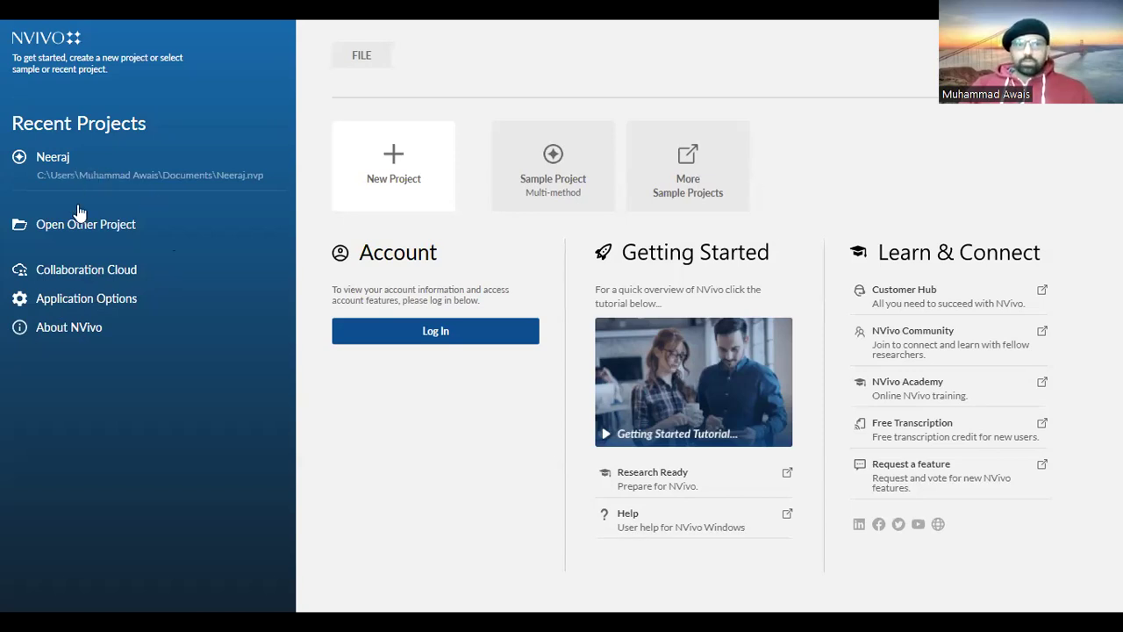
Start a new project, enter a workshop title with the host's name, and continue to the saving settings
click(442, 180)
text(Workshop W)
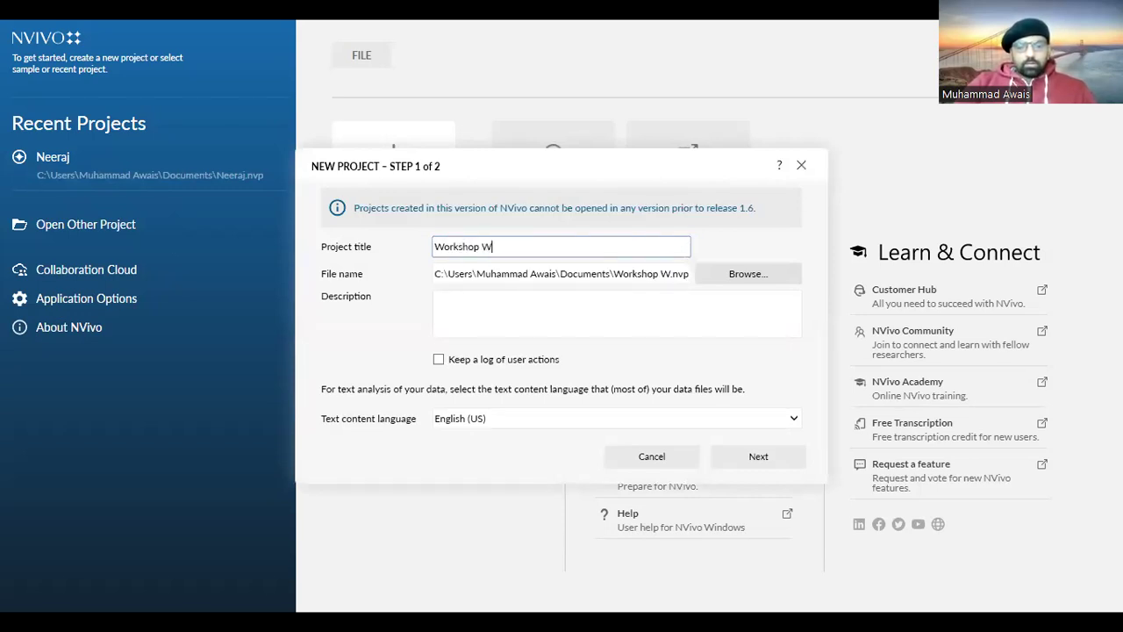
text(ith Dr. Neeraj Sir)
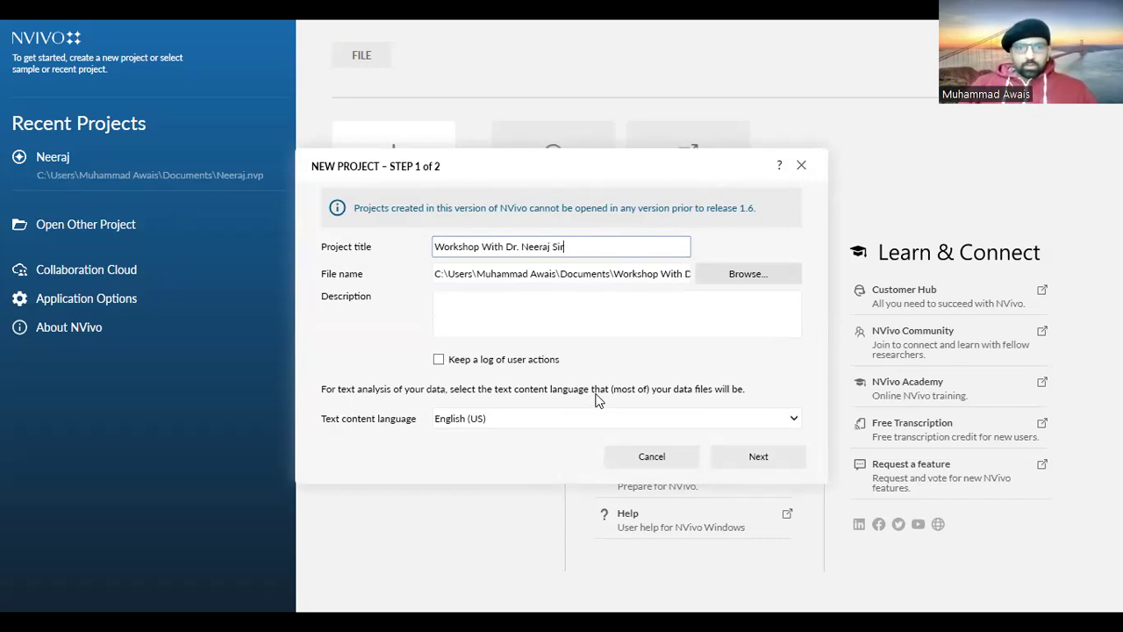
click(753, 457)
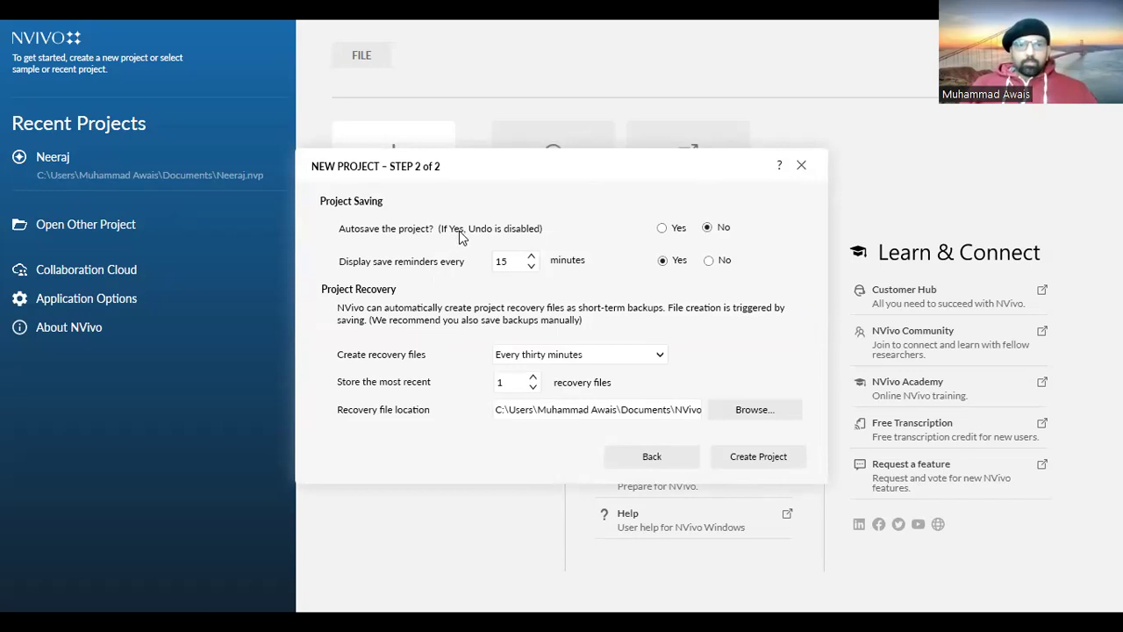
Create the project with autosave set to No and skip the welcome tour
click(663, 229)
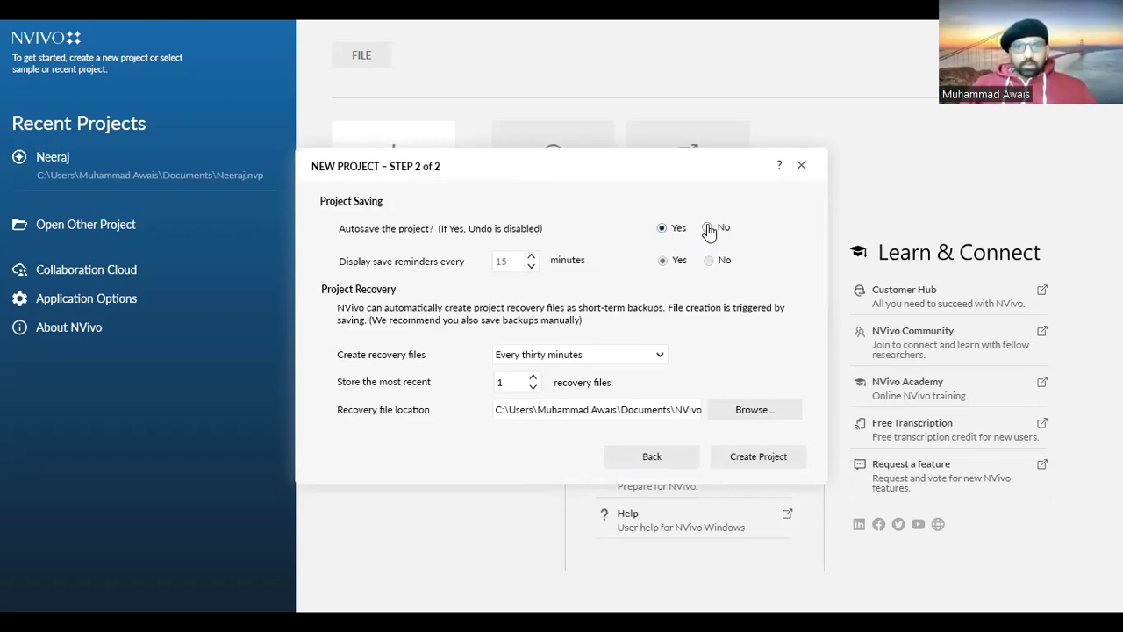
click(710, 229)
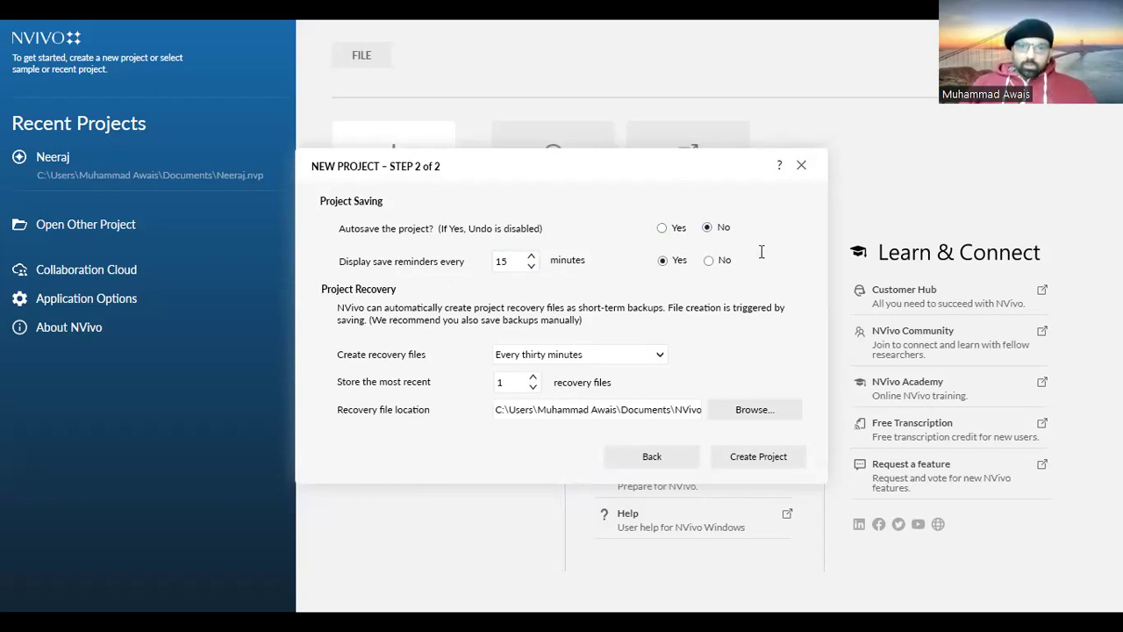
click(755, 456)
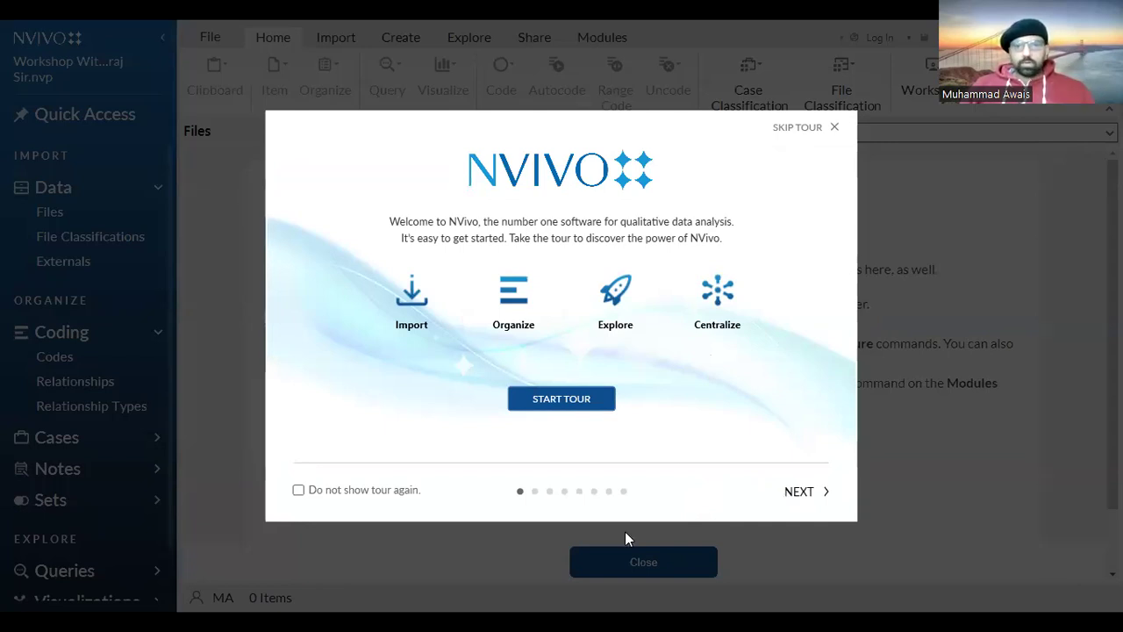
key(Escape)
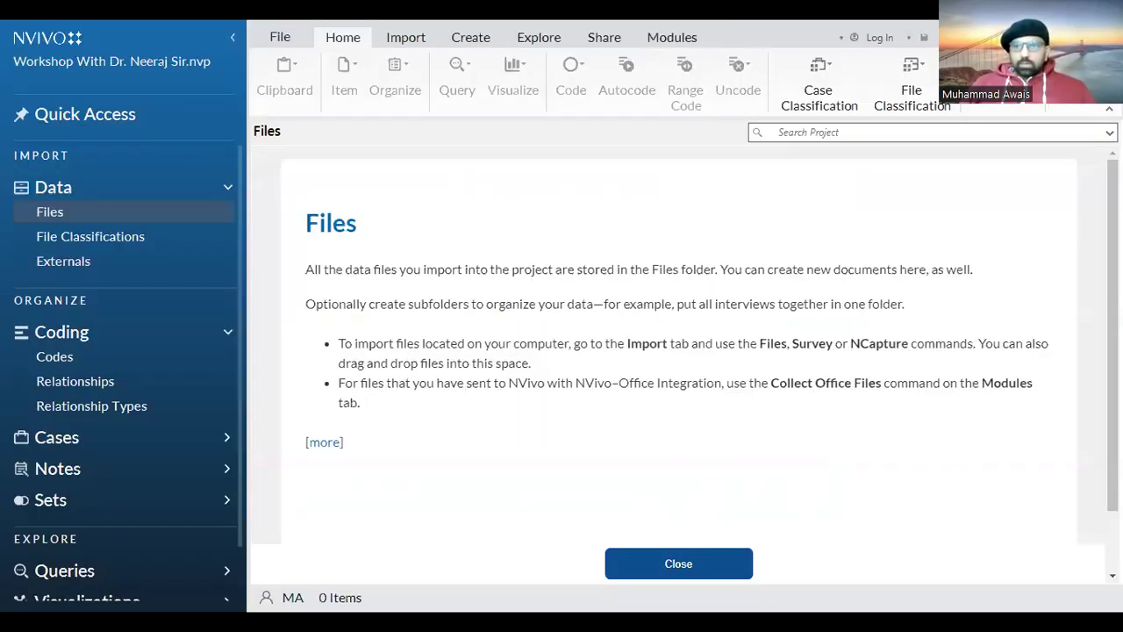
Dismiss the Files introduction and show the project's Files list
scroll(693, 526, down, 1)
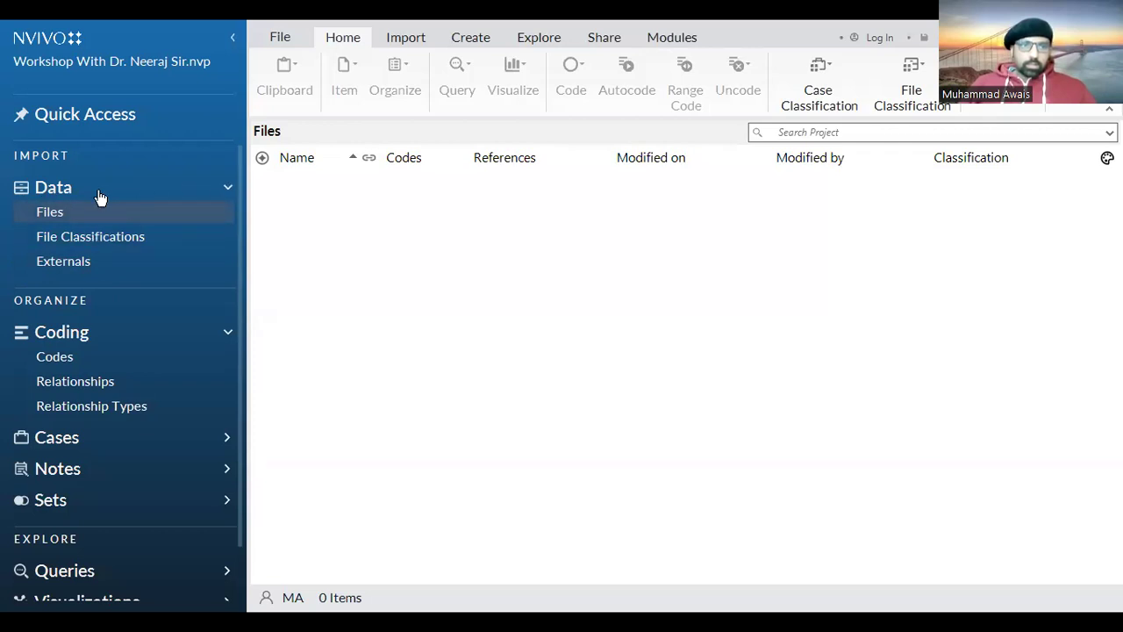
click(72, 215)
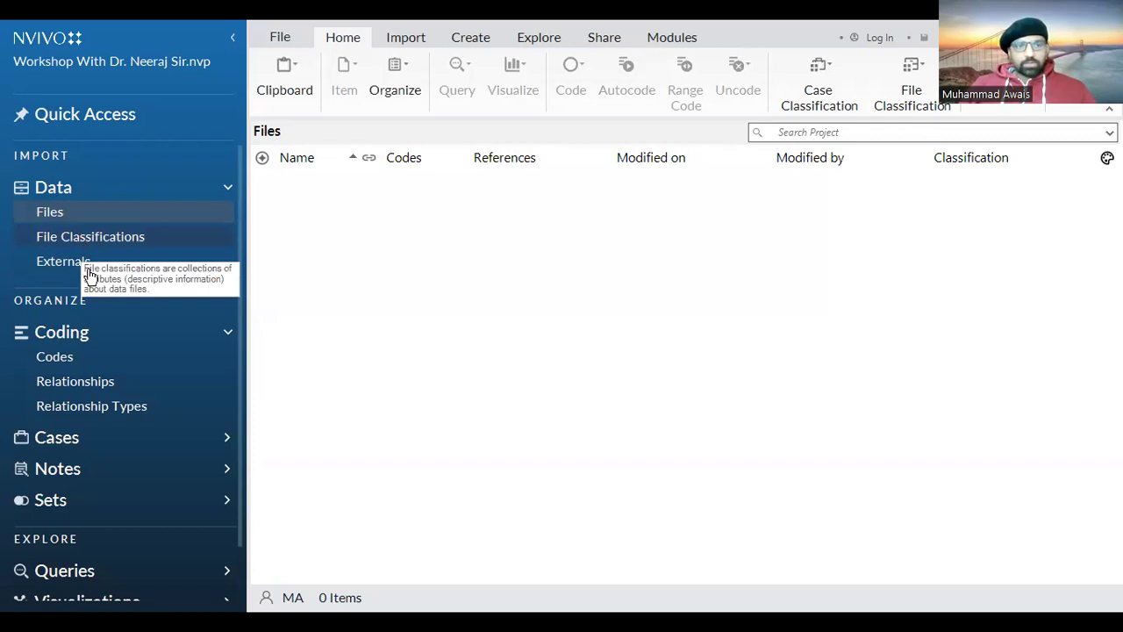
click(97, 217)
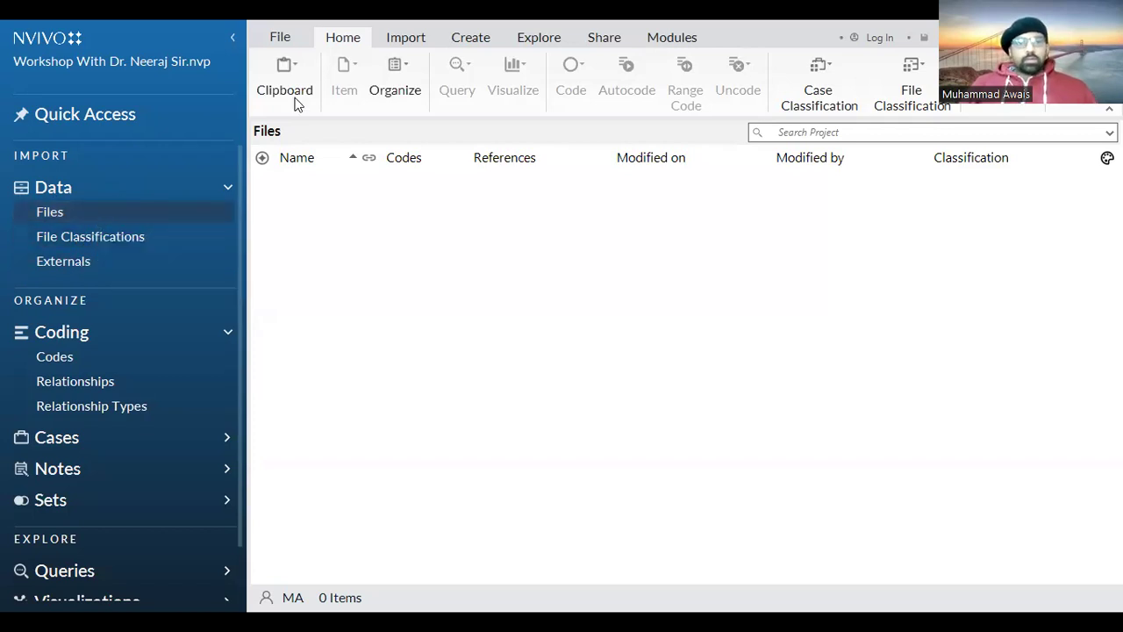
Examine which file types can be imported into the project, and cancel the file import
click(406, 40)
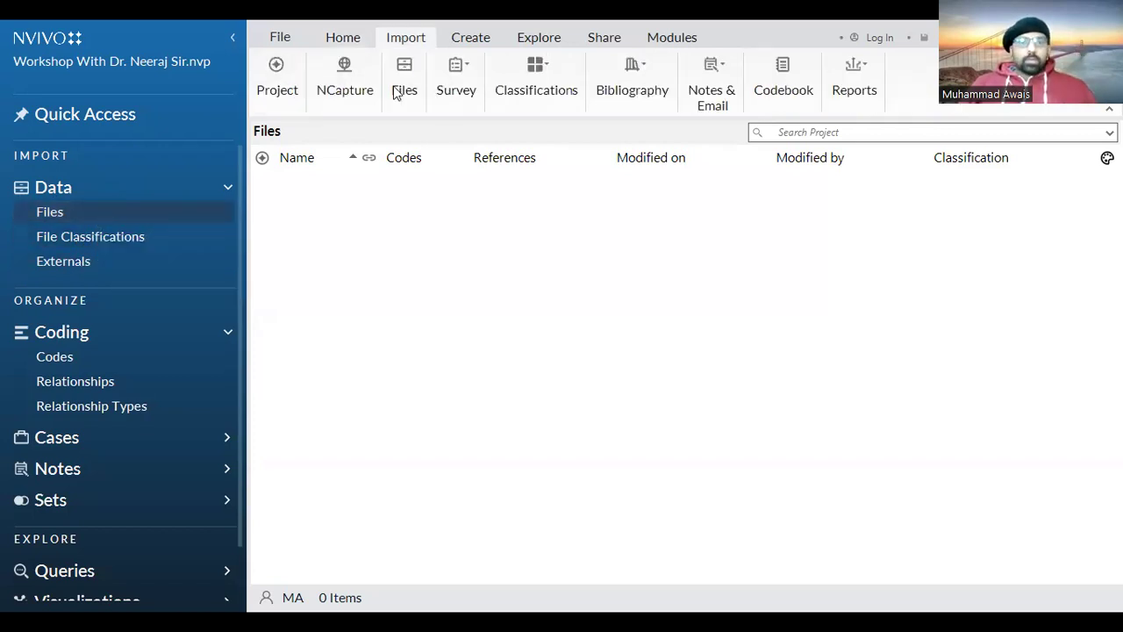
click(457, 83)
click(702, 351)
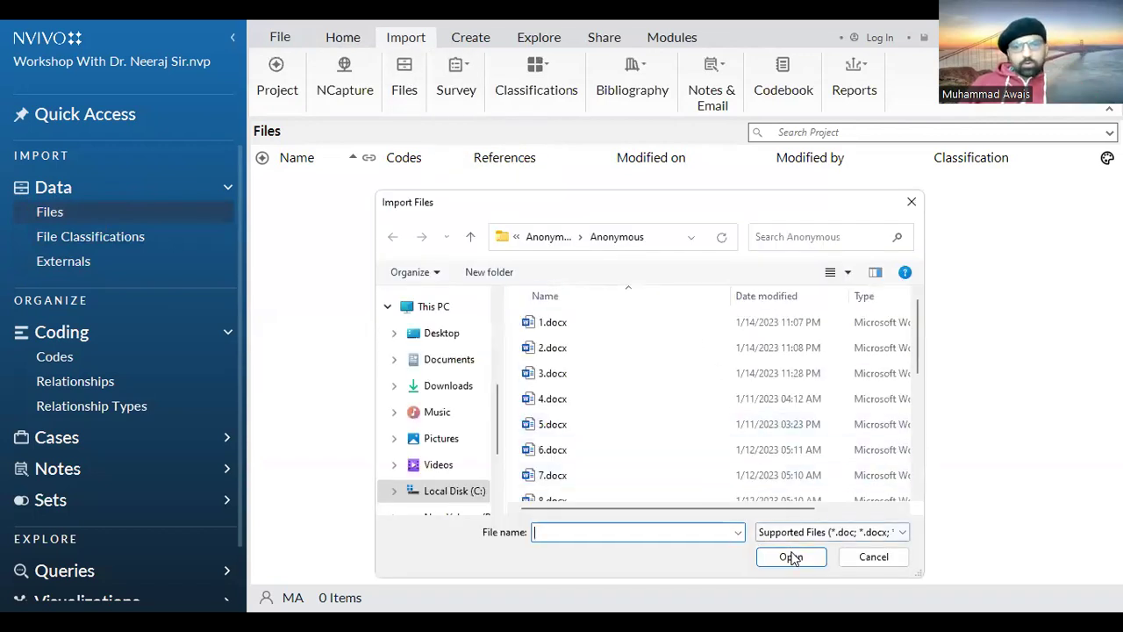
click(816, 532)
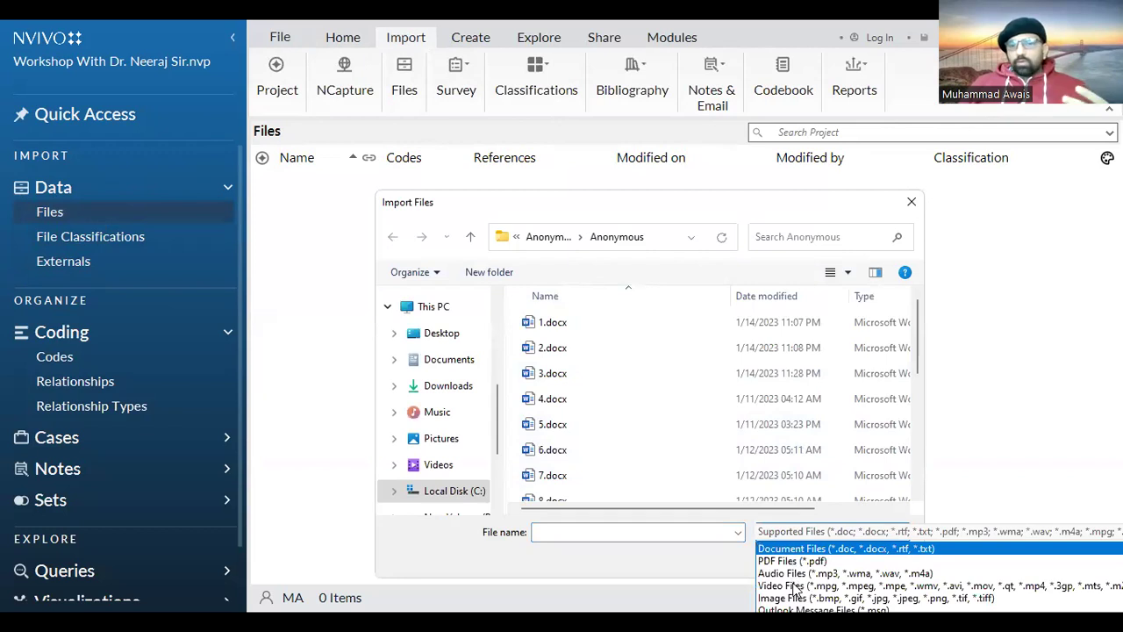
key(Up)
key(Return)
click(108, 230)
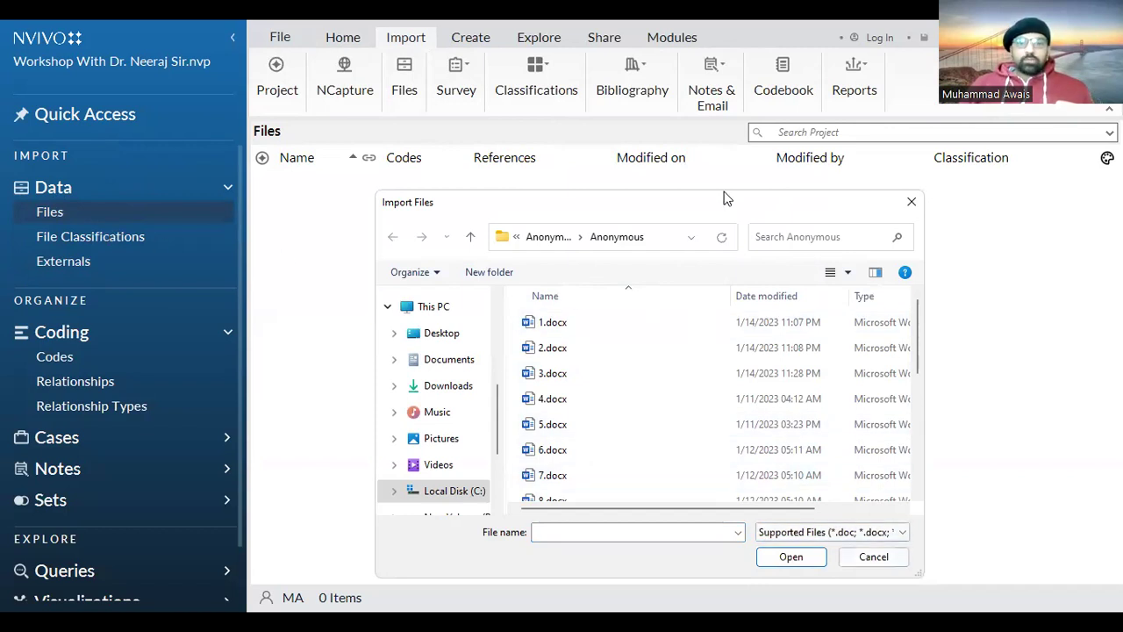
key(Tab)
key(Return)
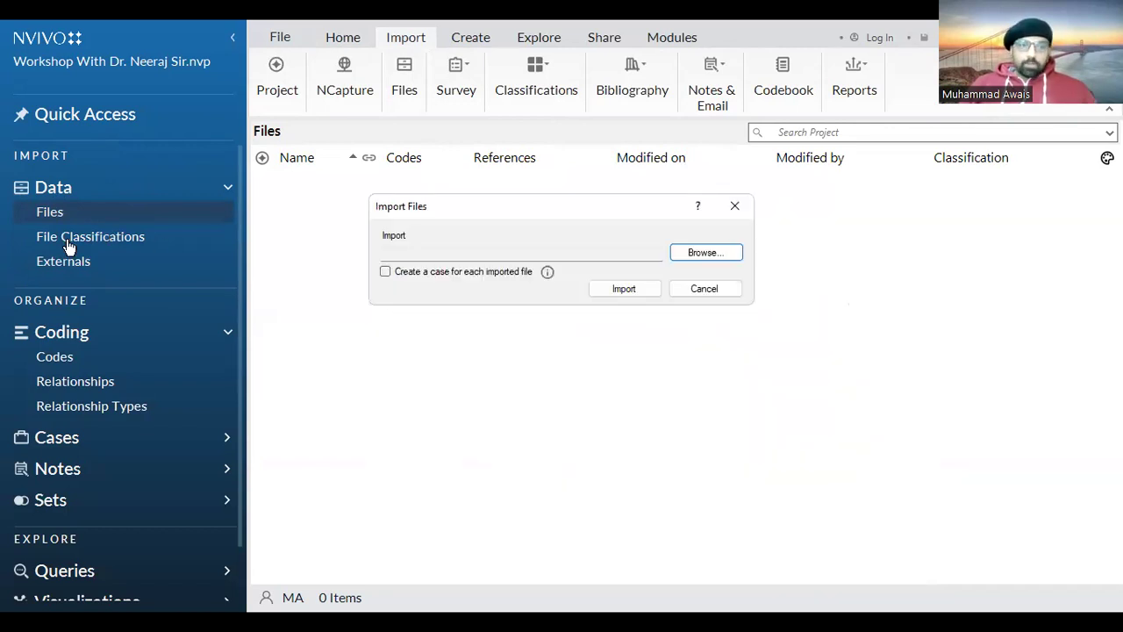
key(Escape)
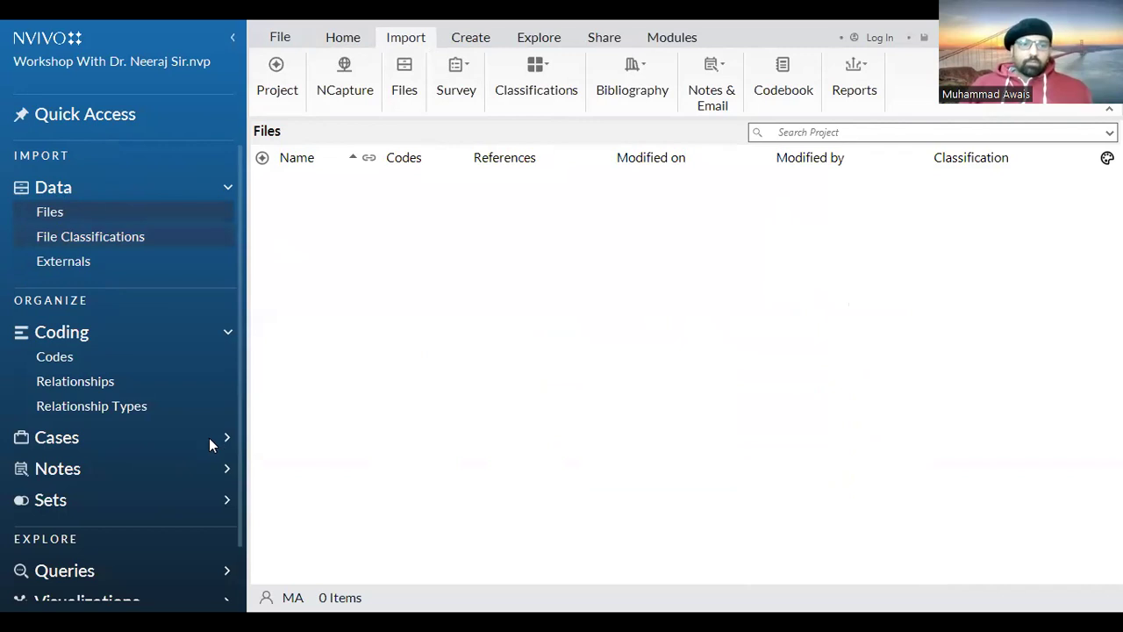
Examine the Cases and Case Classifications introductions and close each of them
click(99, 448)
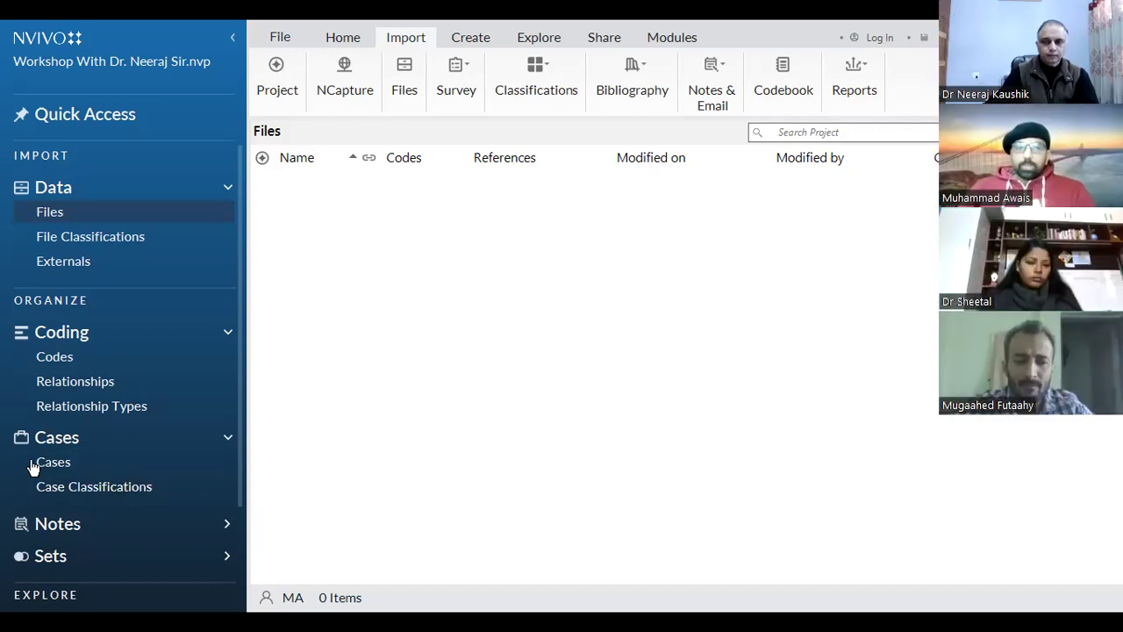
click(58, 462)
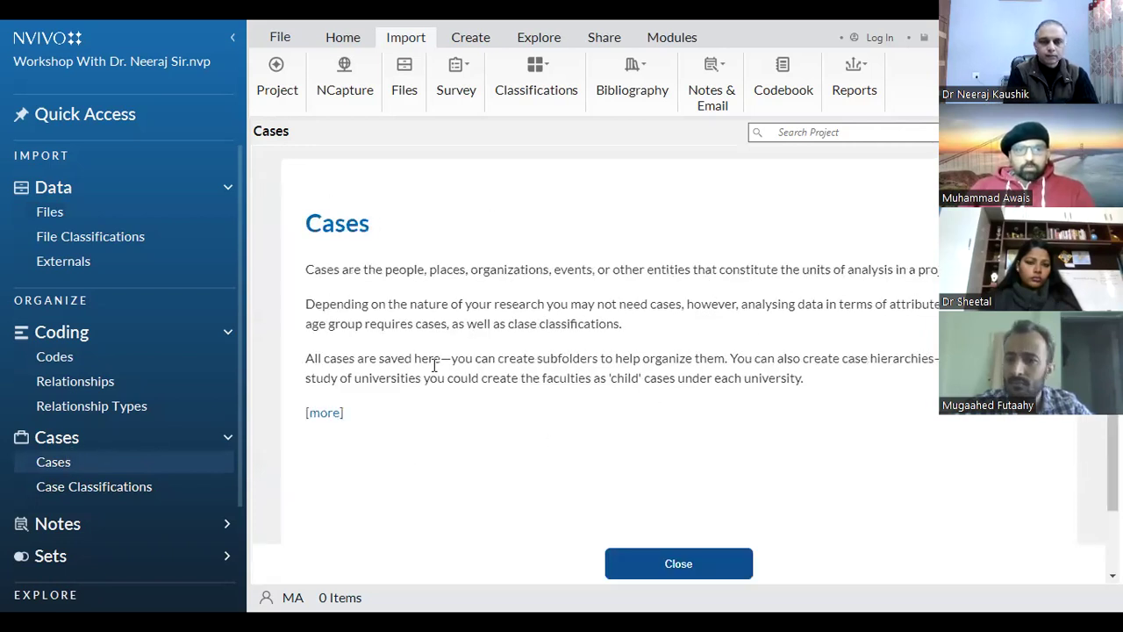
click(681, 554)
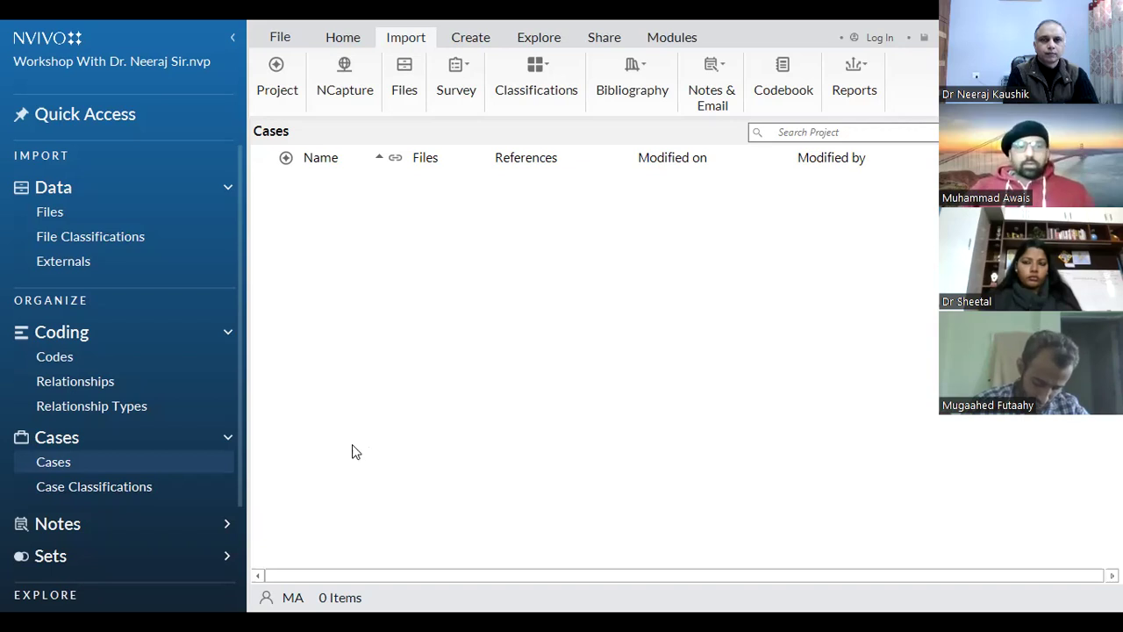
click(88, 489)
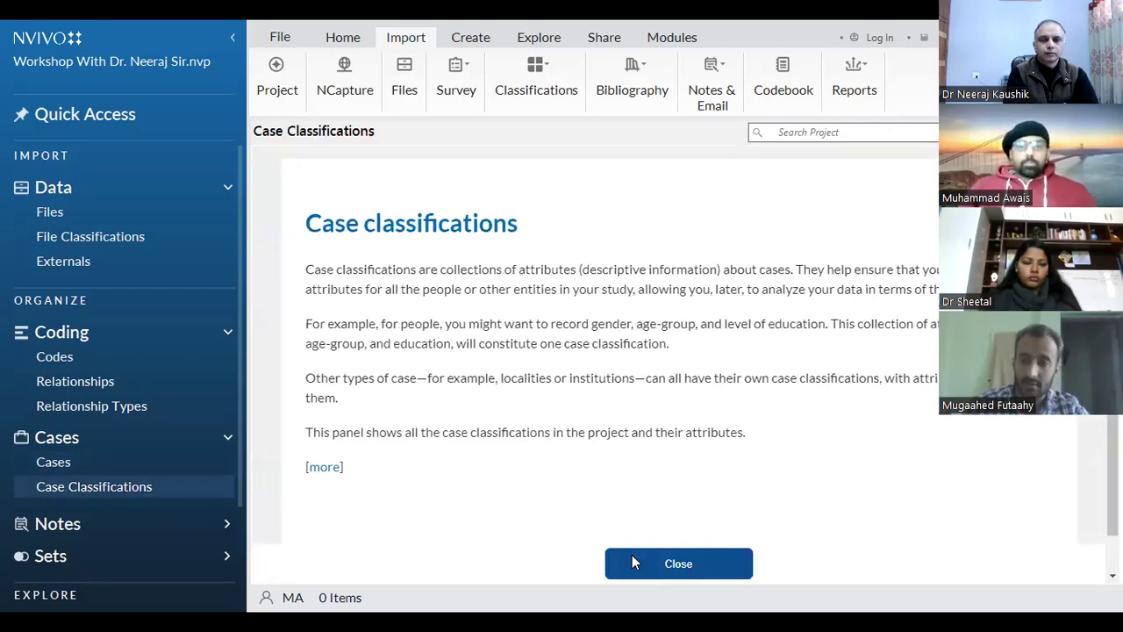
click(637, 561)
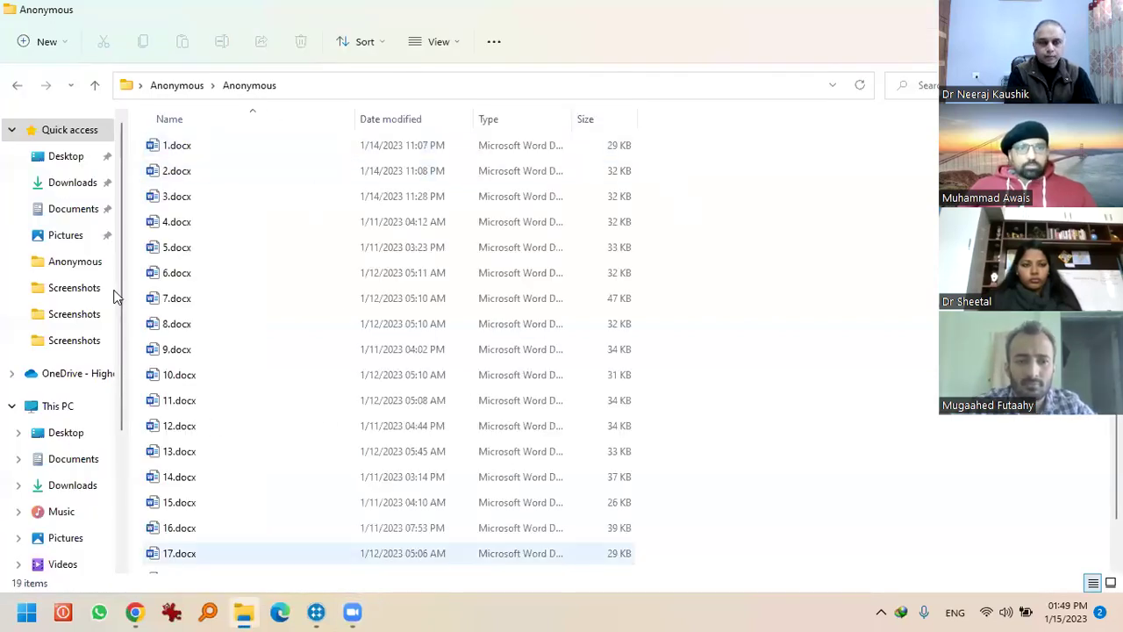
Open 1.docx from the Anonymous folder in Word, read its guidelines, demographic variables and answers, close it and return to NVivo
double_click(208, 151)
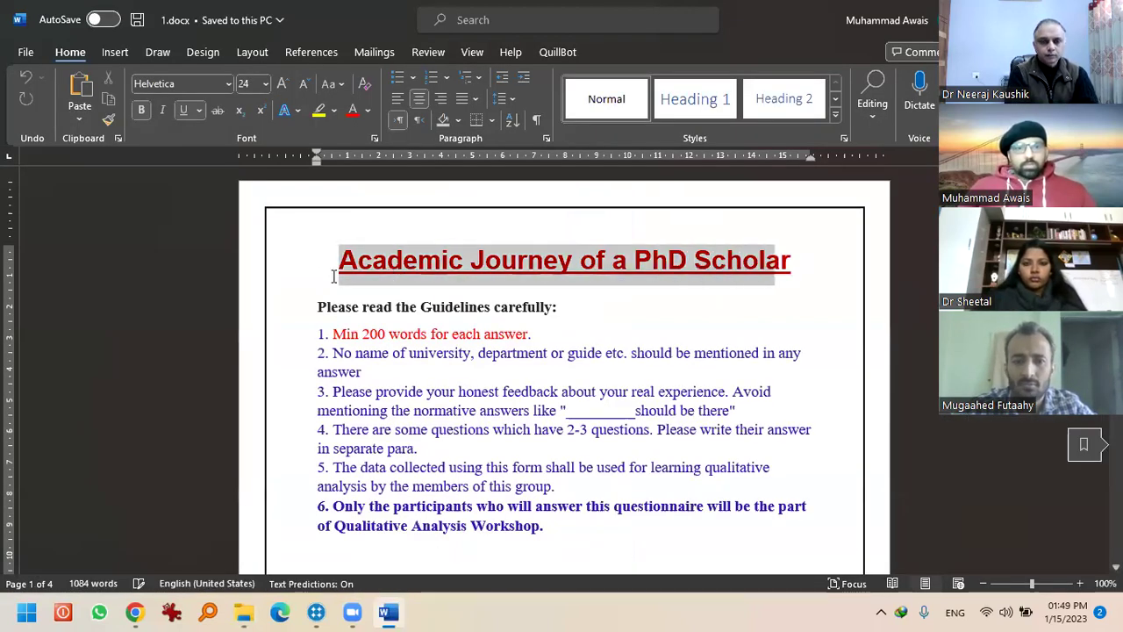
scroll(532, 299, down, 3)
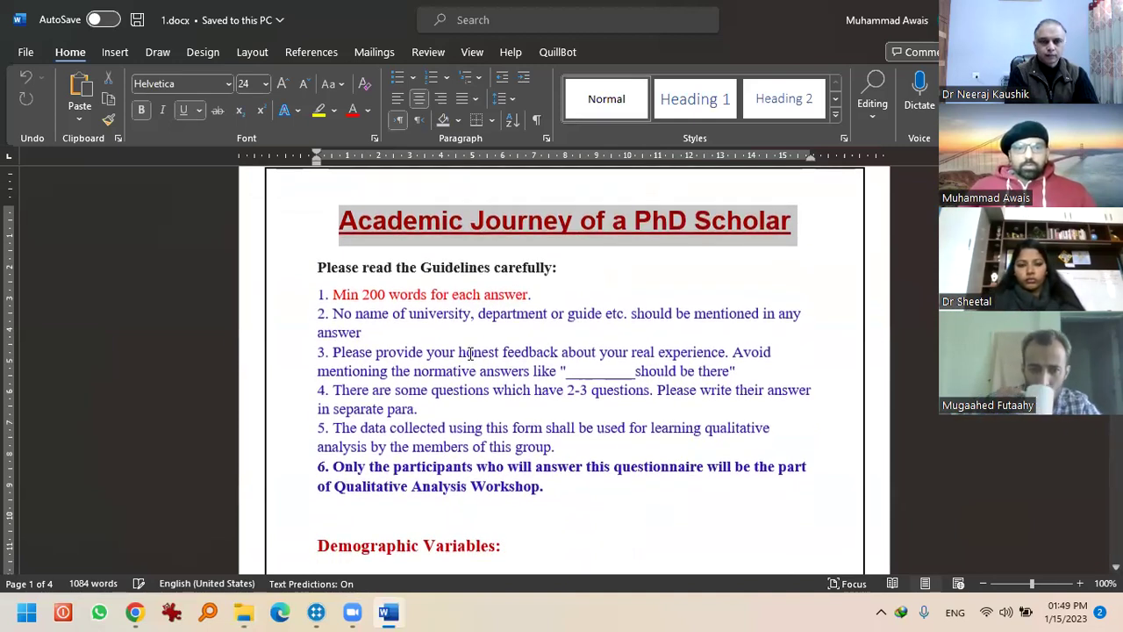
scroll(470, 352, down, 3)
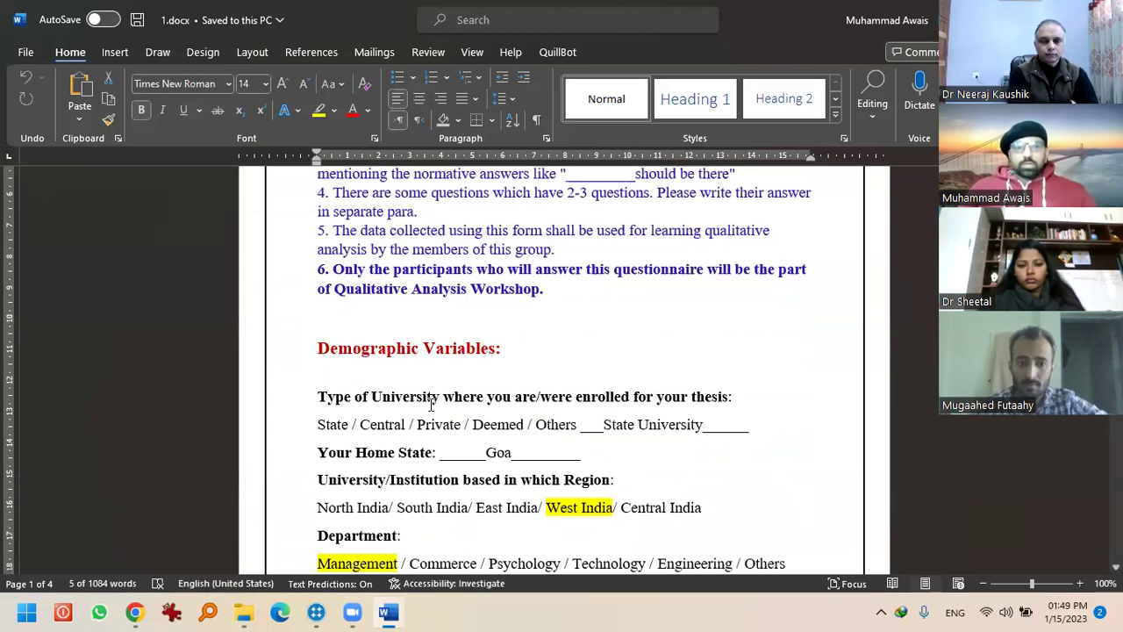
scroll(410, 515, down, 2)
scroll(411, 516, down, 1)
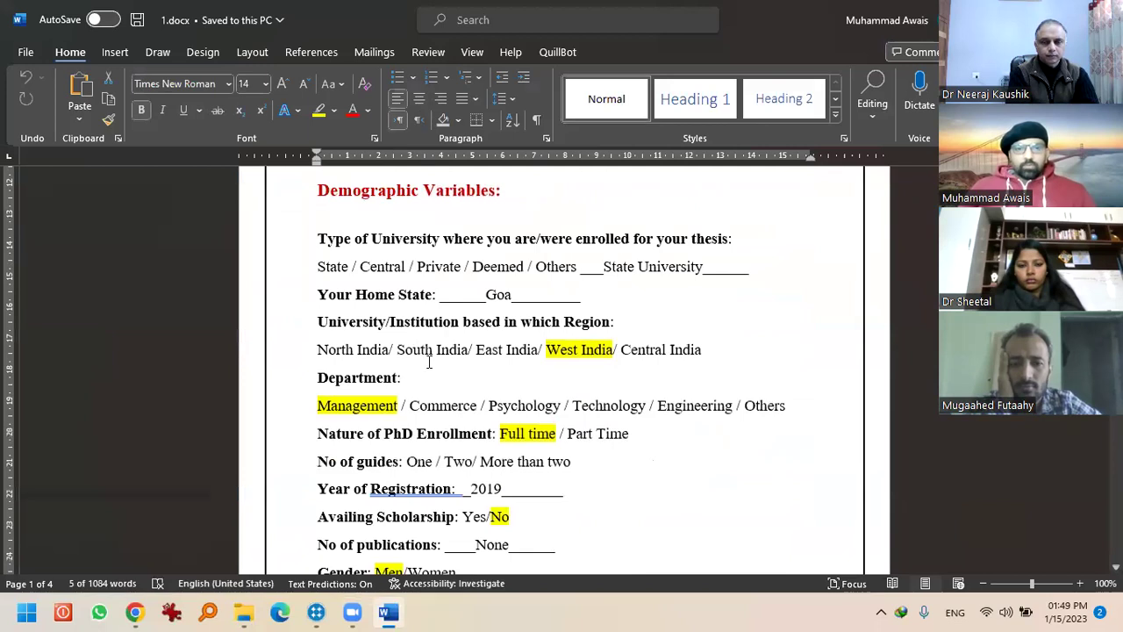
scroll(429, 362, down, 10)
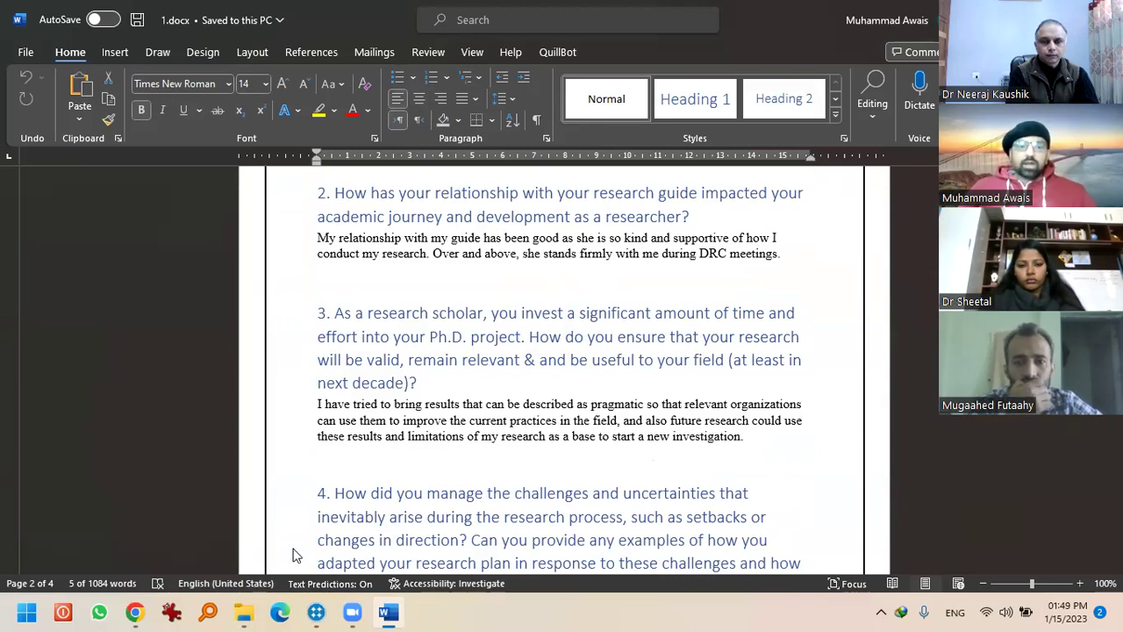
scroll(386, 421, down, 9)
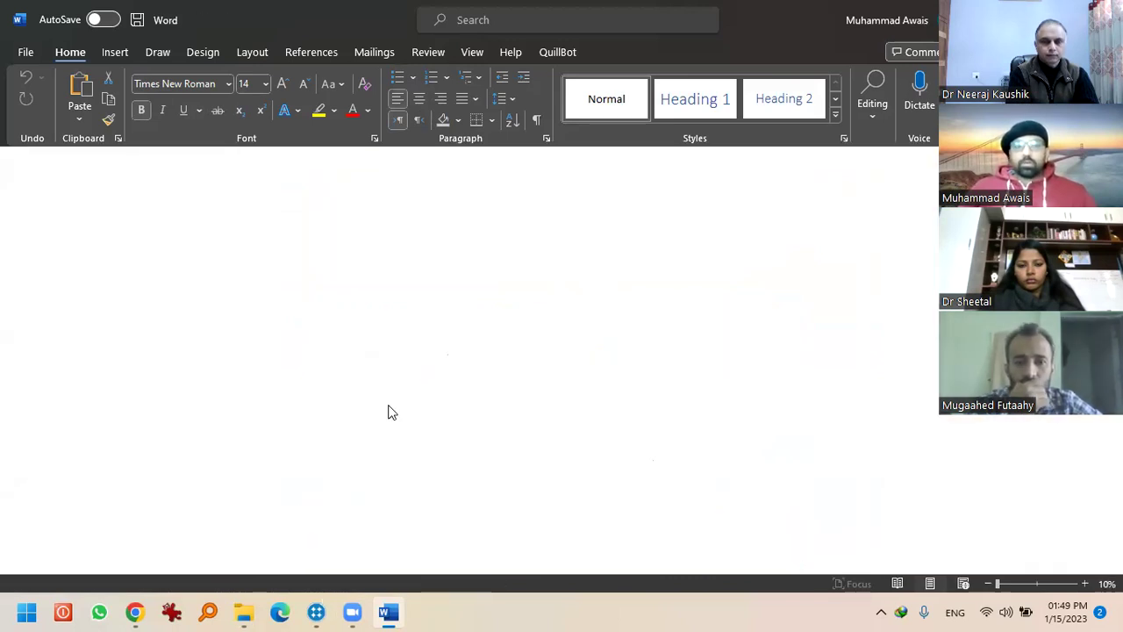
key(alt+F4)
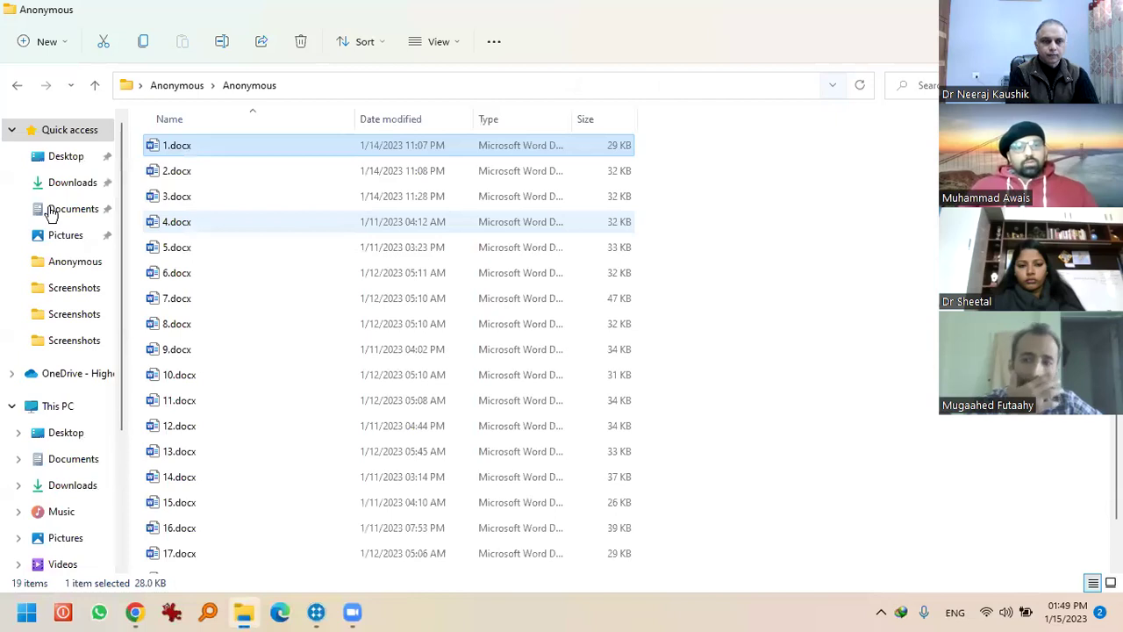
key(alt+F4)
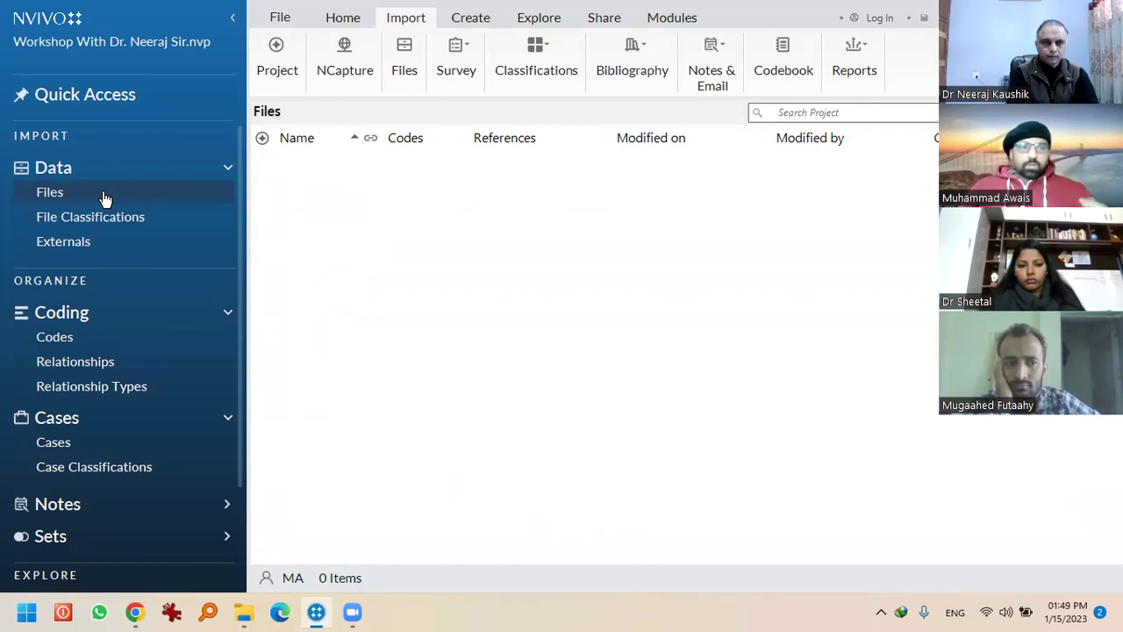
Import 1.docx from the Anonymous folder into the project's Files with its default document properties and view its content
click(406, 76)
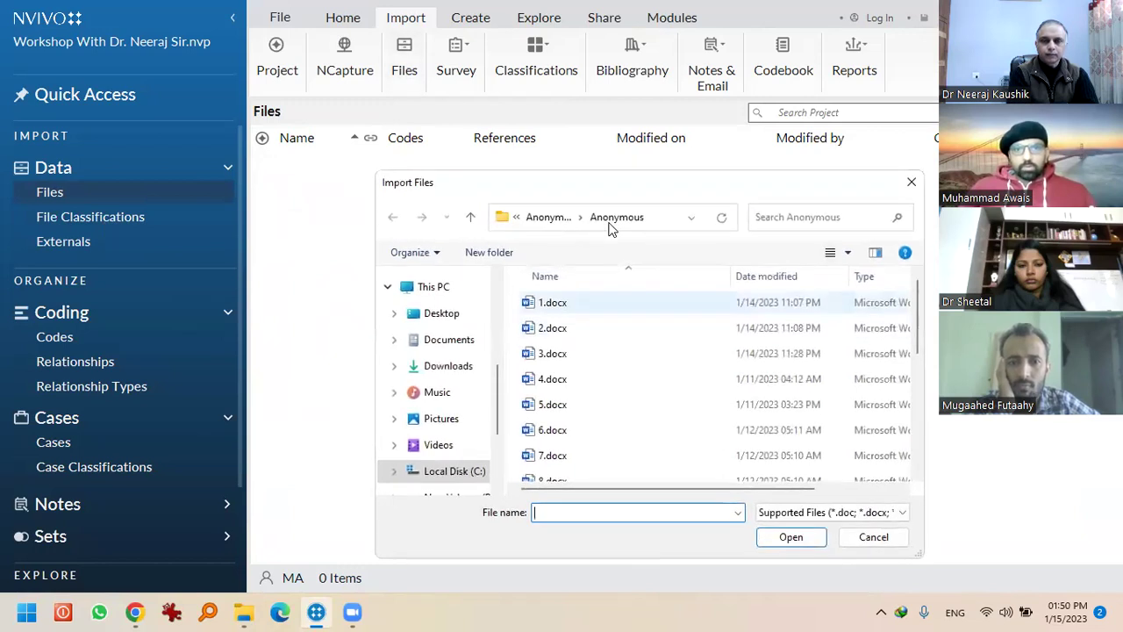
double_click(565, 309)
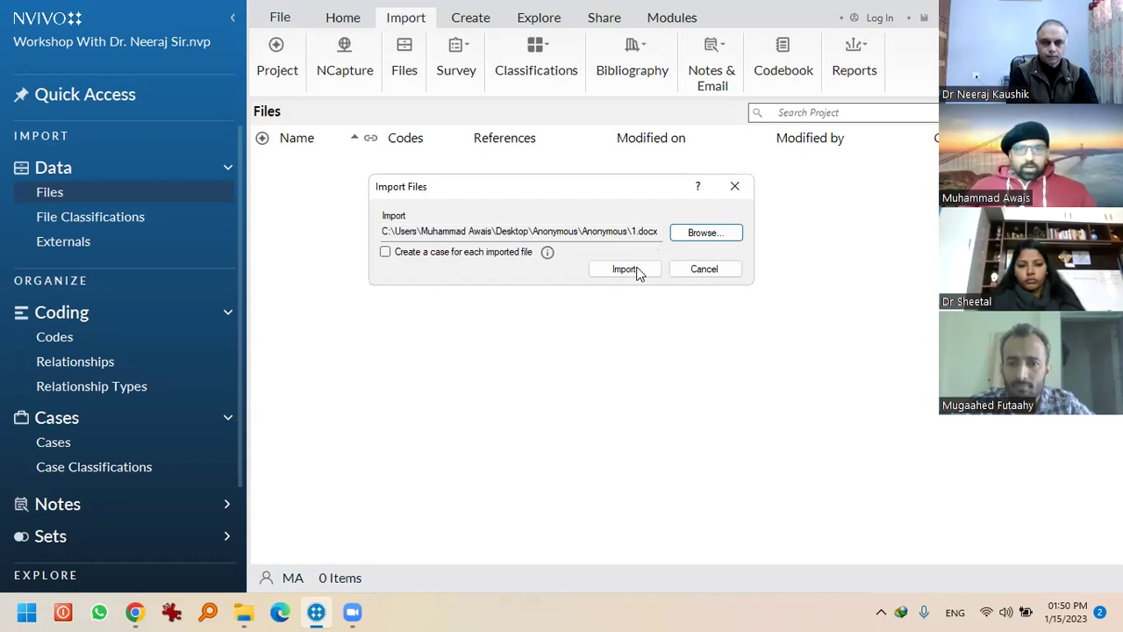
click(626, 268)
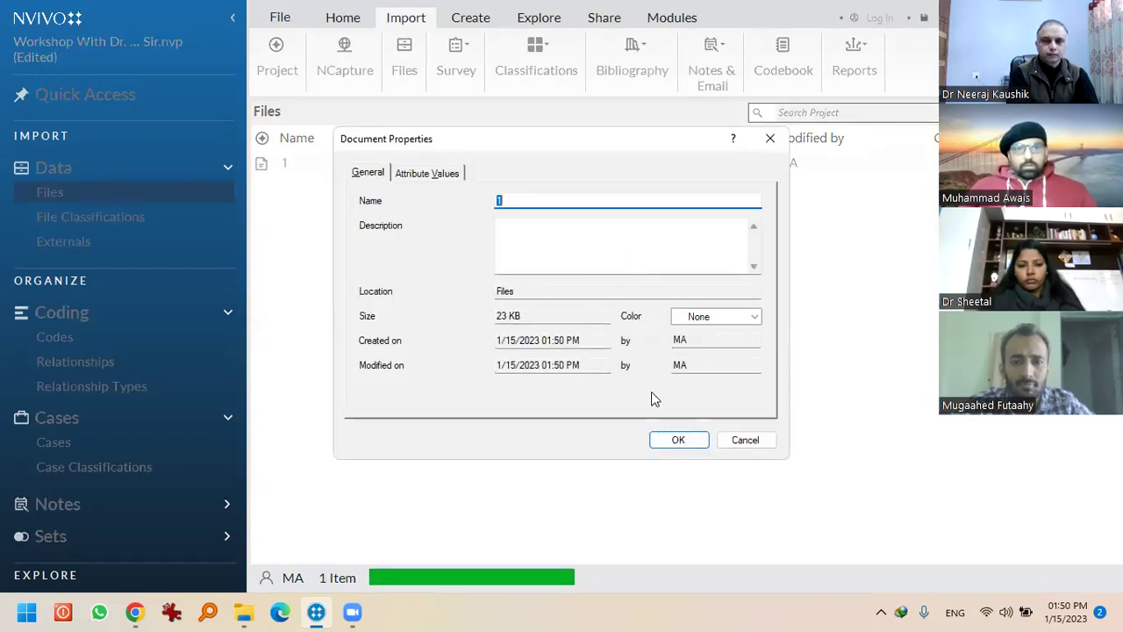
click(679, 441)
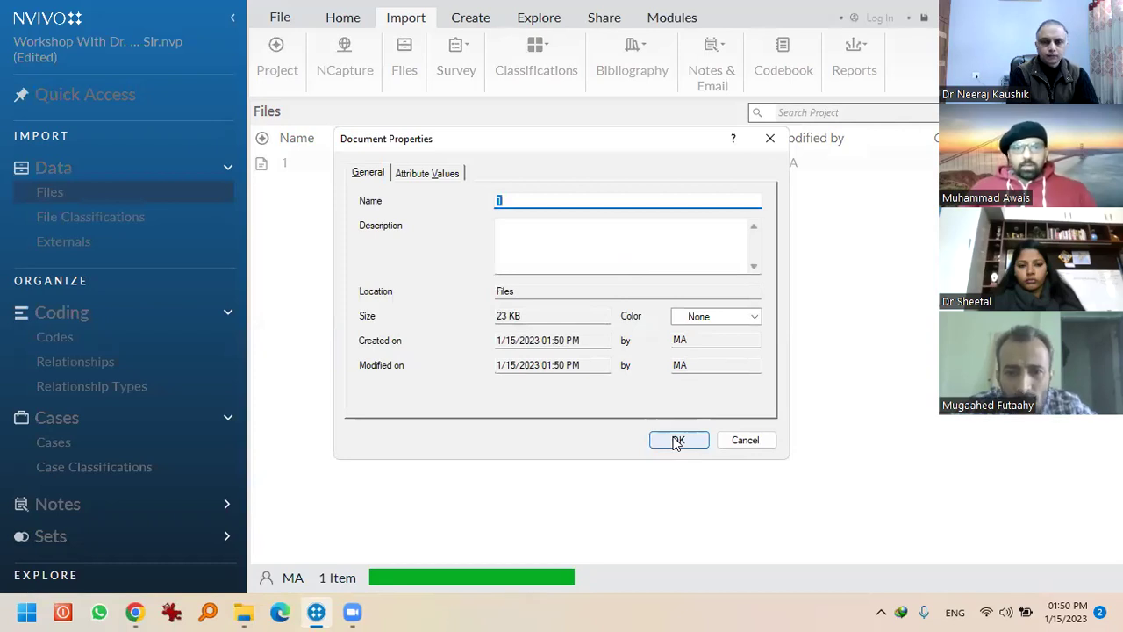
click(679, 441)
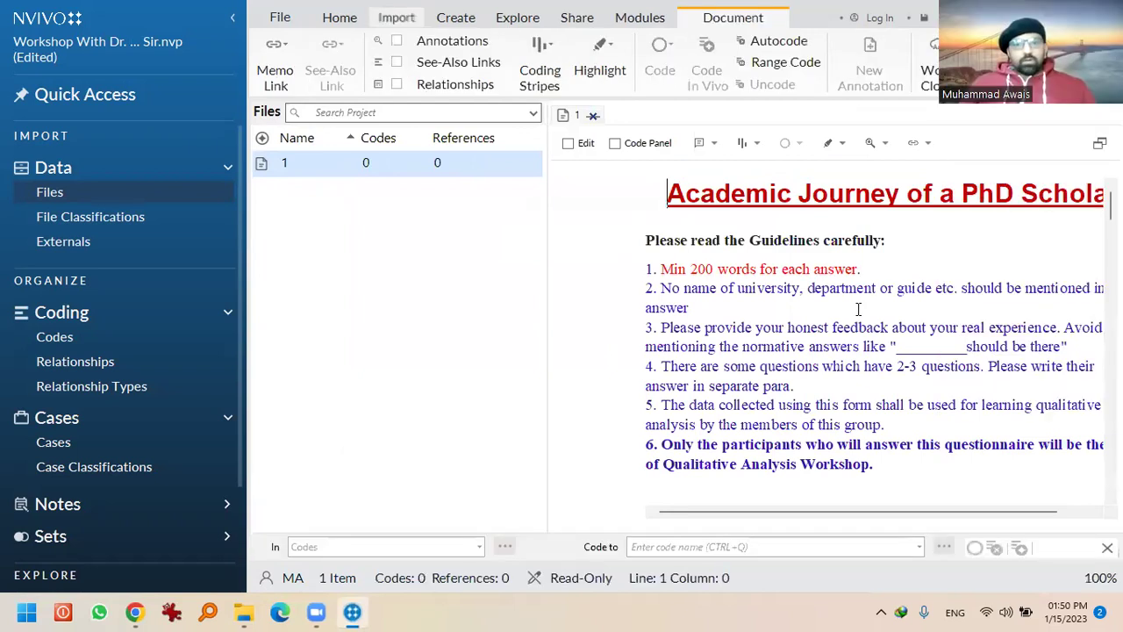
scroll(858, 309, down, 3)
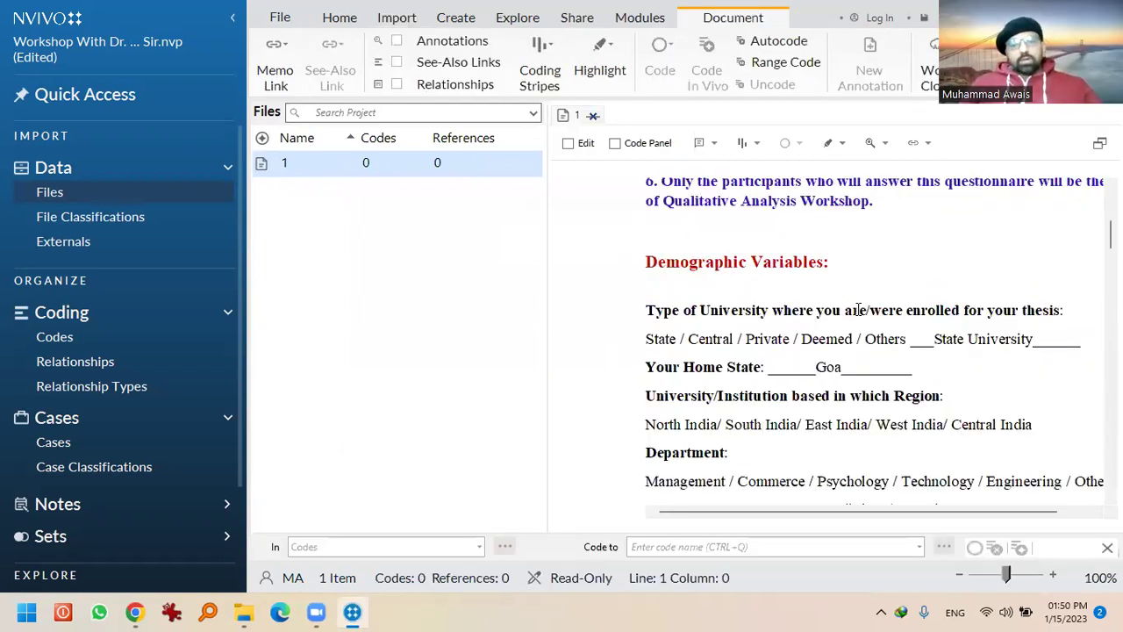
Read through the demographic variables and first answers of document 1, and close the document
scroll(858, 309, down, 4)
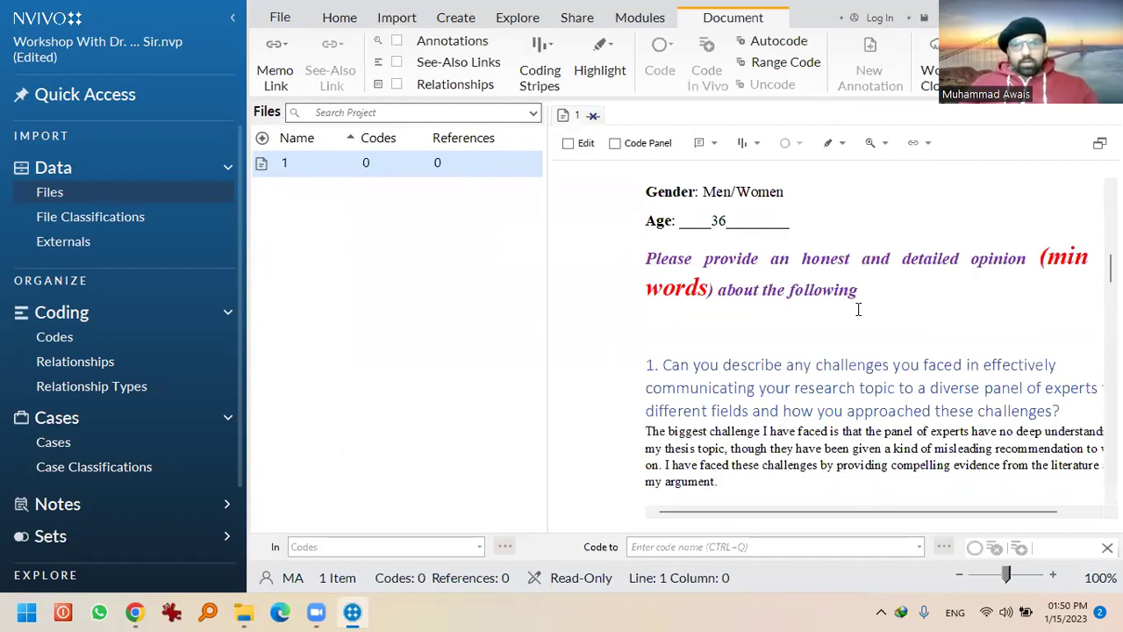
scroll(859, 309, down, 3)
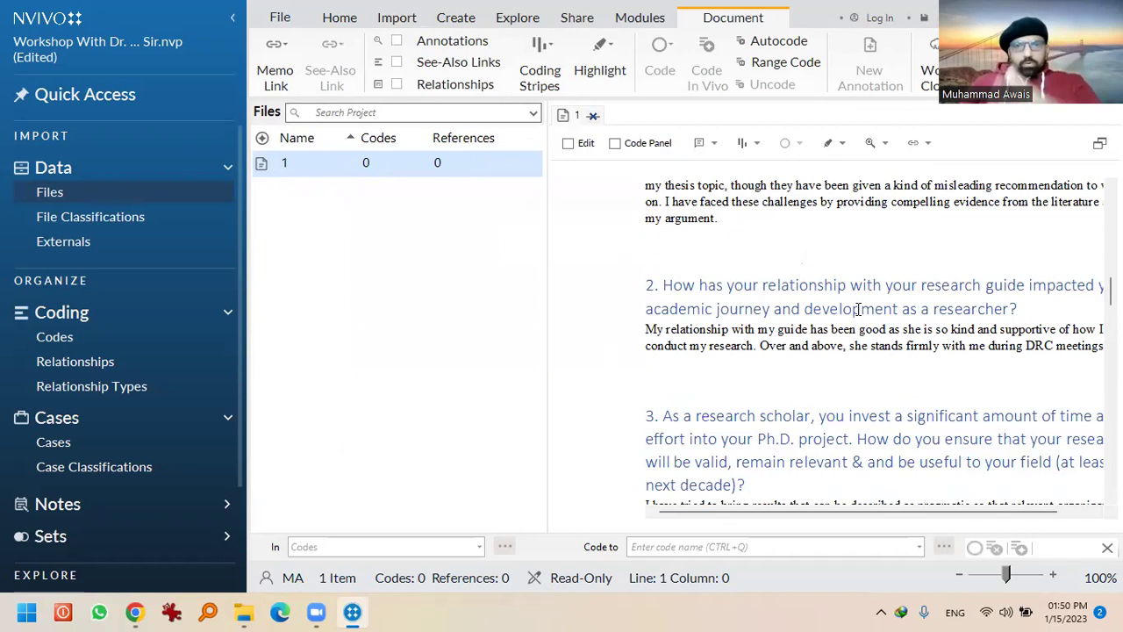
click(593, 116)
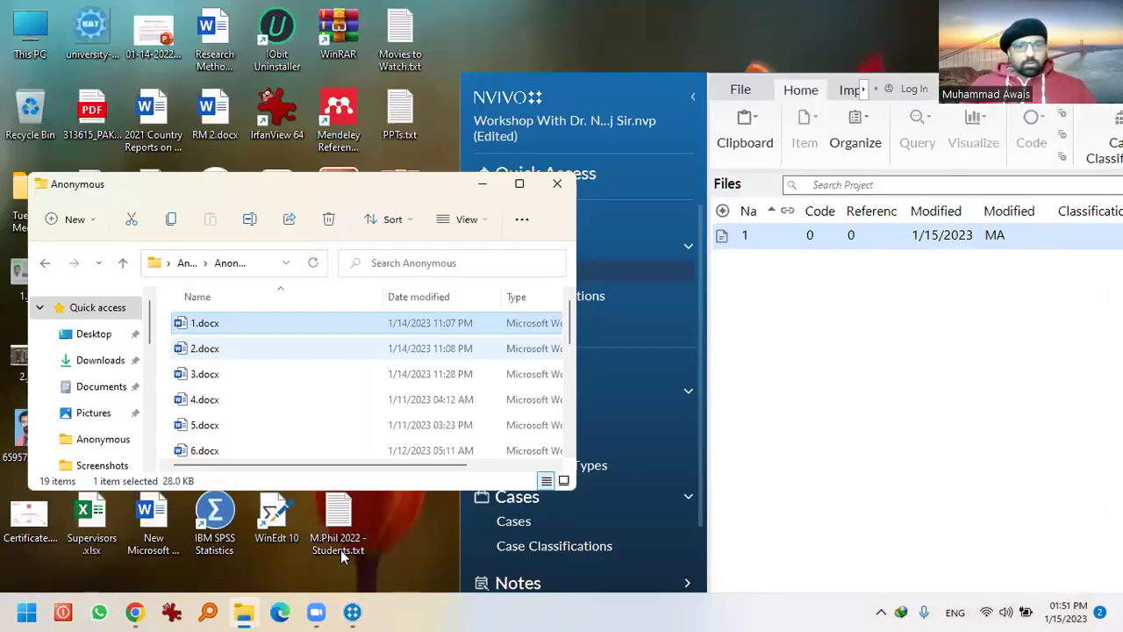
Import 2.docx through 19.docx from the Anonymous folder into the project's Files
click(204, 348)
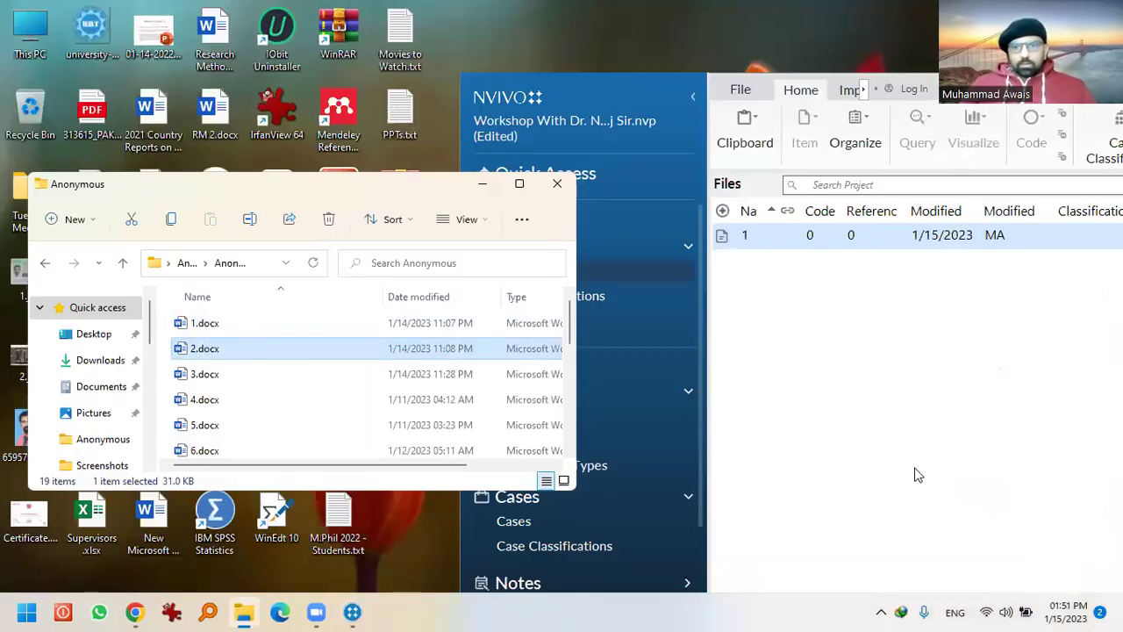
click(667, 90)
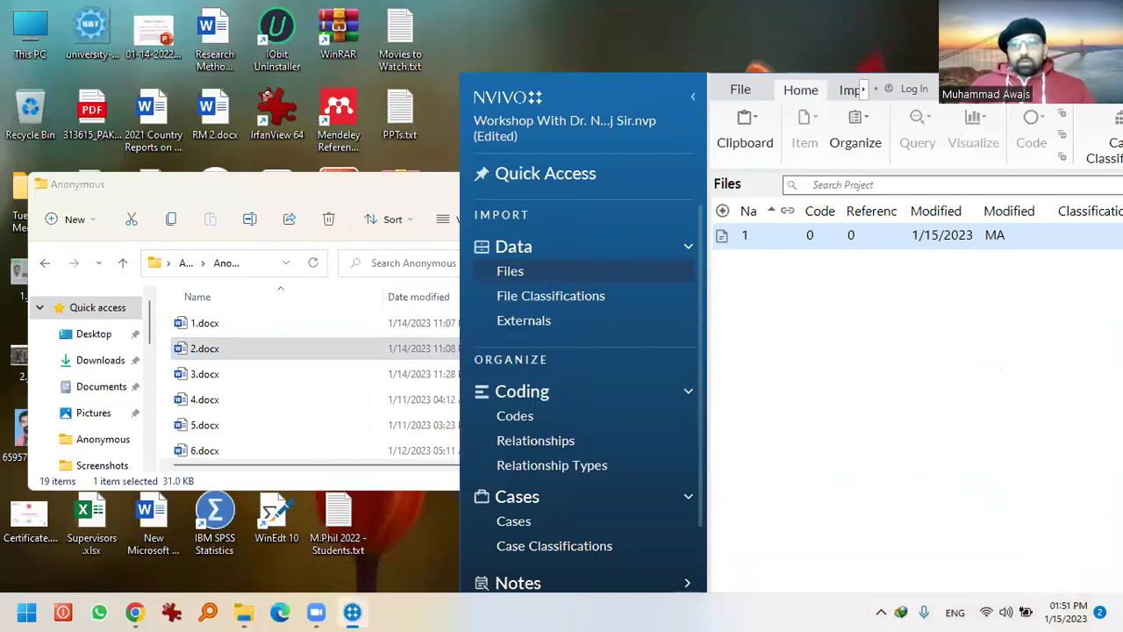
key(super+Down)
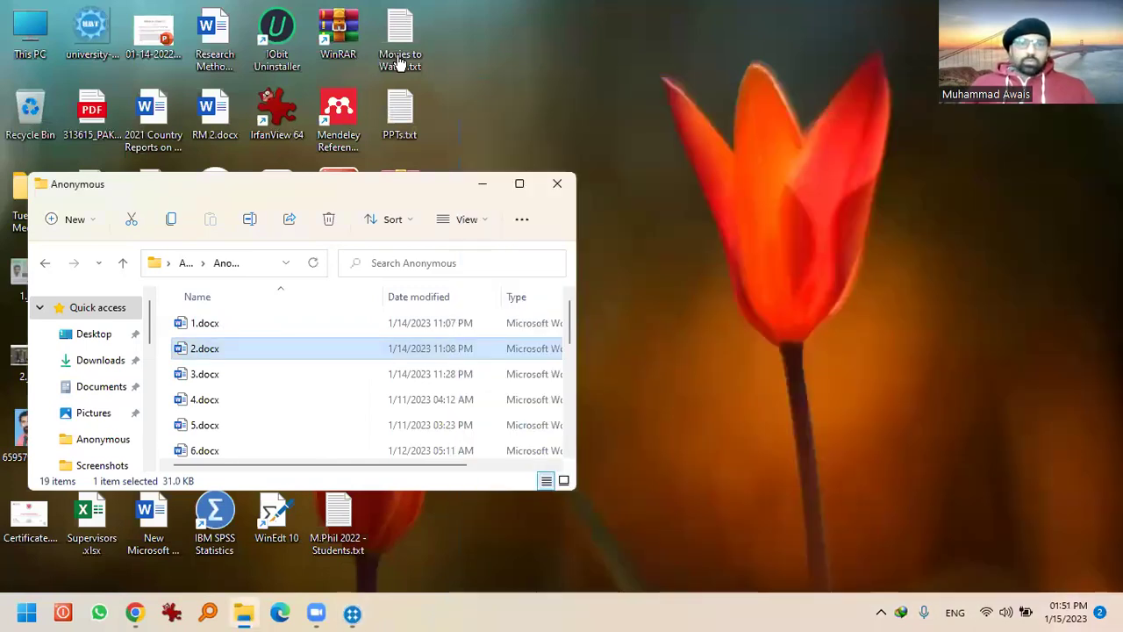
key(alt+Tab)
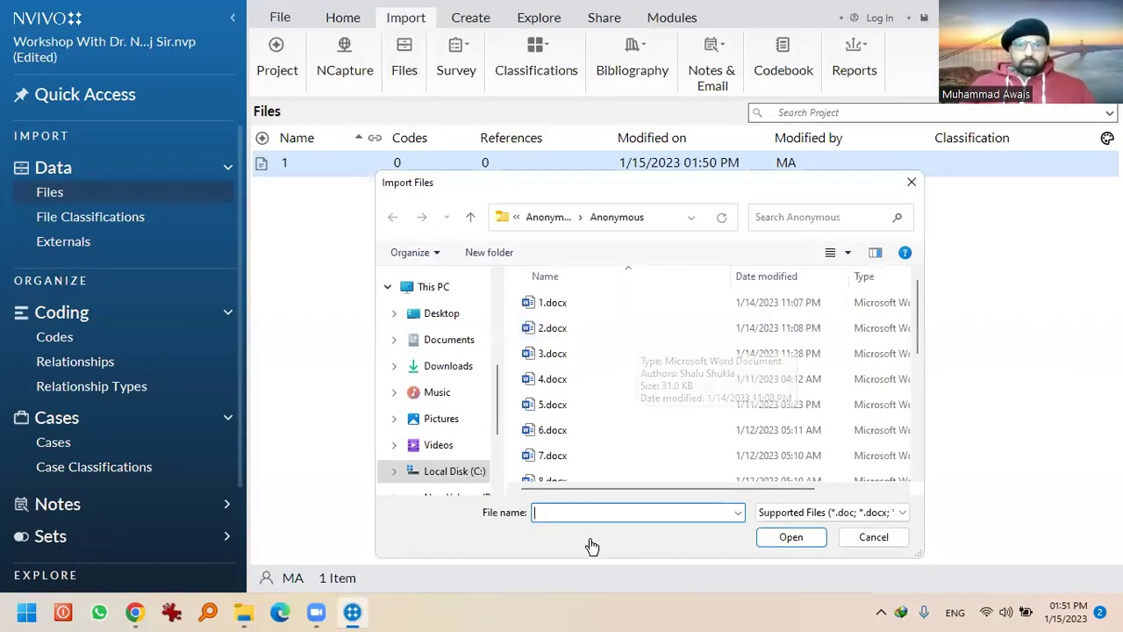
drag(516, 326, 573, 465)
drag(770, 544, 773, 544)
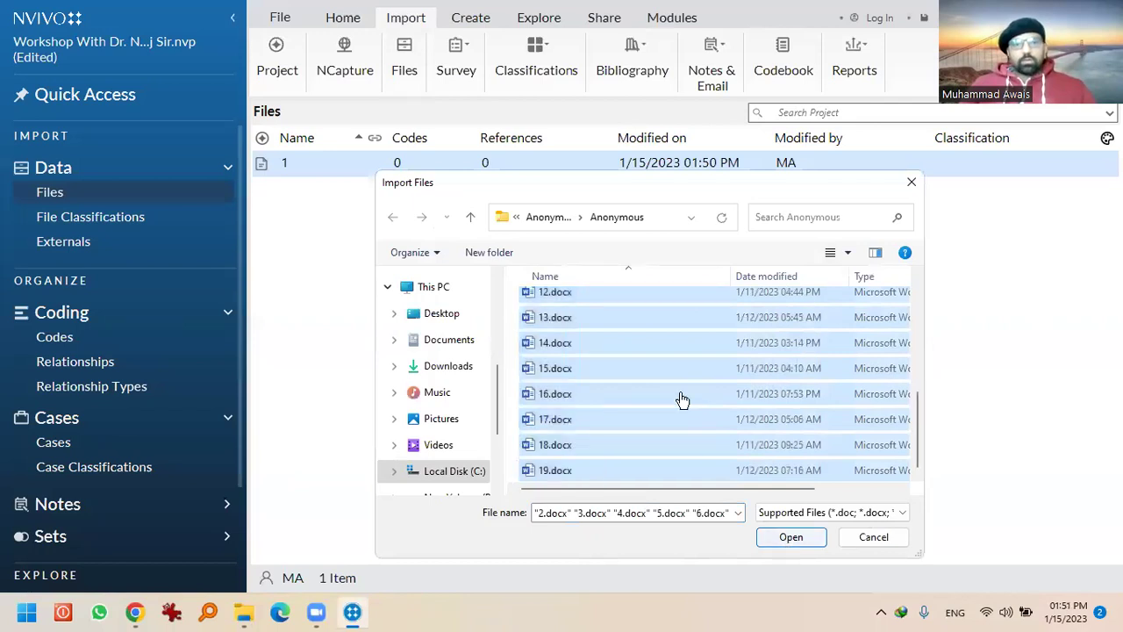
key(Return)
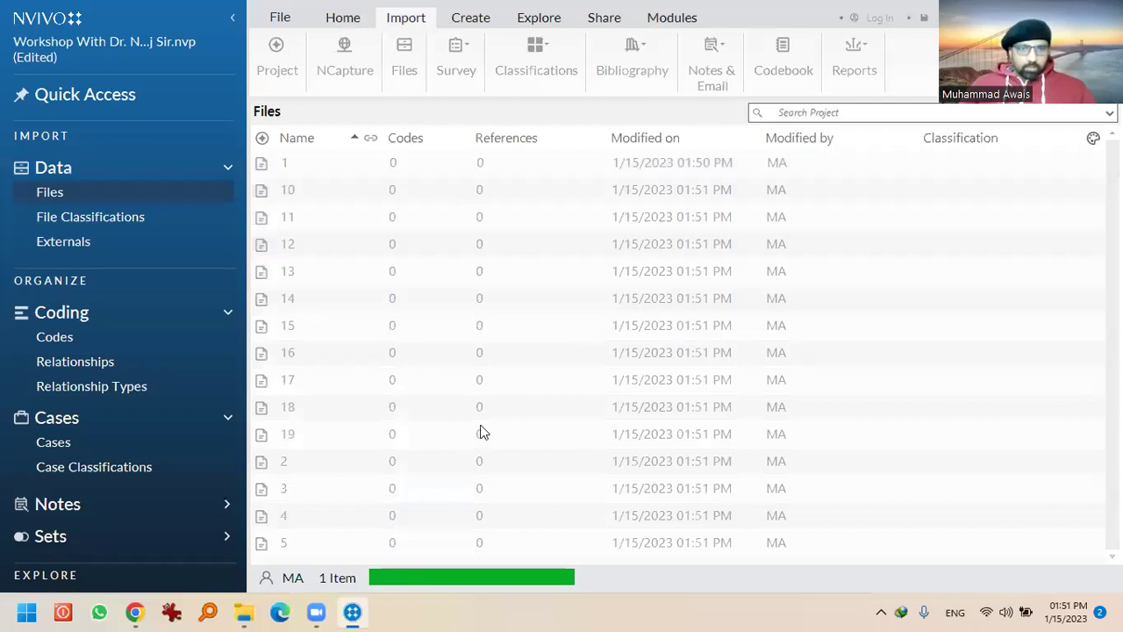
Examine the Codes introduction and the fields for a new code, and cancel without creating a code
click(55, 339)
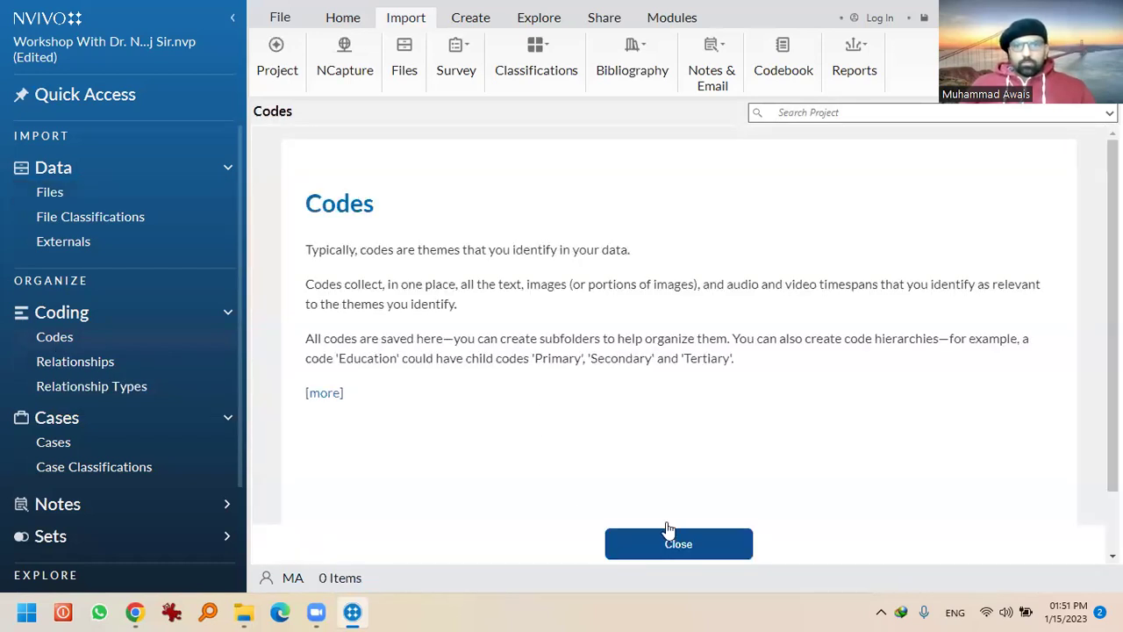
click(678, 543)
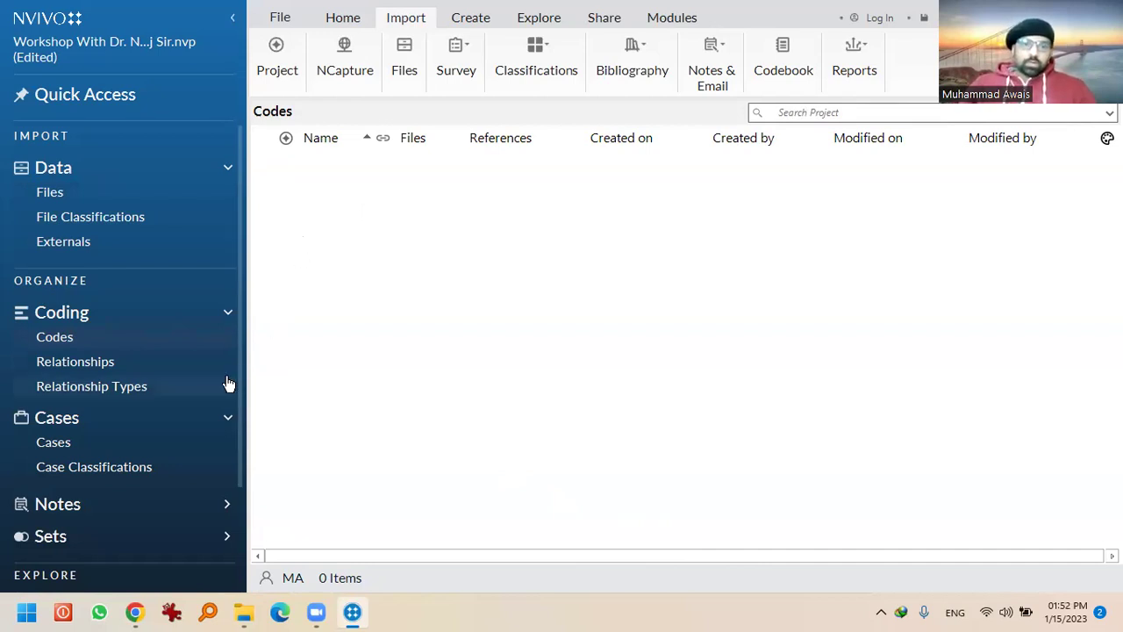
right_click(351, 187)
click(399, 199)
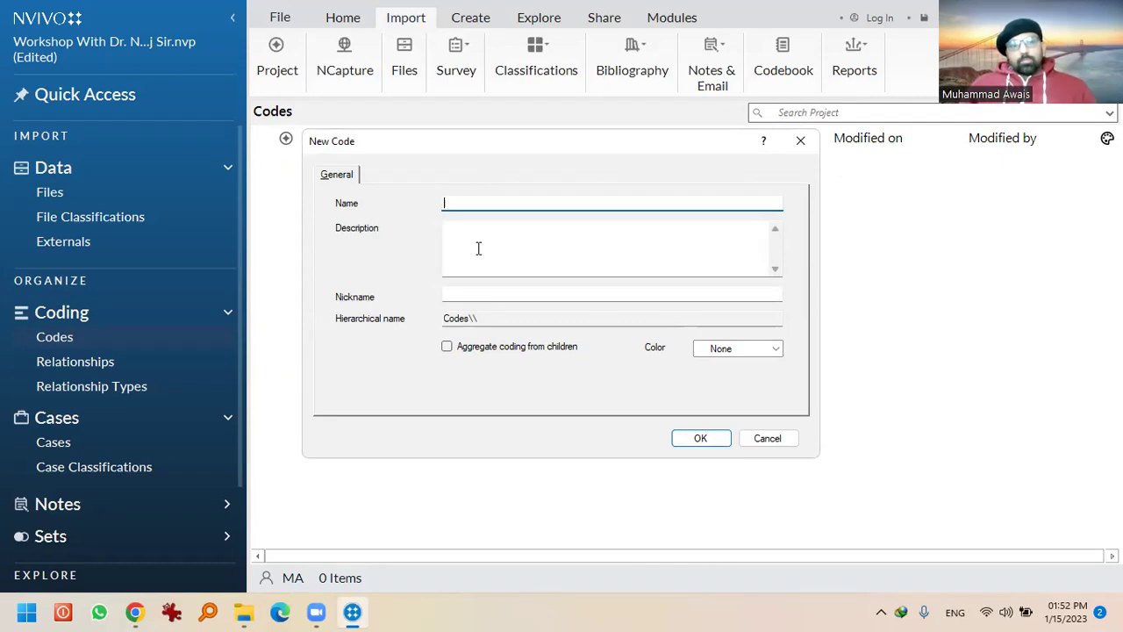
click(317, 611)
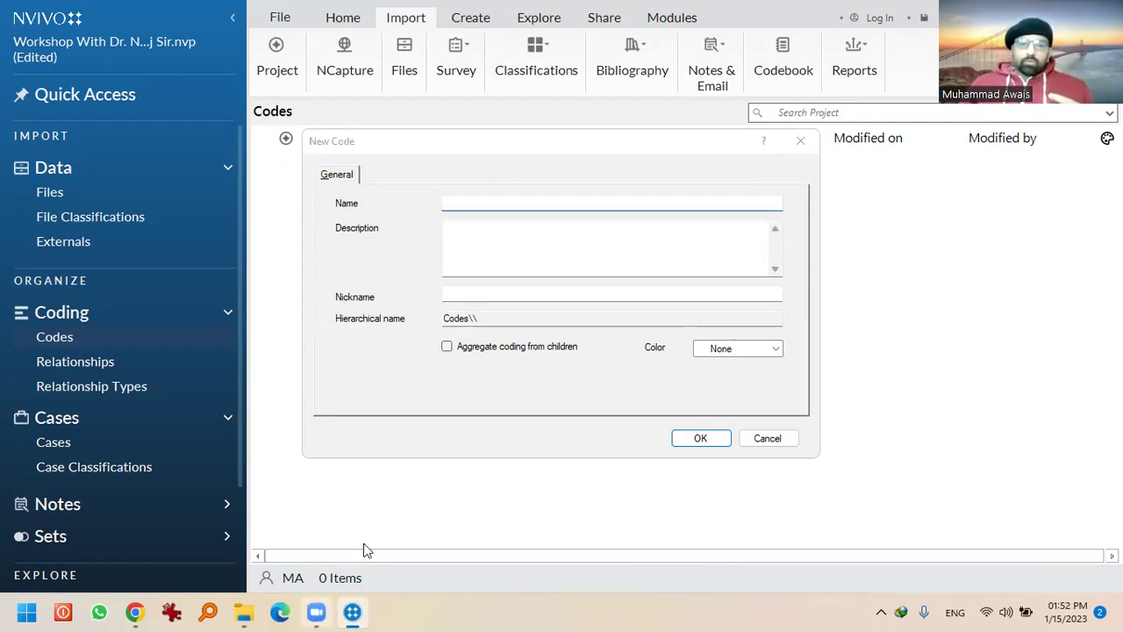
click(484, 202)
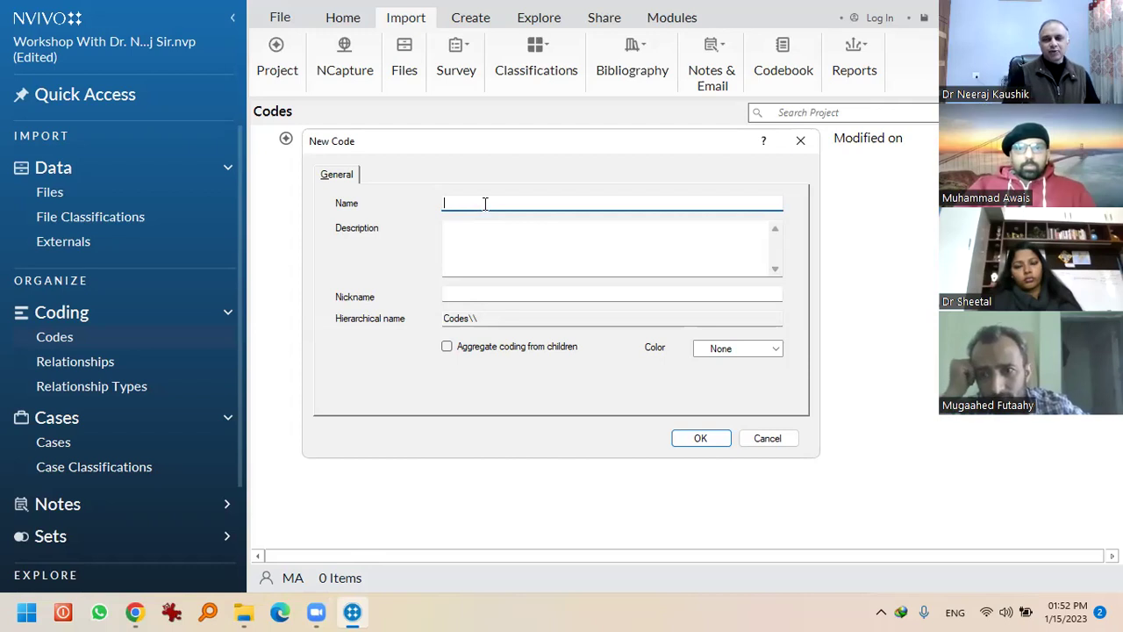
click(777, 440)
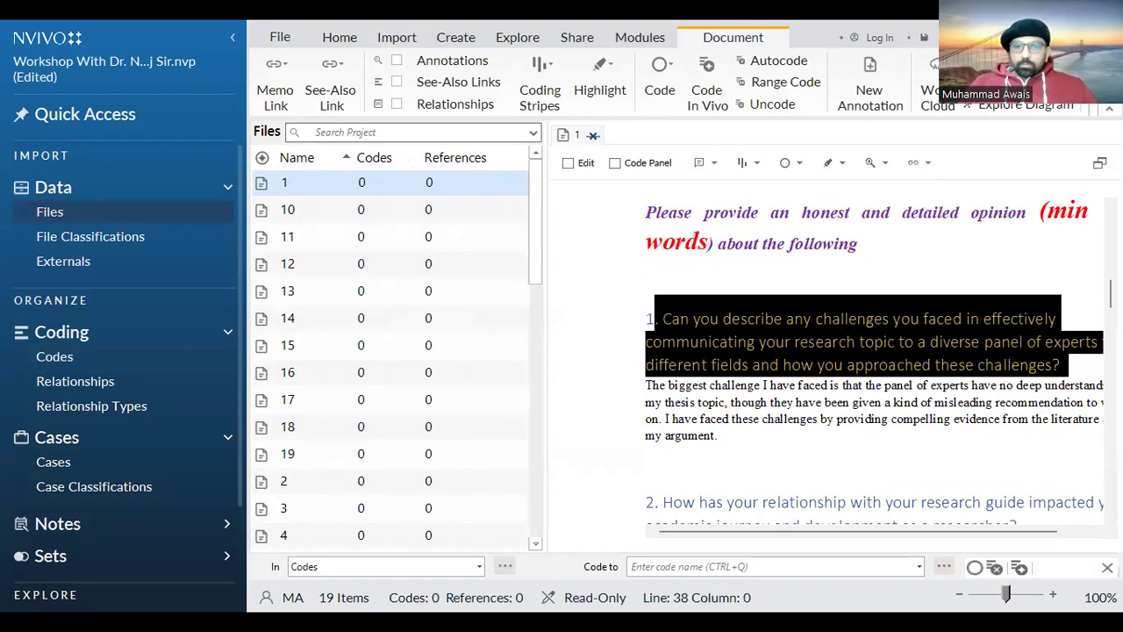
Examine questions 1 to 3 in document 1, highlighting the text of the first and third questions
click(928, 385)
drag(664, 320, 1038, 365)
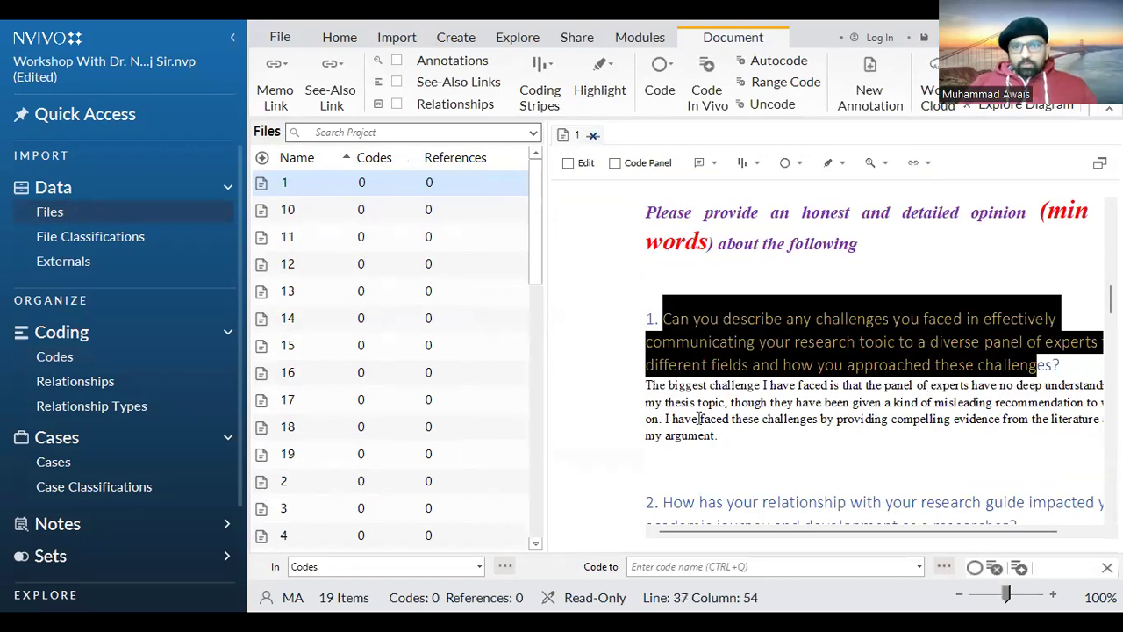
scroll(775, 478, down, 3)
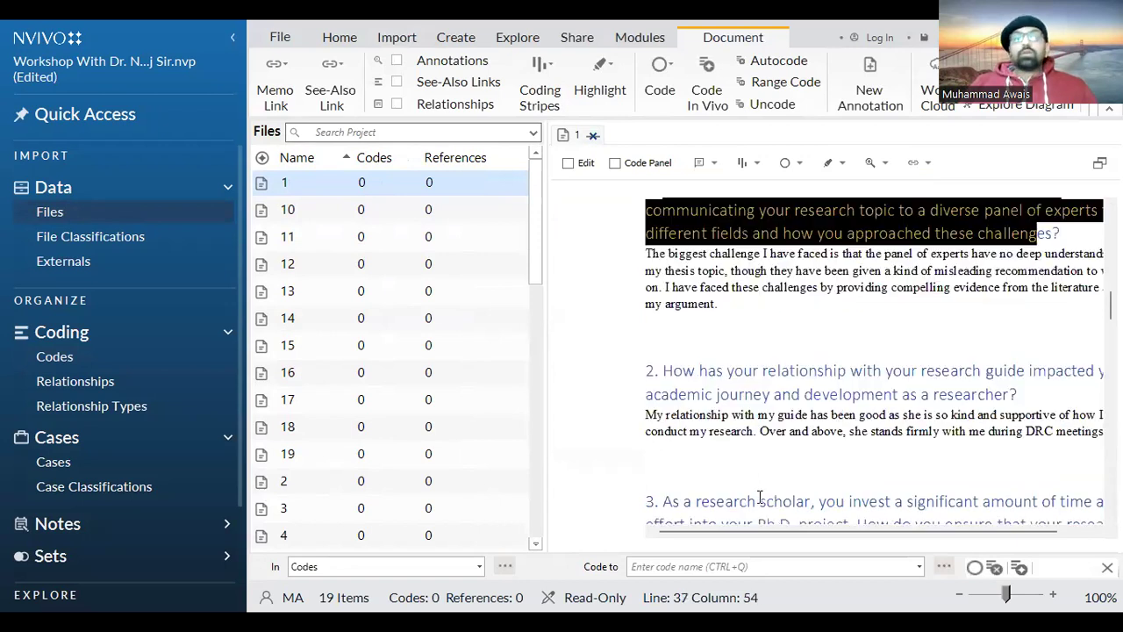
scroll(755, 476, down, 1)
triple_click(704, 465)
key(shift+Down)
key(shift+Down)
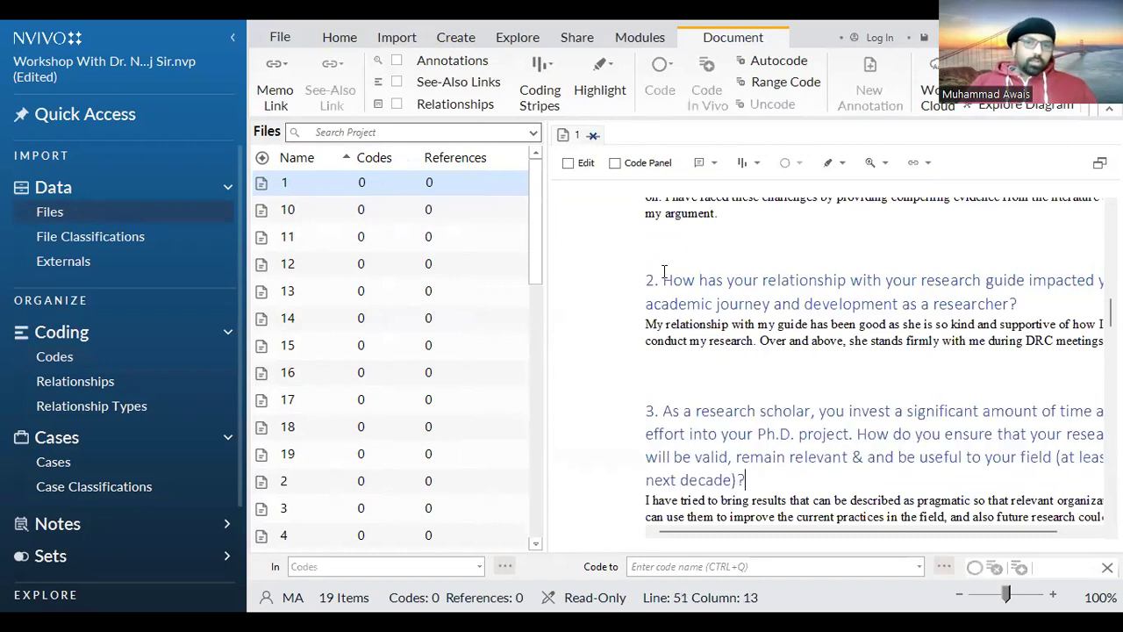
drag(647, 411, 750, 501)
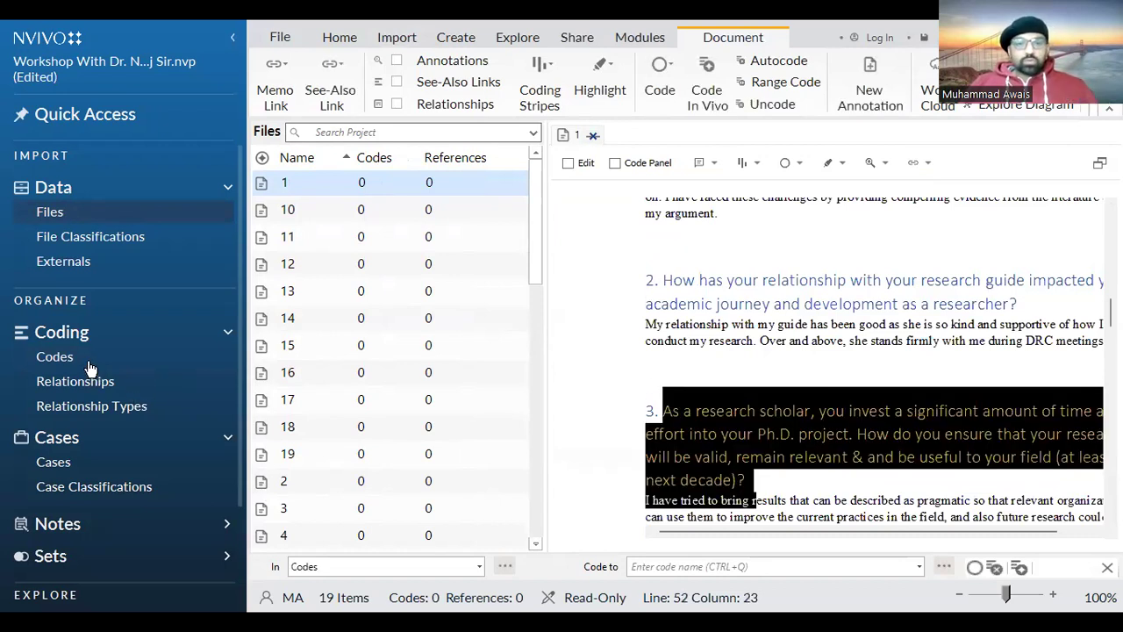
click(684, 288)
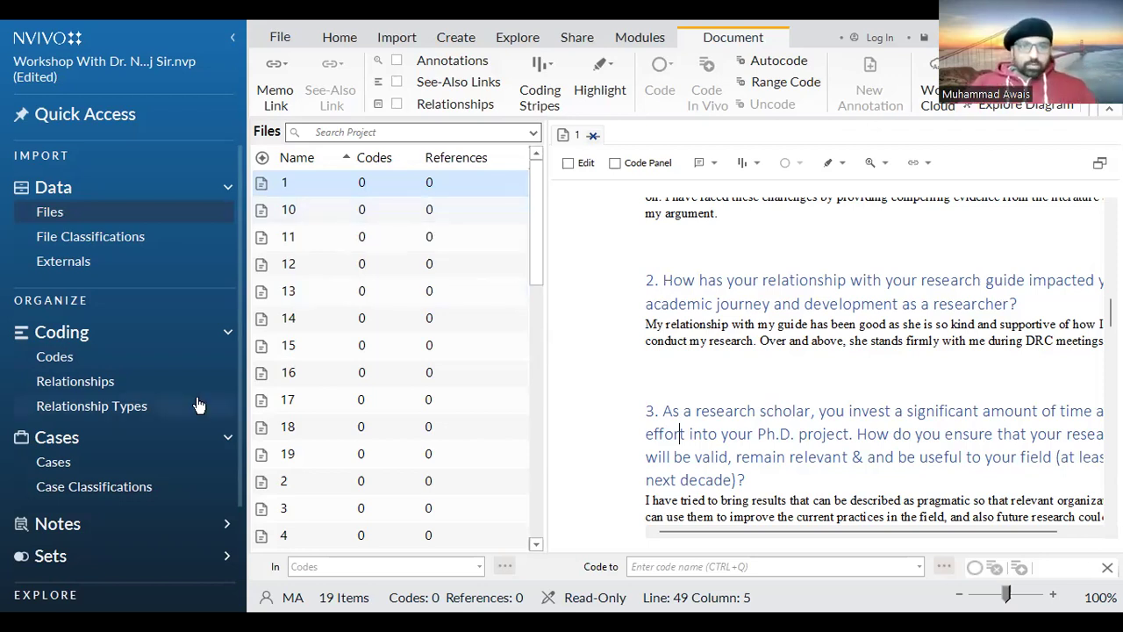
Delete all imported documents from the project's Files and close the Files introduction
click(414, 344)
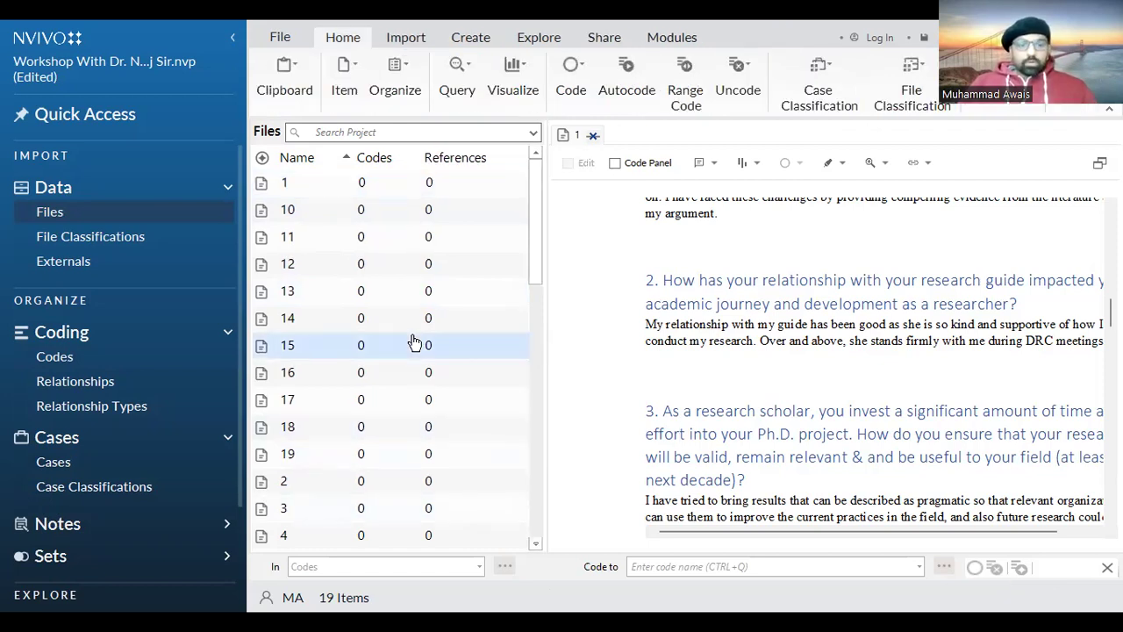
key(ctrl+a)
key(Delete)
click(583, 390)
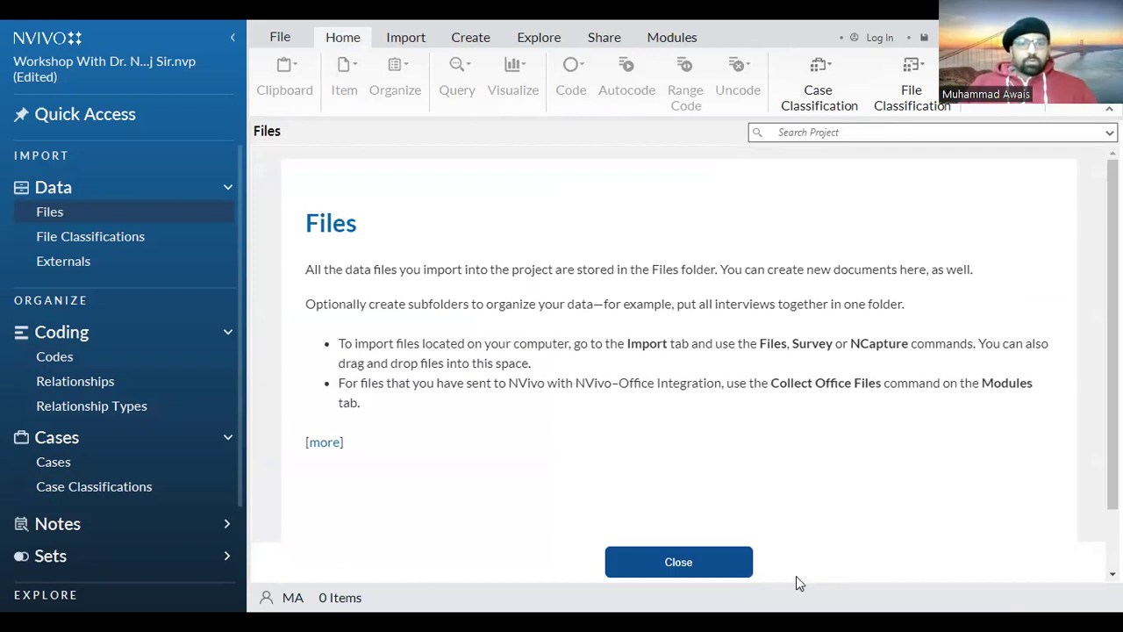
click(742, 566)
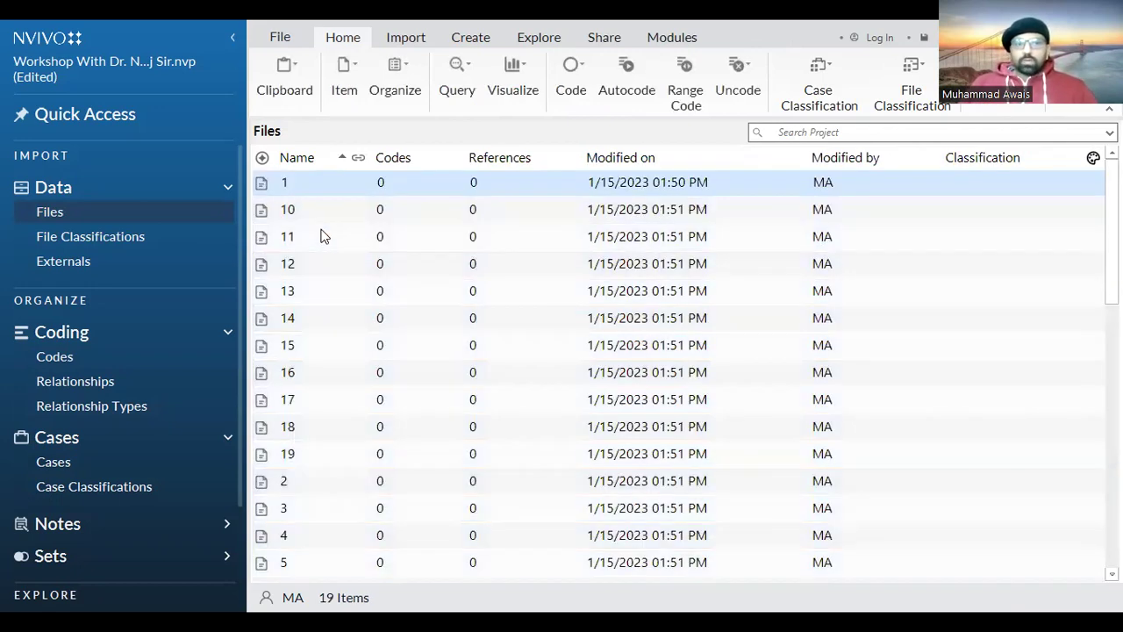
Open the Autocode Wizard for document 1, examine its Code by choices and cancel it
right_click(320, 235)
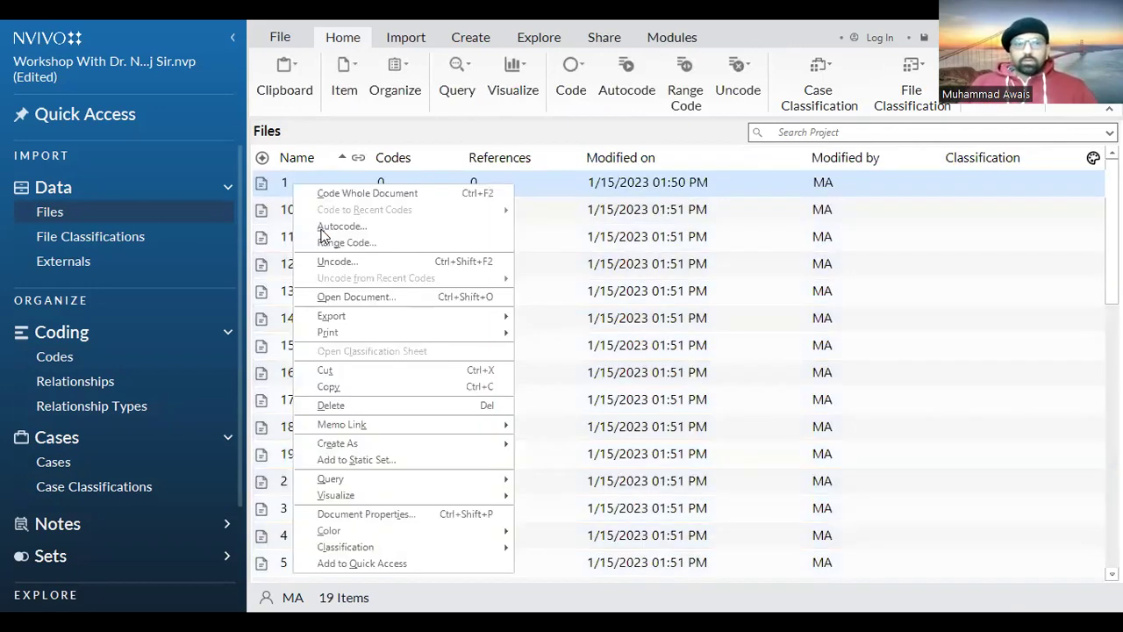
click(404, 230)
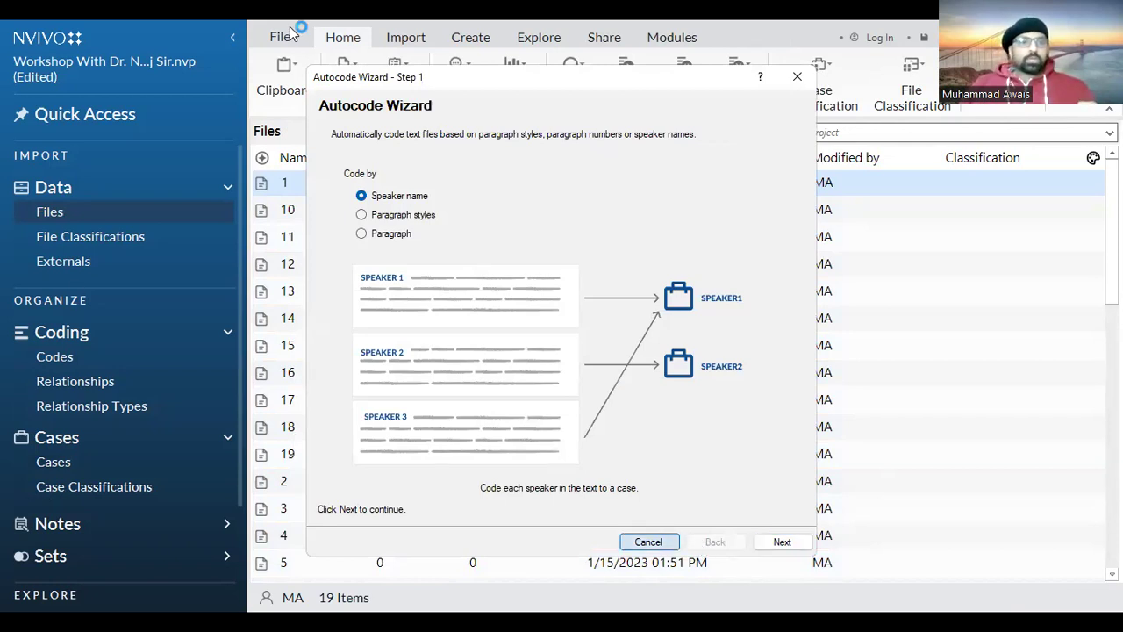
key(Escape)
Check the project and product information pages and return to the Files list
key(alt+f)
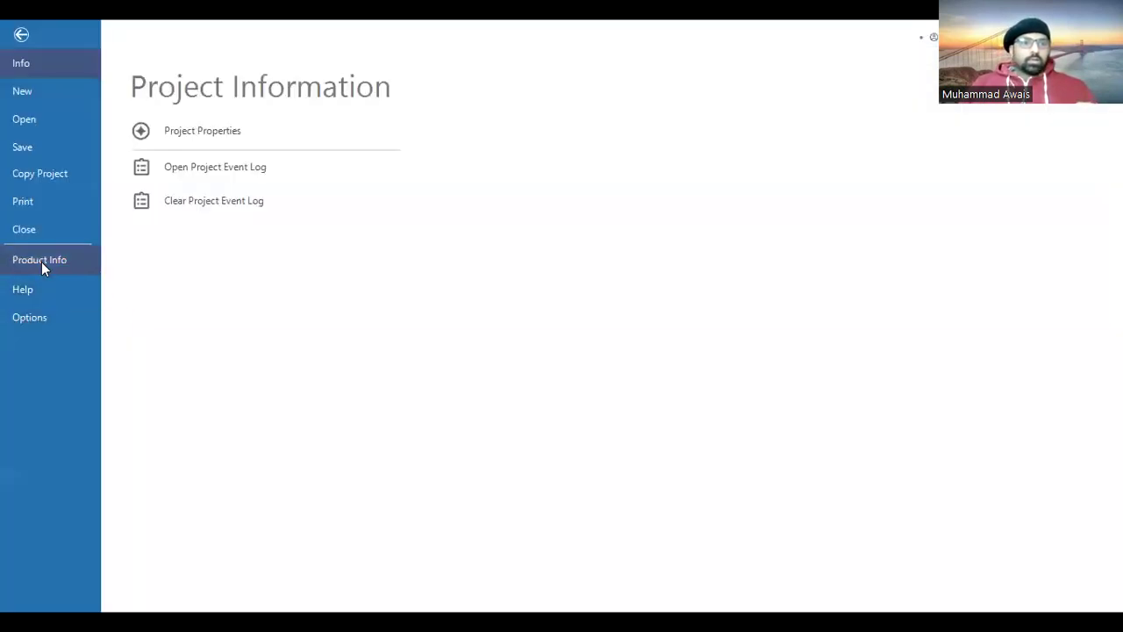
click(41, 262)
key(Escape)
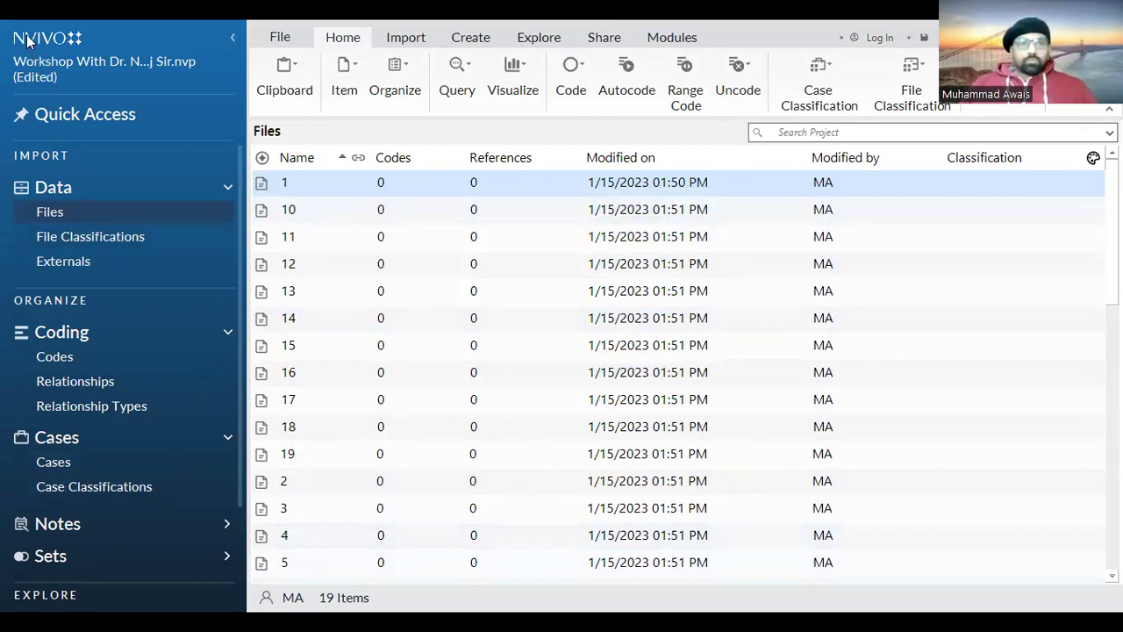
key(alt+f)
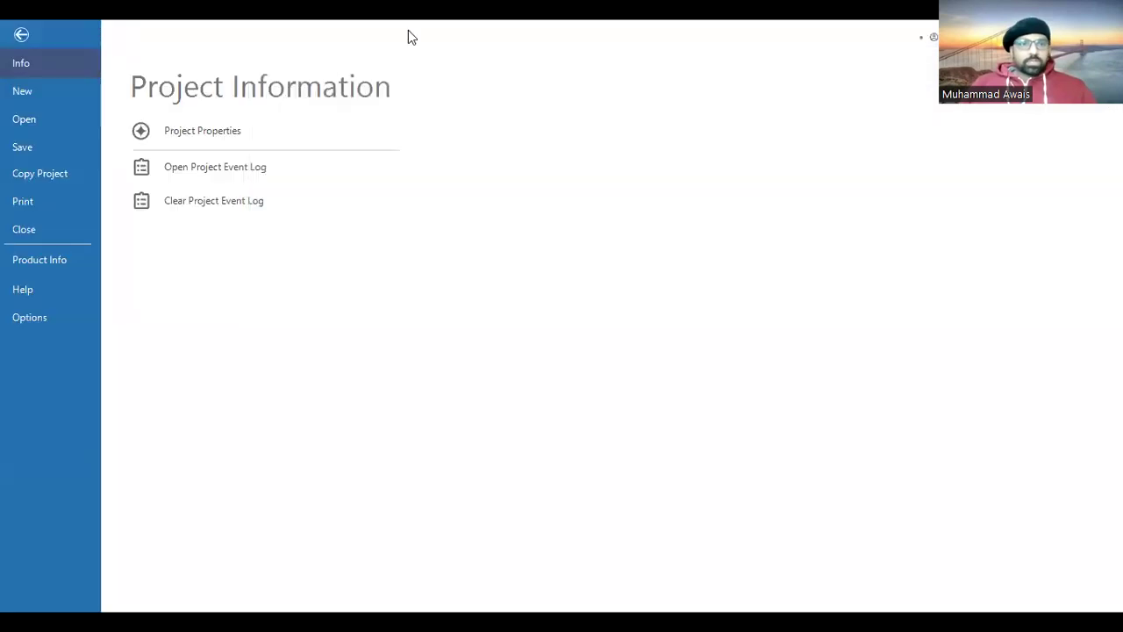
key(Escape)
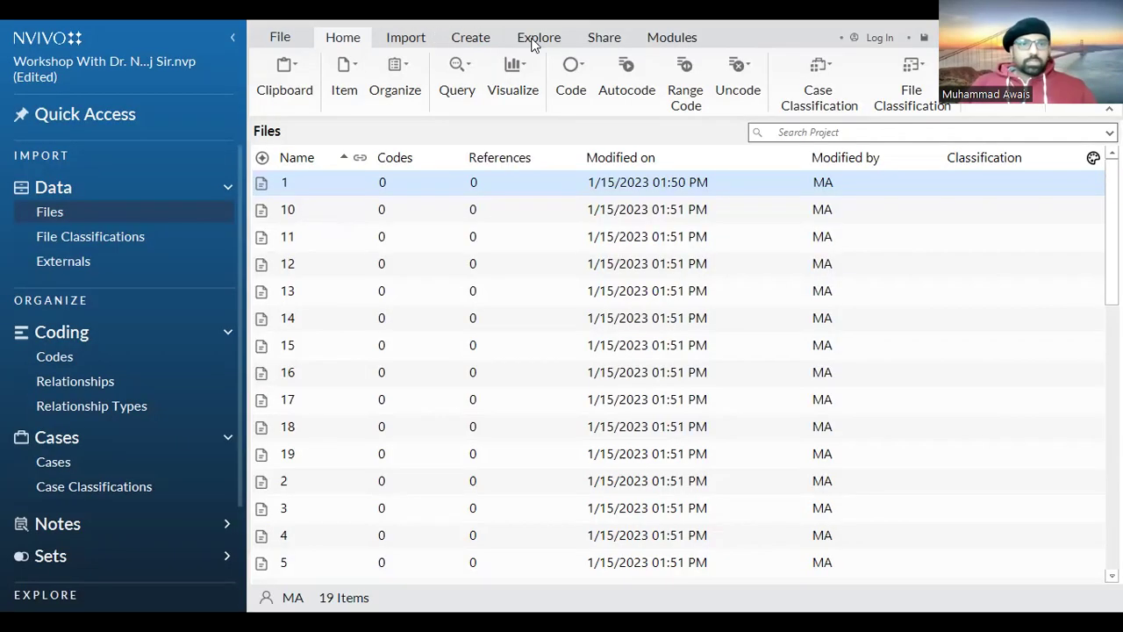
Check the Autocode Wizard choices for document 1 again and cancel the wizard
right_click(283, 185)
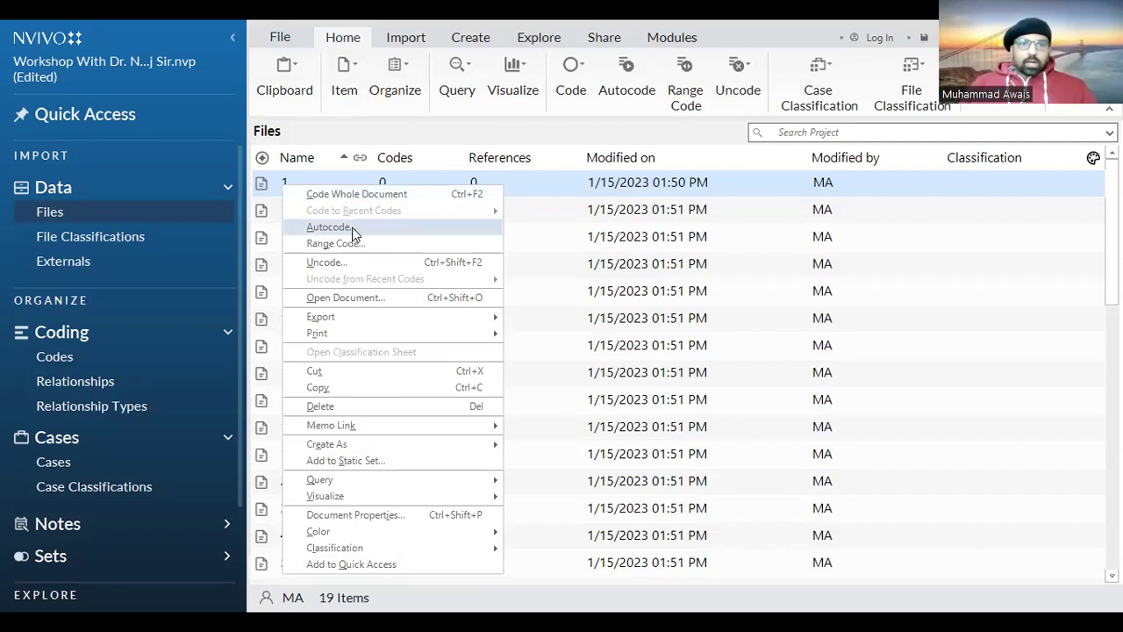
click(352, 228)
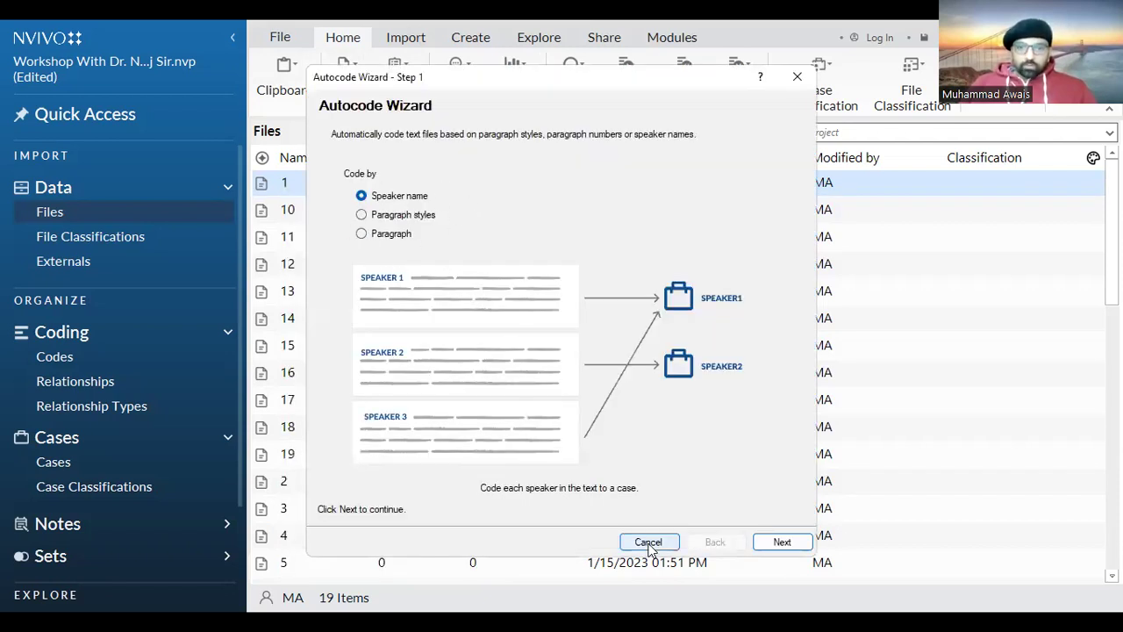
key(Escape)
Review the General application options, close them and return to the Files list
click(285, 38)
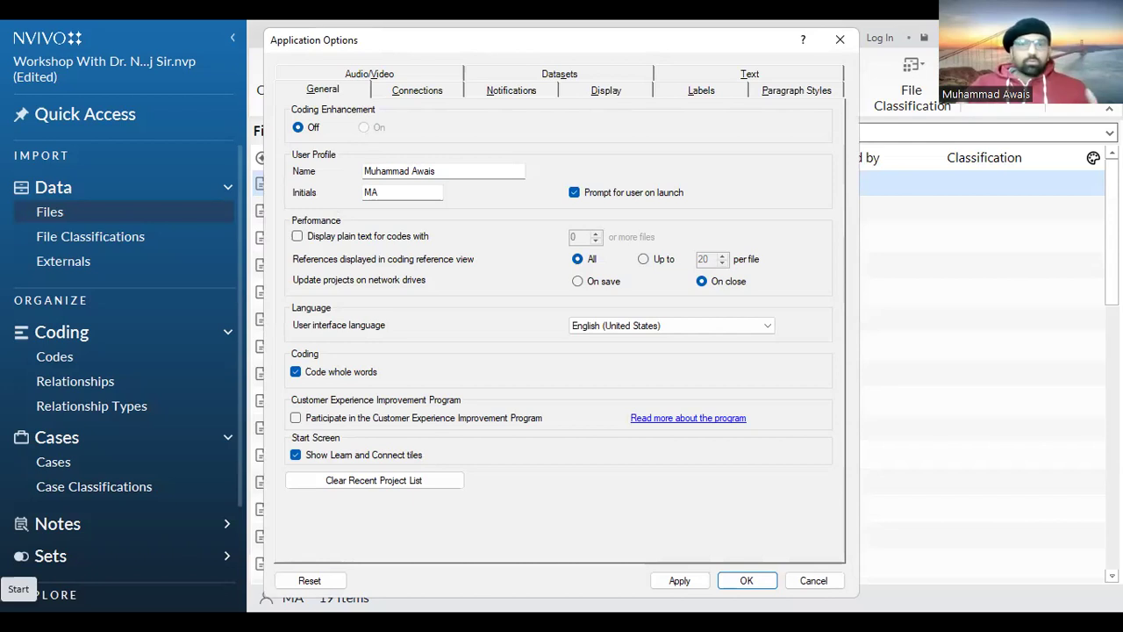
click(856, 50)
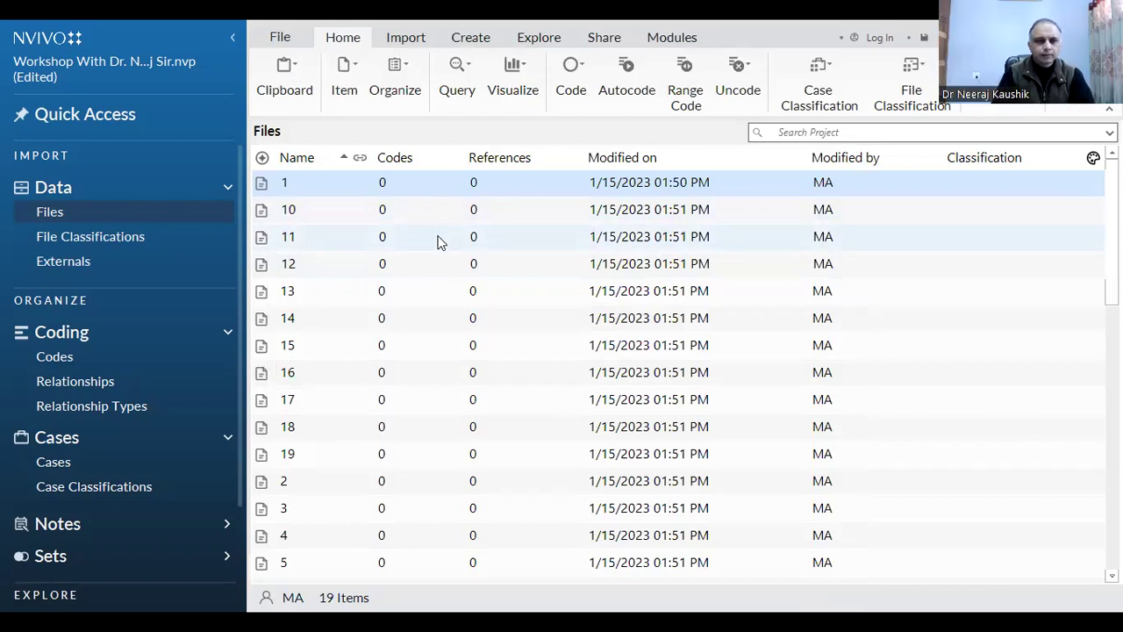
click(279, 36)
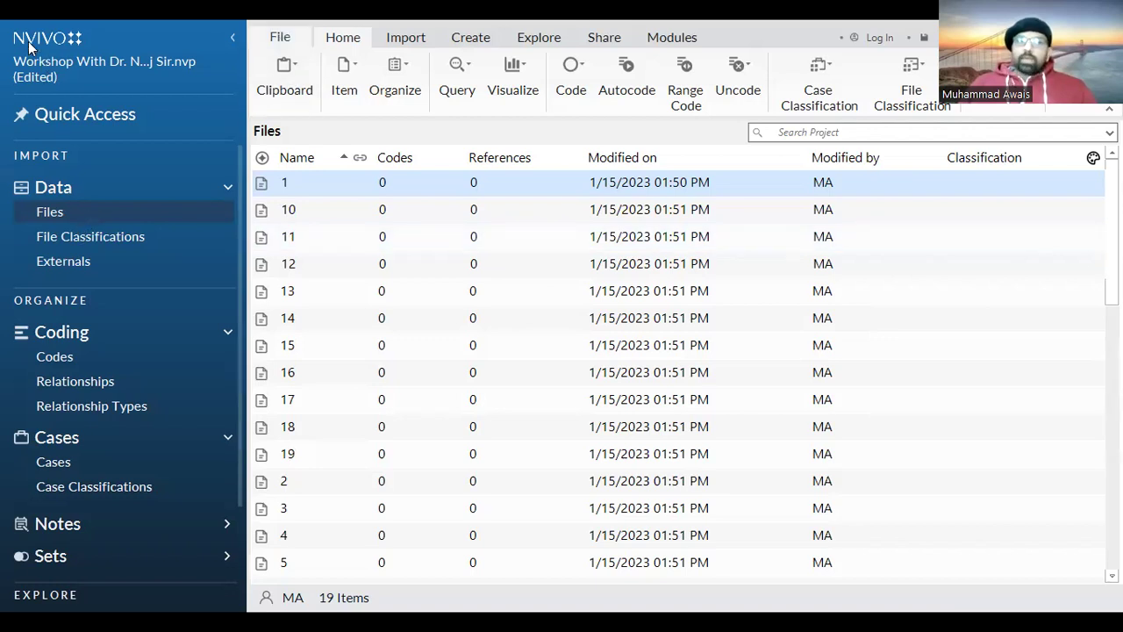
click(135, 135)
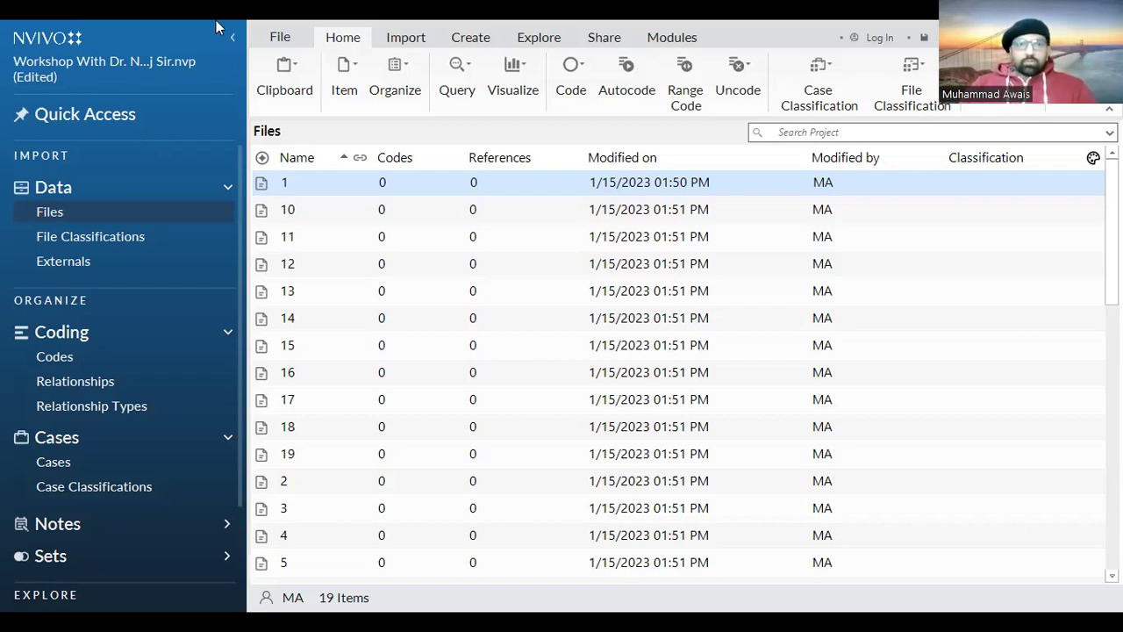
Reopen the application options, examine the General settings again and cancel without making changes
click(279, 37)
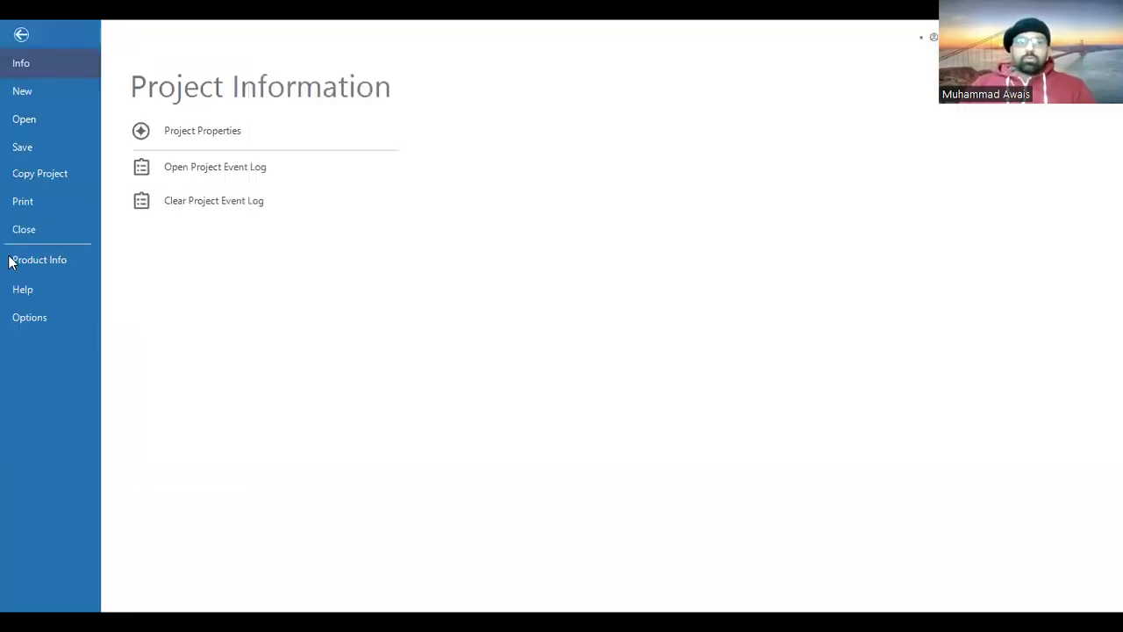
click(39, 317)
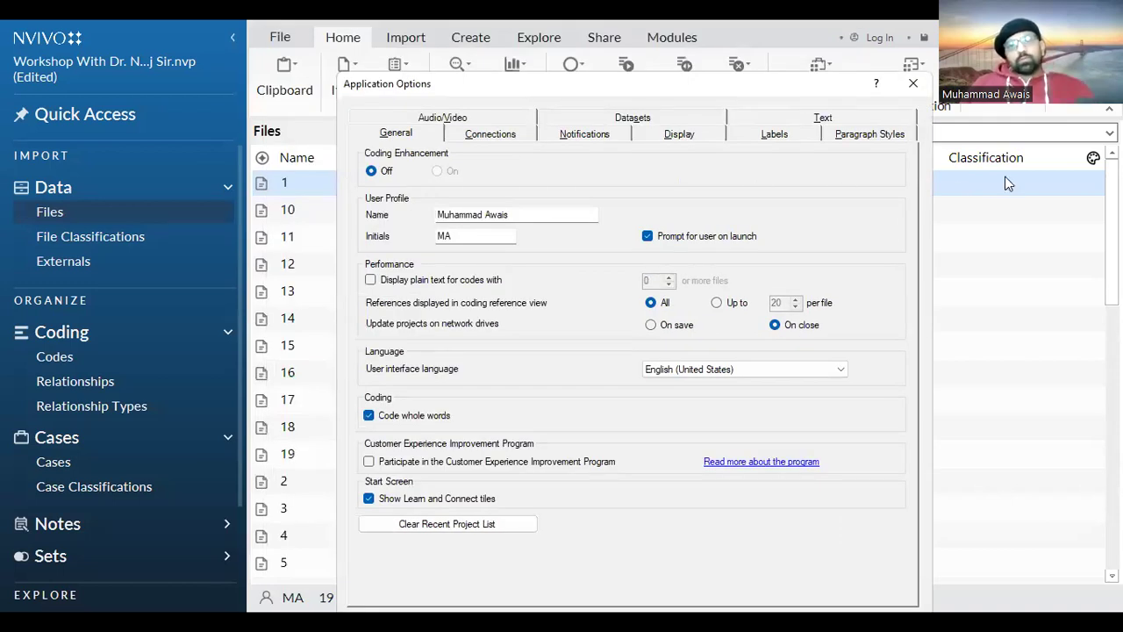
click(926, 87)
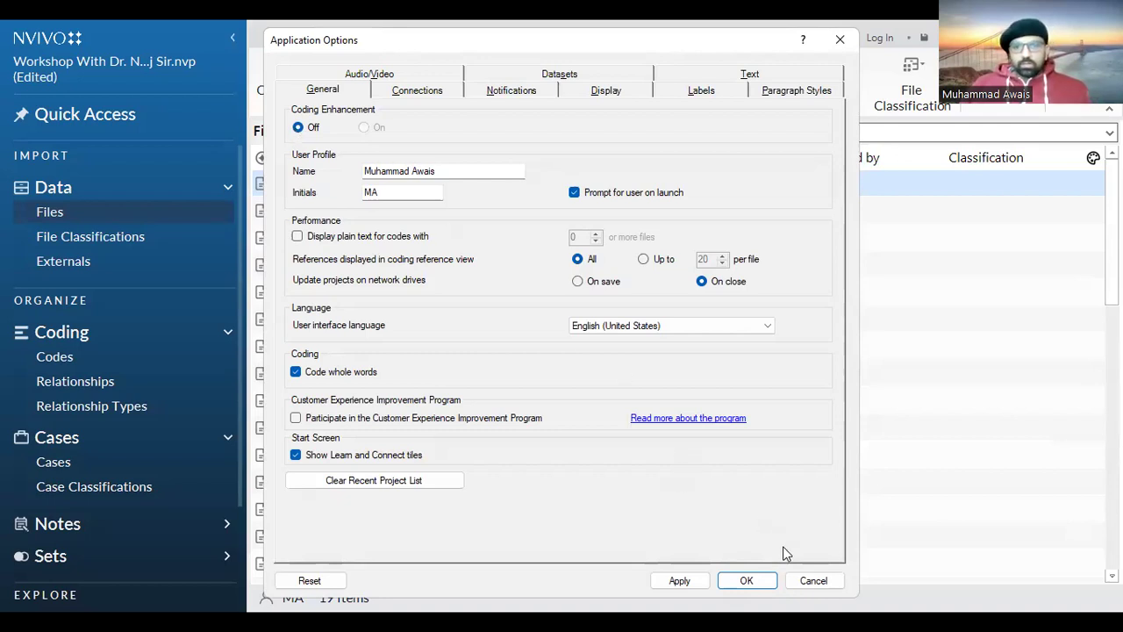
click(809, 585)
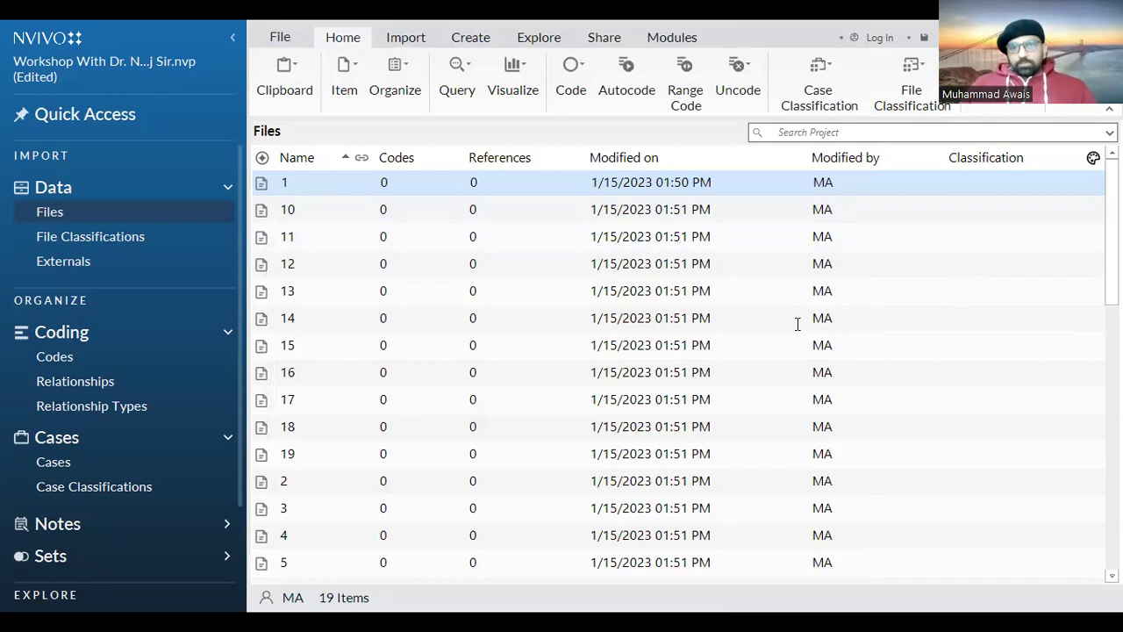
Open document 1, read through its demographic section and highlight the answer text under question 1
key(ctrl+shift+o)
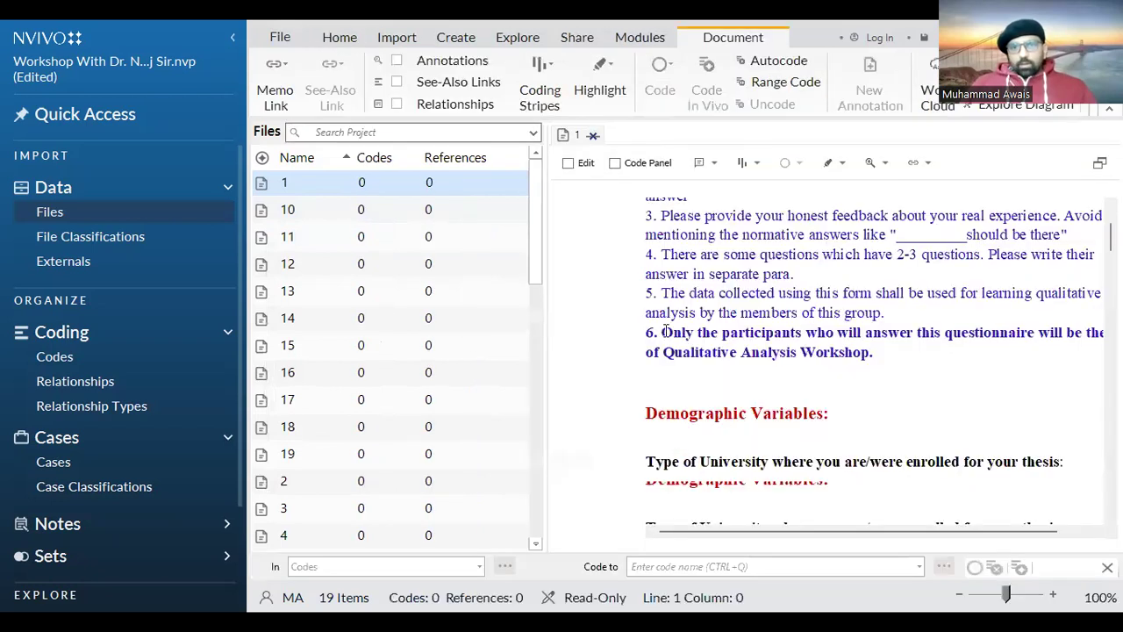
scroll(701, 320, down, 1)
scroll(700, 320, down, 2)
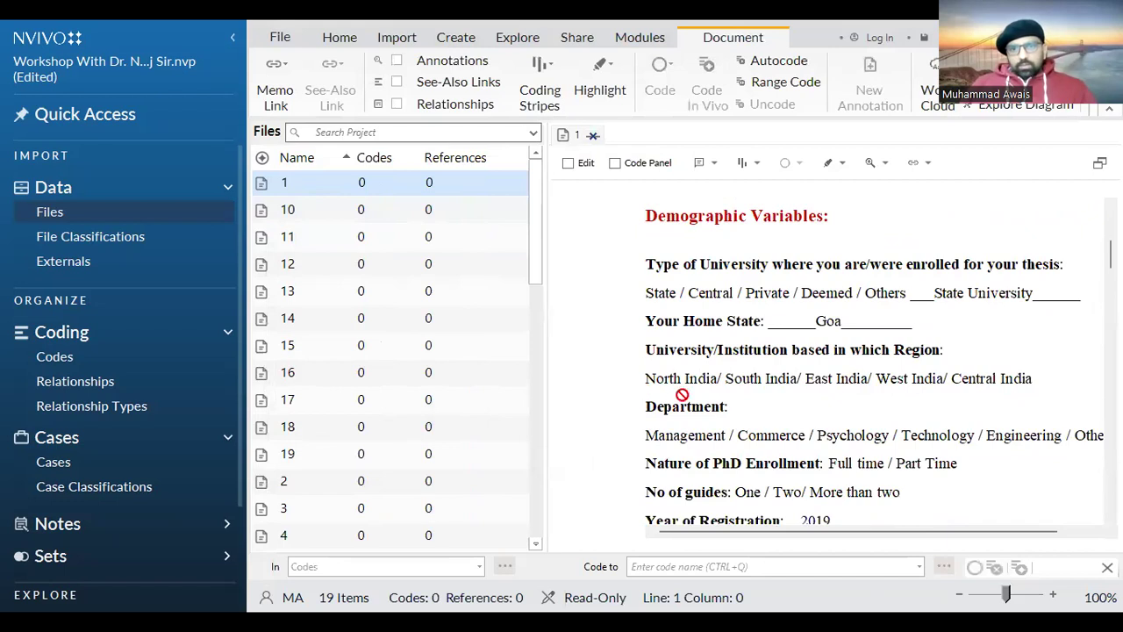
scroll(682, 395, down, 1)
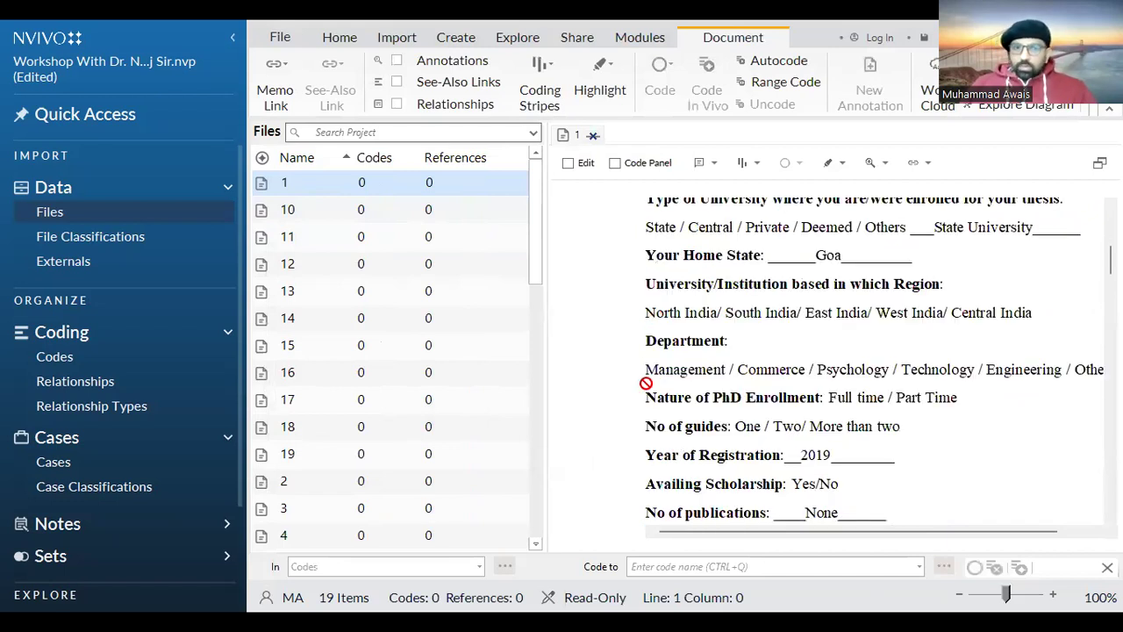
scroll(712, 432, down, 5)
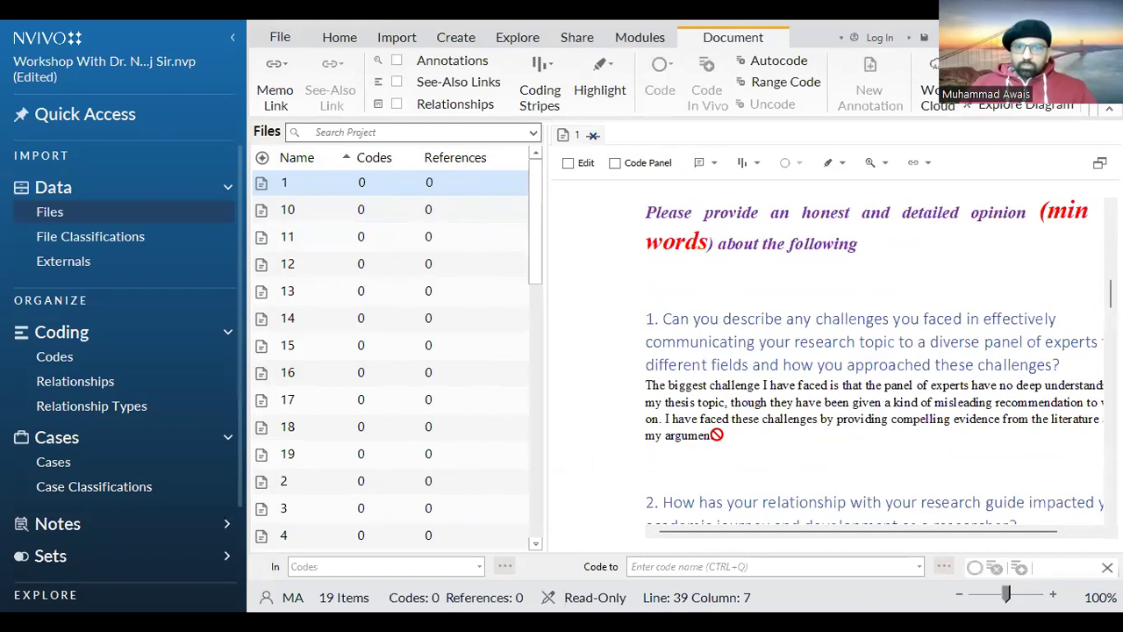
drag(646, 386, 718, 436)
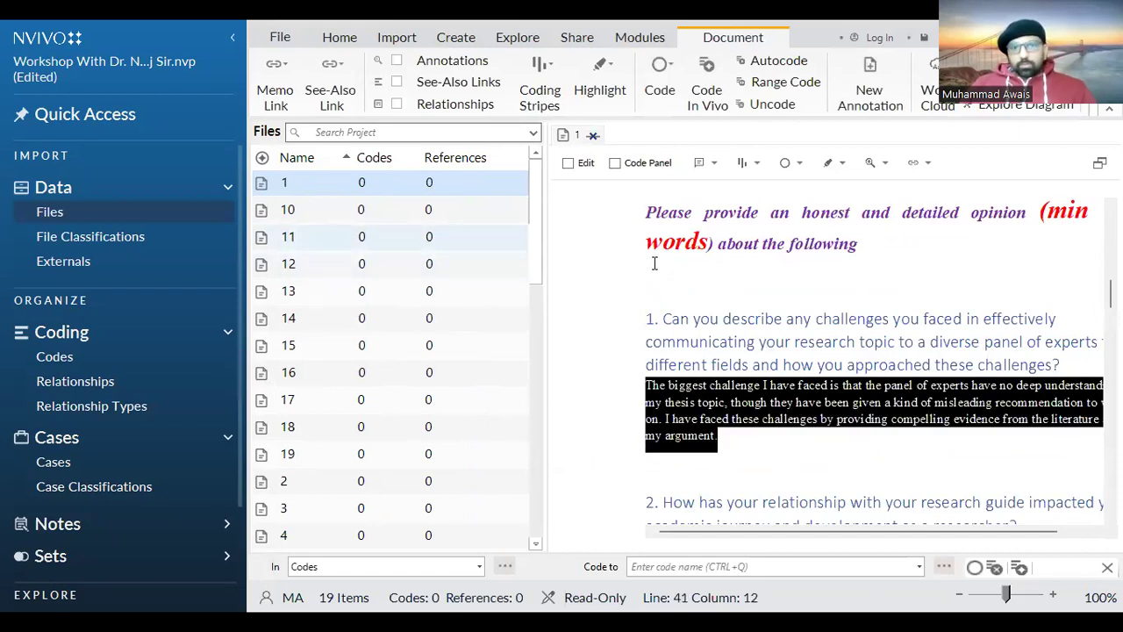
Open document 10 and examine its guidelines and demographic answers down to the opinion questions
key(Down)
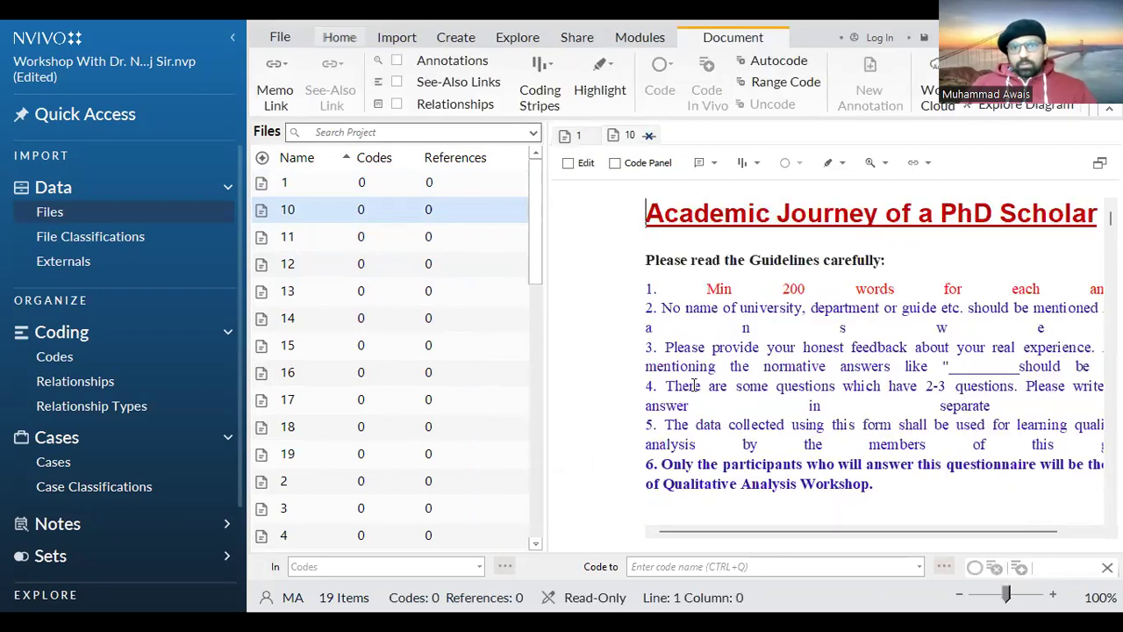
scroll(653, 408, down, 5)
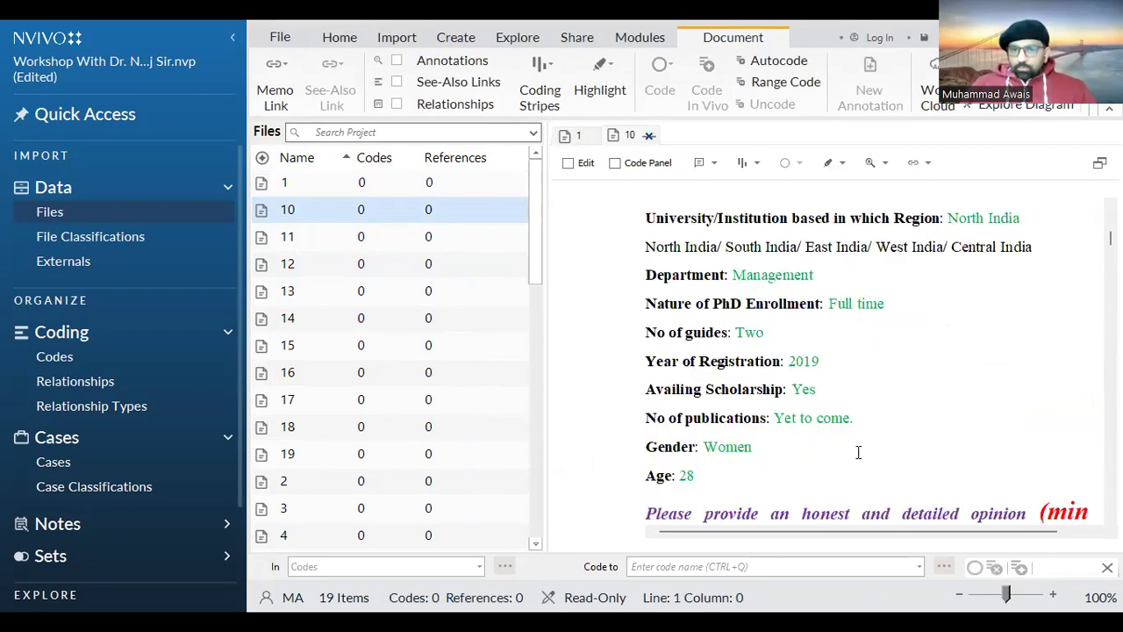
scroll(881, 480, down, 5)
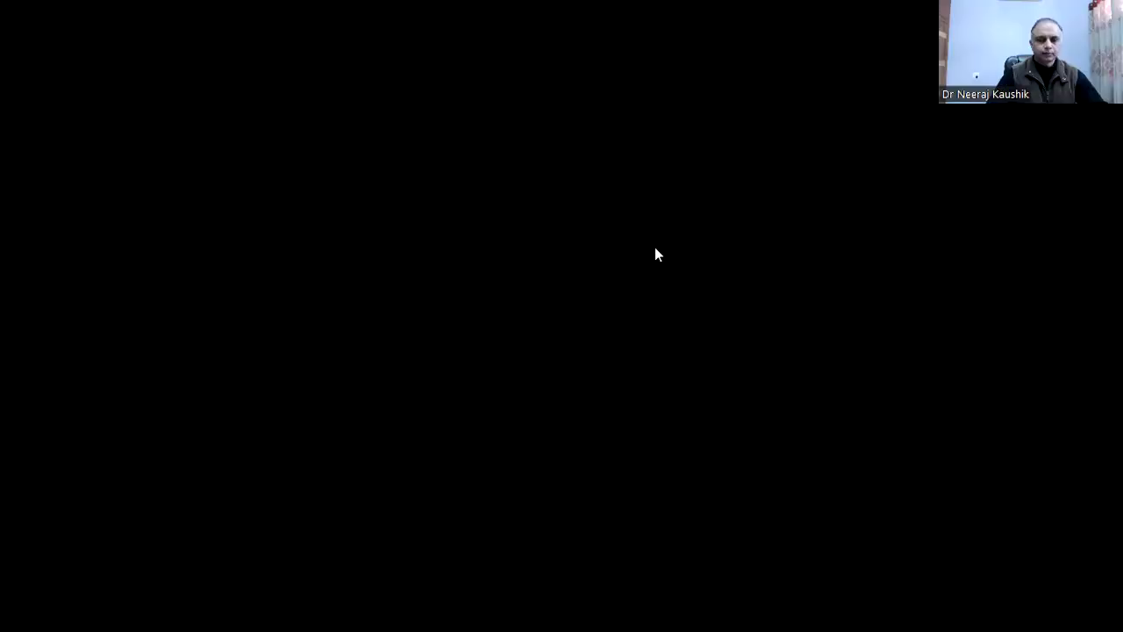
Switch to 2.docx in Word, review its respondent heading and demographic section, and close the document
key(alt+Tab)
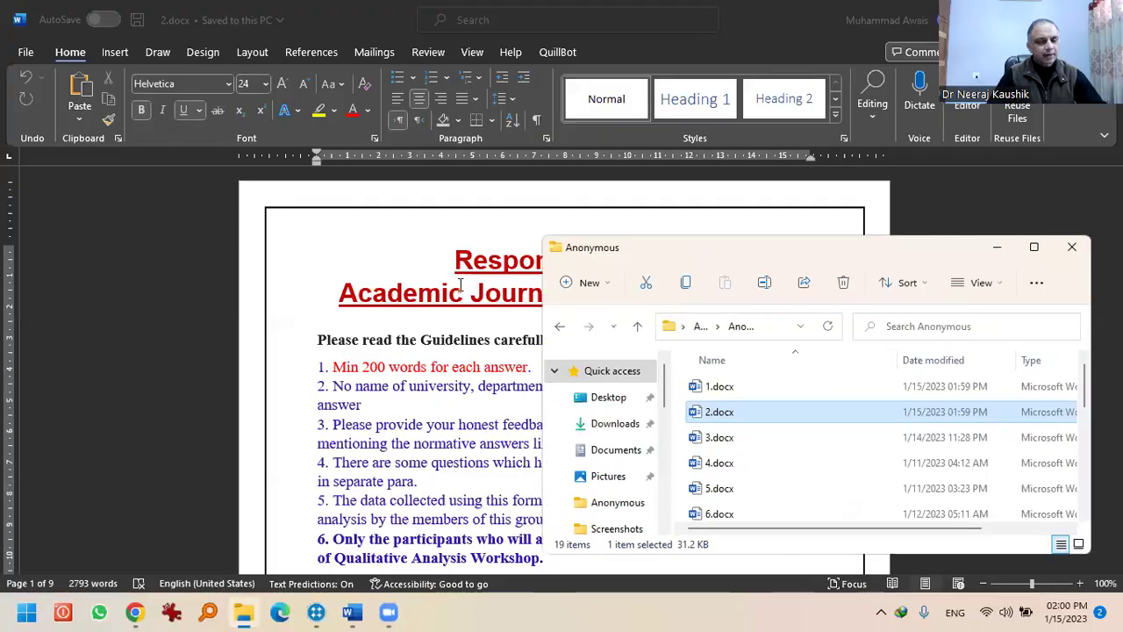
key(alt+Tab)
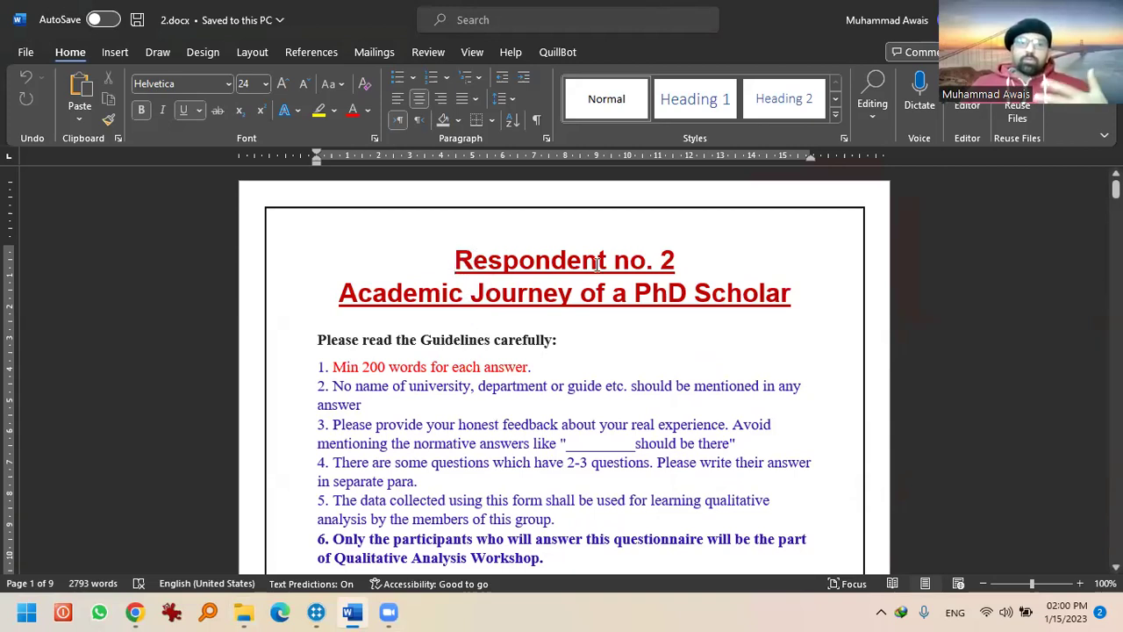
scroll(471, 351, down, 1)
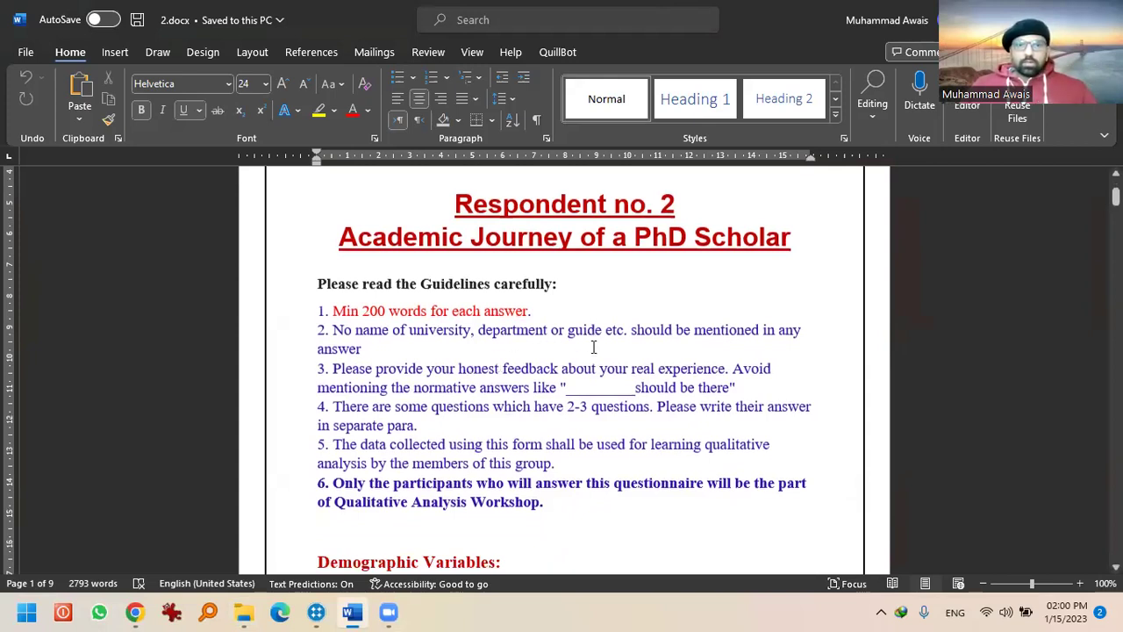
scroll(594, 347, down, 5)
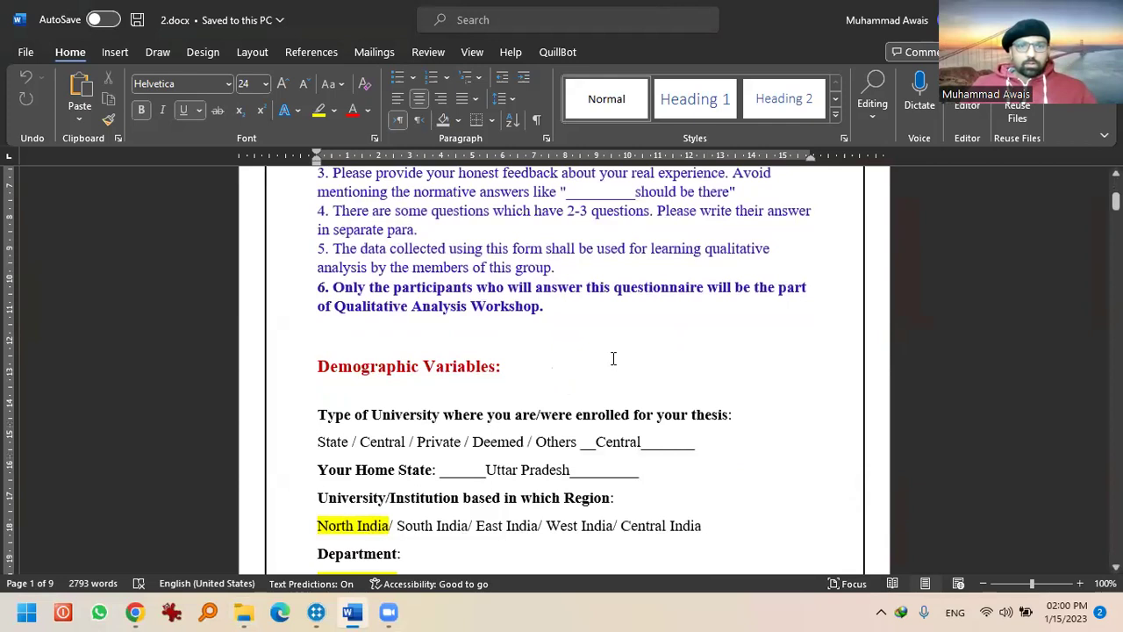
scroll(614, 358, down, 1)
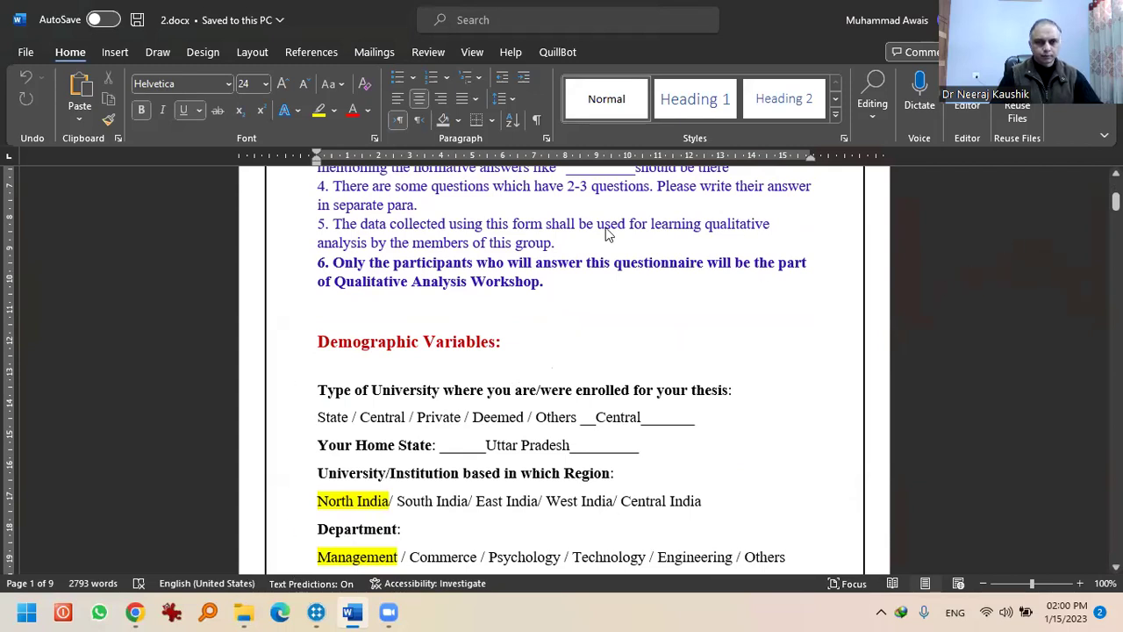
key(alt+F4)
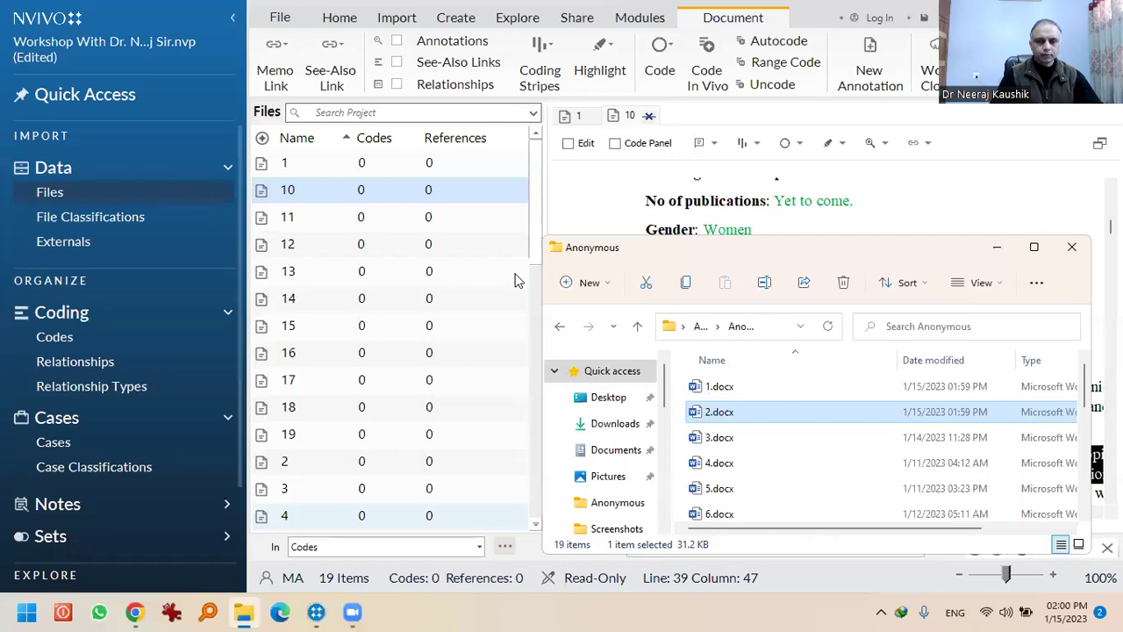
Open 3.docx from the Anonymous folder, add the line "Respondent no. 3" above the title, save and close it
key(super+Up)
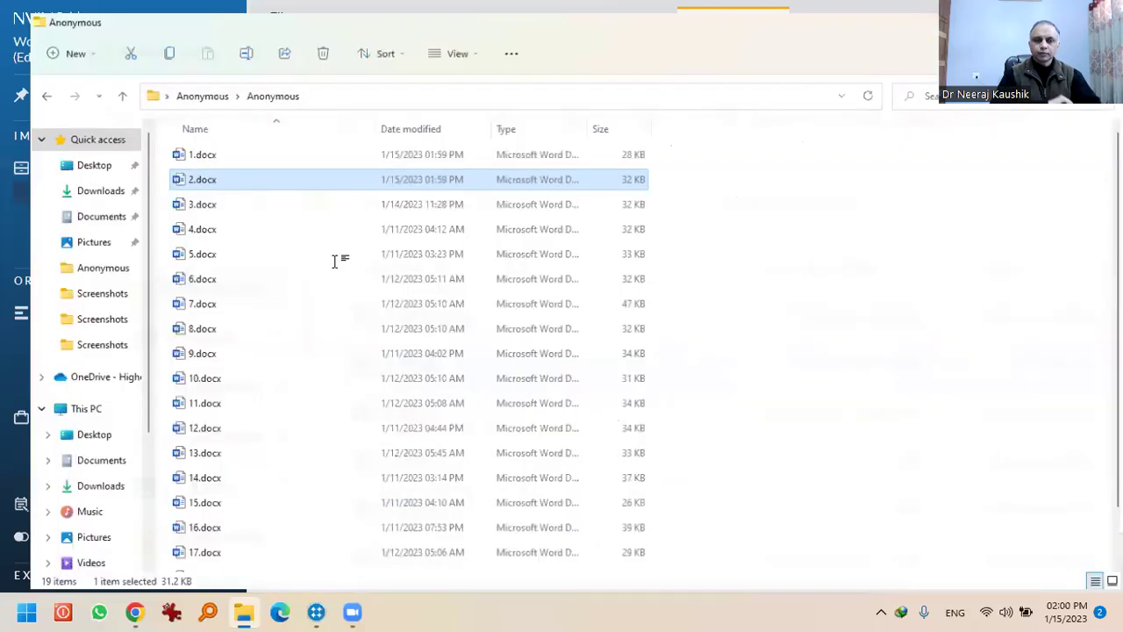
key(Down)
key(Return)
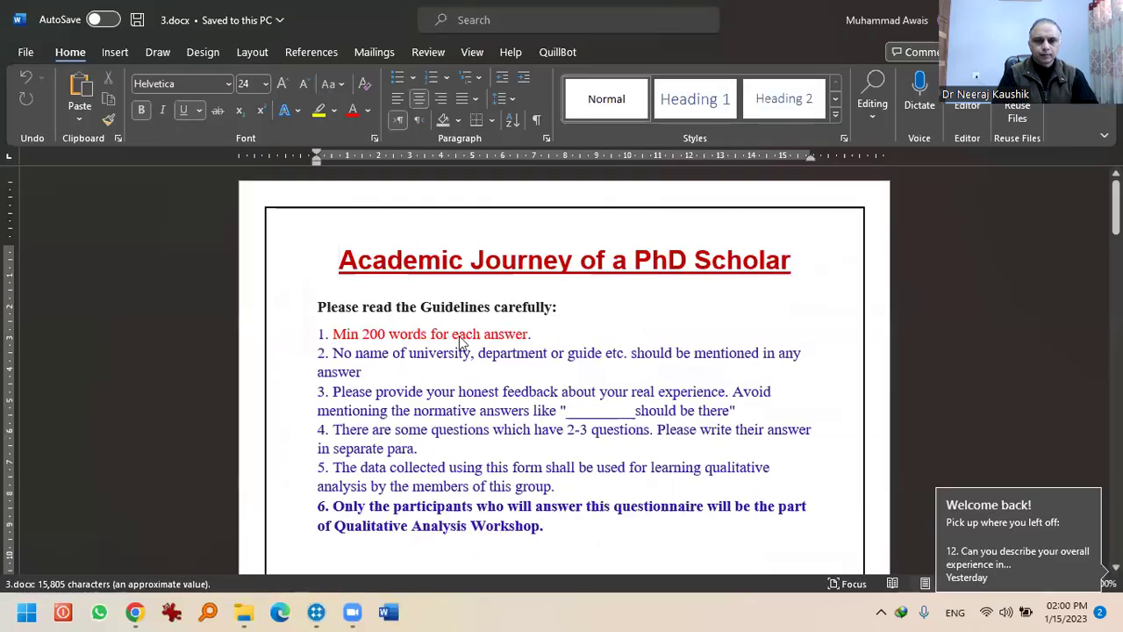
text(Respondent no. 3)
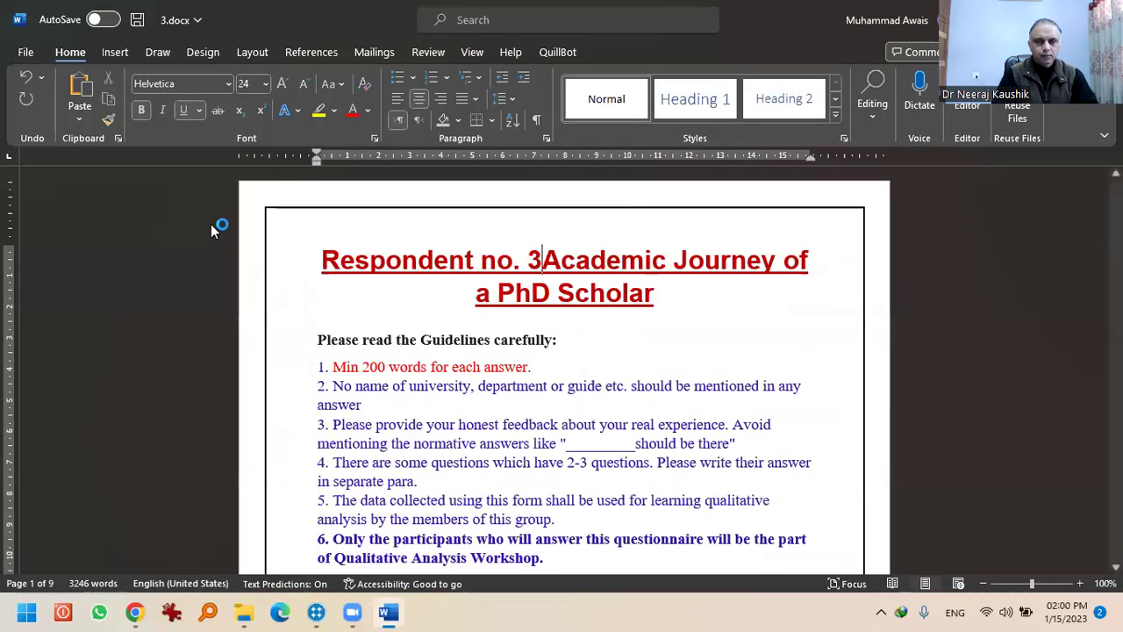
key(Return)
key(ctrl+w)
key(Return)
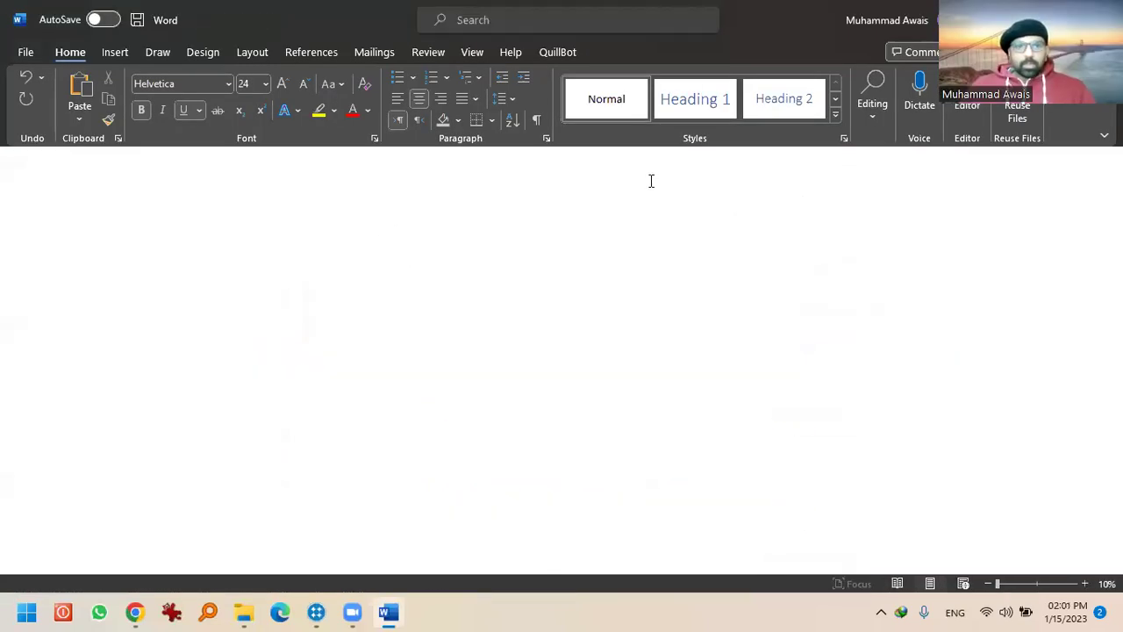
key(alt+F4)
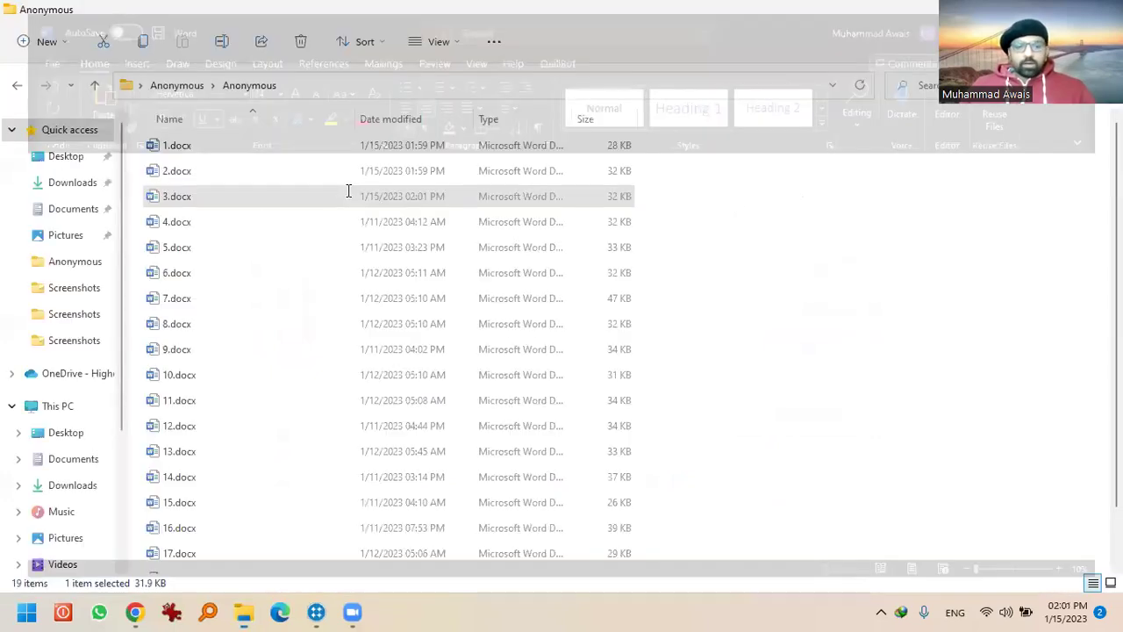
Open 4.docx from the Anonymous folder, enable editing and add the line "Respondent no. 4" above the title
key(Down)
key(Return)
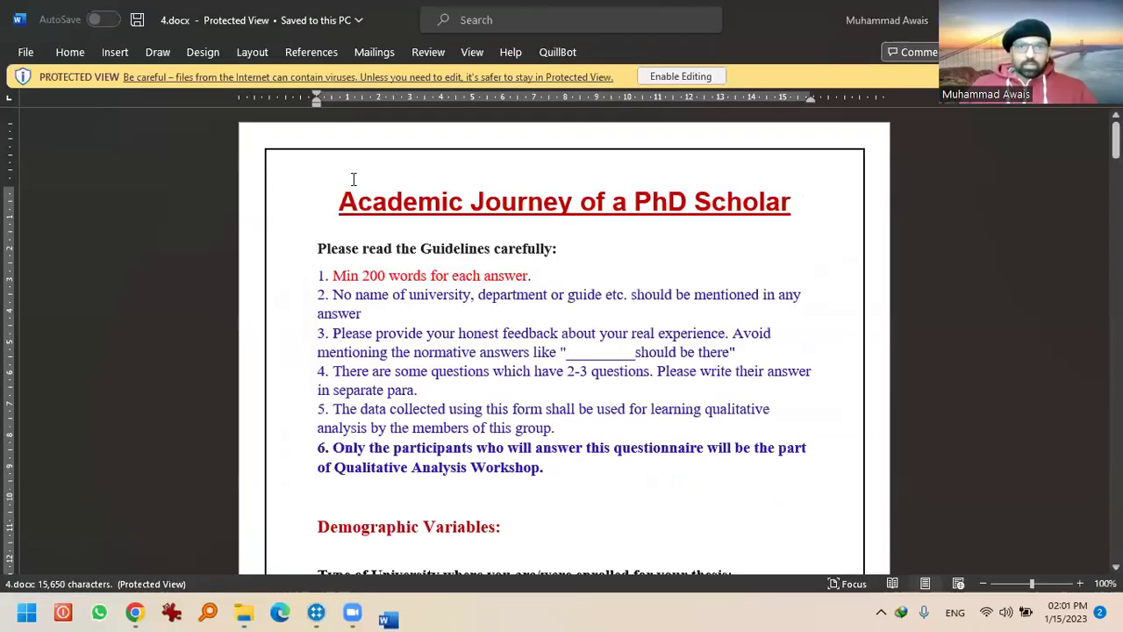
click(654, 75)
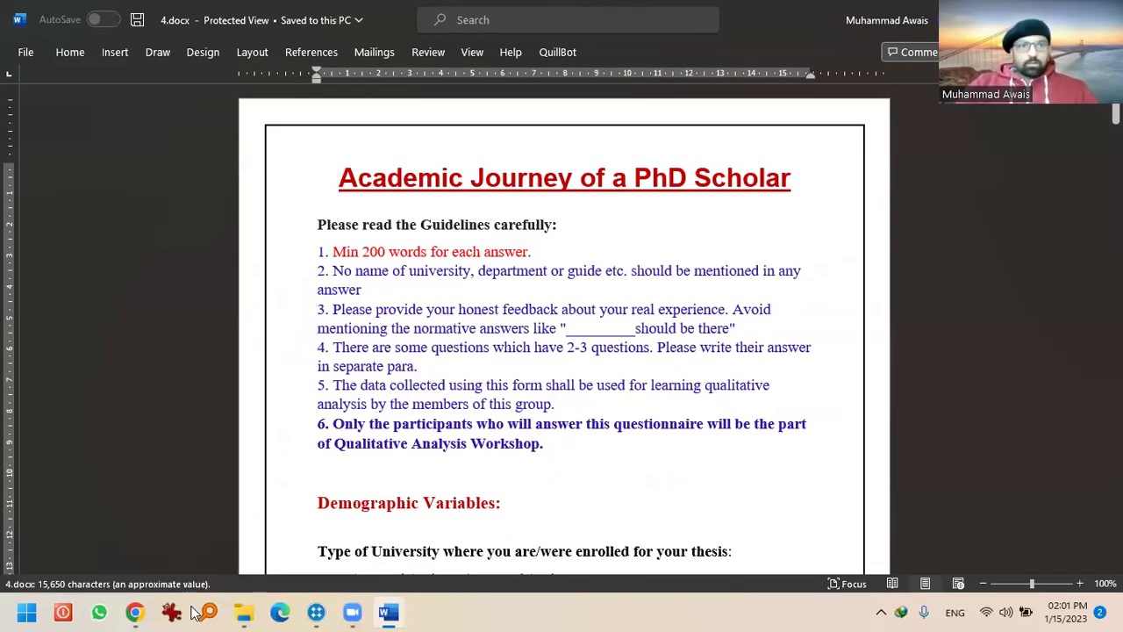
text(Respondent n)
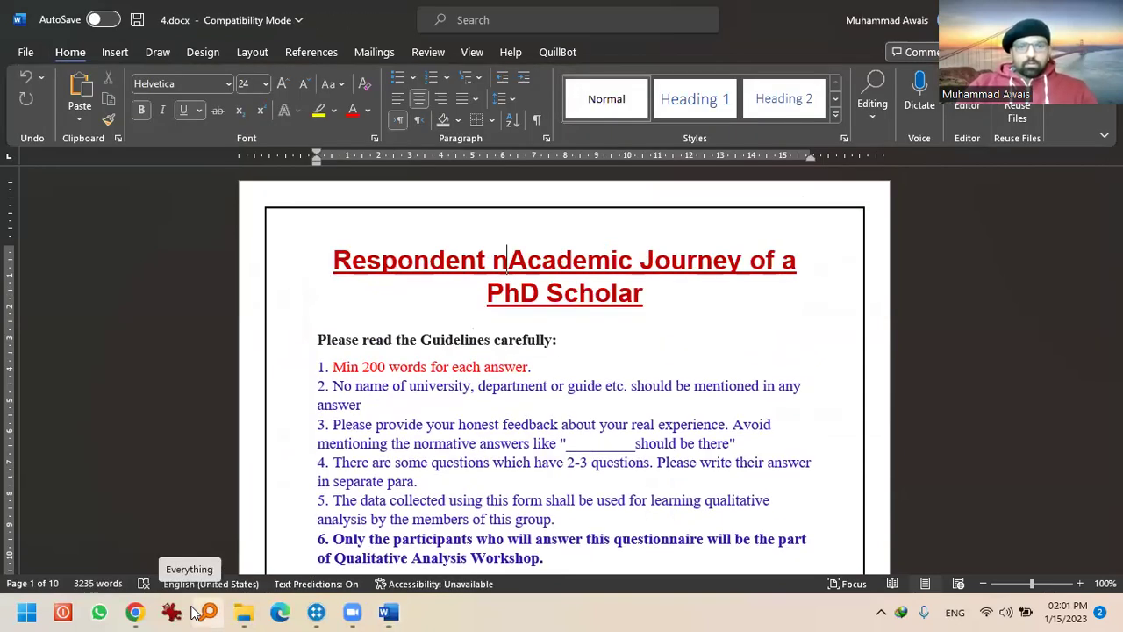
text(o. 4)
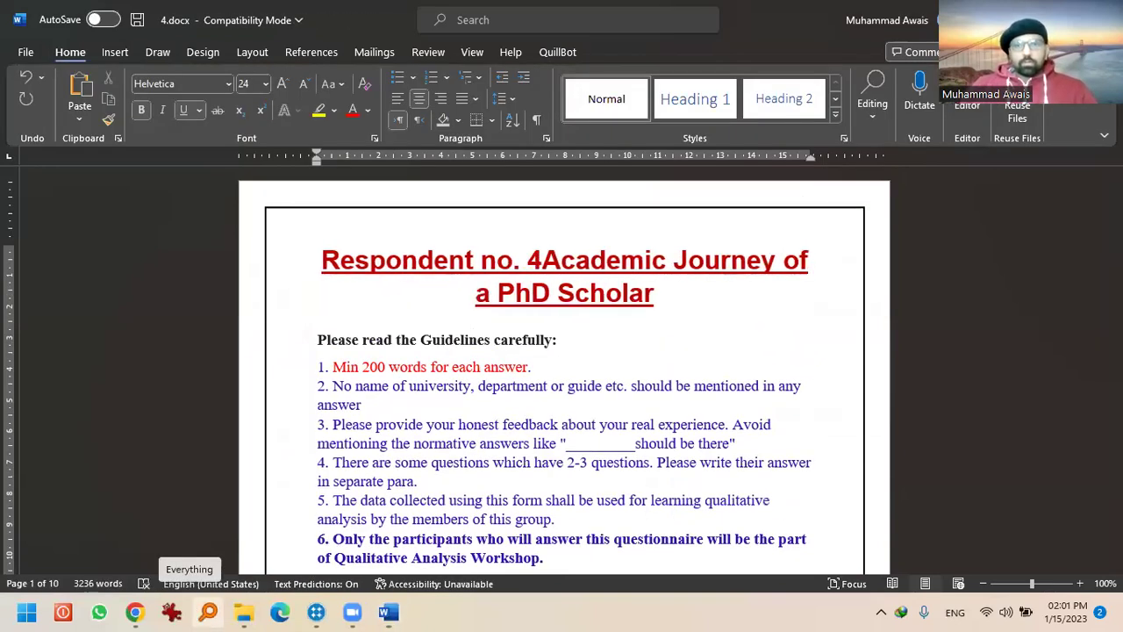
key(Return)
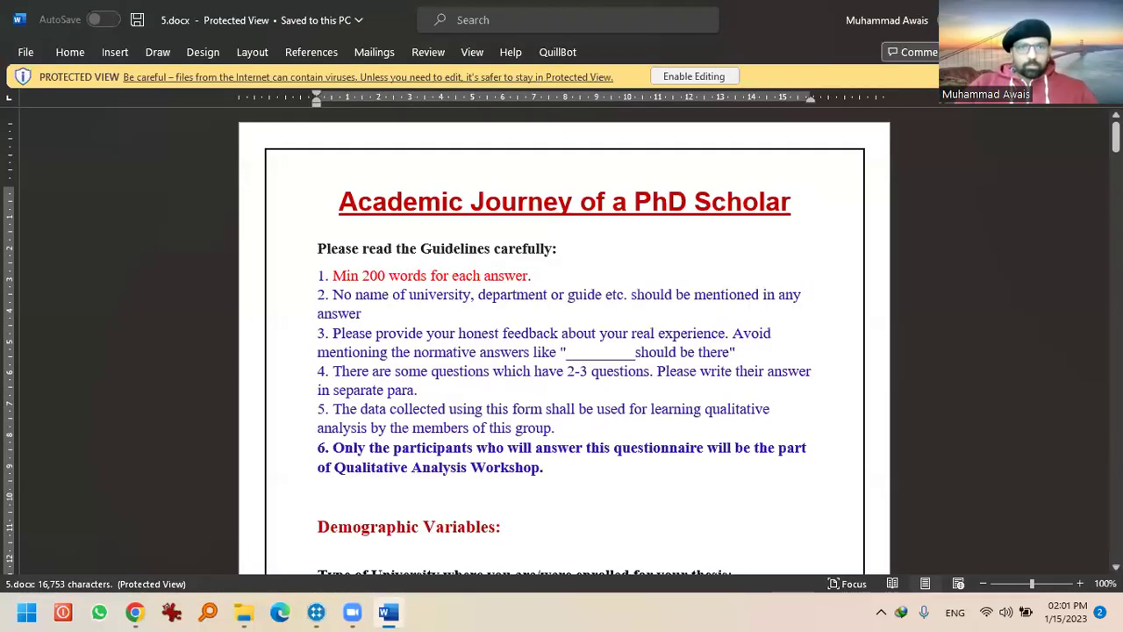
Enable editing in 5.docx, add the line "Respondent no. 5" above the title, then save and close the document
click(339, 202)
key(shift+End)
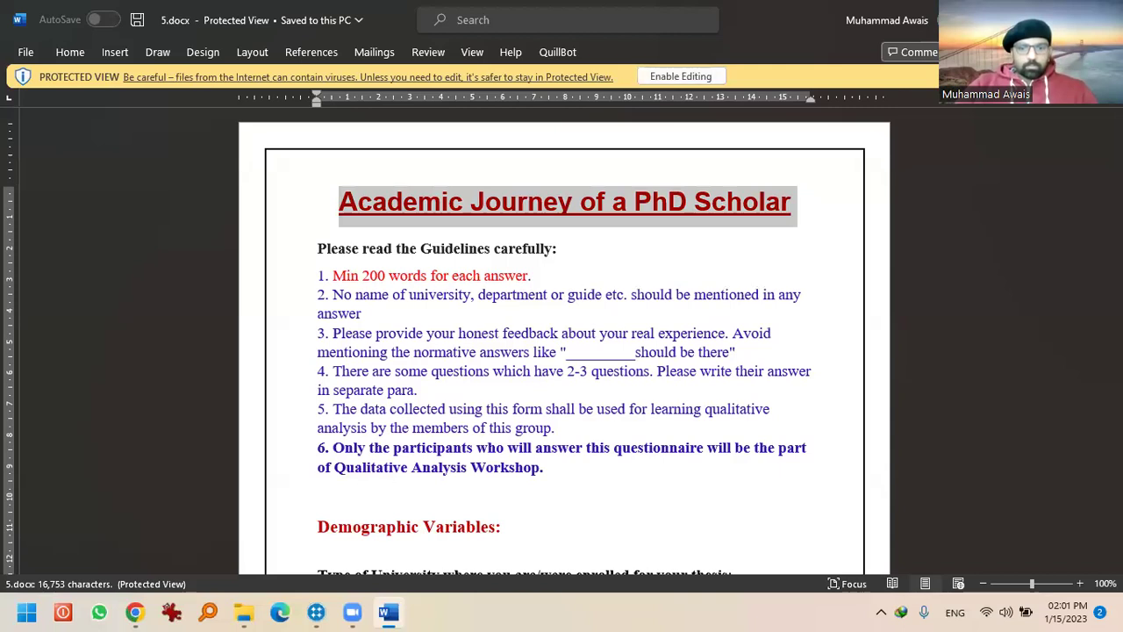
click(681, 76)
text(Respondent no.)
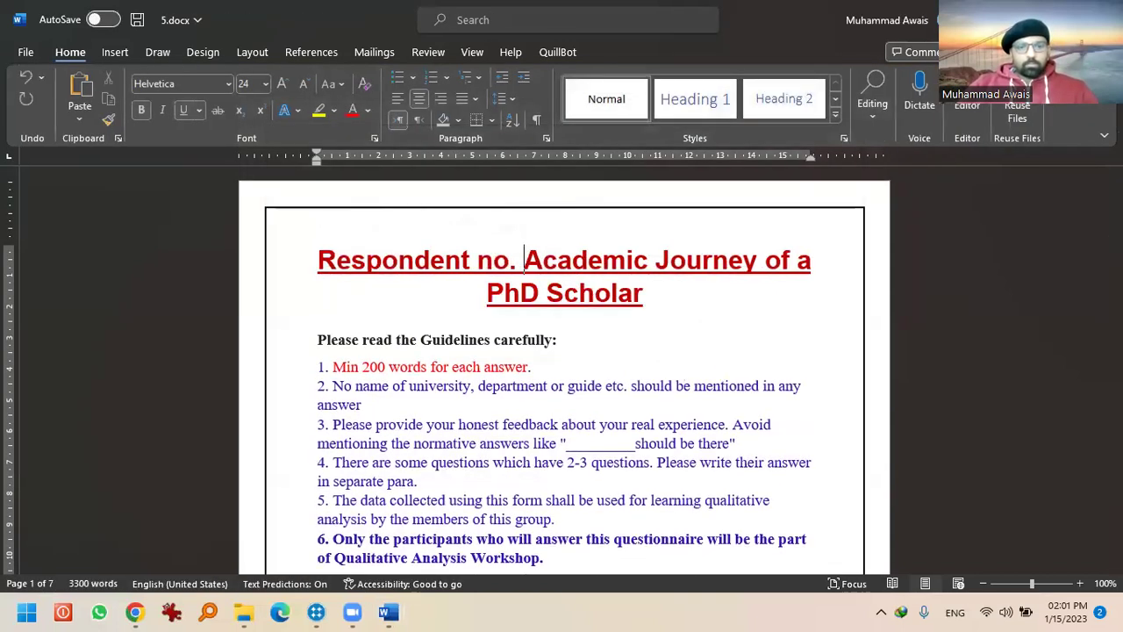
text(5)
key(Return)
key(ctrl+s)
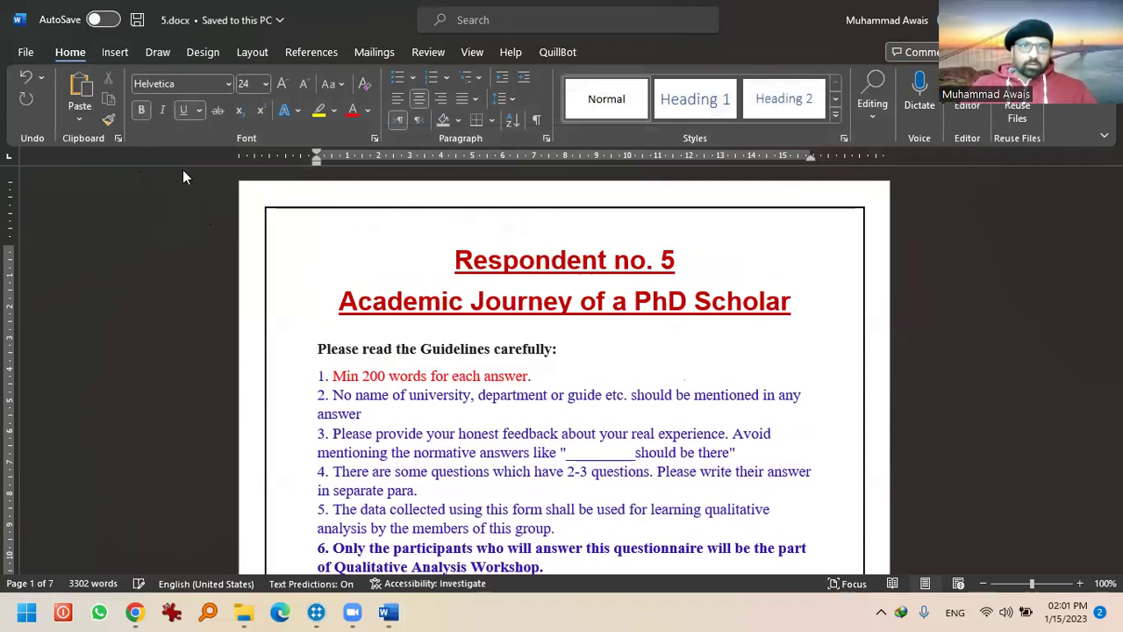
key(alt+F4)
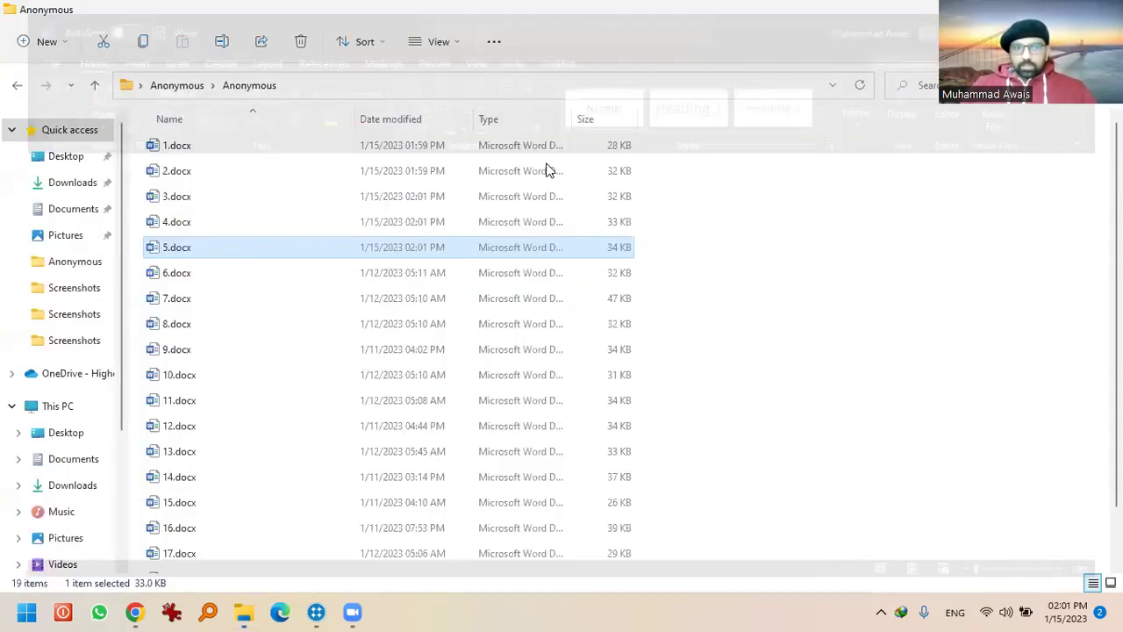
Highlight 1.docx to 5.docx in the Anonymous folder, clear the selection and switch to NVivo
key(shift+Home)
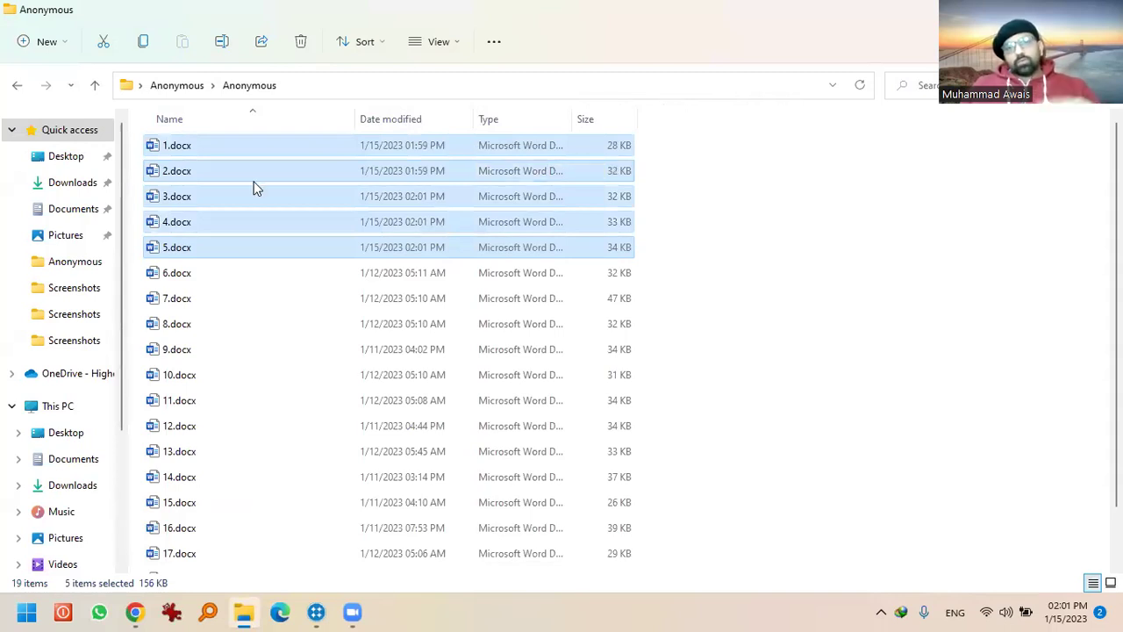
click(693, 185)
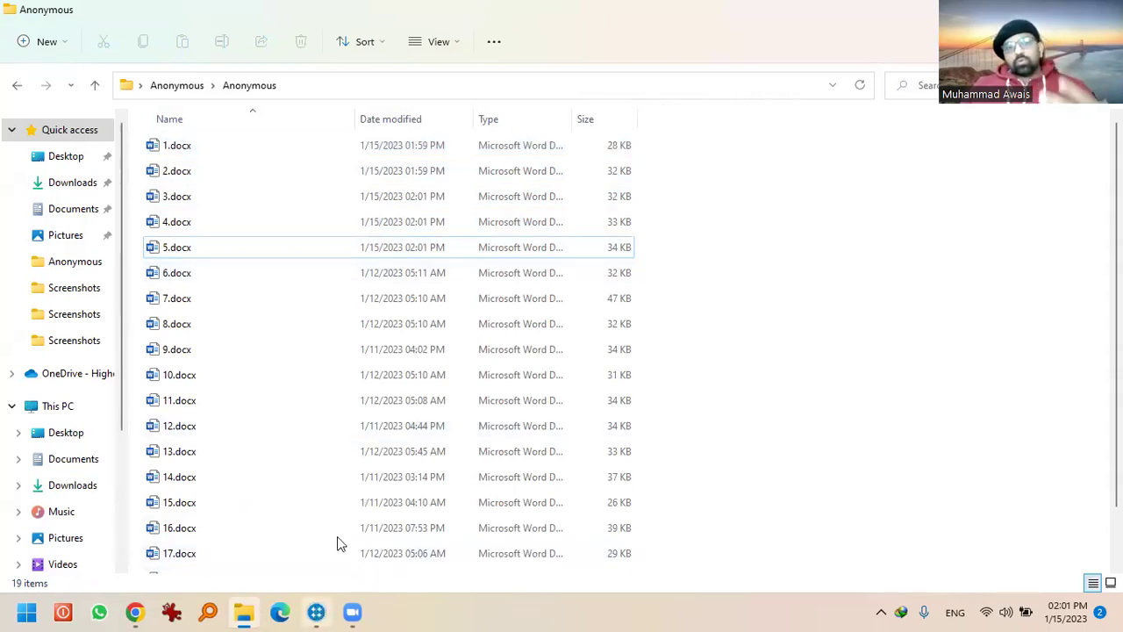
key(alt+Tab)
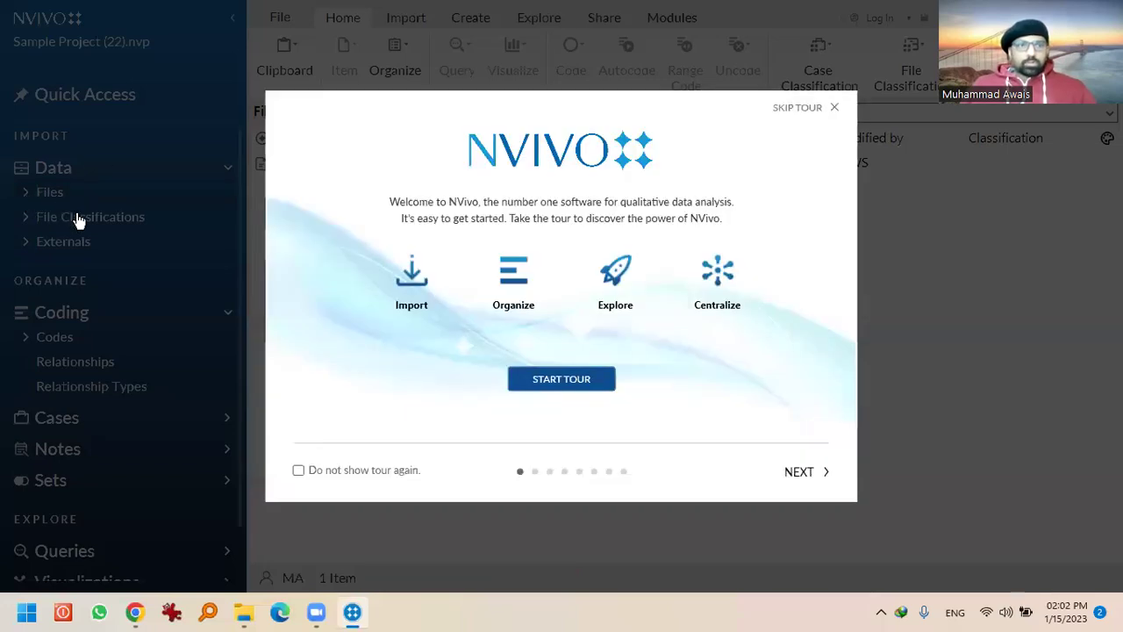
Open the first interview document in the sample project's Interviews folder
click(79, 252)
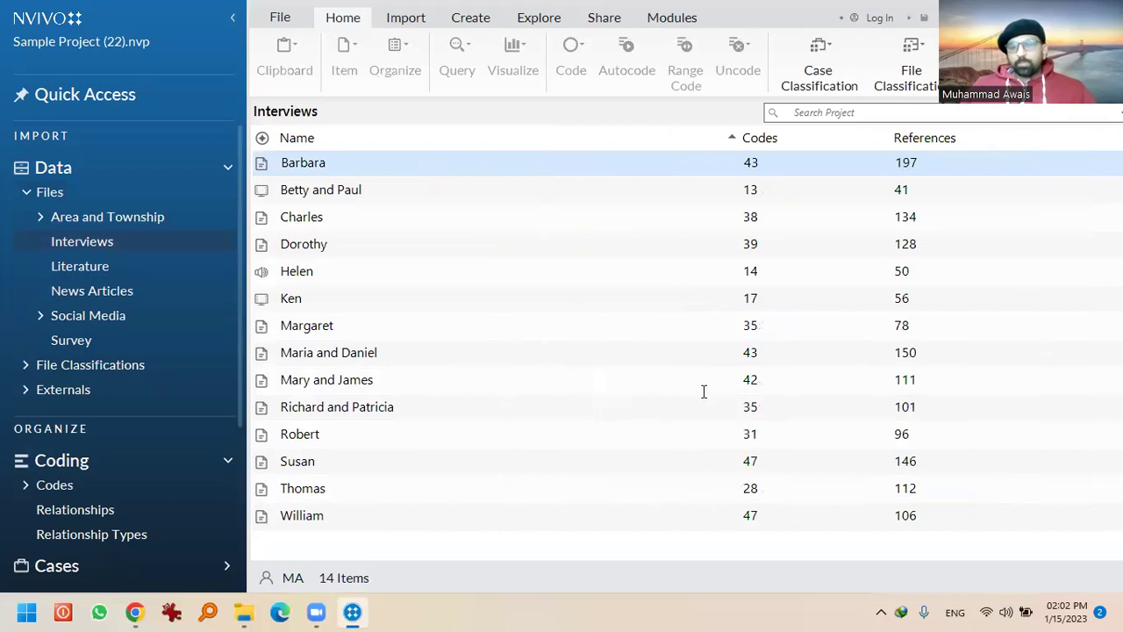
double_click(412, 163)
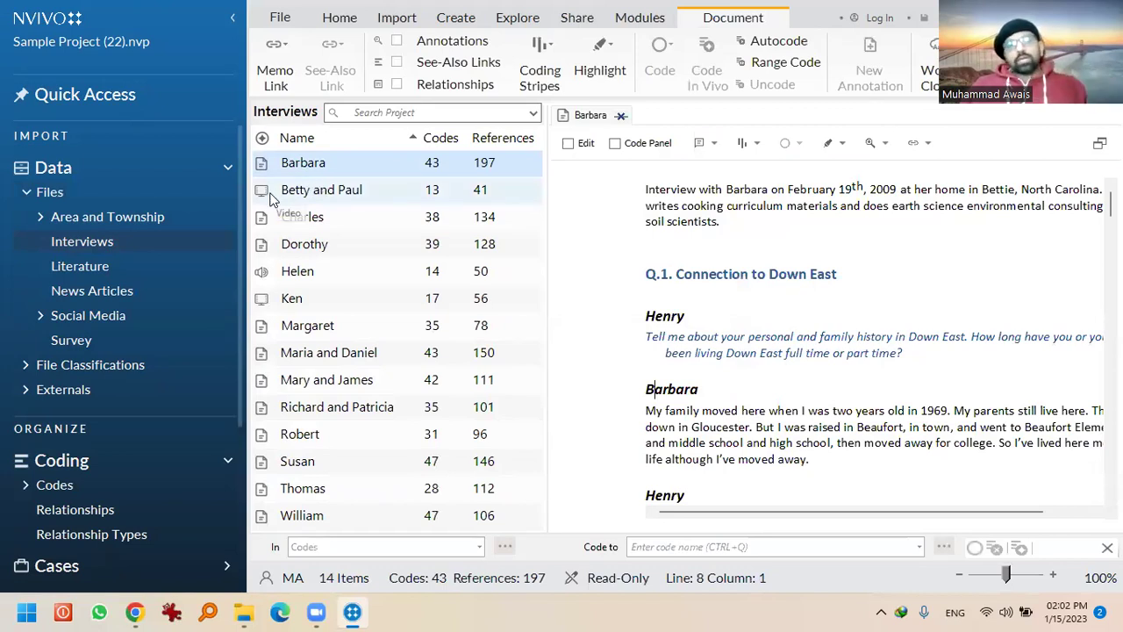
Try autocoding the open interview by speaker name with the interviewer's name as speaker, going through the wizard to the classification settings and cancelling
right_click(324, 166)
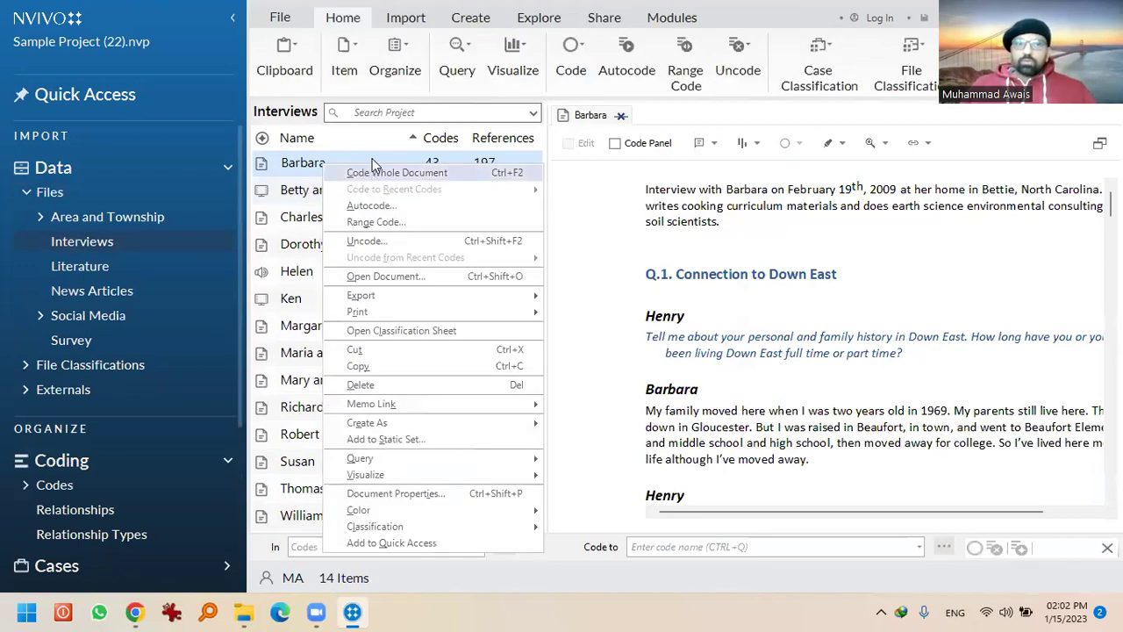
click(377, 206)
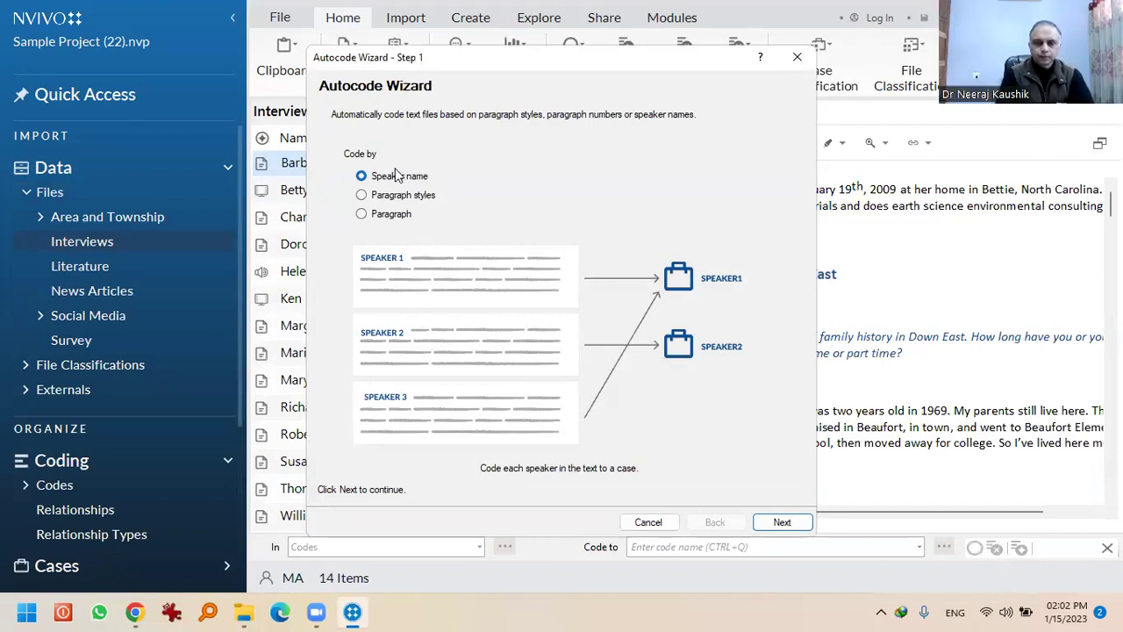
click(783, 523)
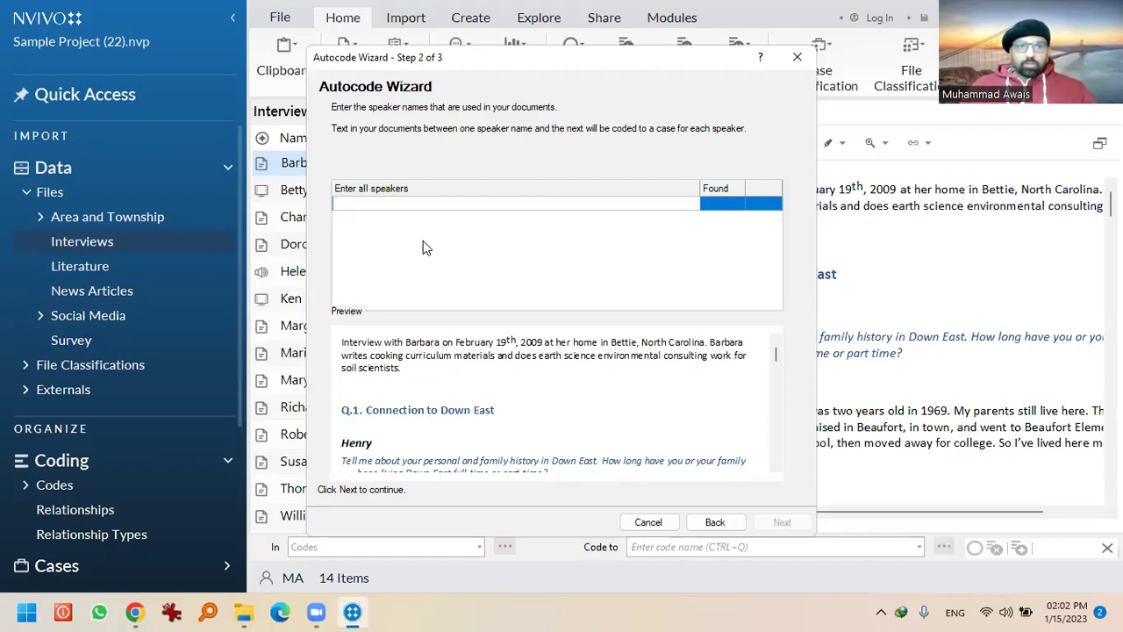
text(Henry)
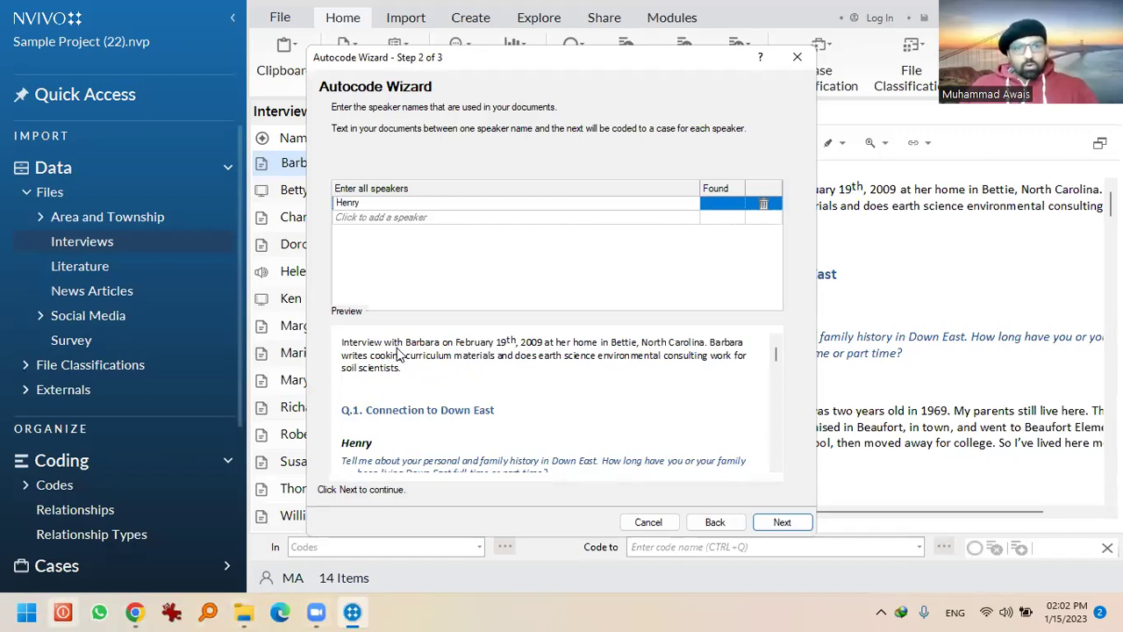
key(Return)
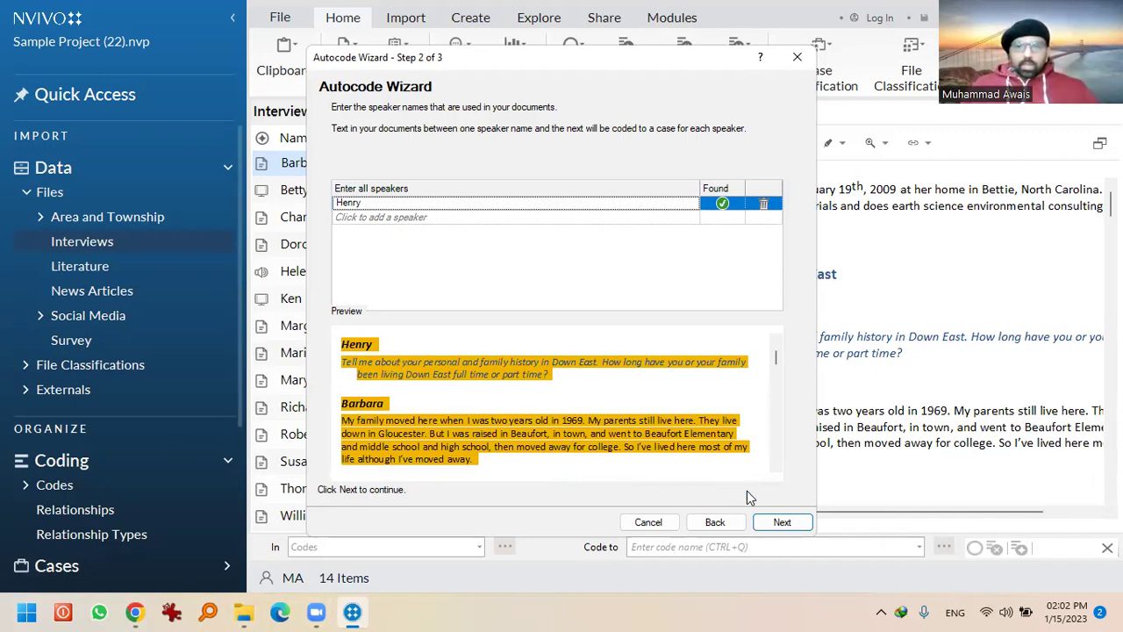
click(773, 527)
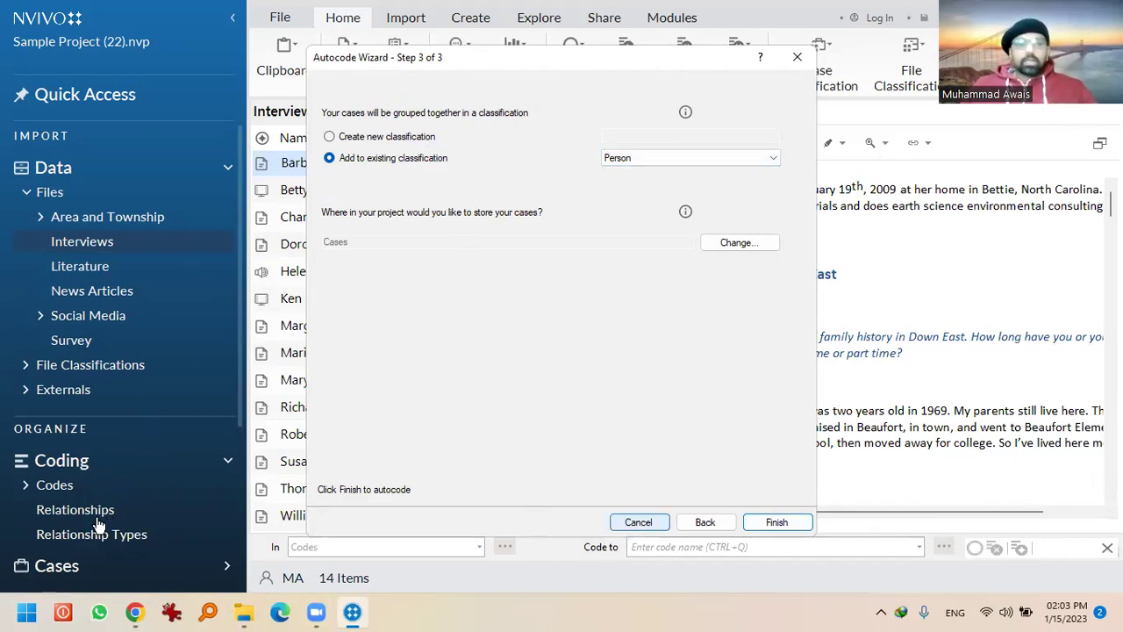
key(Escape)
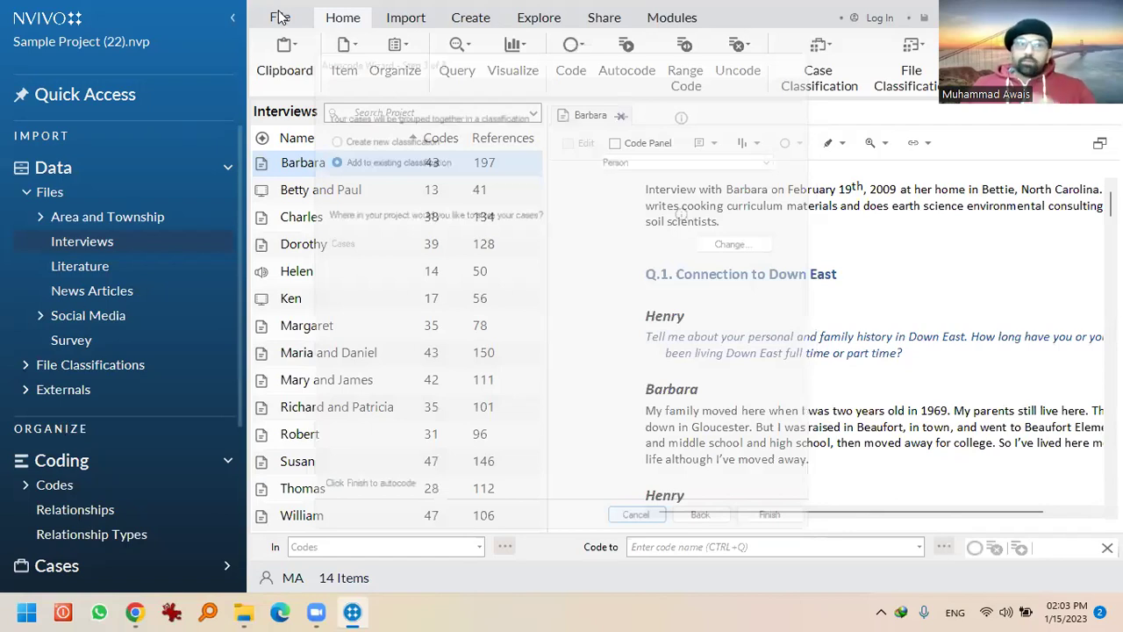
Close the sample project and open the recent workshop project
scroll(26, 208, down, 1)
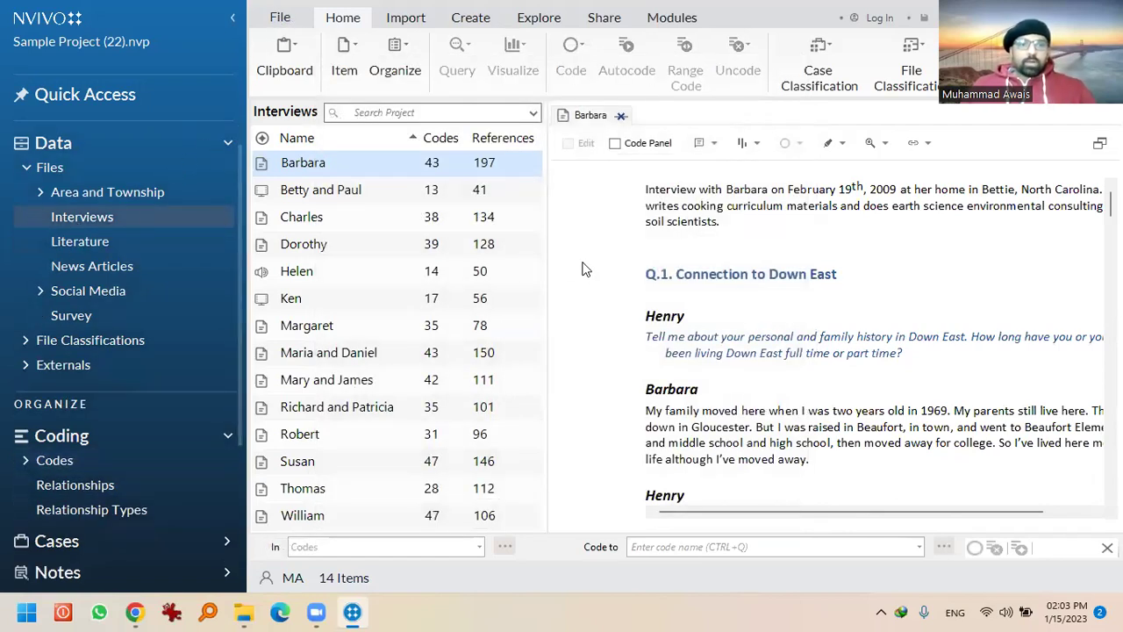
key(alt+f)
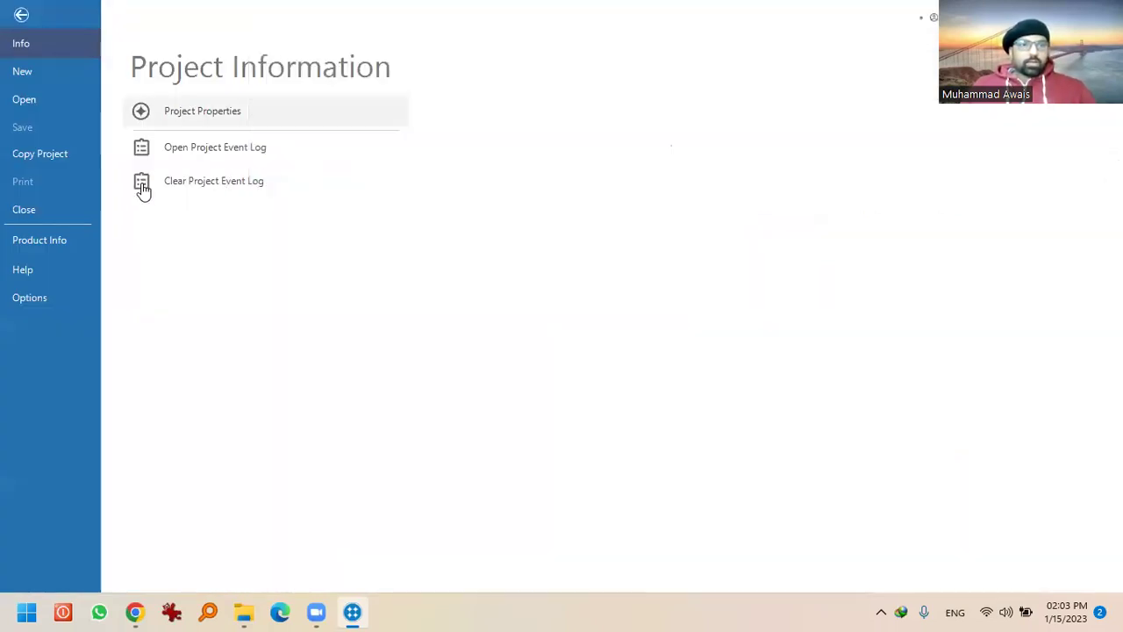
key(ctrl+F4)
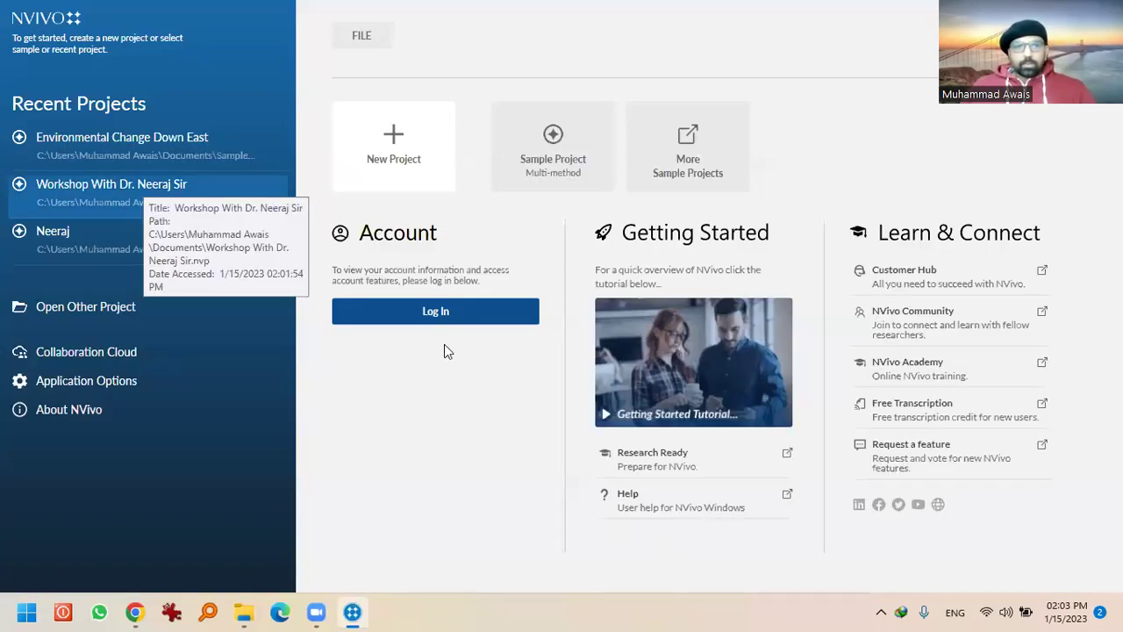
click(147, 194)
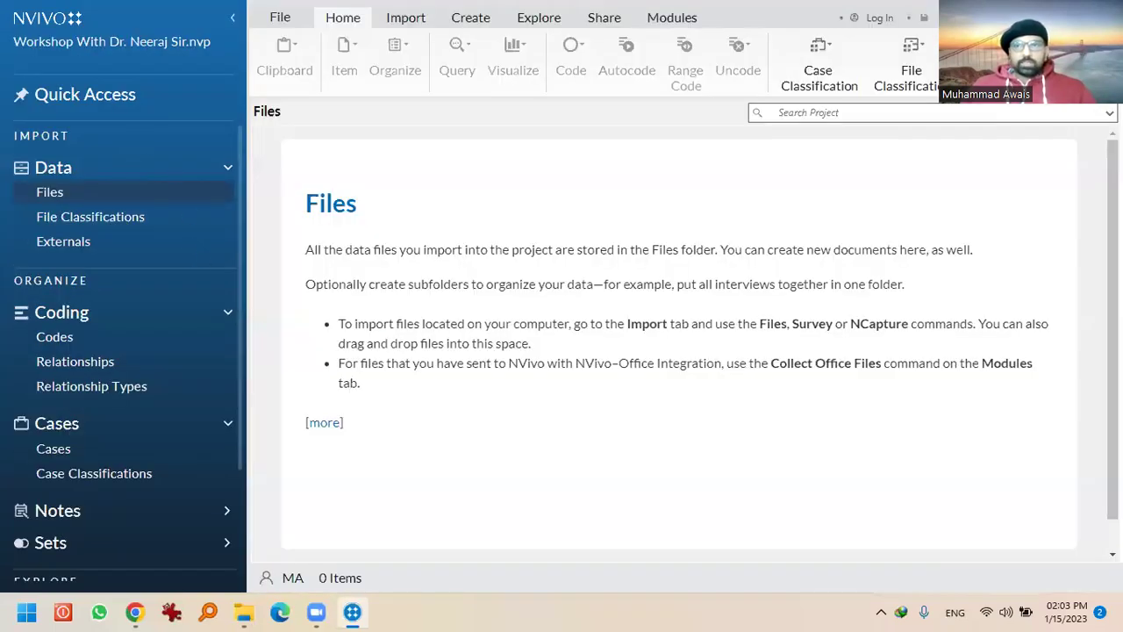
Import 1.docx to 5.docx from the Anonymous folder into the project's Files without creating a case for each file
key(alt+Tab)
drag(627, 136, 676, 254)
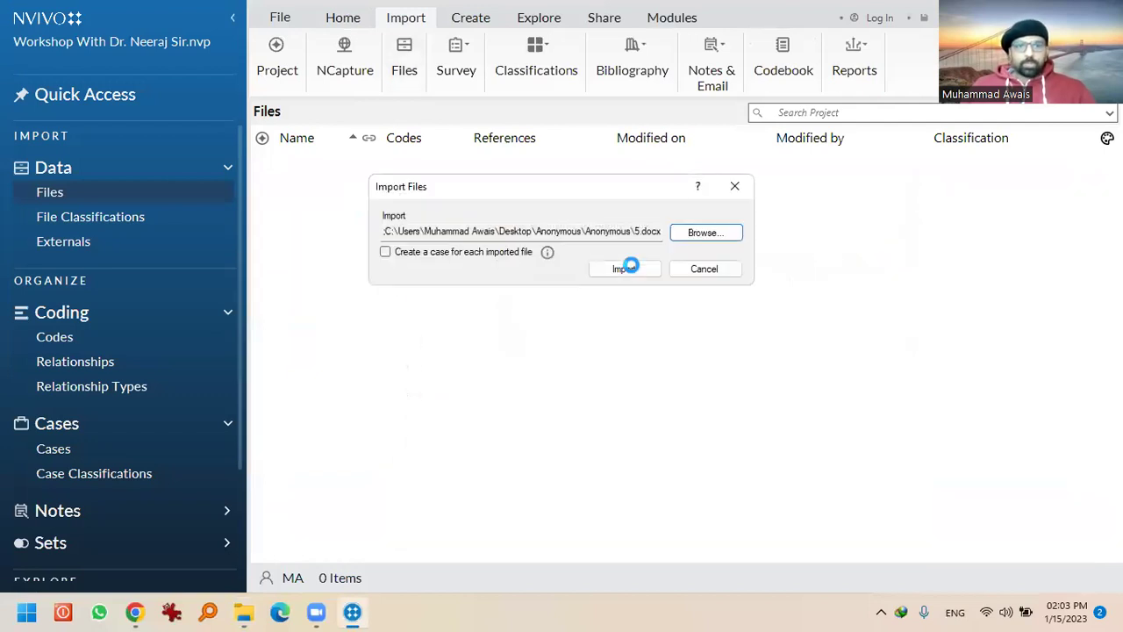
click(630, 268)
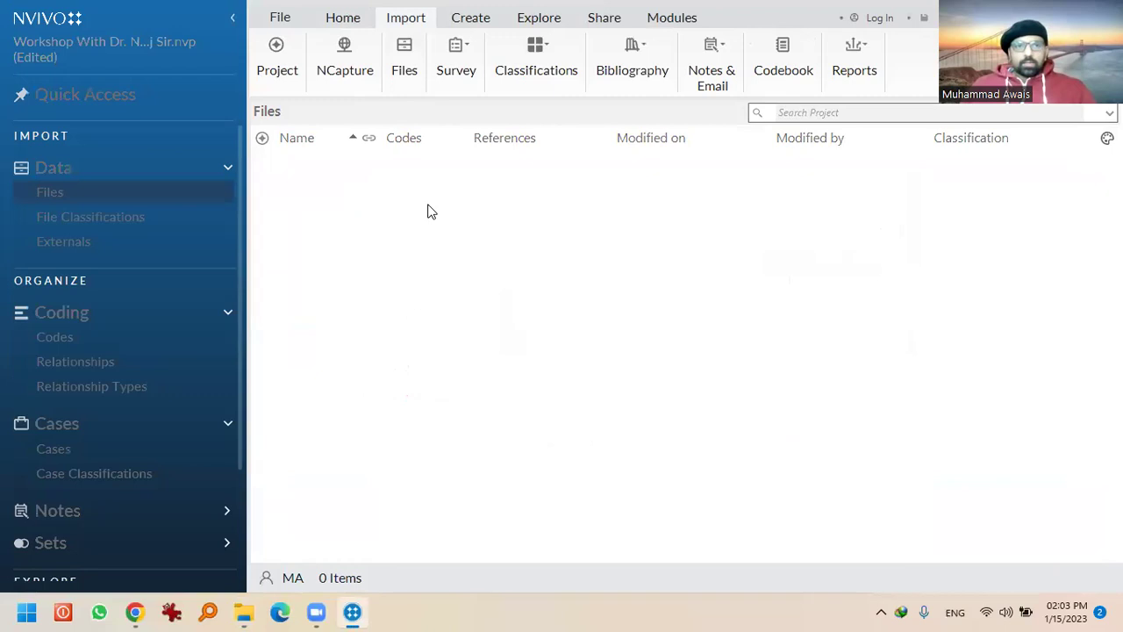
Open imported document 1 and highlight its "Respondent no. 1" heading
double_click(295, 167)
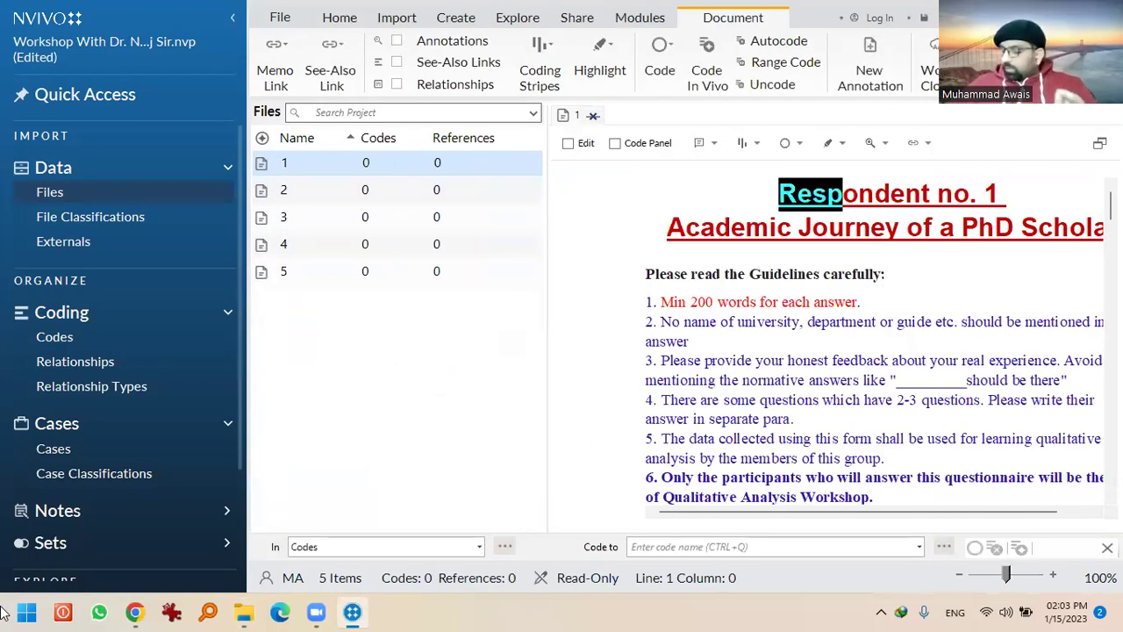
key(shift+End)
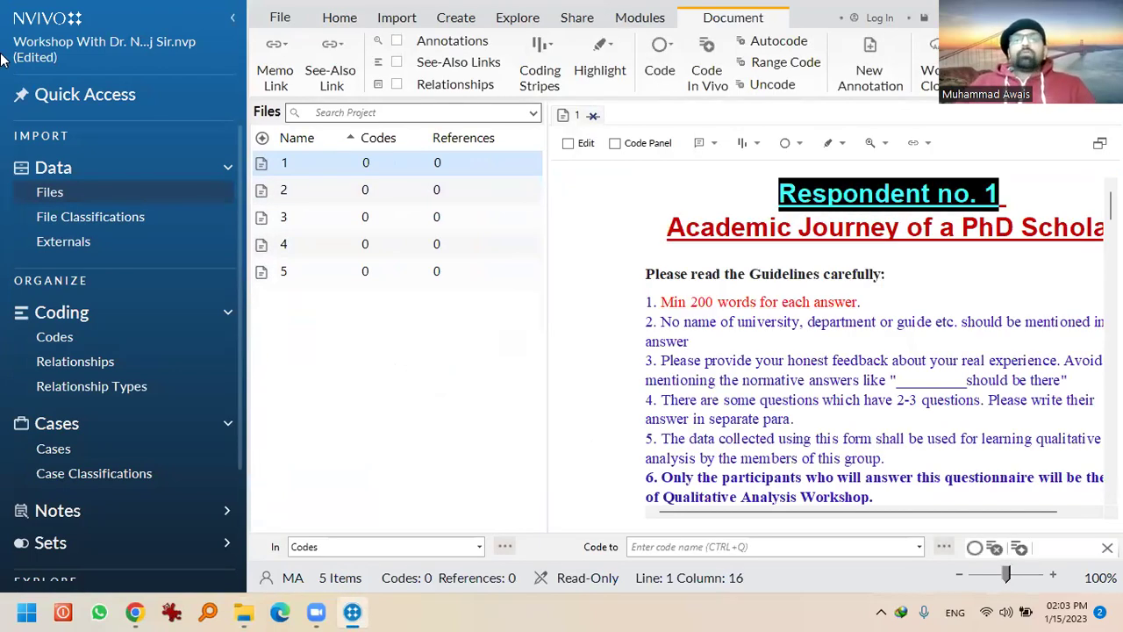
right_click(4, 612)
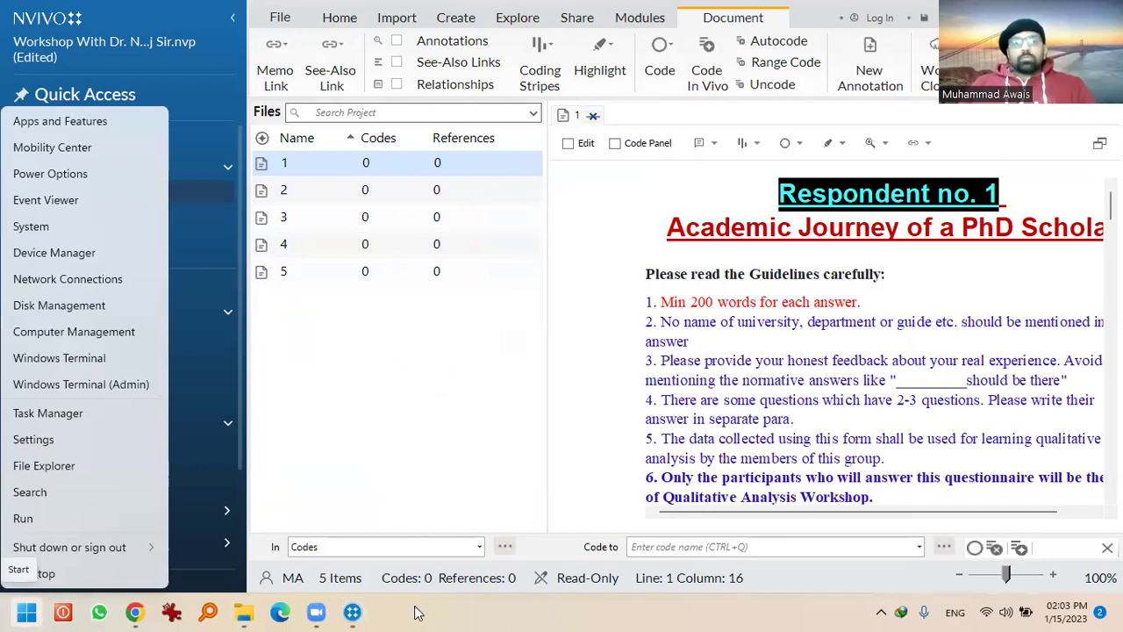
click(795, 200)
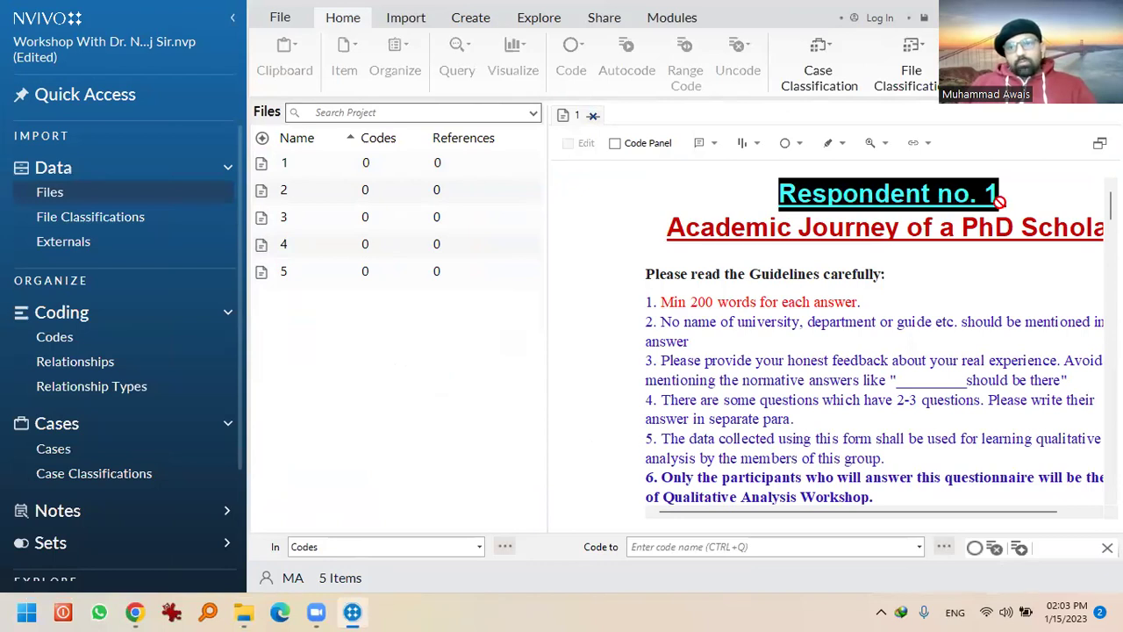
drag(1000, 200, 1000, 200)
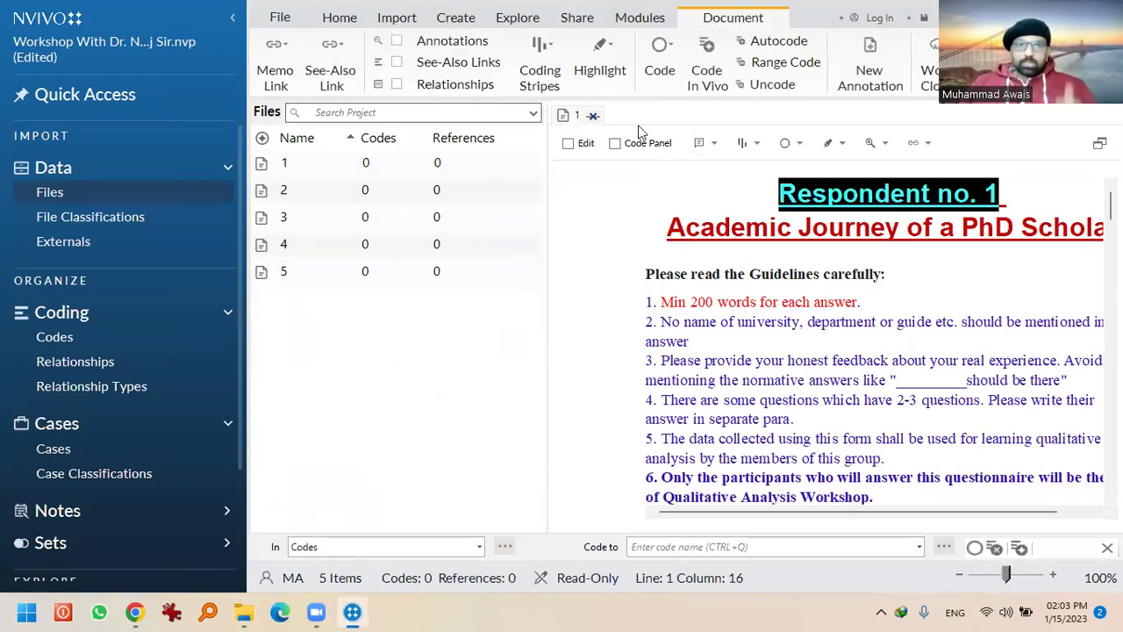
Create a new case classification named "Participants"
click(66, 395)
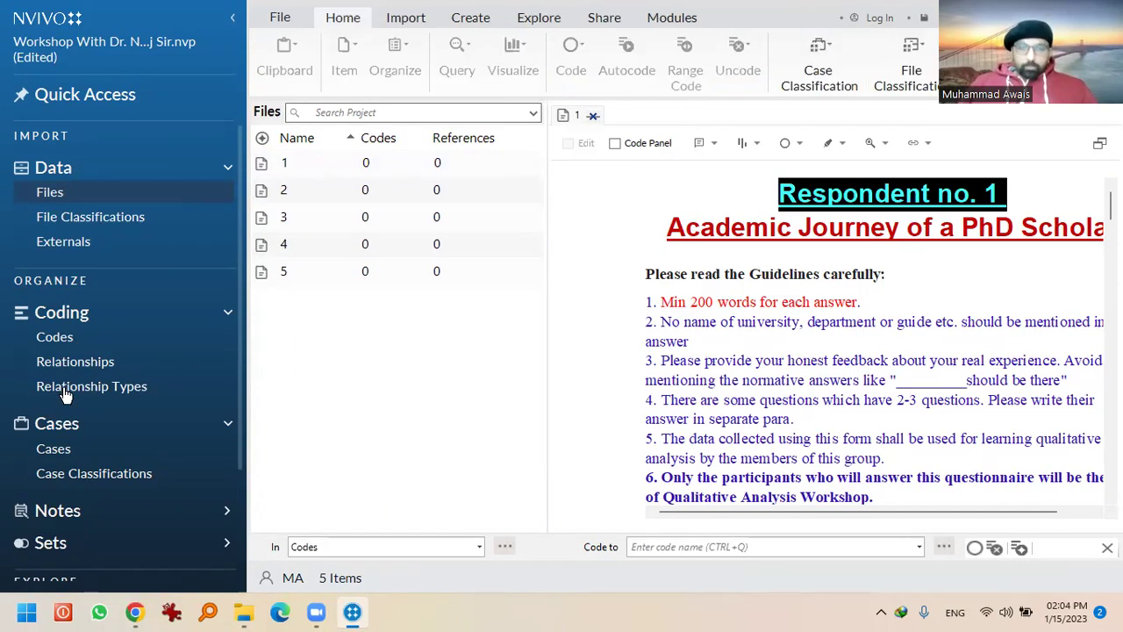
click(69, 482)
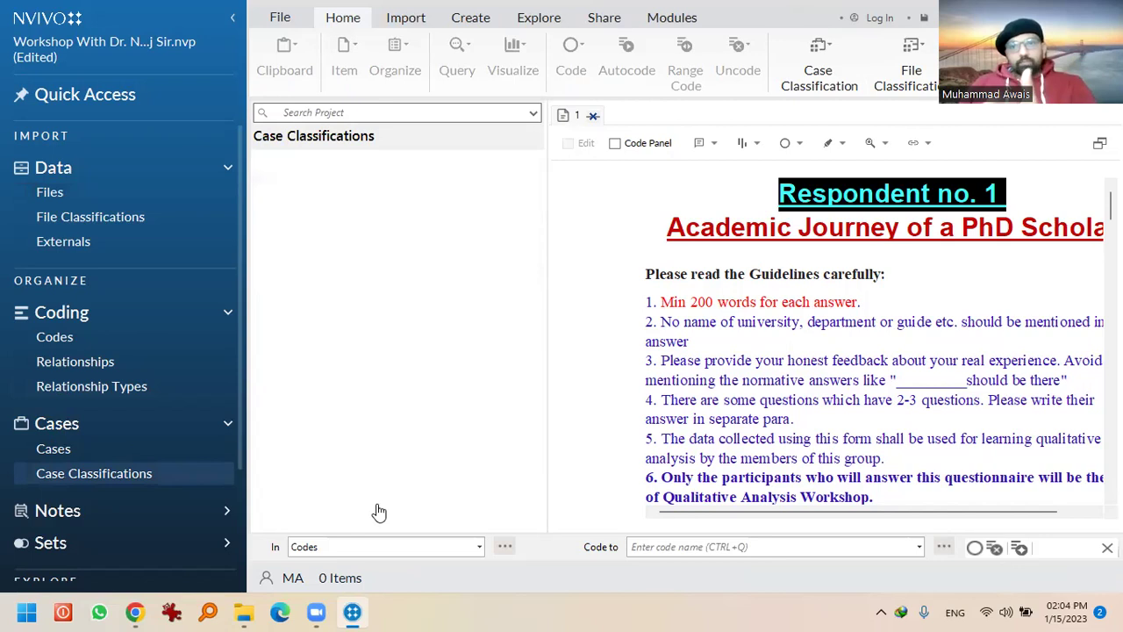
key(ctrl+shift+n)
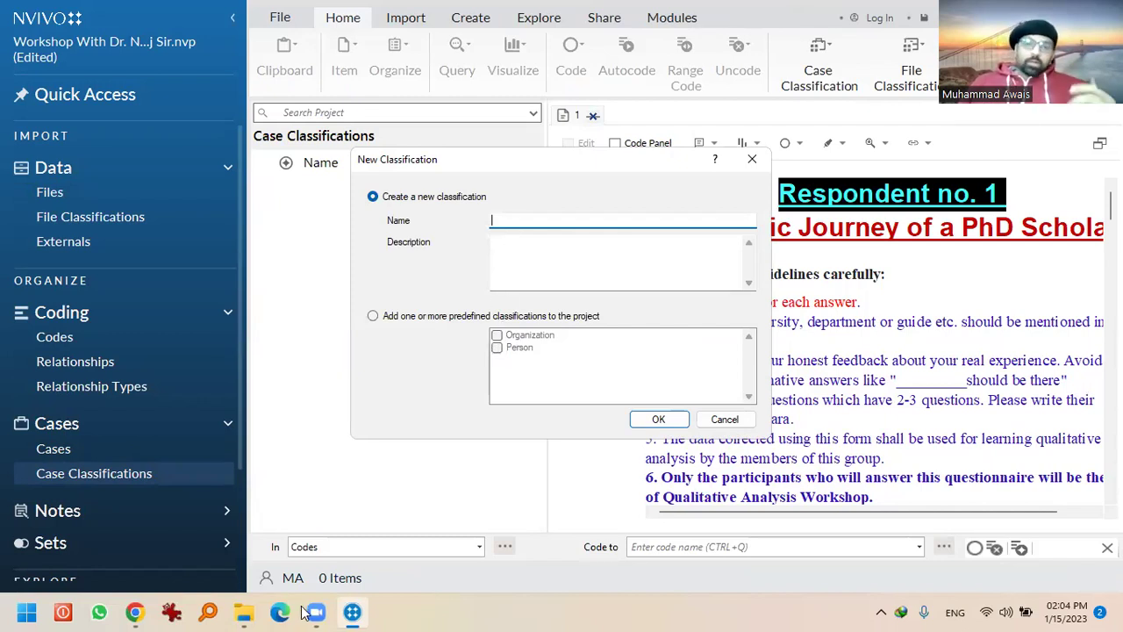
mouse_move(302, 612)
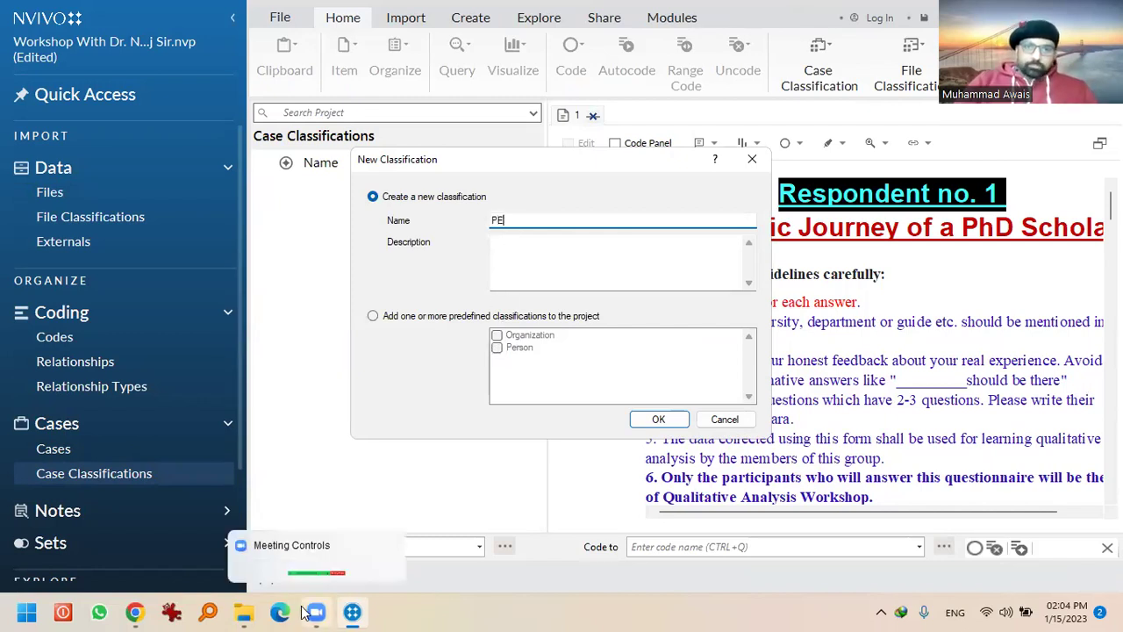
key(BackSpace)
key(BackSpace)
key(BackSpace)
key(BackSpace)
key(BackSpace)
key(BackSpace)
text(Intervie)
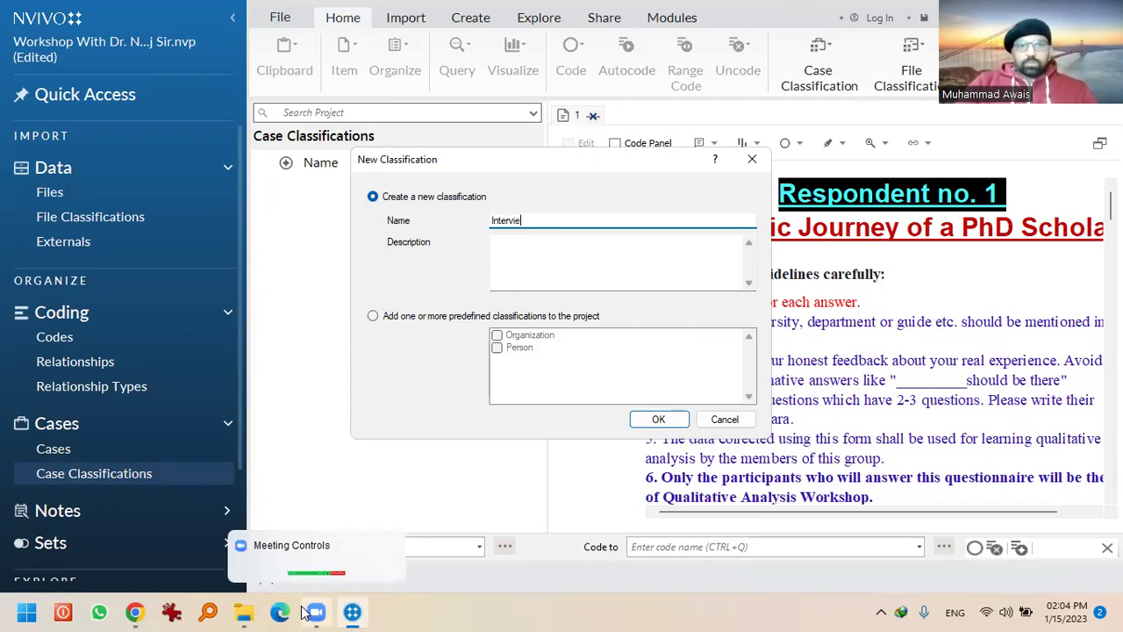
text(we)
text(r)
key(BackSpace)
key(BackSpace)
key(BackSpace)
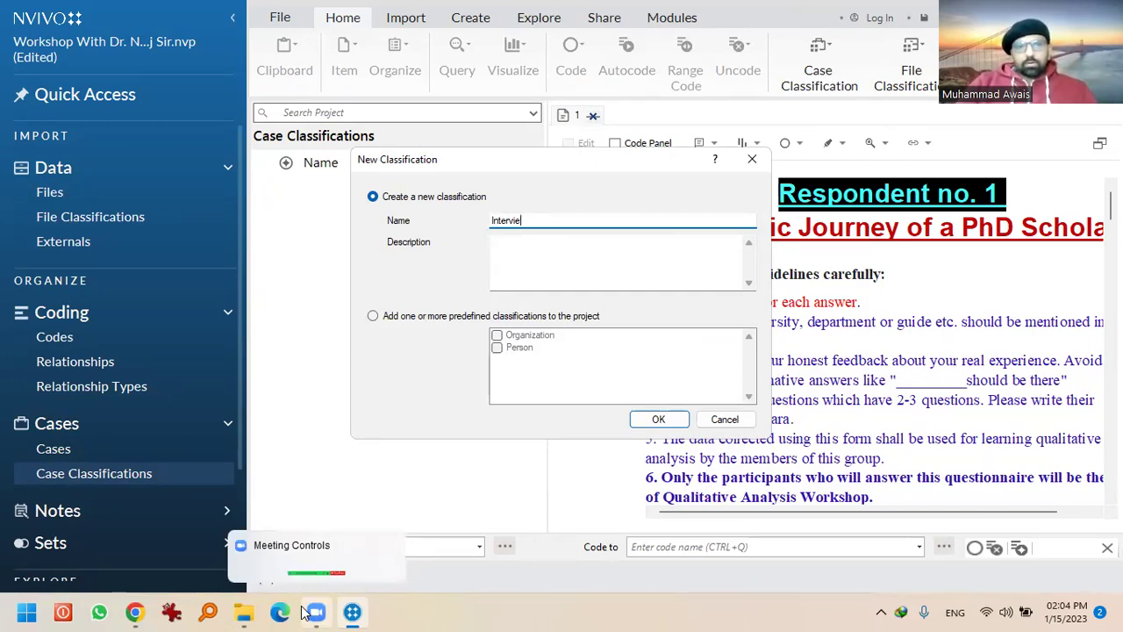
key(BackSpace)
key(BackSpace)
key(BackSpace)
key(BackSpace)
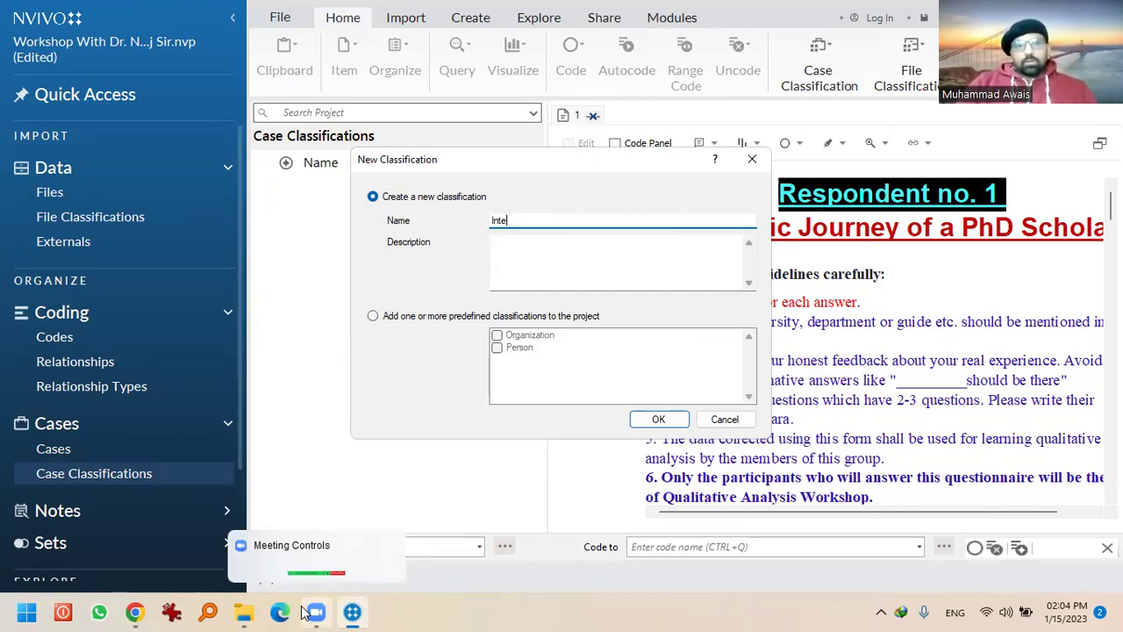
key(BackSpace)
key(BackSpace)
key(BackSpace)
text(Participants)
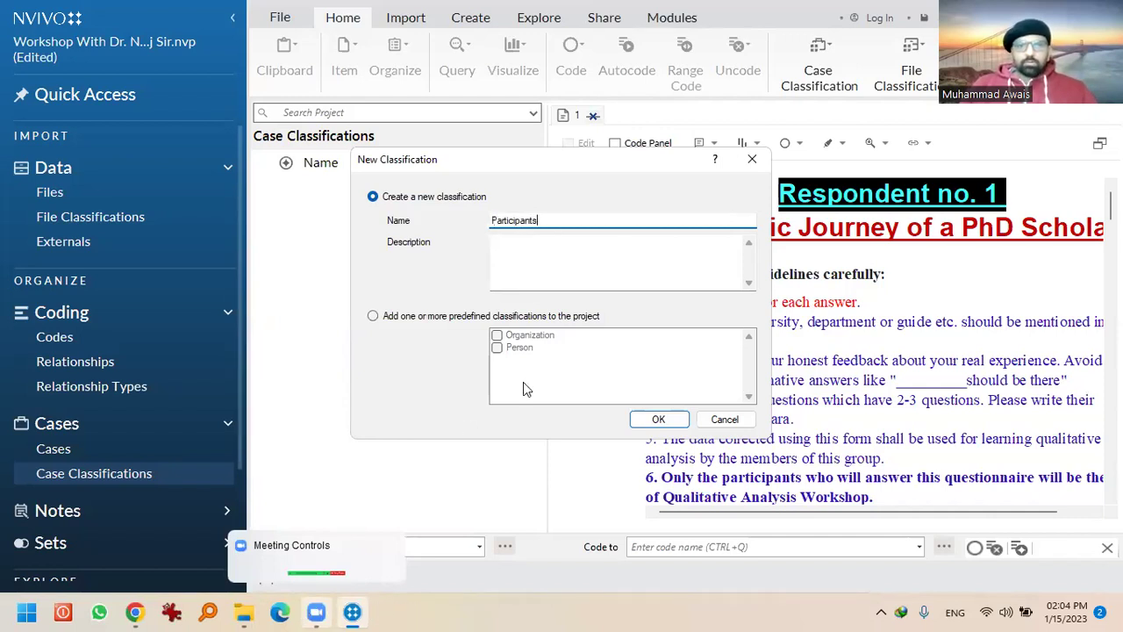
click(651, 421)
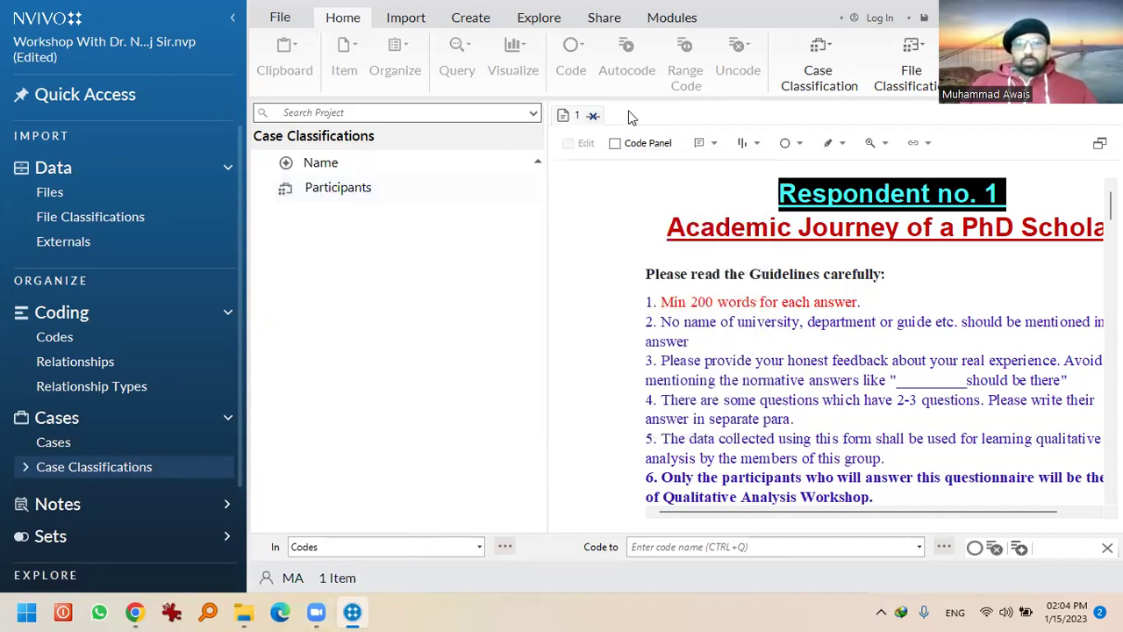
Close document 1, expand the case classifications to view Participants, and return to the classification list
click(593, 115)
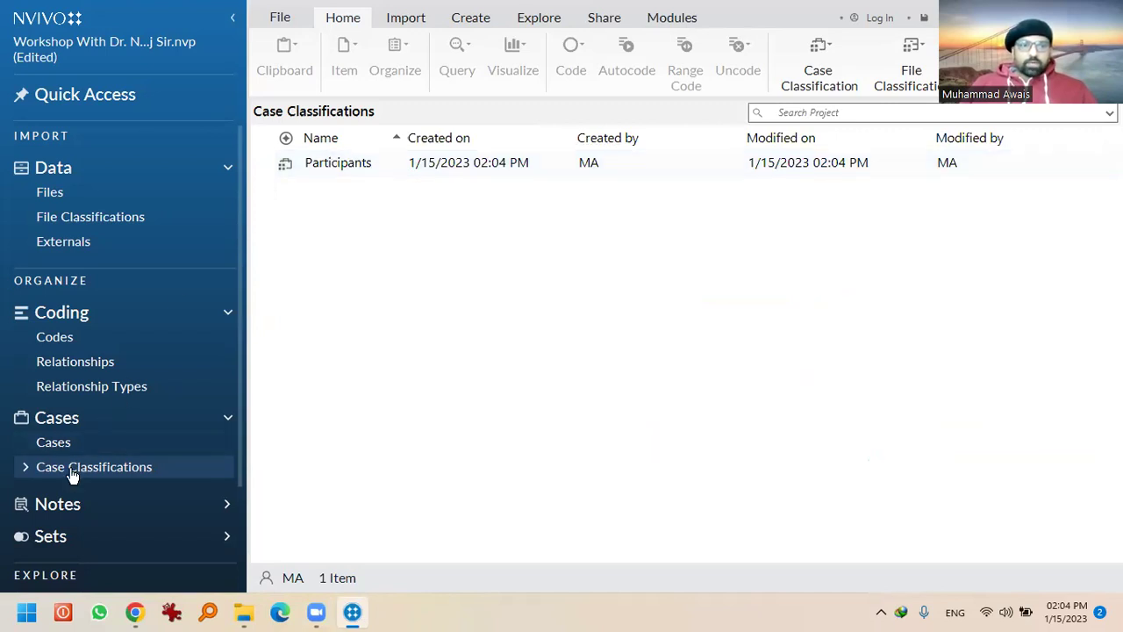
click(27, 468)
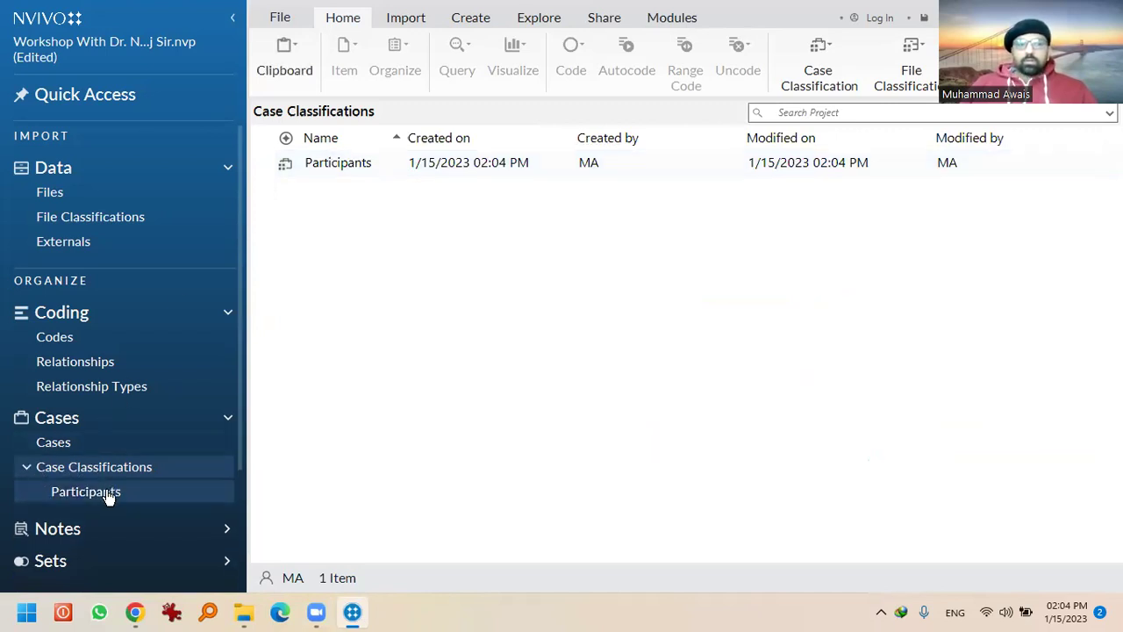
click(106, 494)
click(123, 467)
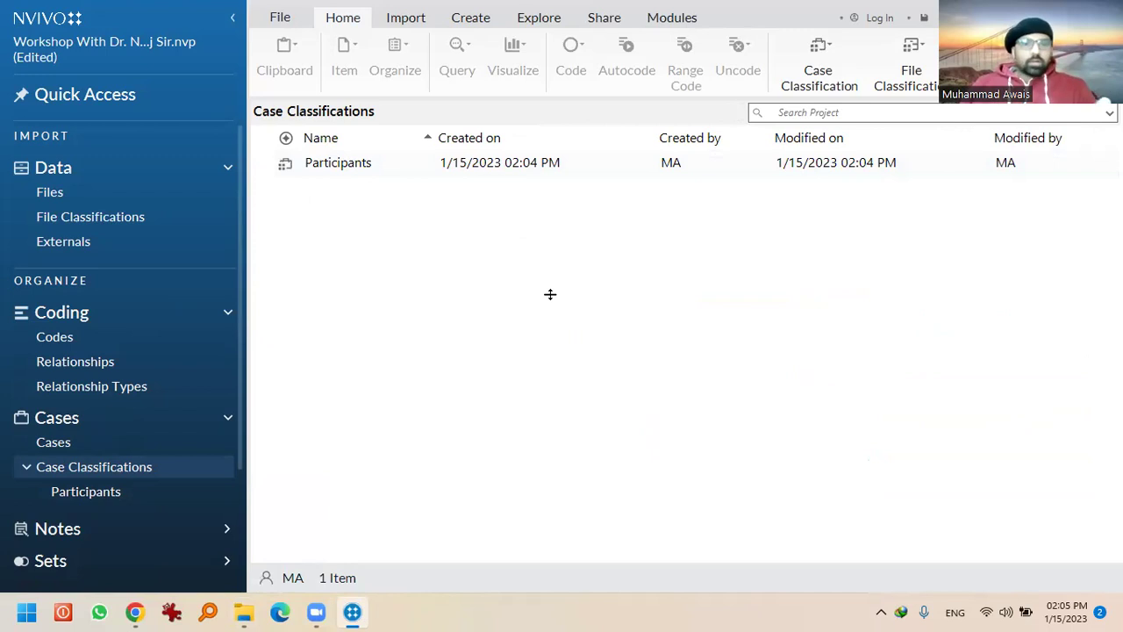
Begin a new attribute on the Participants classification, open 1.docx in Word and select "Type of University" under Demographic Variables
click(326, 162)
right_click(326, 163)
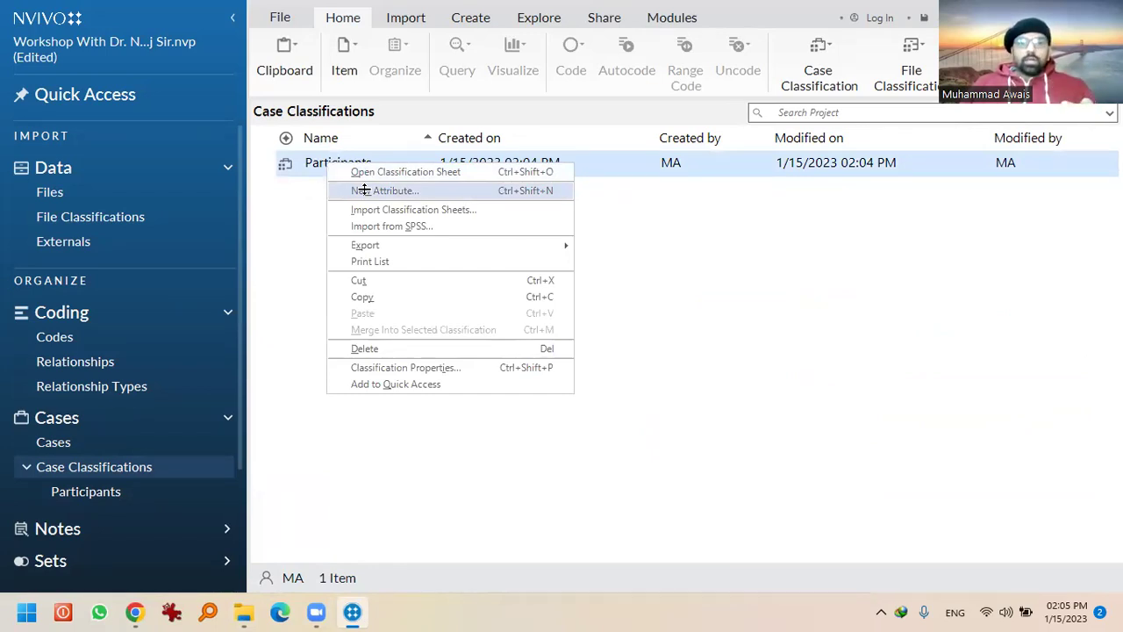
click(364, 189)
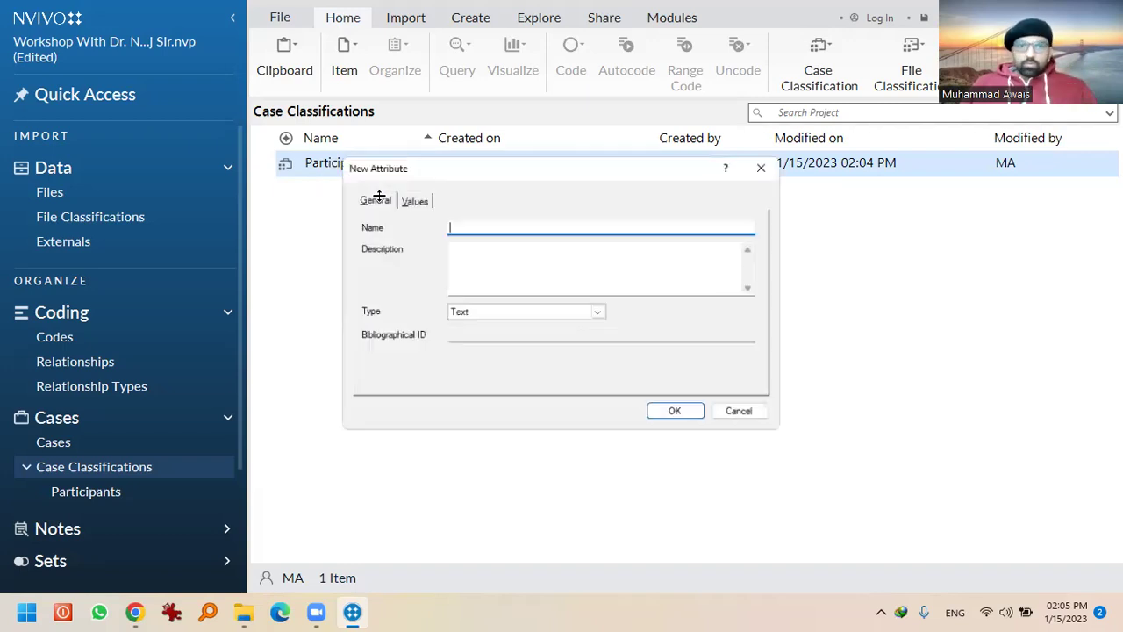
click(250, 613)
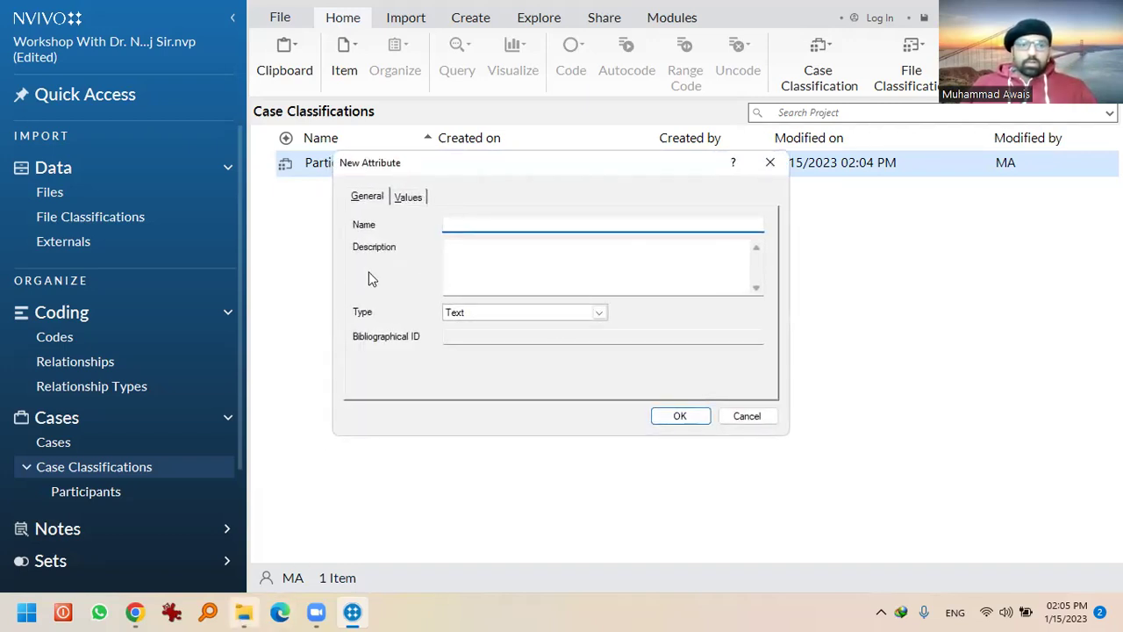
double_click(734, 386)
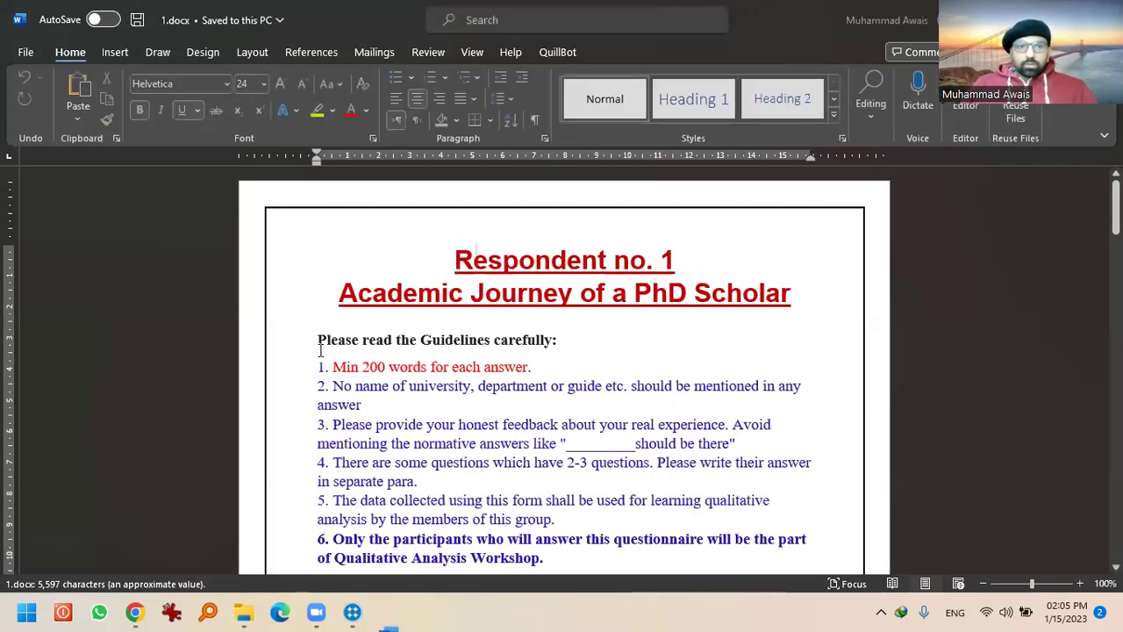
scroll(425, 351, down, 2)
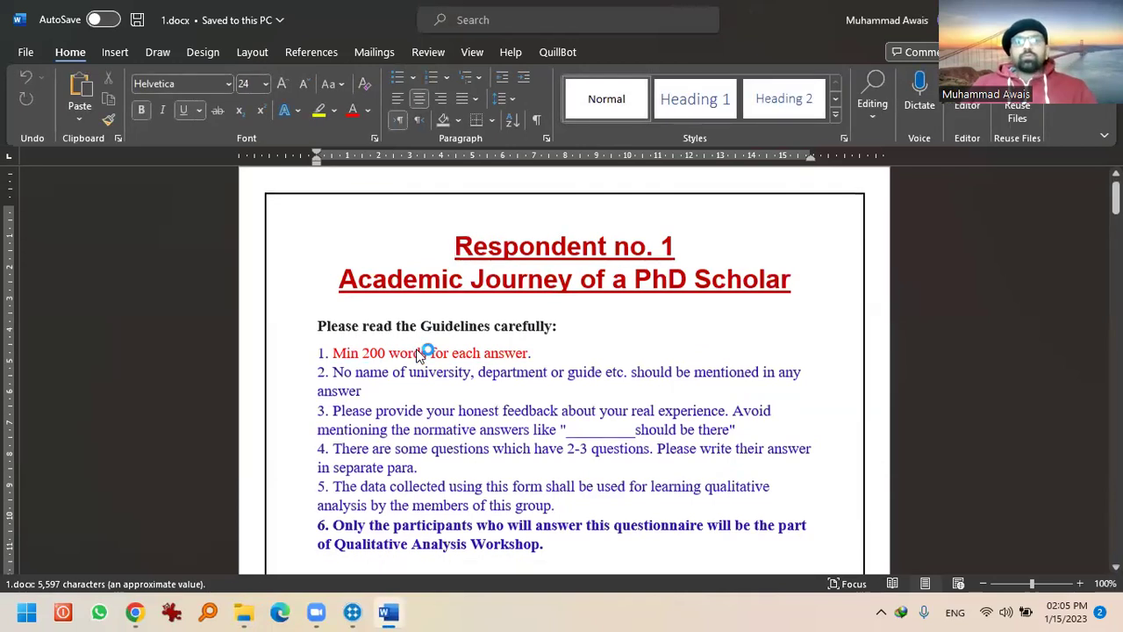
scroll(387, 370, down, 1)
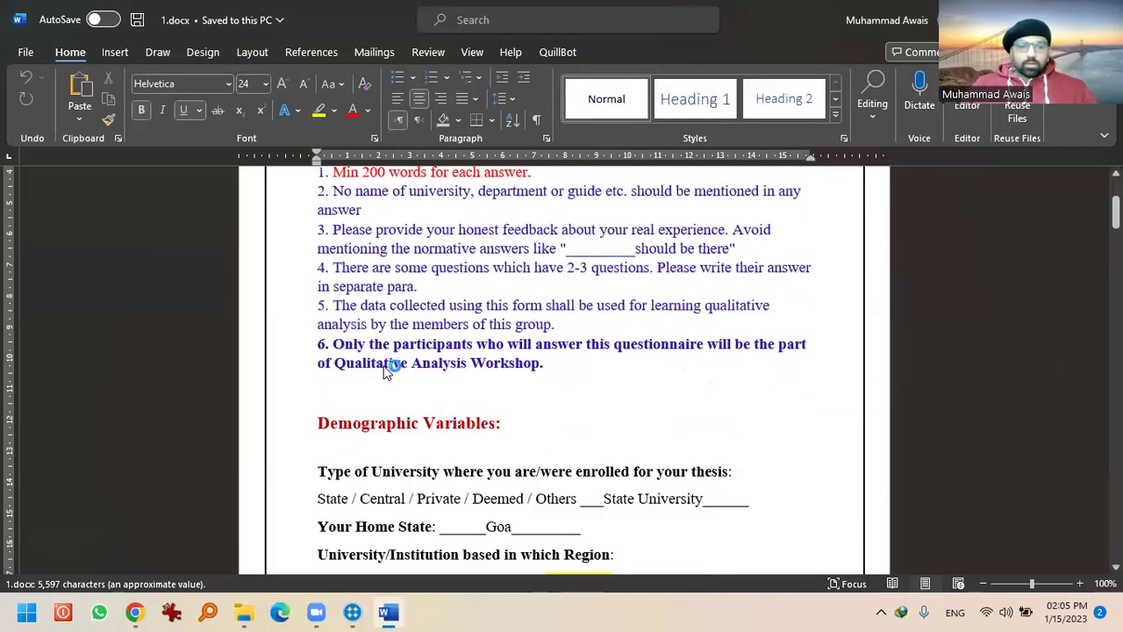
scroll(374, 386, down, 2)
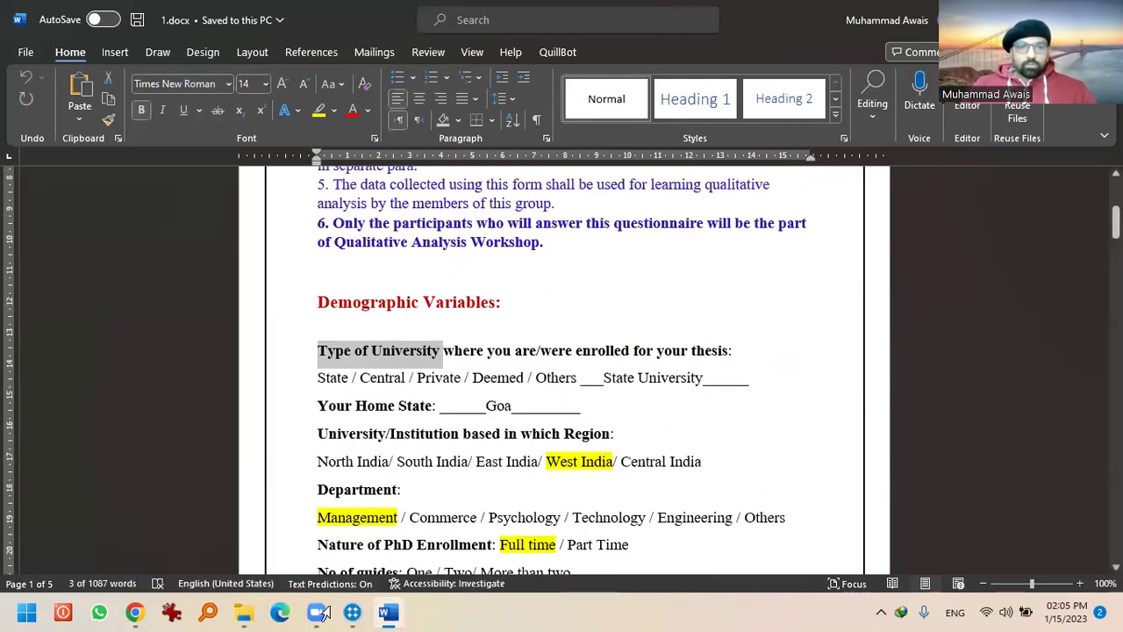
Return to NVivo and name the new attribute "Type of University"
key(alt+Tab)
text(Type of University)
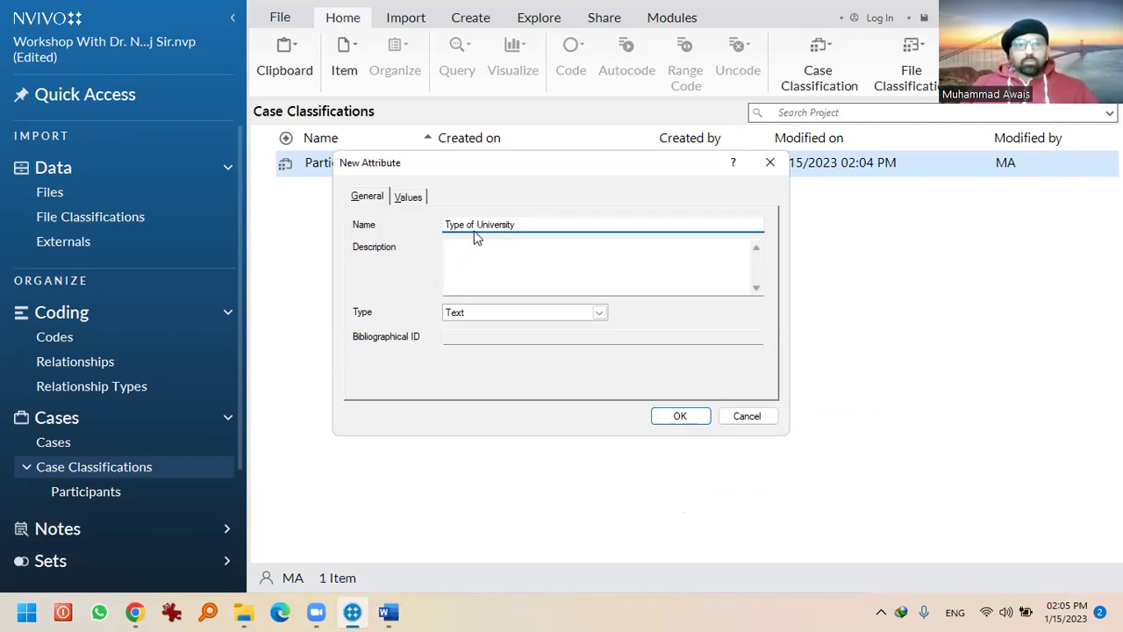
key(BackSpace)
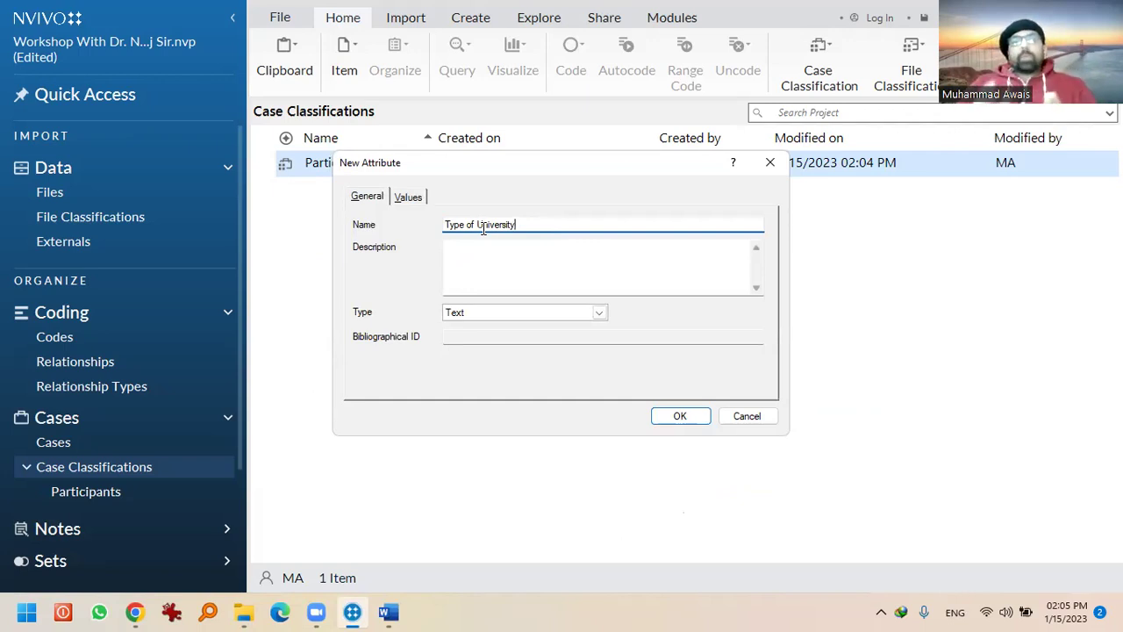
Add State and Central as values of the new attribute, consulting the university type options in 1.docx
click(389, 612)
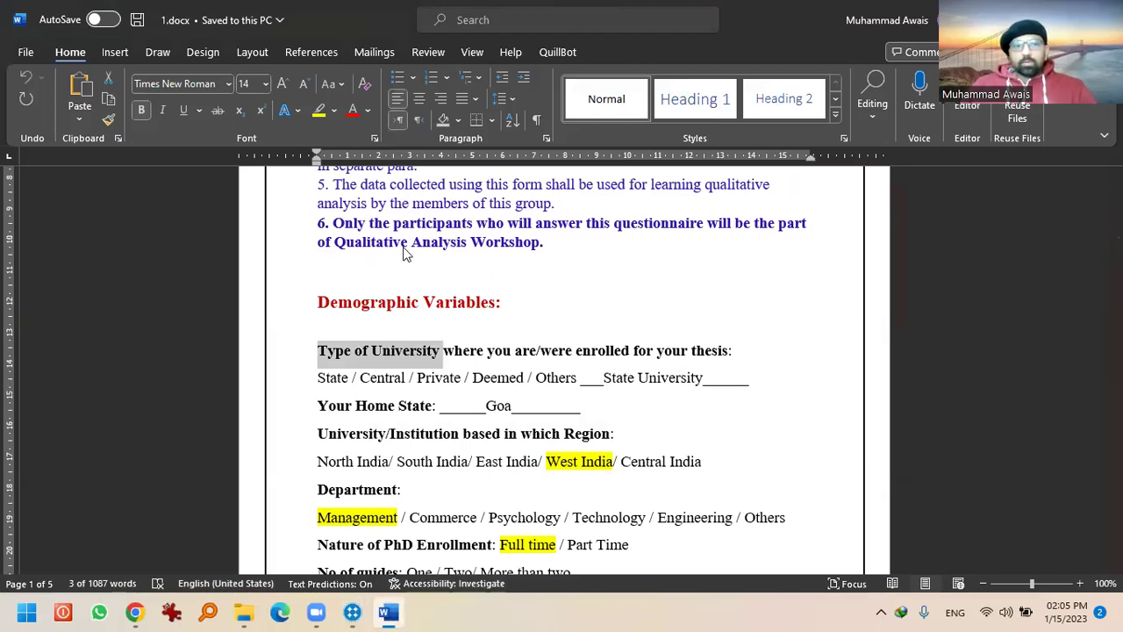
key(alt+Tab)
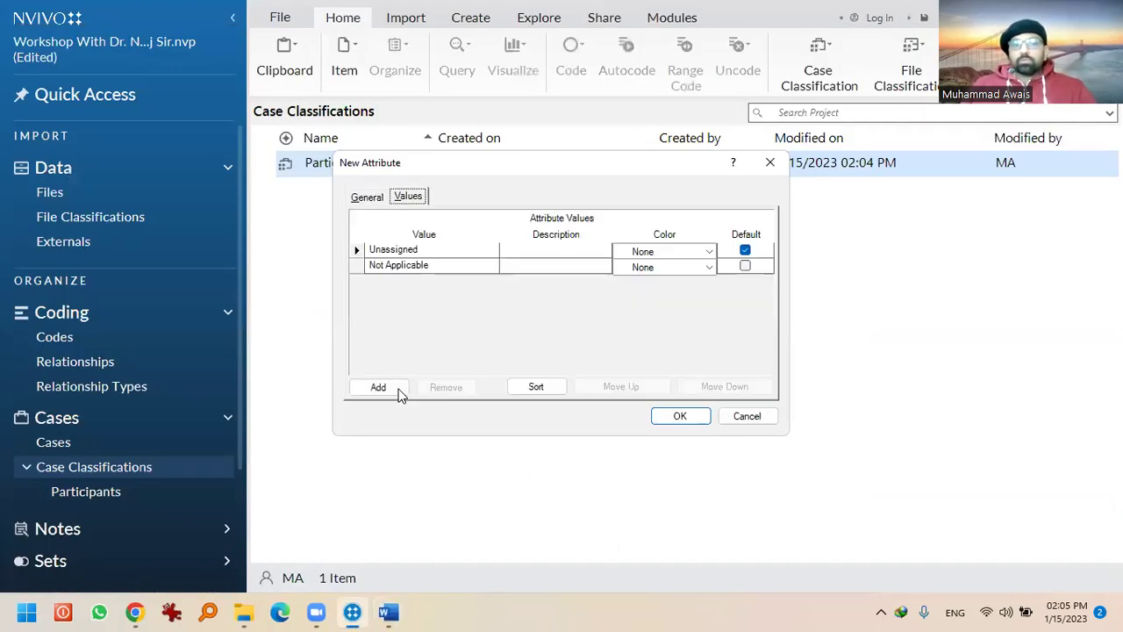
click(399, 395)
click(389, 611)
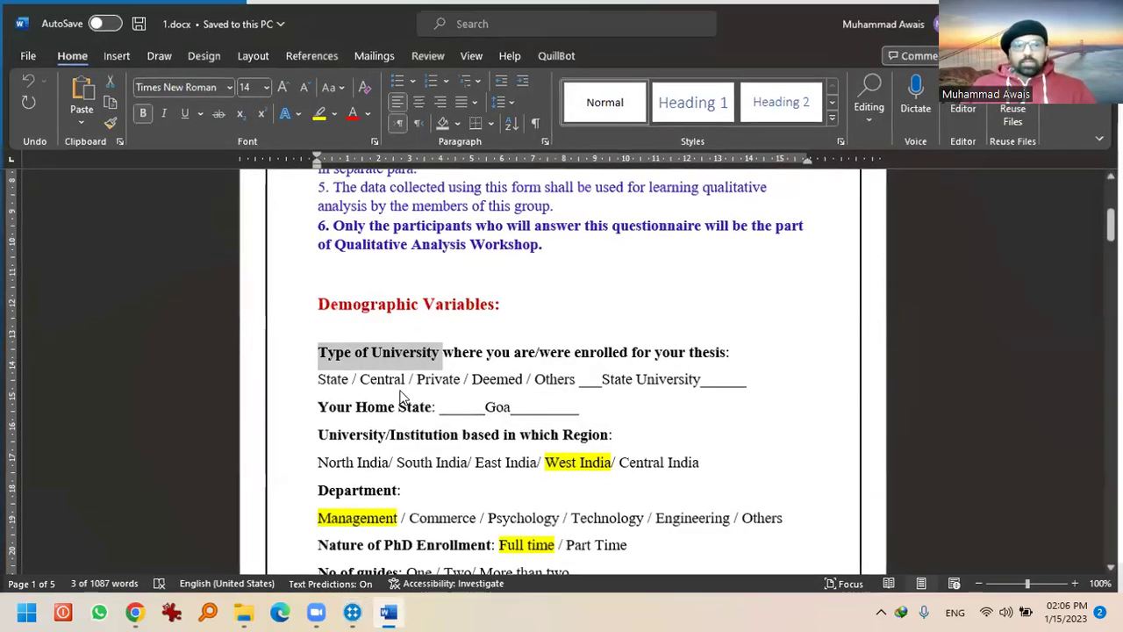
click(390, 612)
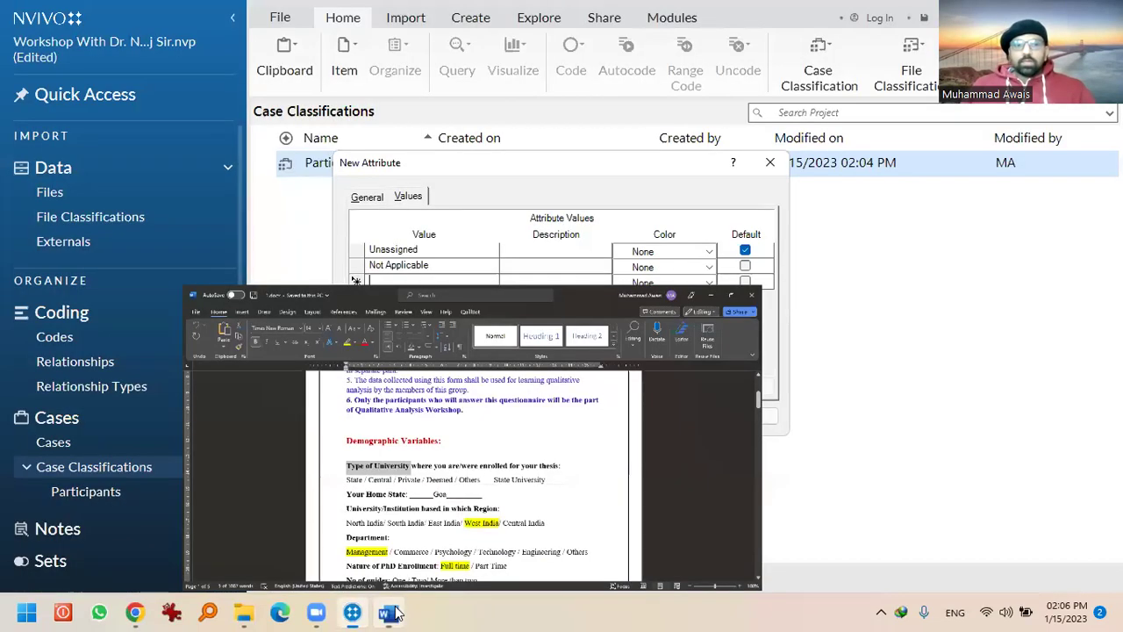
click(391, 612)
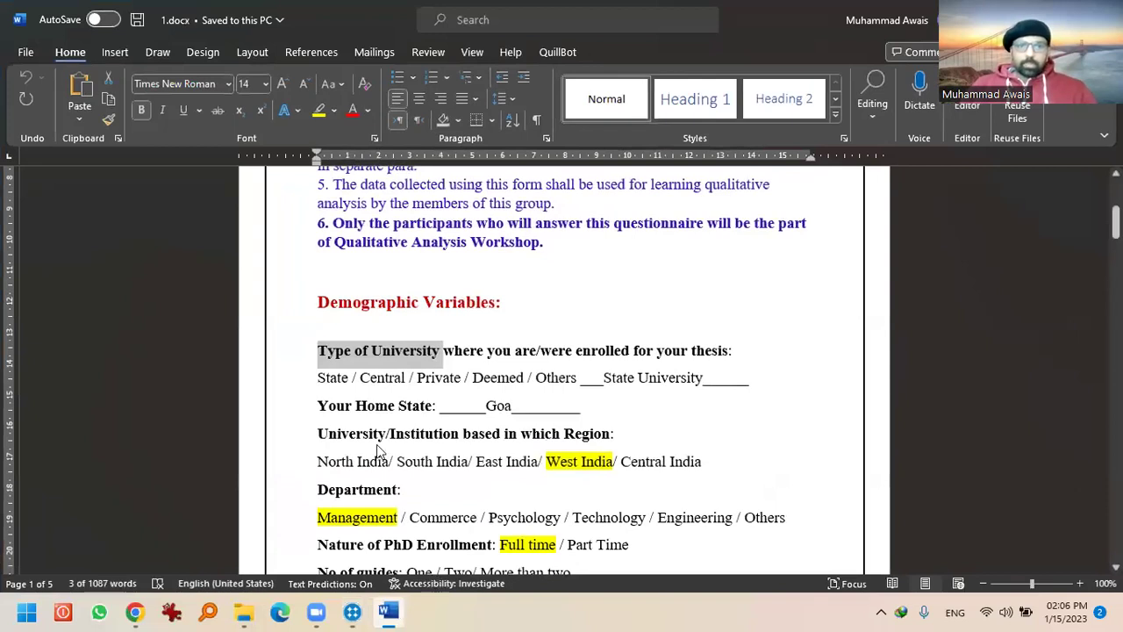
click(391, 612)
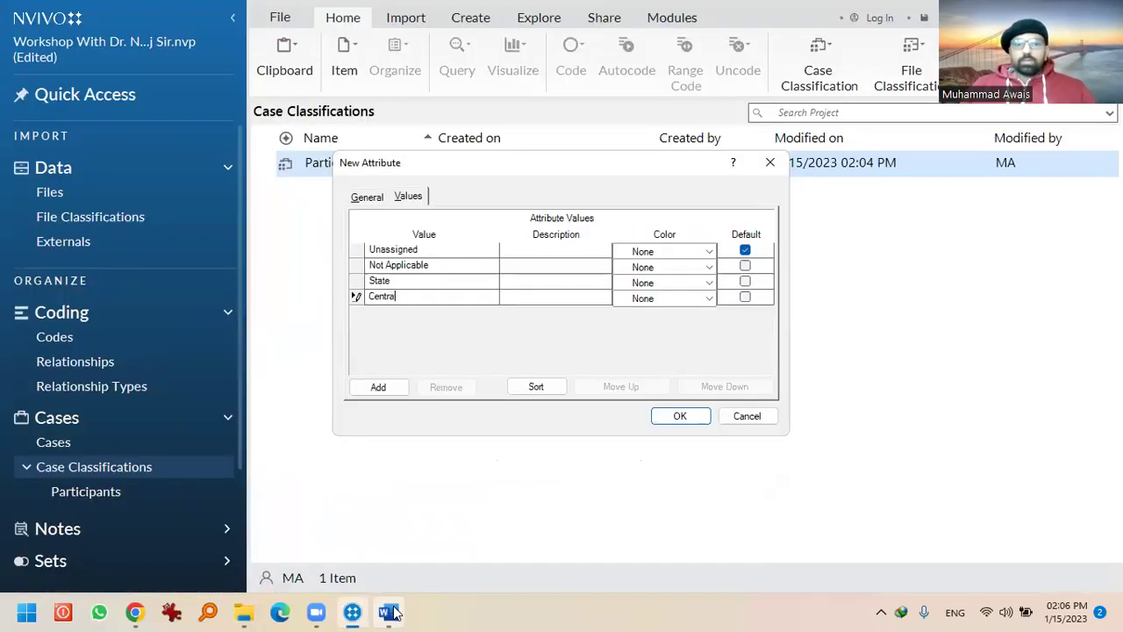
click(391, 612)
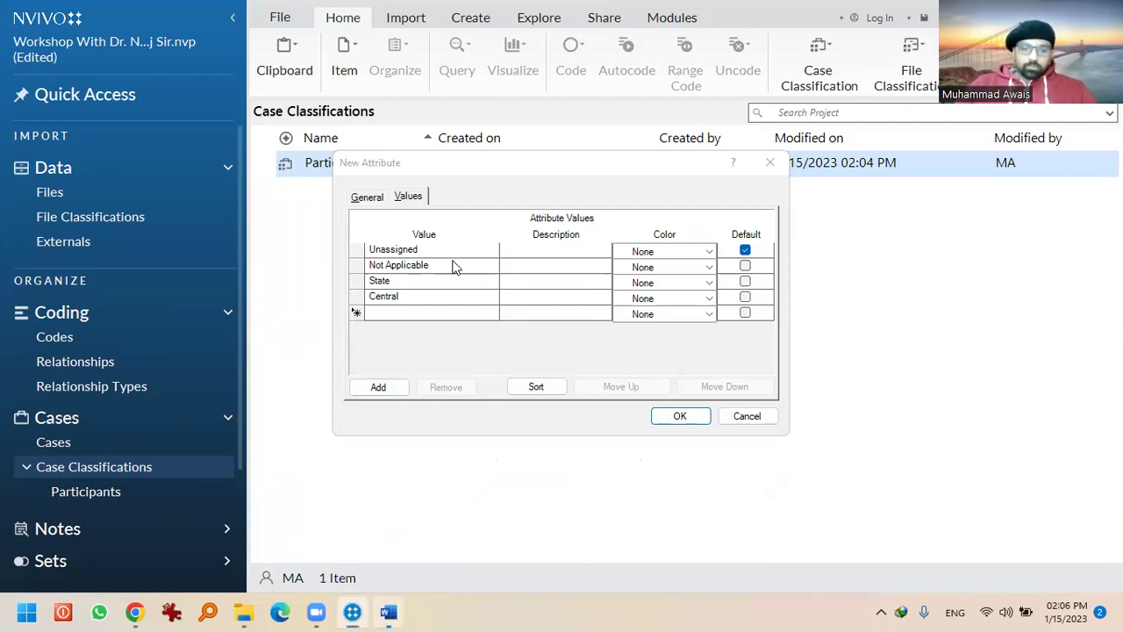
Check the options in 1.docx again and enter Private as the third university type value
key(alt+Tab)
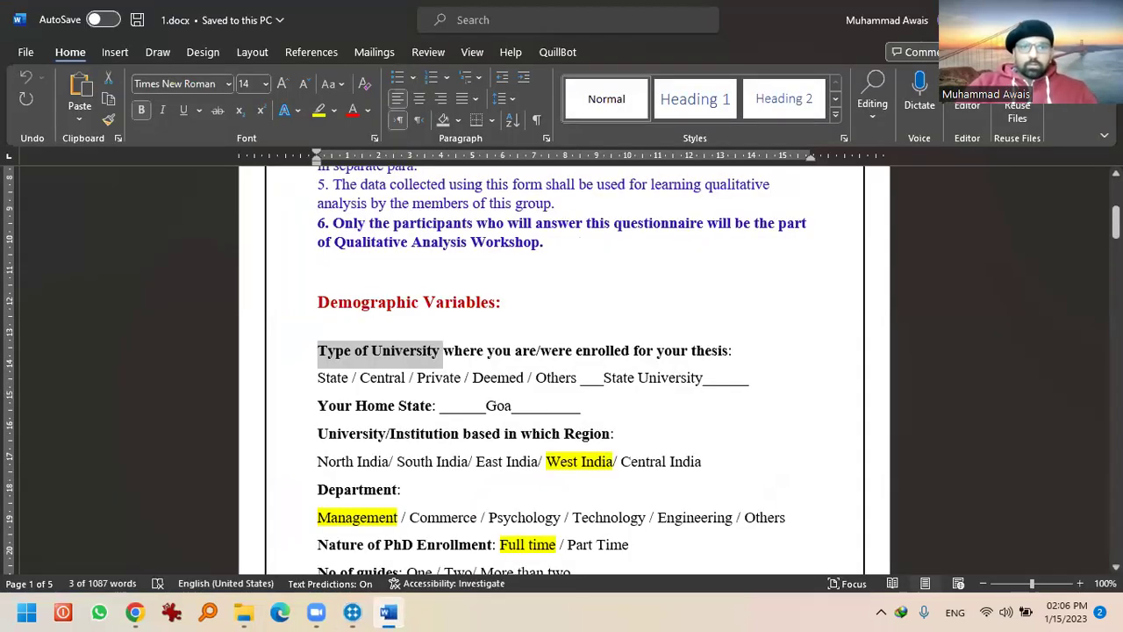
key(super+Down)
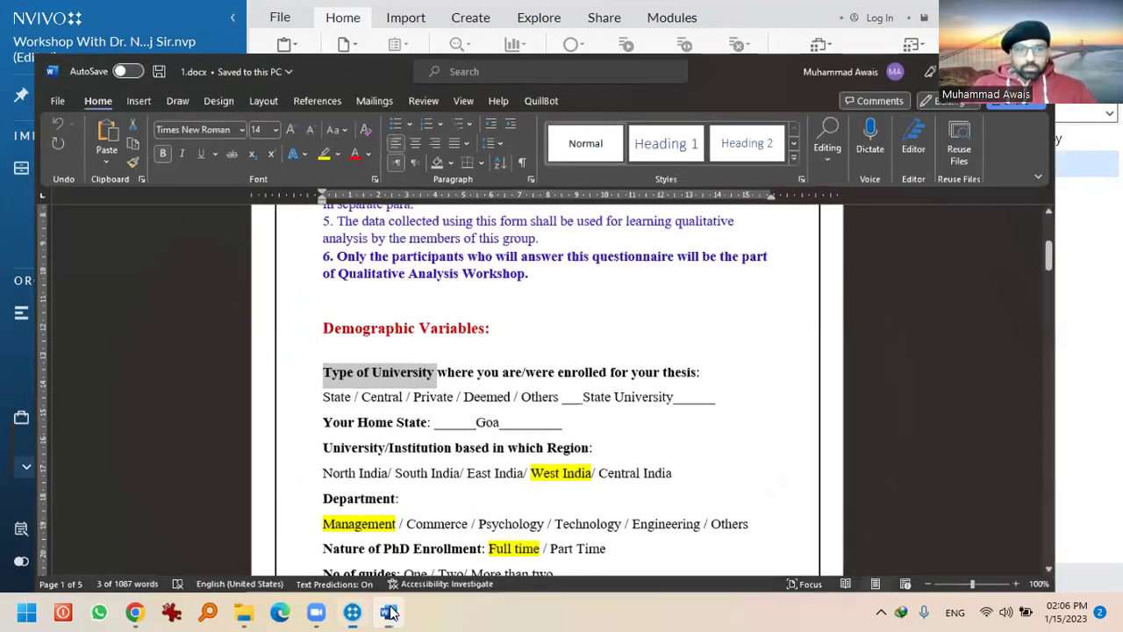
click(389, 612)
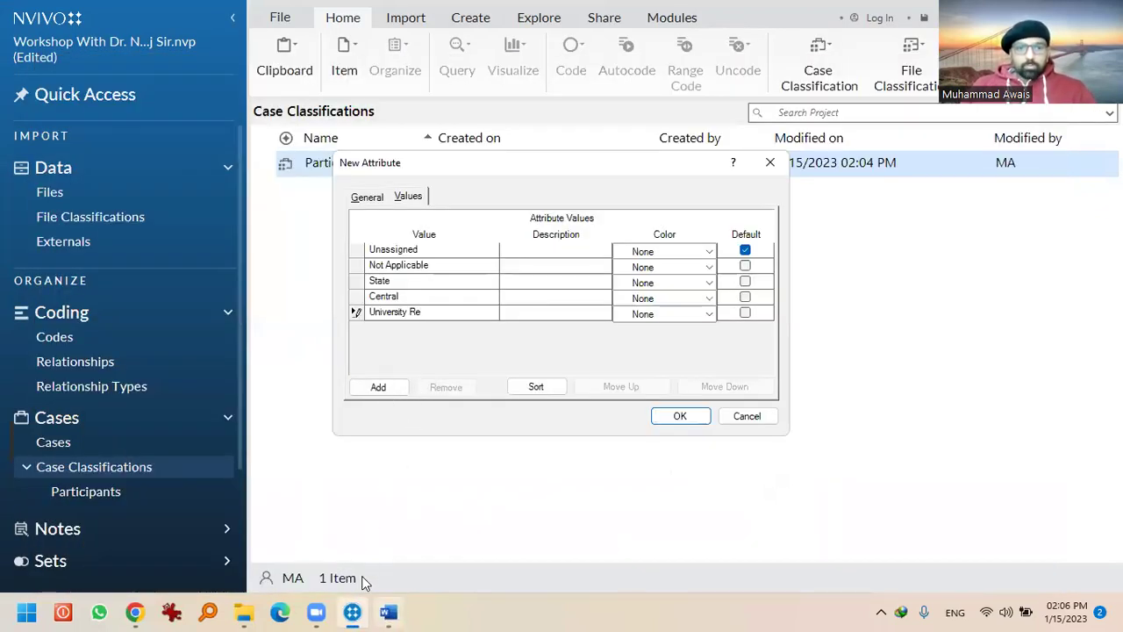
key(alt+Tab)
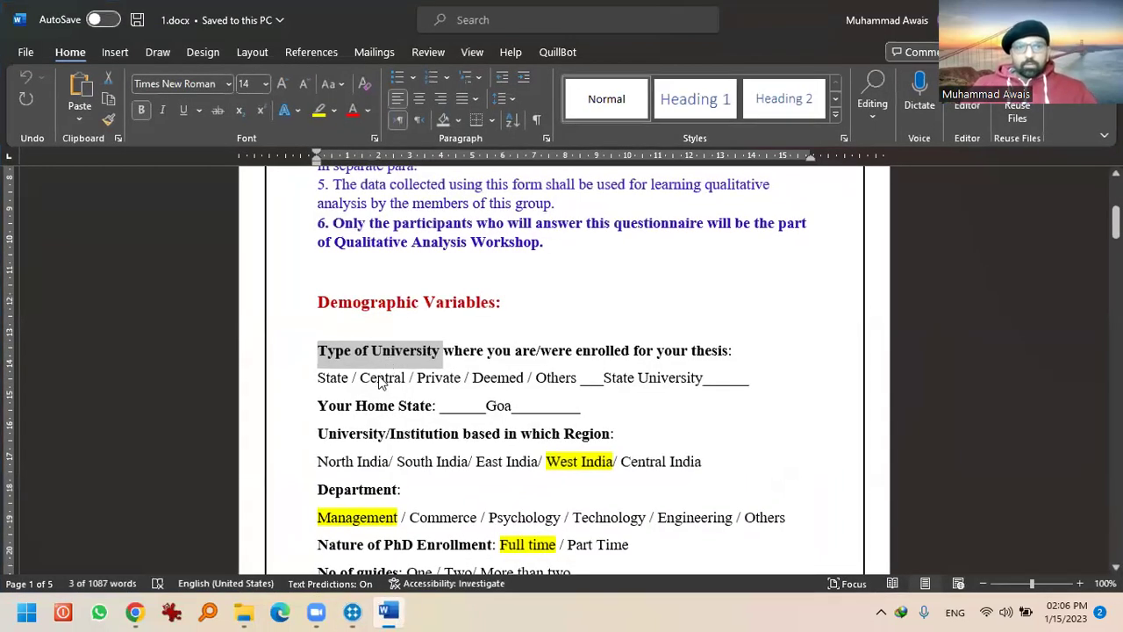
click(383, 613)
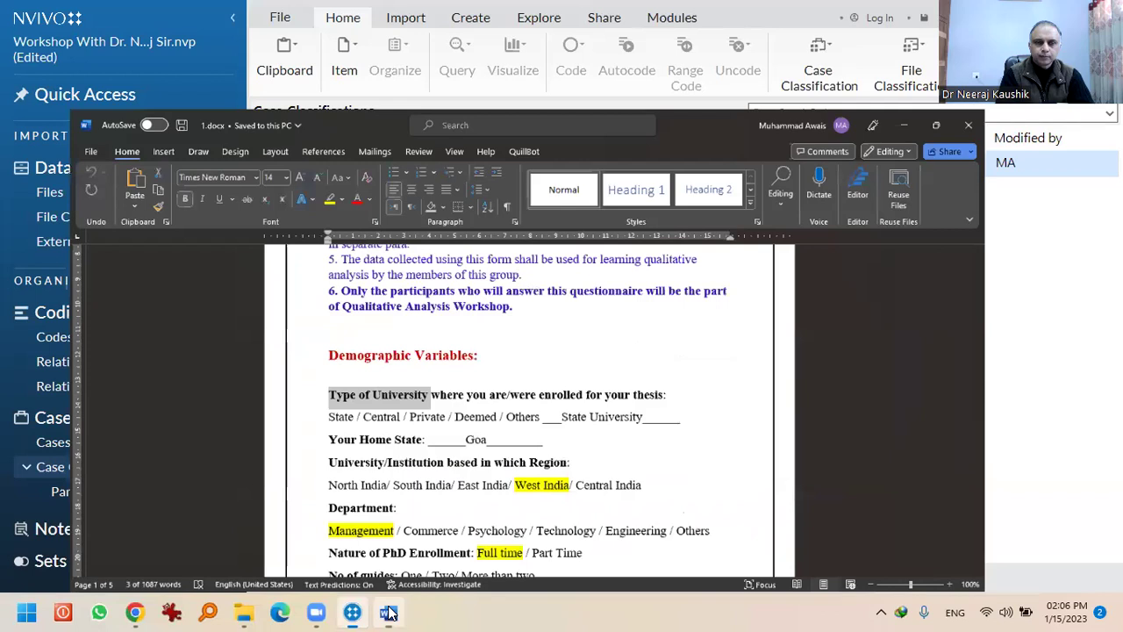
text(Private)
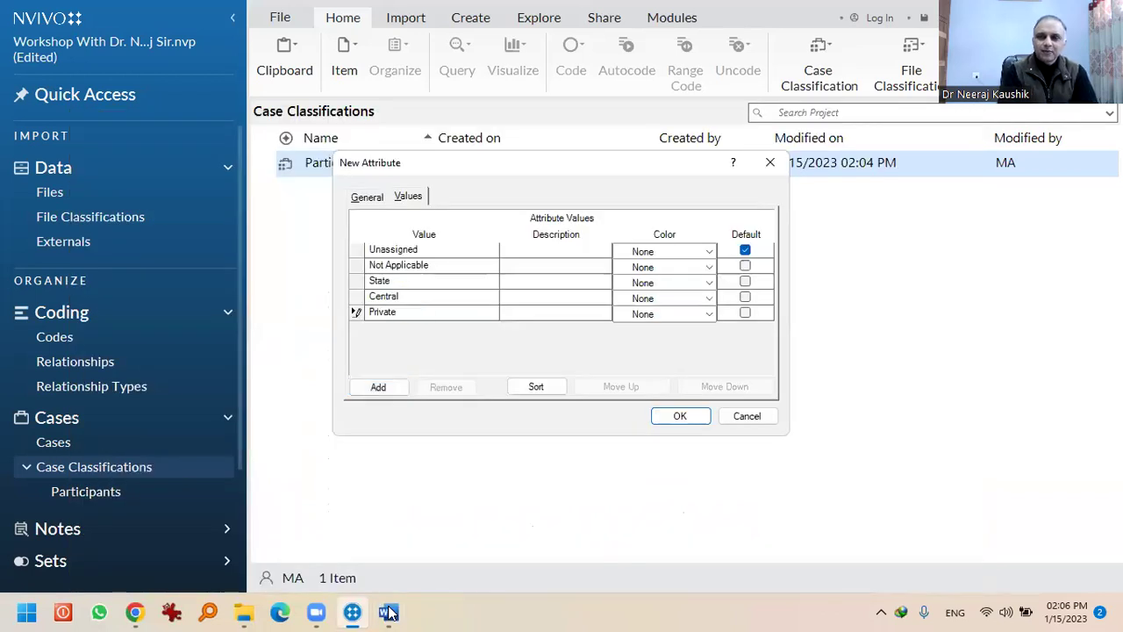
key(Return)
mouse_move(391, 613)
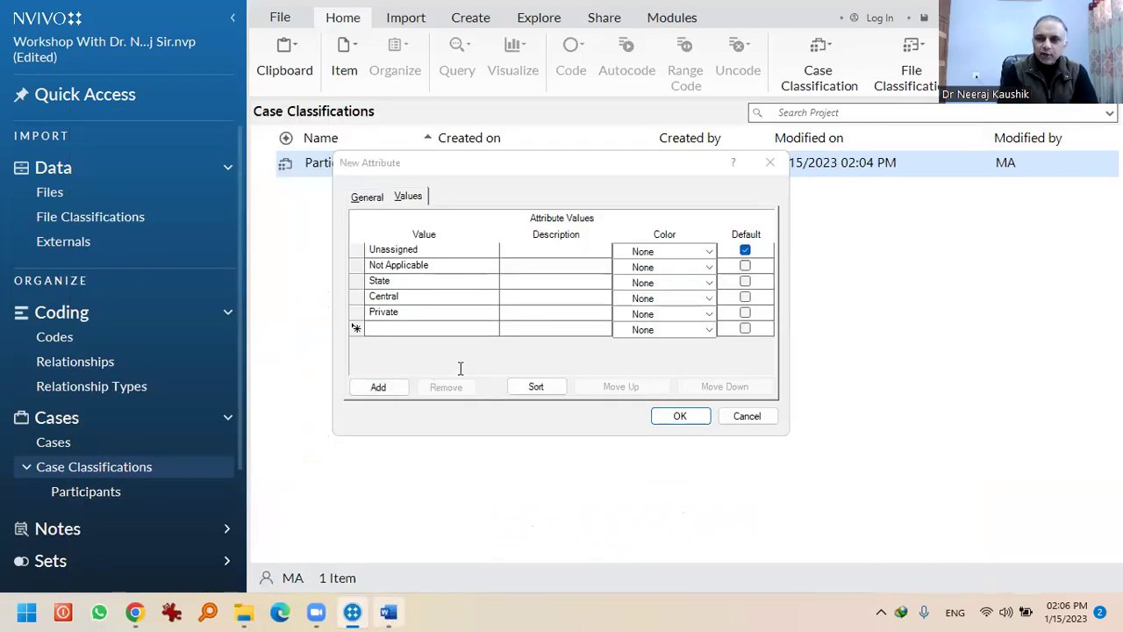
Add the remaining values Deemed and Others from 1.docx's demographic section and save the Type of University attribute
key(alt+Tab)
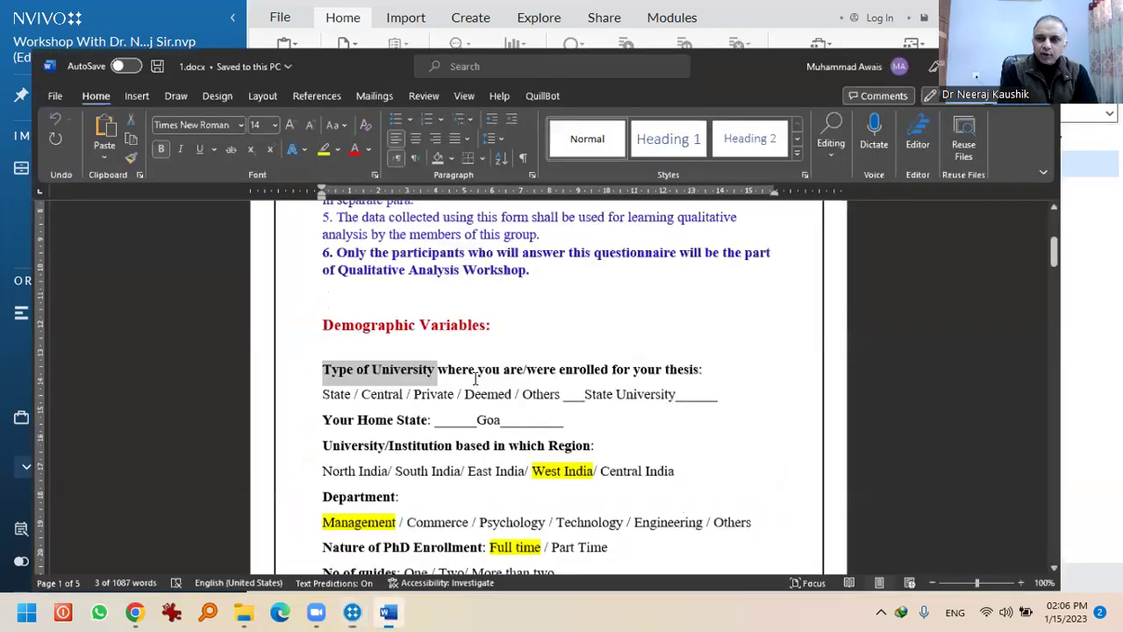
key(super+Up)
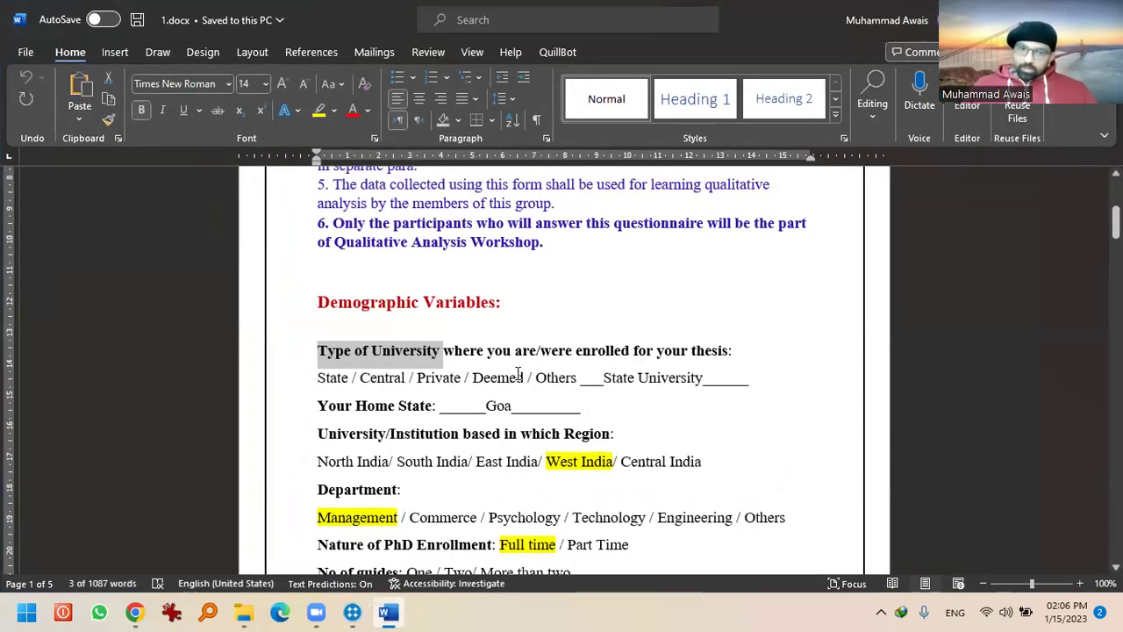
double_click(489, 388)
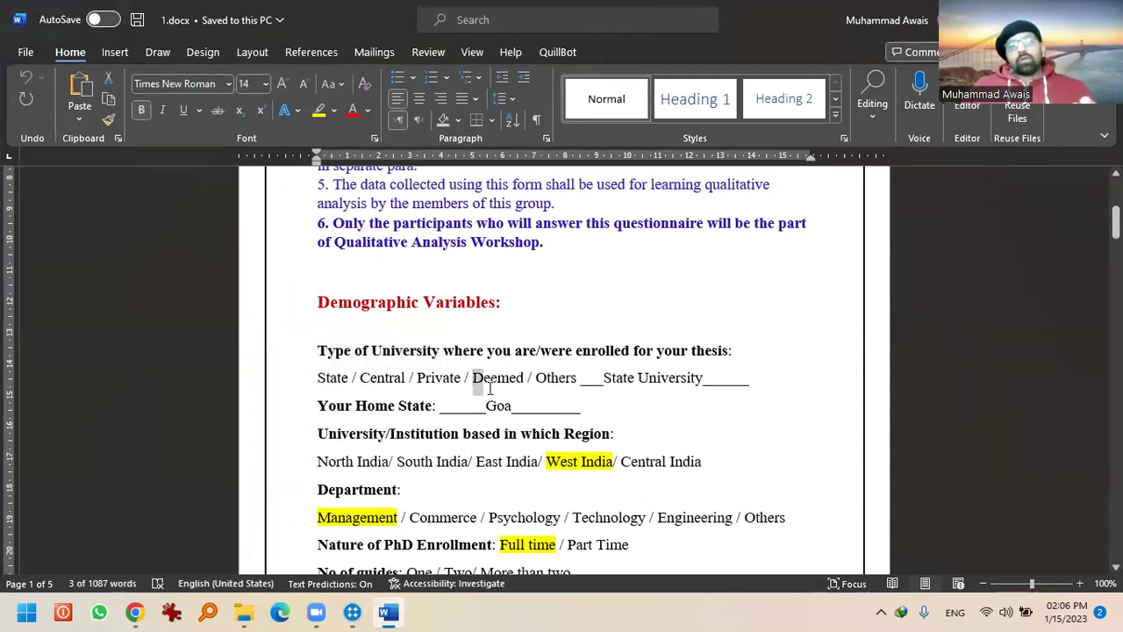
scroll(490, 388, down, 3)
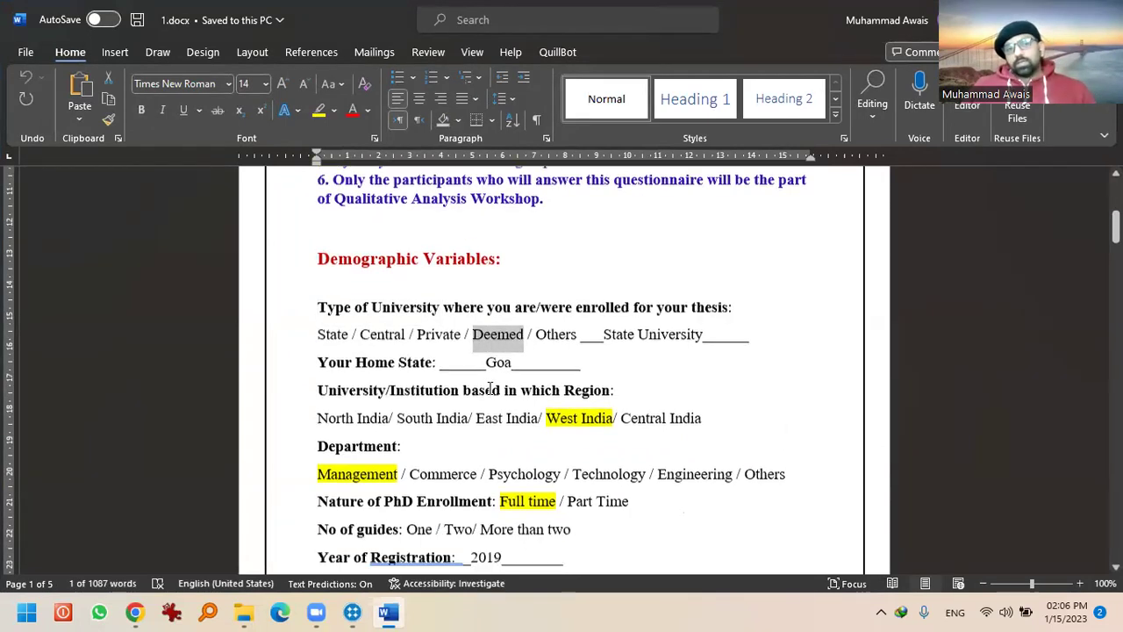
scroll(490, 388, down, 1)
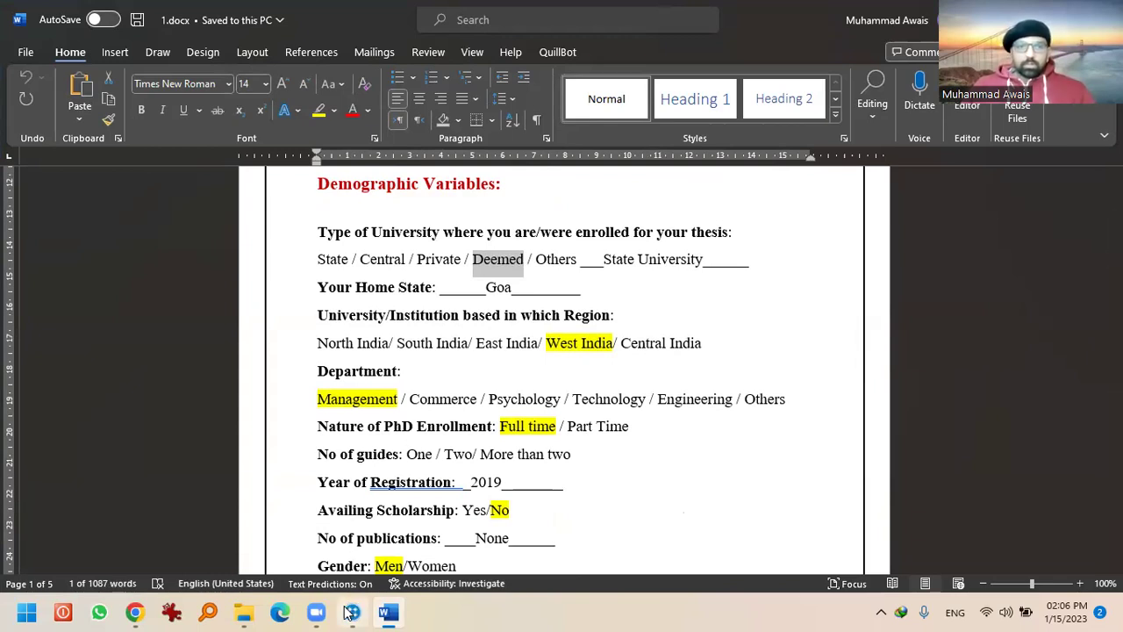
click(388, 612)
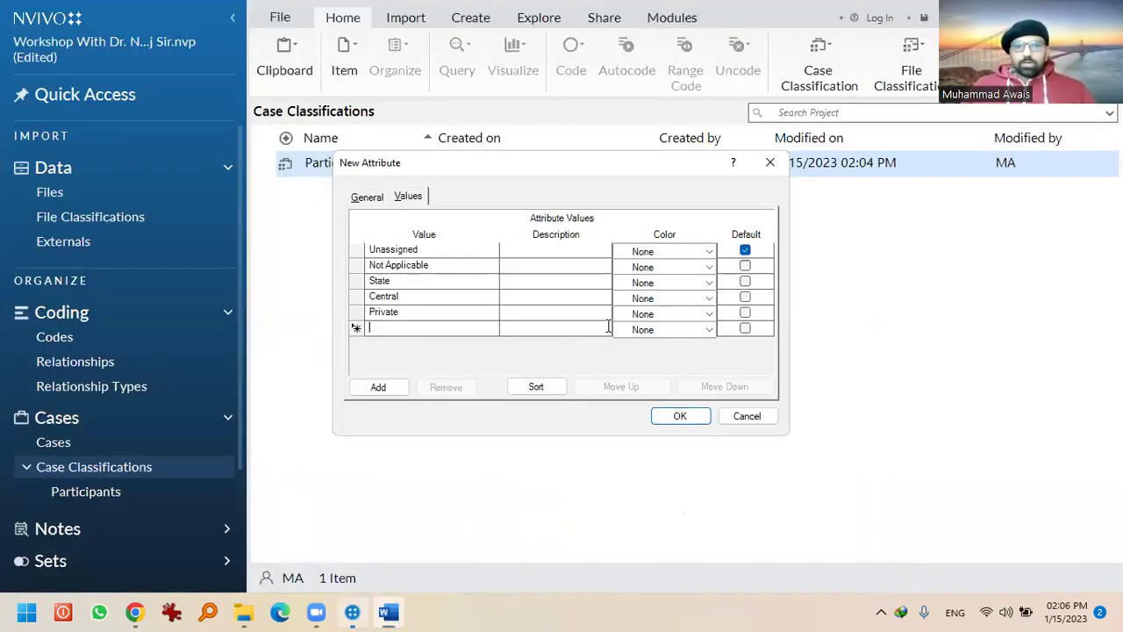
key(alt+Tab)
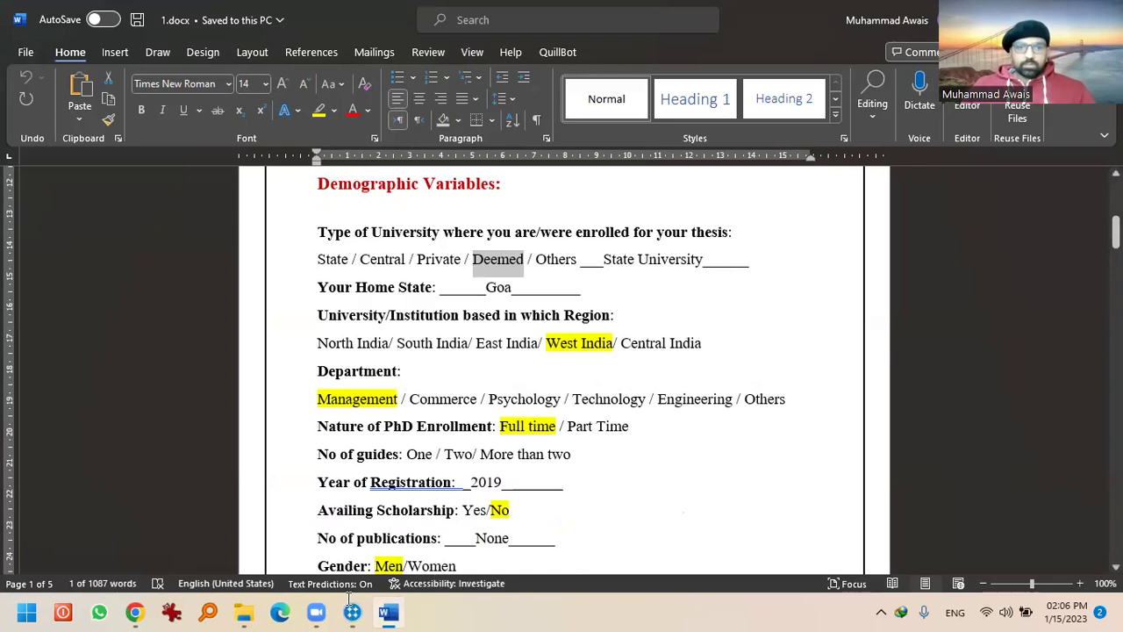
key(alt+Tab)
text(Others)
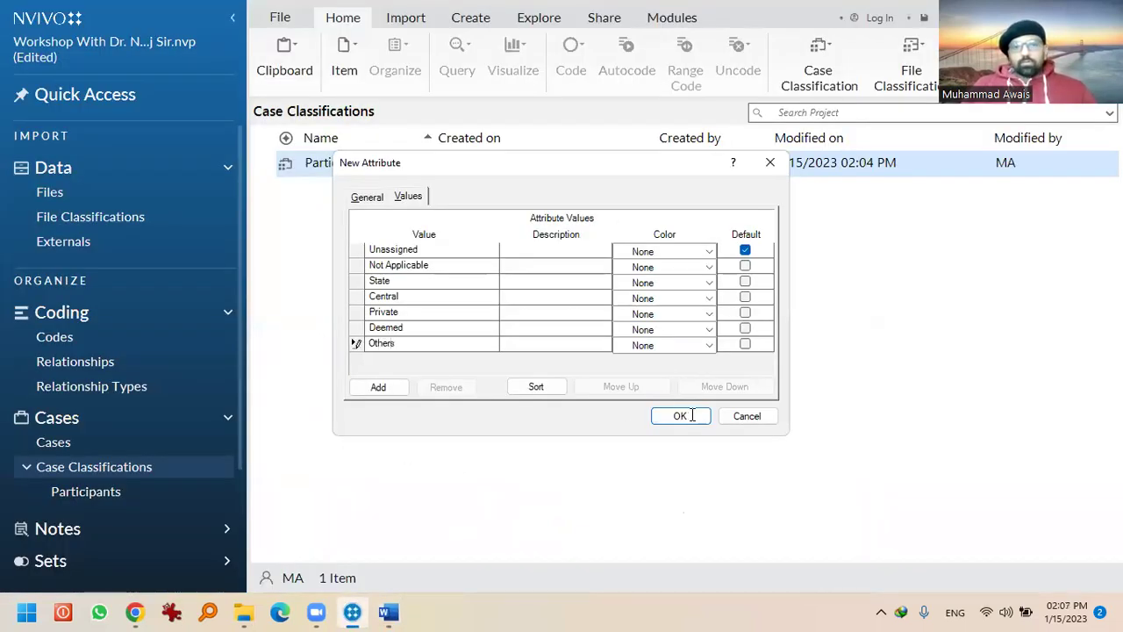
key(Return)
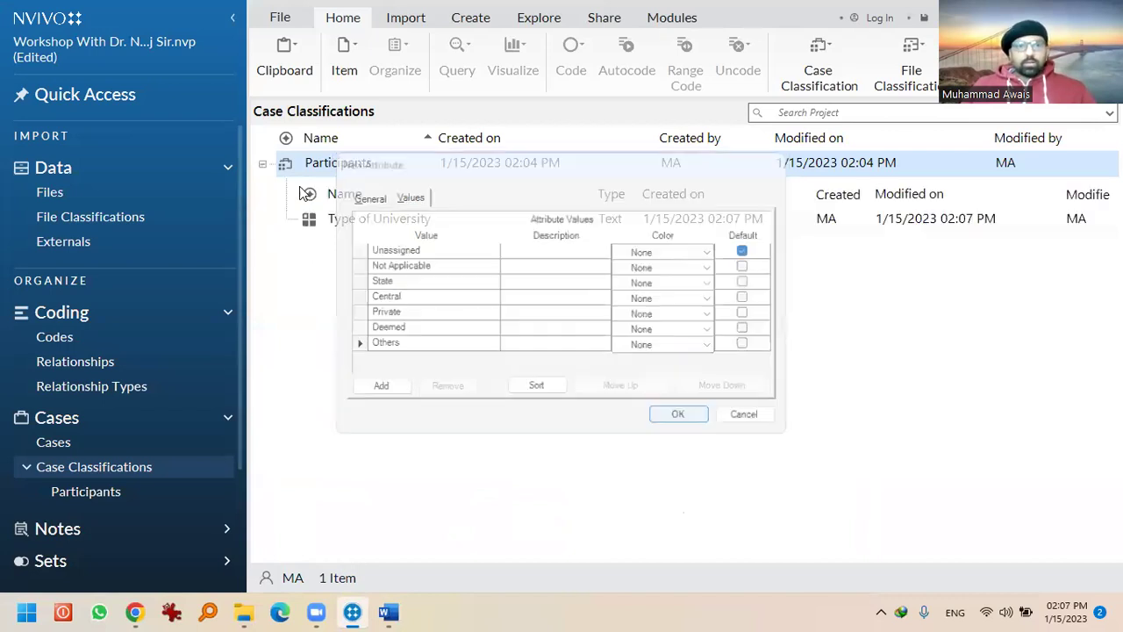
Review the value list in the Type of University attribute's properties and close it without changes
double_click(344, 213)
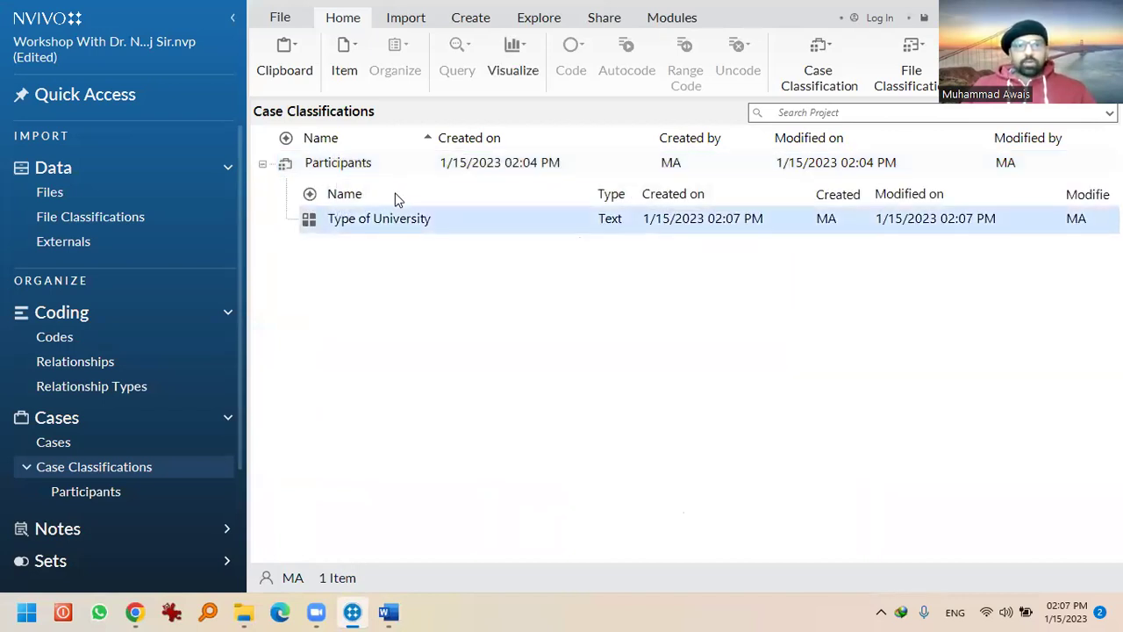
key(ctrl+Tab)
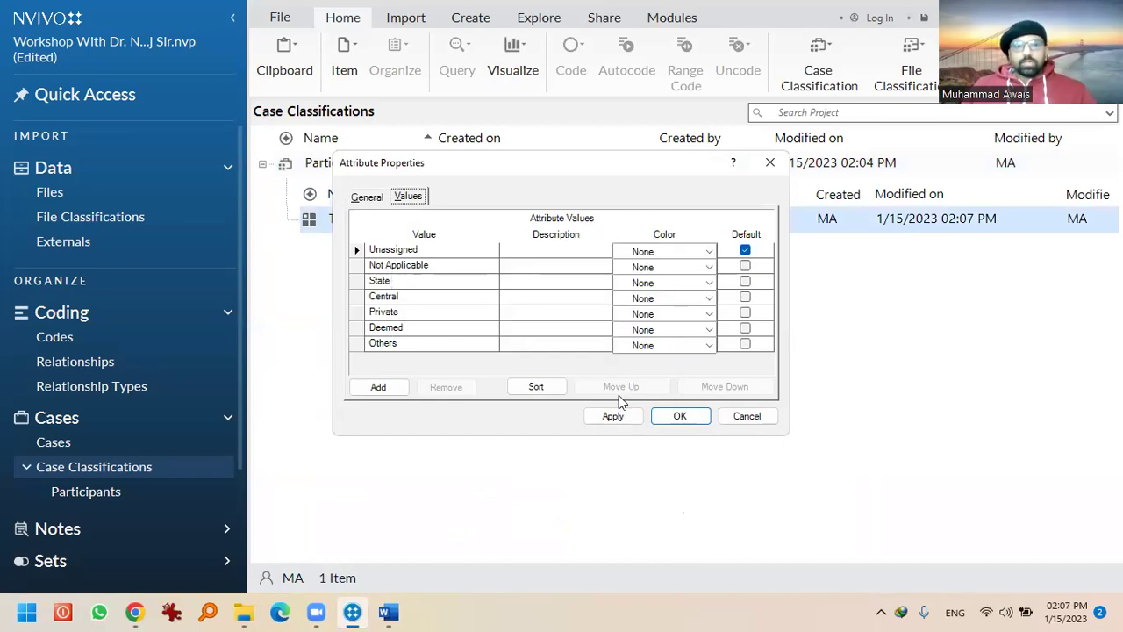
click(753, 418)
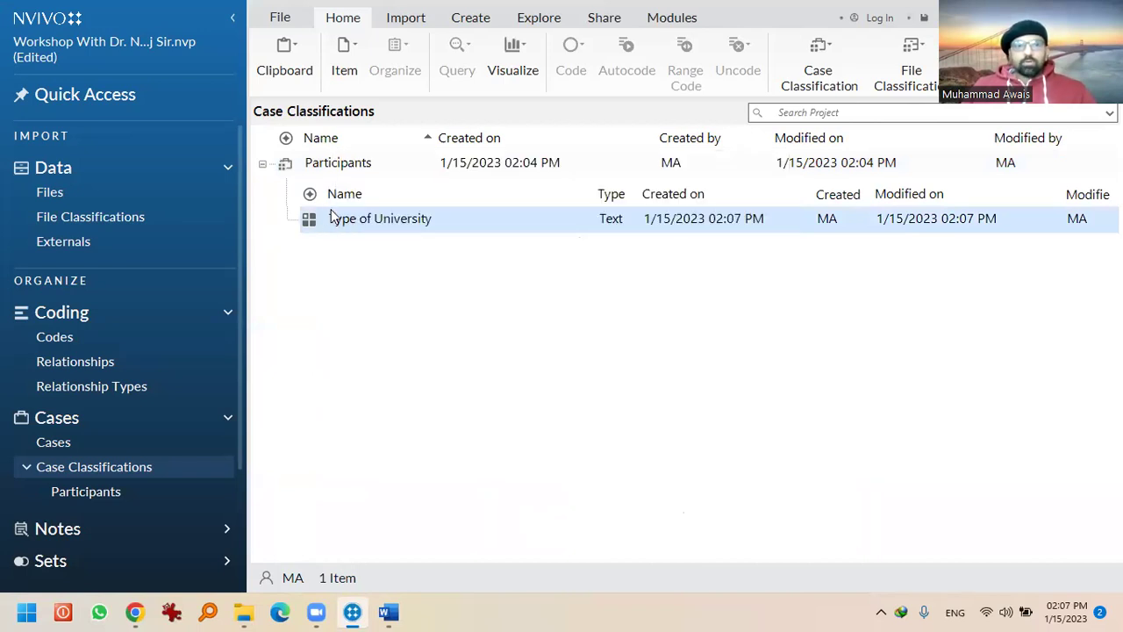
Start a new attribute for the Participants classification and look up the Home State item in 1.docx's demographic section
right_click(351, 164)
click(395, 190)
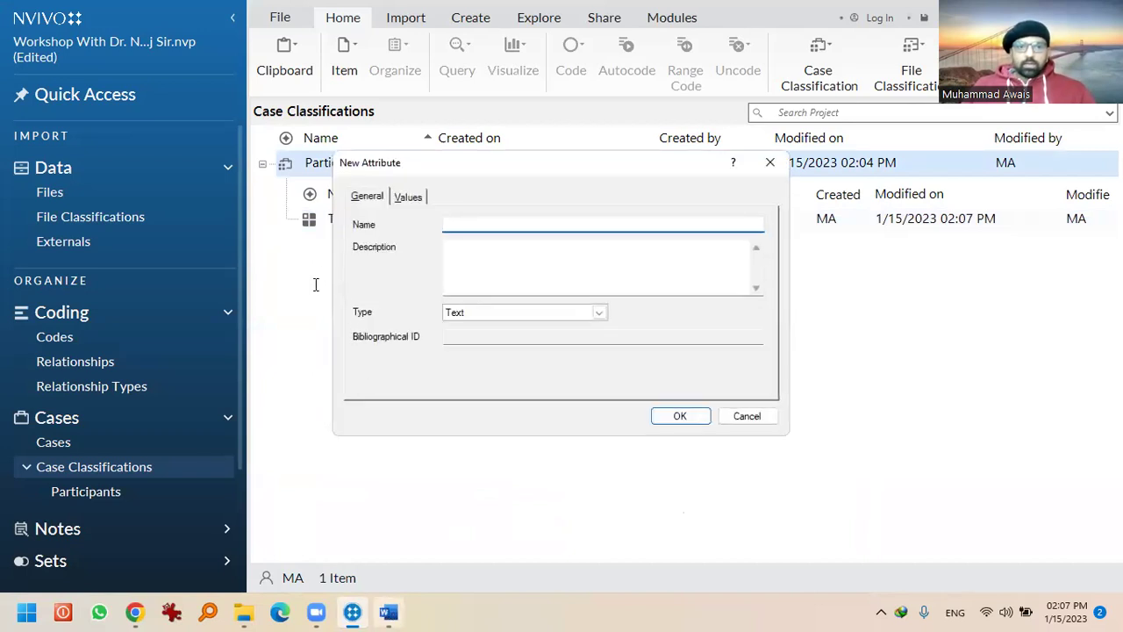
key(alt+Tab)
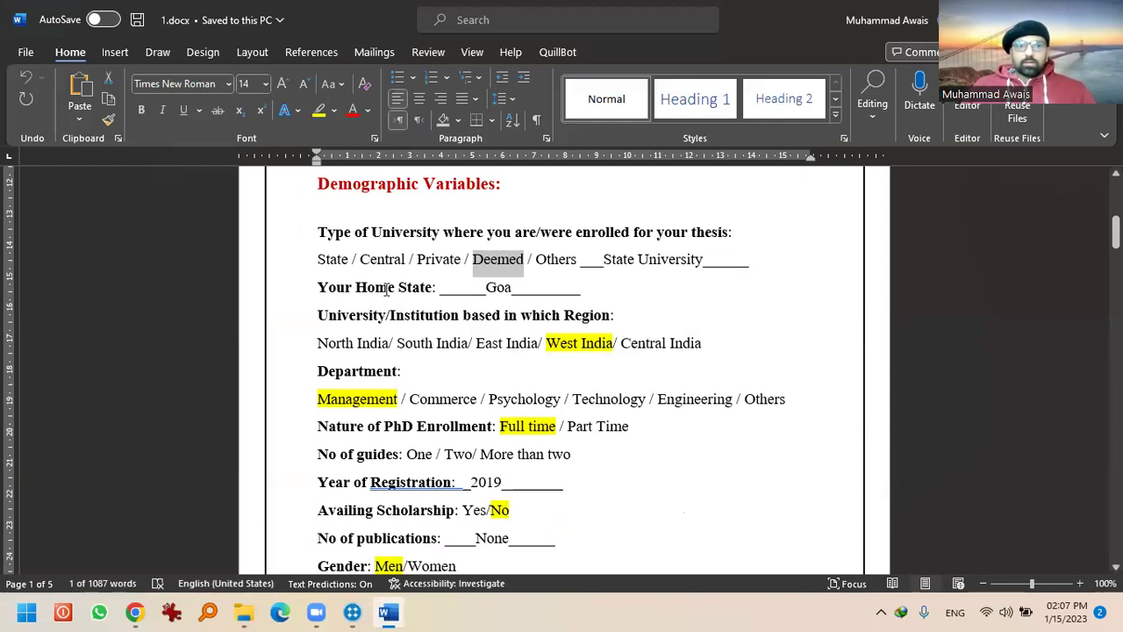
click(381, 300)
double_click(367, 292)
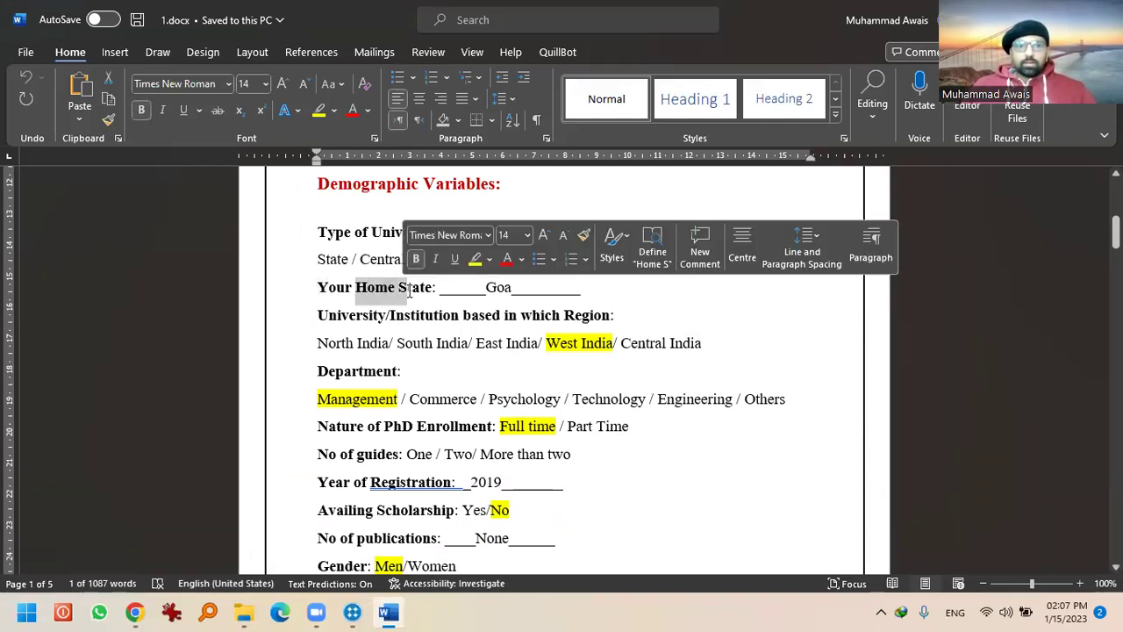
shift+click(431, 290)
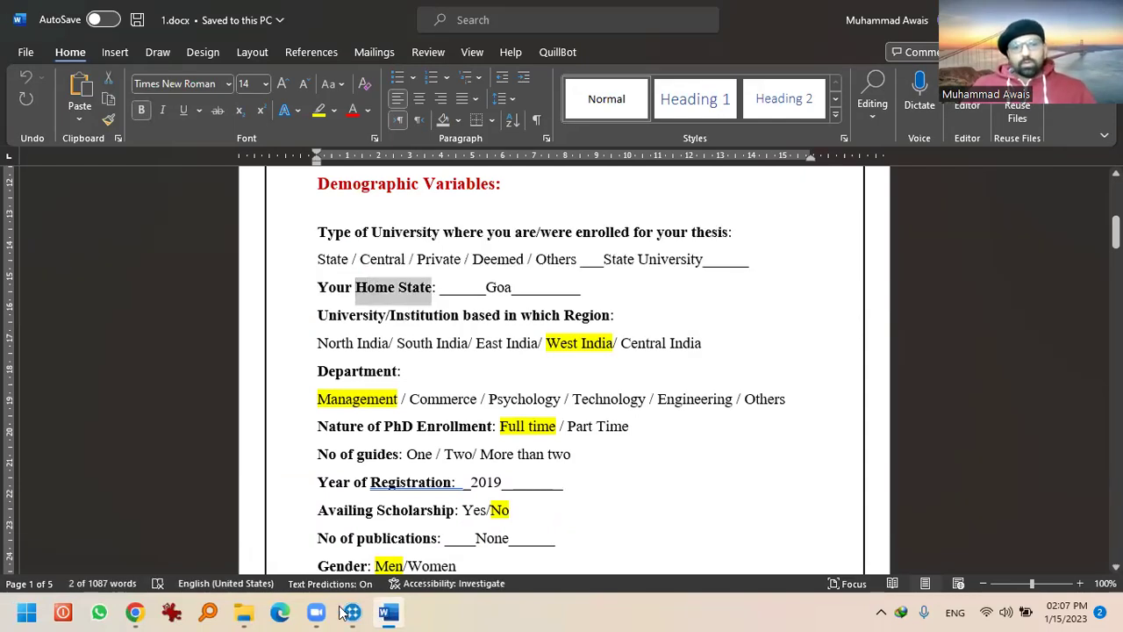
mouse_move(351, 611)
click(365, 532)
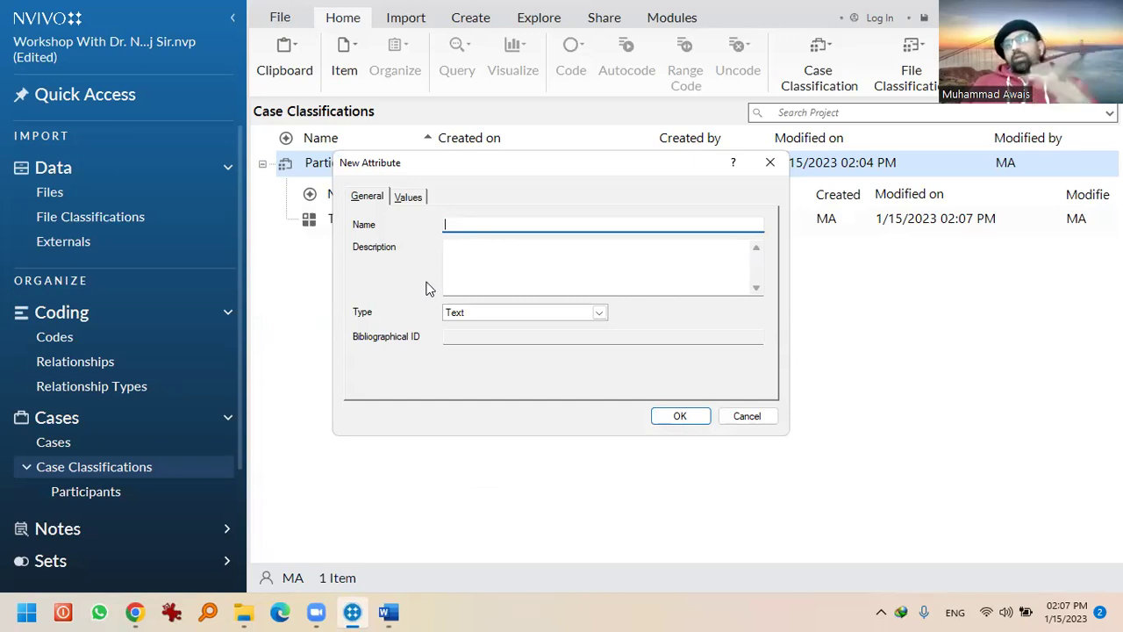
Name the new attribute Home State, add Goa as its value and save it
click(419, 196)
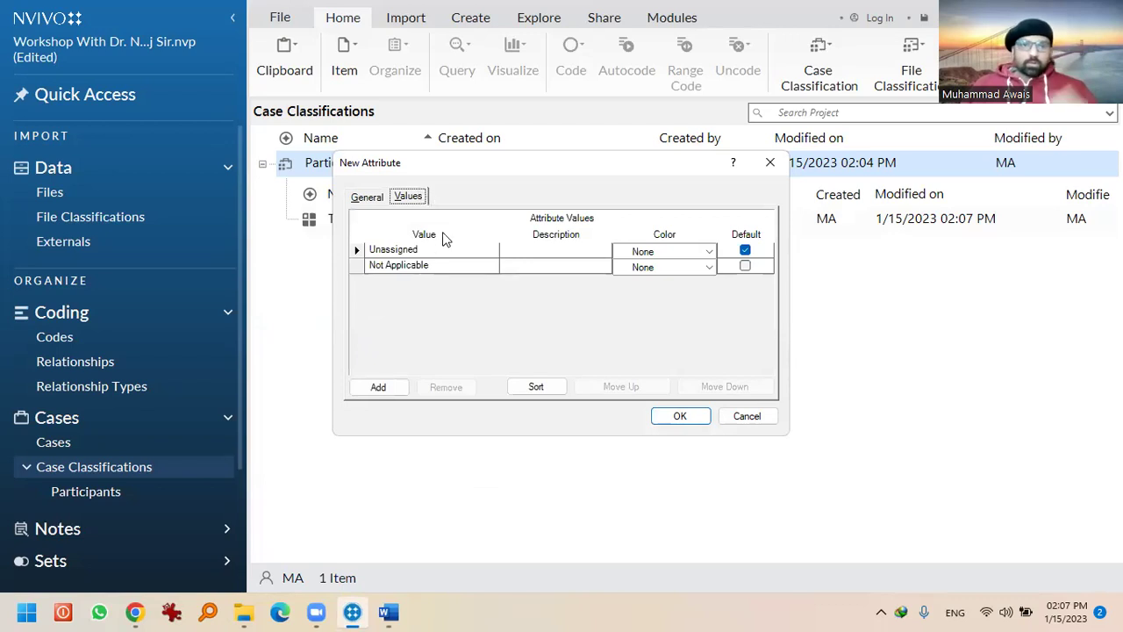
click(378, 387)
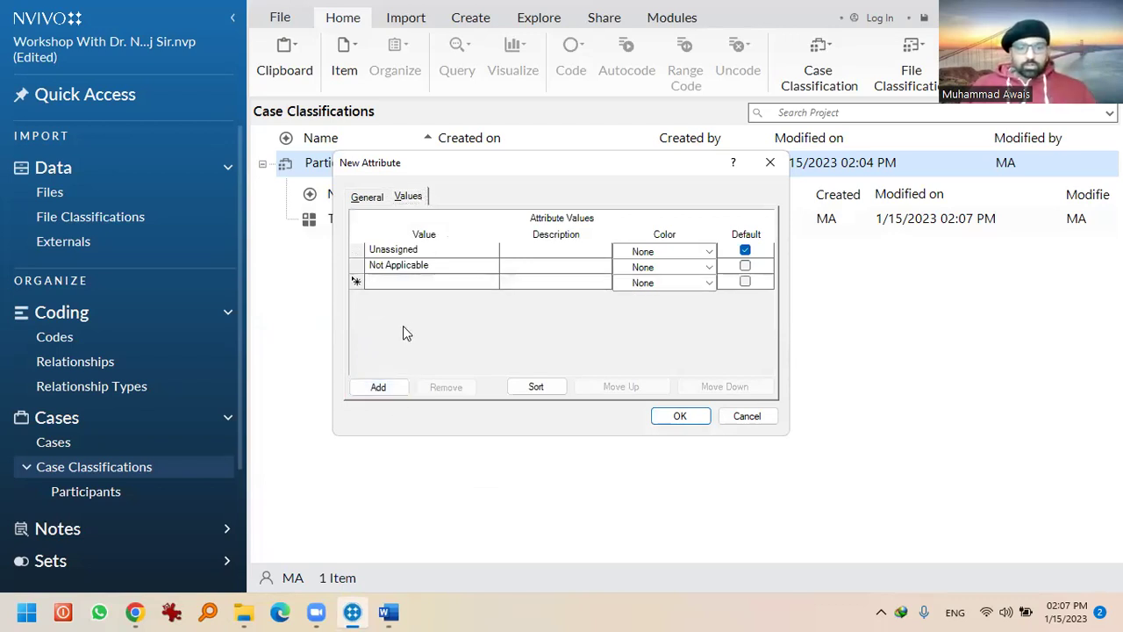
click(374, 198)
click(459, 224)
text(Home State)
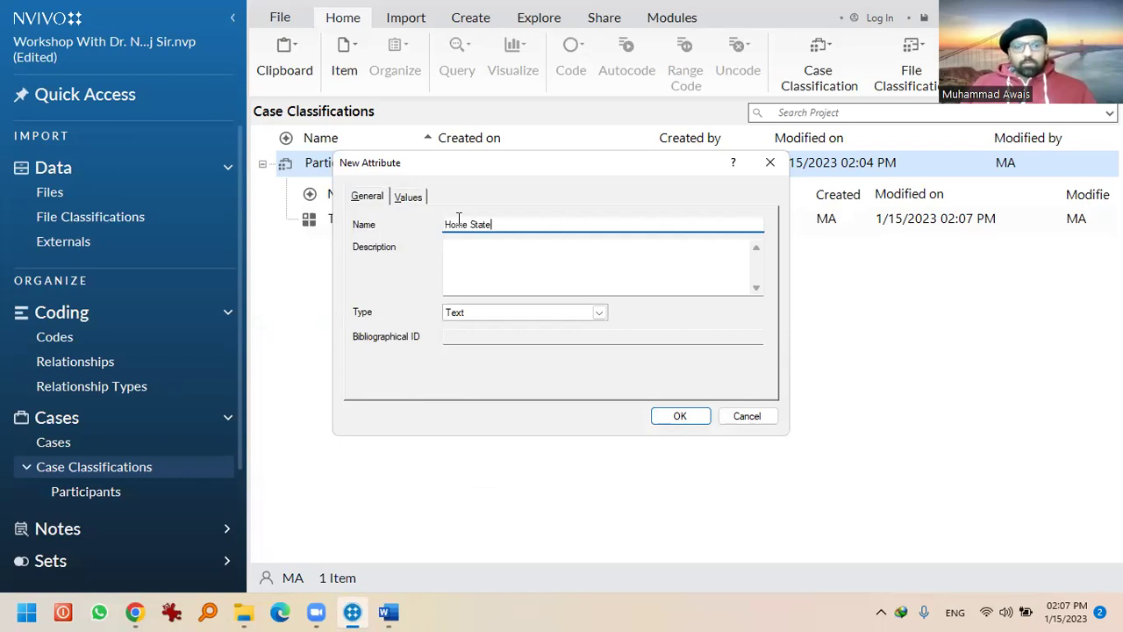
click(409, 198)
click(393, 282)
text(Goa)
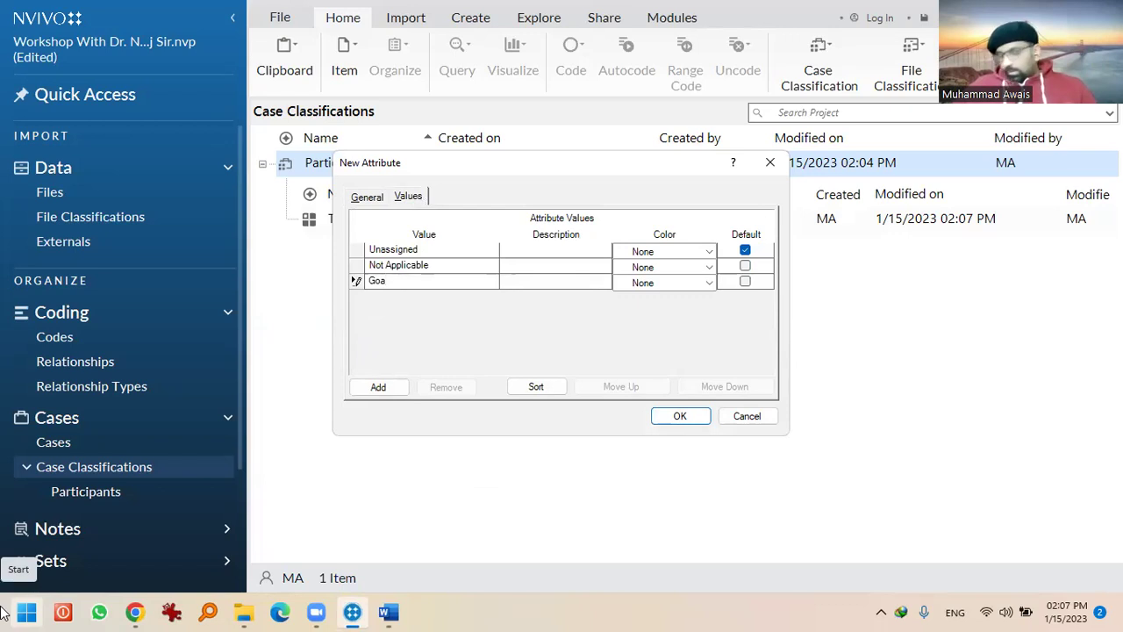
click(389, 612)
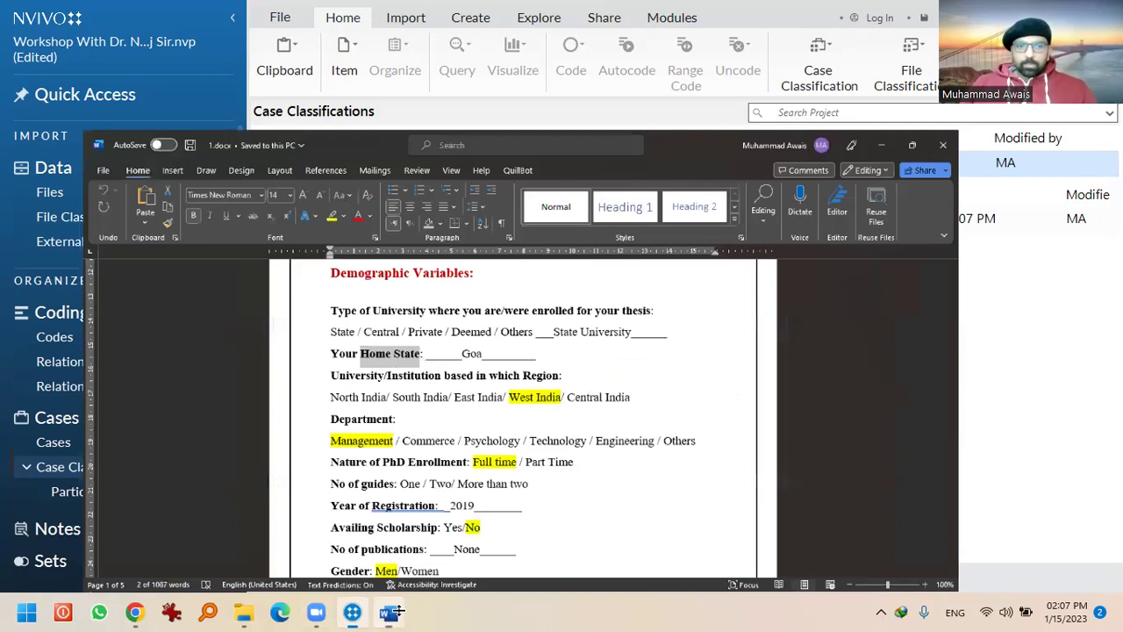
click(389, 612)
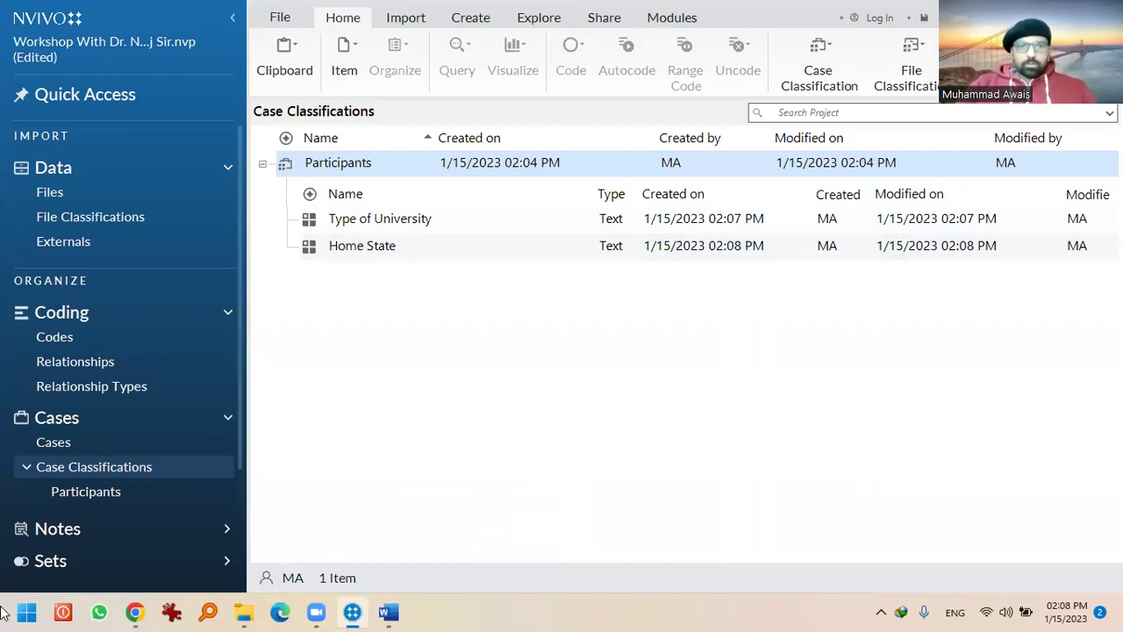
Start another Participants attribute, name it Department and add an empty value row
text(Departme)
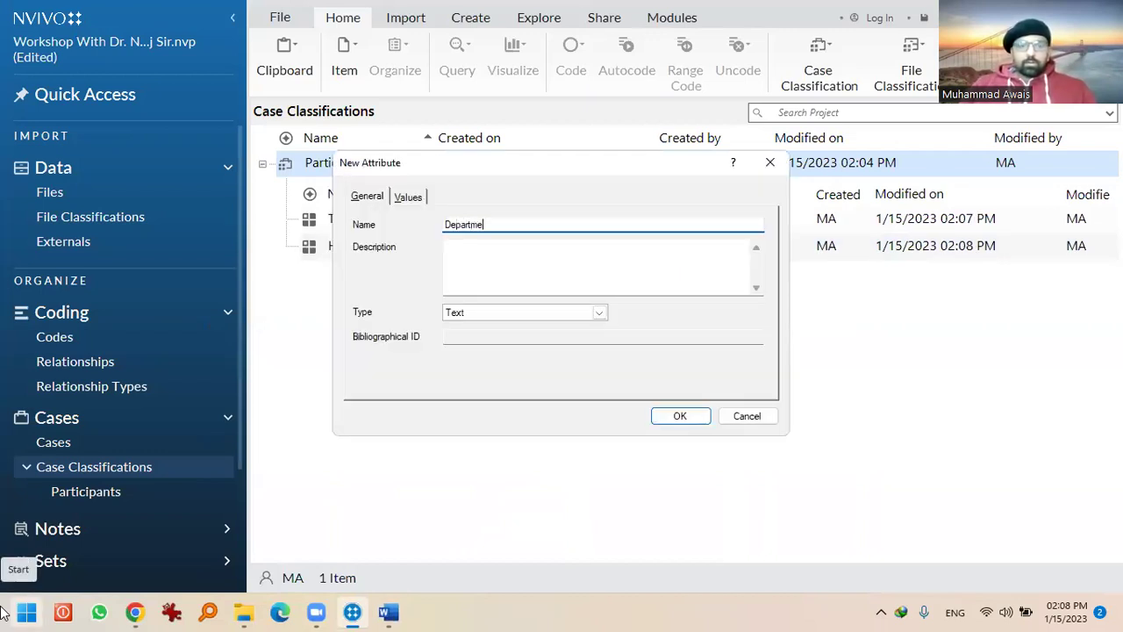
text(nt)
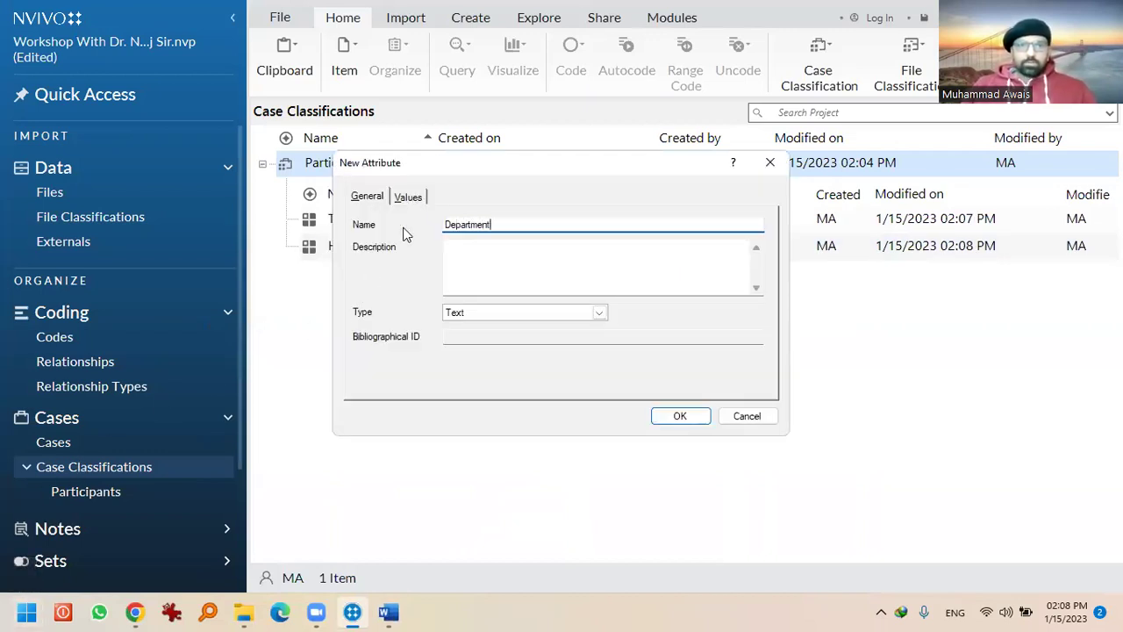
click(408, 197)
click(379, 387)
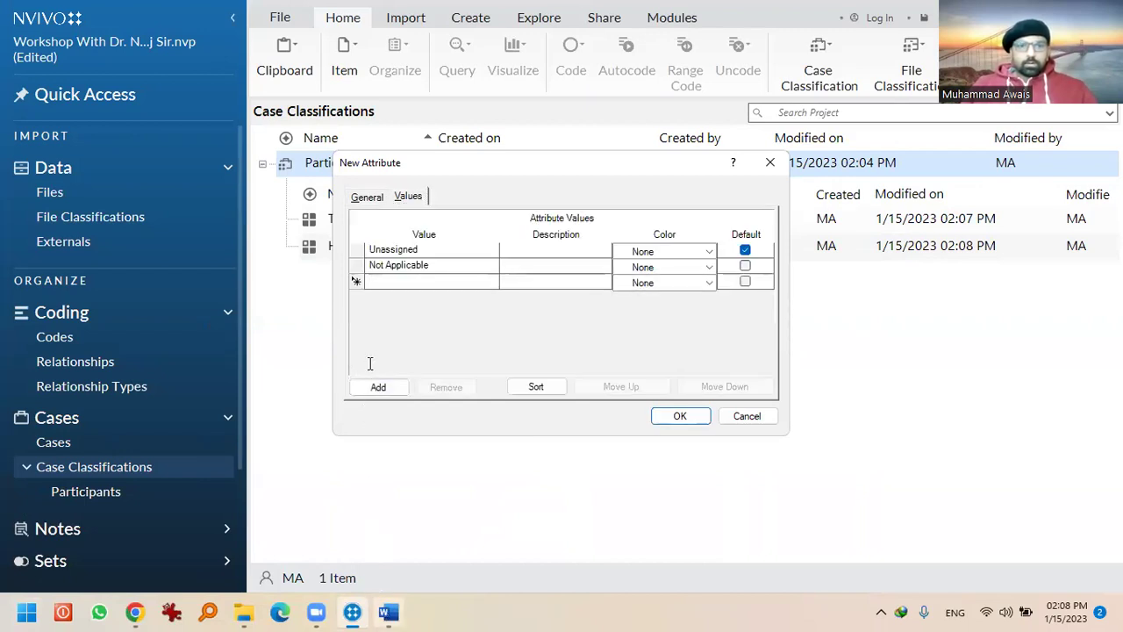
Copy the word Region from 1.docx and replace the new attribute's name with it
key(alt+Tab)
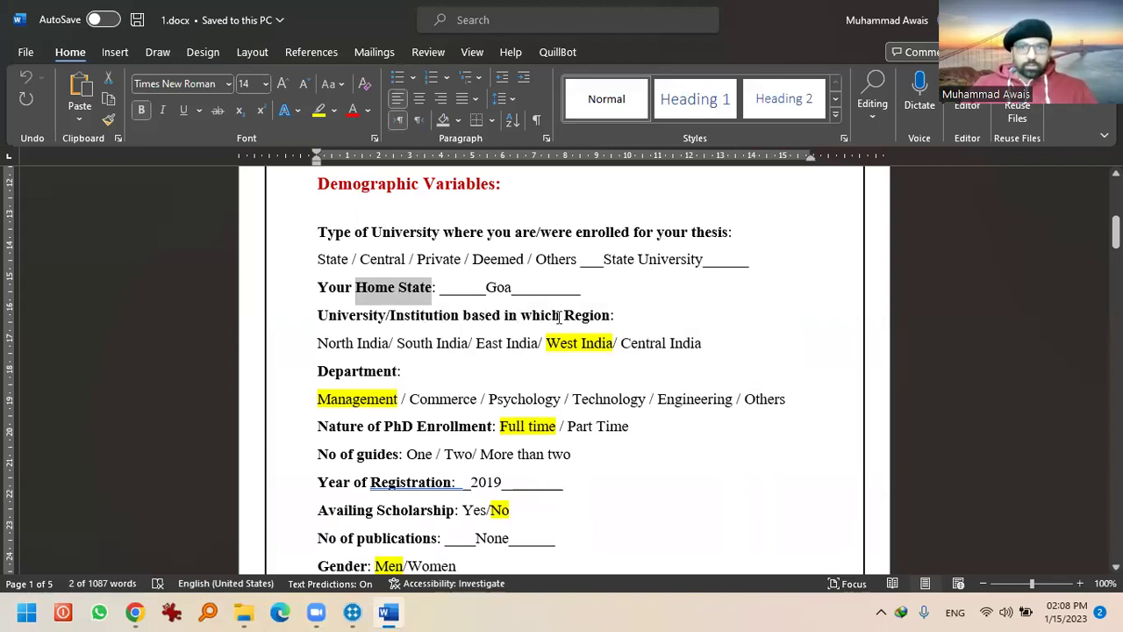
double_click(608, 315)
key(ctrl+c)
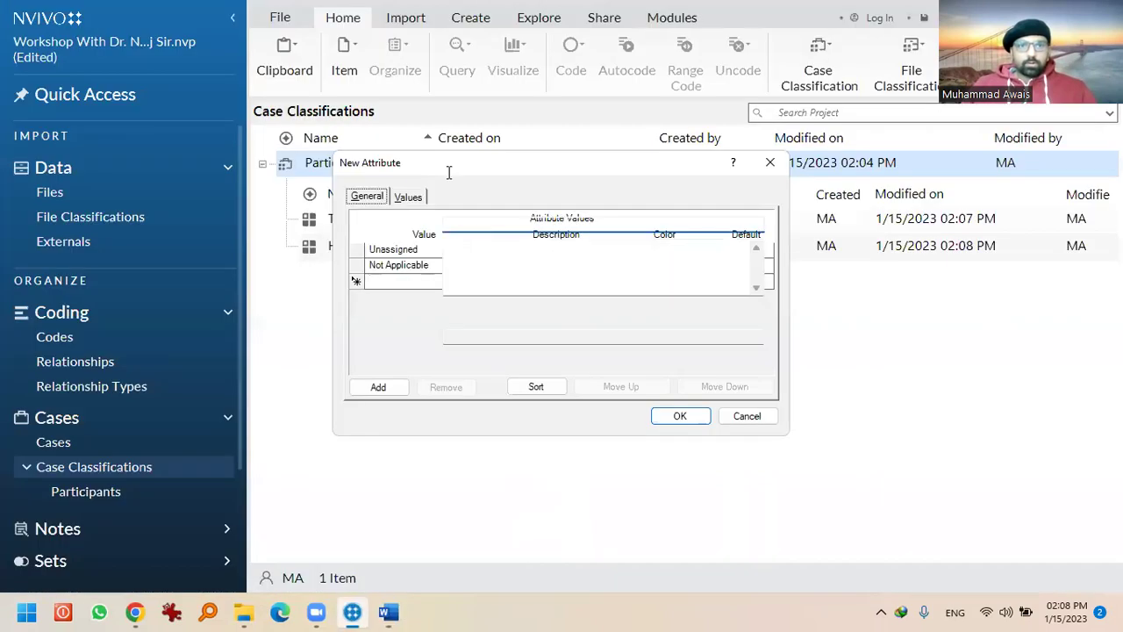
key(ctrl+a)
key(ctrl+v)
key(ctrl+Tab)
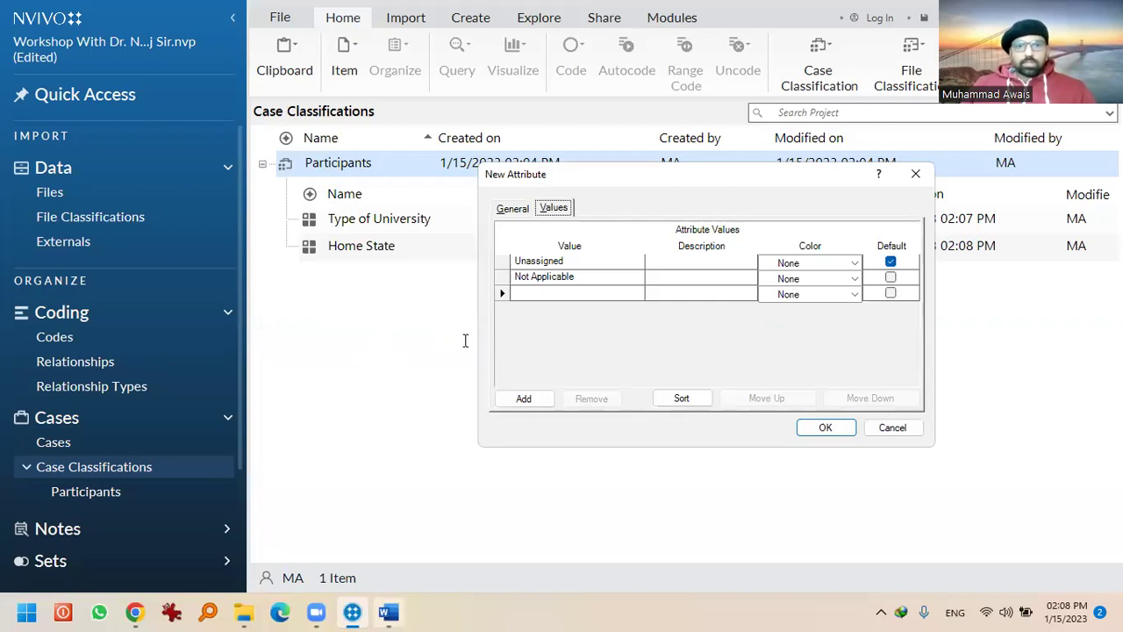
Check the region options in 1.docx and enter North India as the attribute's first region value
click(388, 612)
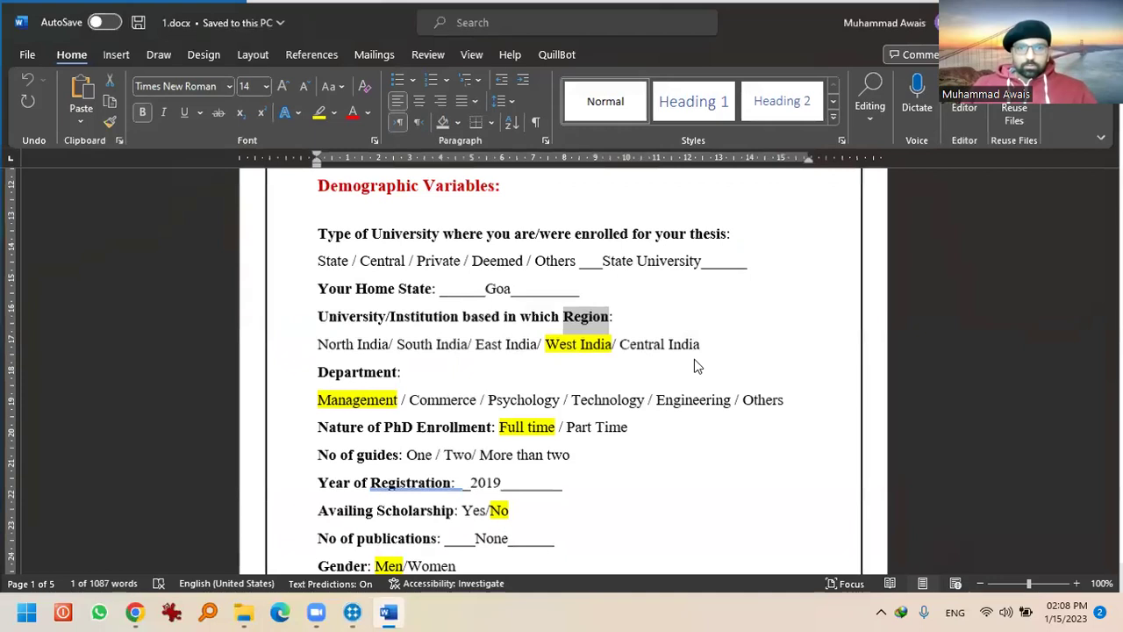
key(alt+Tab)
click(564, 294)
key(Return)
text(N)
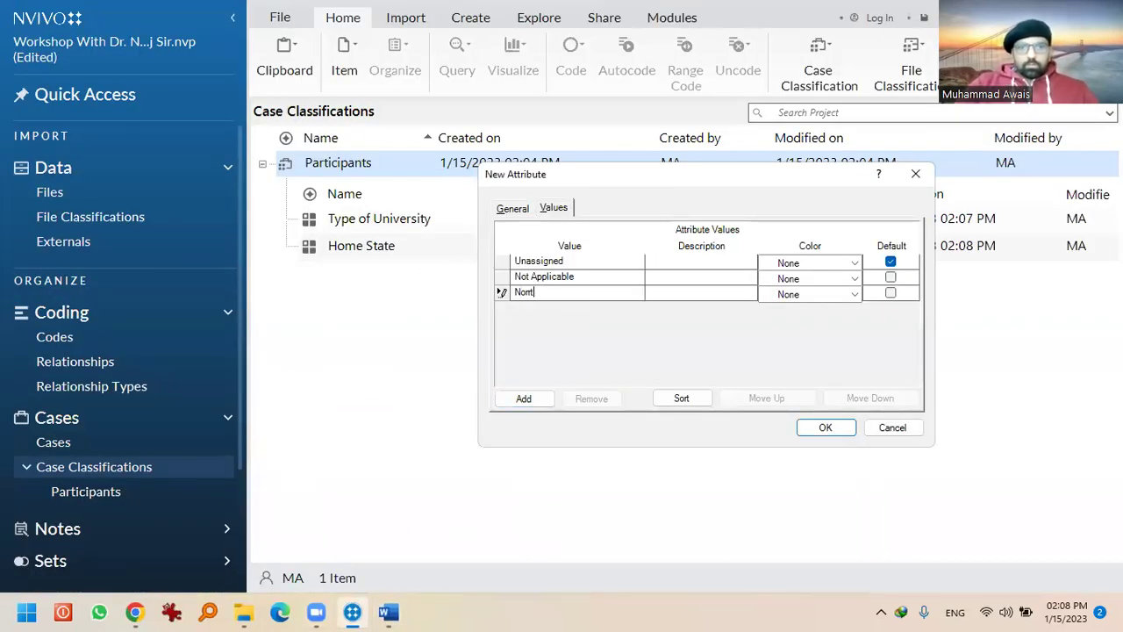
text(orh Ind)
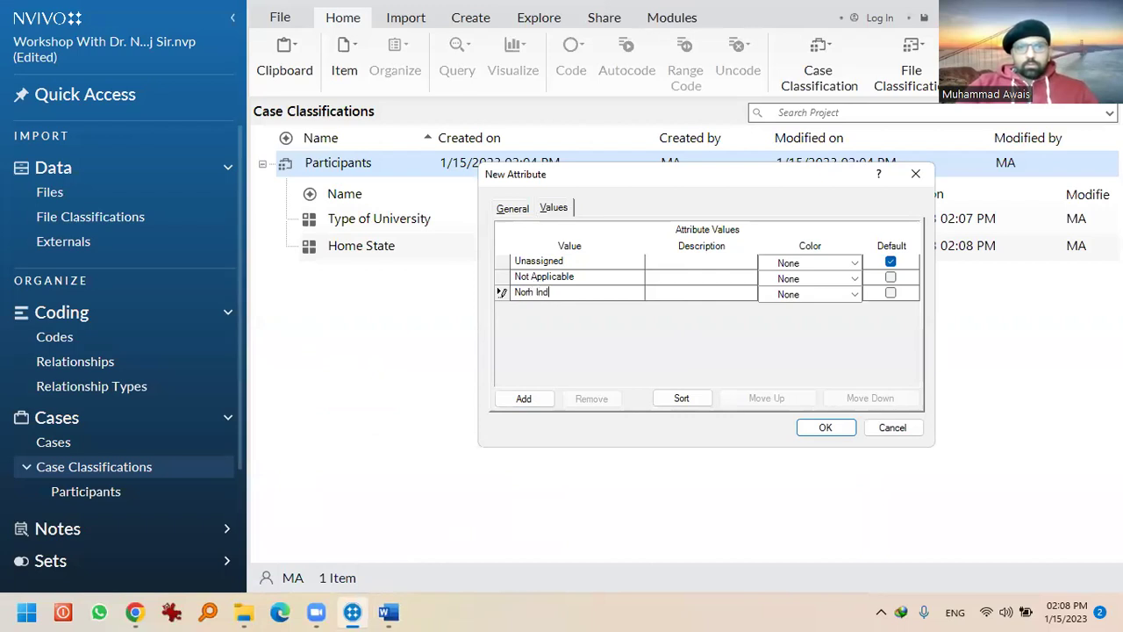
key(BackSpace)
key(BackSpace)
key(BackSpace)
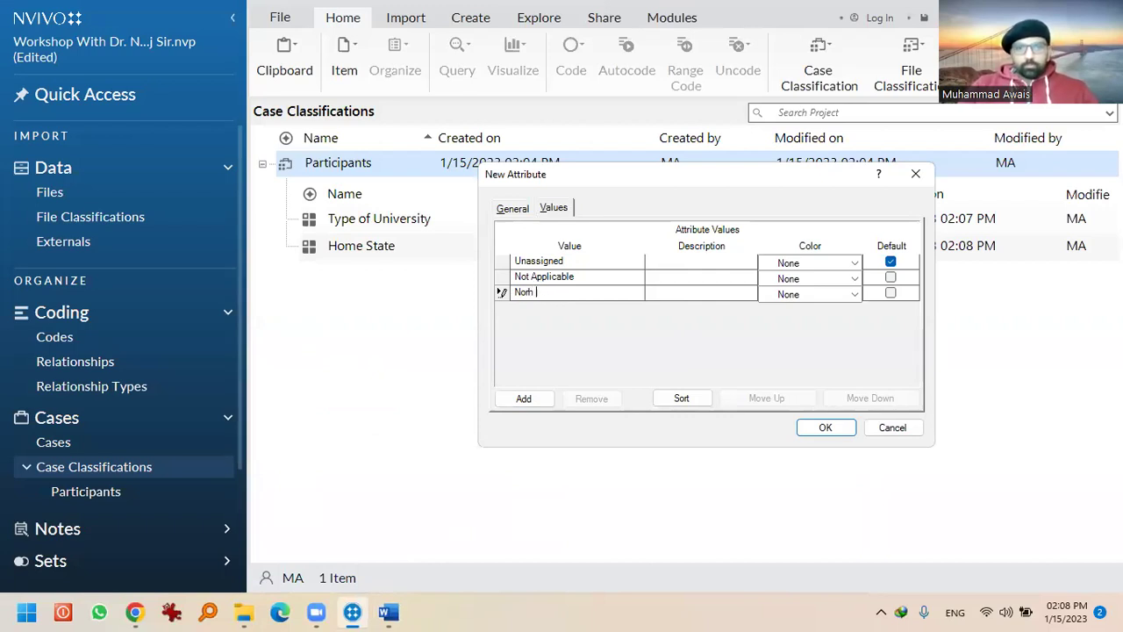
key(BackSpace)
key(BackSpace)
text(th India)
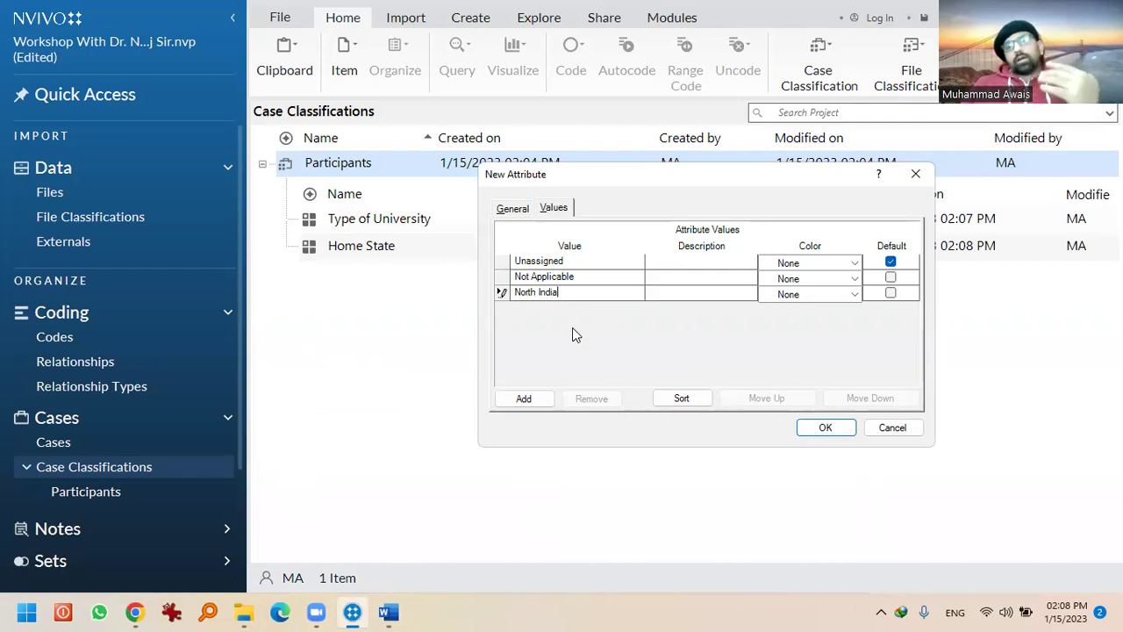
Add the region values South India, East India and West India, following the options in 1.docx
click(524, 399)
click(391, 611)
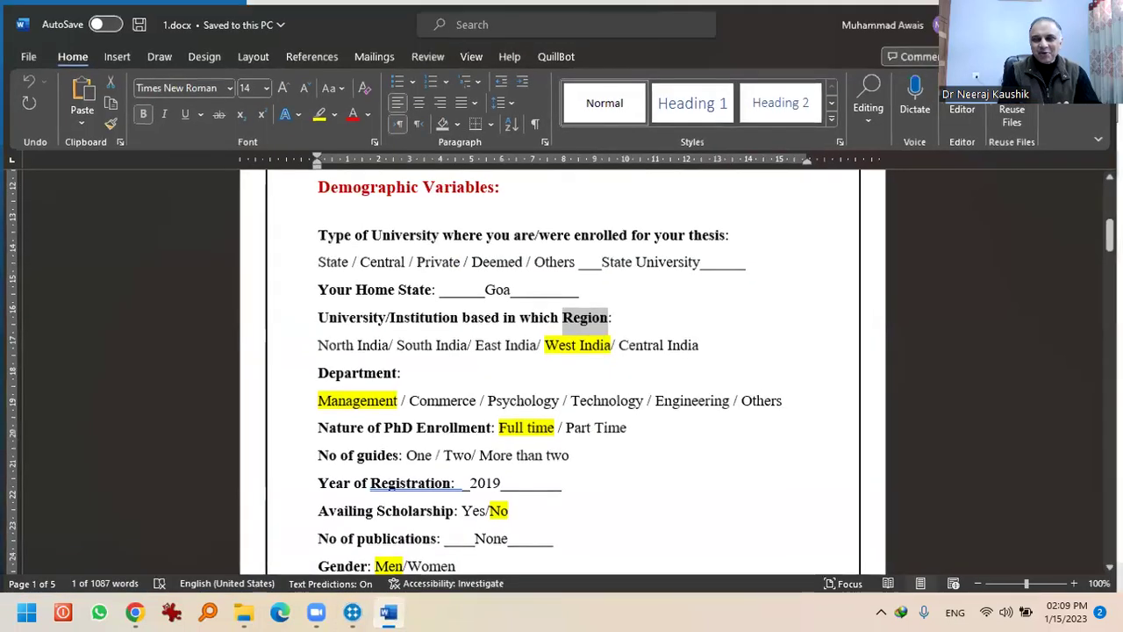
click(391, 612)
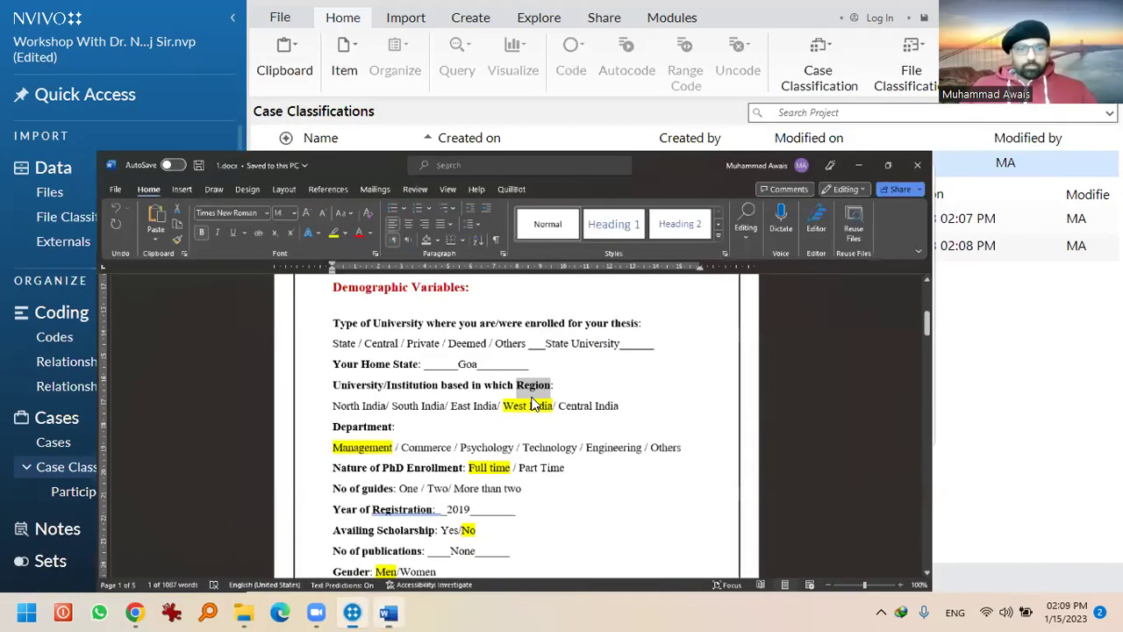
key(alt+Tab)
text(India)
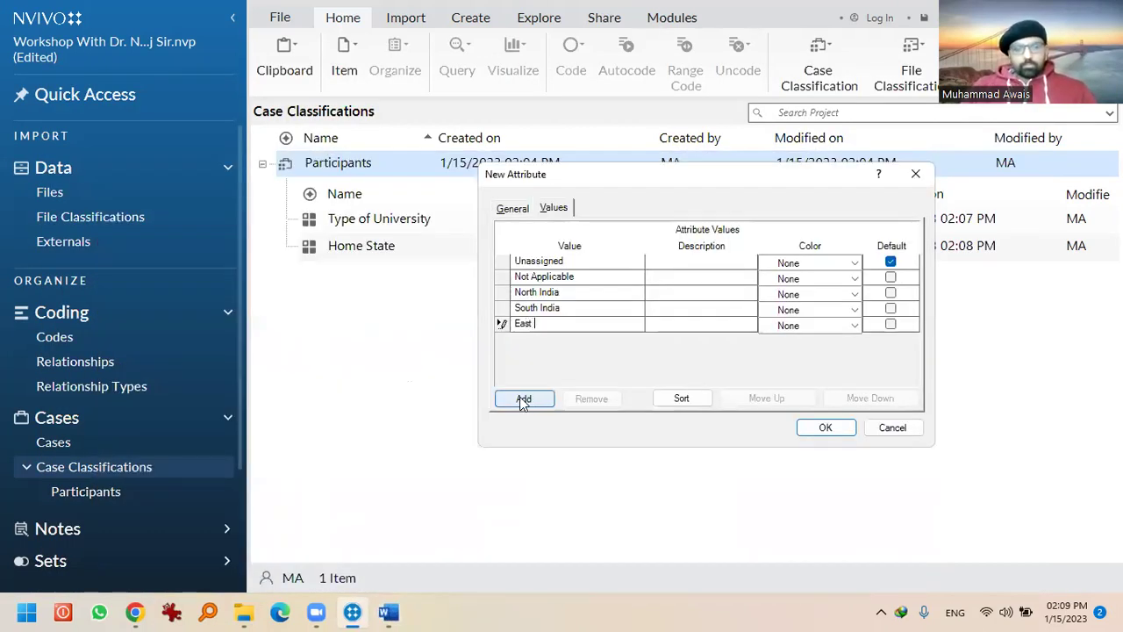
click(509, 400)
text(We)
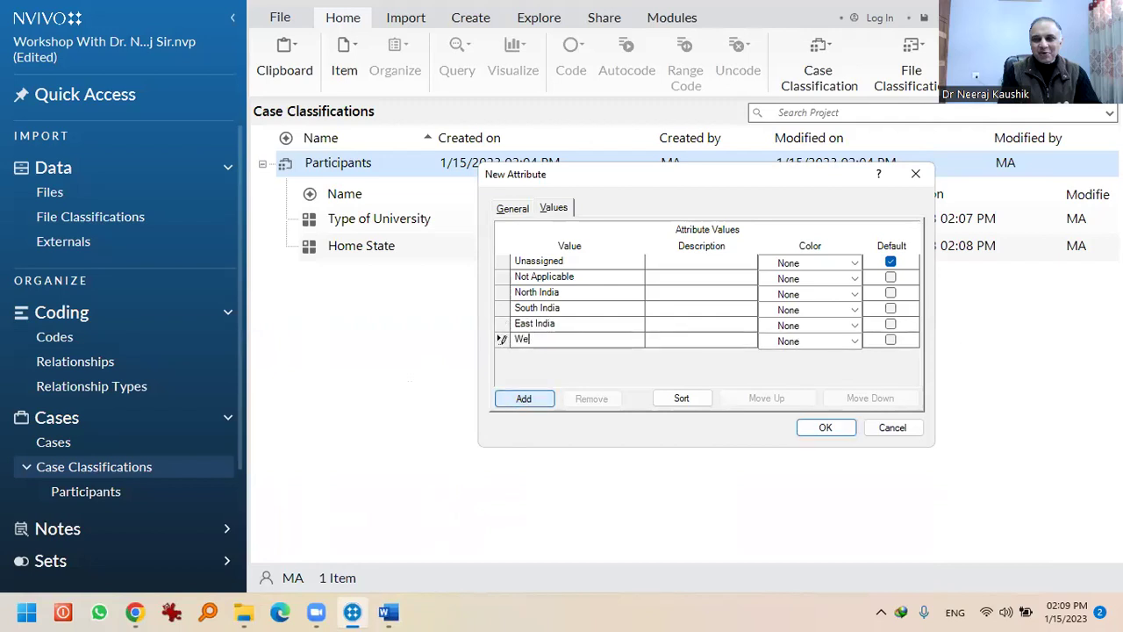
text(st India)
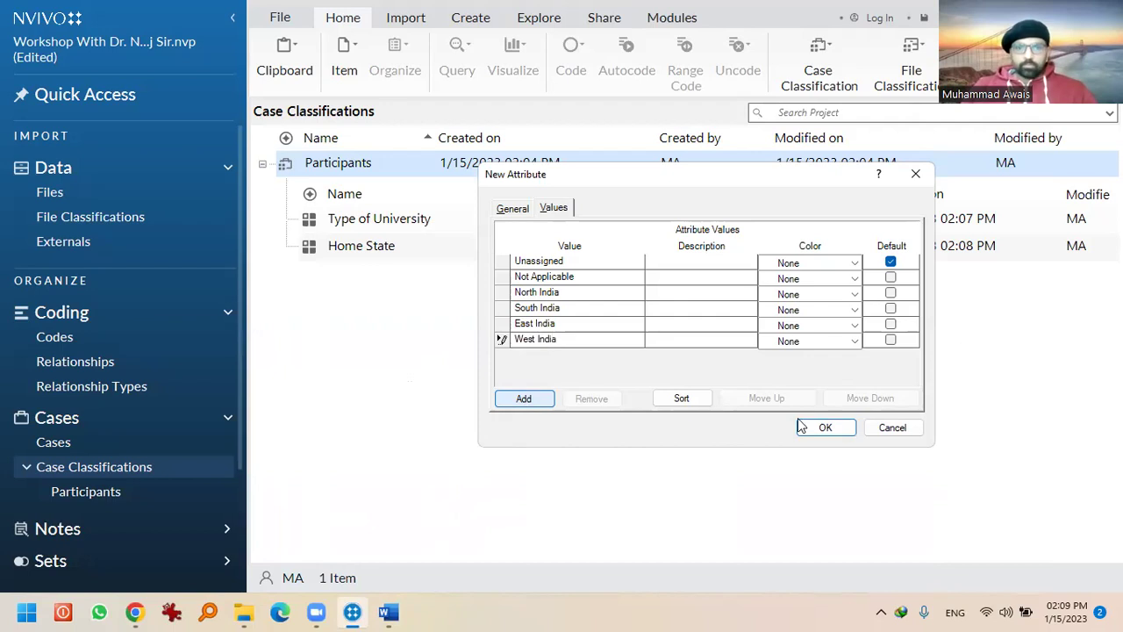
Consult 1.docx again, add Central as the last region value and save the Region attribute
click(407, 612)
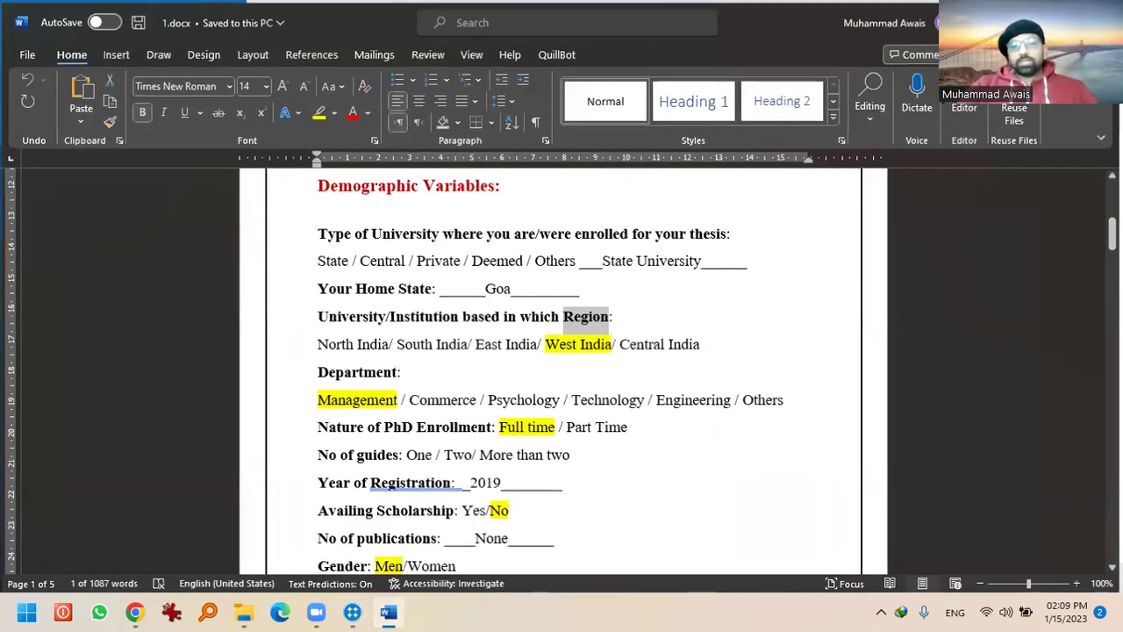
key(alt+Tab)
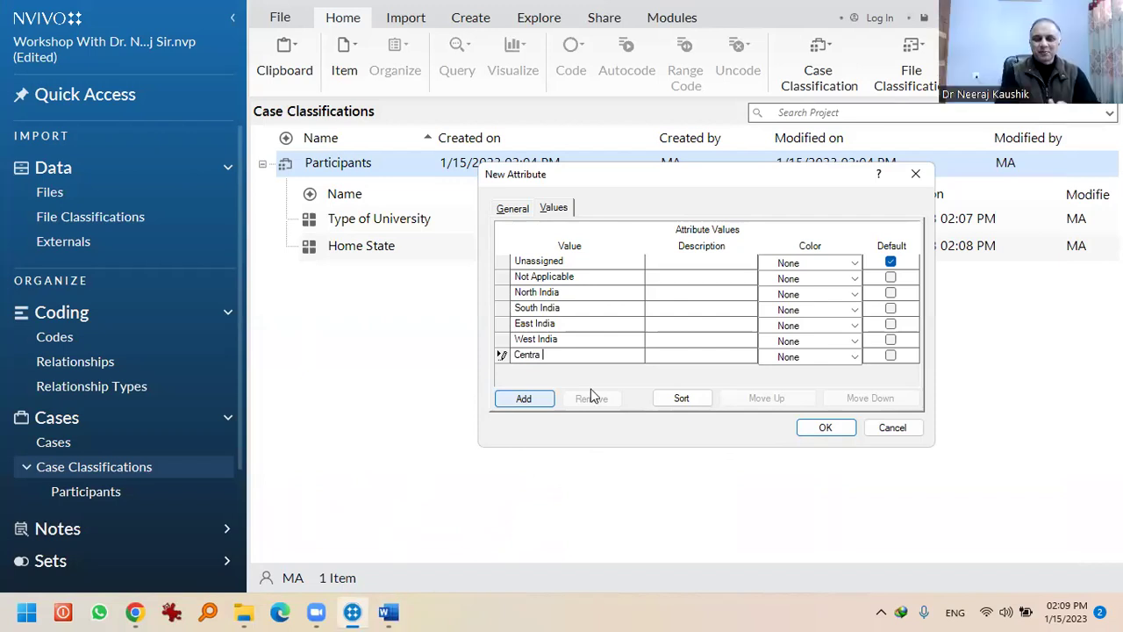
key(BackSpace)
text(l)
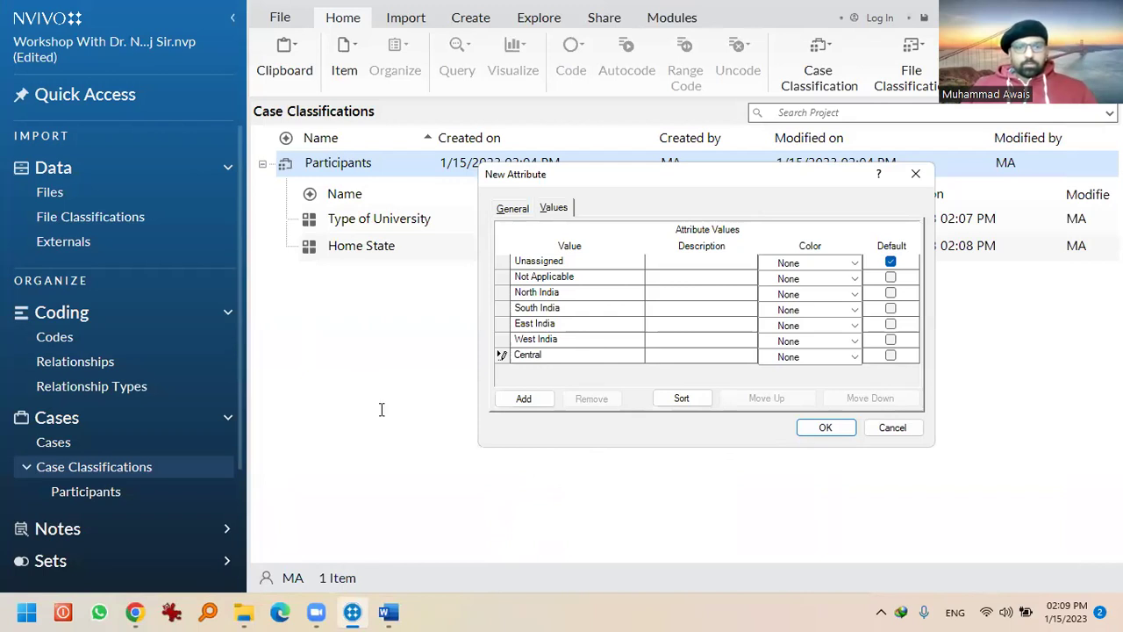
click(388, 612)
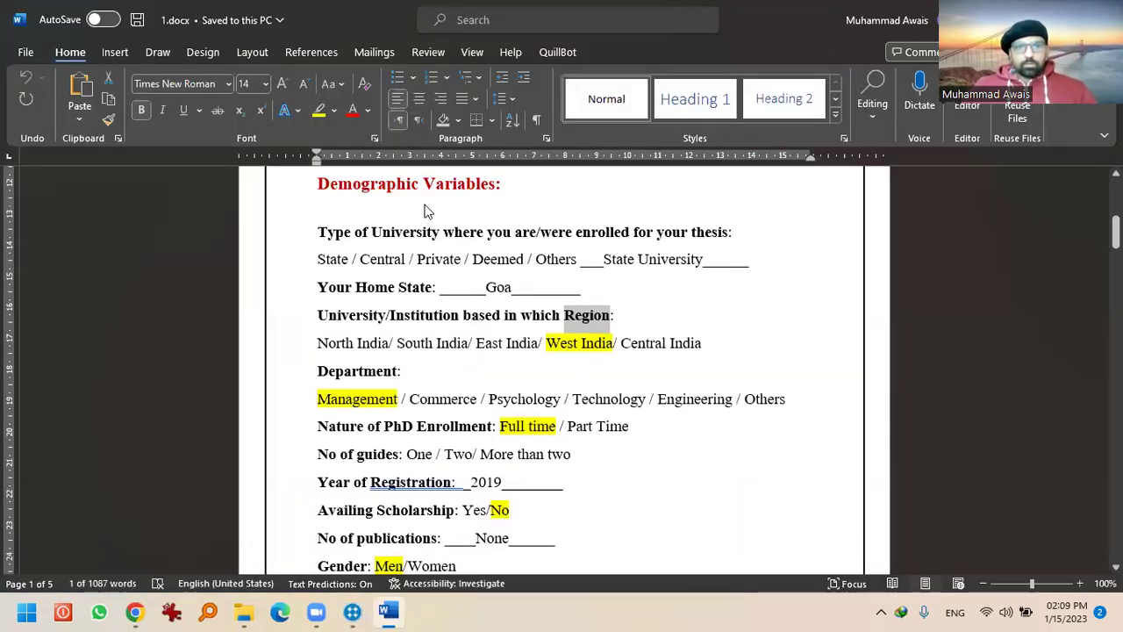
key(alt+Tab)
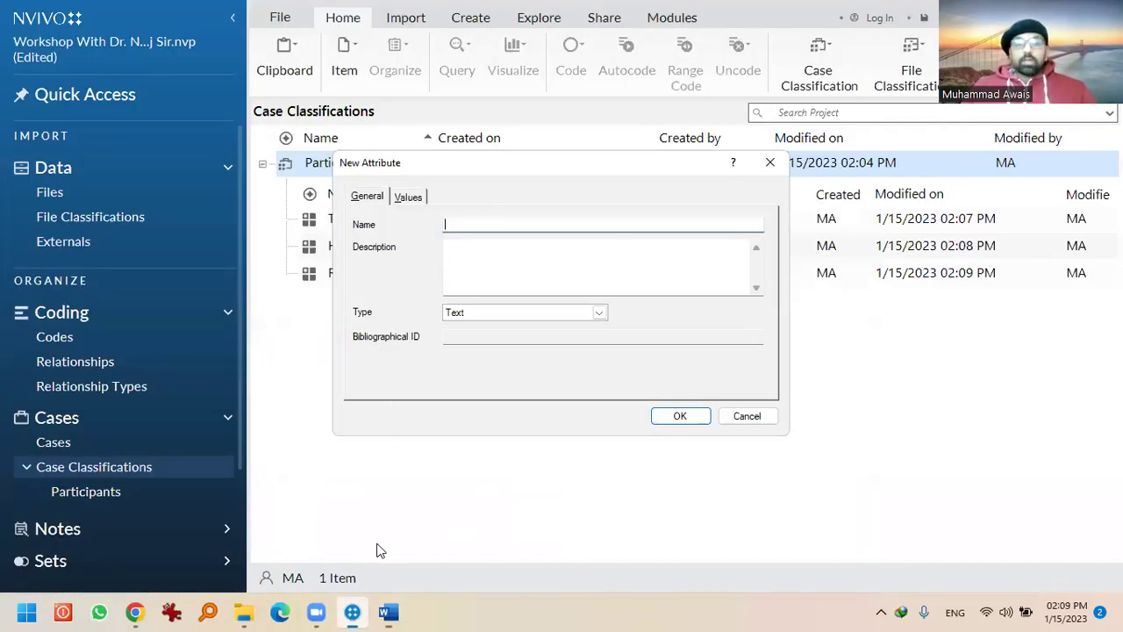
key(ctrl+Tab)
key(alt+a)
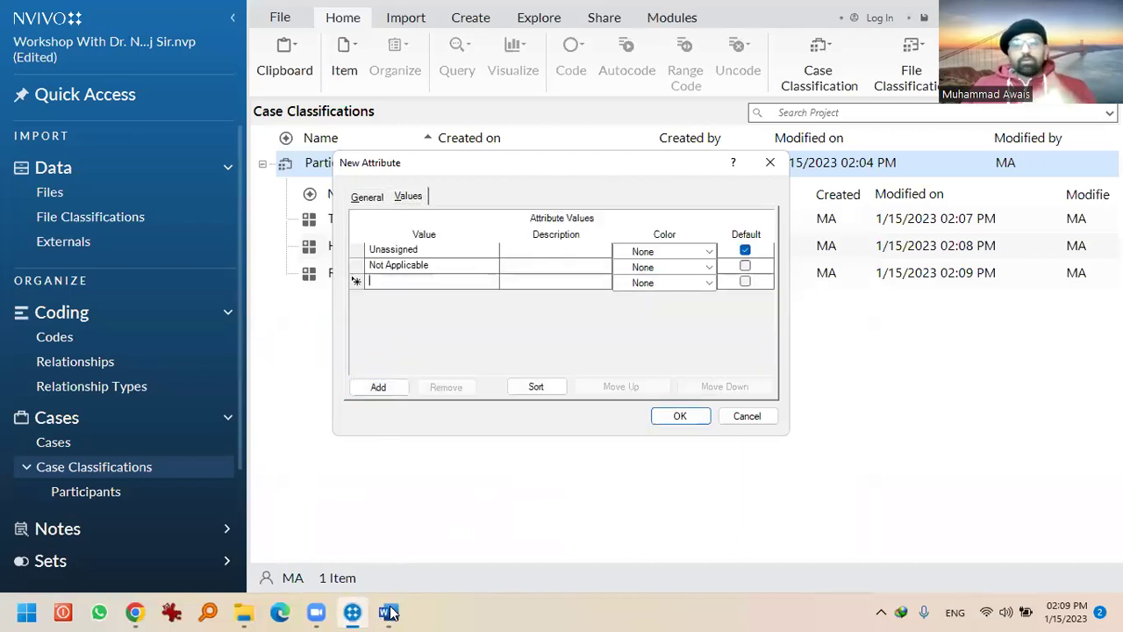
mouse_move(391, 612)
click(377, 524)
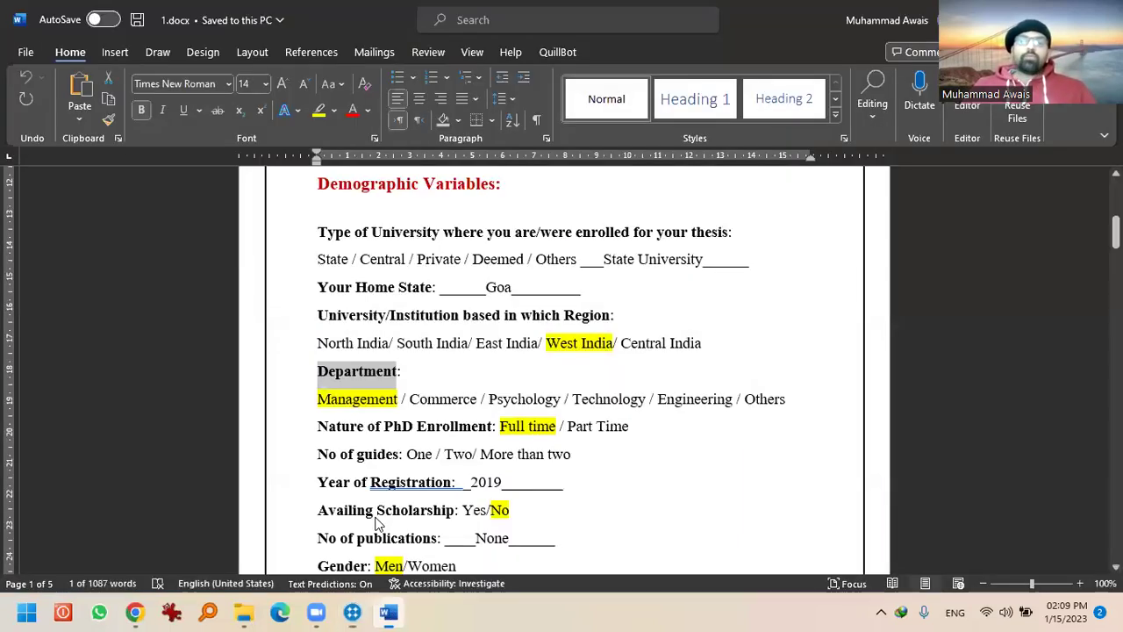
key(alt+Tab)
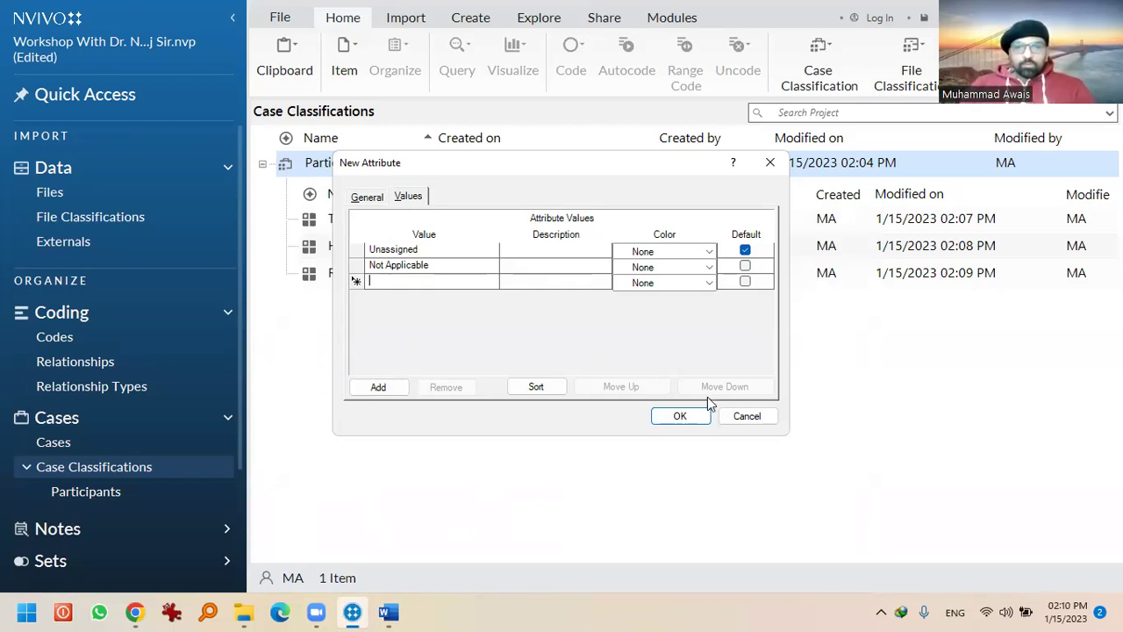
key(Escape)
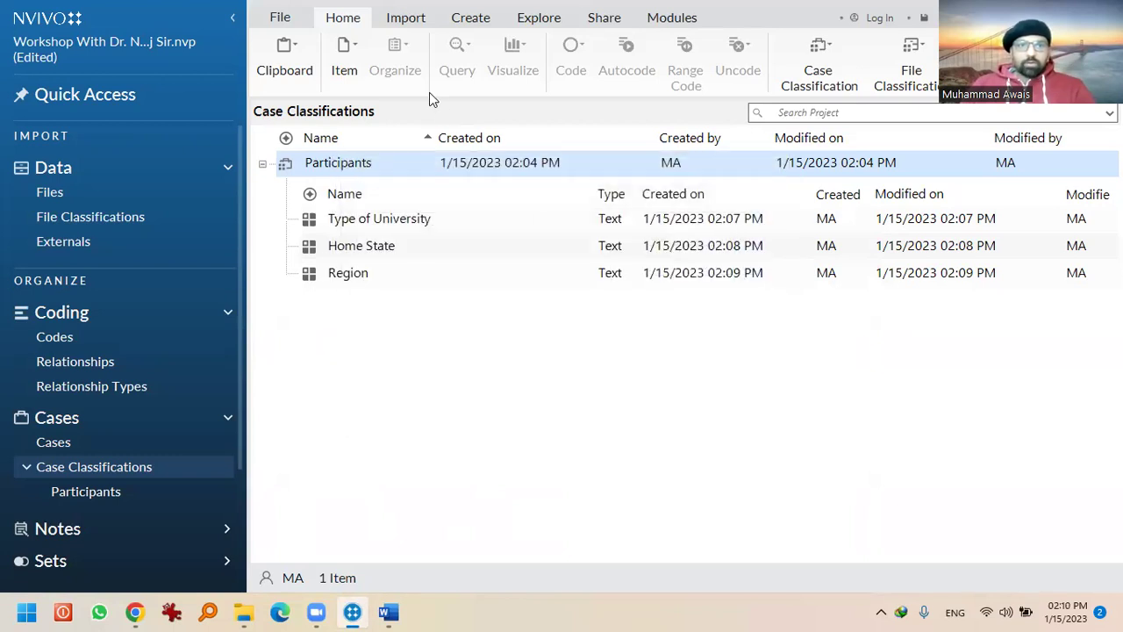
Look over the import options for classification sheets and for surveys from an Excel spreadsheet
scroll(429, 92, down, 1)
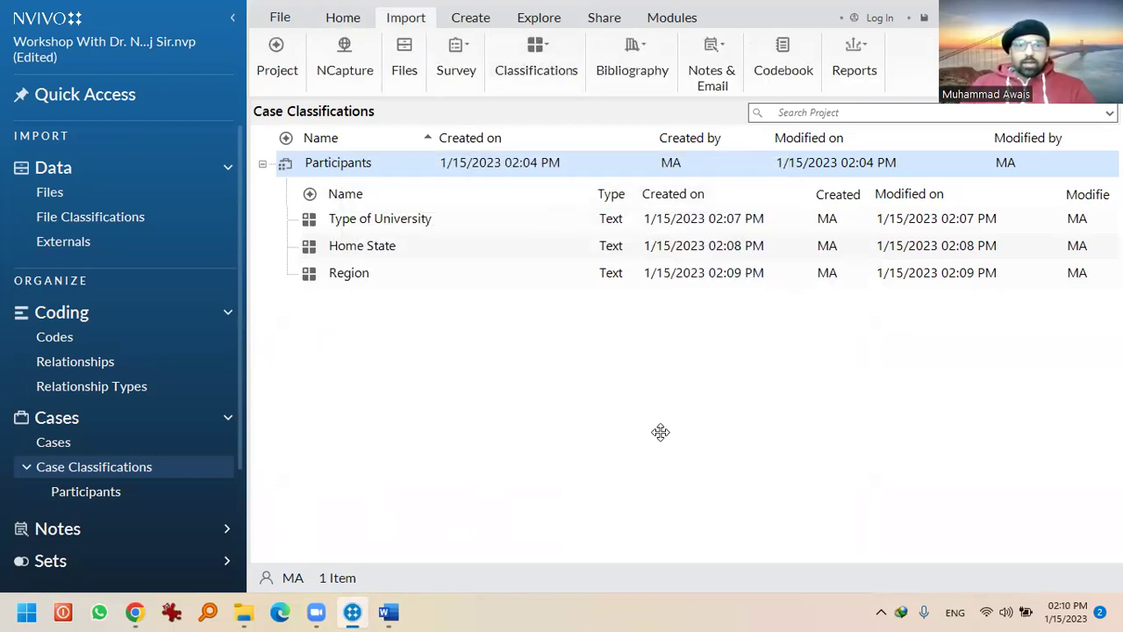
click(534, 59)
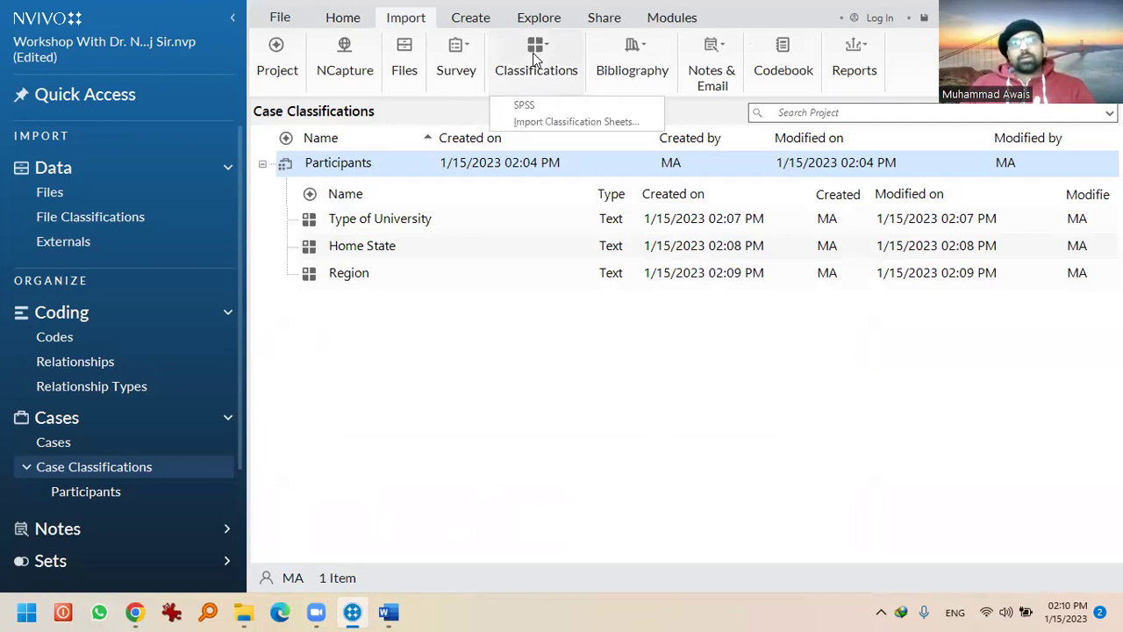
click(475, 74)
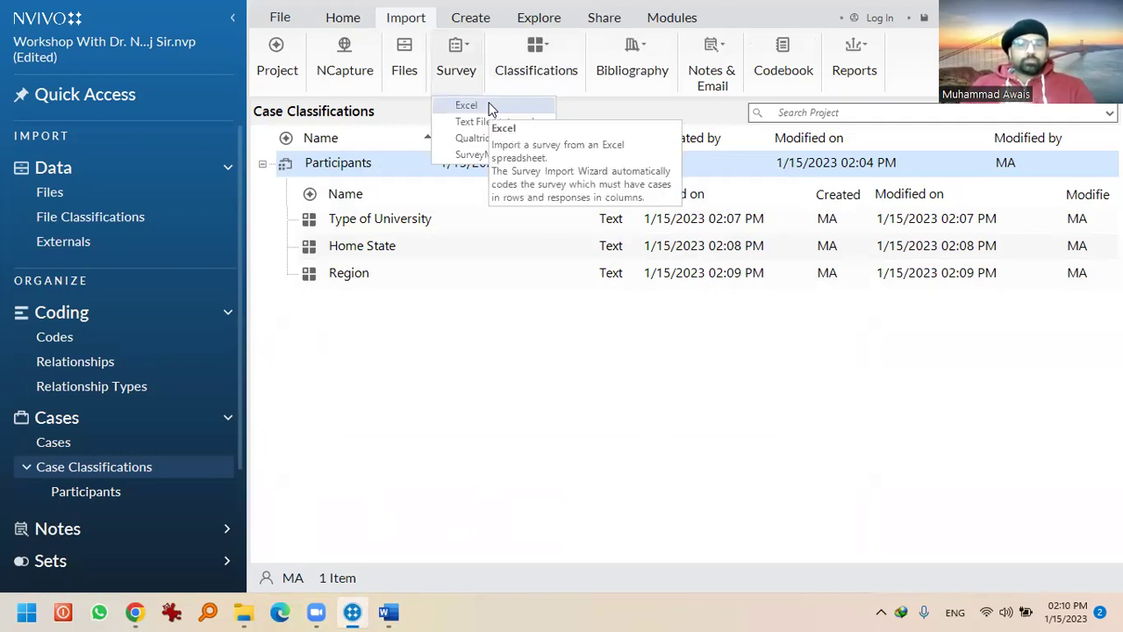
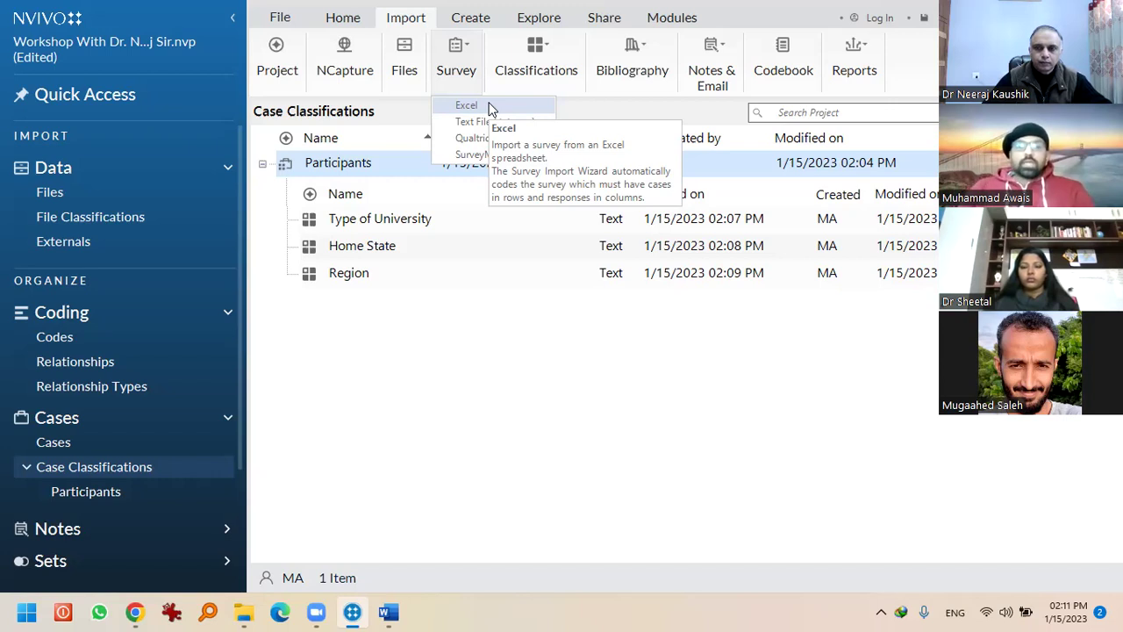
click(437, 336)
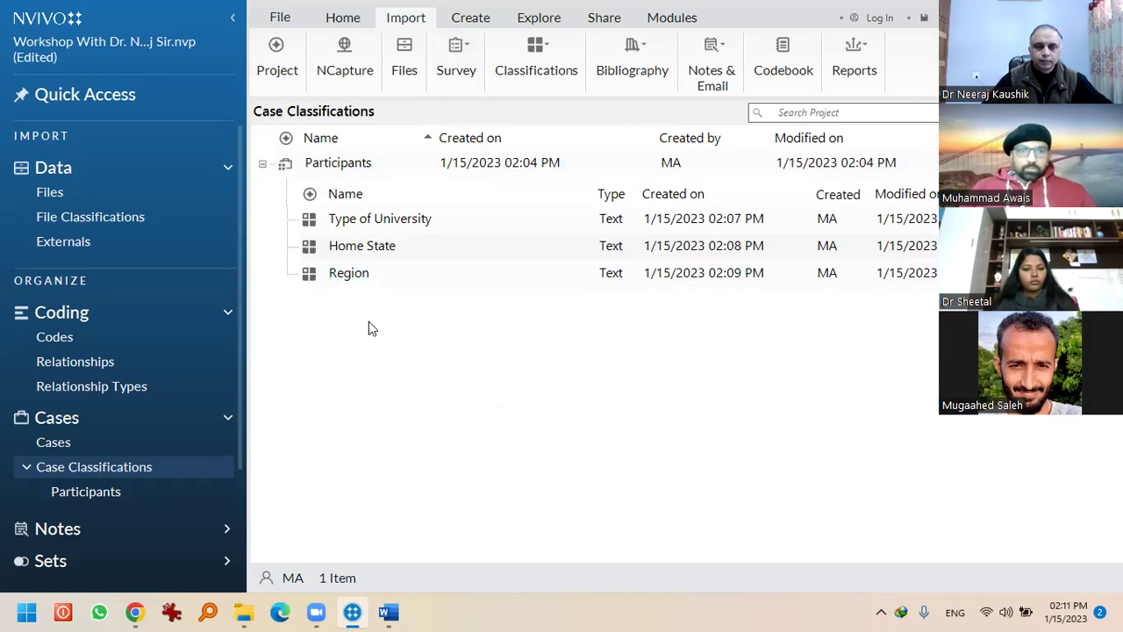
Review the value list in the Region attribute's properties and close it without changes
right_click(358, 279)
key(ctrl+shift+p)
key(ctrl+Tab)
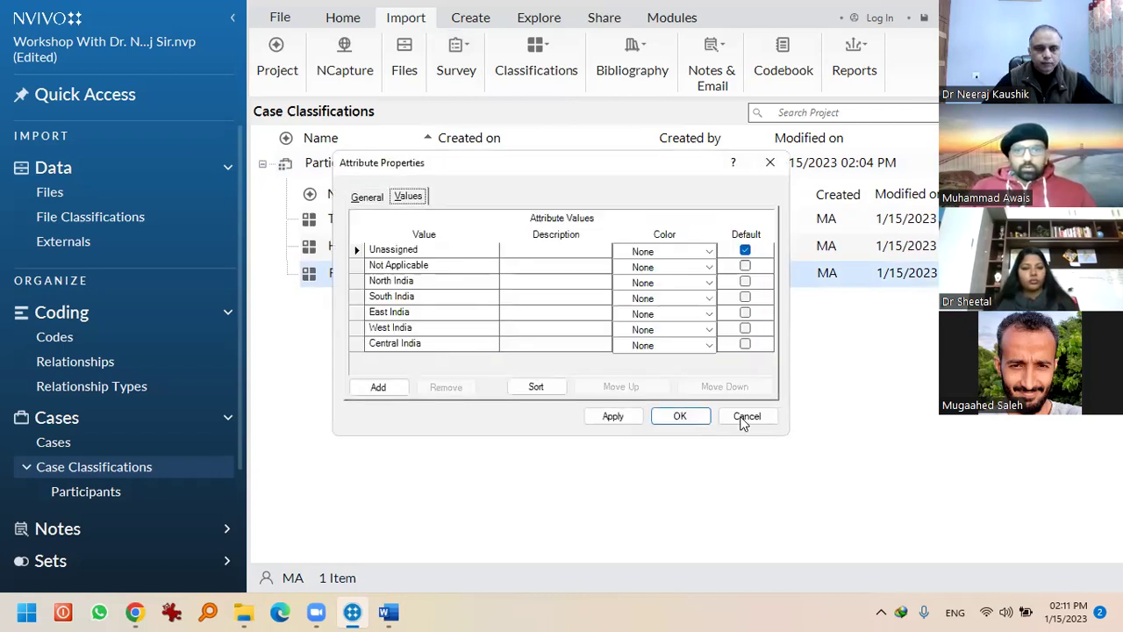
key(Escape)
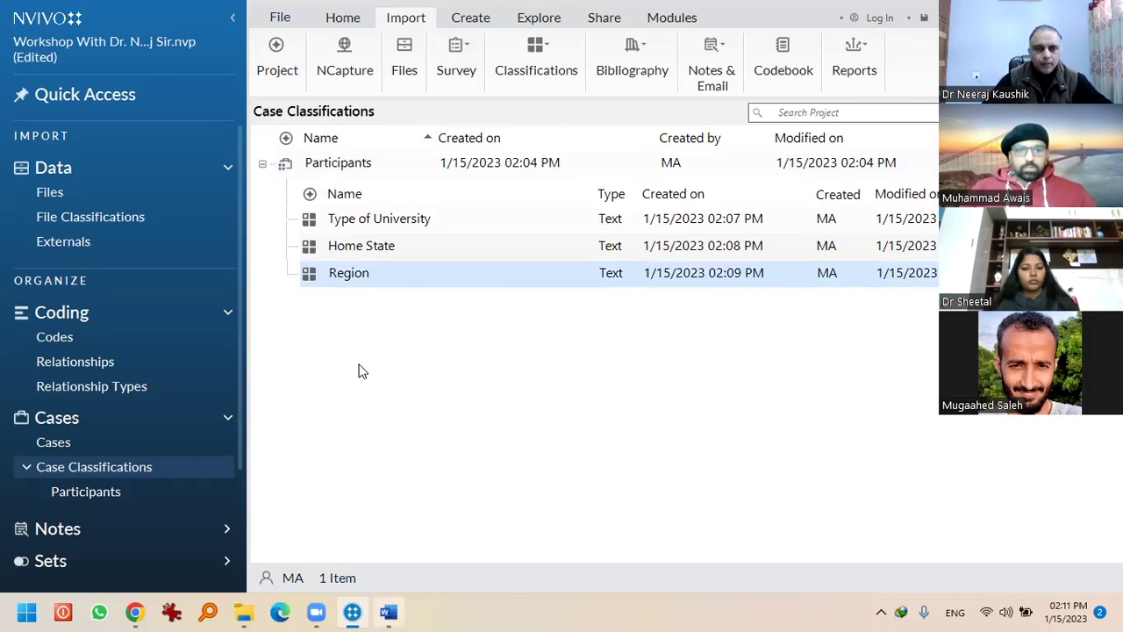
Check the next demographic variable in 1.docx and start a new attribute named Department under the Participants classification
key(alt+Tab)
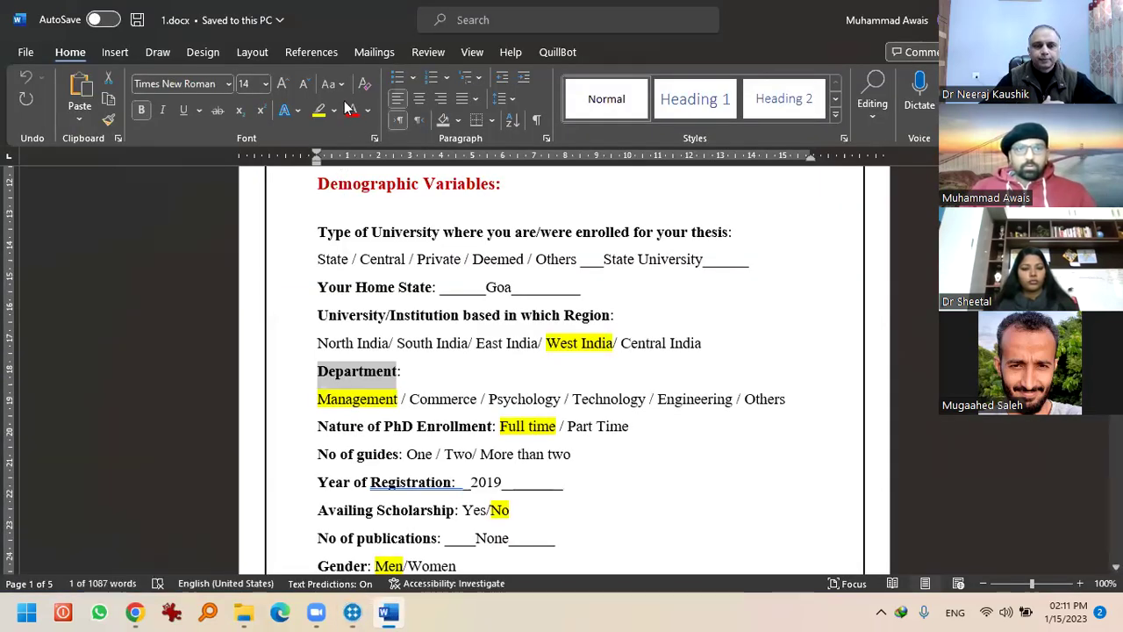
key(alt+Tab)
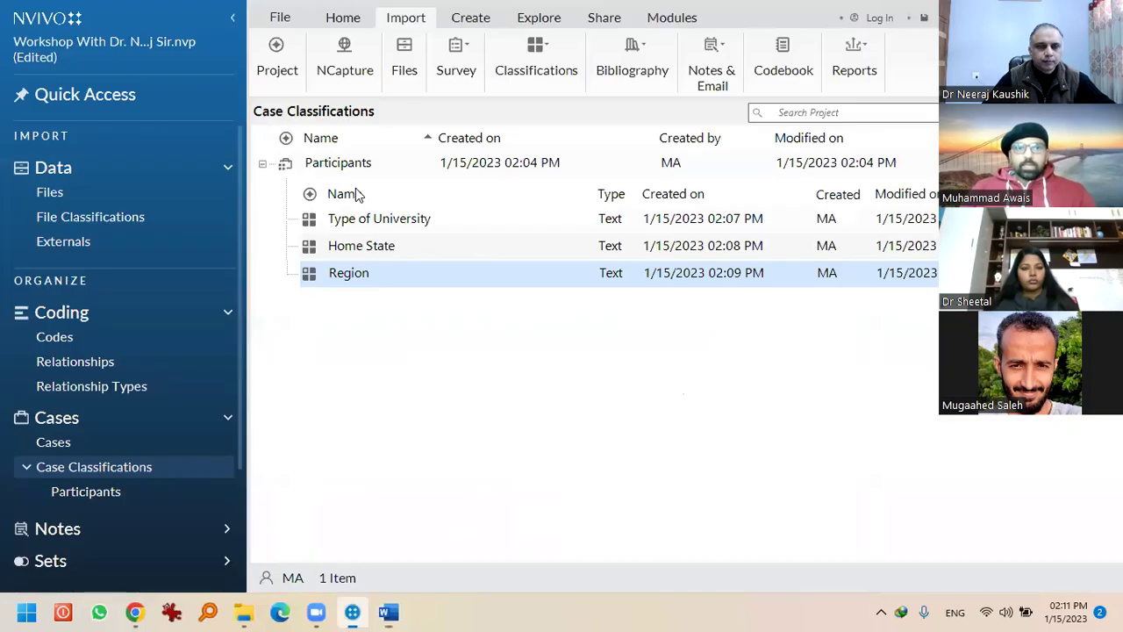
right_click(329, 165)
key(Down)
key(Down)
key(Return)
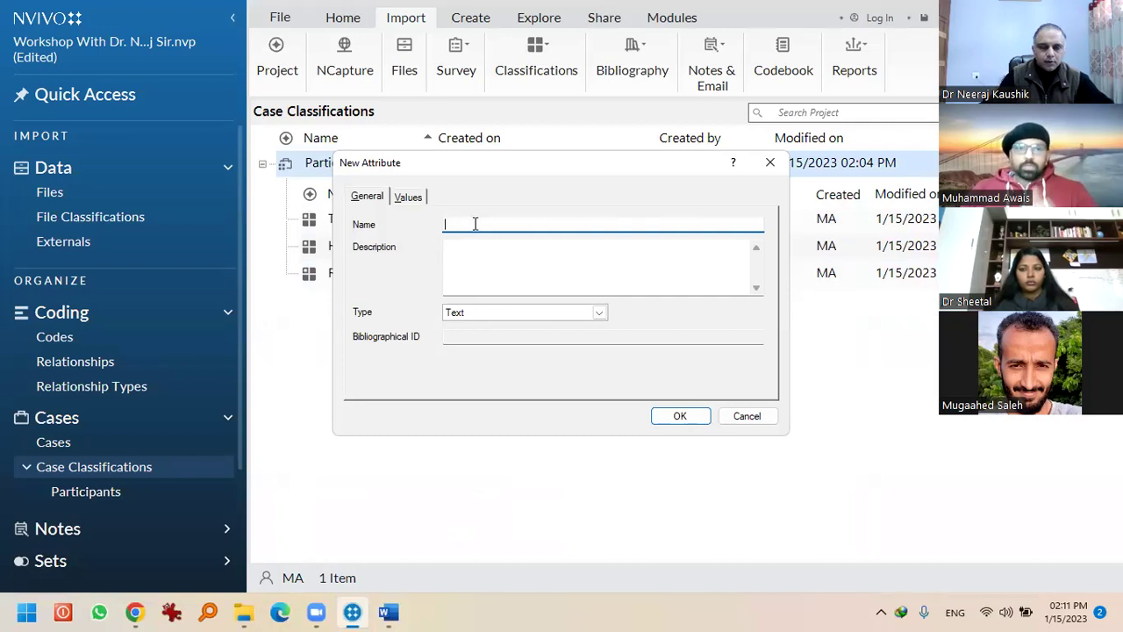
text(Department)
click(404, 196)
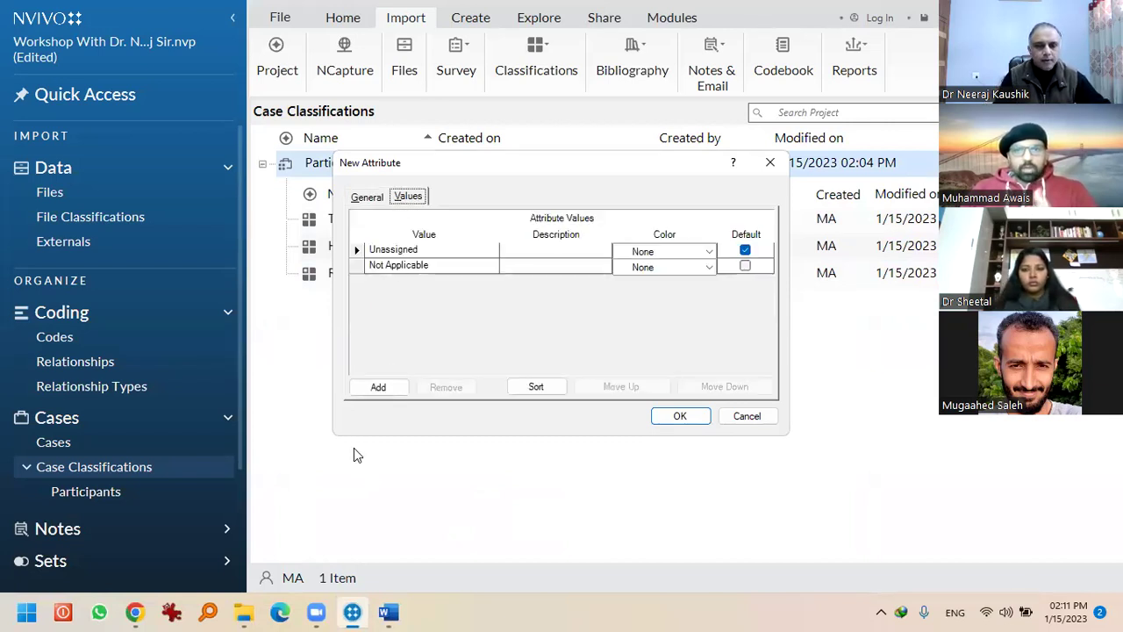
Consult the department options in 1.docx and enter Management as the Department attribute's first value
click(389, 613)
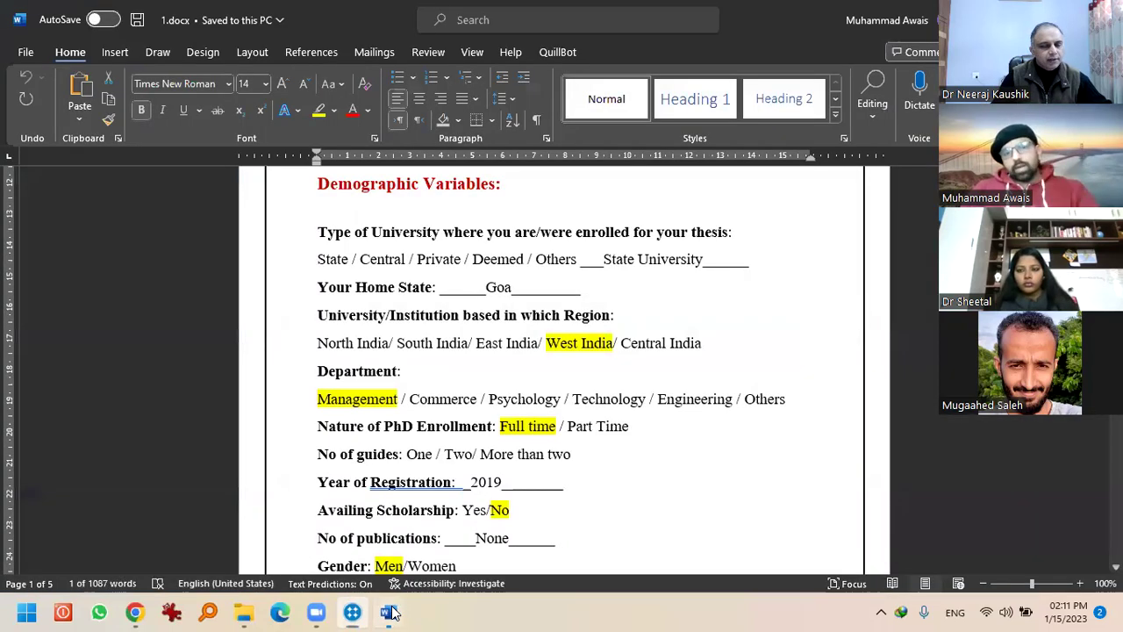
double_click(357, 371)
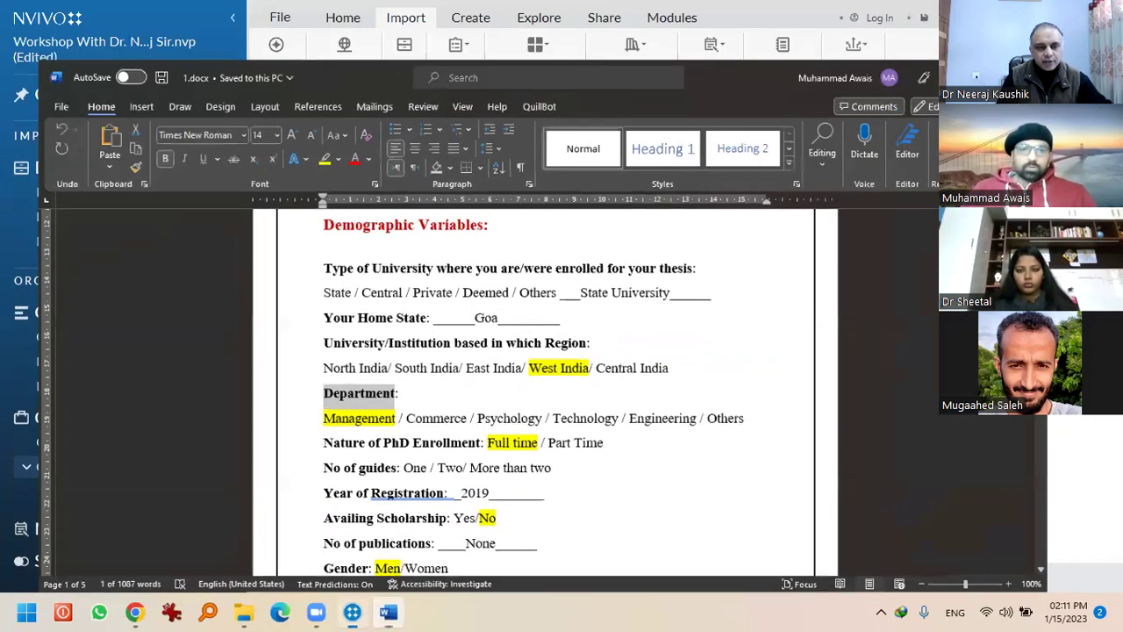
text(management)
key(BackSpace)
key(BackSpace)
key(BackSpace)
key(BackSpace)
key(BackSpace)
key(BackSpace)
key(BackSpace)
key(BackSpace)
key(BackSpace)
key(BackSpace)
text(Management)
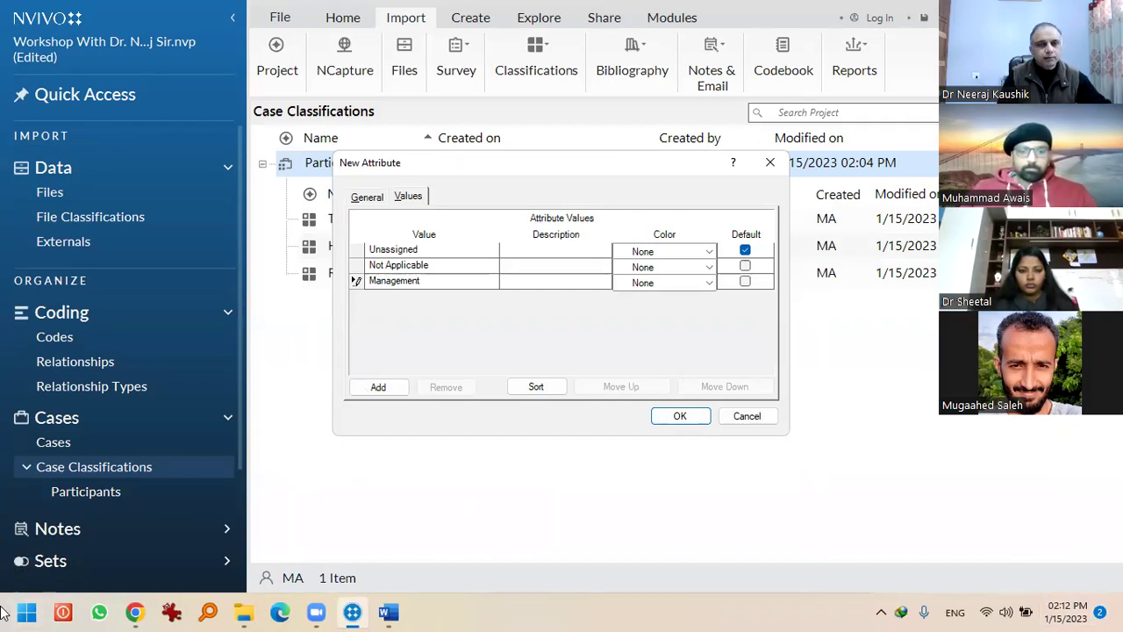
Add Commerce and Psychology as further values of the Department attribute
key(Tab)
key(space)
text(Commerce)
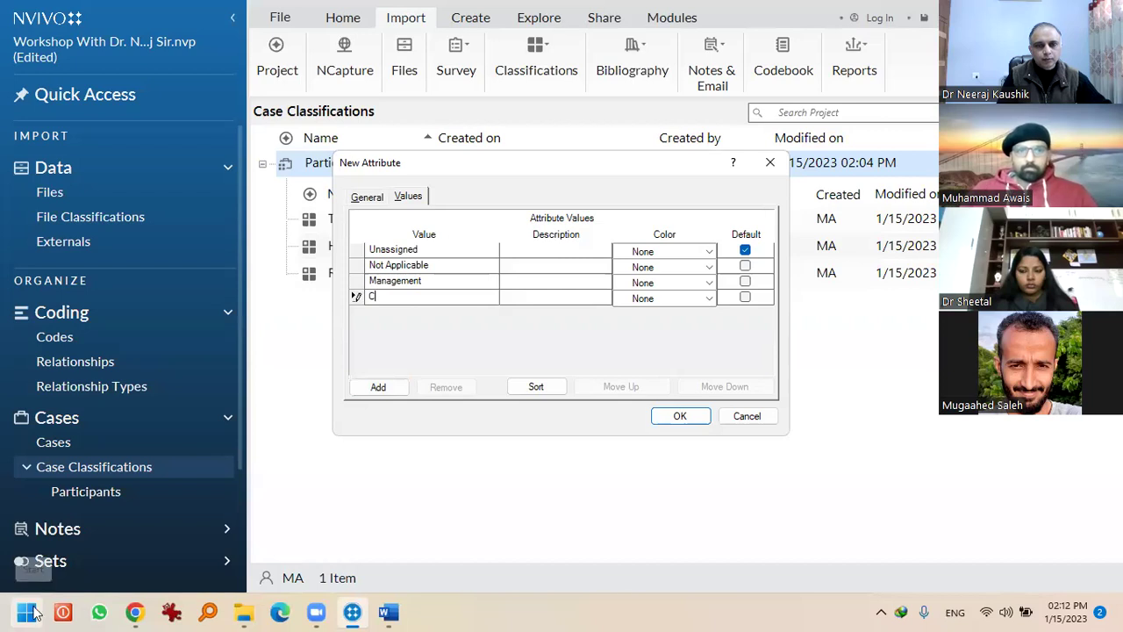
click(392, 389)
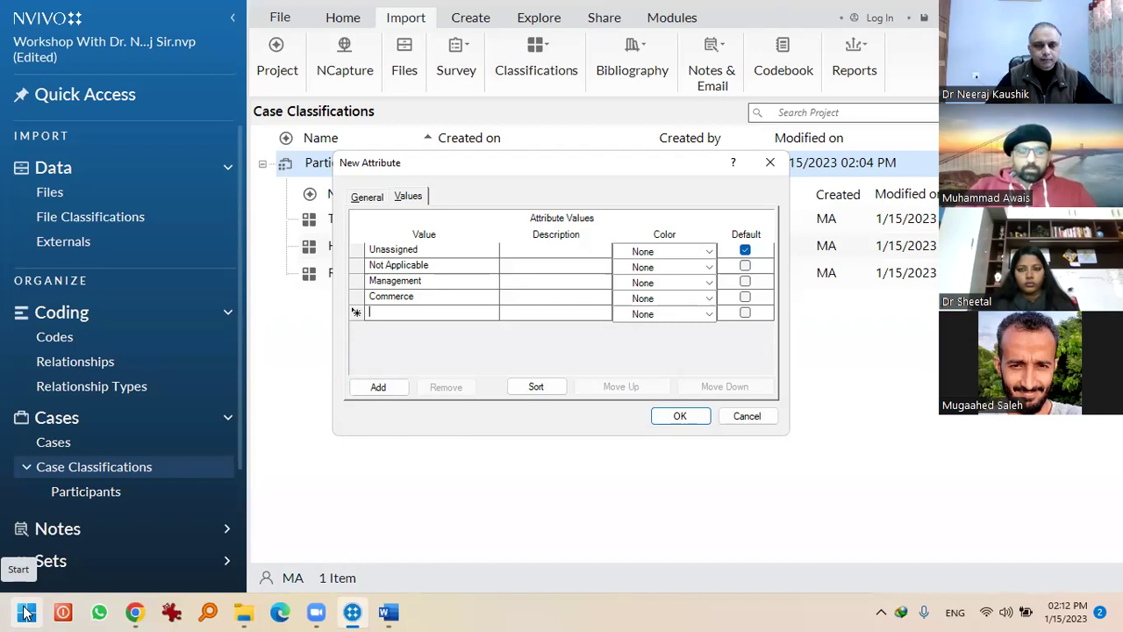
text(Ps)
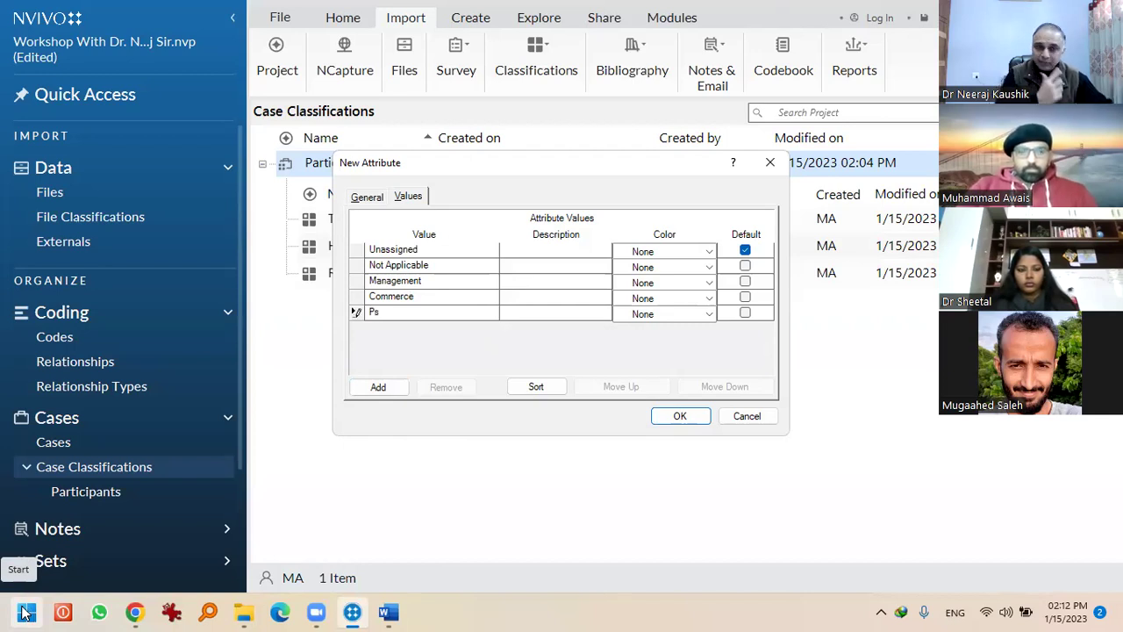
text(ychology)
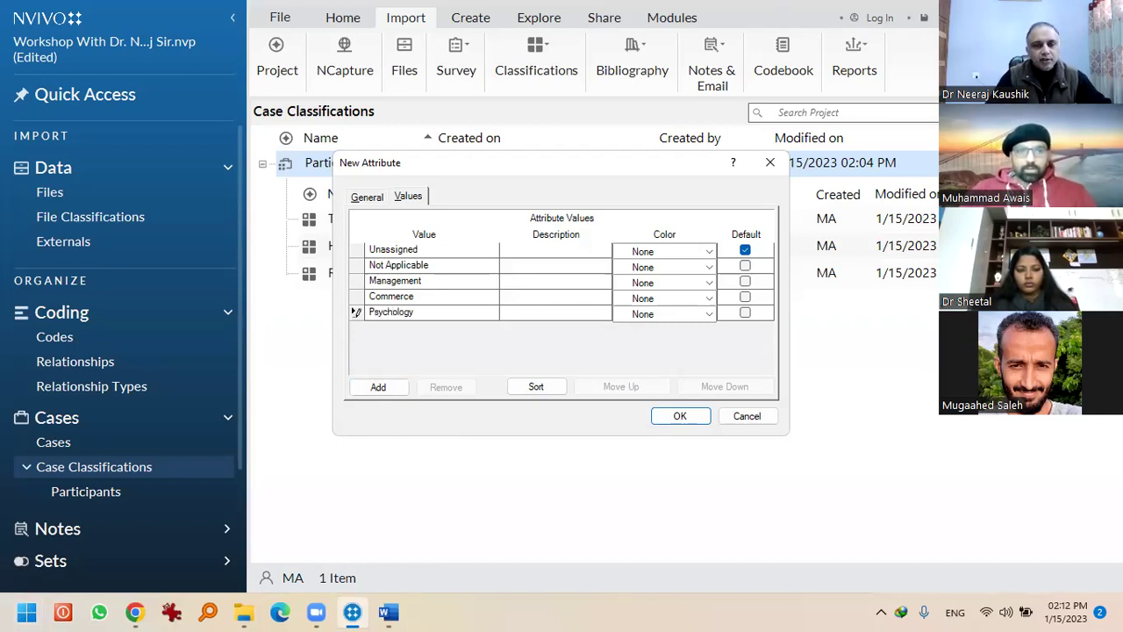
Add the values Technology, Engineering and Others, and save the Department attribute
click(380, 389)
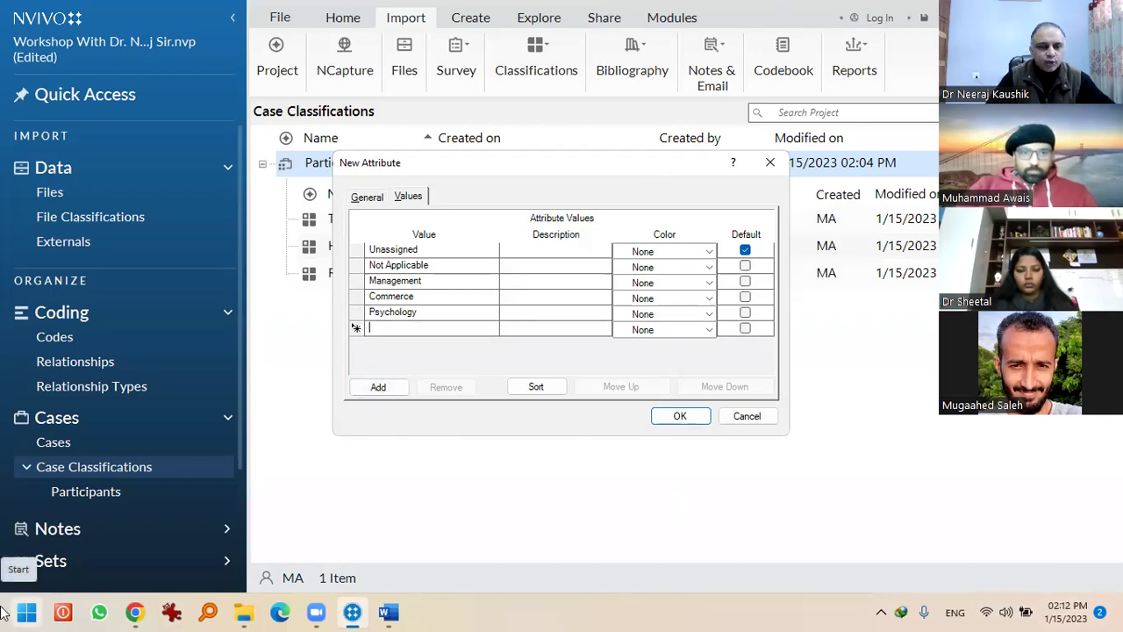
text(T)
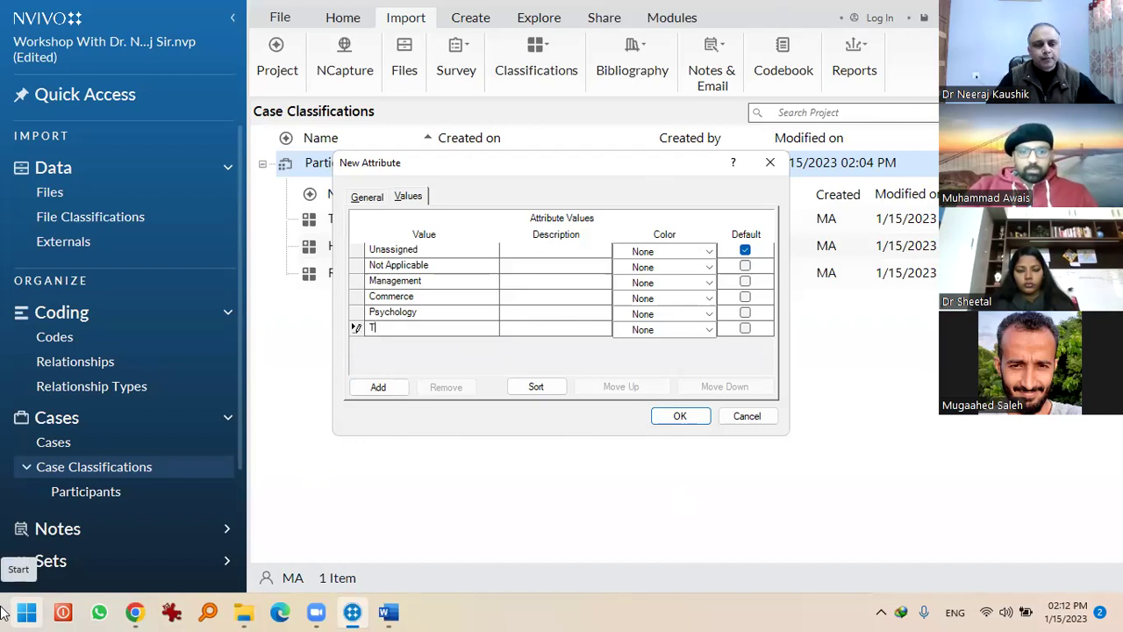
text(echnology)
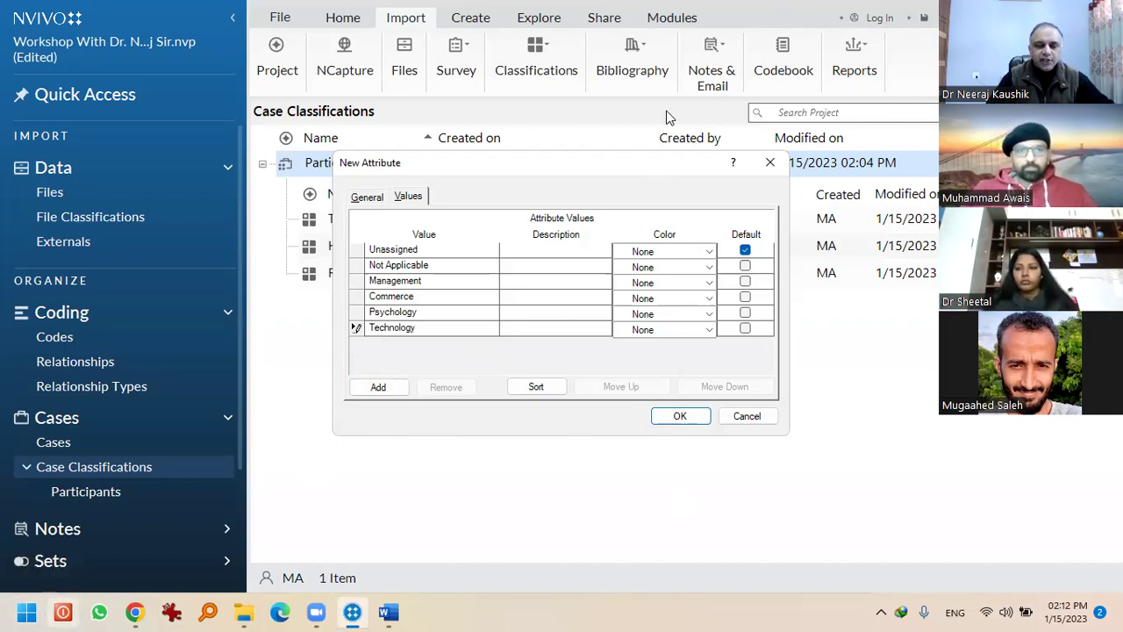
click(378, 387)
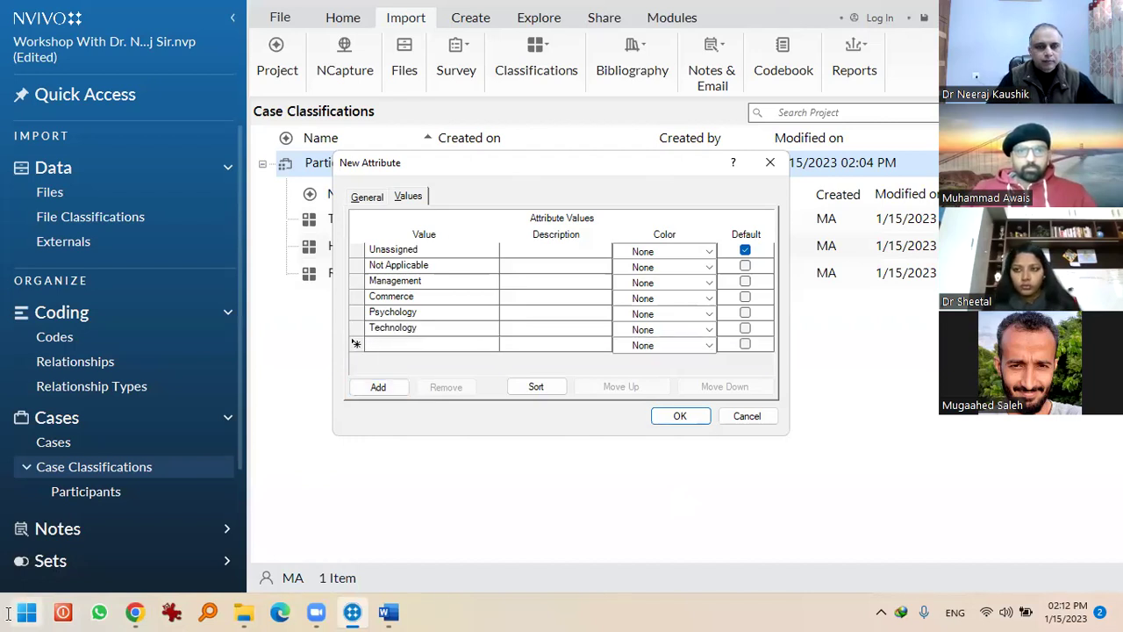
text(Engineering)
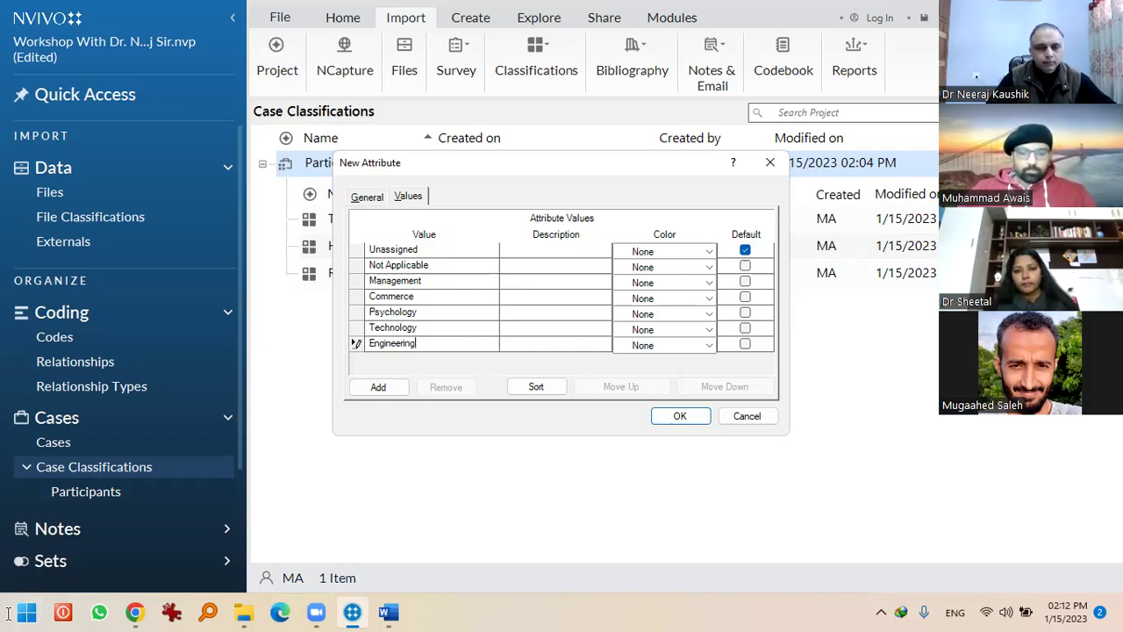
click(378, 387)
text(Others)
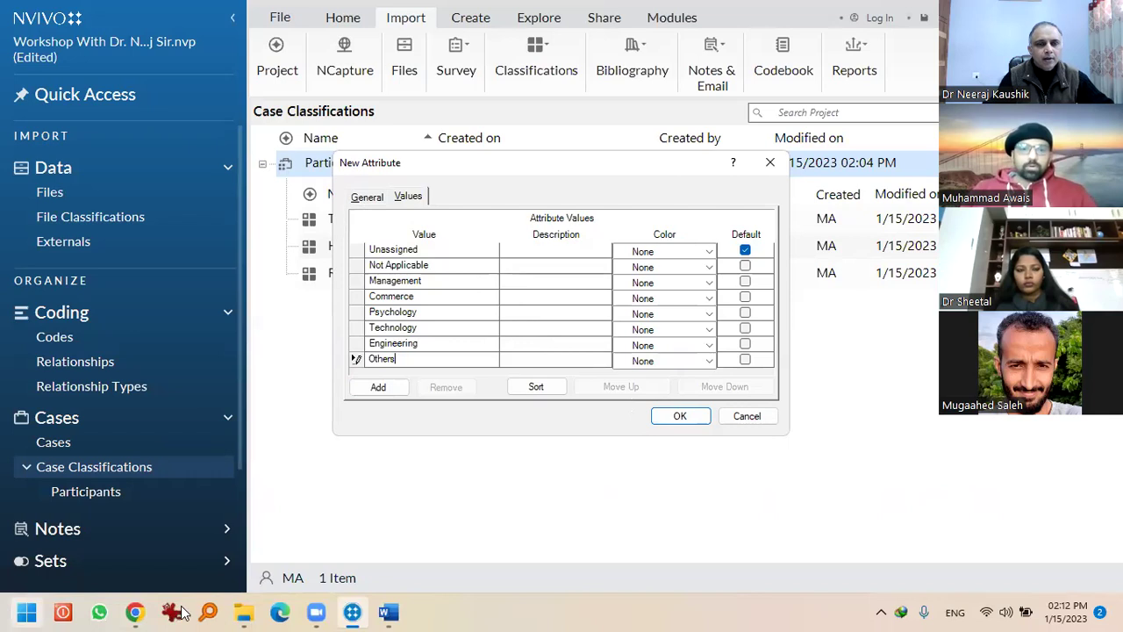
key(Return)
Create another Participants attribute and name it Nature of PhD Enrollment, following the wording in 1.docx
key(ctrl+shift+n)
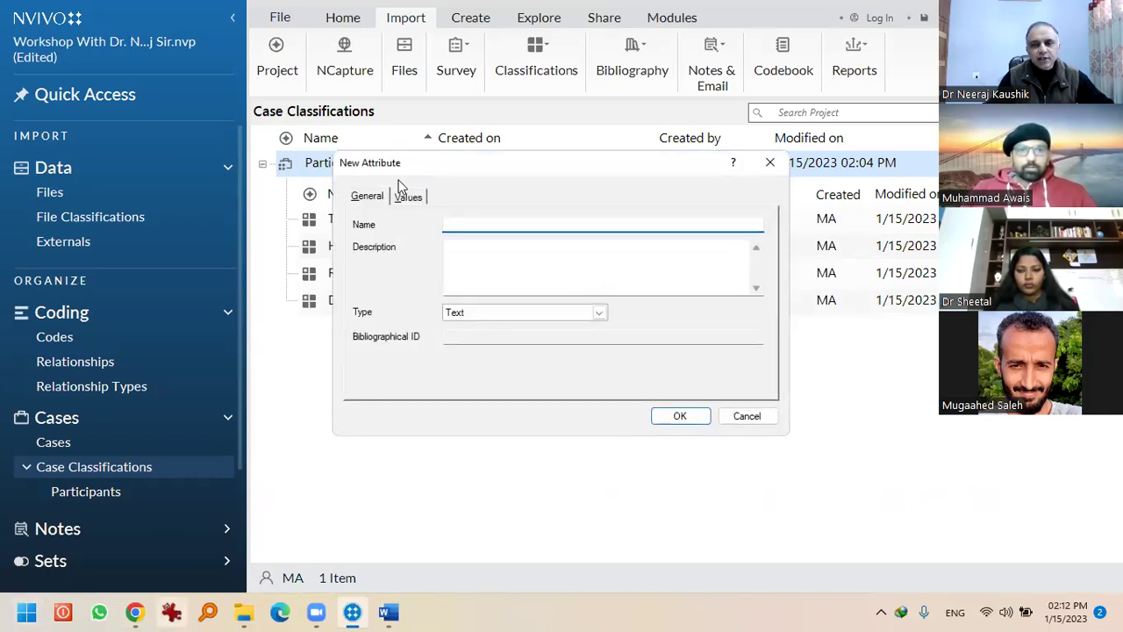
key(alt+Tab)
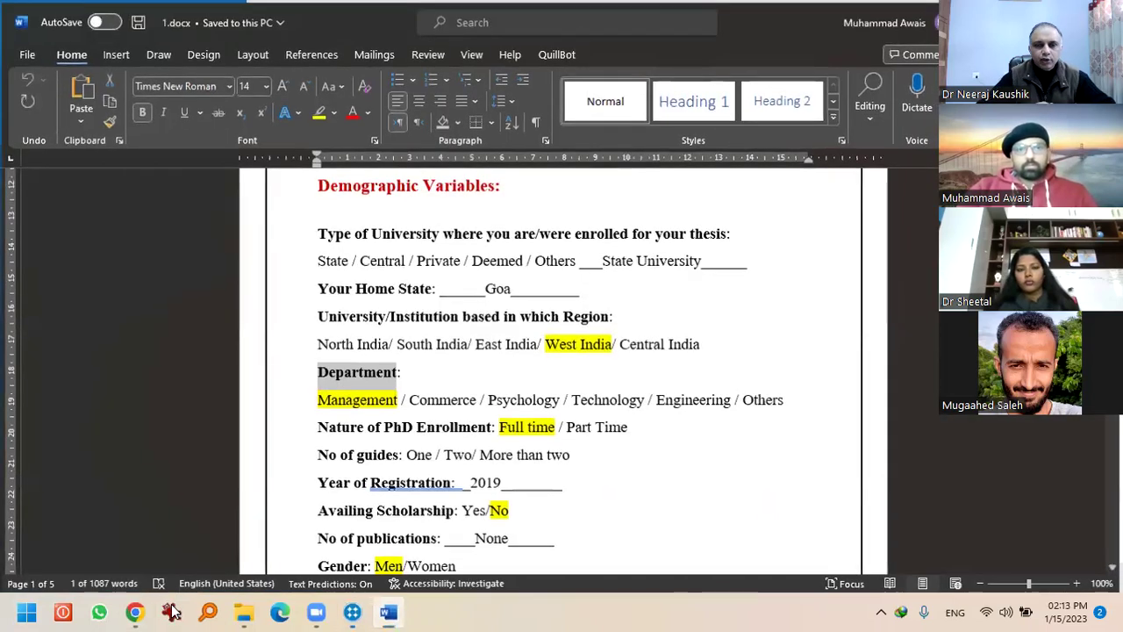
click(169, 612)
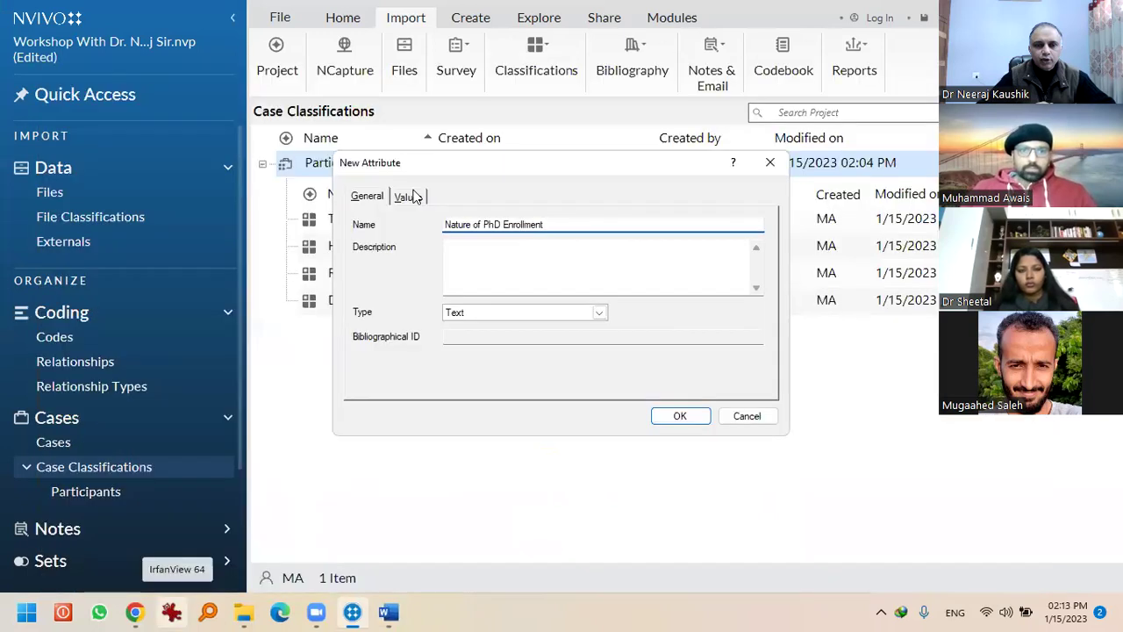
Add the values Full Time and Part Time to the Nature of PhD Enrollment attribute and save it
key(ctrl+Tab)
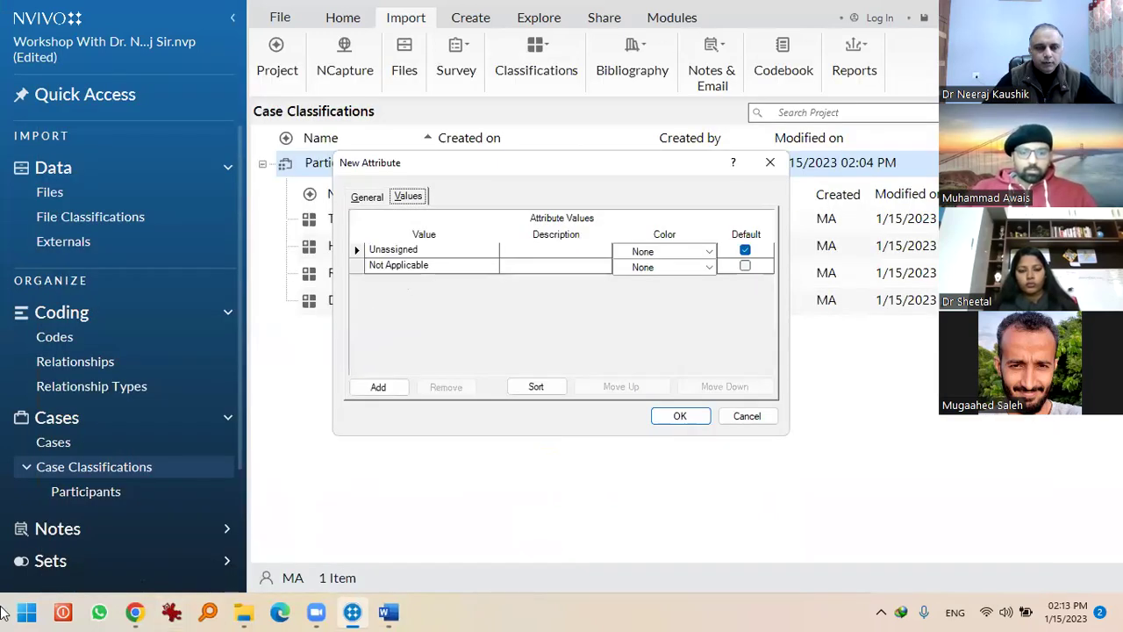
key(alt+a)
text(FULL t)
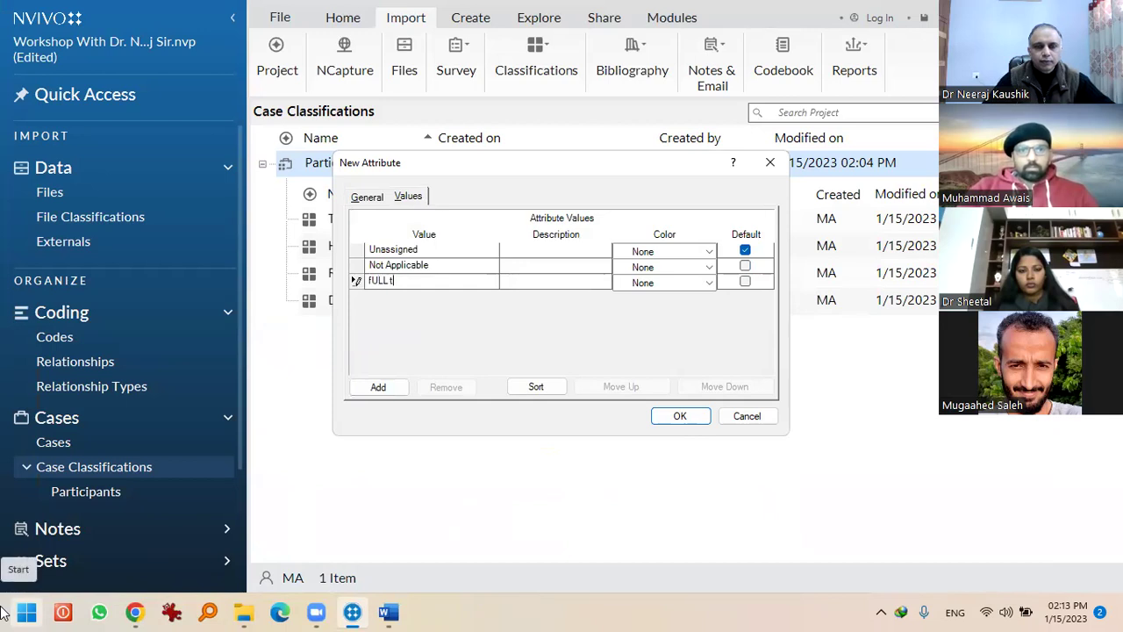
key(BackSpace)
text(ll Time)
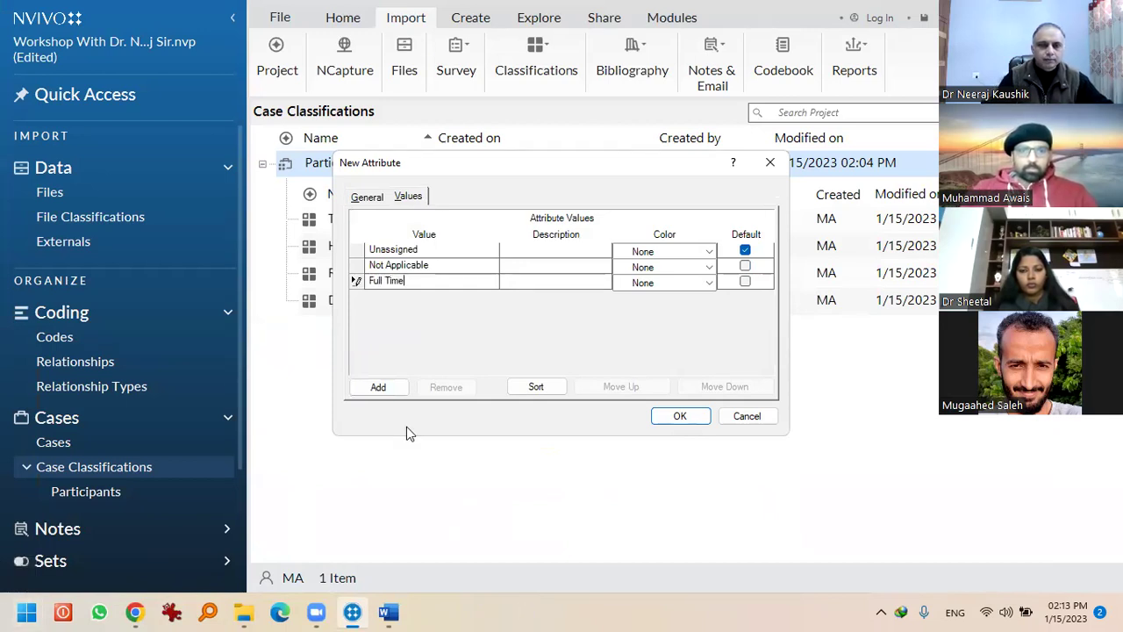
key(Return)
text(Part Time)
click(693, 377)
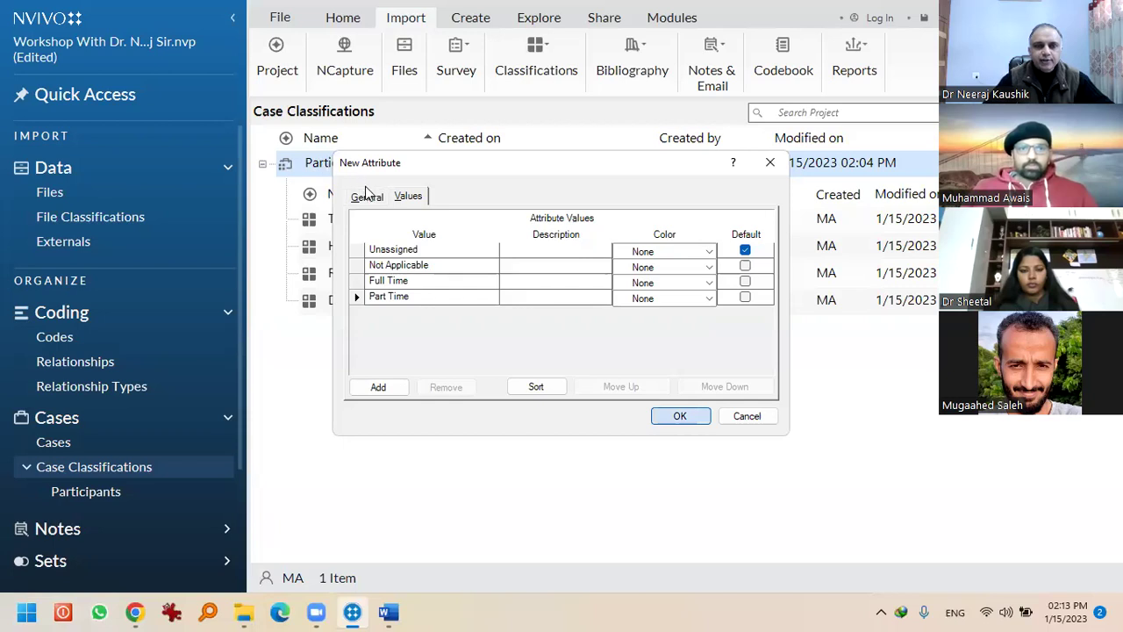
Create another Participants attribute named No. of Supervisors with the values 1, 2 and 3, and save it
key(Return)
right_click(290, 164)
click(378, 192)
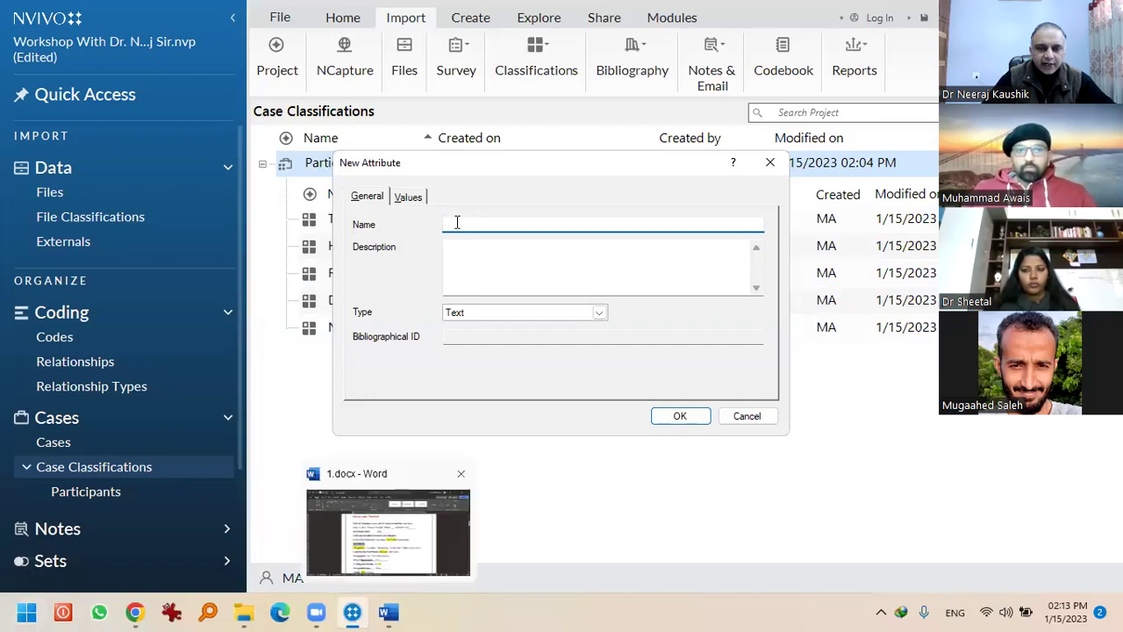
text(o. of)
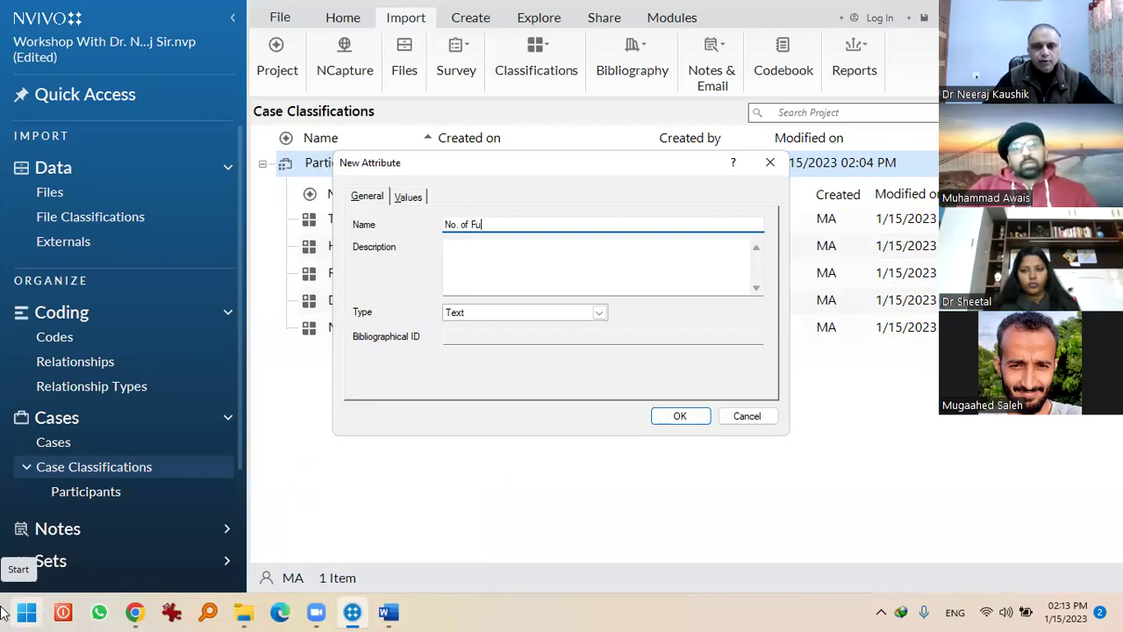
text( Supervisors)
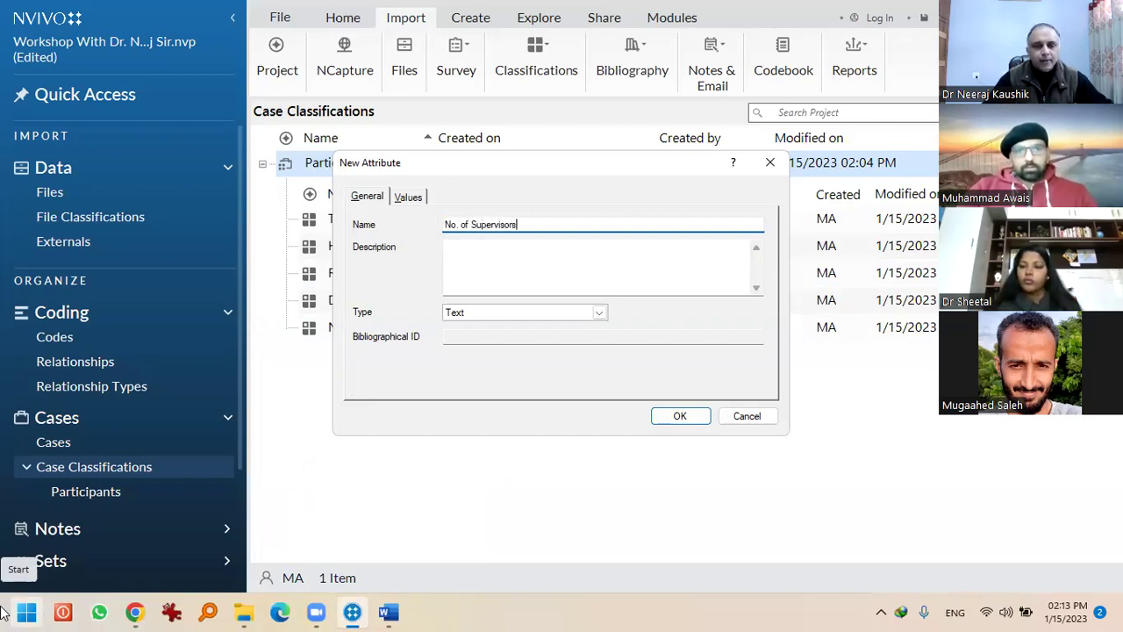
click(409, 197)
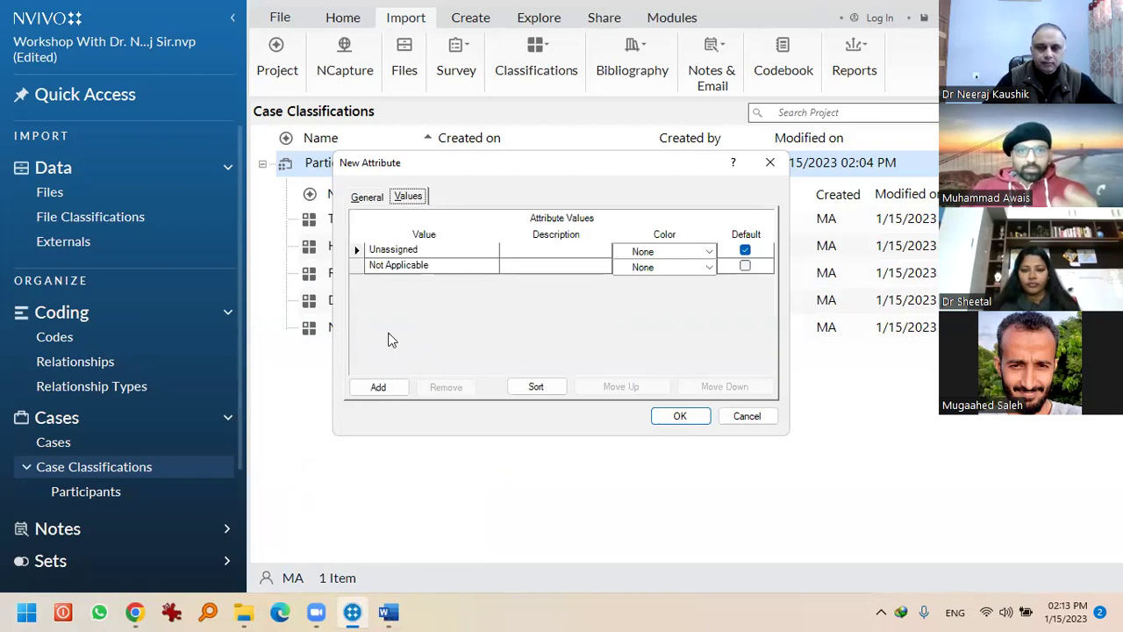
text(1 2 3)
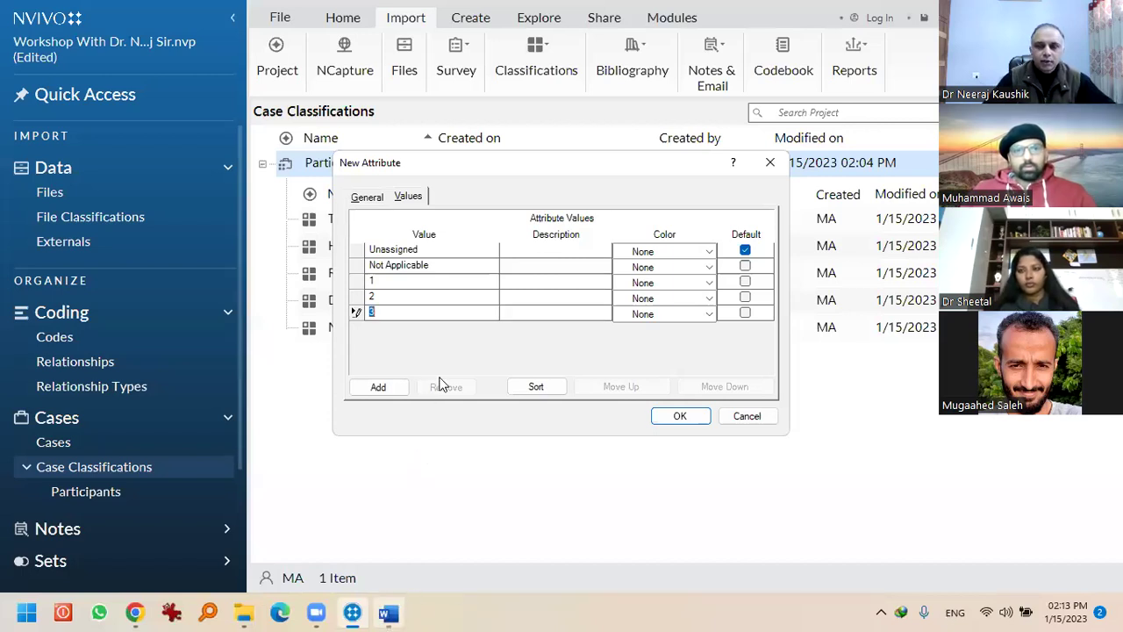
key(Return)
Create a further Participants attribute named Year of Registration and enter 2016 as its first added value
key(ctrl+shift+n)
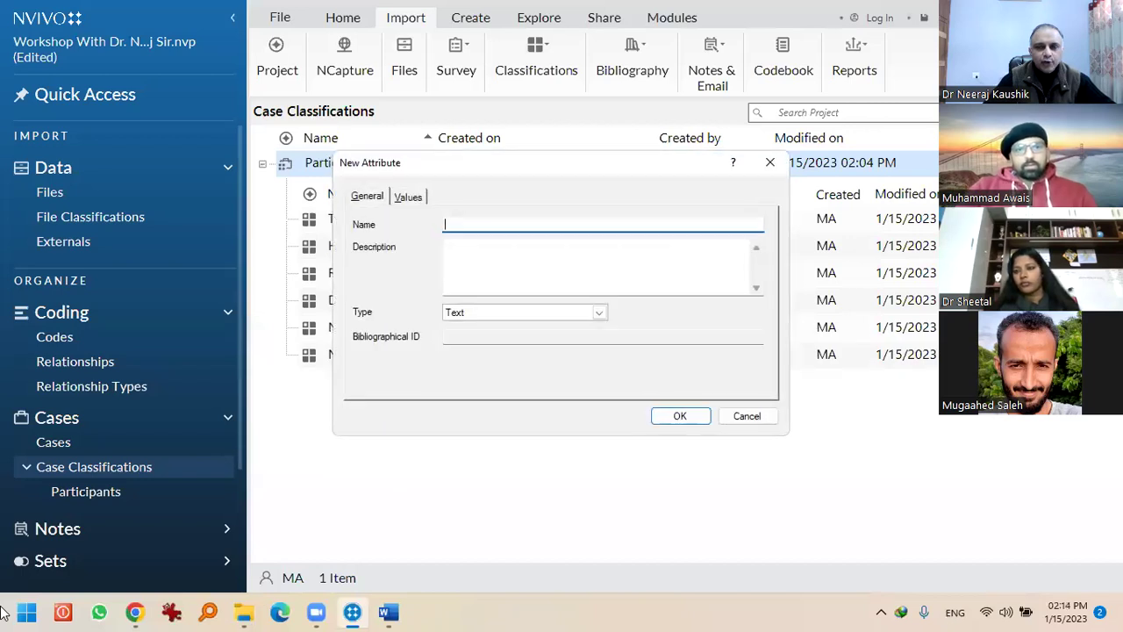
text(Year of Registration)
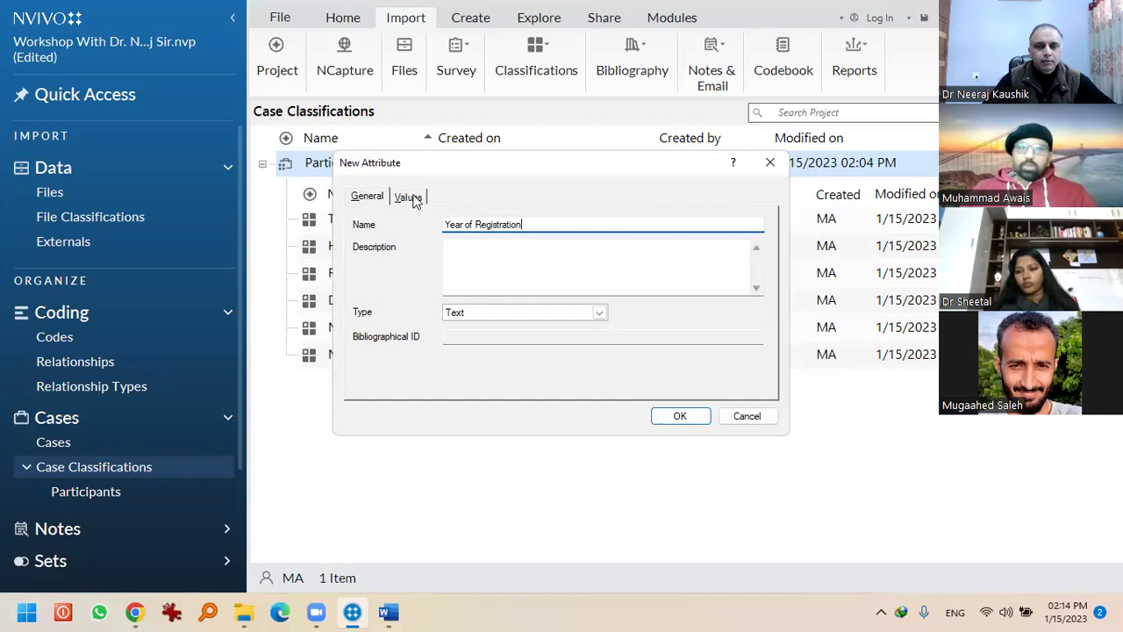
click(406, 197)
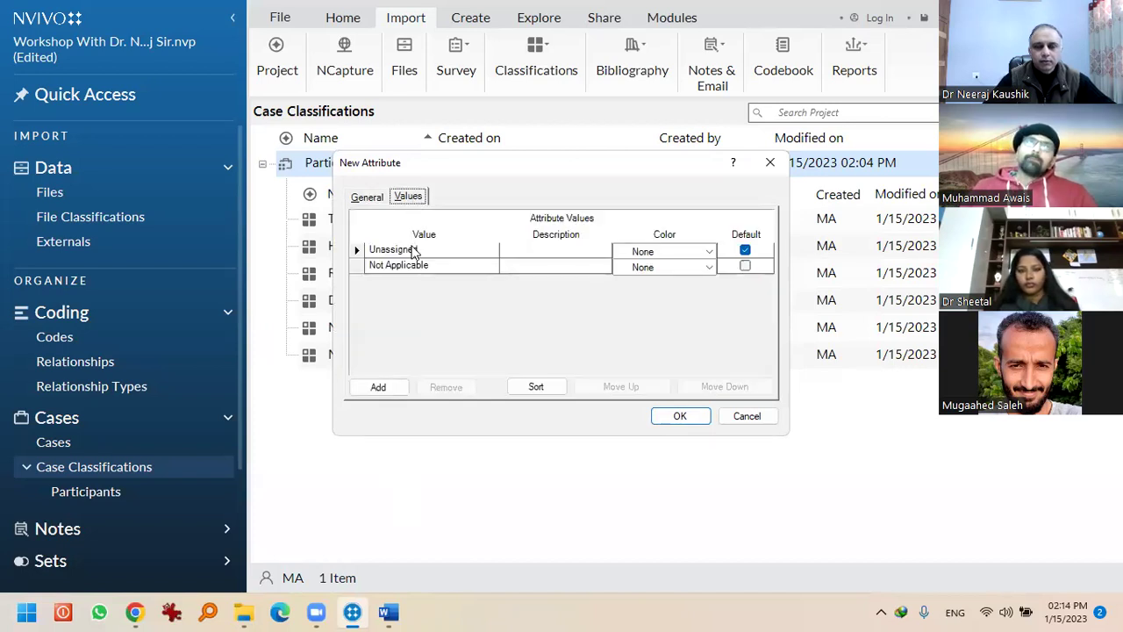
click(379, 389)
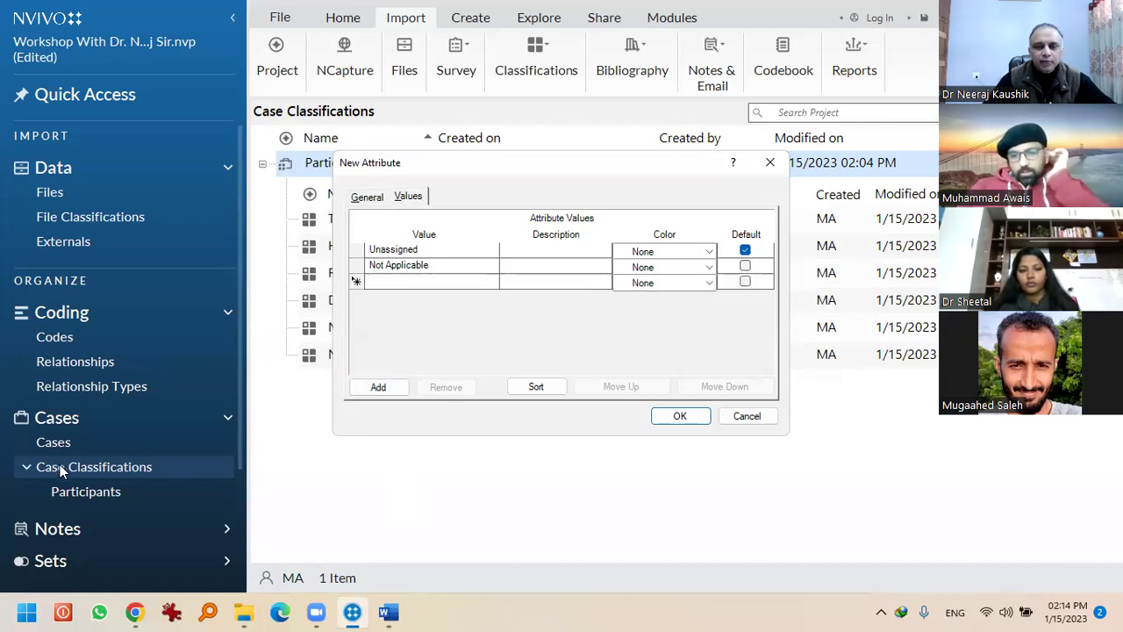
text(2017)
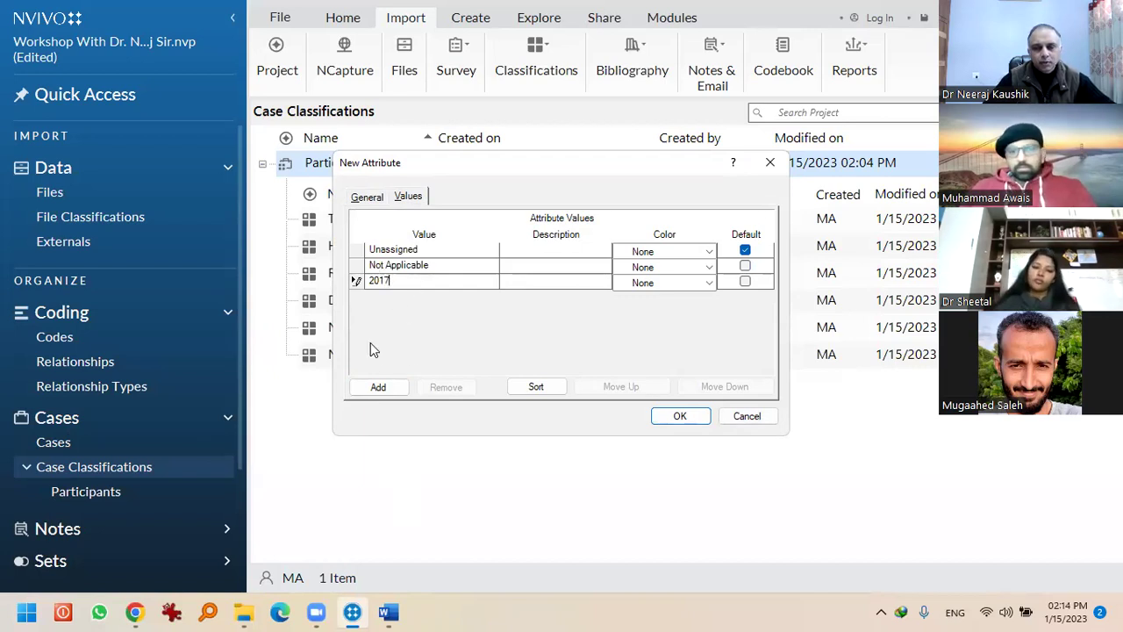
key(shift+Left)
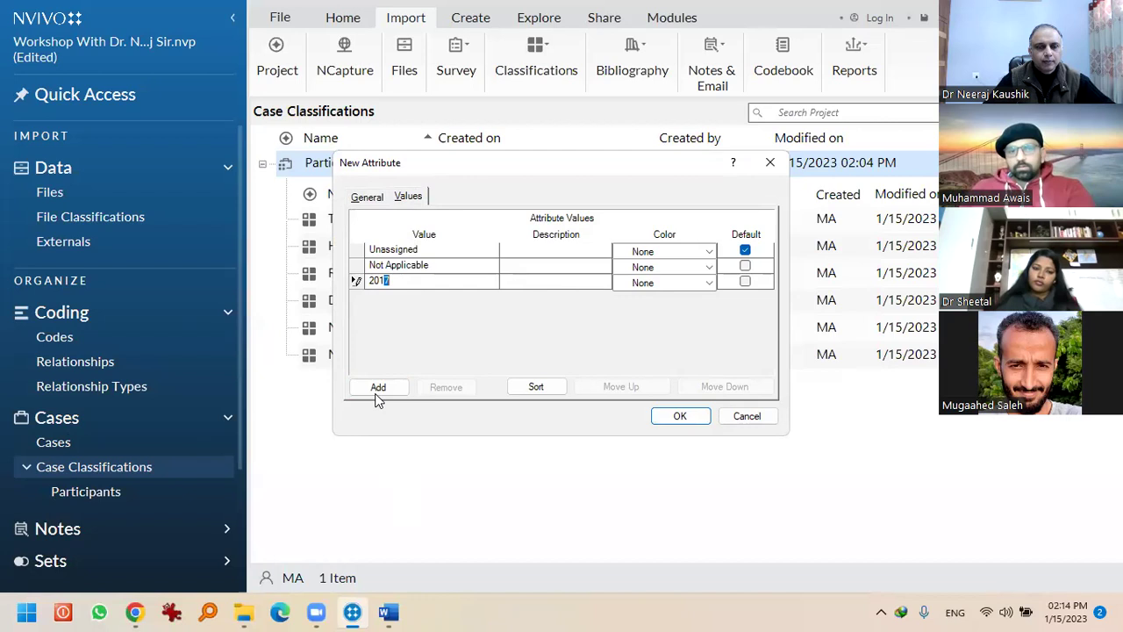
Add the values 2017, 2018 and 2019 to the Year of Registration attribute
click(379, 387)
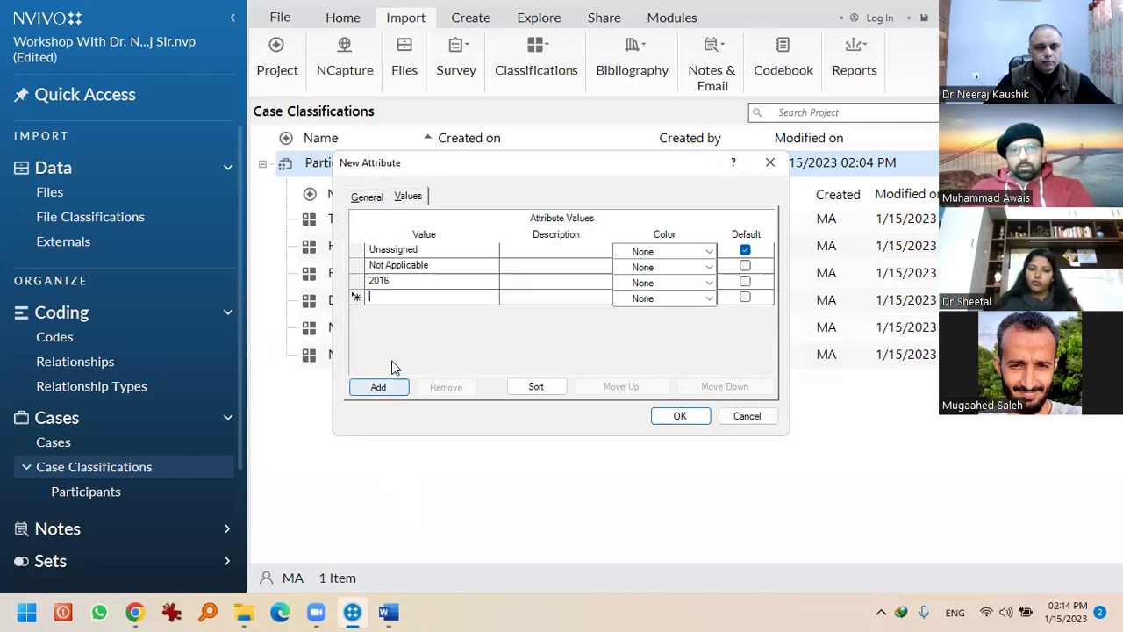
text(2017)
click(377, 387)
text(2018)
click(383, 388)
text(2019)
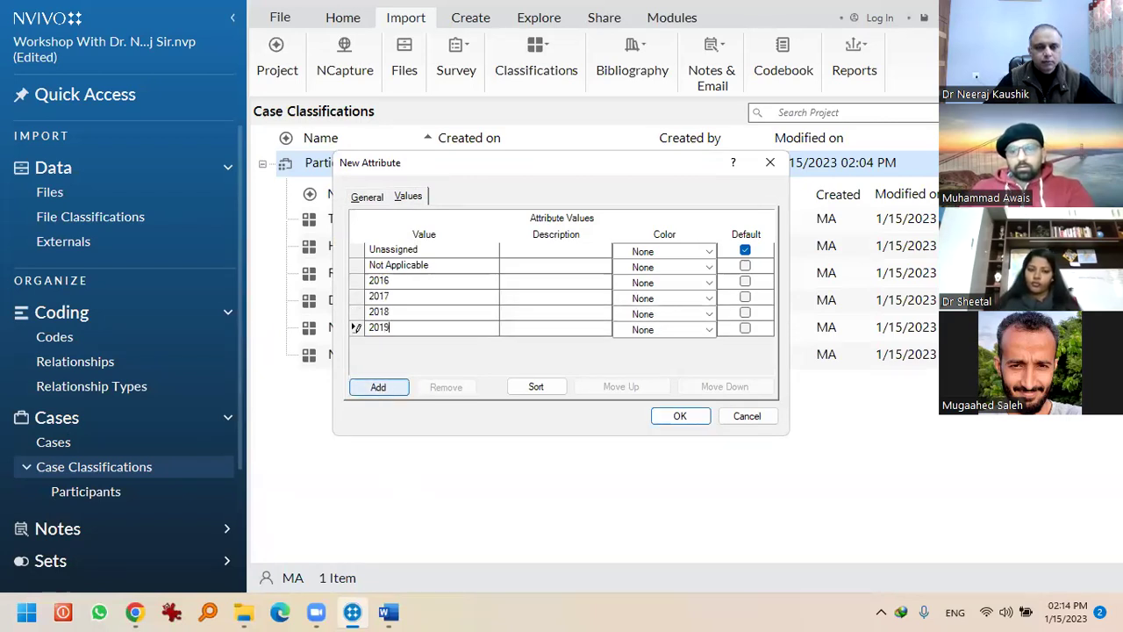
Add the values 2020, 2021 and 2022, and save the Year of Registration attribute
click(378, 387)
text(2020)
click(378, 387)
text(201)
key(BackSpace)
text(21)
click(394, 393)
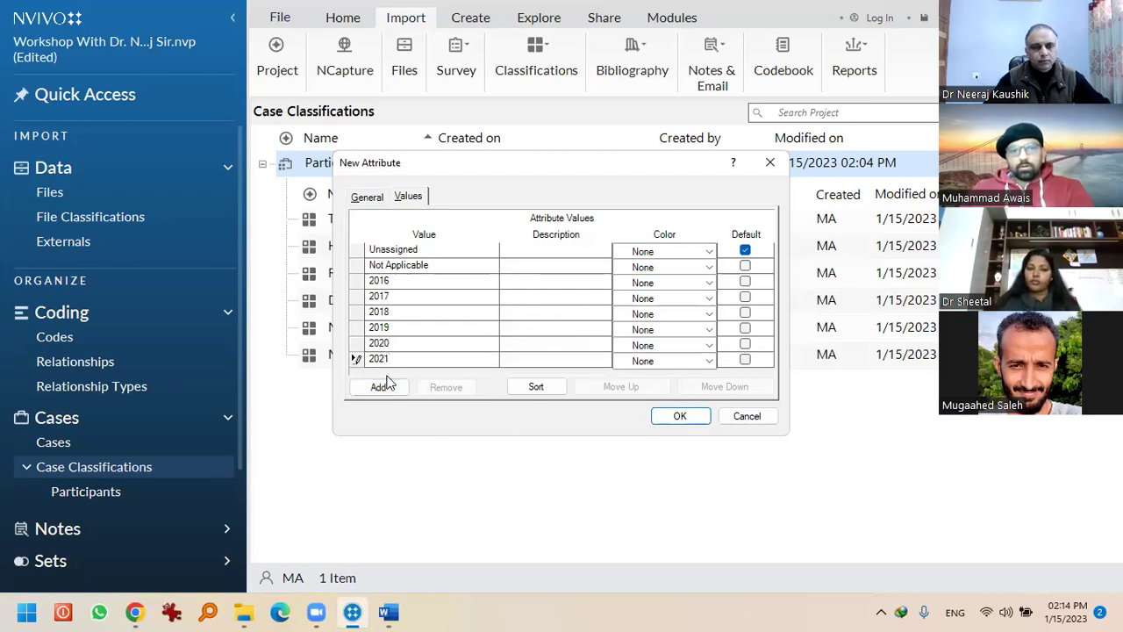
text(2022)
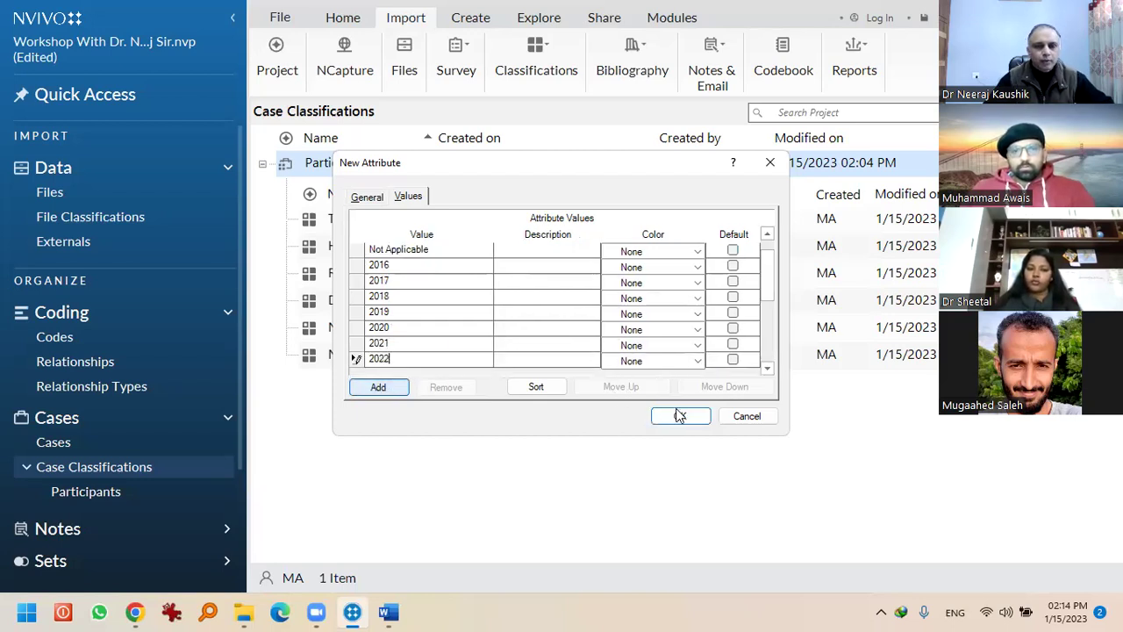
key(Return)
Create another attribute for the Participants classification and name it Availing Scholarship
right_click(351, 162)
key(Return)
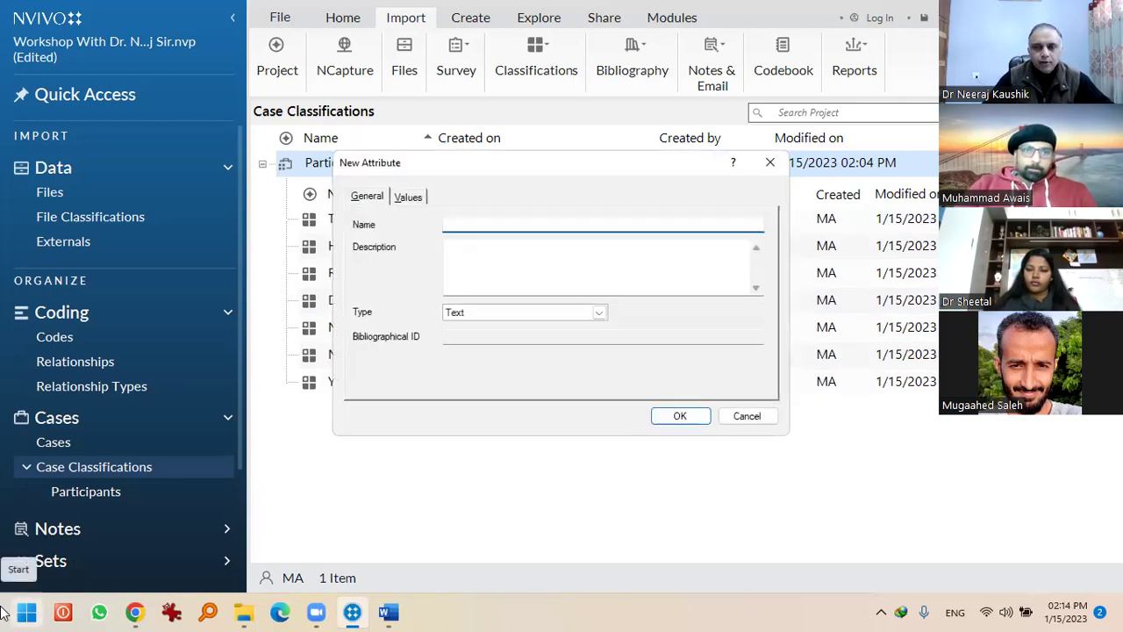
text(Av)
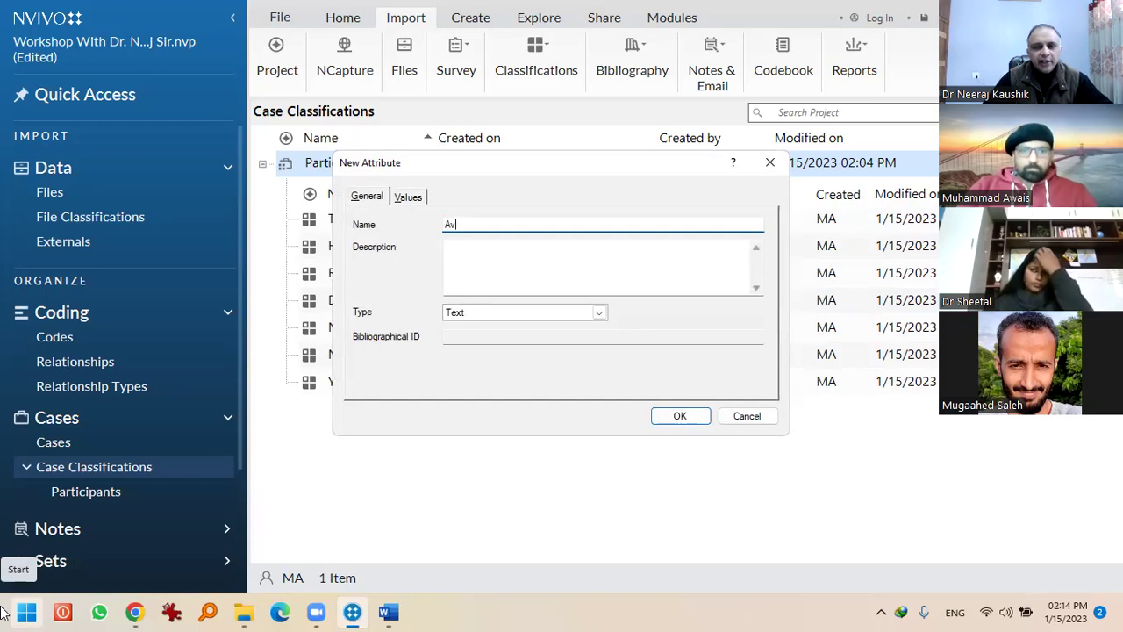
text(ailing Scho)
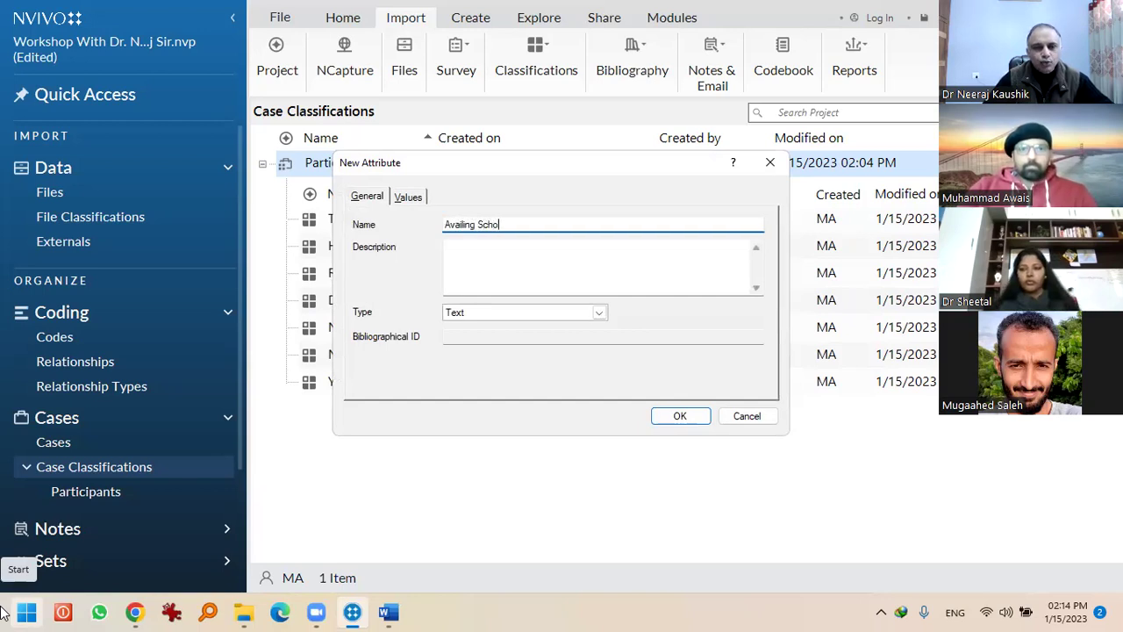
text(larship)
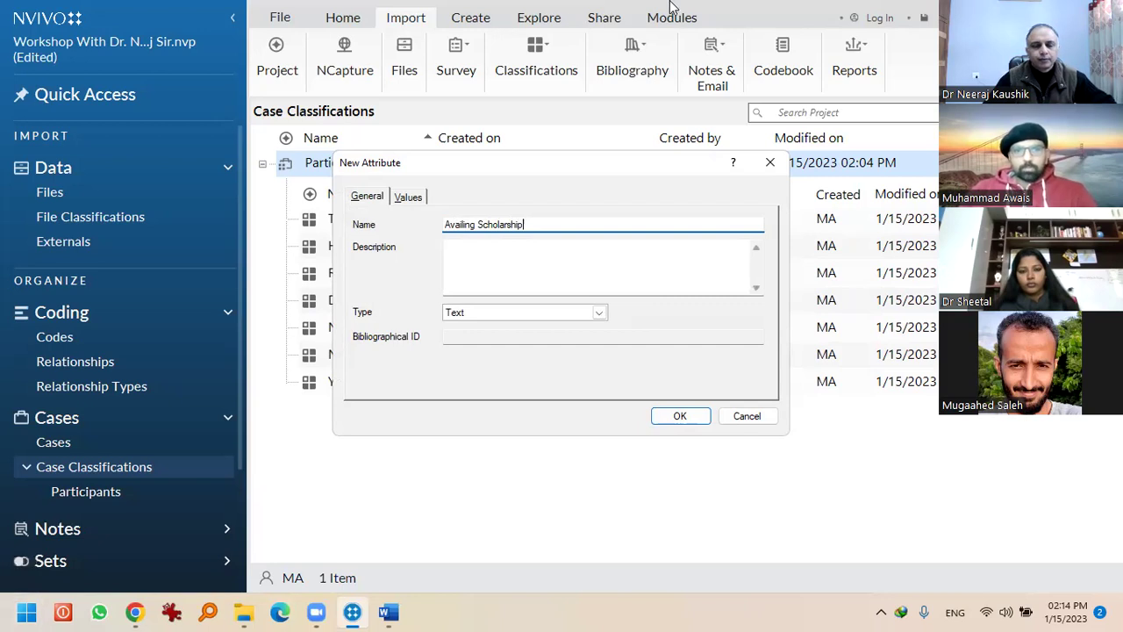
Add the values Yes and No to the Availing Scholarship attribute and save it
click(408, 198)
click(377, 386)
text(Y)
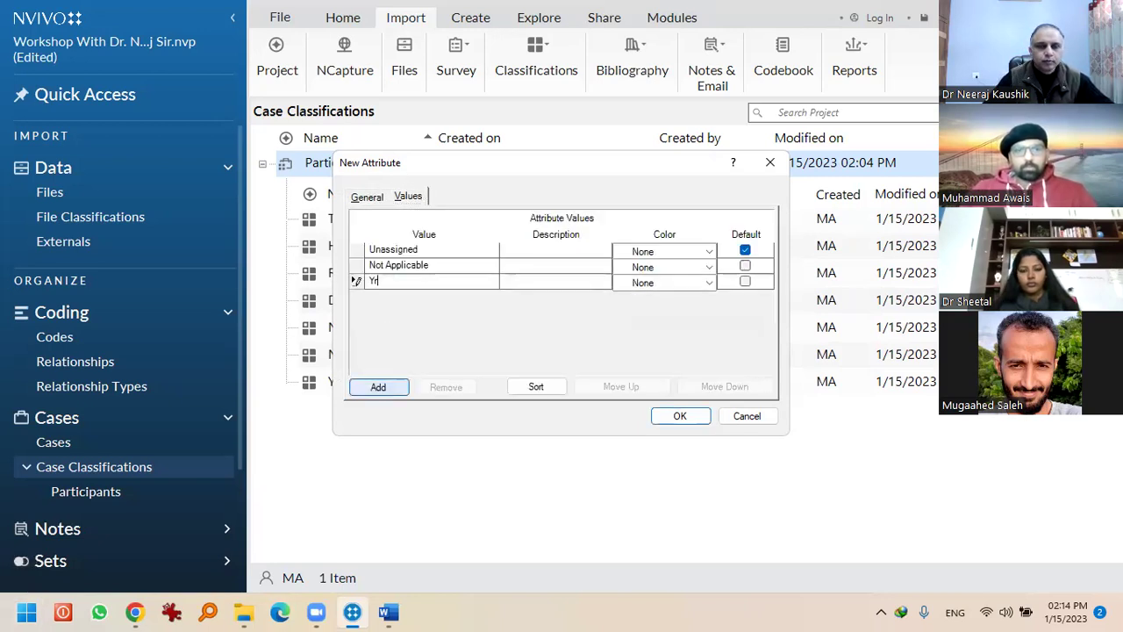
text(es)
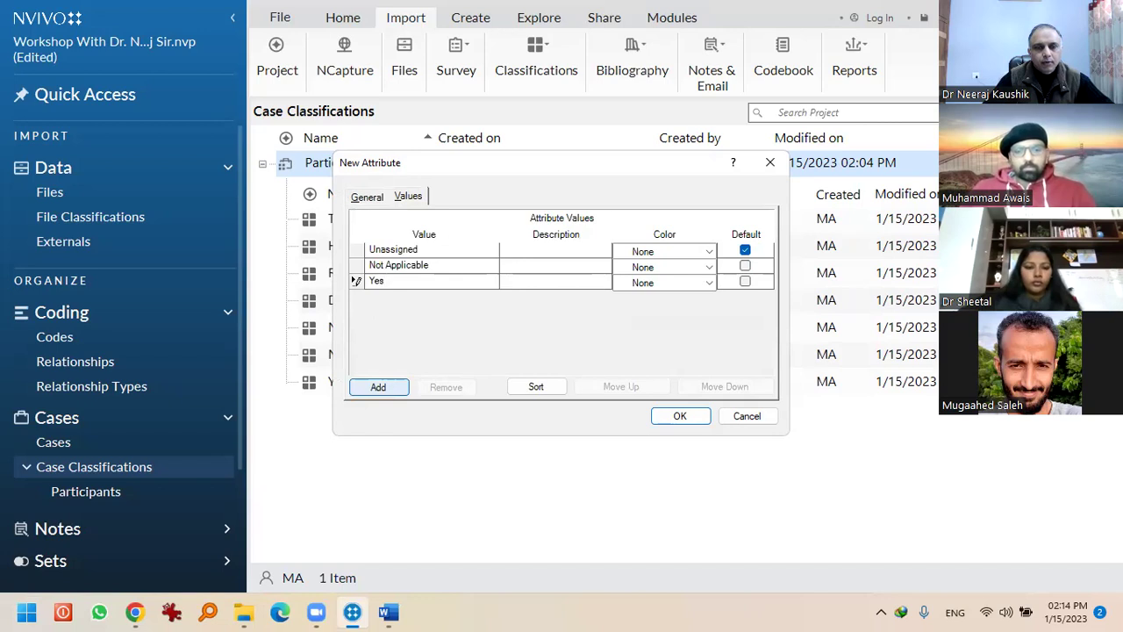
click(395, 388)
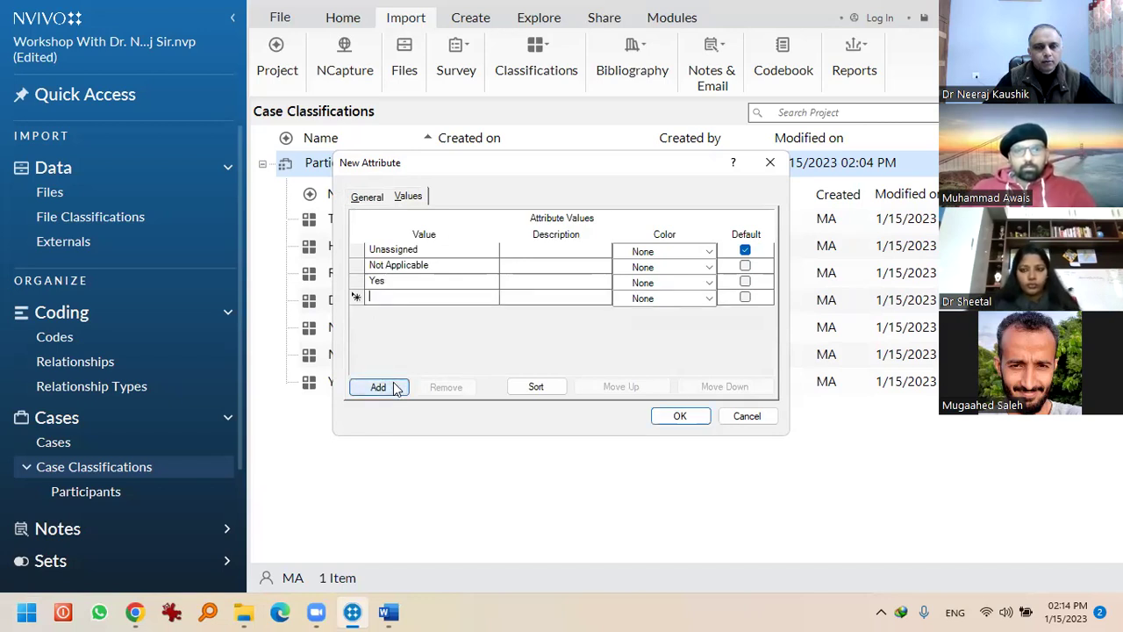
text(No)
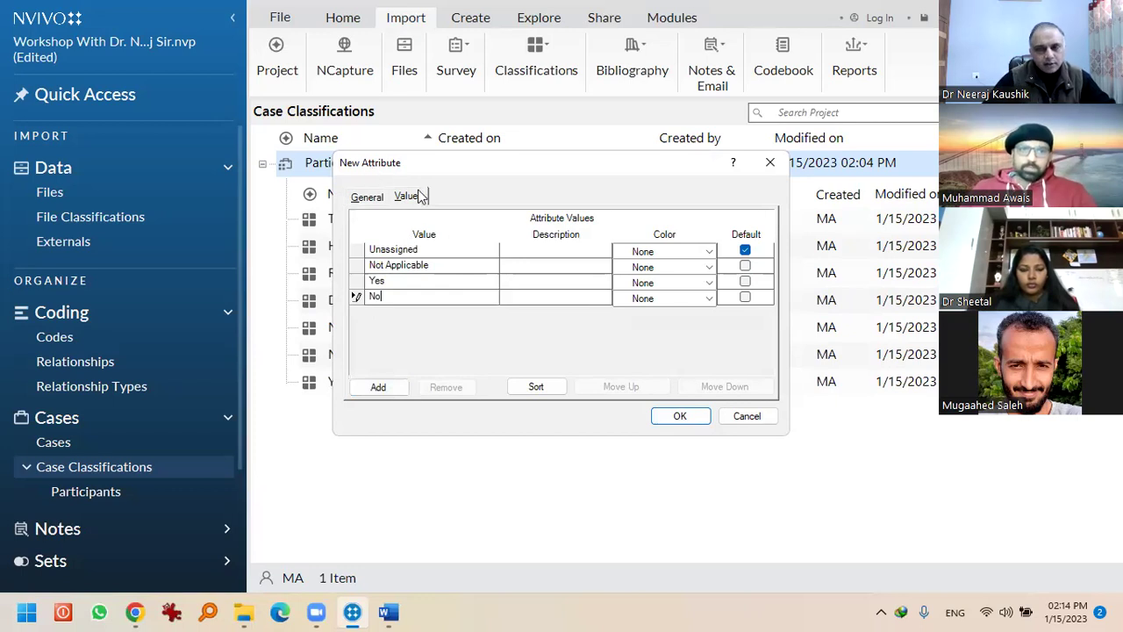
key(Return)
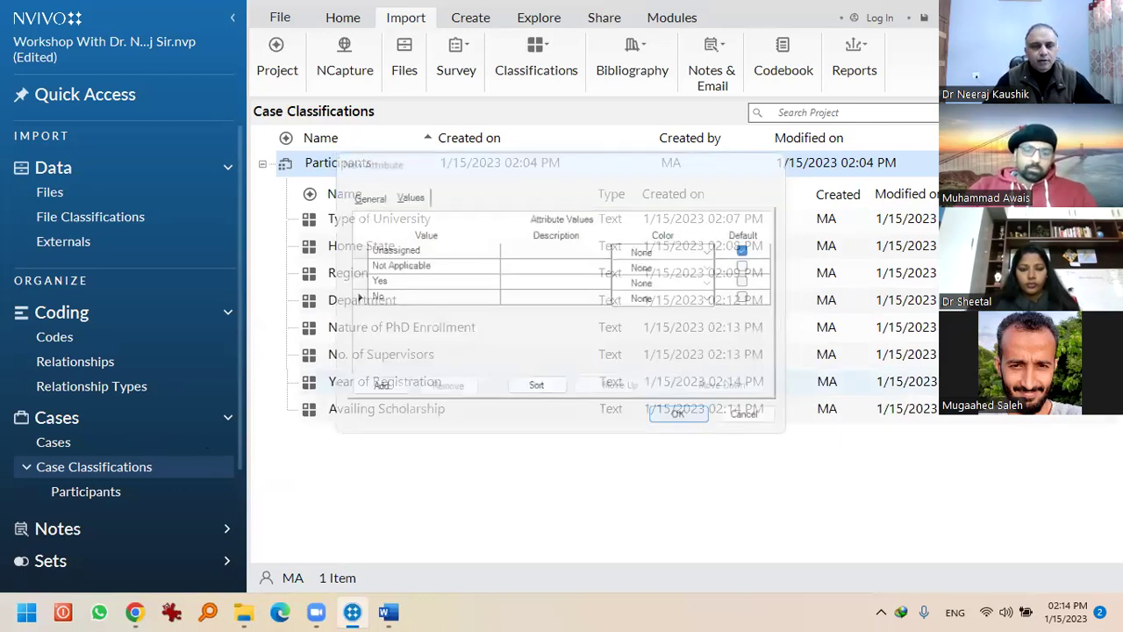
Create another attribute for the Participants classification and name it Publications
key(shift+F10)
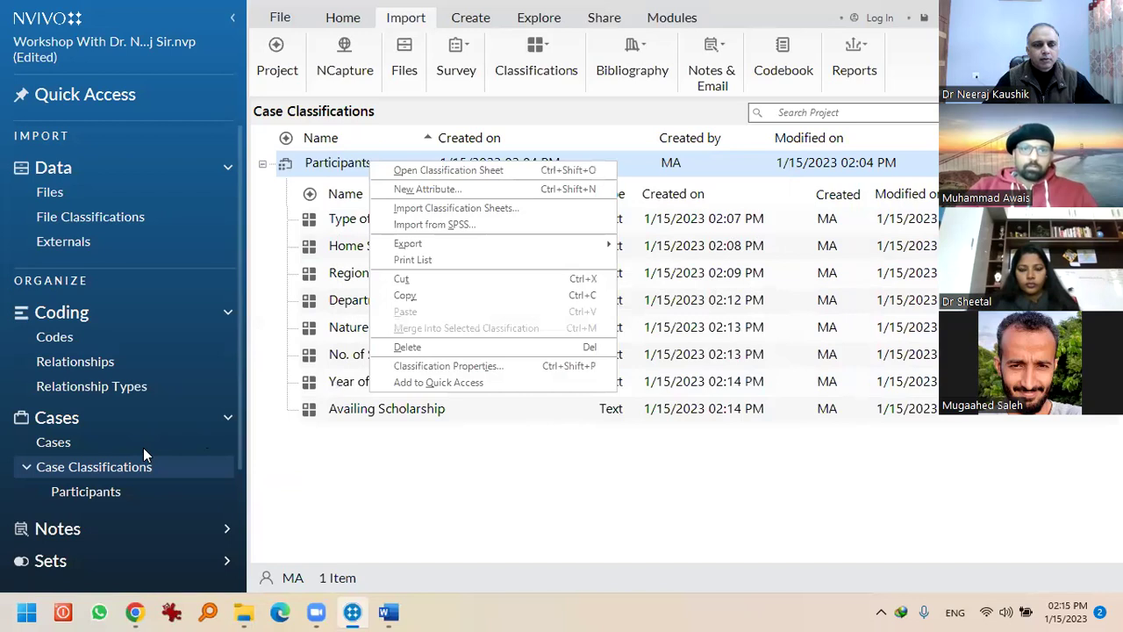
key(Down)
key(Return)
text(No. Paper Publication)
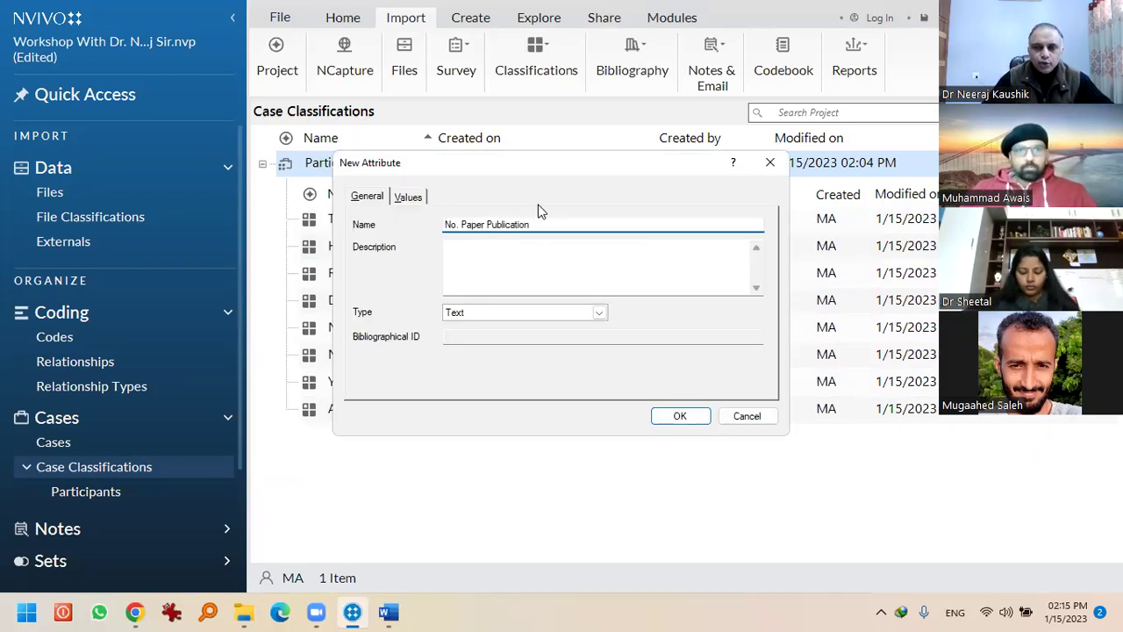
drag(488, 226, 428, 225)
key(BackSpace)
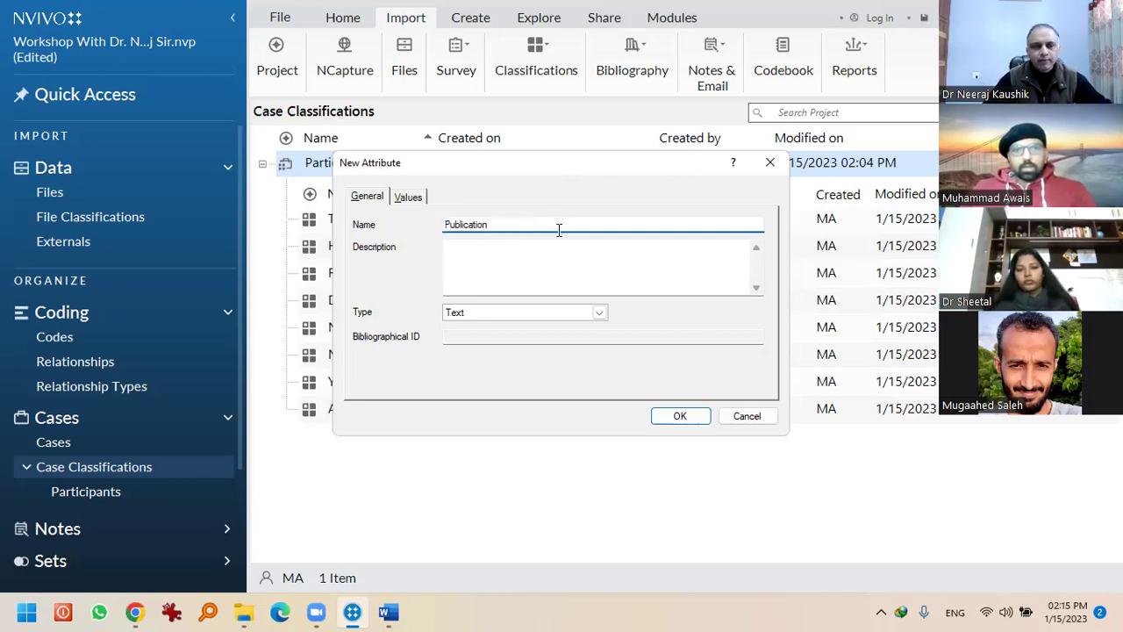
text(s)
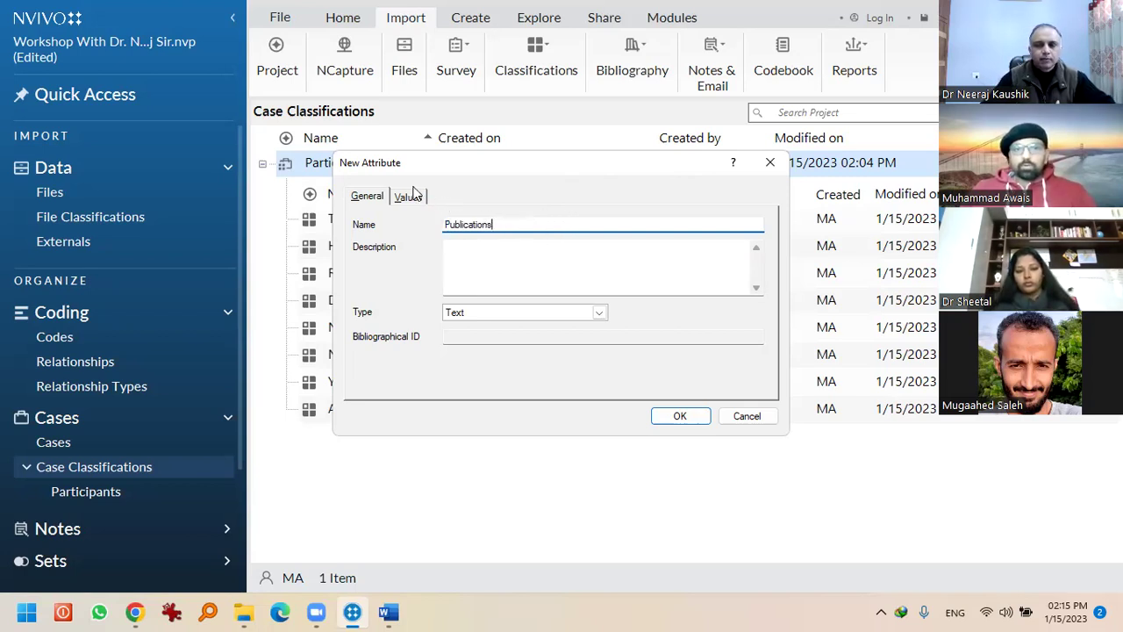
Add the values 1, 2, 3, 4 and 5 to the Publications attribute
click(409, 198)
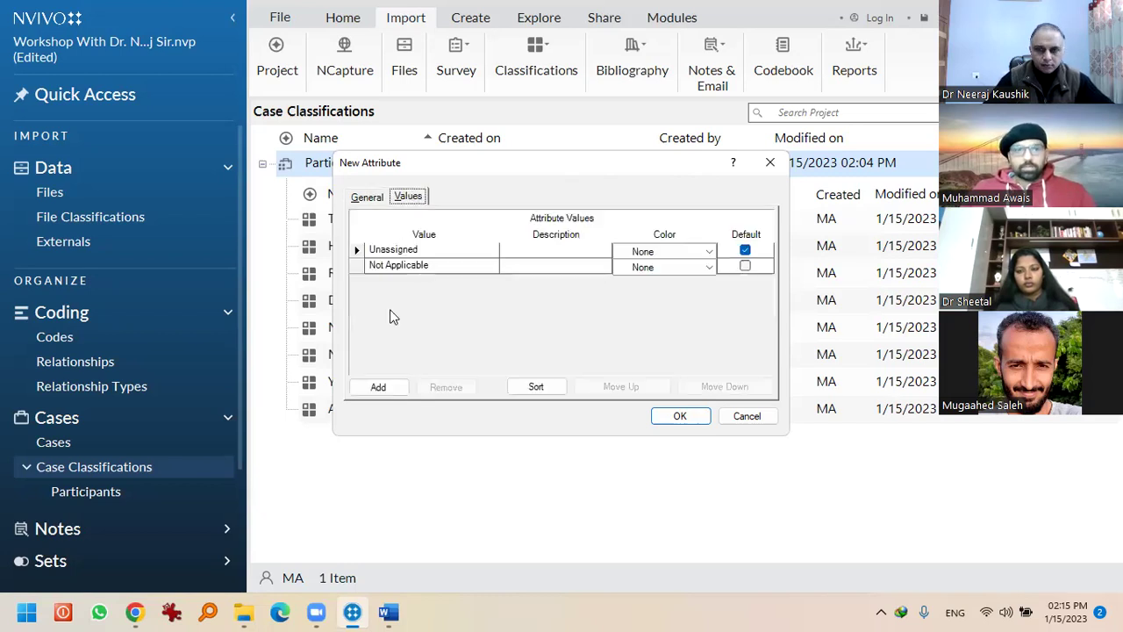
click(381, 390)
text(1)
click(386, 390)
text(2)
click(388, 390)
text(3)
click(386, 390)
text(4)
click(387, 390)
text(5)
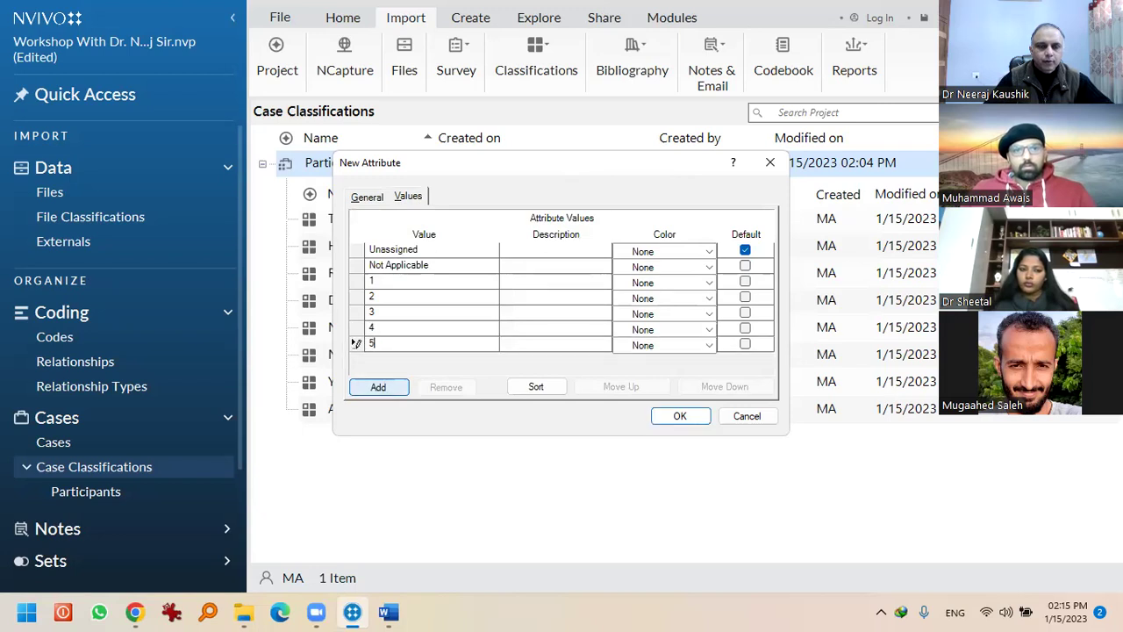
Add the value "More than 5" after 5 in the Publications attribute's value list
click(388, 389)
text(More than)
mouse_move(353, 613)
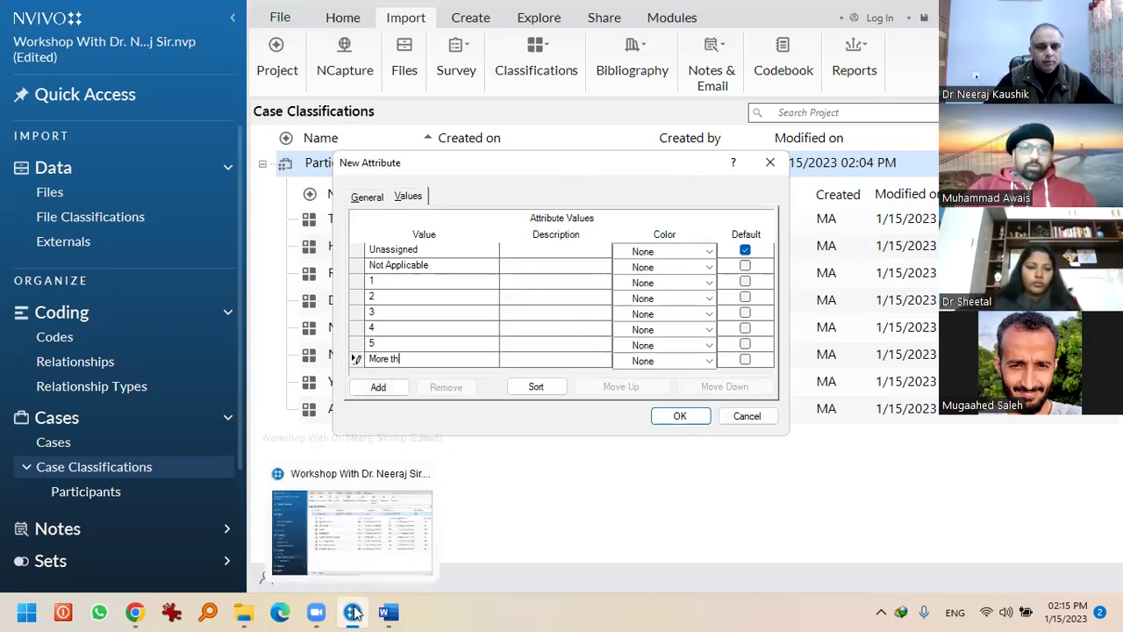
text(5)
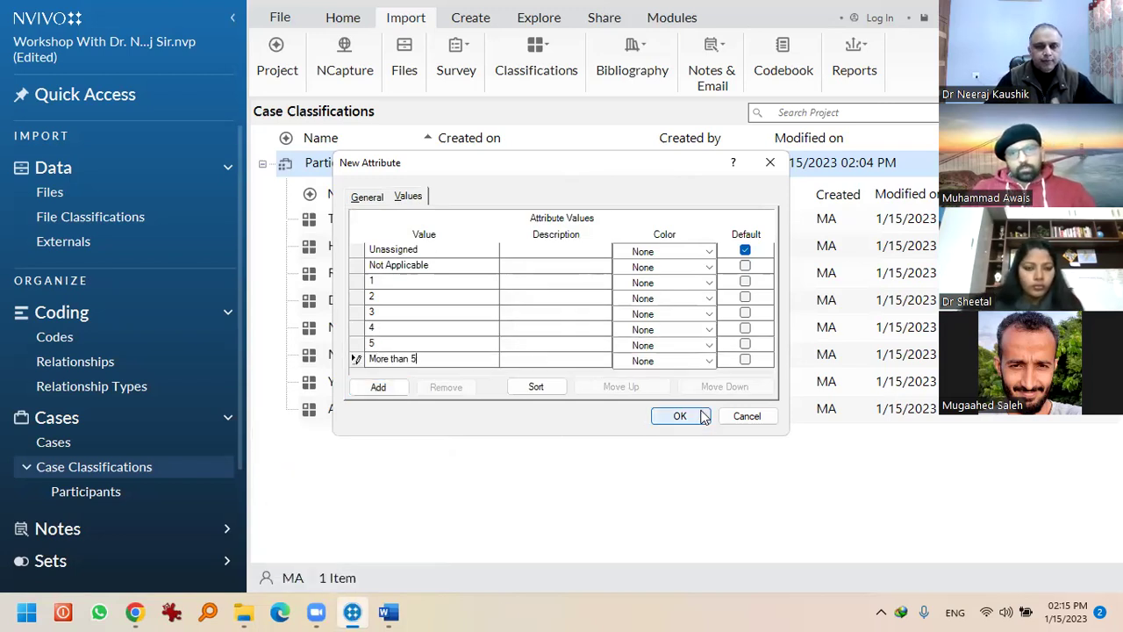
Create a Gender attribute for the Participants classification with the values Man and Woman
click(473, 233)
key(Return)
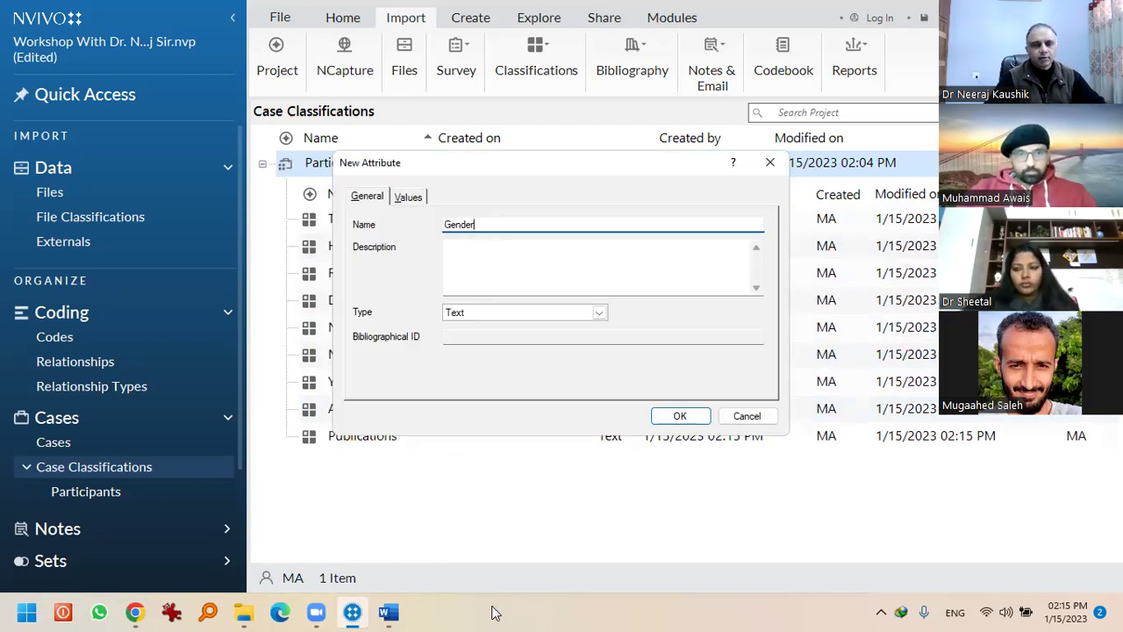
click(407, 195)
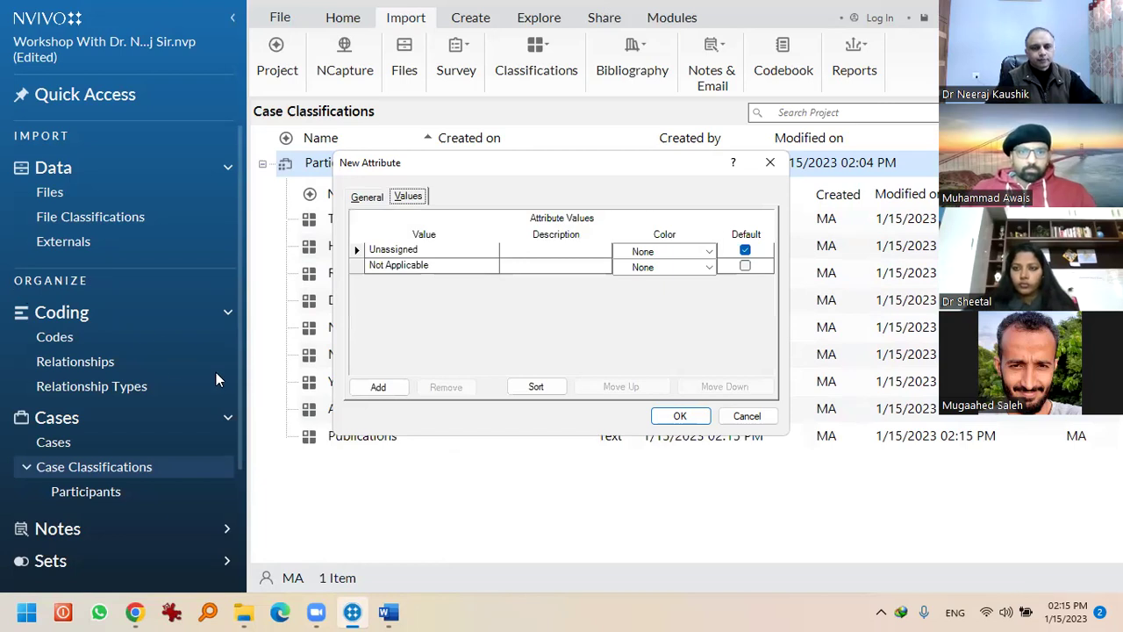
click(362, 391)
text(Men)
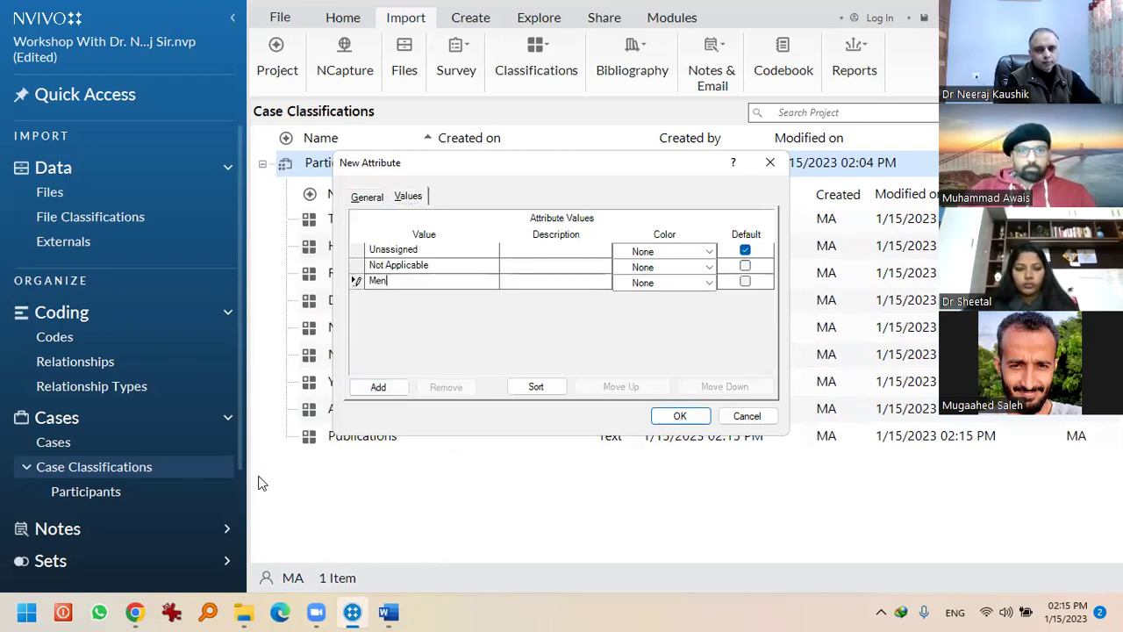
key(BackSpace)
key(BackSpace)
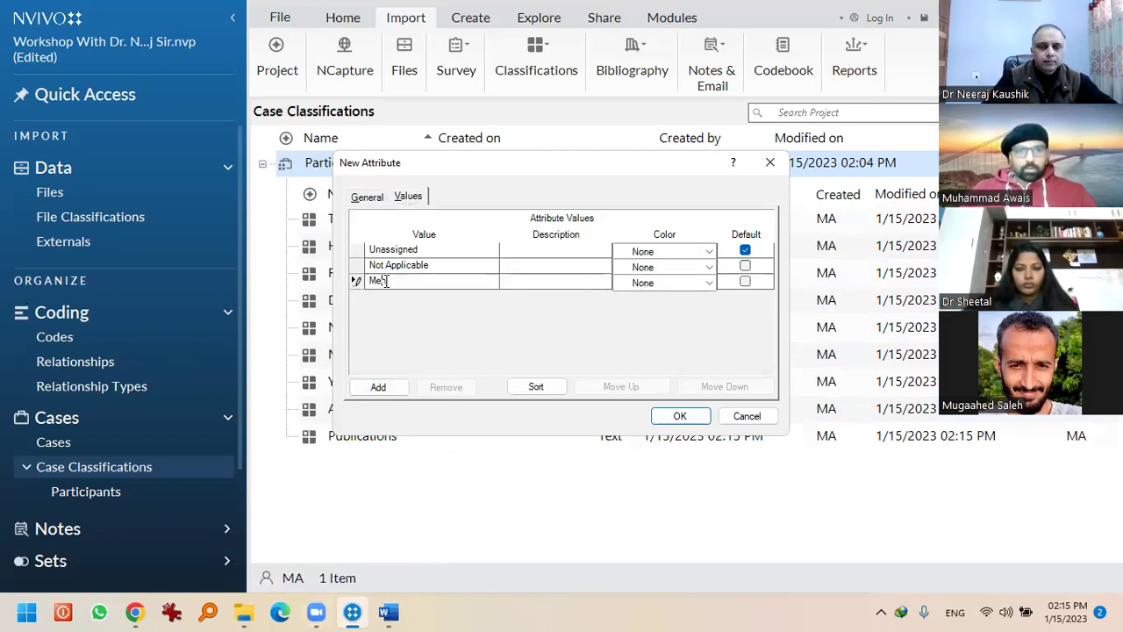
text(aln)
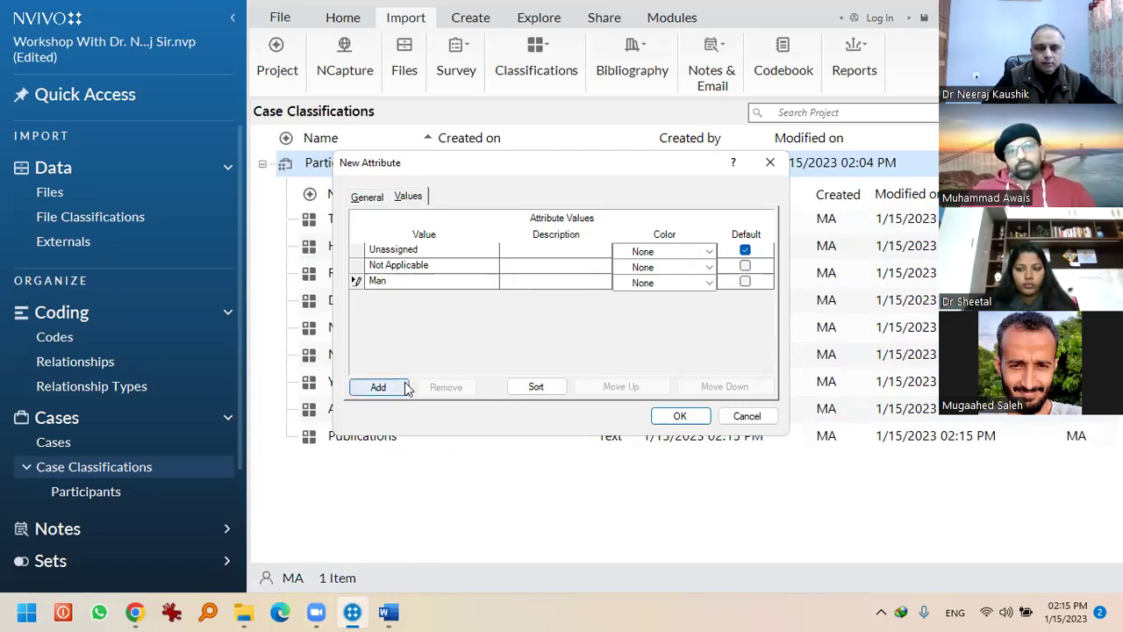
click(378, 387)
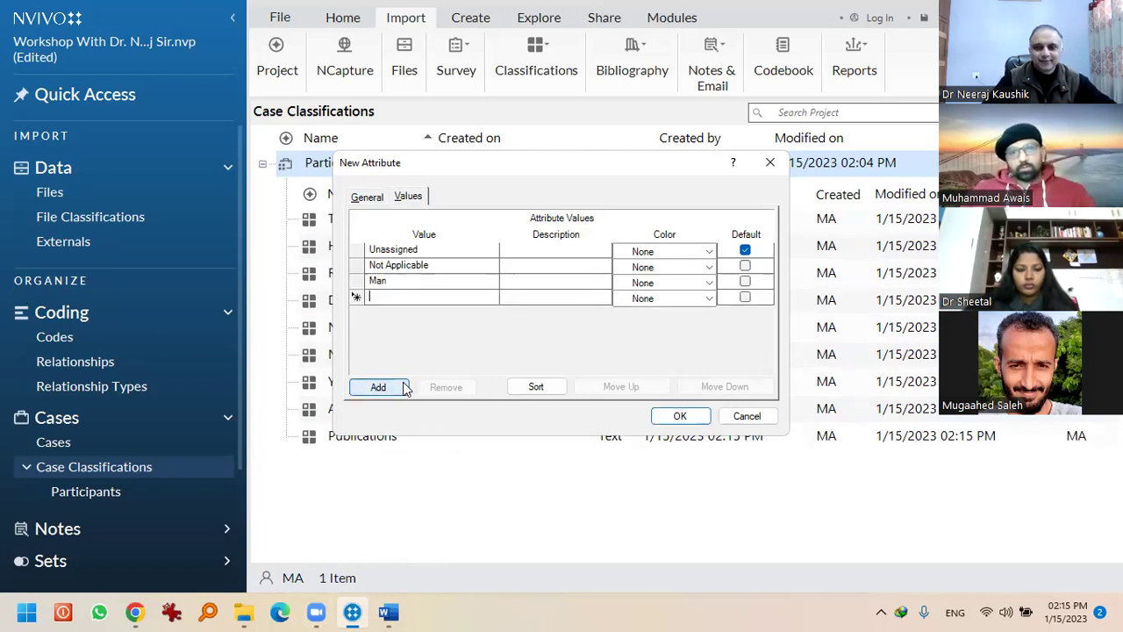
text(Wo)
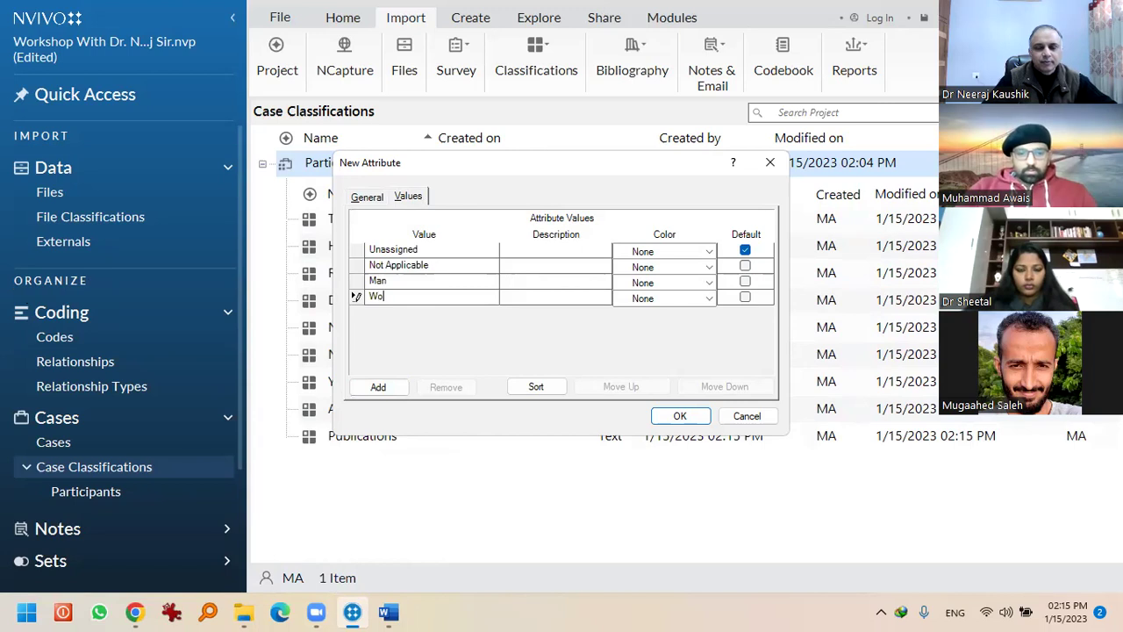
text(man)
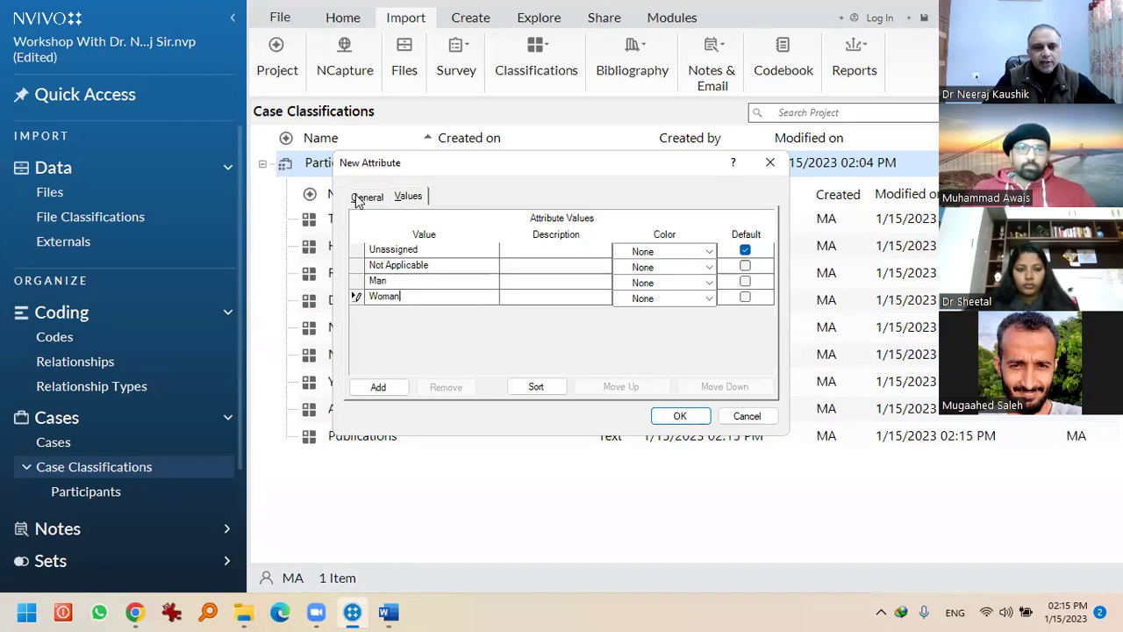
key(Return)
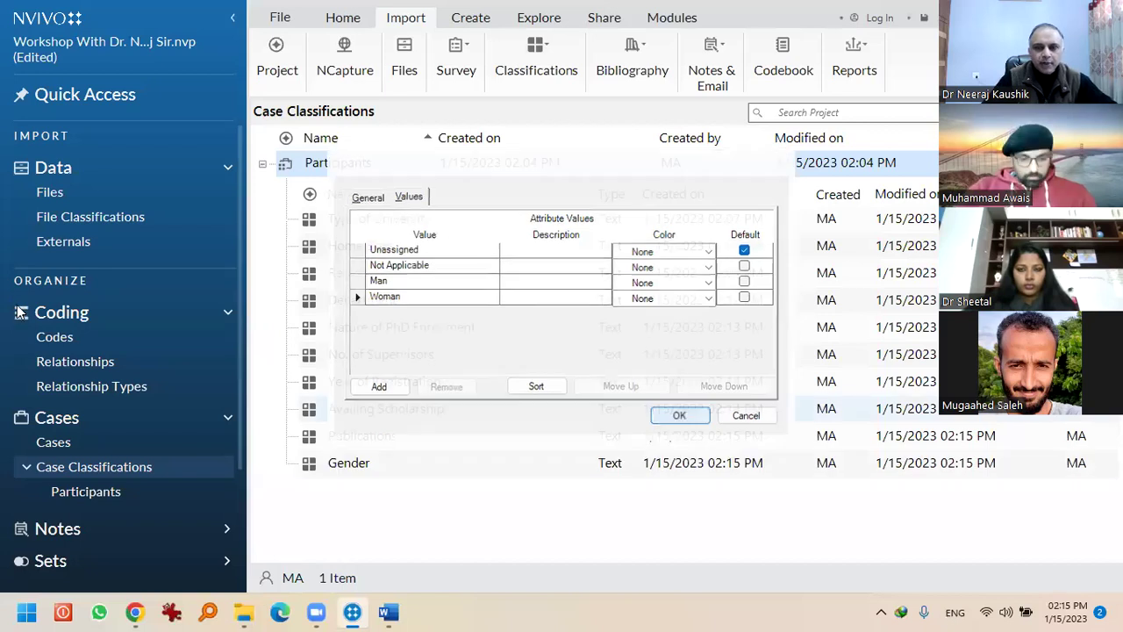
Start a new Participants attribute named Age and add the values 22-25, 26-30 and 31-35
key(ctrl+shift+n)
text(Age)
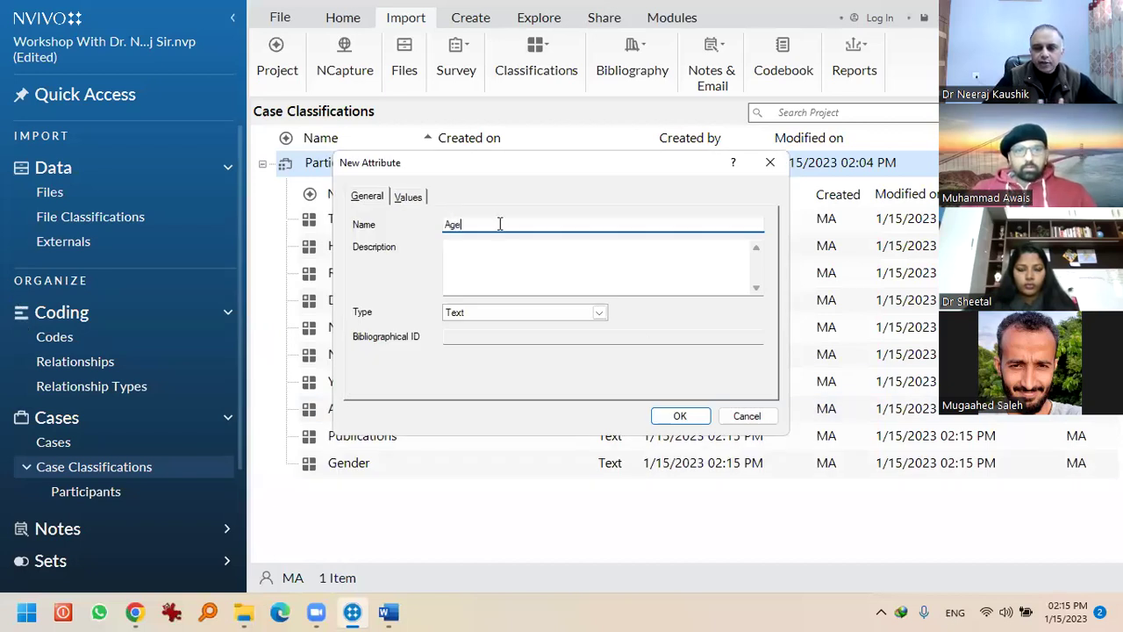
key(ctrl+Tab)
click(380, 388)
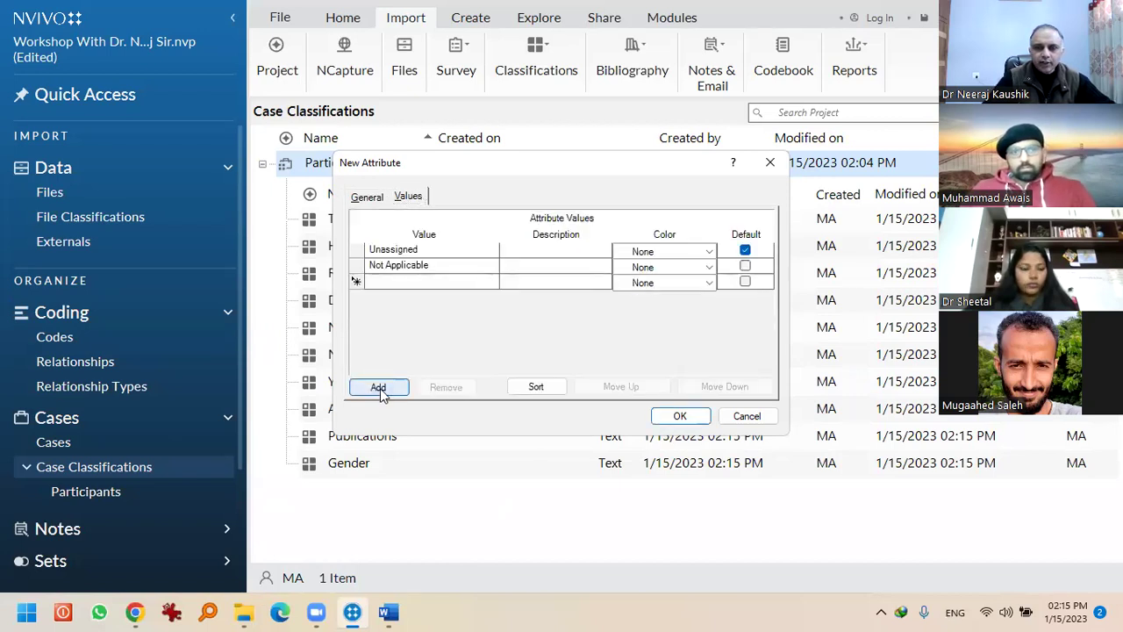
text(22-25)
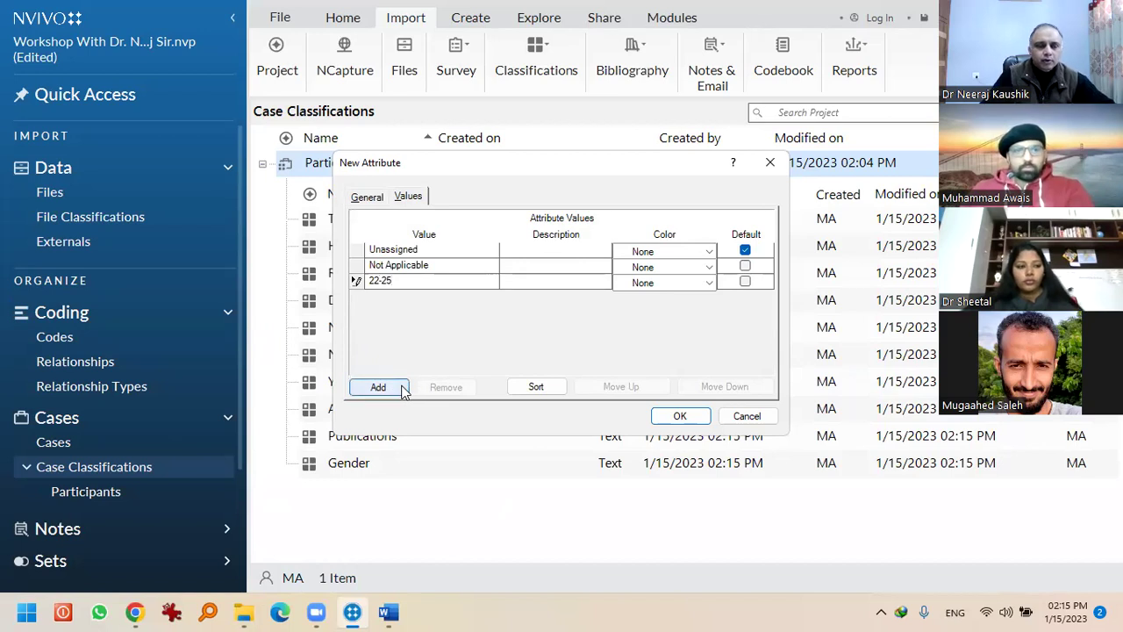
click(403, 389)
text(26-30)
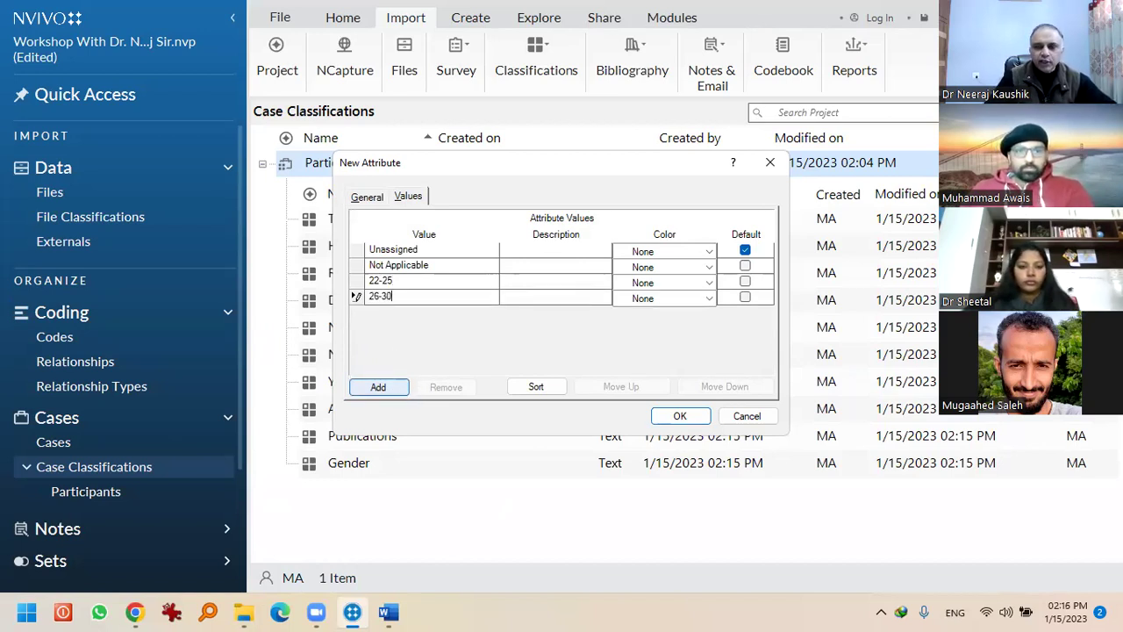
click(377, 388)
text(31-35)
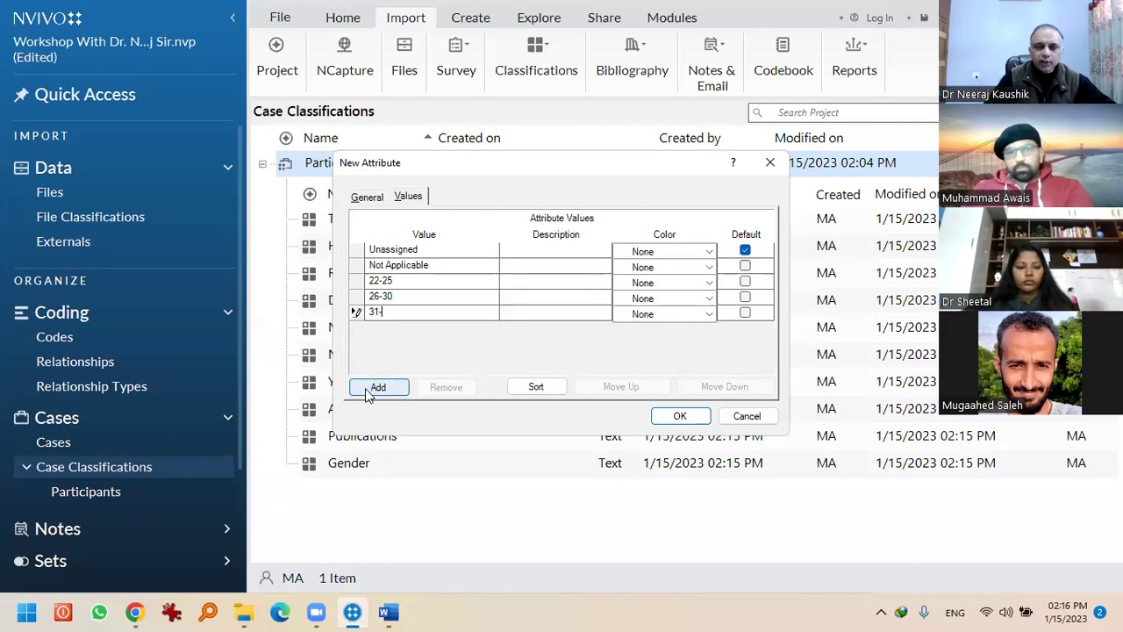
Add the value "More than 35" to the Age attribute and save it
click(379, 389)
text(Moe)
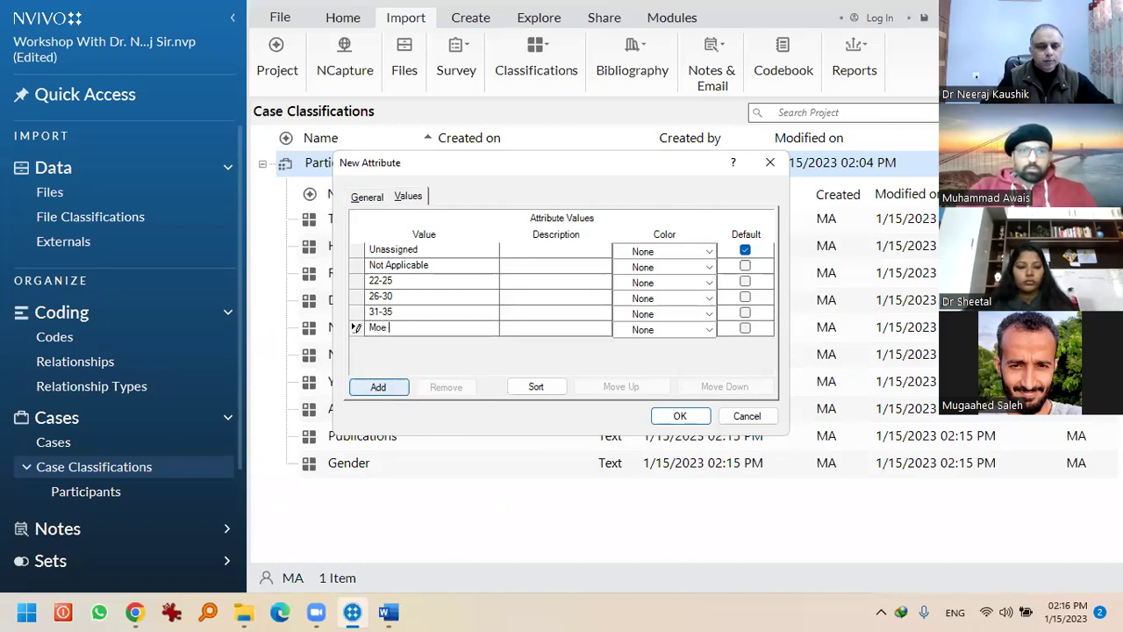
key(BackSpace)
text(re than 3)
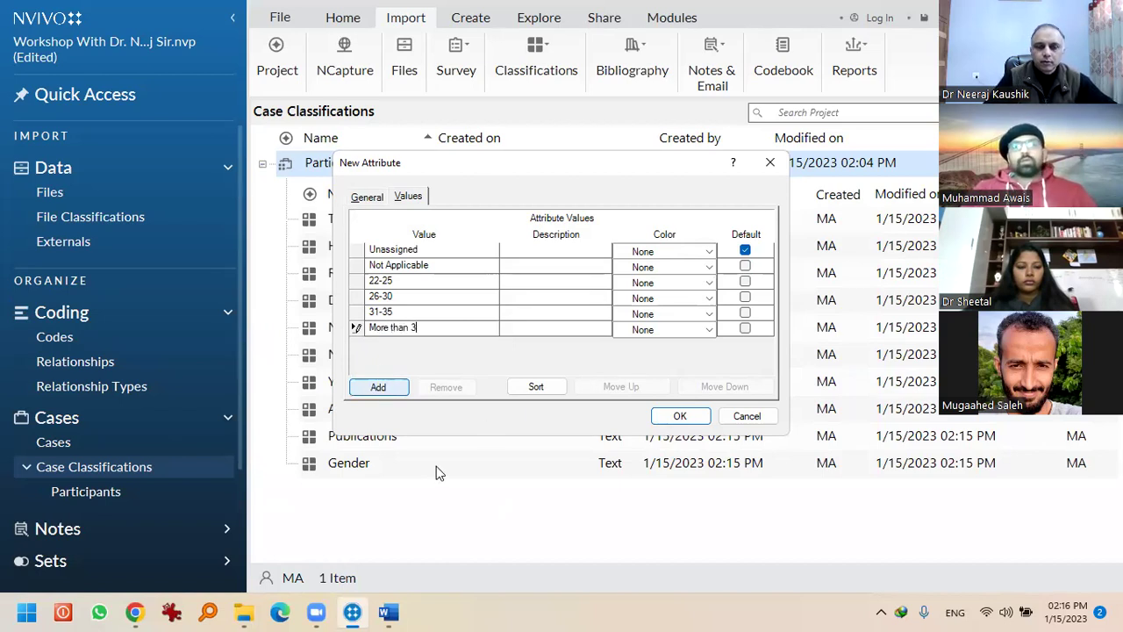
text(5)
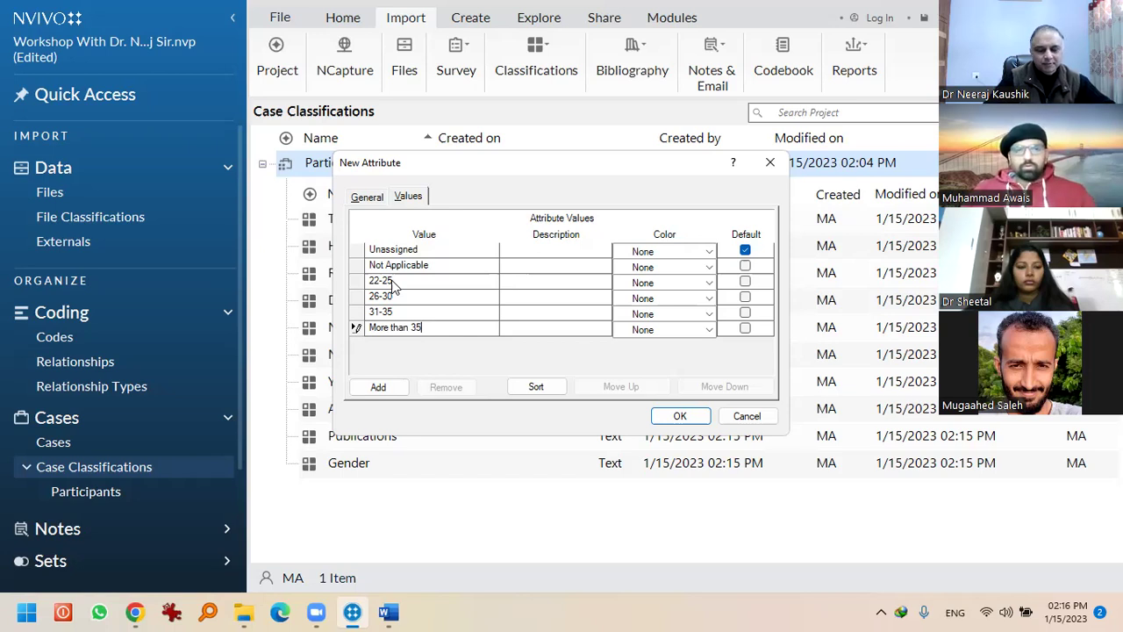
click(680, 421)
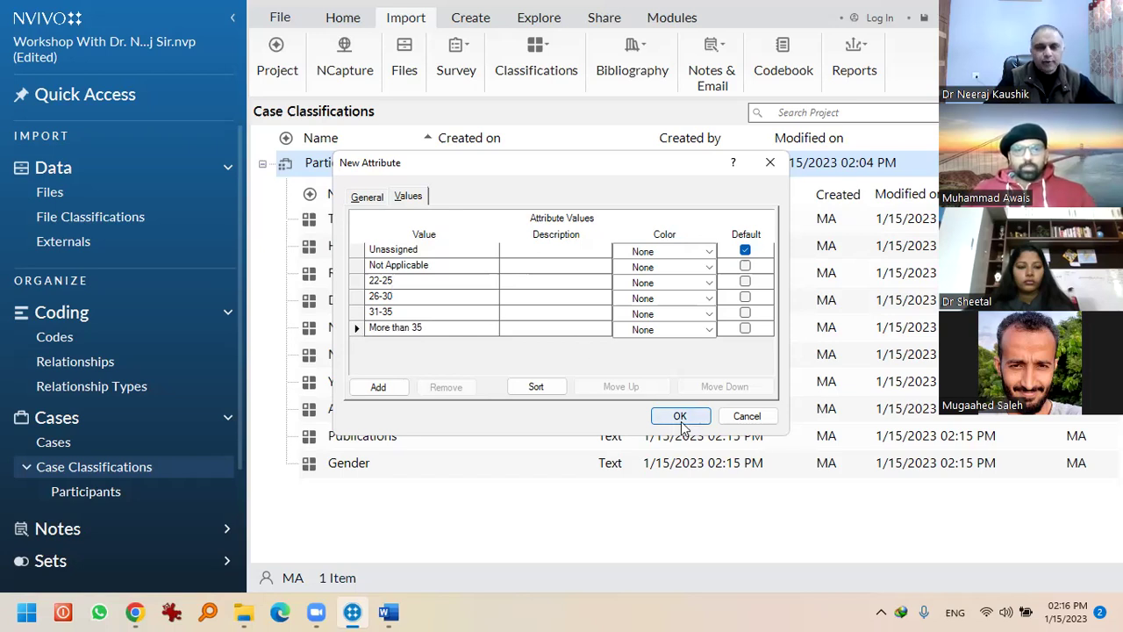
click(681, 423)
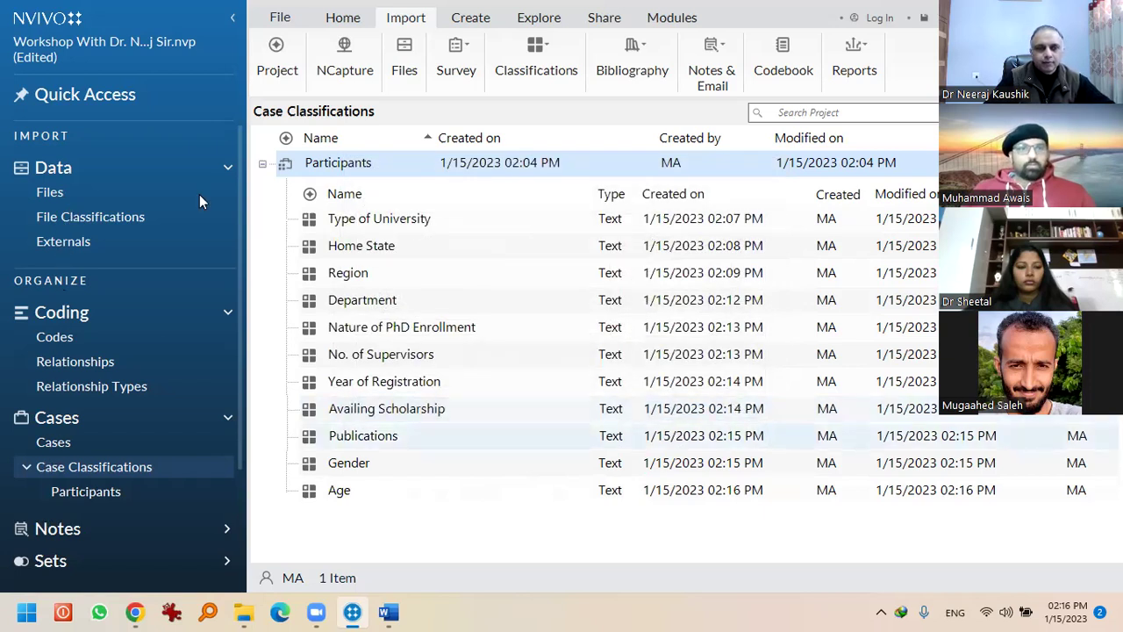
double_click(303, 167)
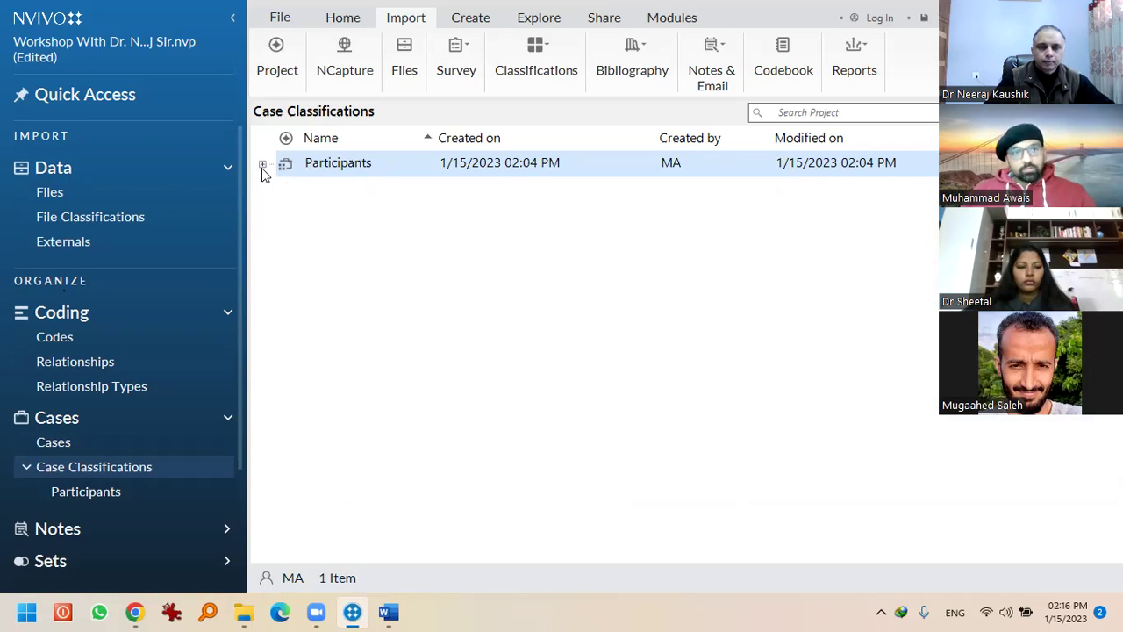
click(262, 166)
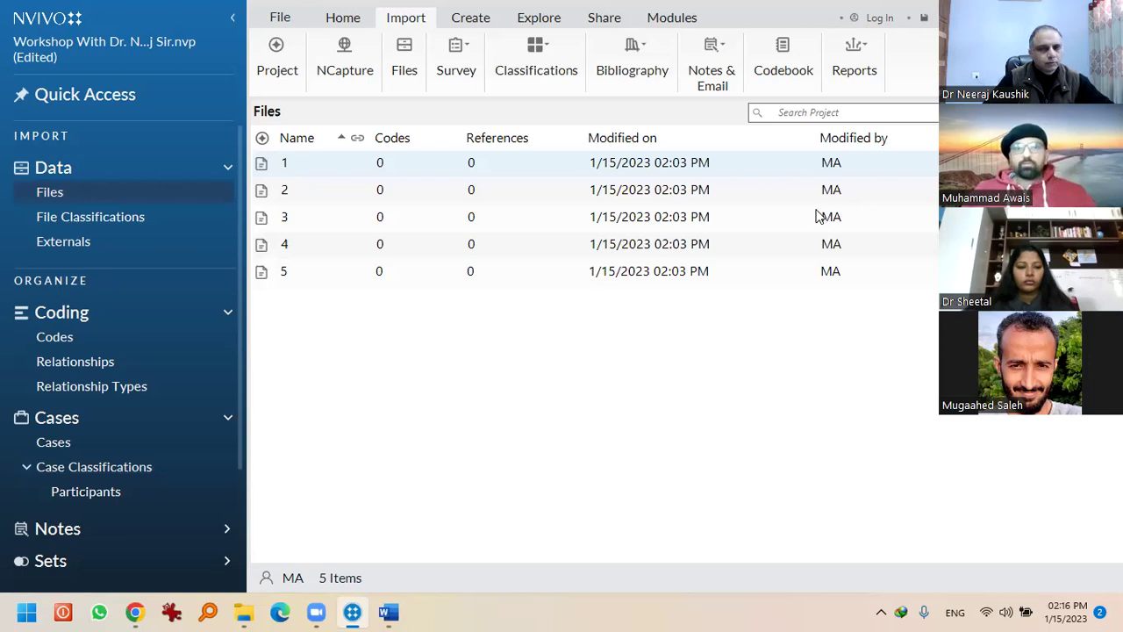
Start the Autocode Wizard on file 1, coding by speaker name, and continue to the speaker entry step
double_click(699, 172)
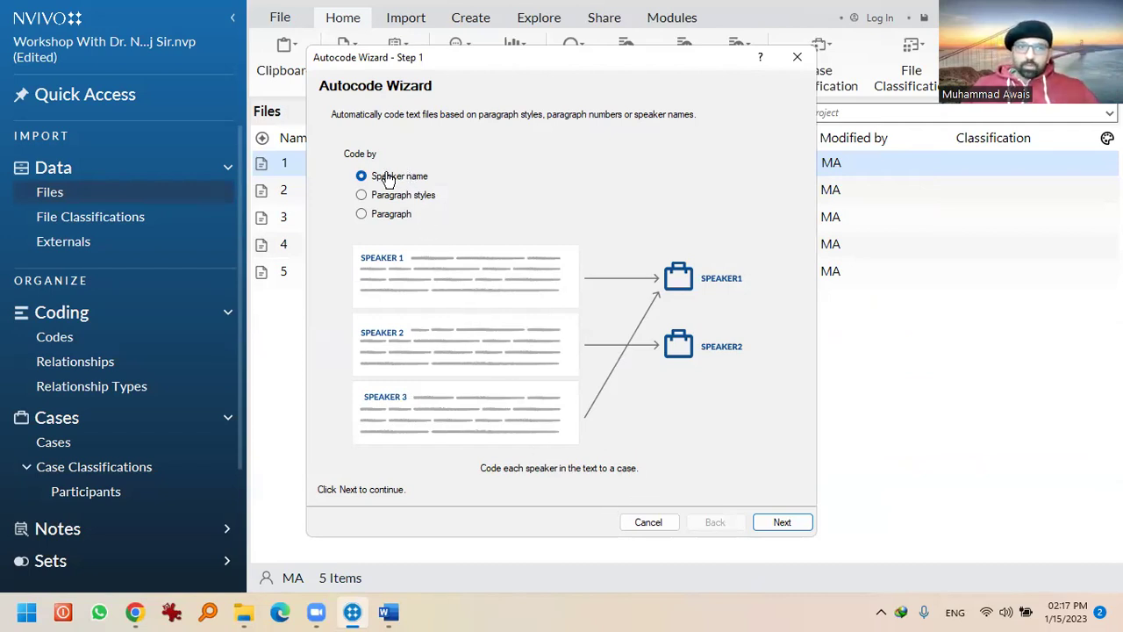
click(762, 502)
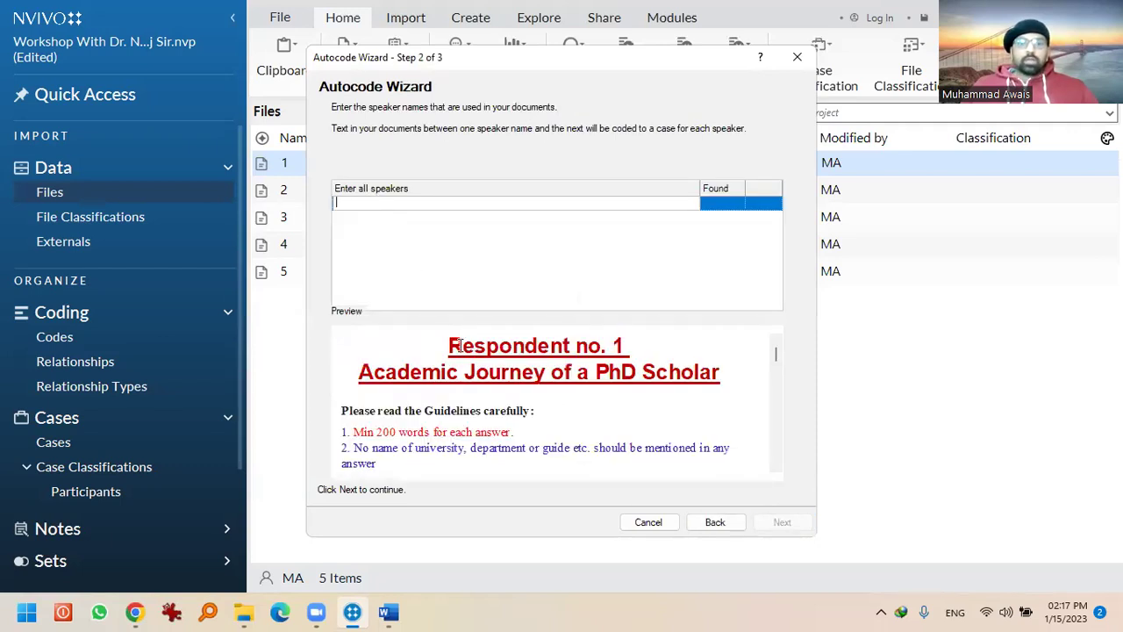
drag(448, 347, 622, 353)
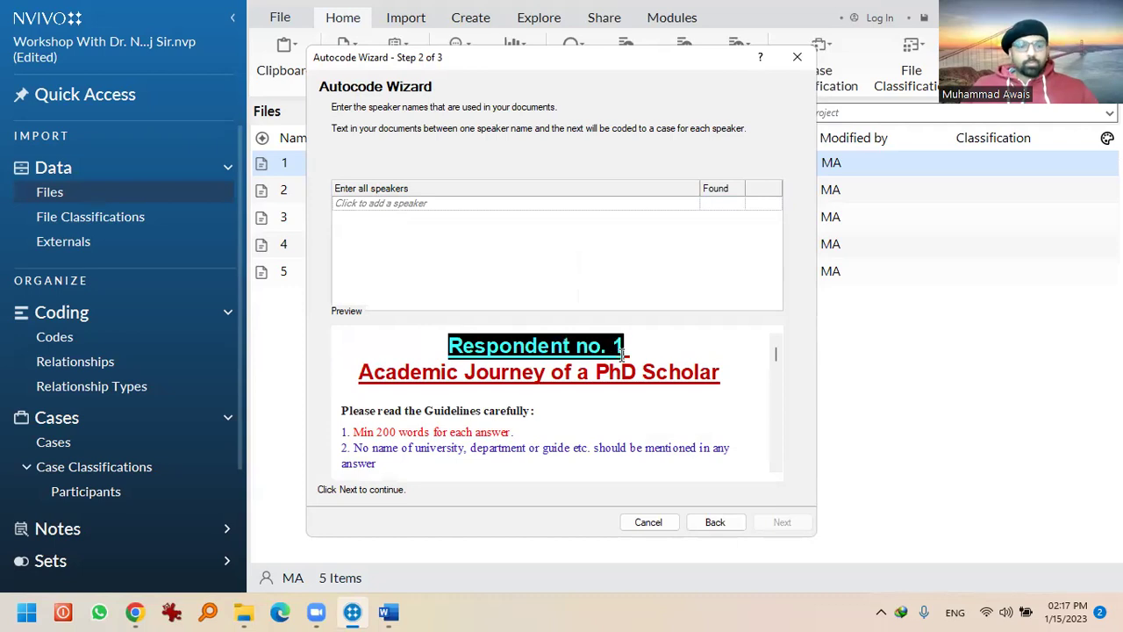
click(408, 203)
text(Department)
key(Return)
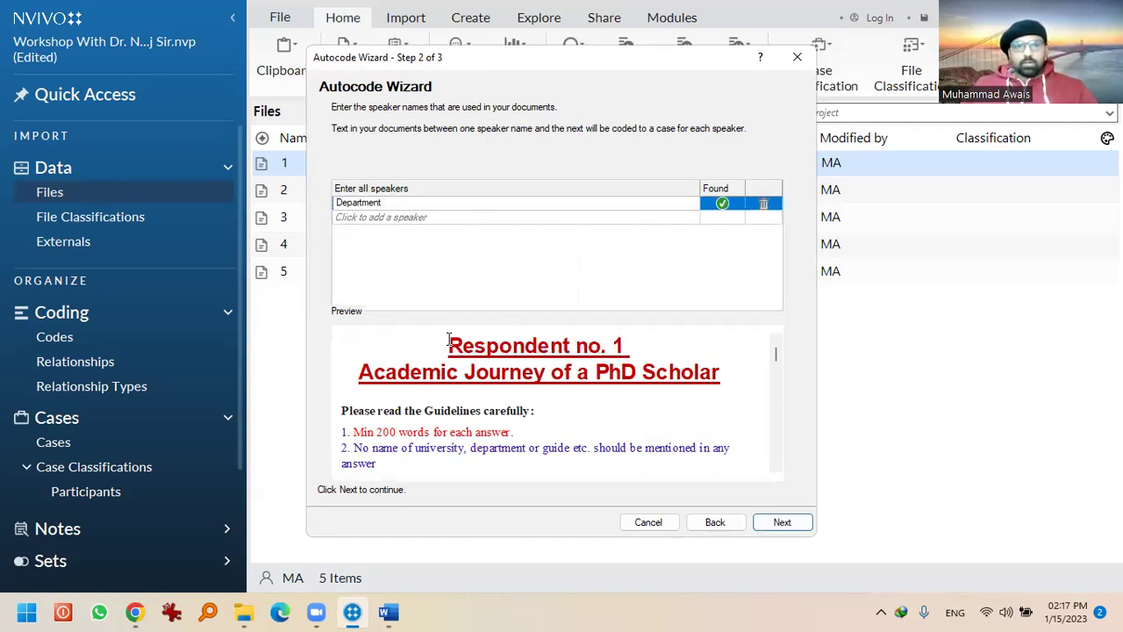
Replace the Department speaker entry with "Respondent no. 1" in the Autocode Wizard
click(397, 201)
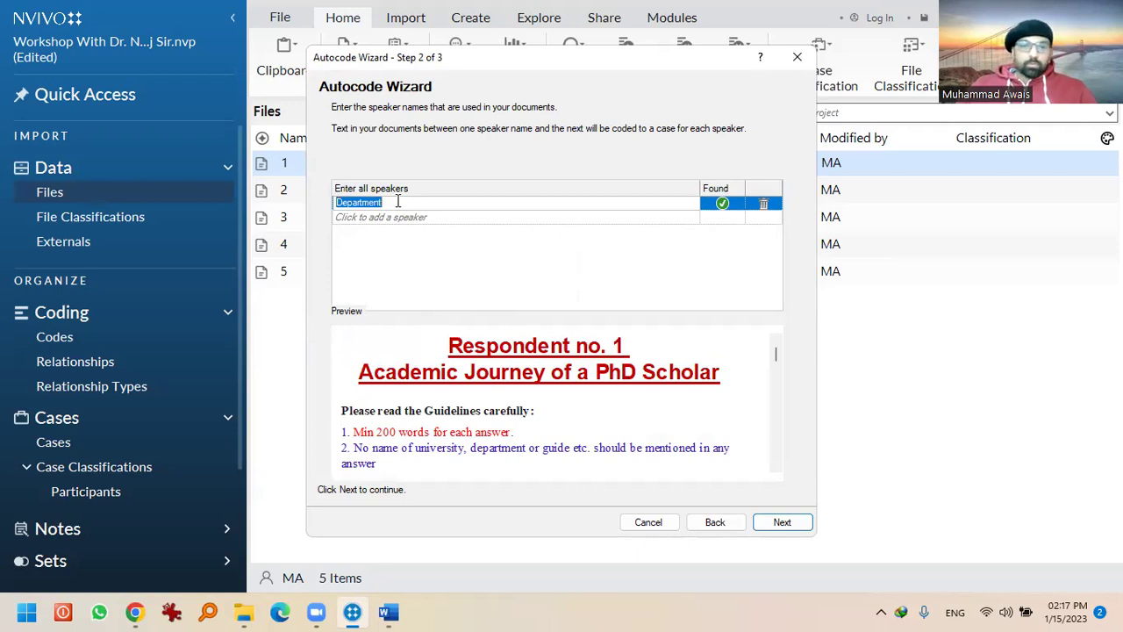
text(Respond)
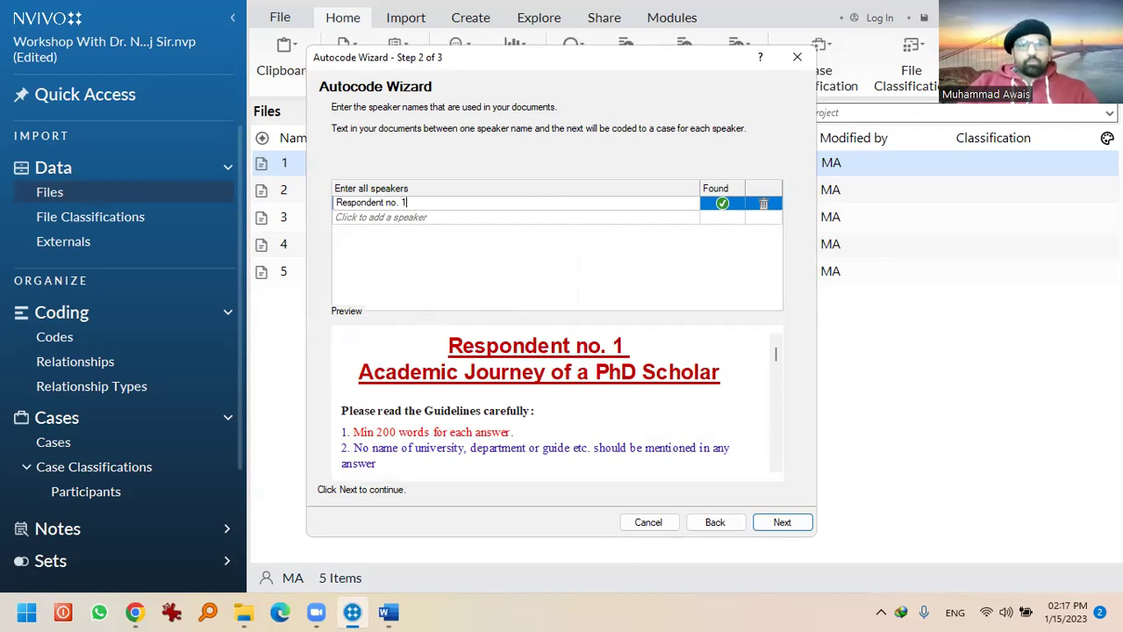
click(407, 253)
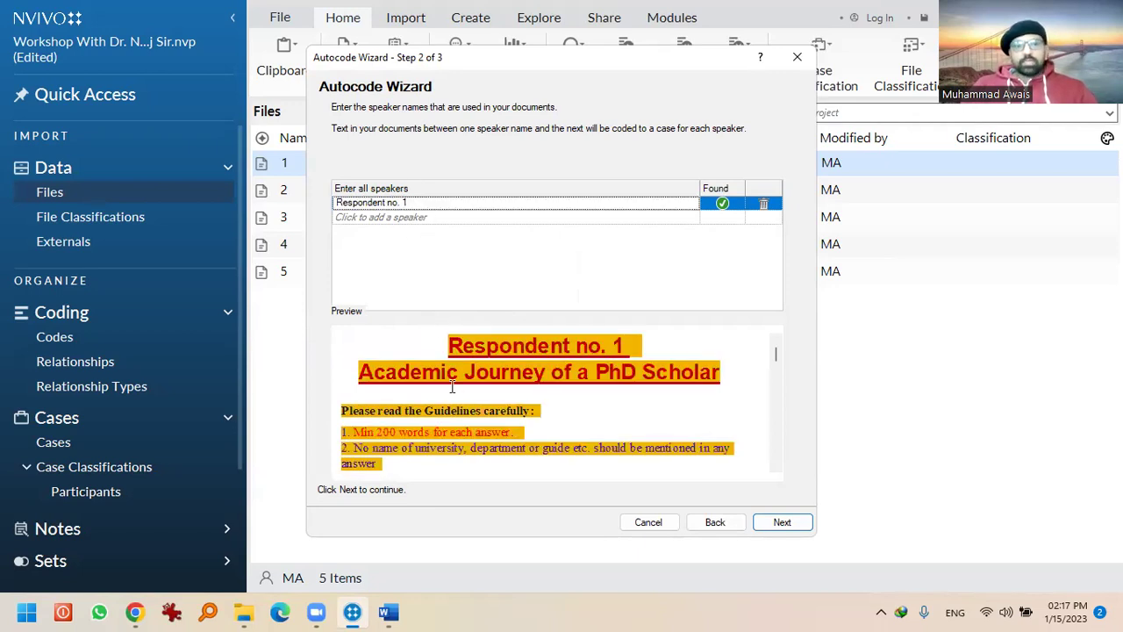
Examine the wizard's document preview to check which text is coded to the speaker Respondent no. 1
scroll(457, 395, down, 8)
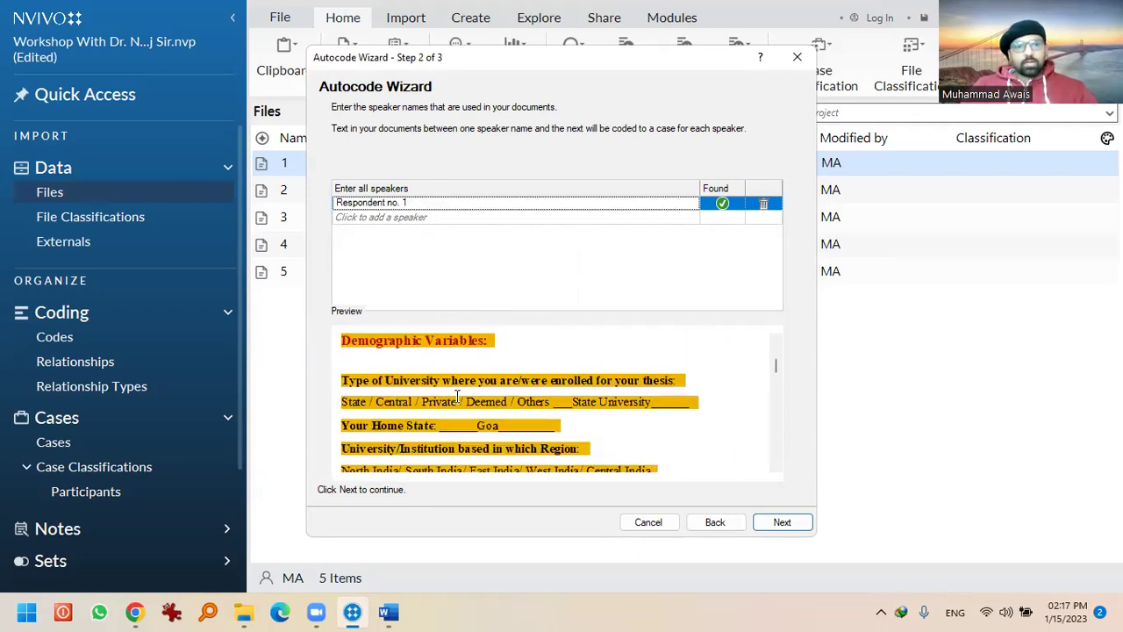
scroll(456, 403, down, 10)
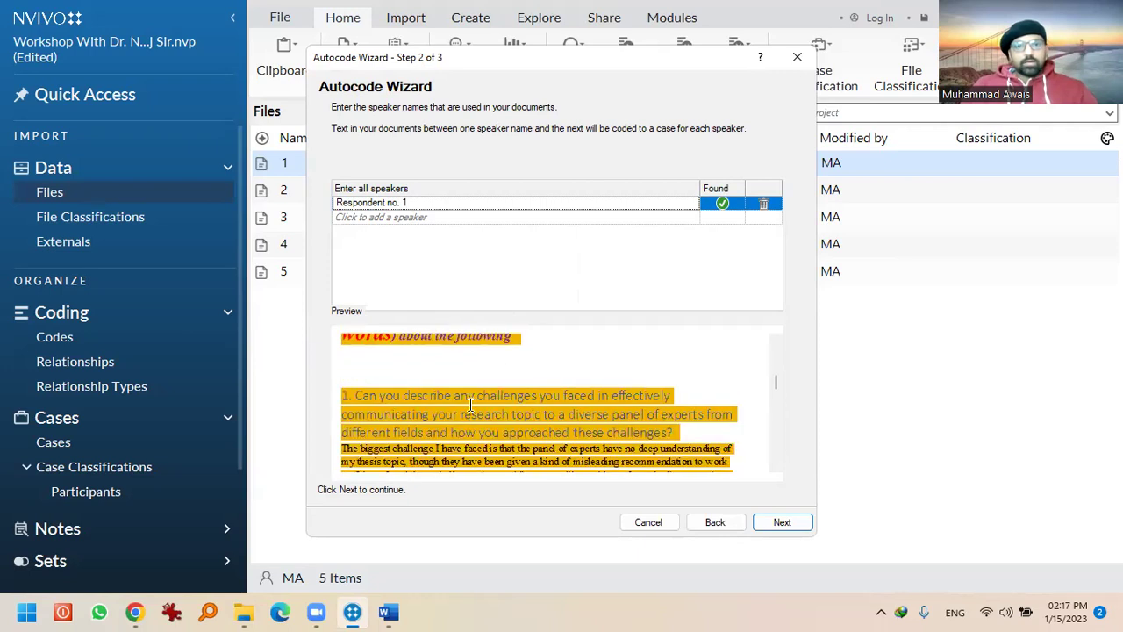
scroll(470, 404, down, 6)
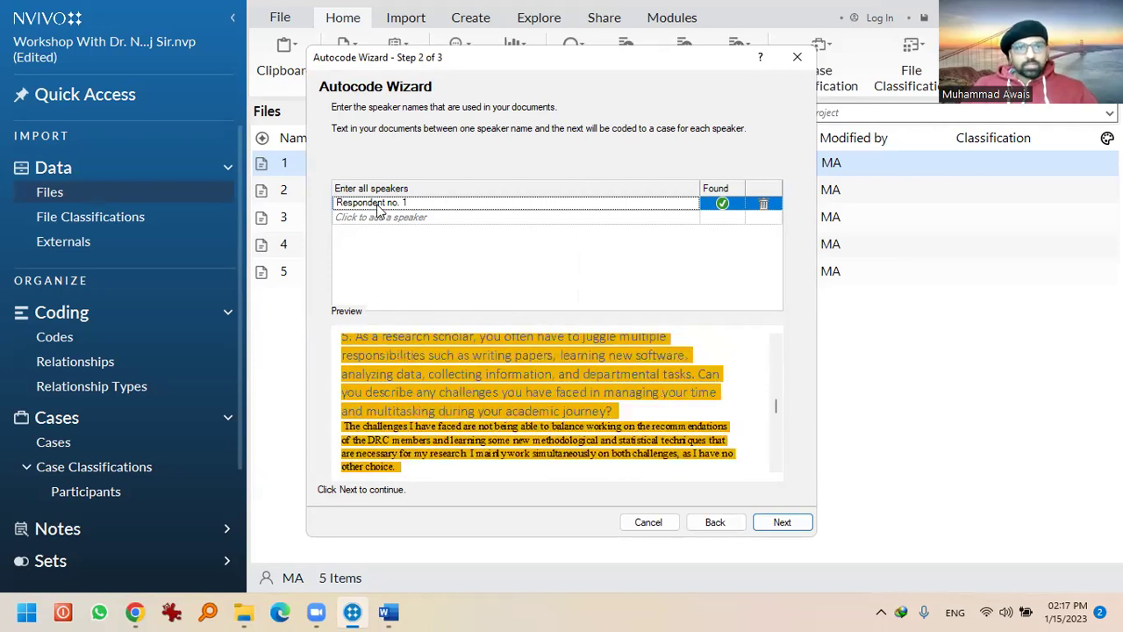
scroll(481, 363, down, 10)
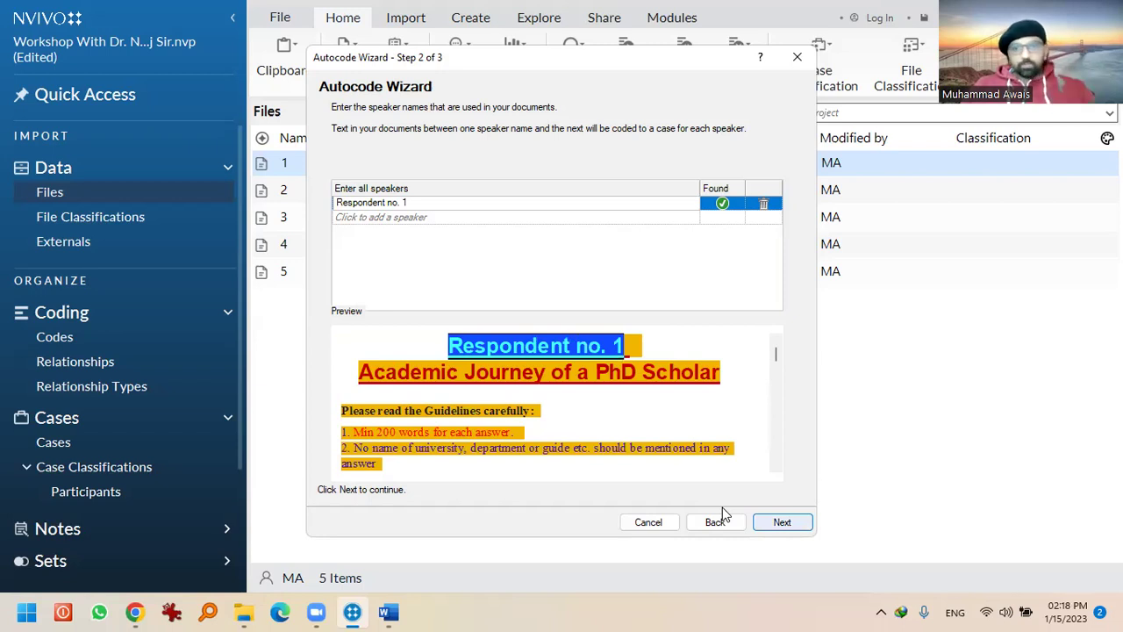
click(677, 347)
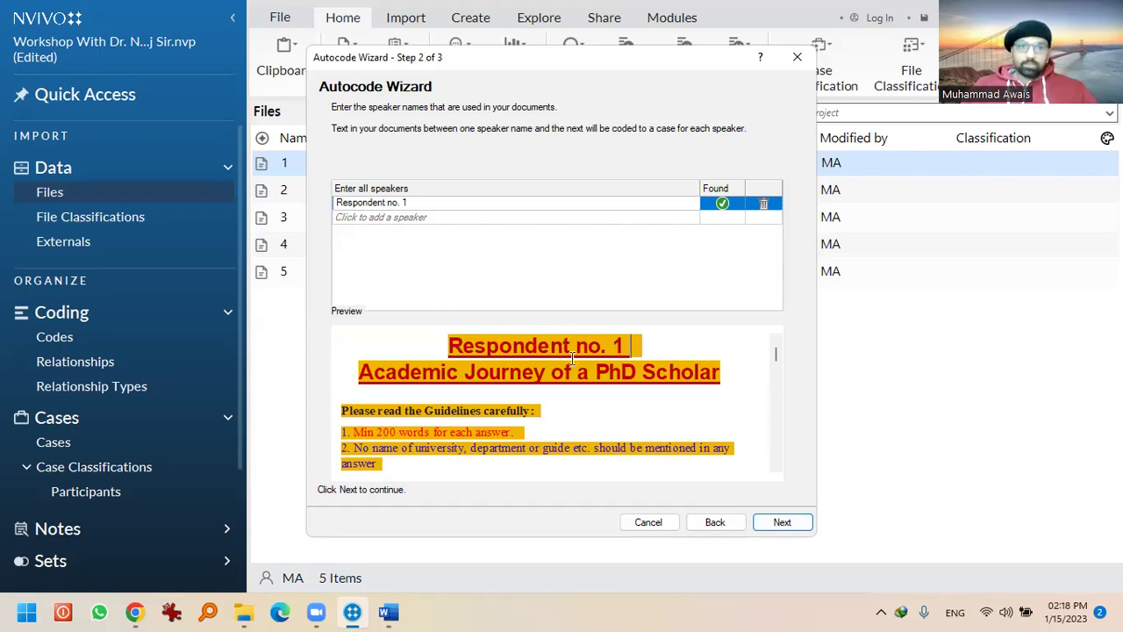
Finish autocoding with the case added to the existing Participants classification, and display the Cases list
key(Return)
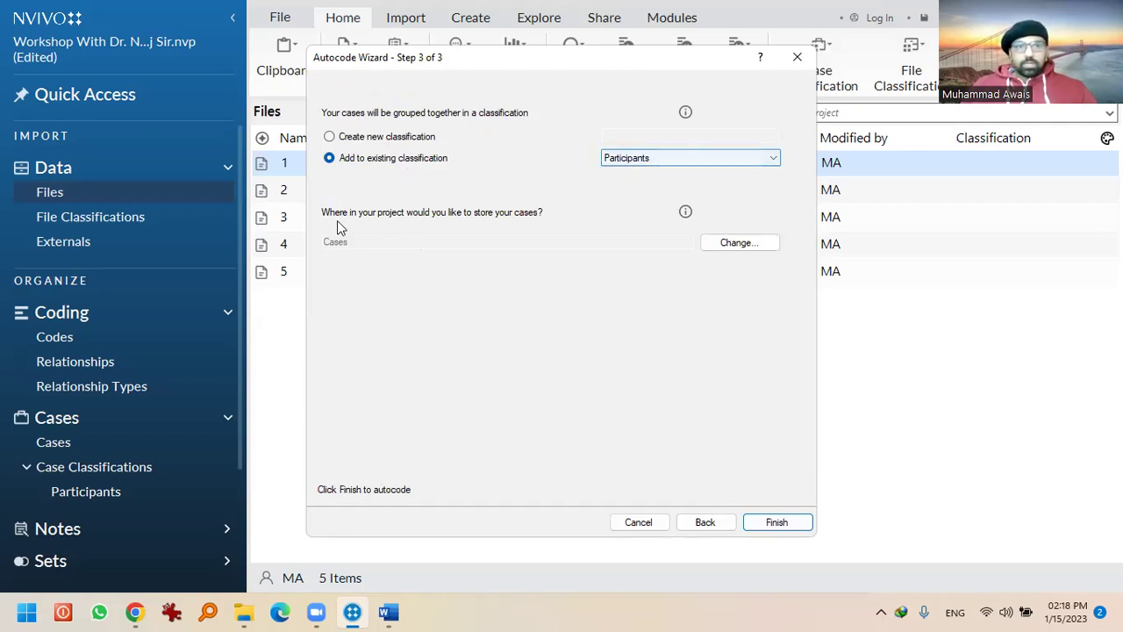
click(762, 522)
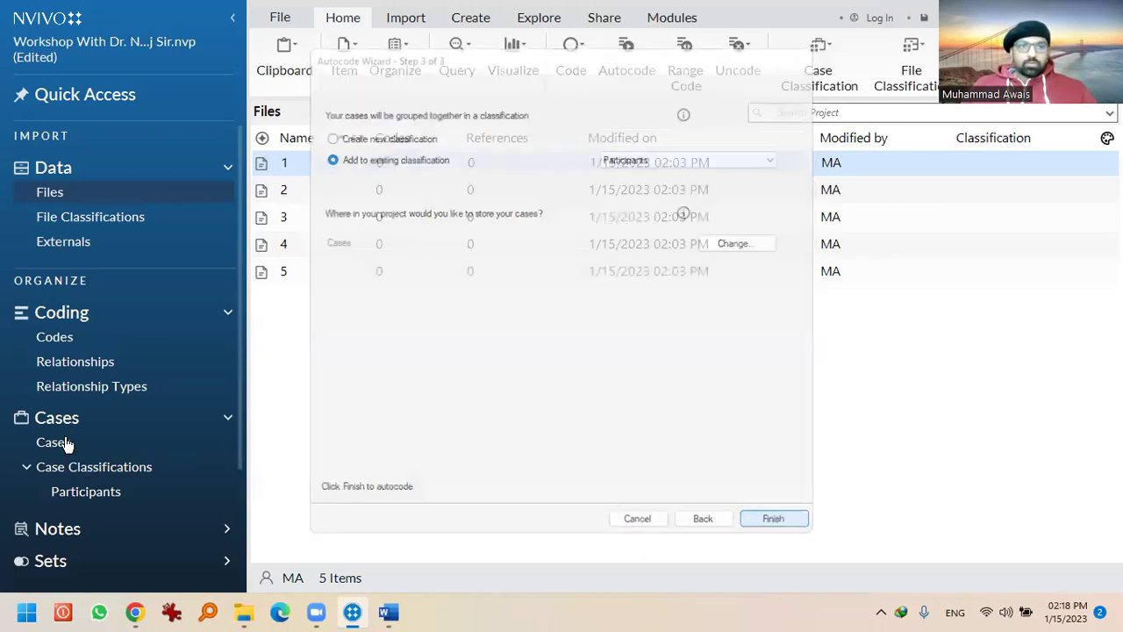
click(19, 450)
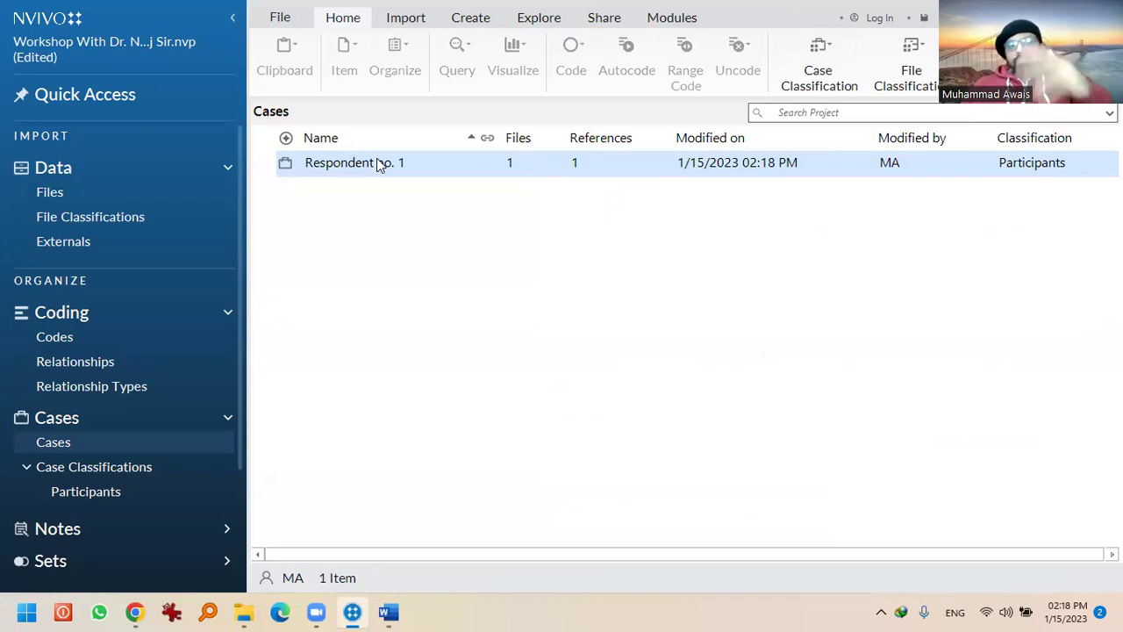
Open the attribute values in the case properties of Respondent no. 1
right_click(379, 165)
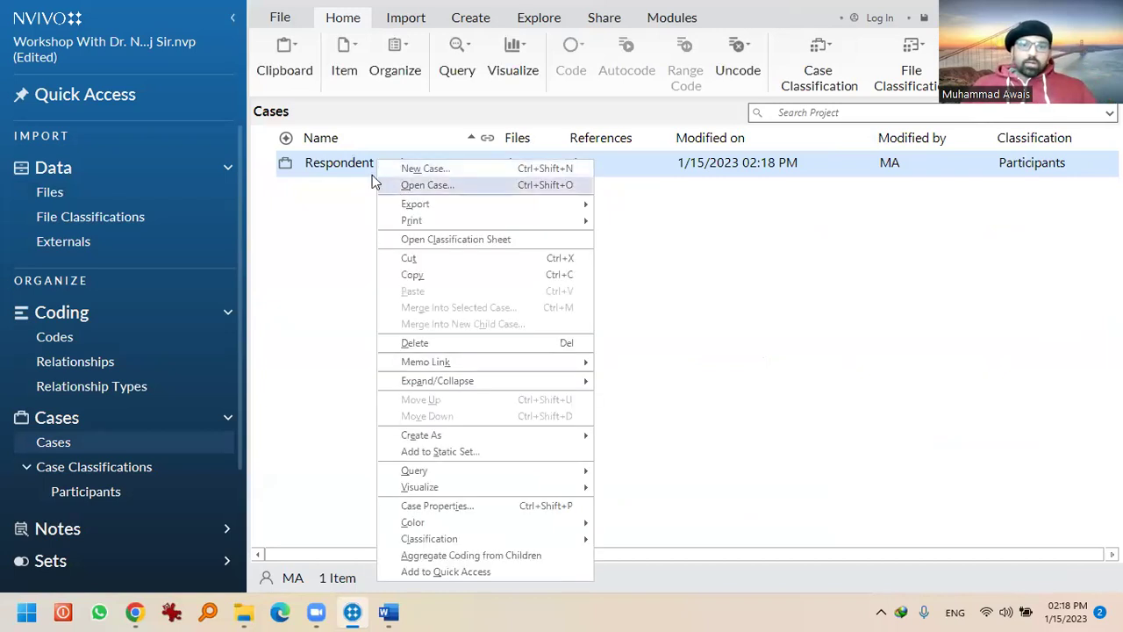
click(344, 172)
right_click(344, 170)
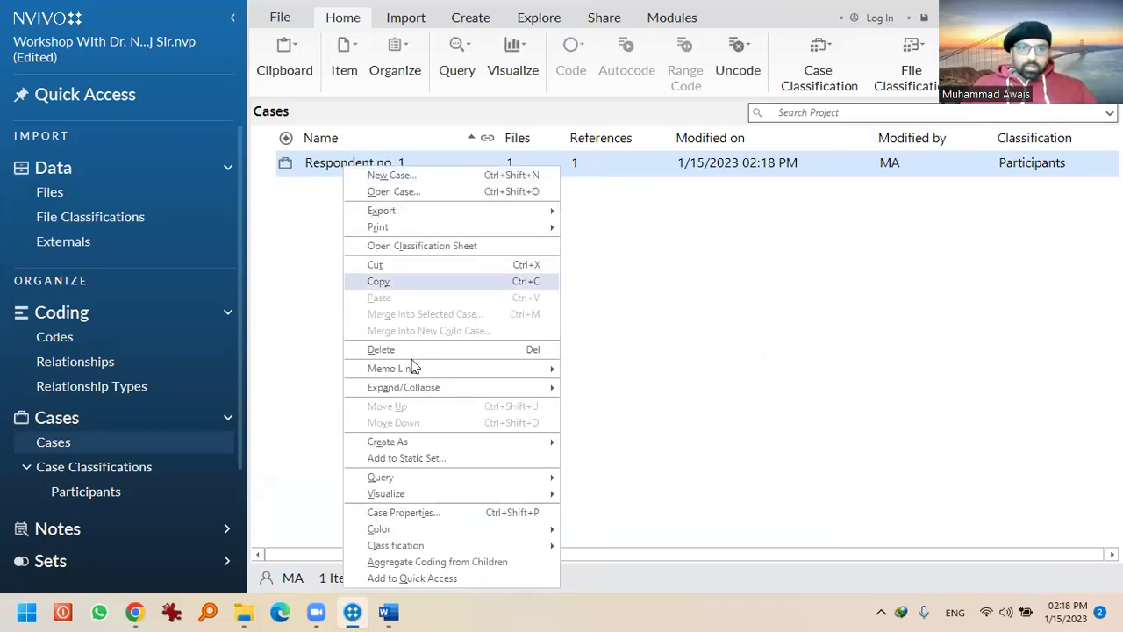
click(427, 512)
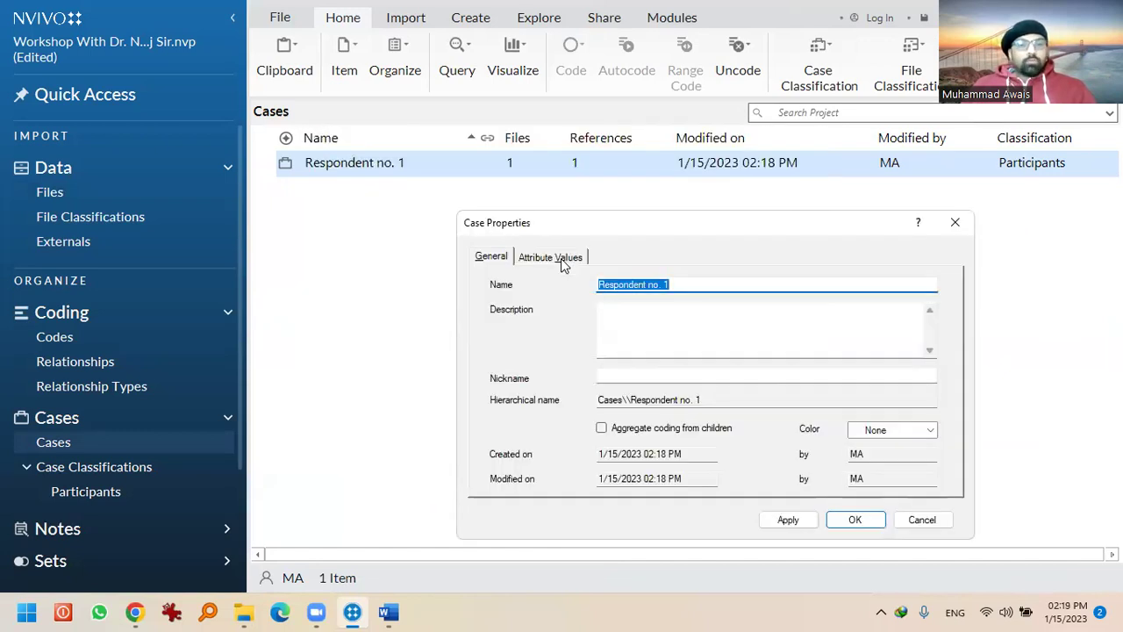
click(562, 262)
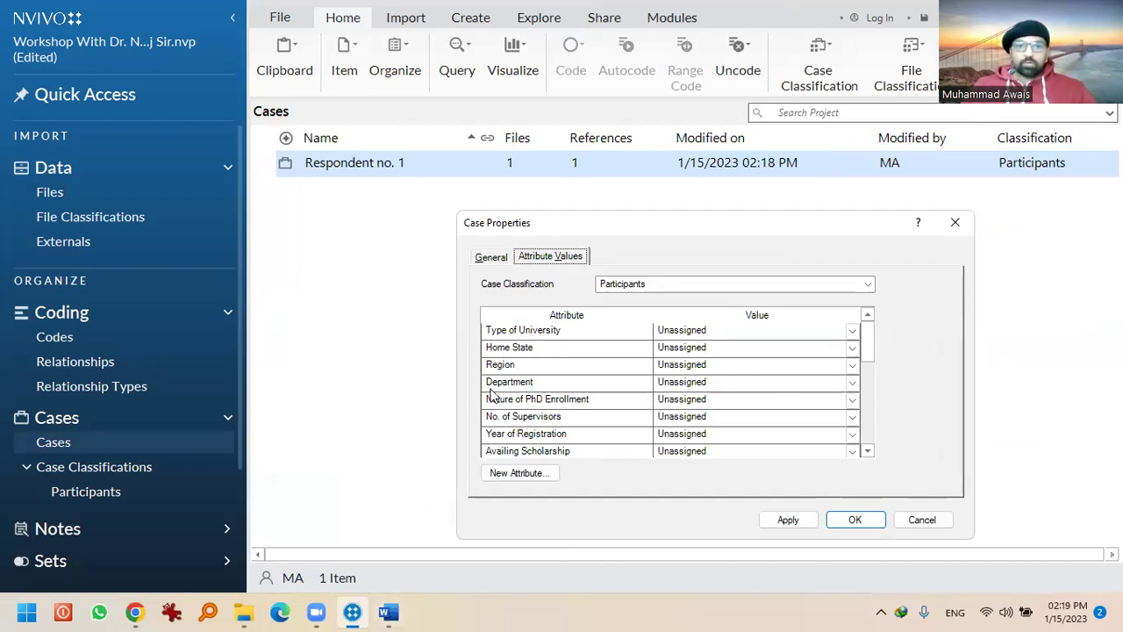
Check the university type in the Word document 1.docx and set the case's Type of University to State in NVivo
click(384, 612)
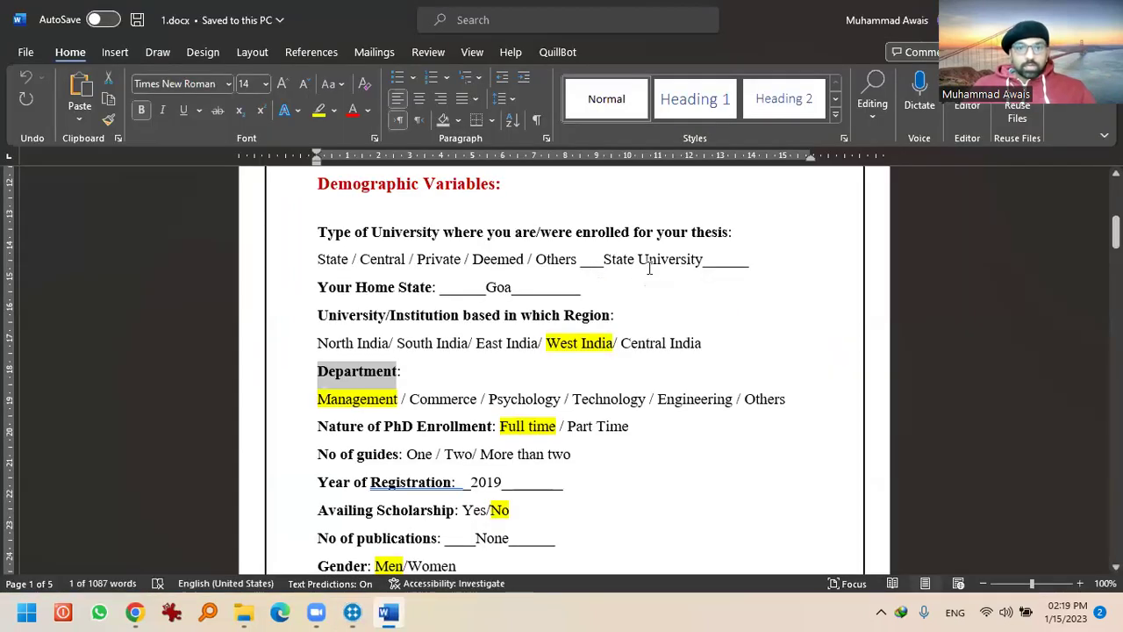
drag(700, 258, 603, 258)
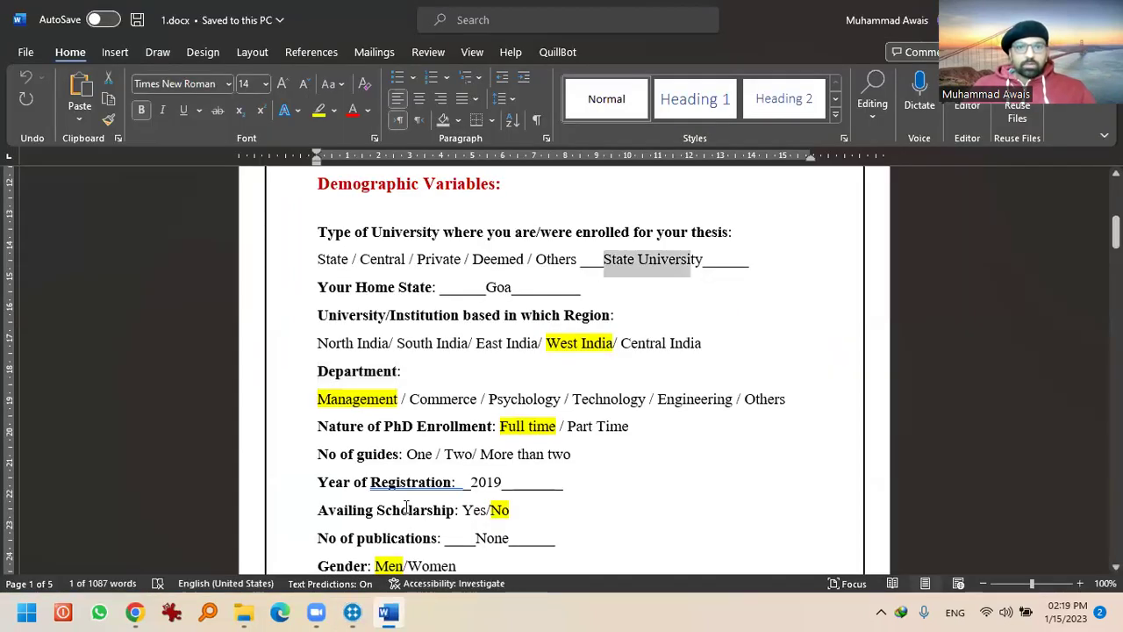
click(352, 612)
click(750, 329)
click(852, 330)
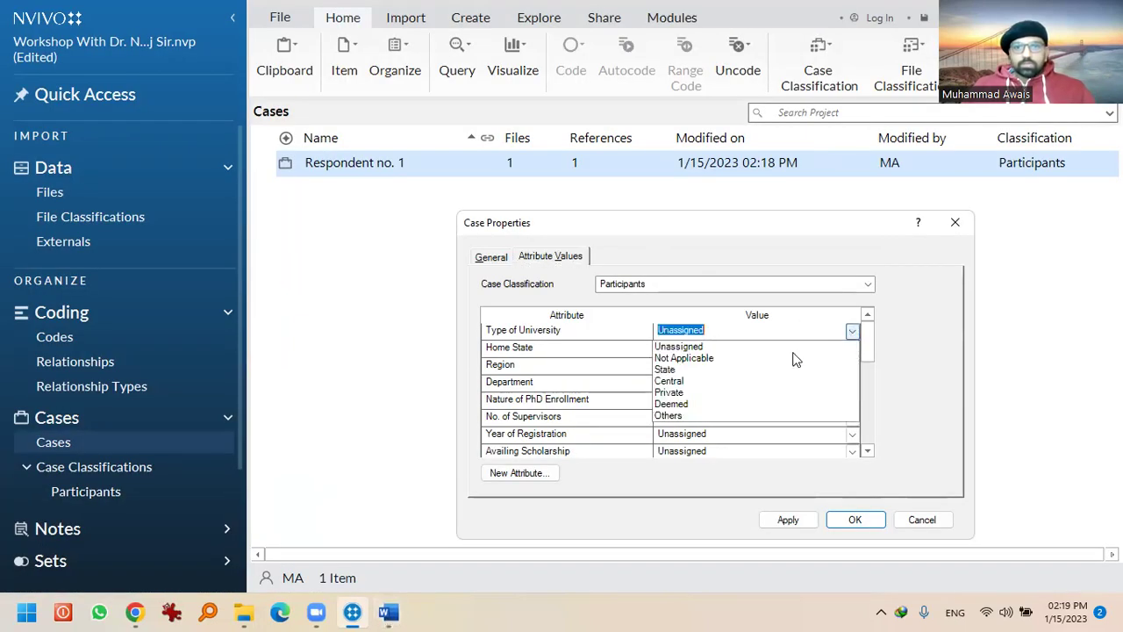
click(747, 369)
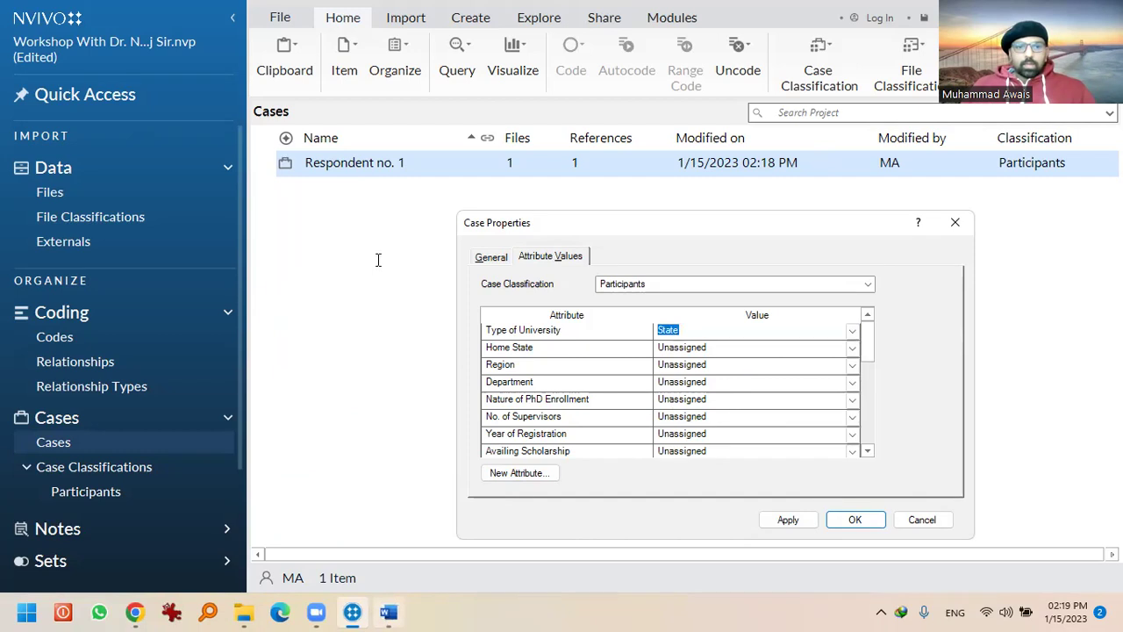
Check the home state in the Word document and set the case's Home State to Goa in NVivo
click(391, 612)
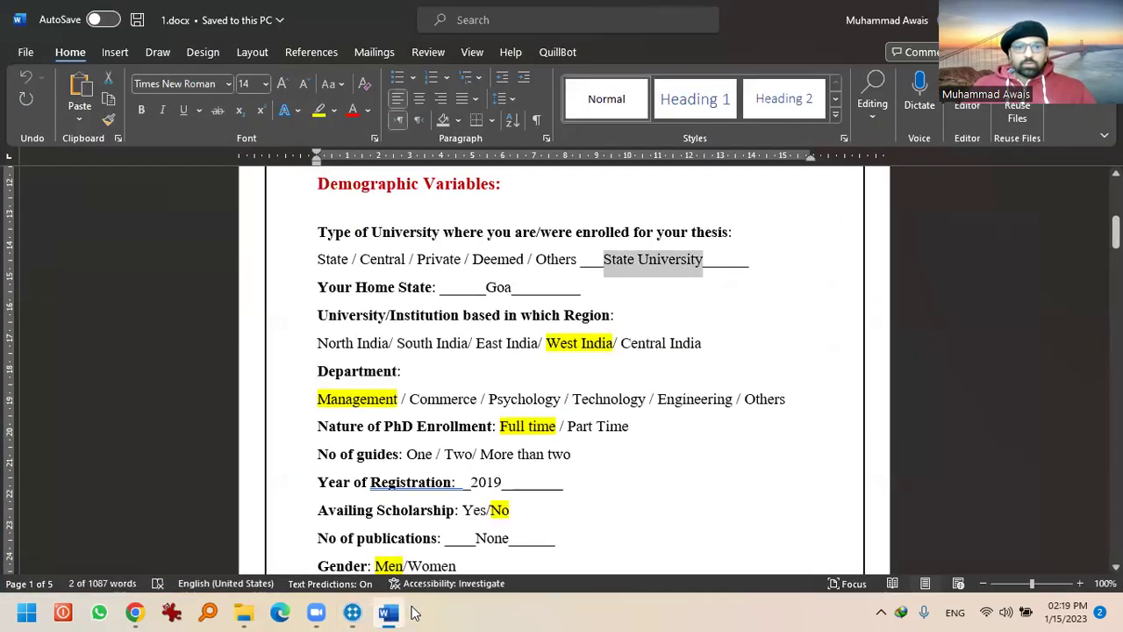
key(alt+Tab)
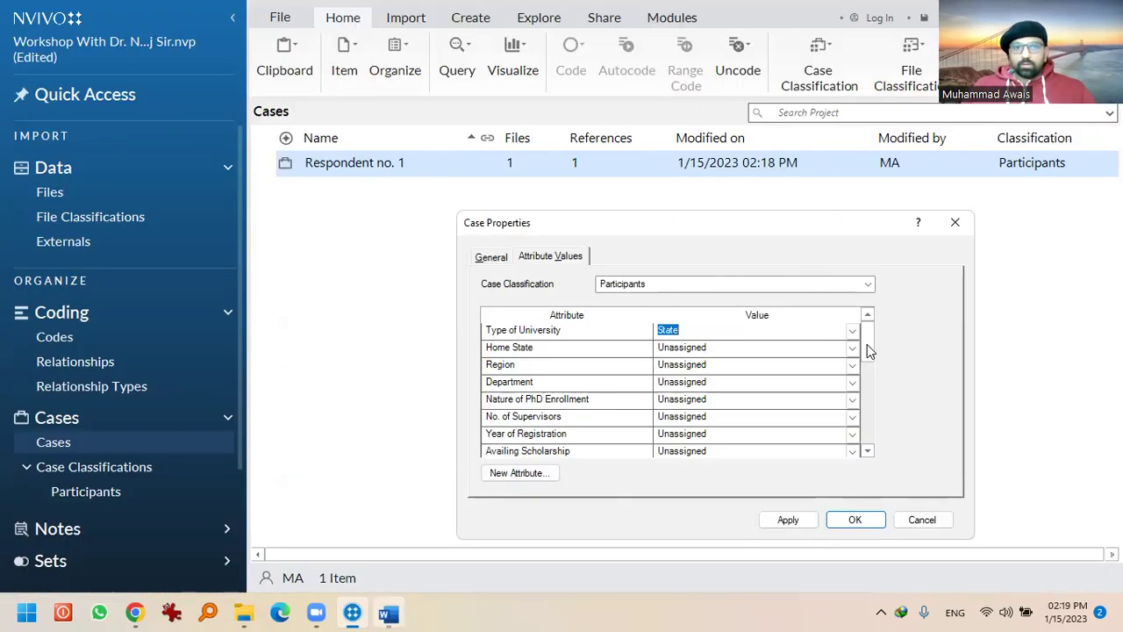
key(Down)
key(alt+Down)
key(Return)
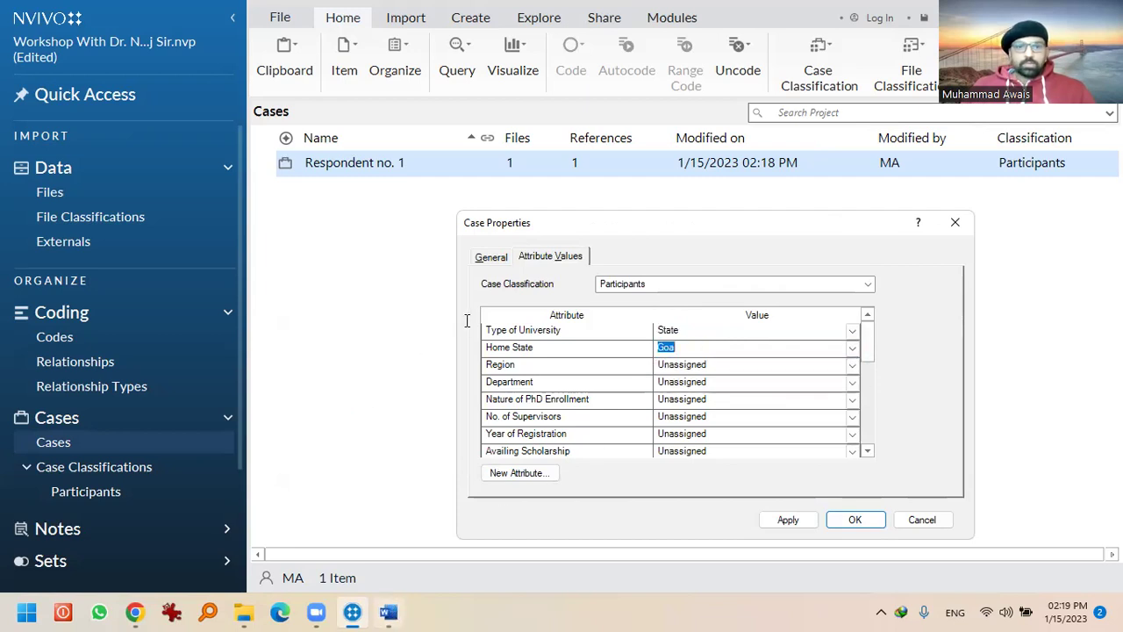
Consult the Word document for the university's region and set the case's Region to West India in NVivo
click(389, 611)
key(alt+Tab)
click(854, 365)
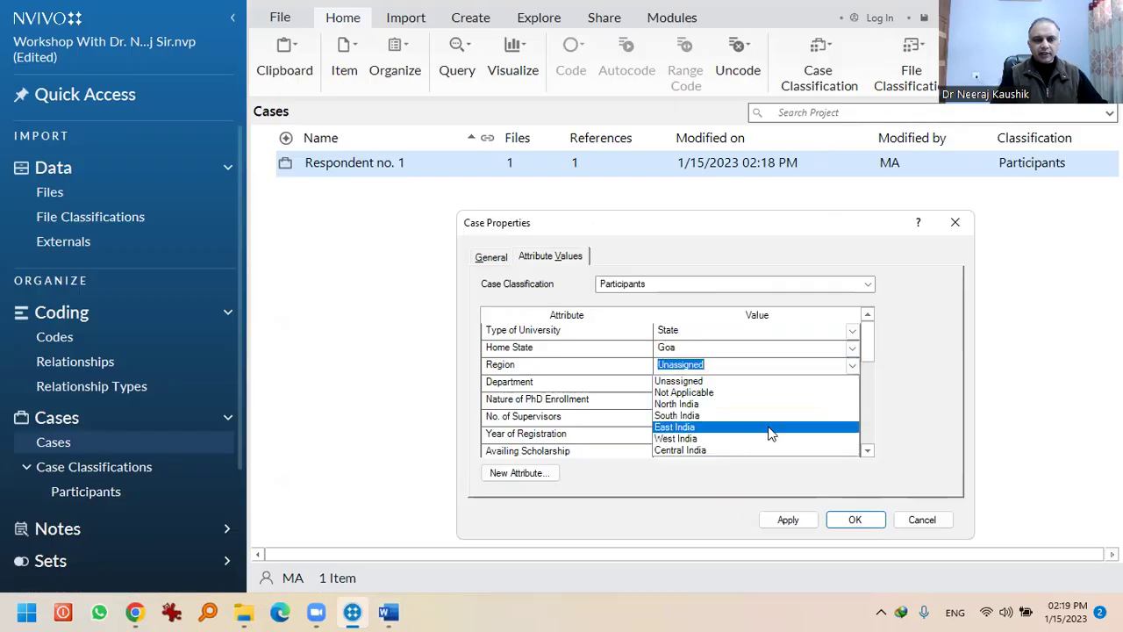
click(762, 446)
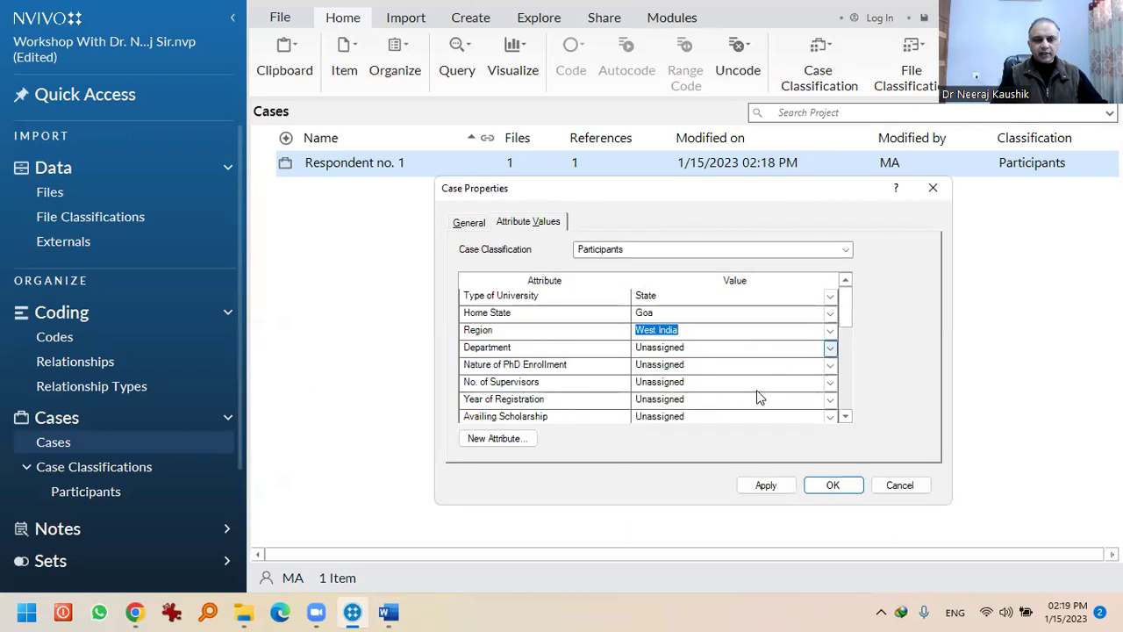
Set the case's Department to Management and its Nature of PhD Enrollment to Full Time
click(830, 348)
click(830, 388)
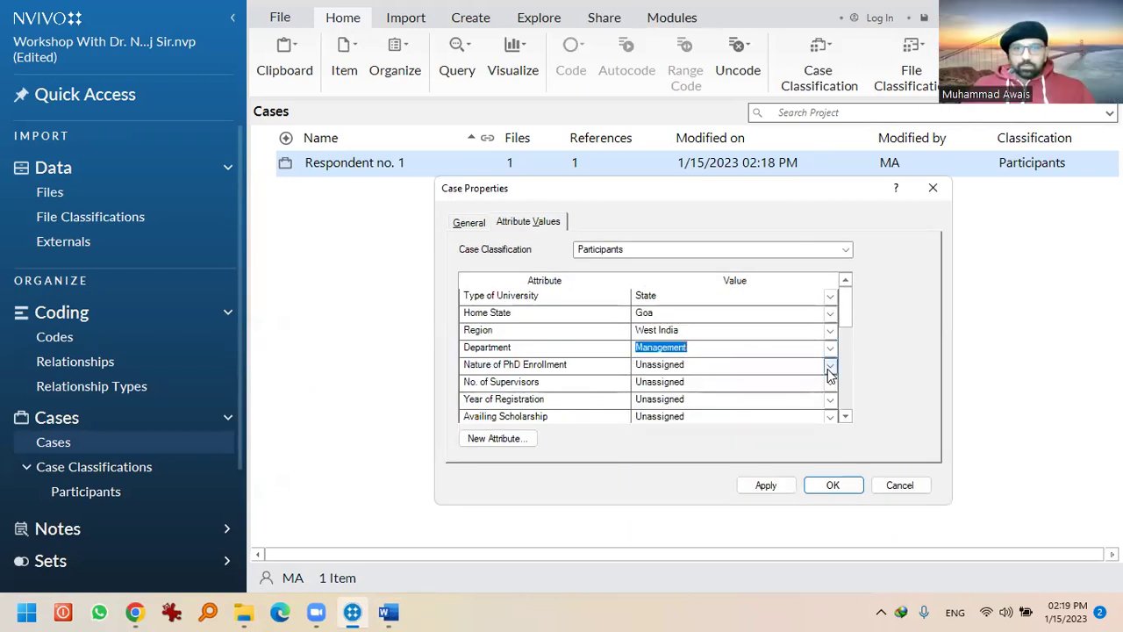
click(829, 369)
click(788, 404)
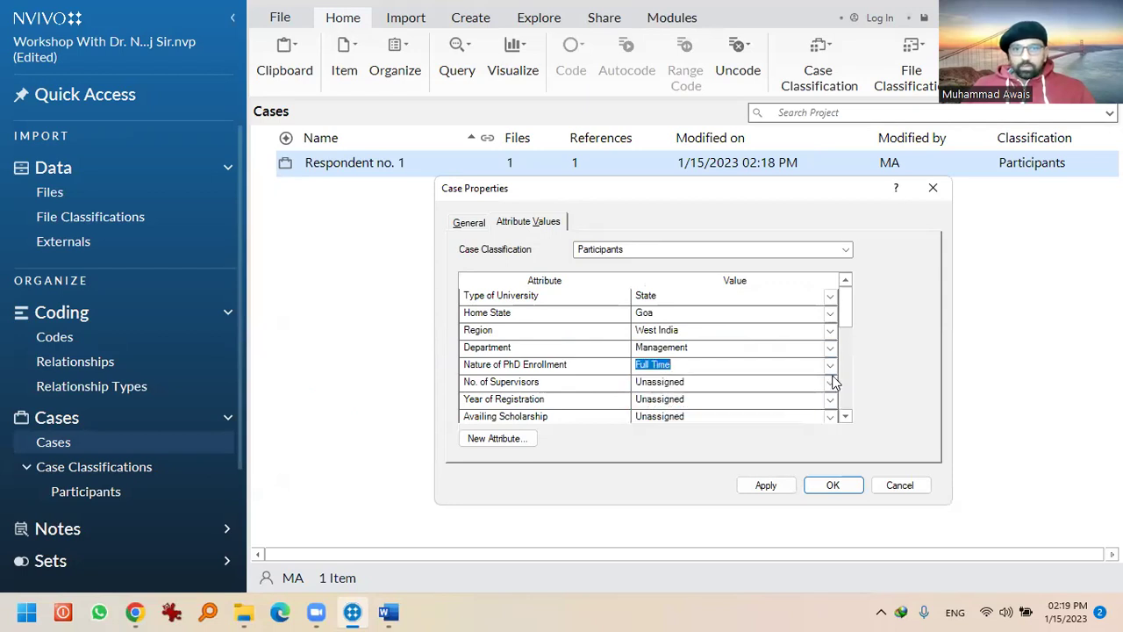
Set the case's No. of Supervisors to 1 and its Year of Registration to 2019
click(809, 386)
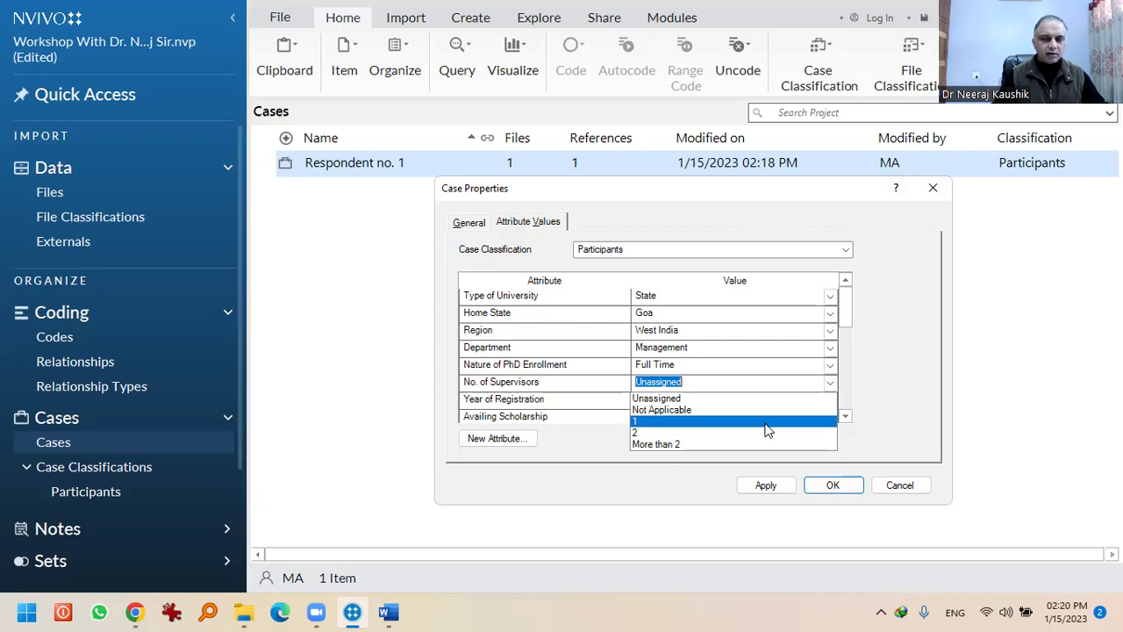
click(766, 430)
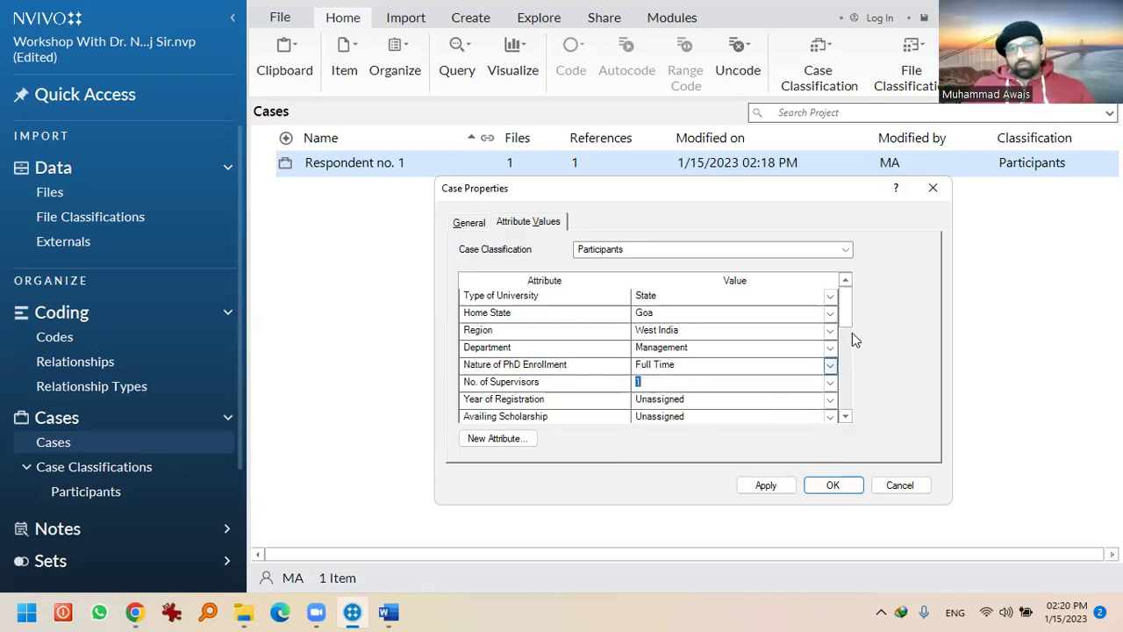
scroll(839, 316, down, 1)
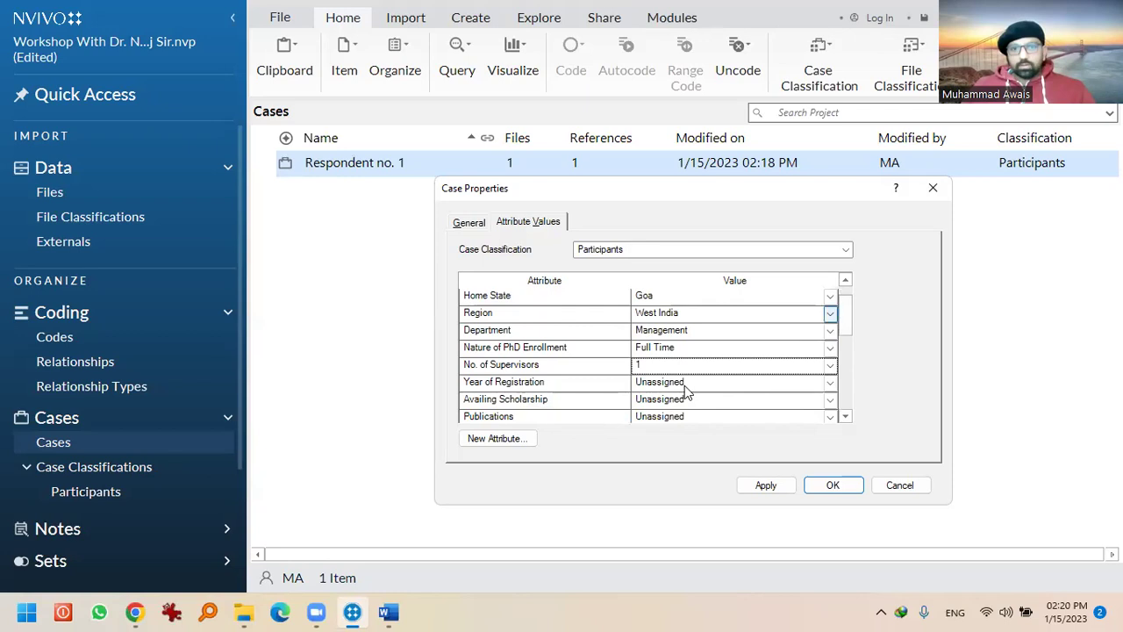
click(830, 385)
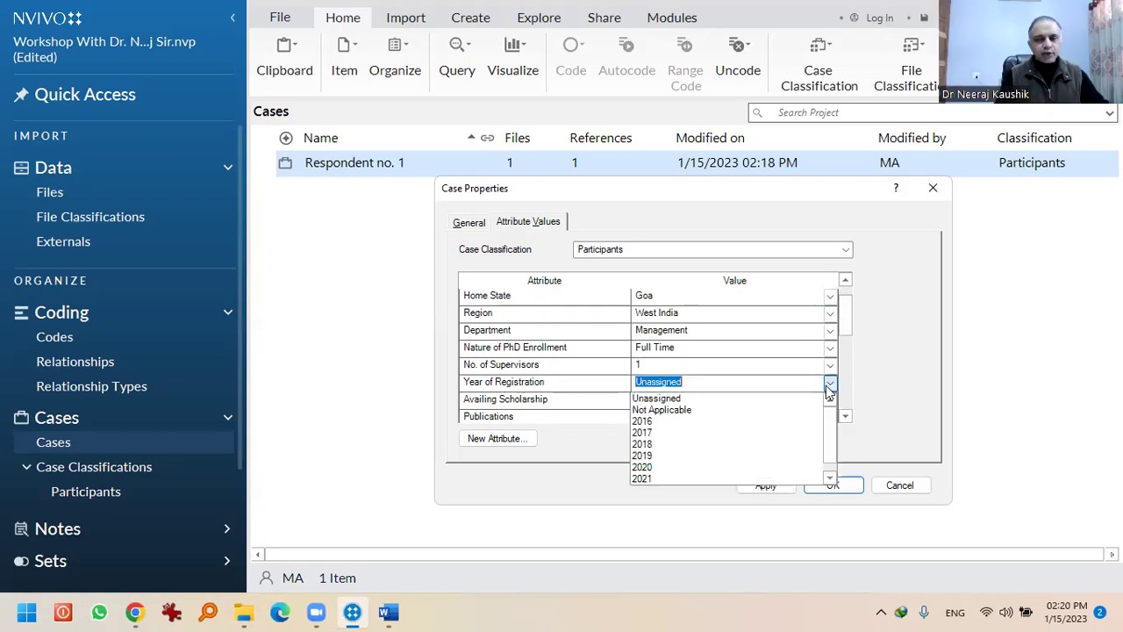
click(750, 465)
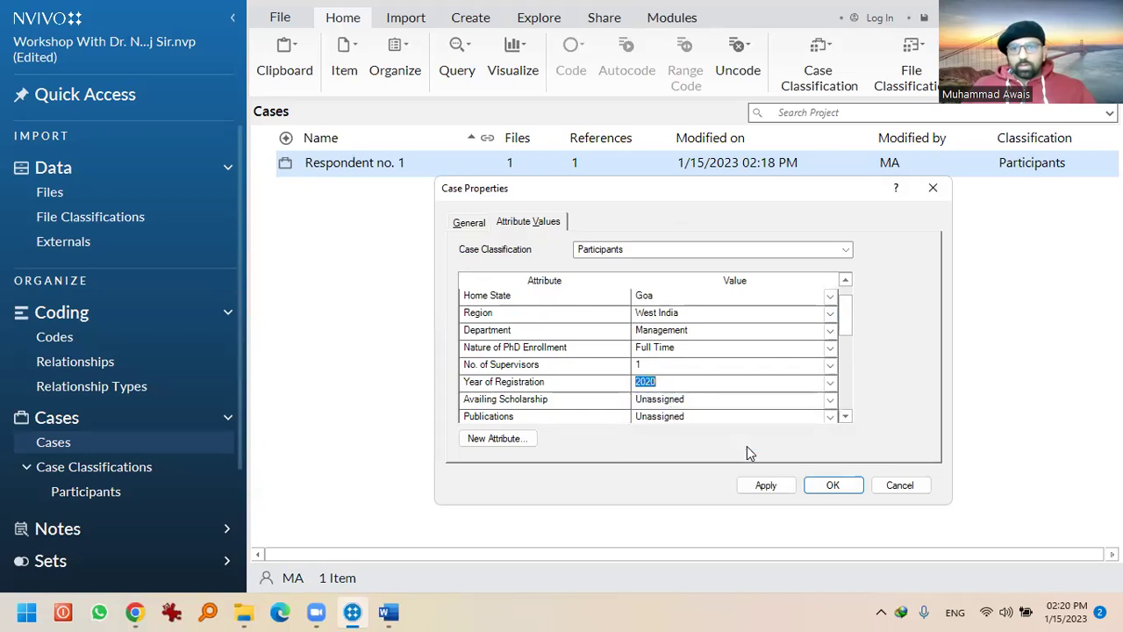
click(830, 400)
key(Down)
key(Down)
key(Return)
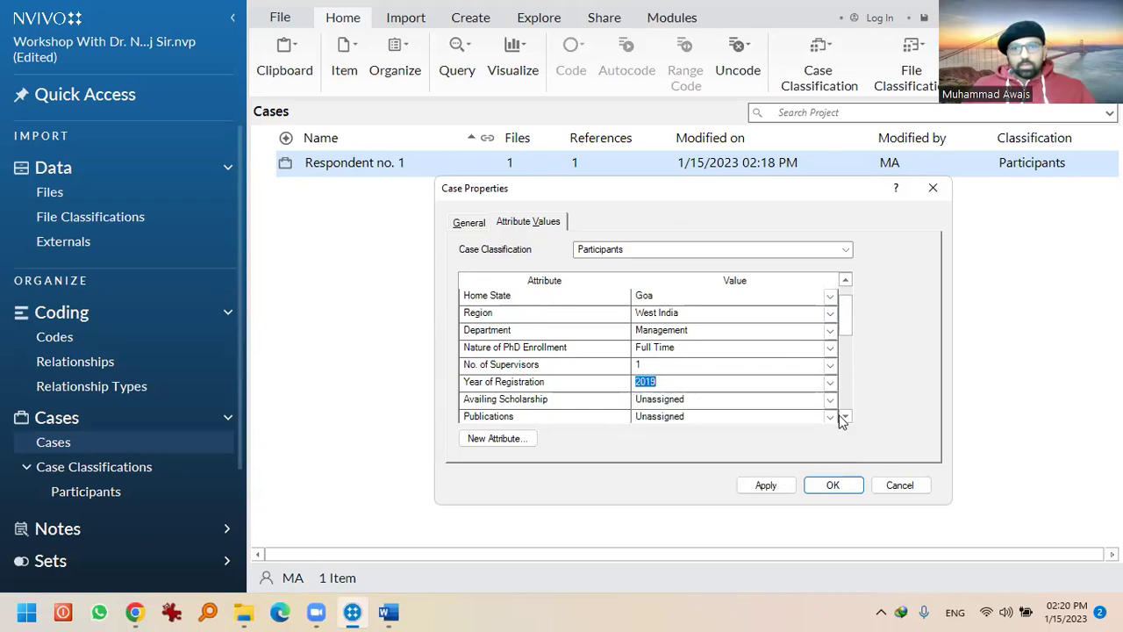
Set the case's Availing Scholarship to No, then close the case properties without saving the changes
click(847, 418)
click(847, 418)
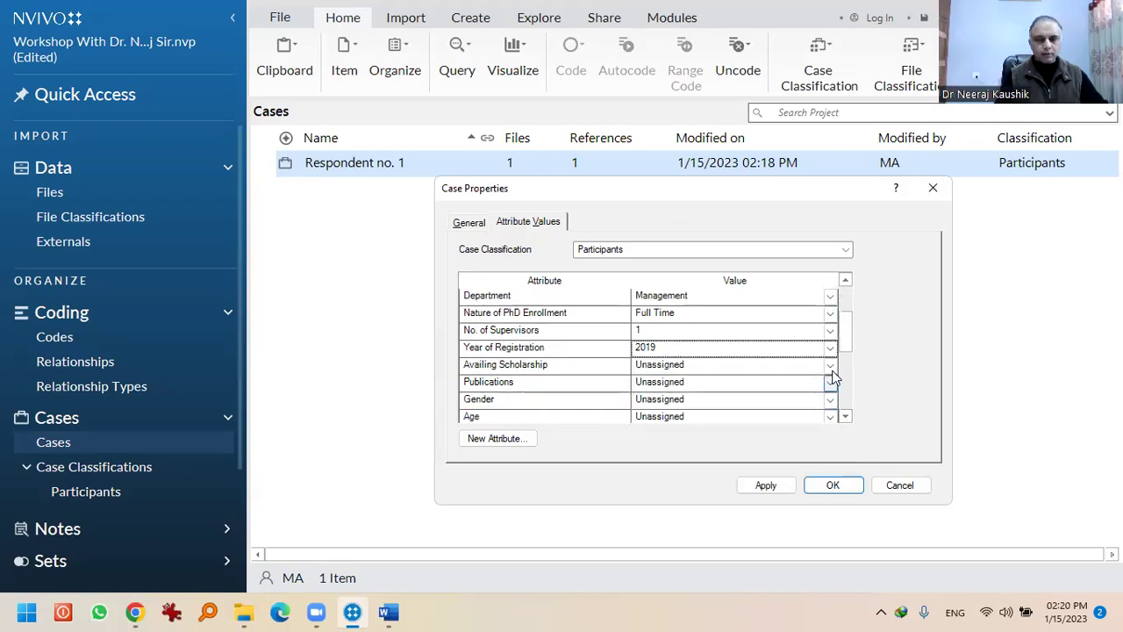
click(830, 367)
click(776, 416)
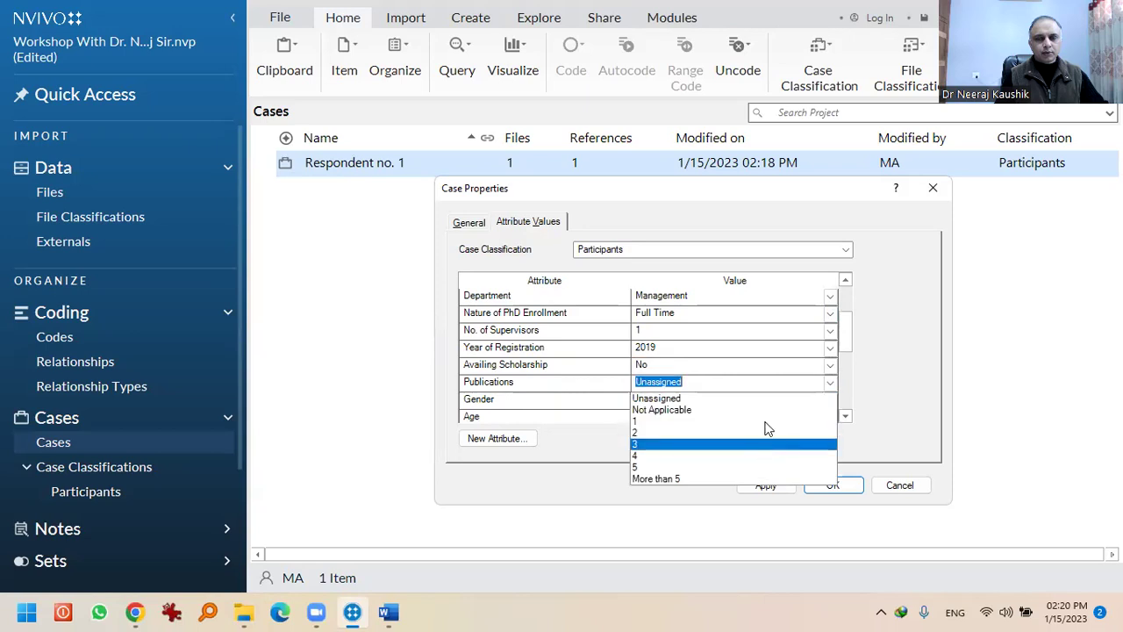
click(532, 454)
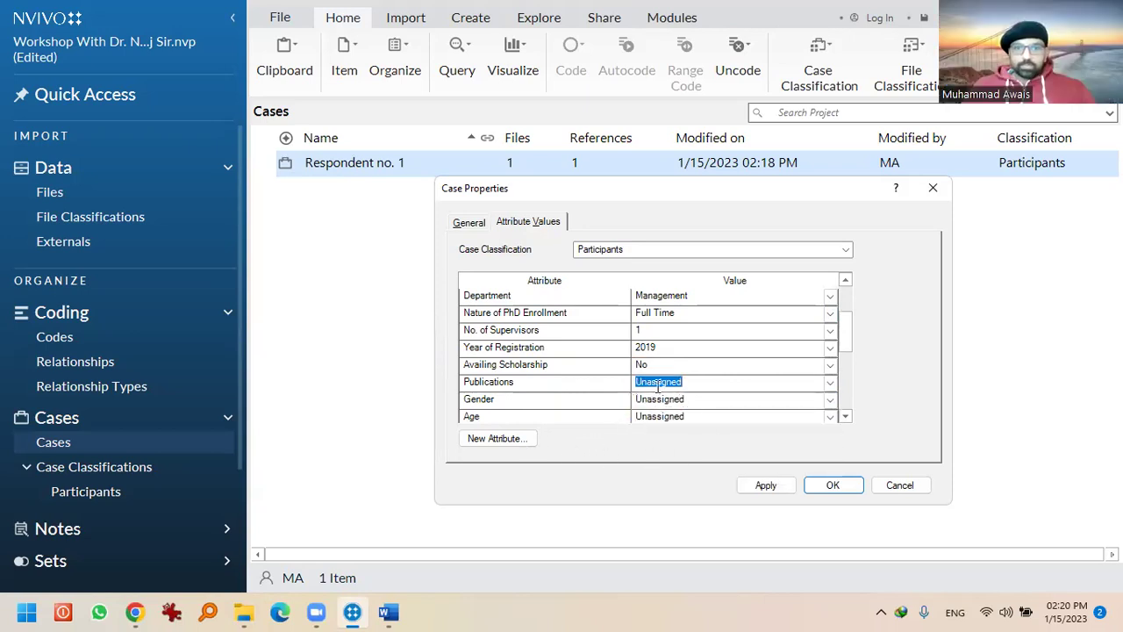
click(895, 489)
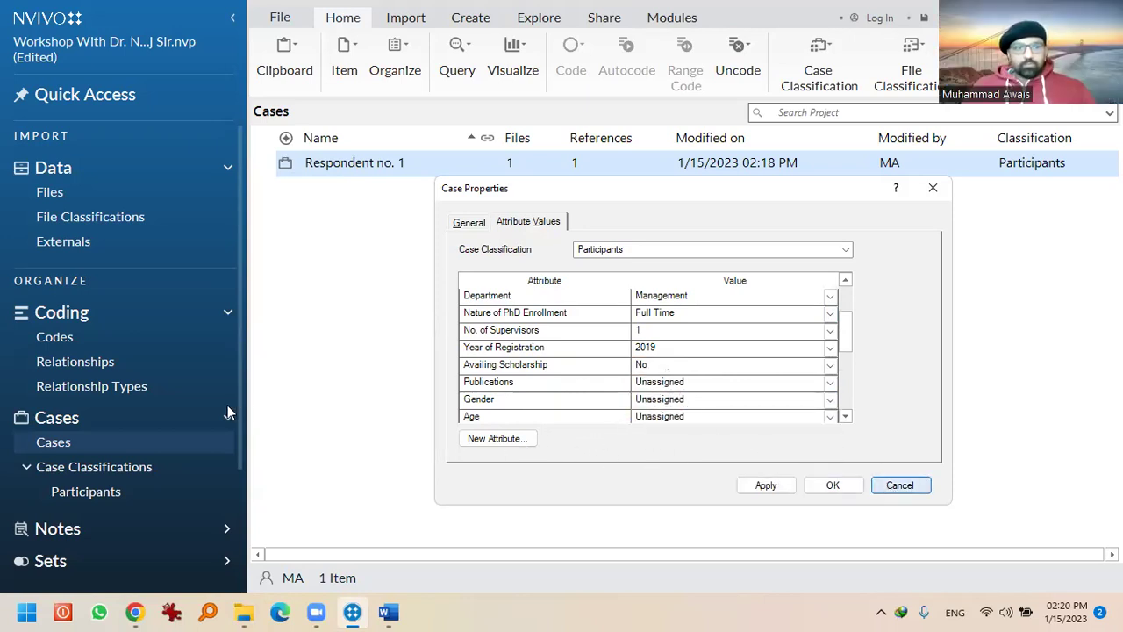
Add another value to the Publications attribute of the Participants classification, save it and return to the Cases list
click(77, 490)
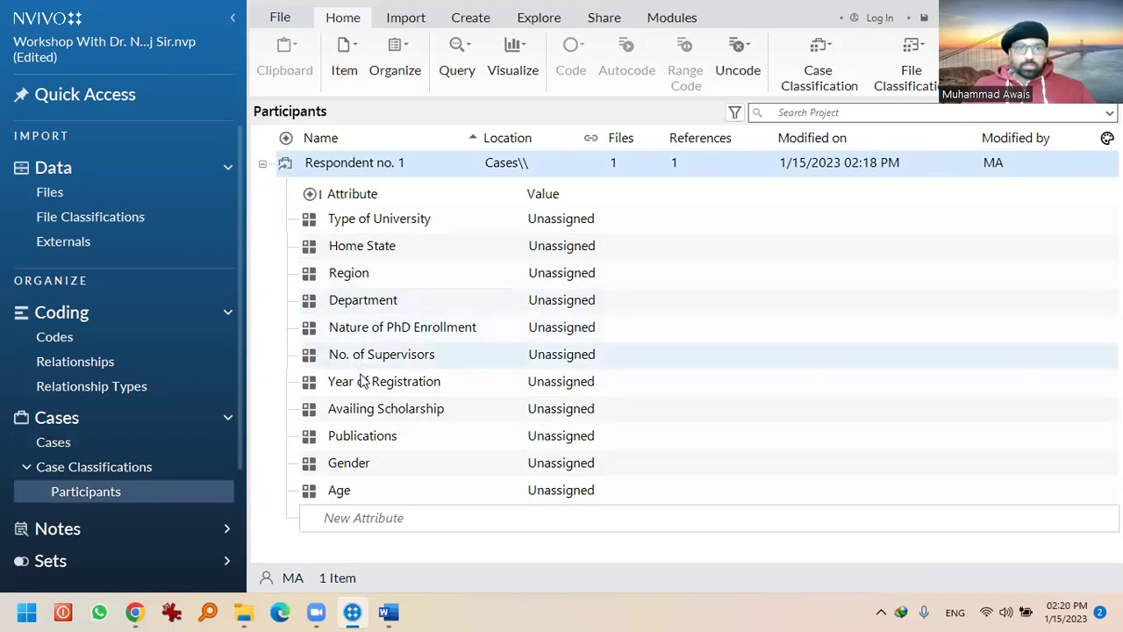
double_click(355, 436)
click(410, 200)
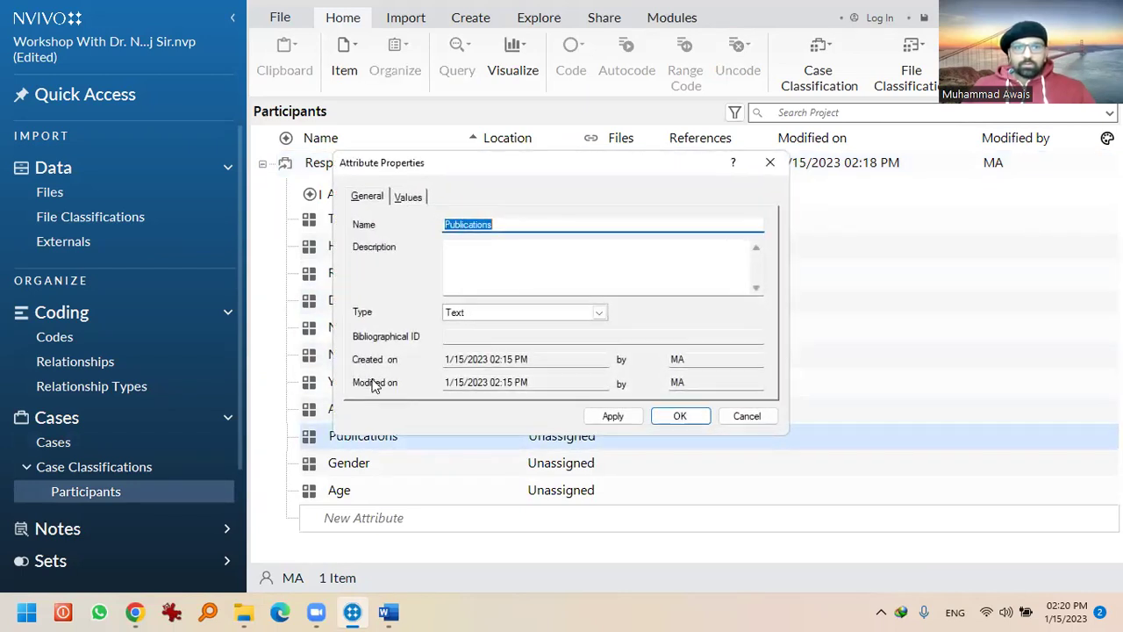
click(378, 387)
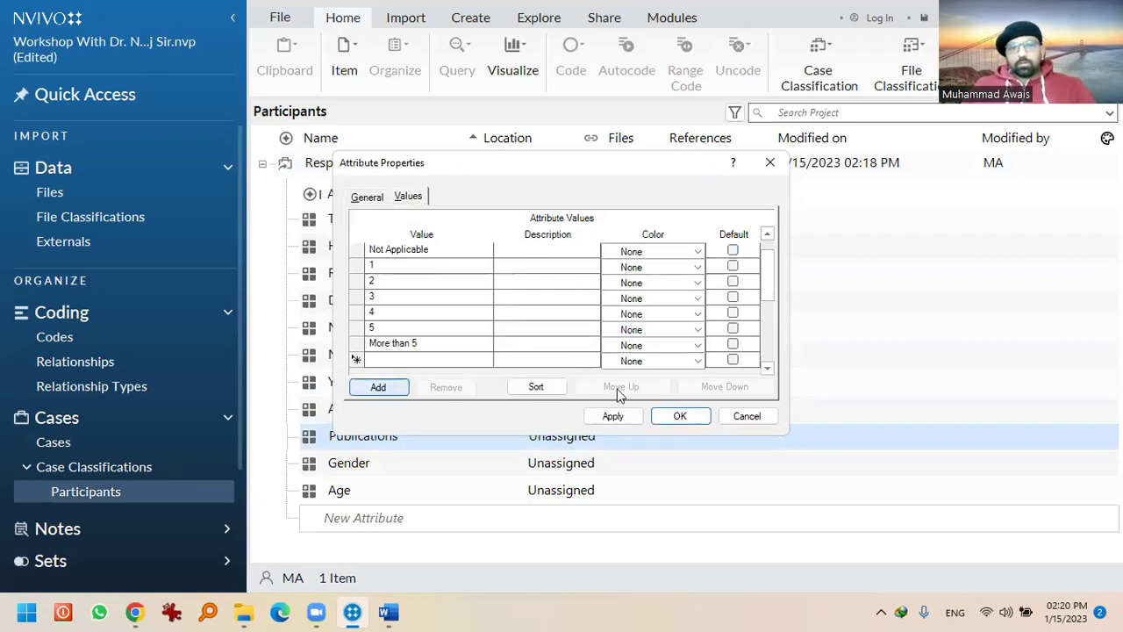
key(Return)
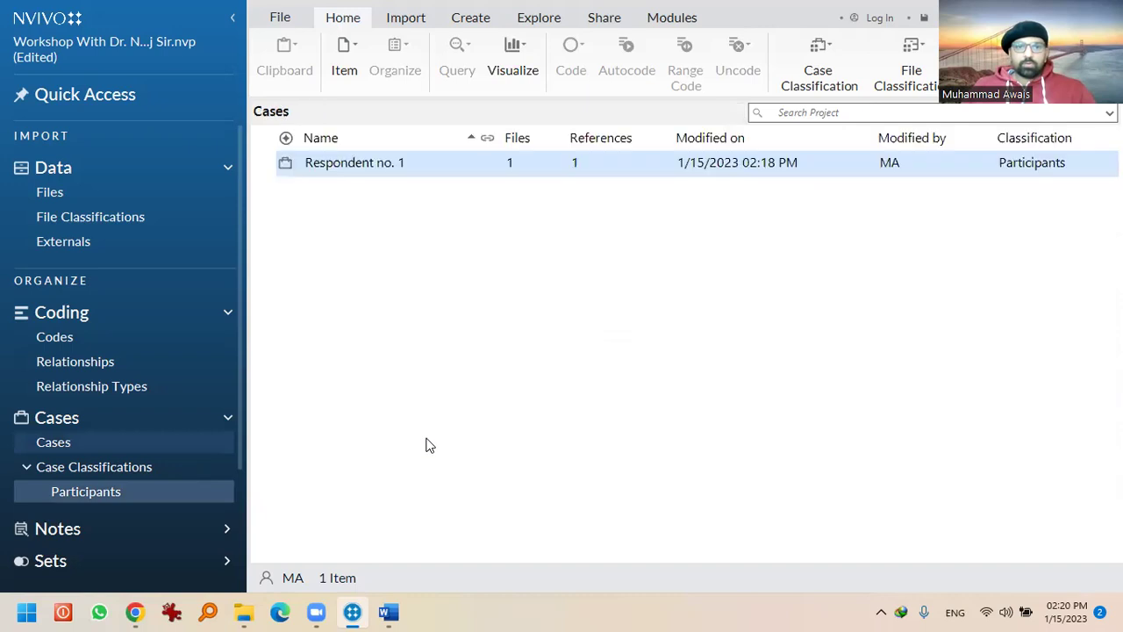
Reopen the case properties of Respondent no. 1 and show the attribute values
right_click(388, 165)
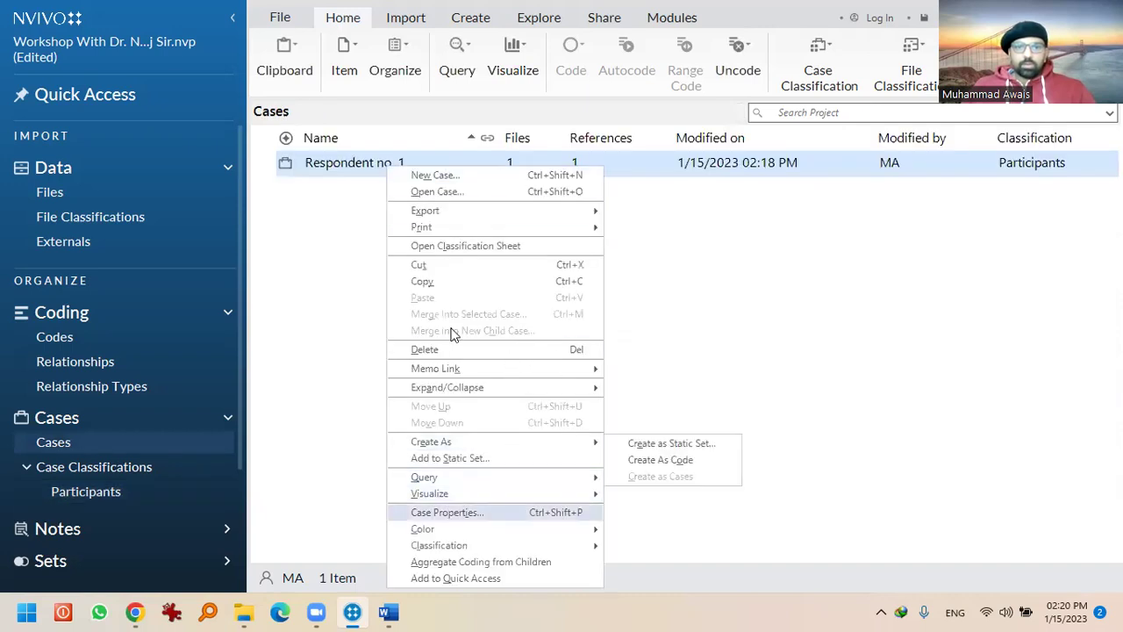
key(Return)
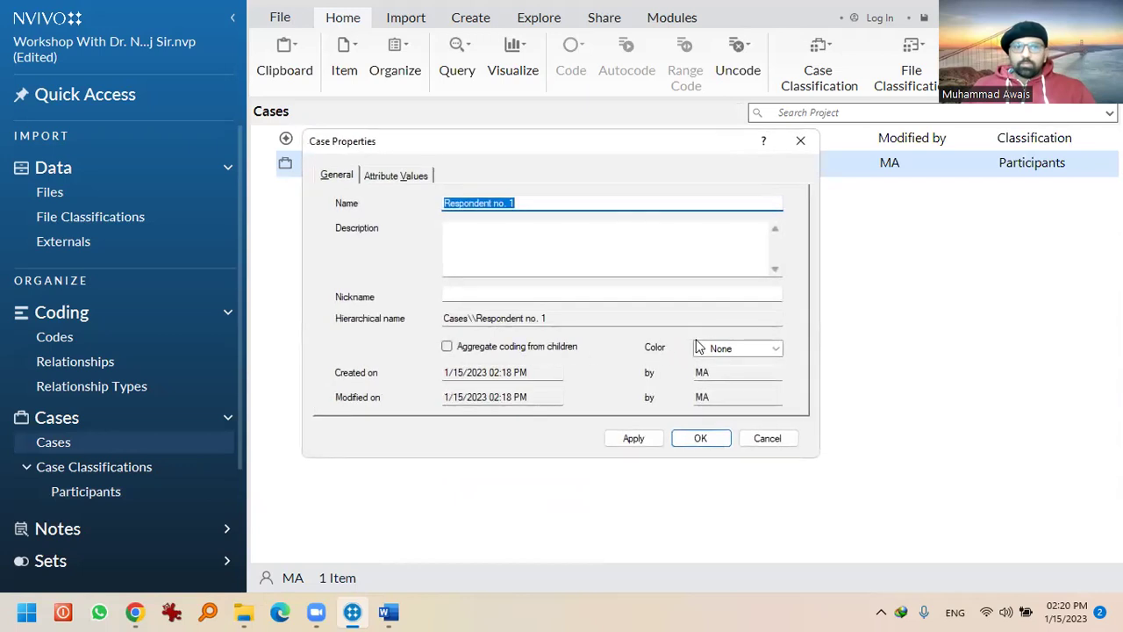
key(ctrl+Tab)
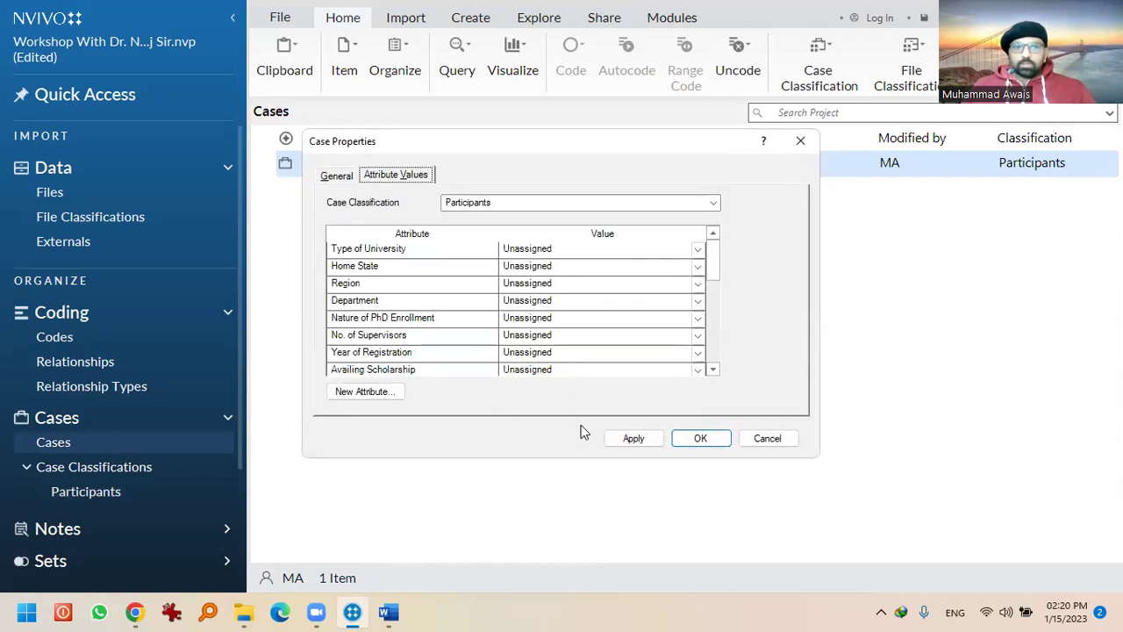
Set Publications to 0 and Gender to Man in the attribute values of Respondent no. 1
scroll(597, 369, down, 1)
key(alt+Down)
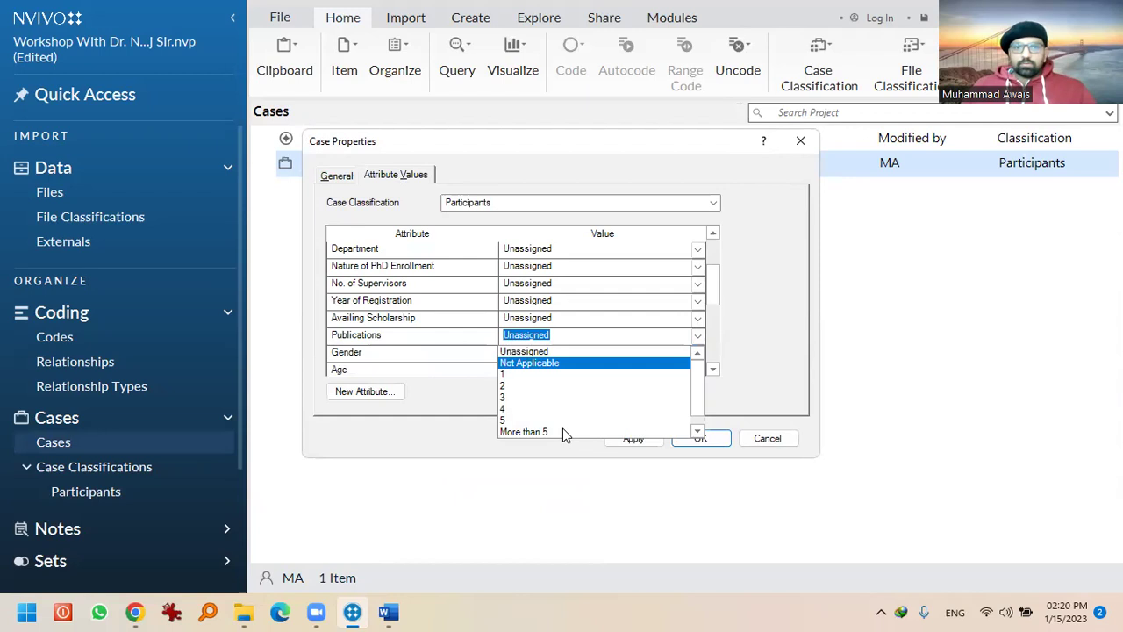
scroll(564, 422, down, 1)
click(535, 432)
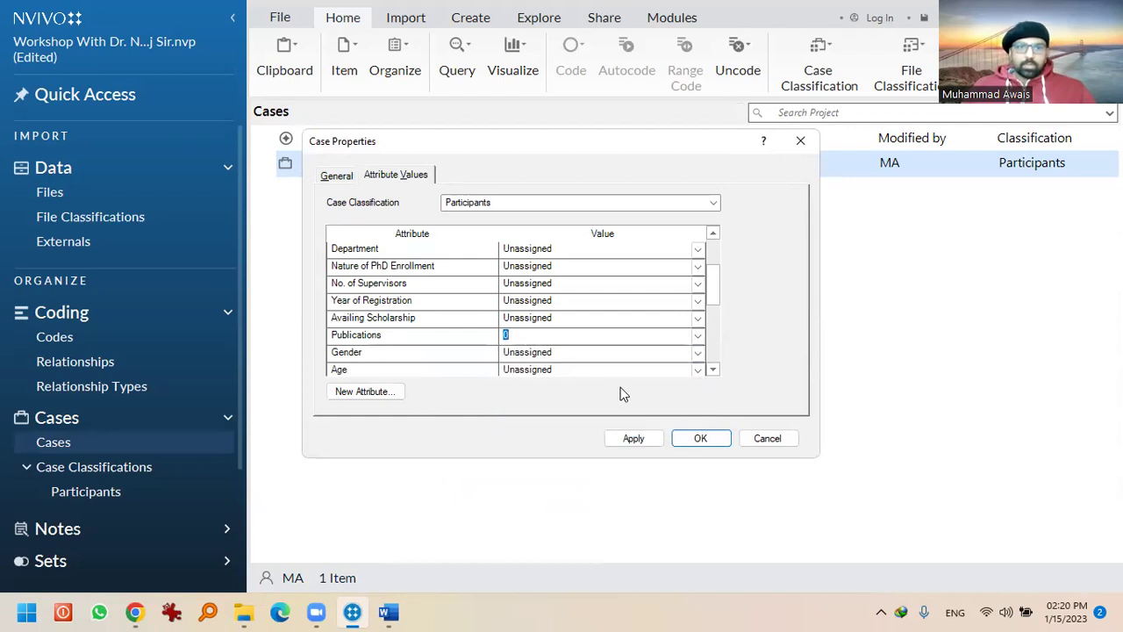
click(700, 351)
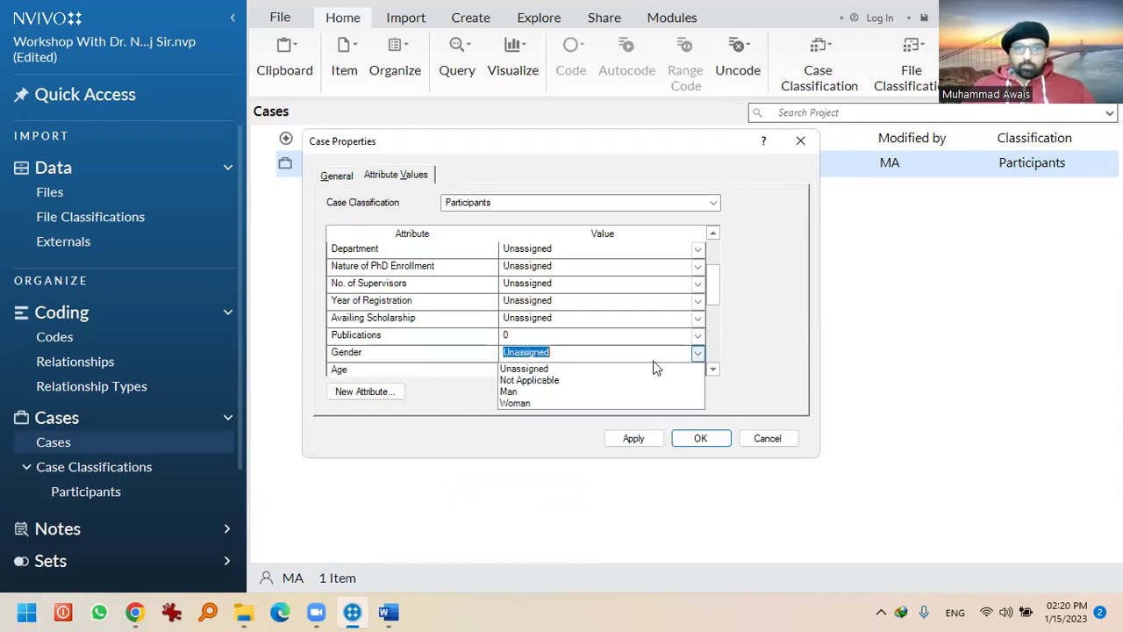
click(596, 392)
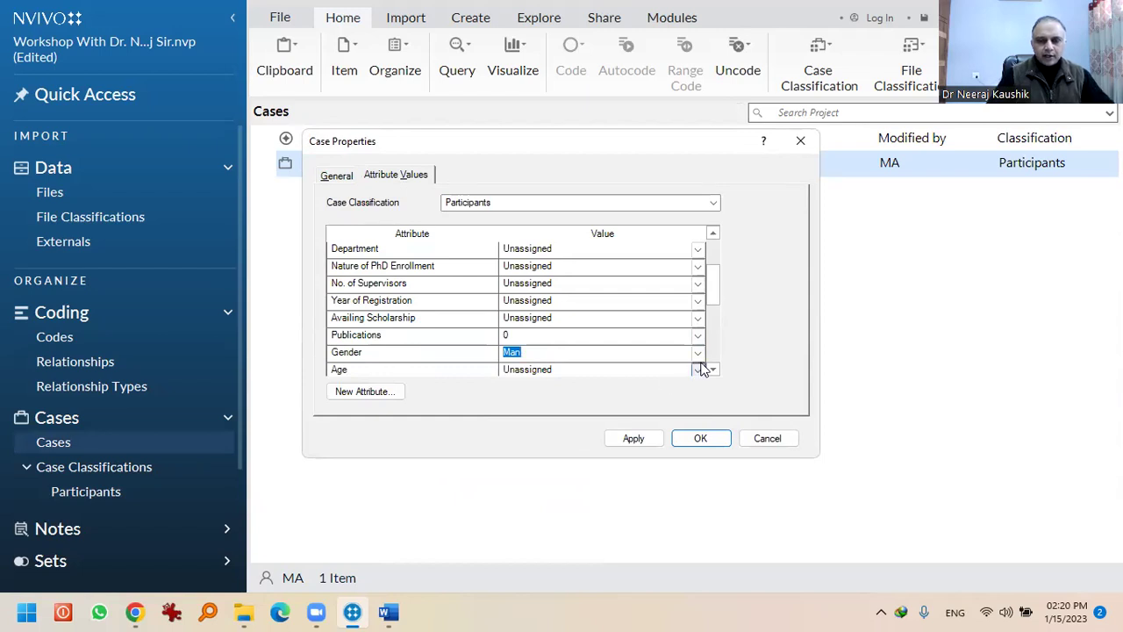
Set the Age of Respondent no. 1 to More than 35, then apply the changes and close the case properties
click(702, 369)
click(698, 352)
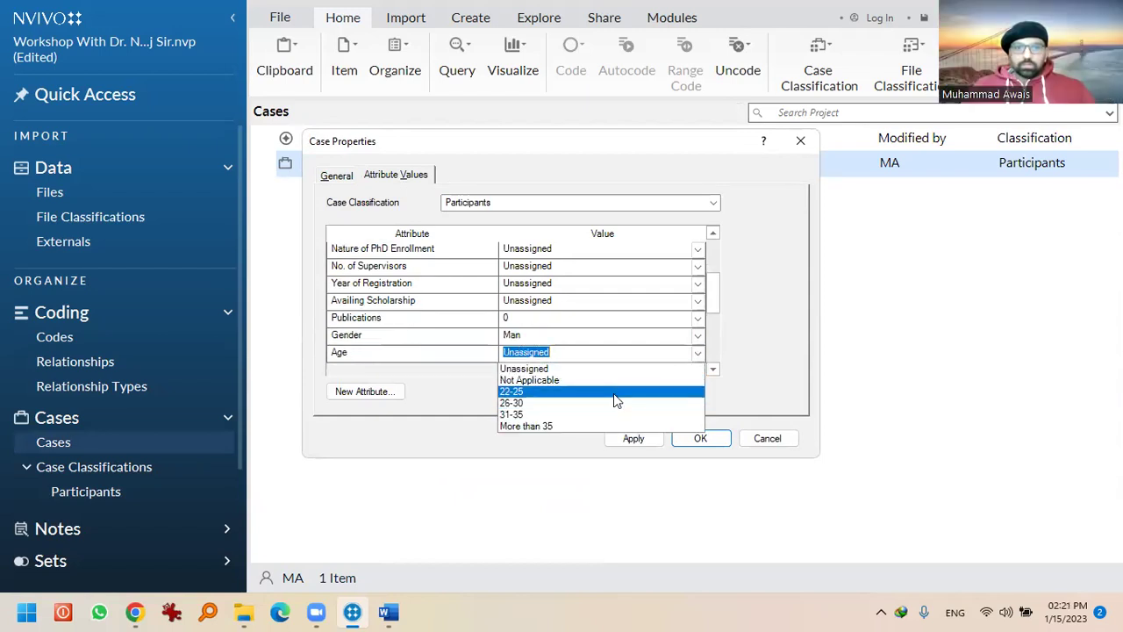
click(611, 428)
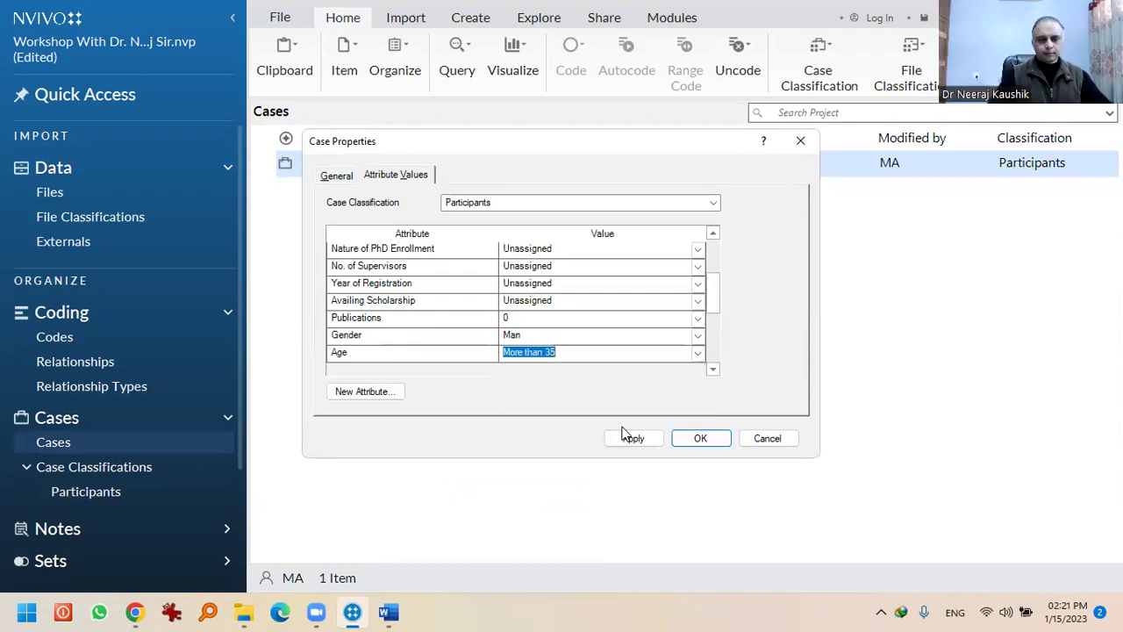
click(626, 440)
click(716, 444)
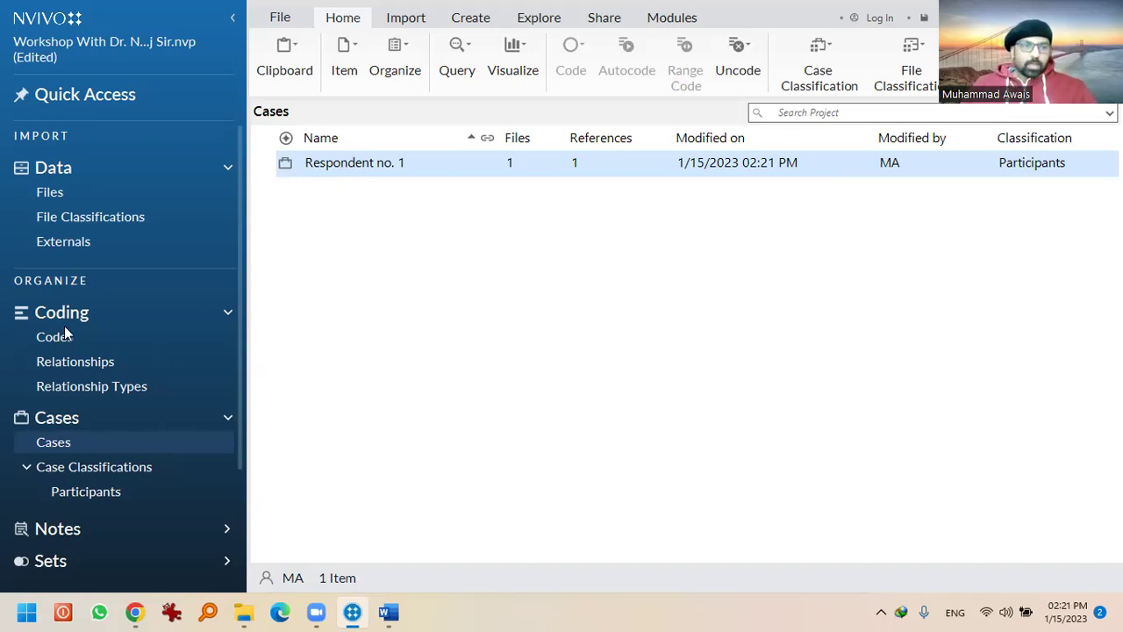
Review the Files list, the attribute values under the Participants classification, and the File Classifications list
click(88, 193)
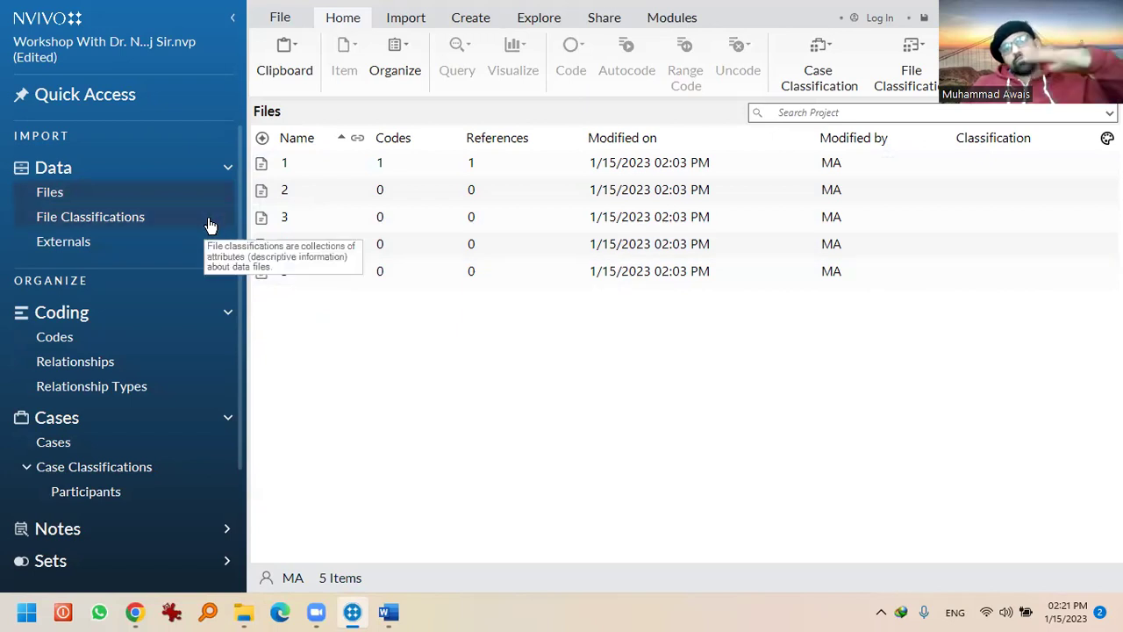
click(296, 173)
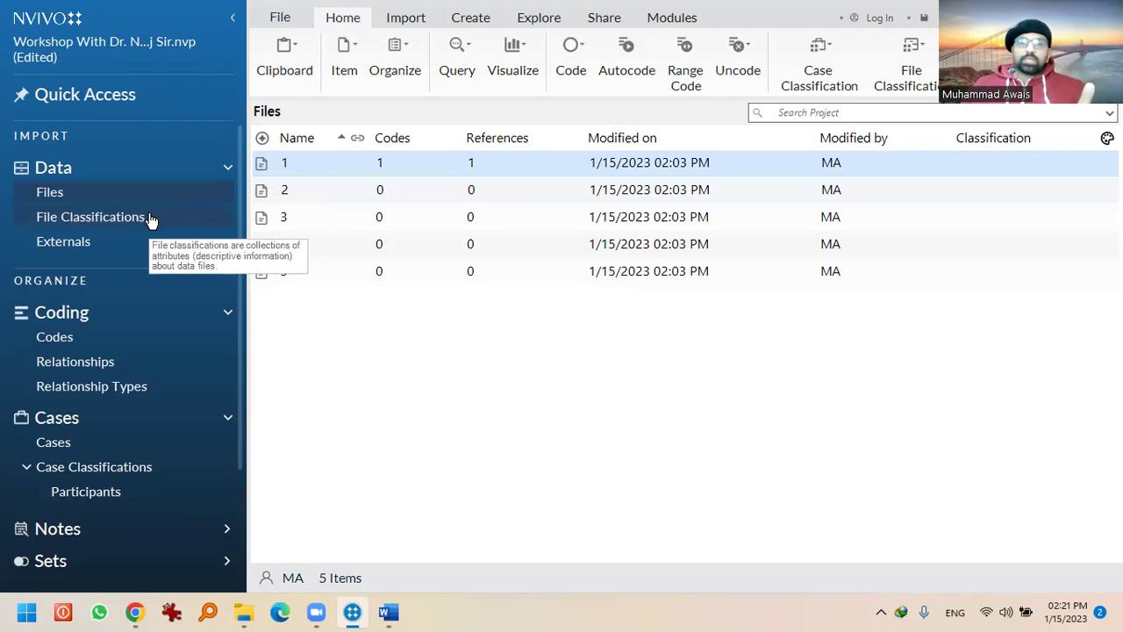
click(104, 504)
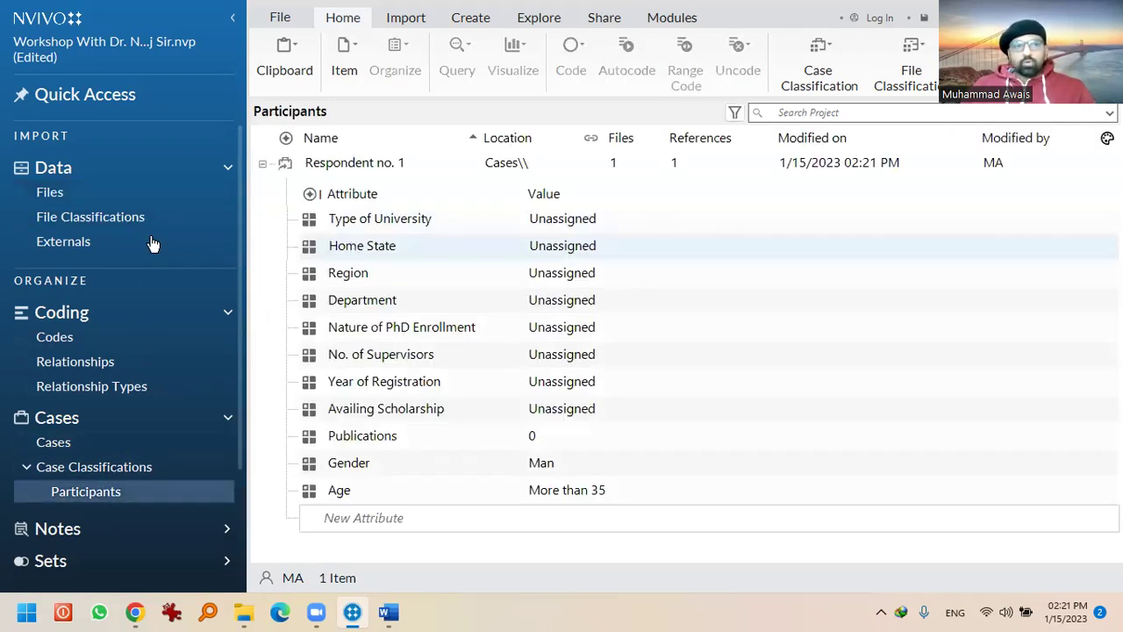
click(125, 228)
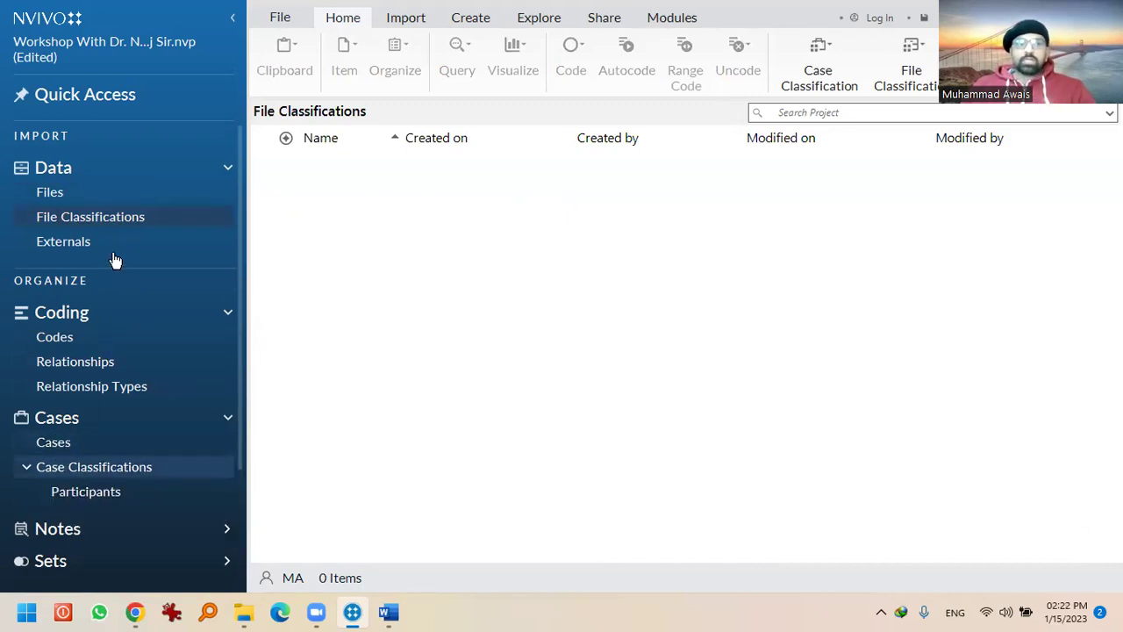
Autocode file 2 by speaker name with the speaker Respondent no. 2, adding the case to the existing Participants classification
click(118, 194)
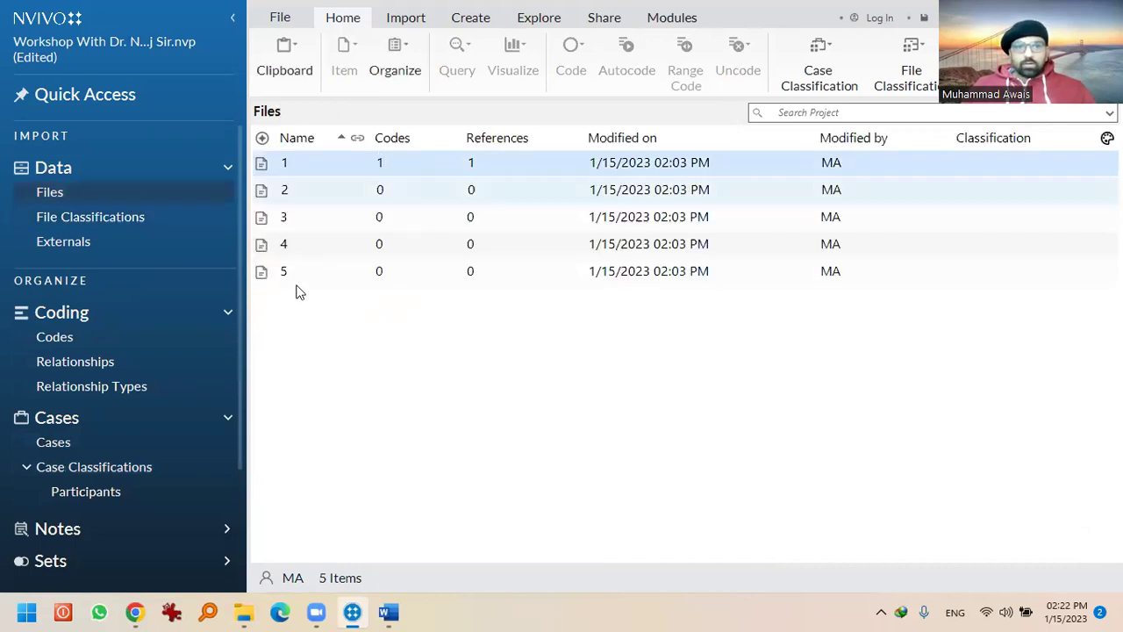
right_click(296, 194)
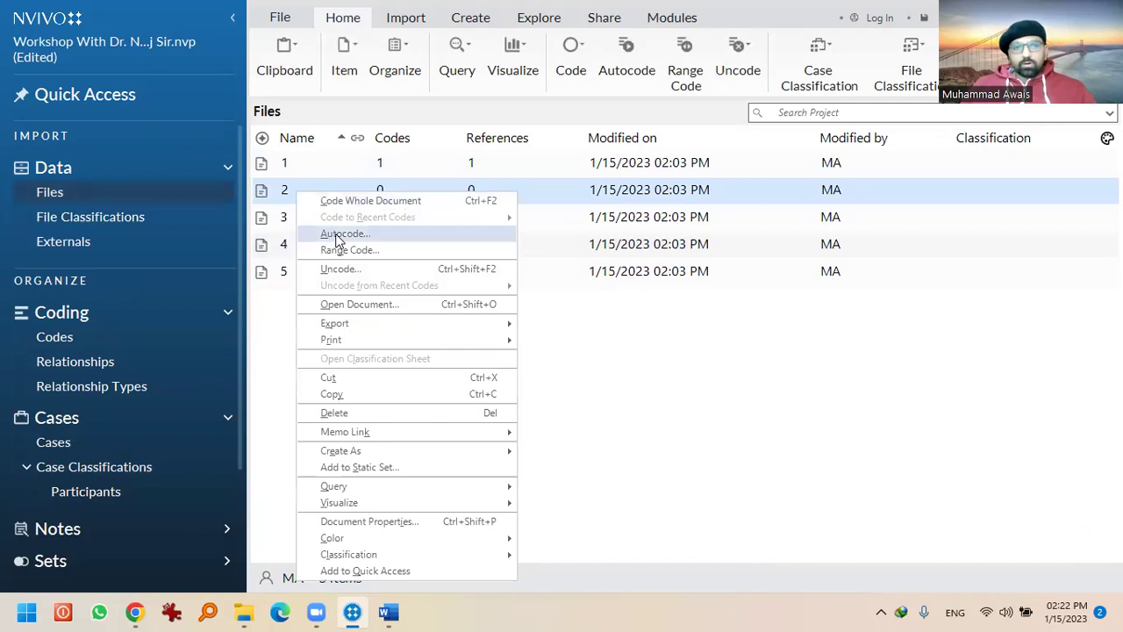
click(341, 234)
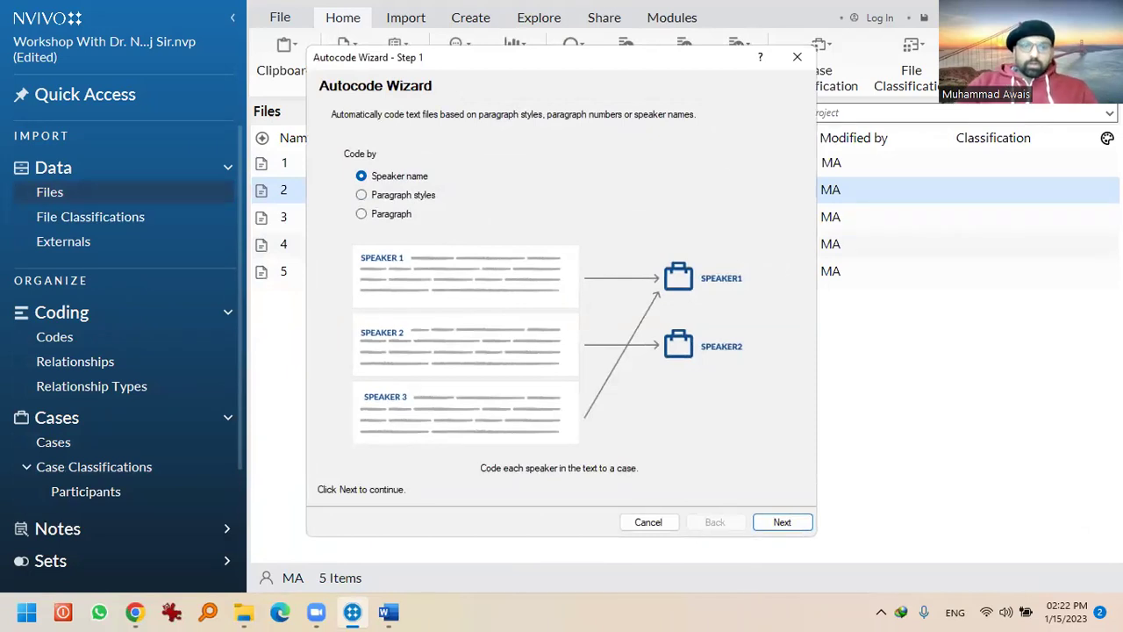
key(Return)
text(Ree)
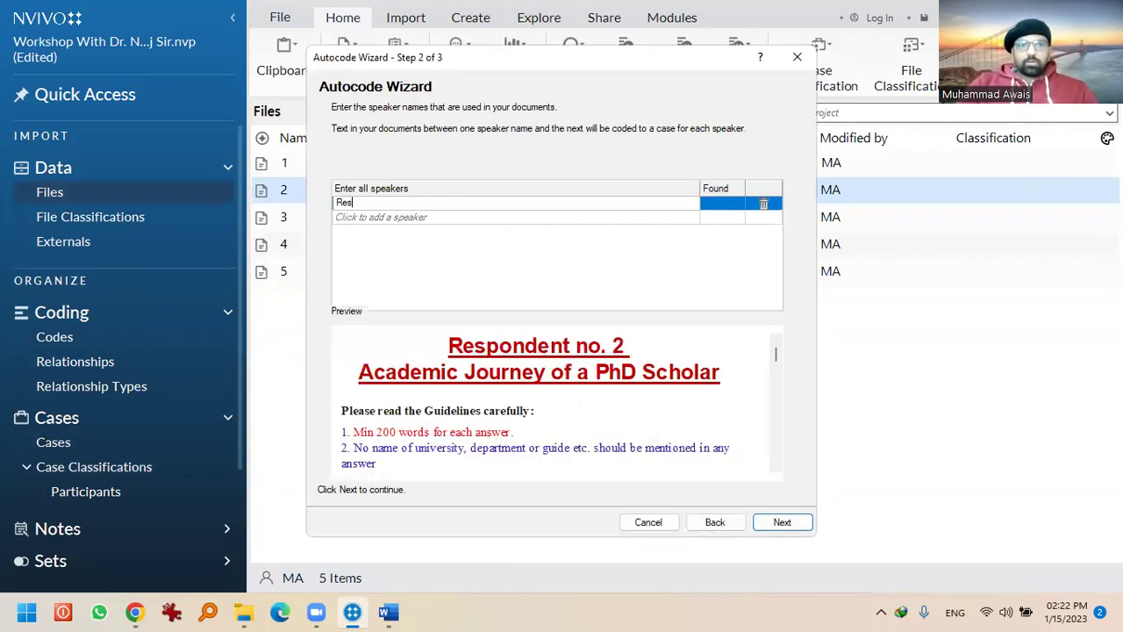
text(pondent no. 2)
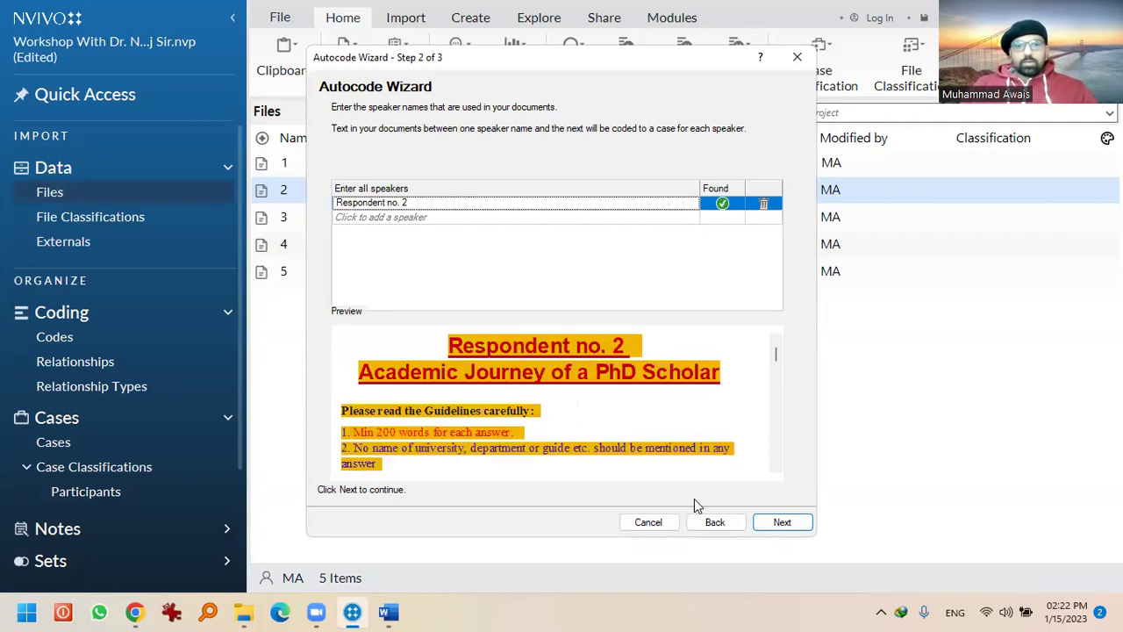
click(781, 523)
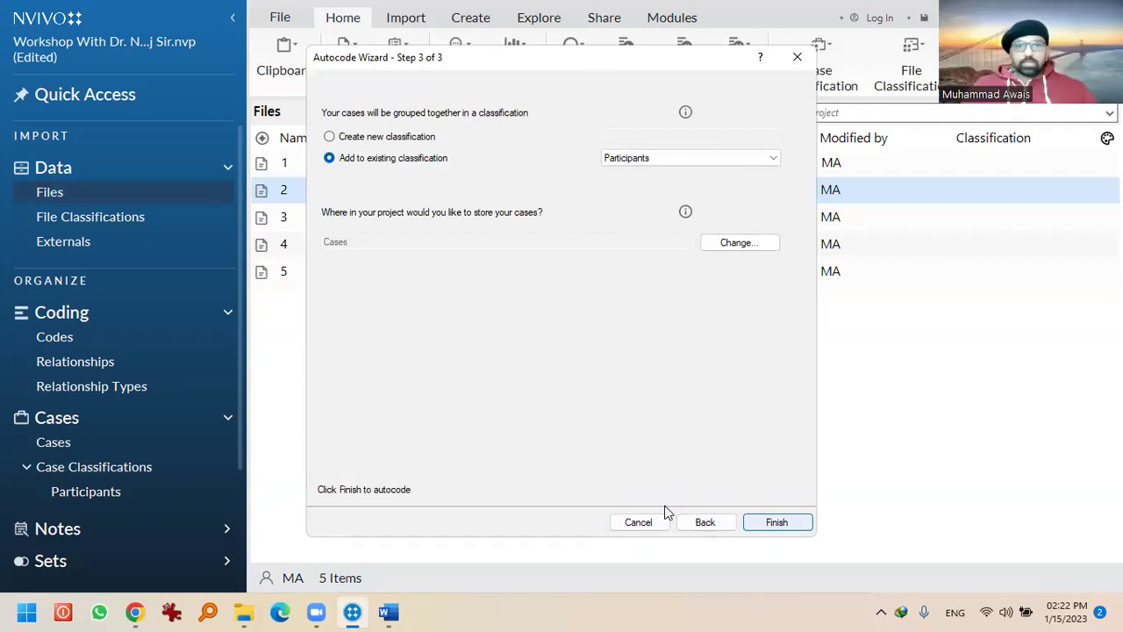
key(Return)
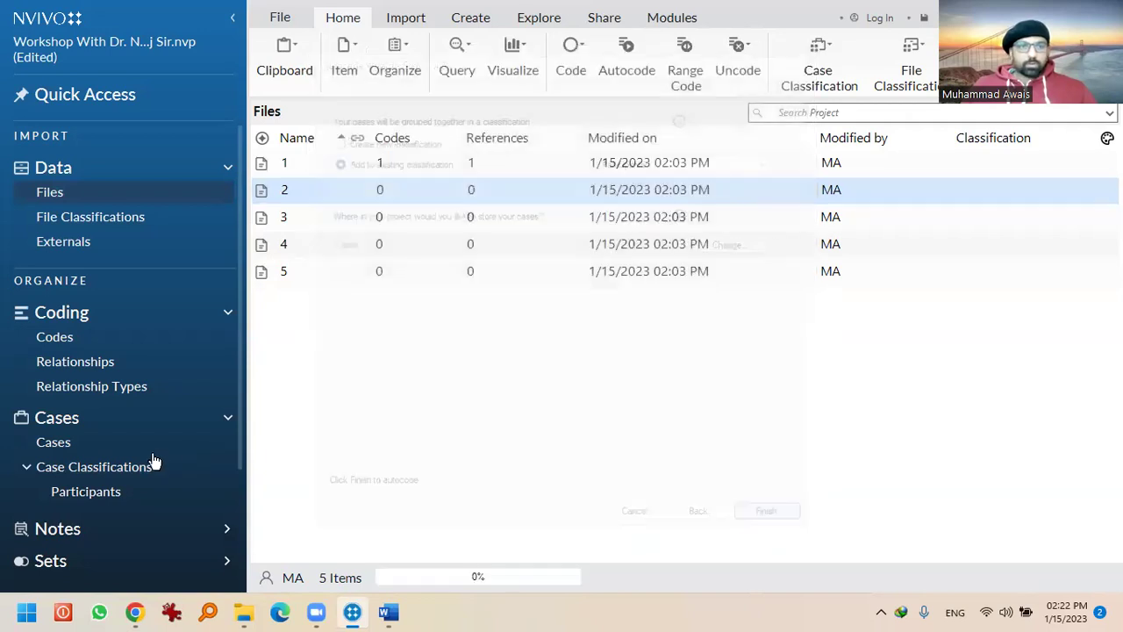
right_click(359, 190)
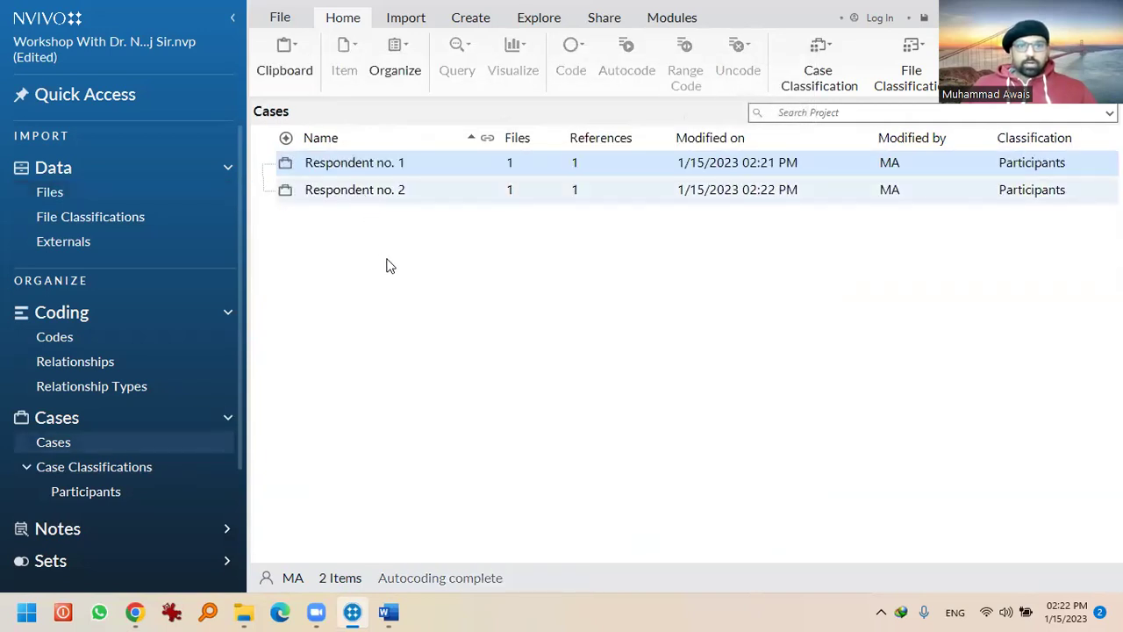
mouse_move(393, 533)
click(418, 516)
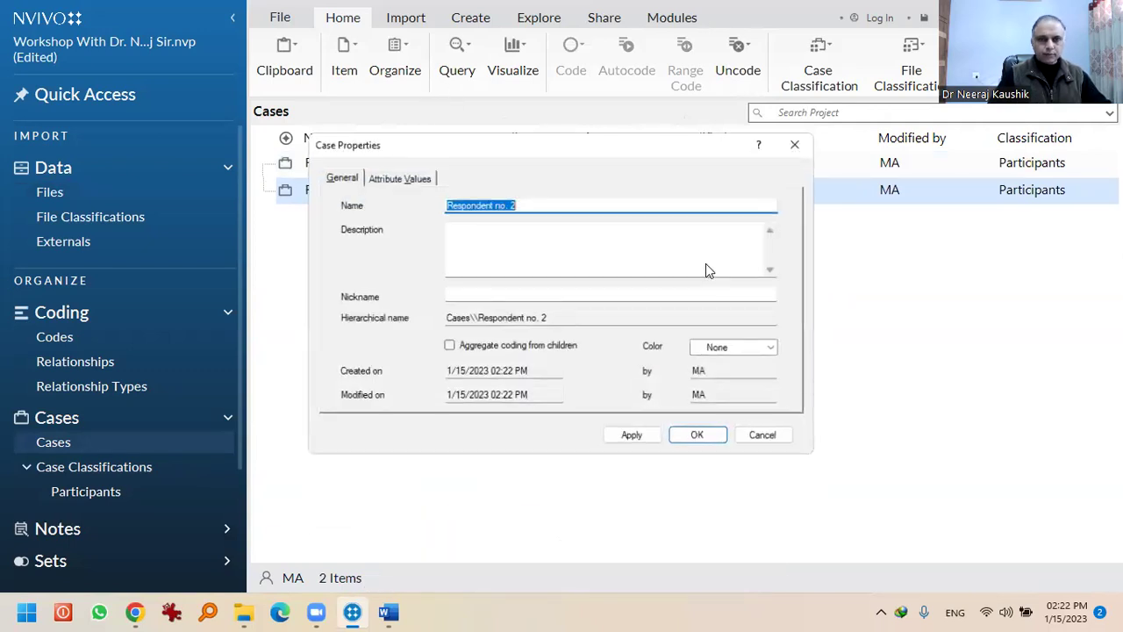
key(ctrl+Tab)
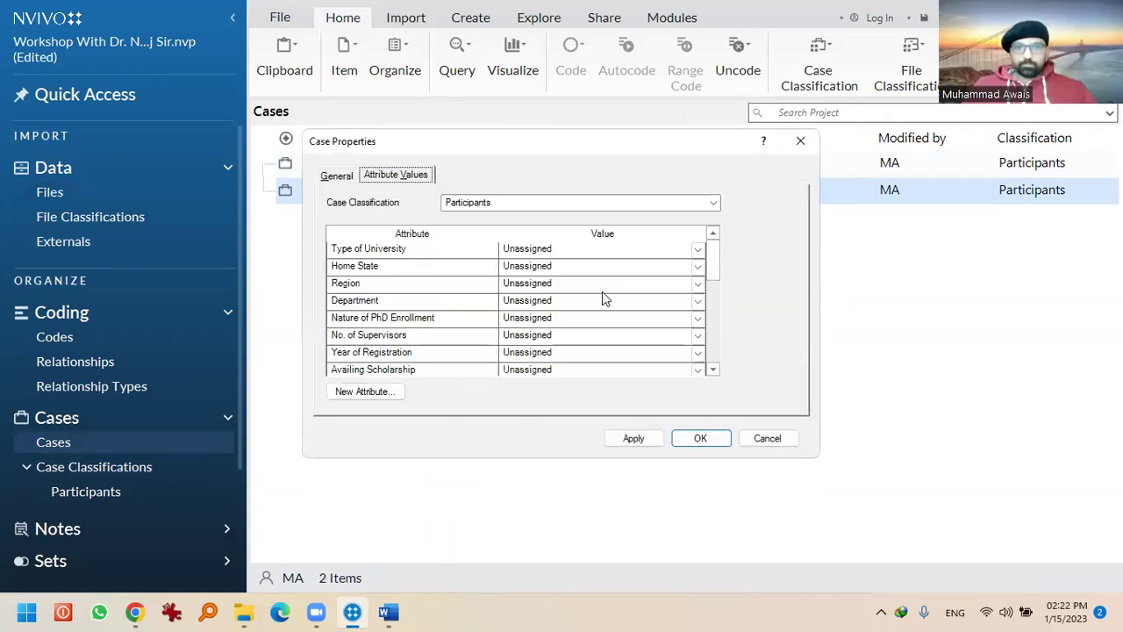
click(698, 249)
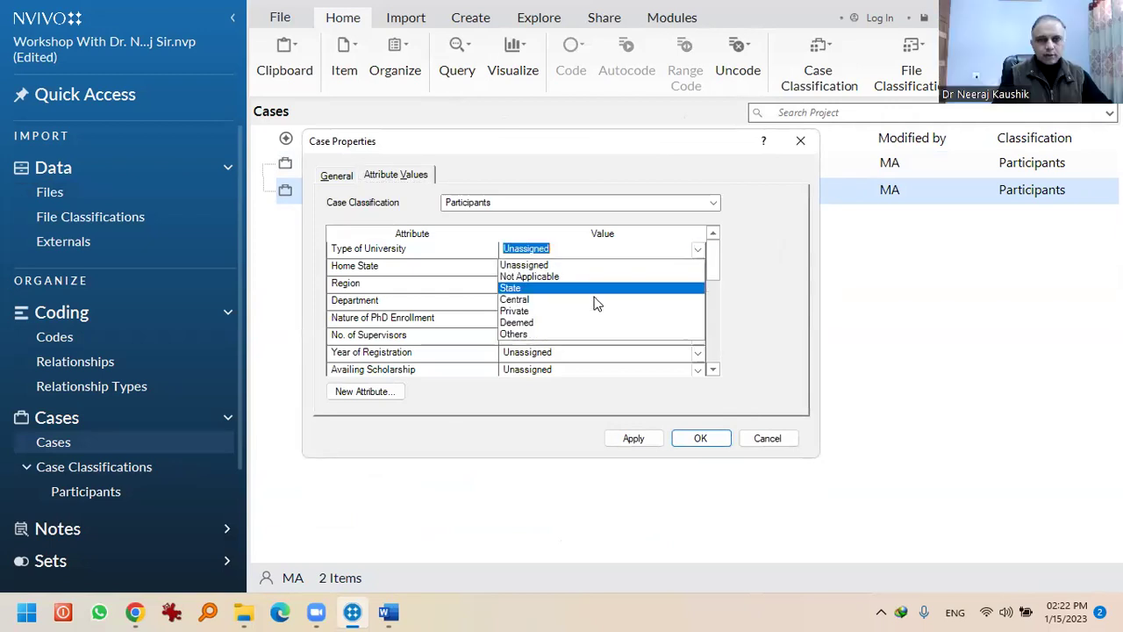
key(Up)
key(Return)
click(698, 268)
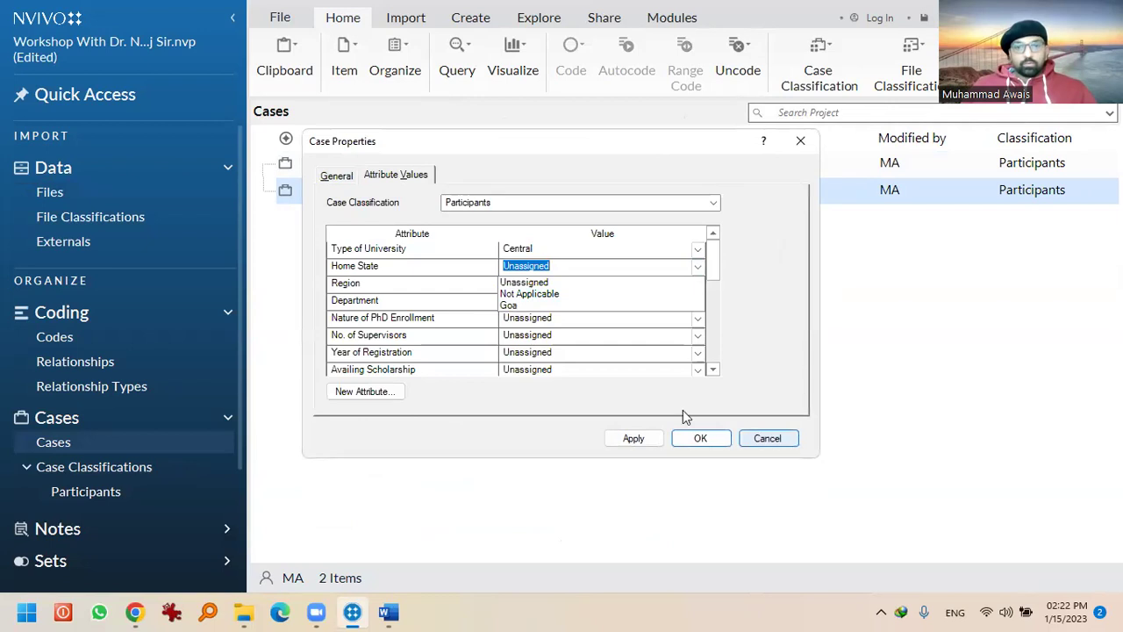
click(776, 445)
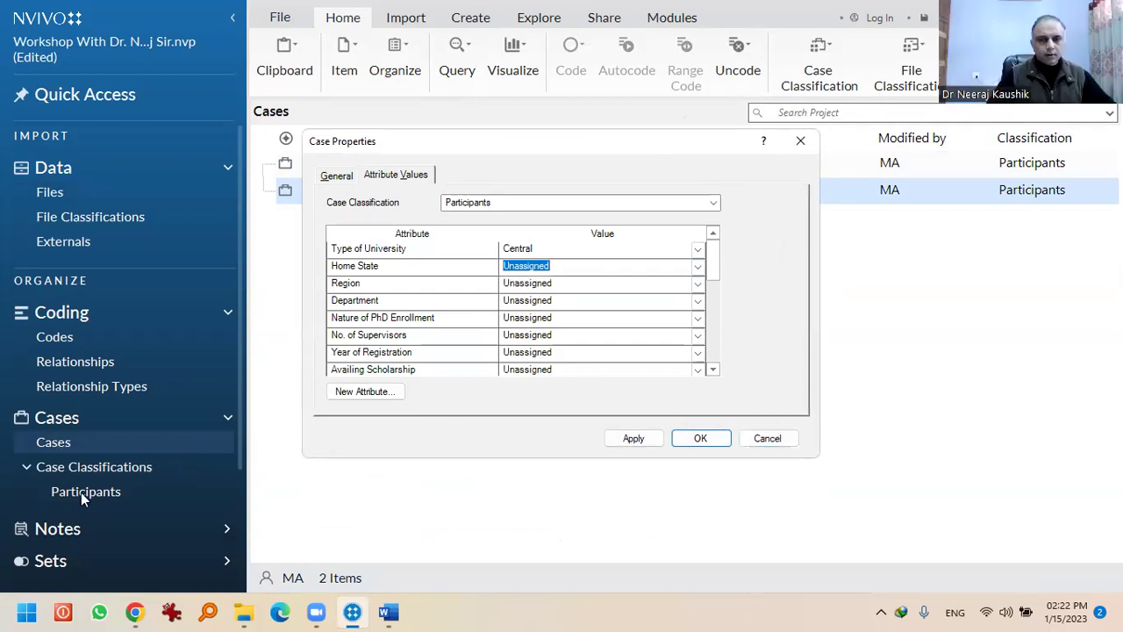
click(769, 448)
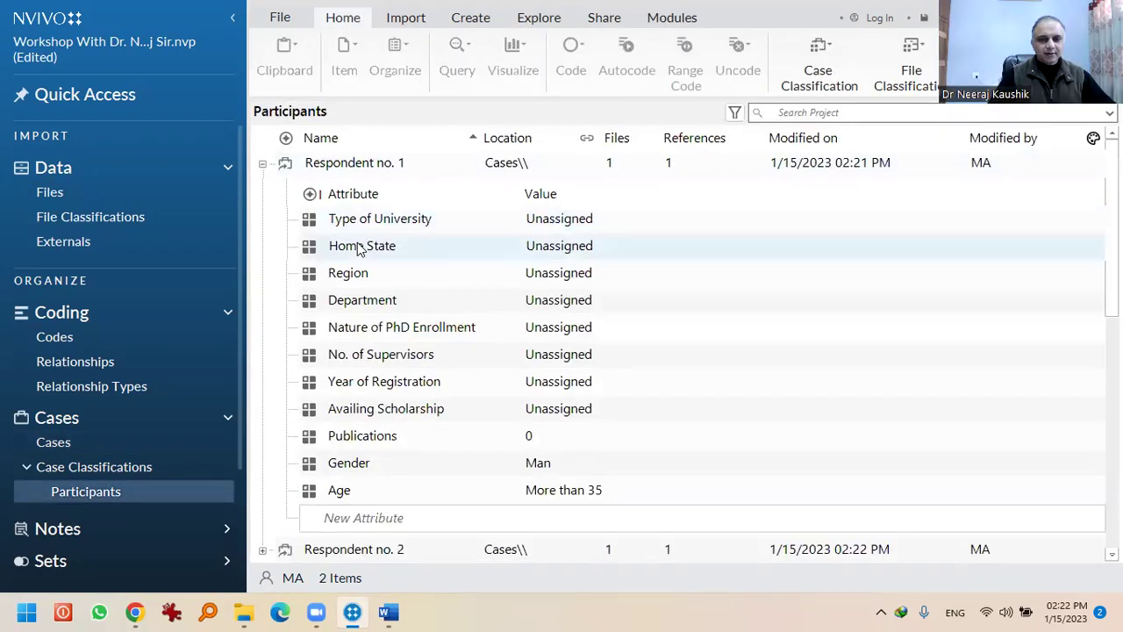
Open the values of the Home State attribute in the Participants classification and add Uttar Pardesh
double_click(359, 246)
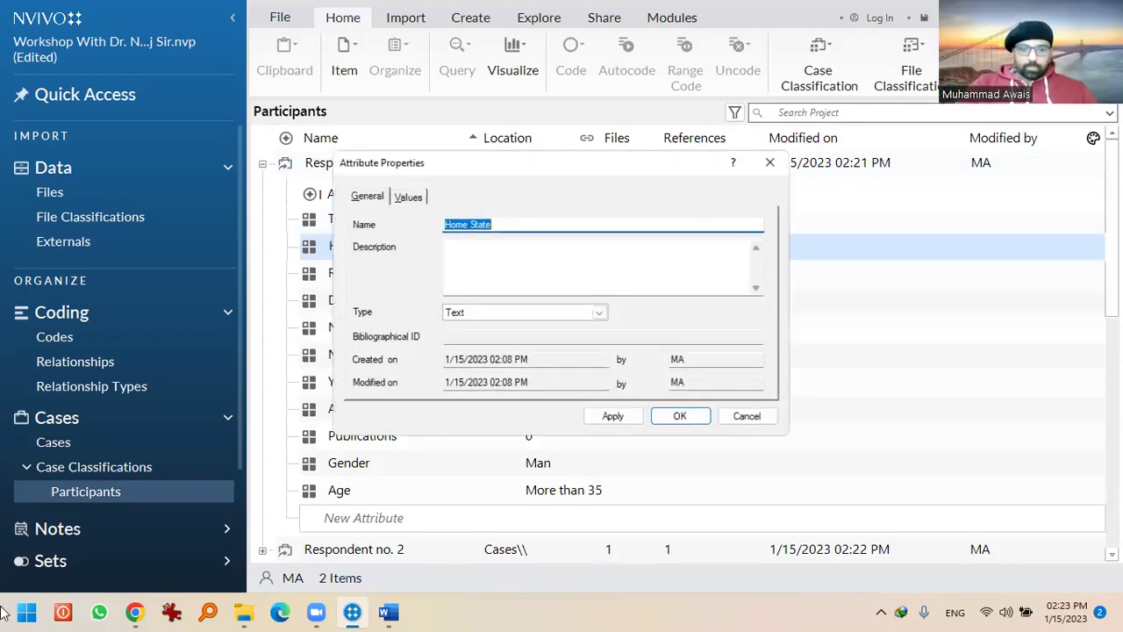
click(408, 196)
click(379, 387)
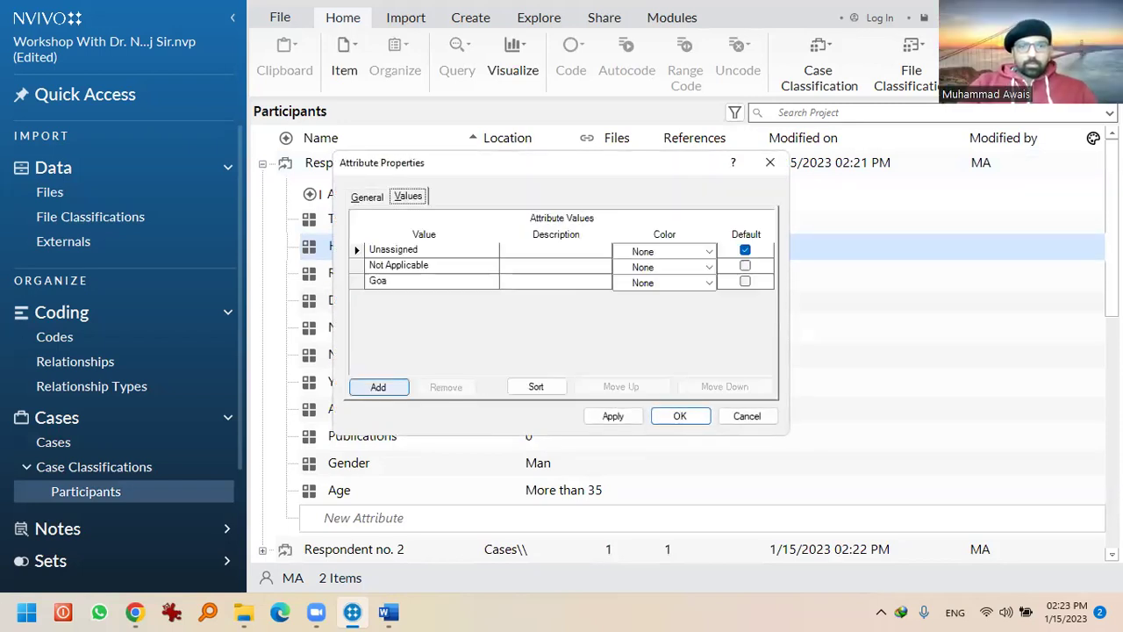
text(Uttar Pardesh)
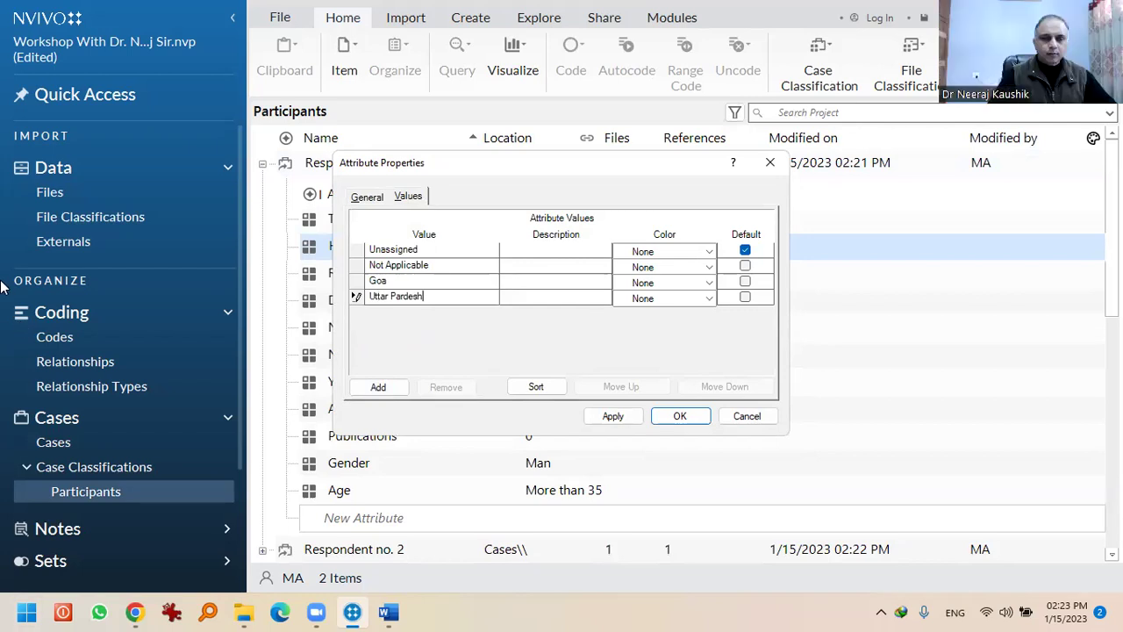
Add Madhya Pardesh and Haryana to the values of the Home State attribute
click(380, 388)
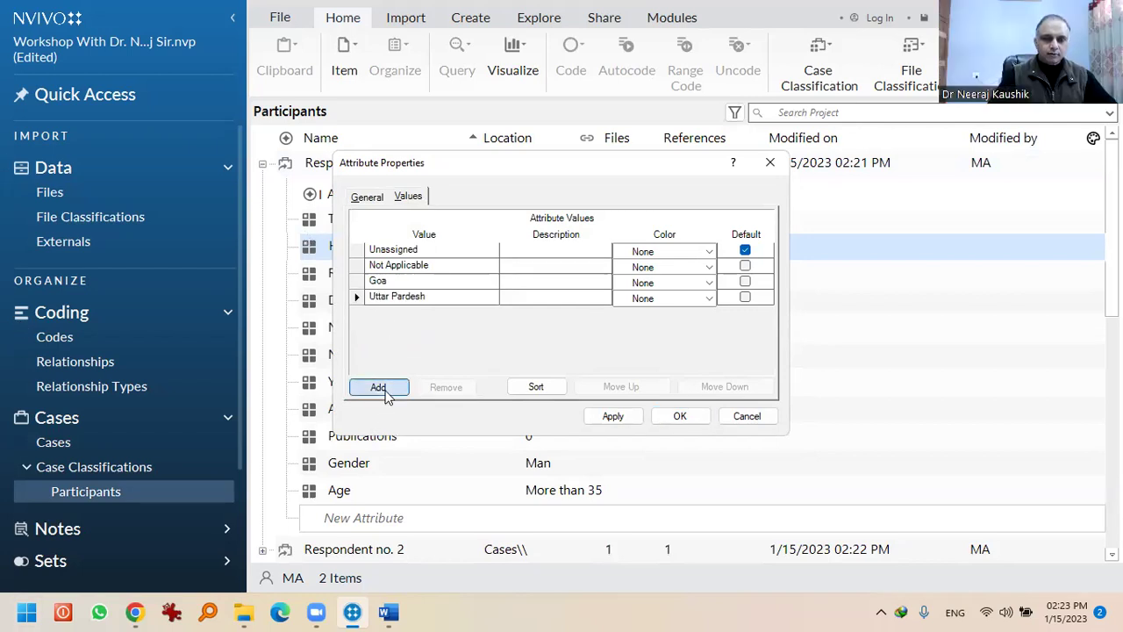
text(Madh)
text(iya)
key(BackSpace)
key(BackSpace)
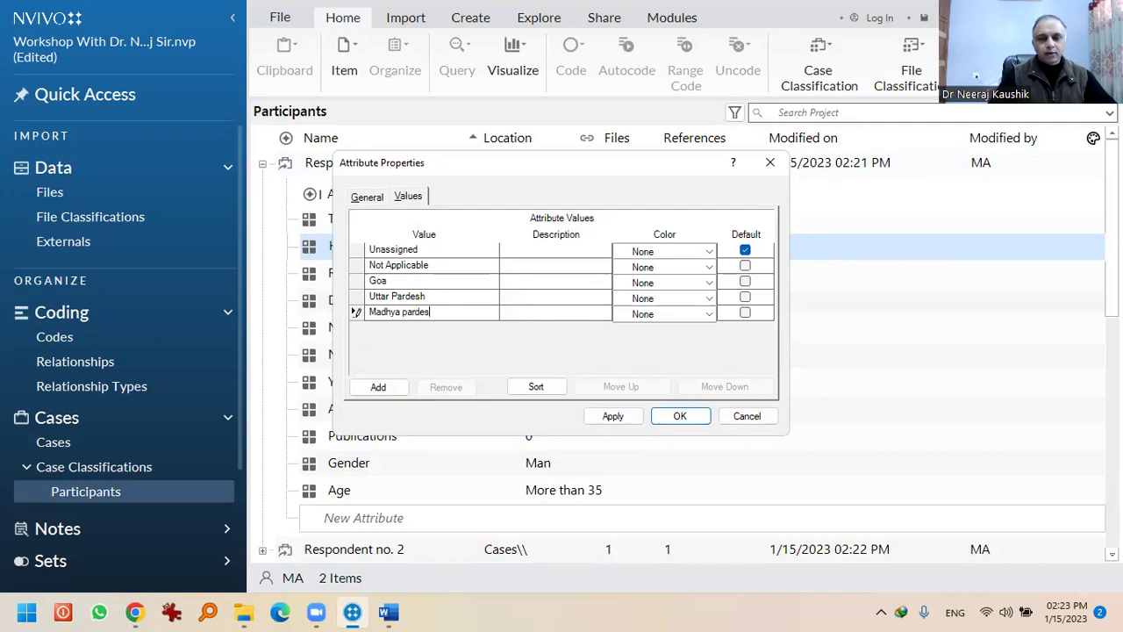
key(BackSpace)
text(desh)
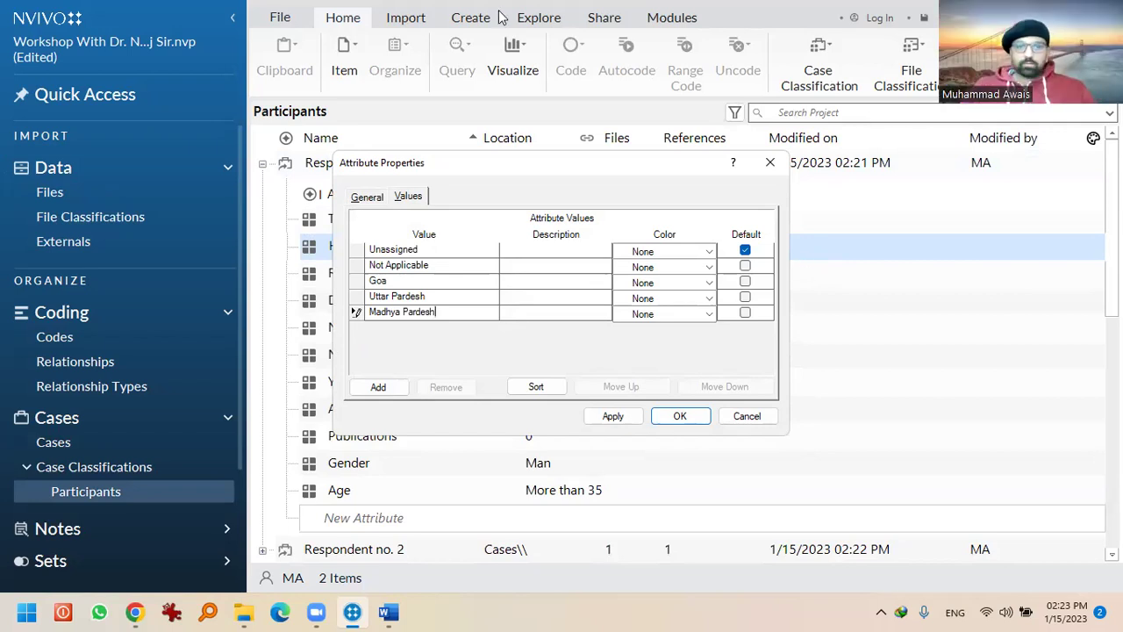
click(378, 387)
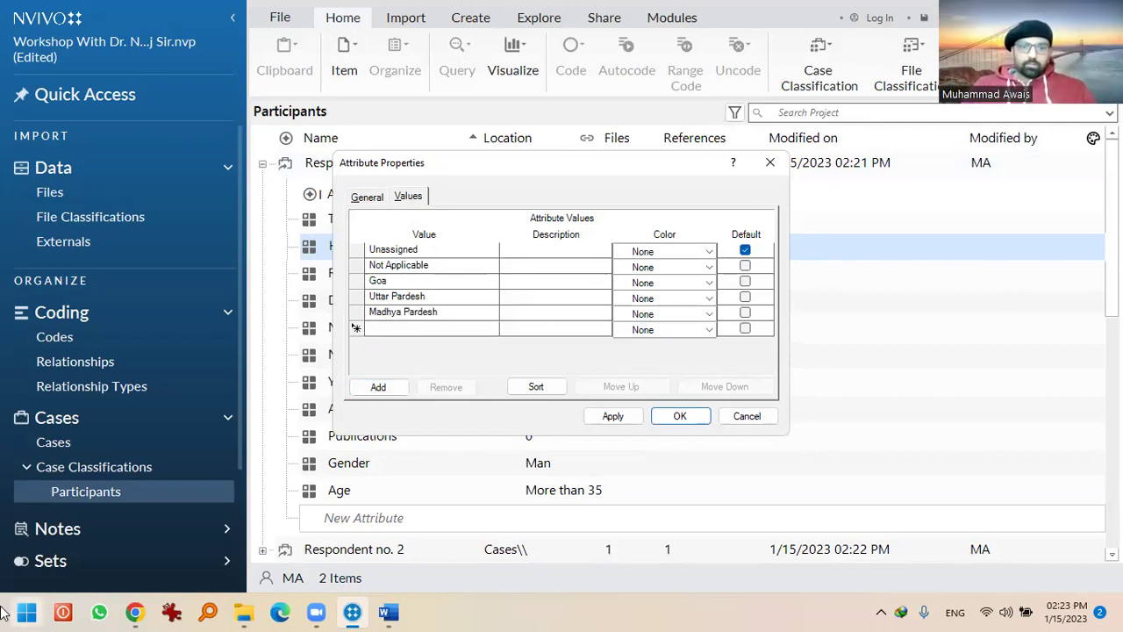
text(Haryana)
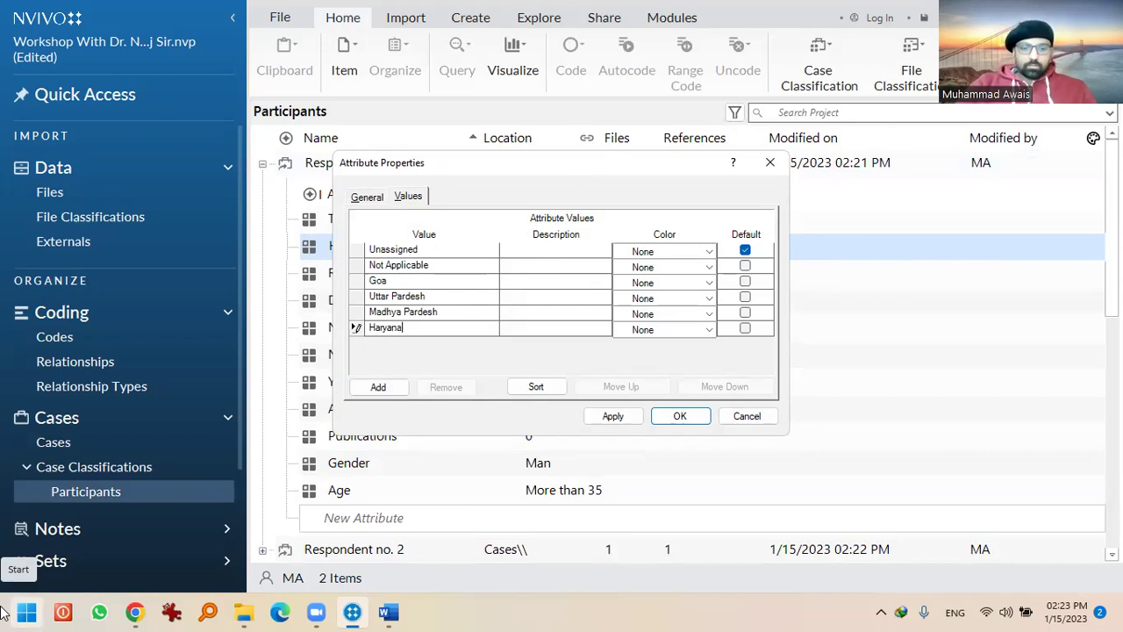
Add Punjab and Himachal Pardesh to the values of the Home State attribute
click(373, 385)
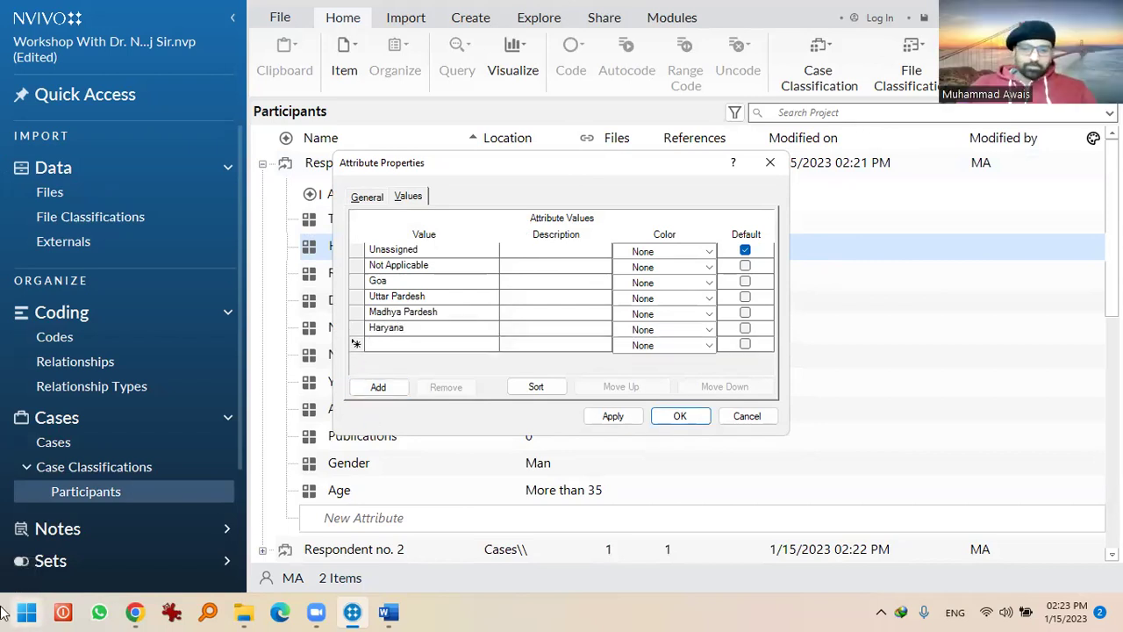
text(Pun)
key(BackSpace)
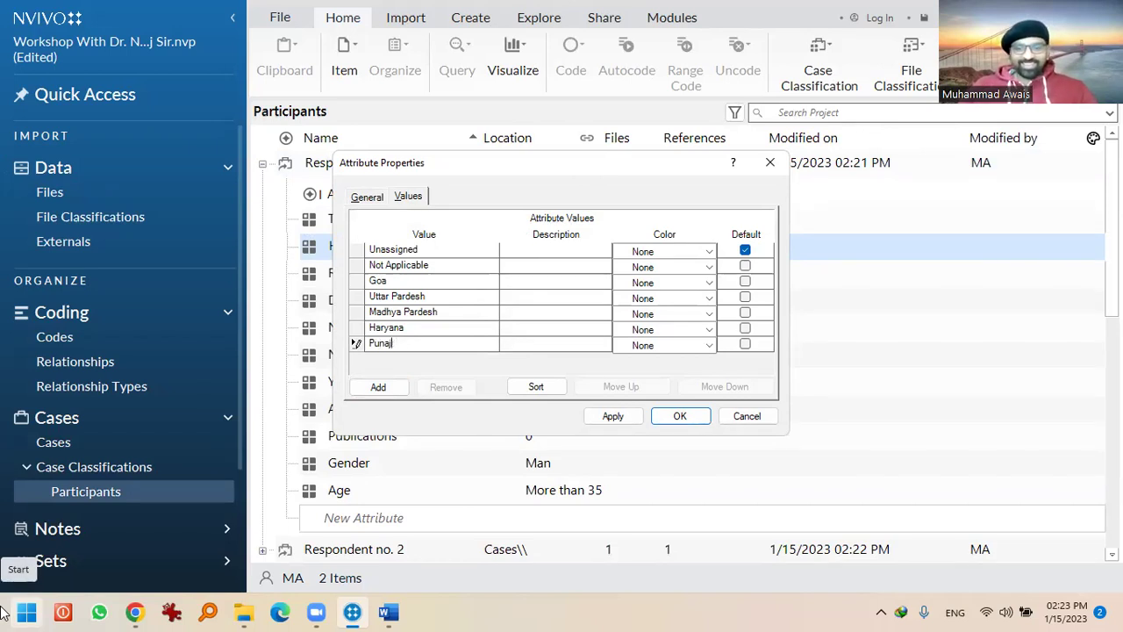
text(njab)
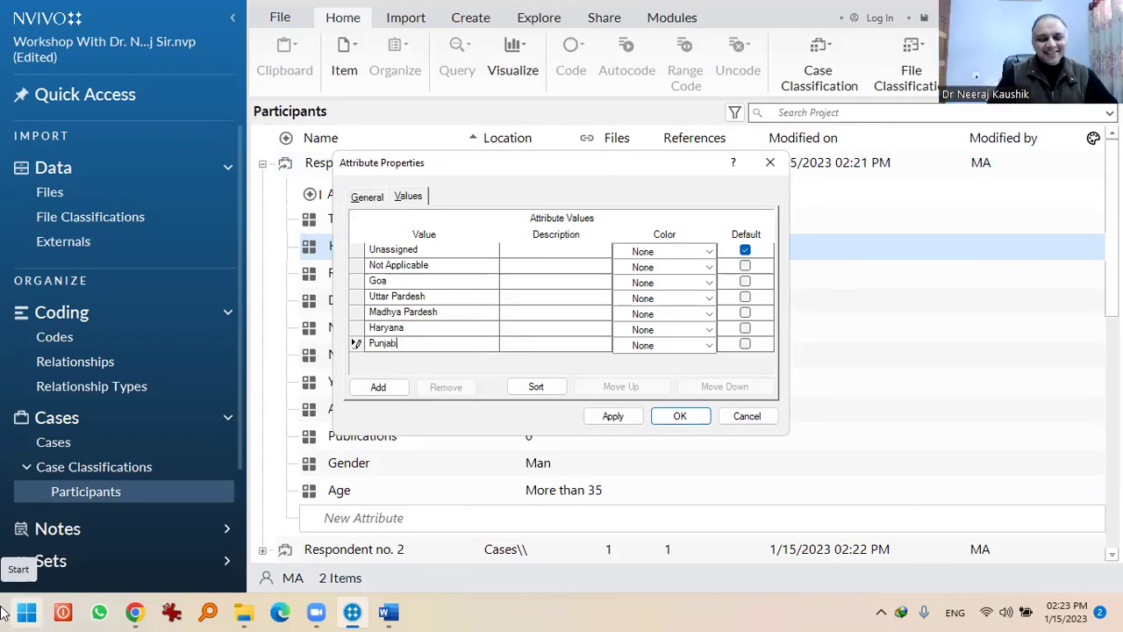
click(378, 387)
text(Himachal Pardesh)
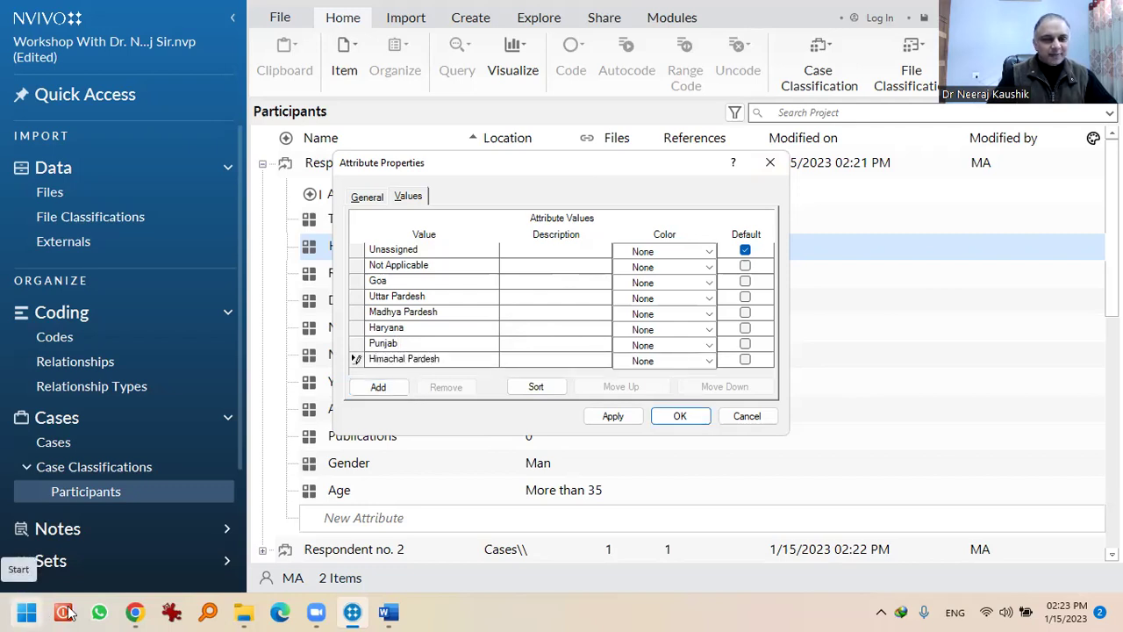
Add Karnataka and Uttrakhand to the Home State attribute's list of values
click(376, 387)
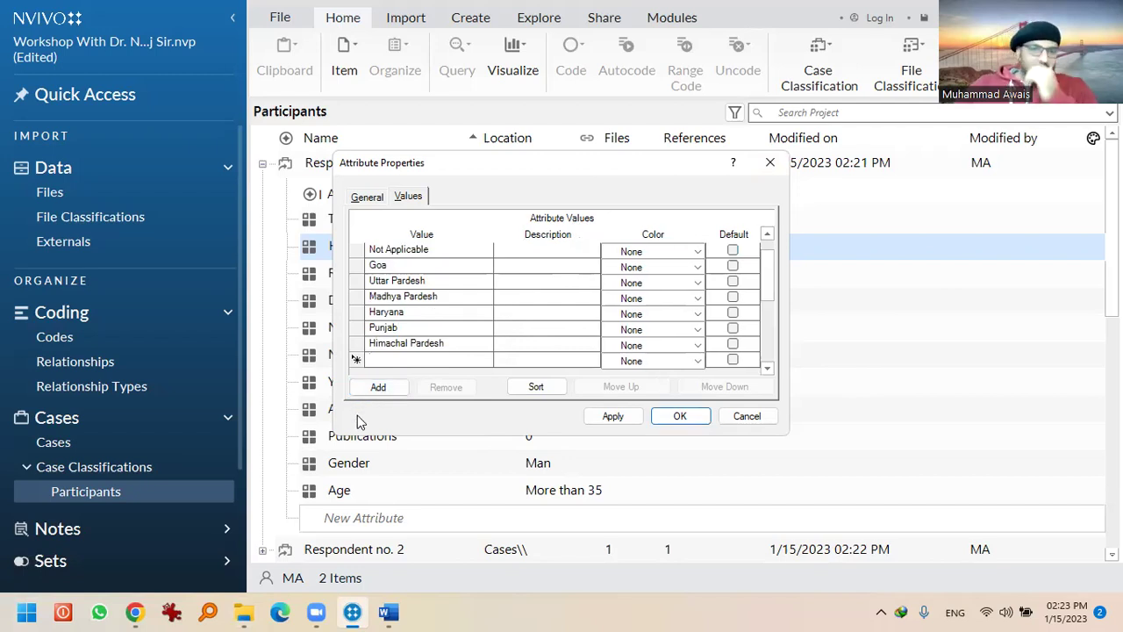
text(Kamal)
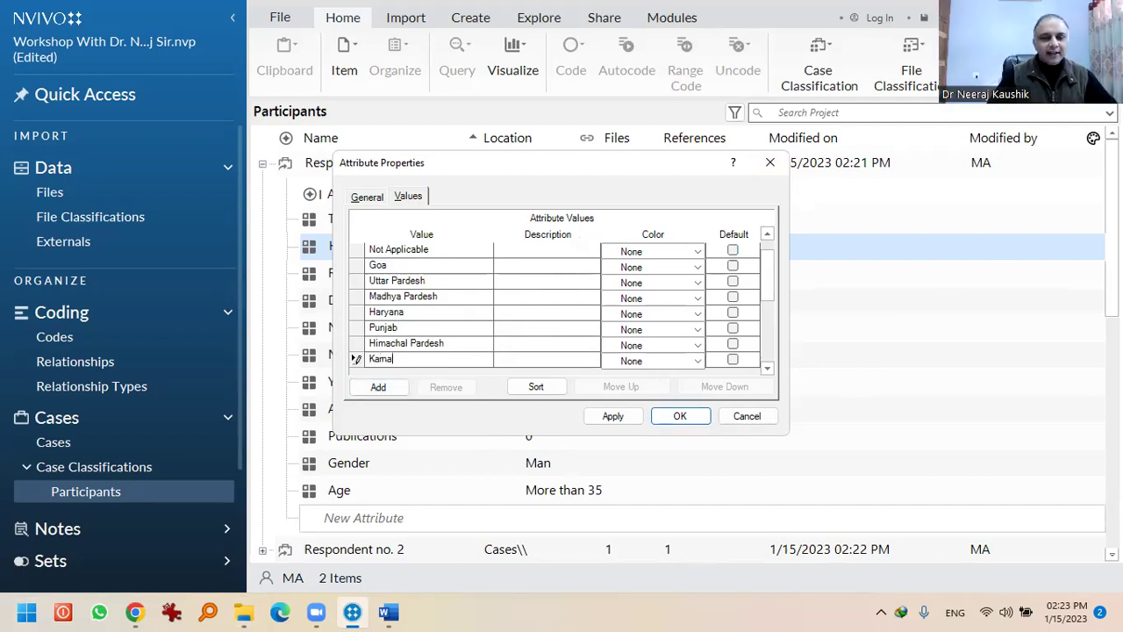
key(BackSpace)
key(BackSpace)
text(ataka)
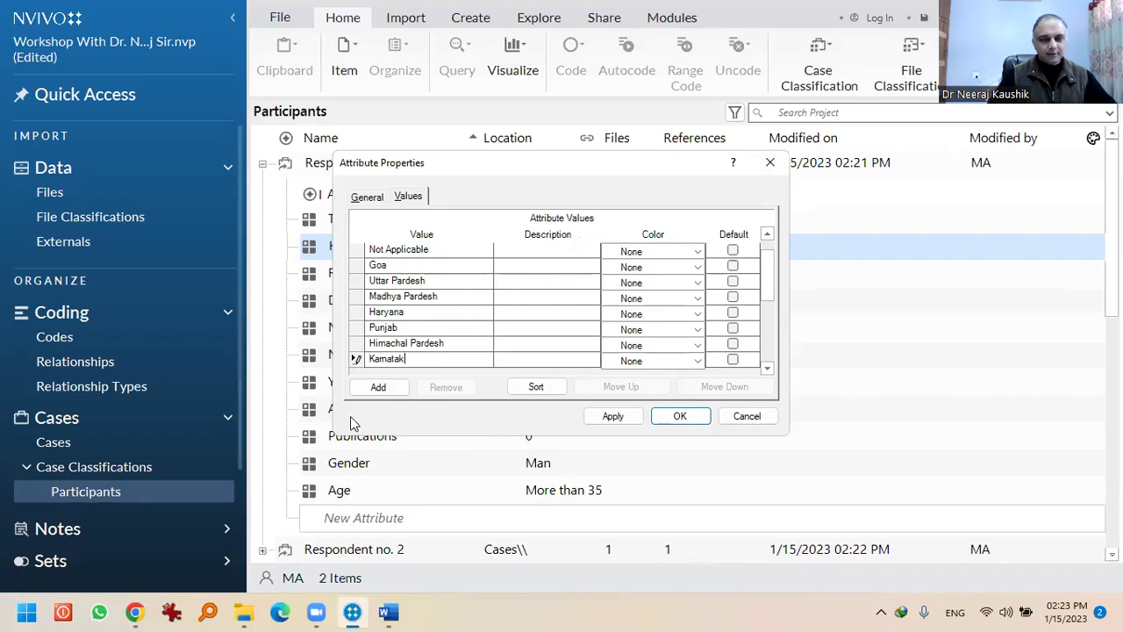
click(394, 389)
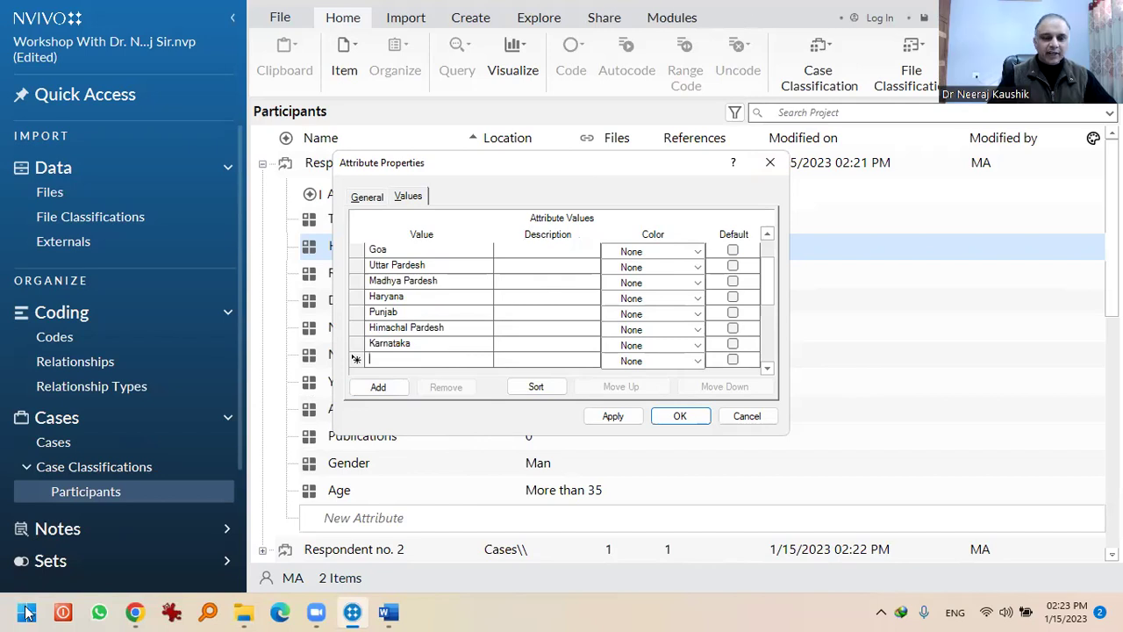
text(Uttra)
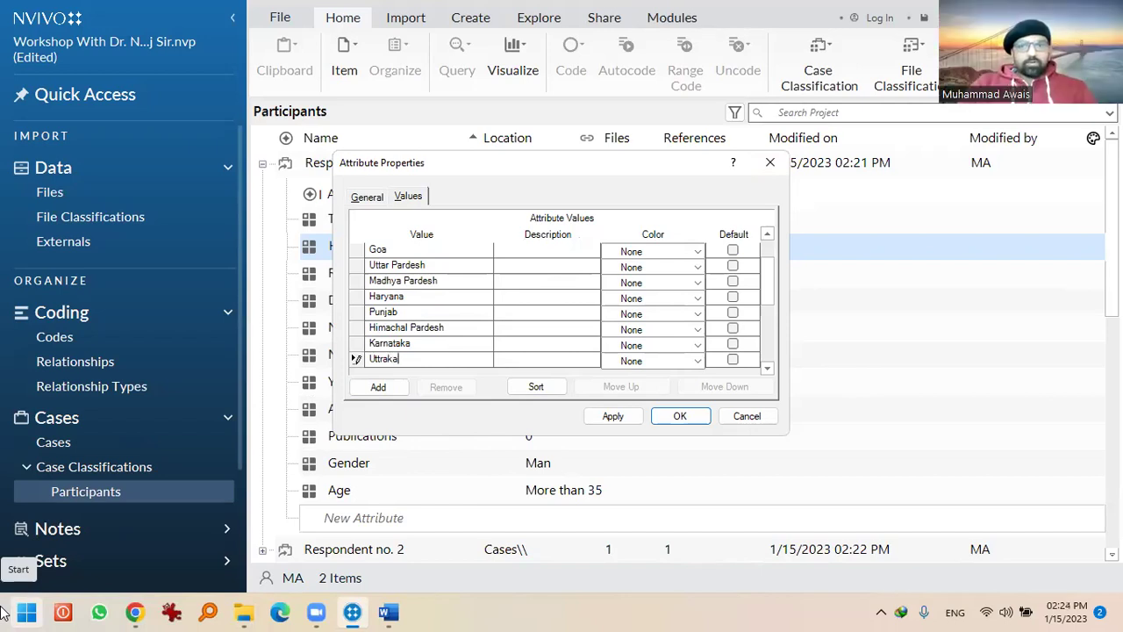
text(khanda)
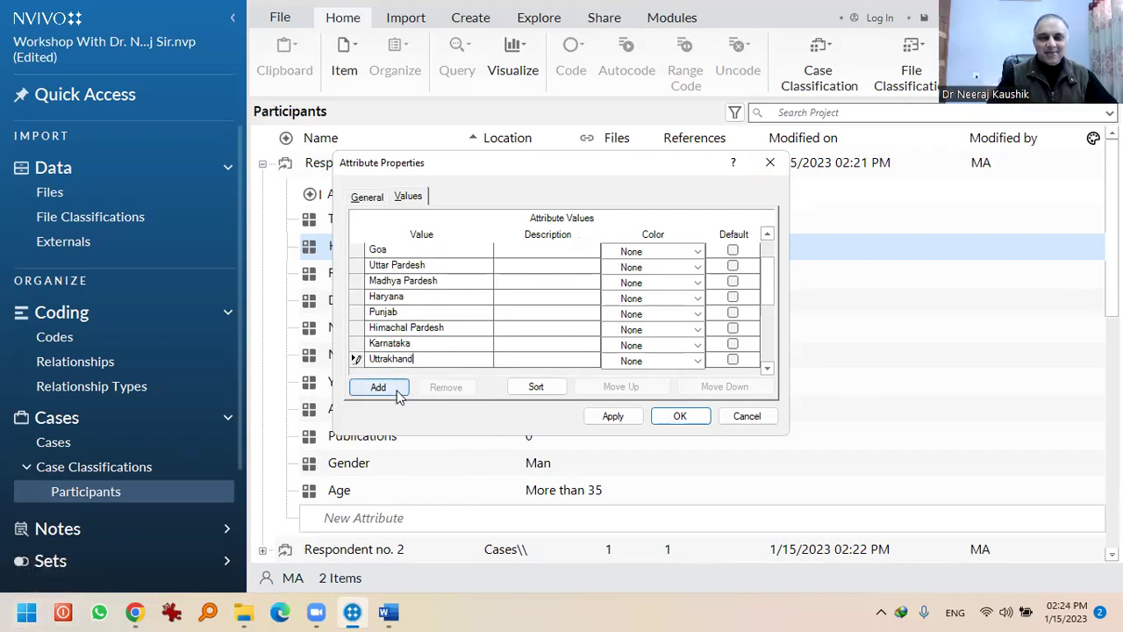
Add Sikkim and Rajesthan as further values of the Home State attribute
key(Return)
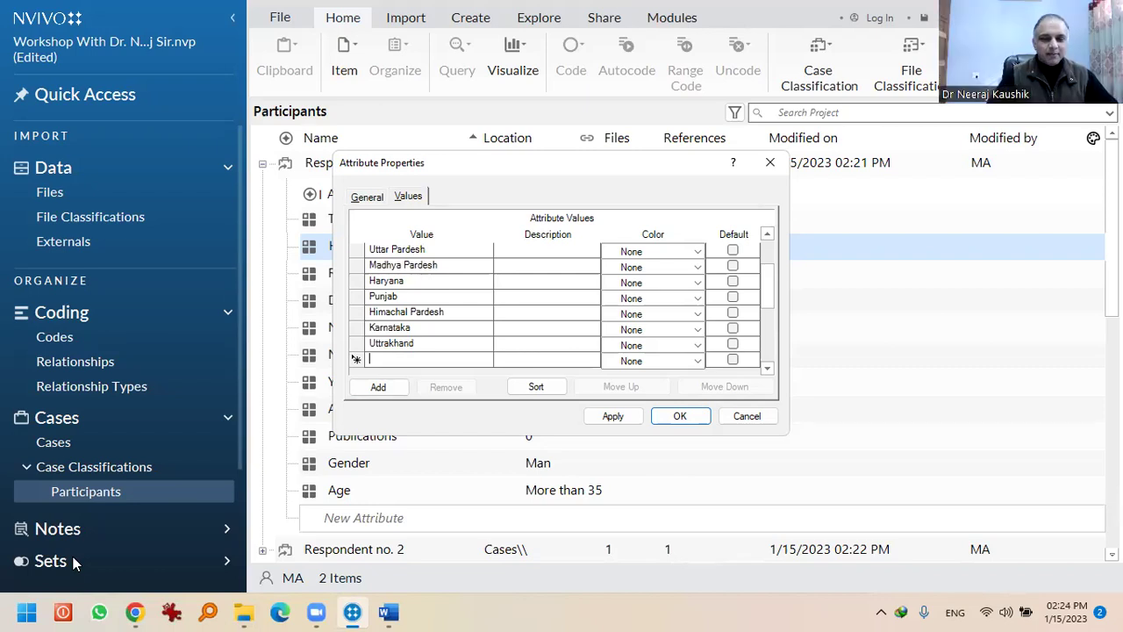
text(Sikkim)
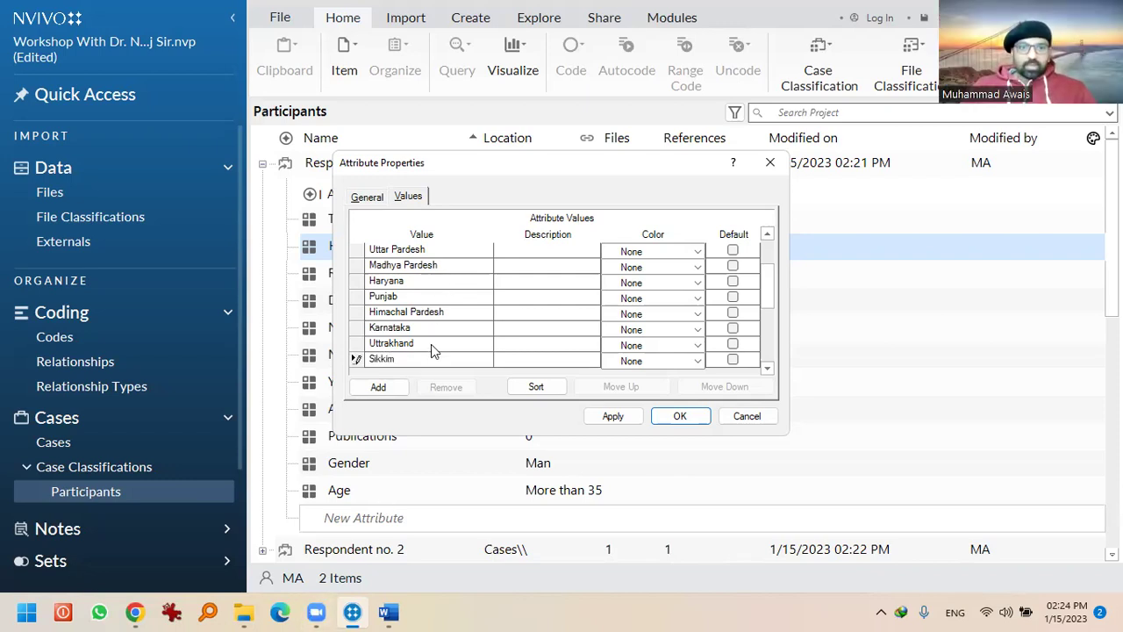
click(389, 387)
text(T)
text(ajesthan)
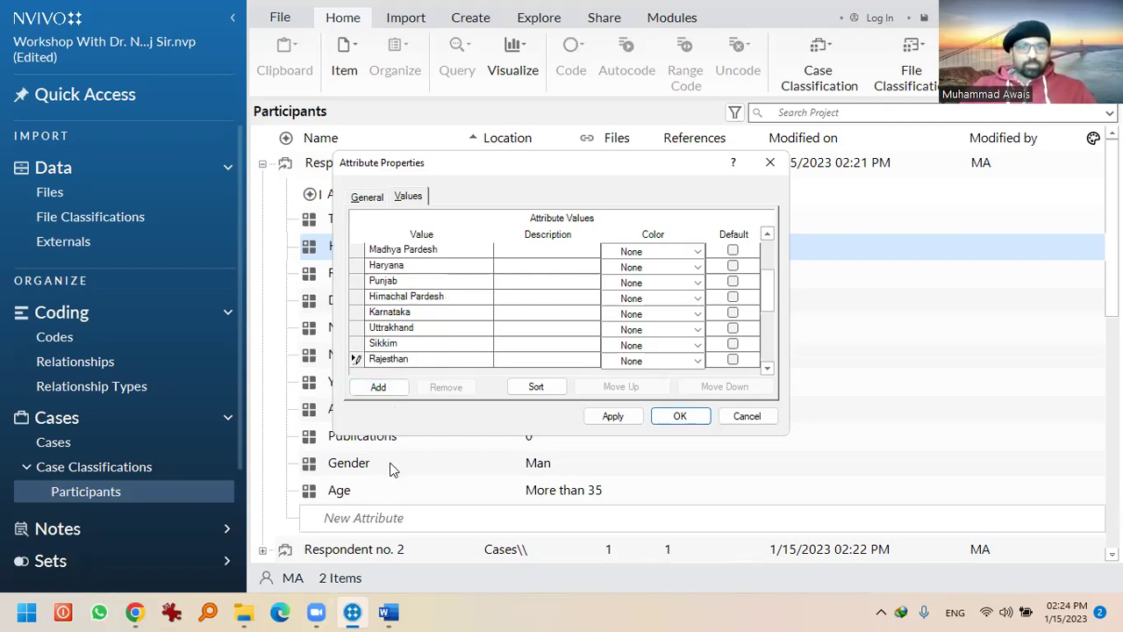
Add Delhi as the last Home State value and save the attribute's properties
scroll(451, 346, up, 2)
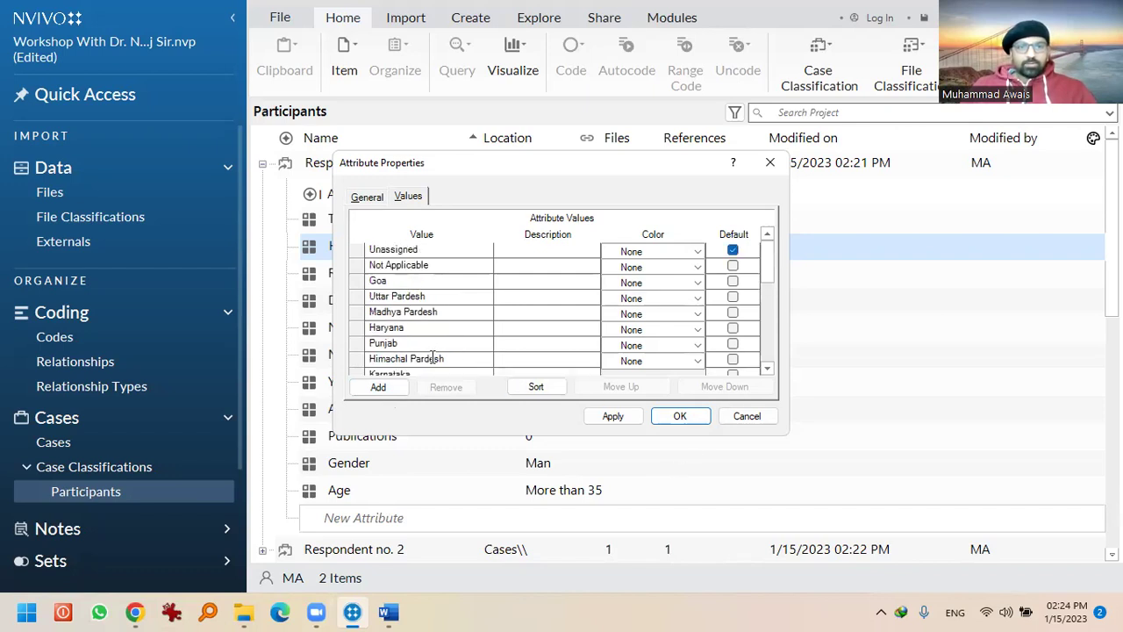
scroll(462, 318, down, 2)
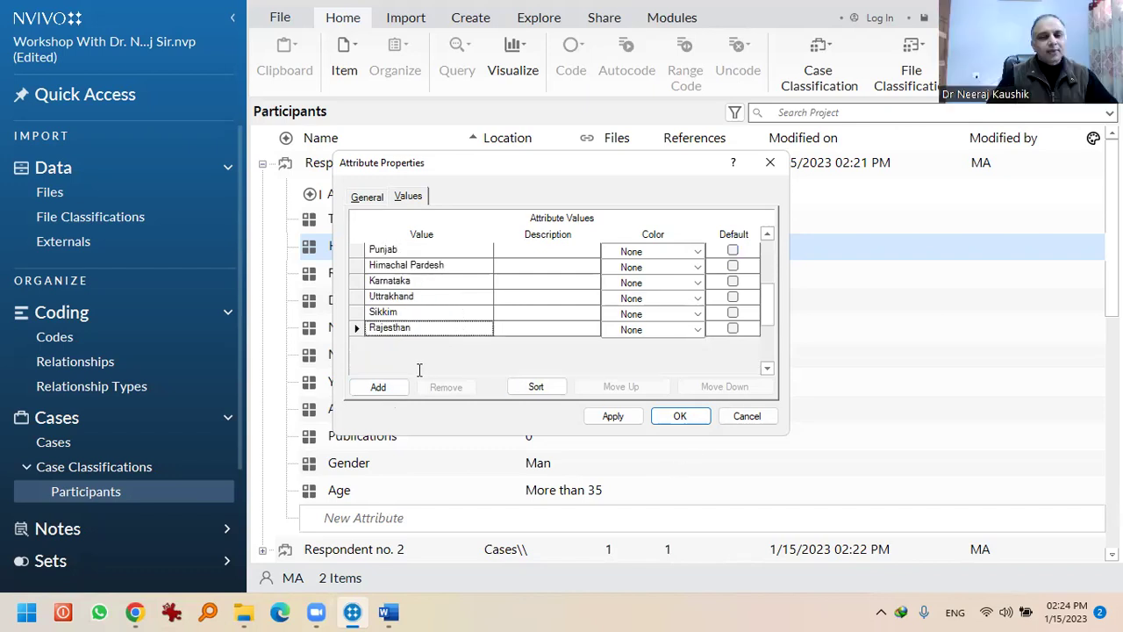
click(396, 380)
text(Delhi)
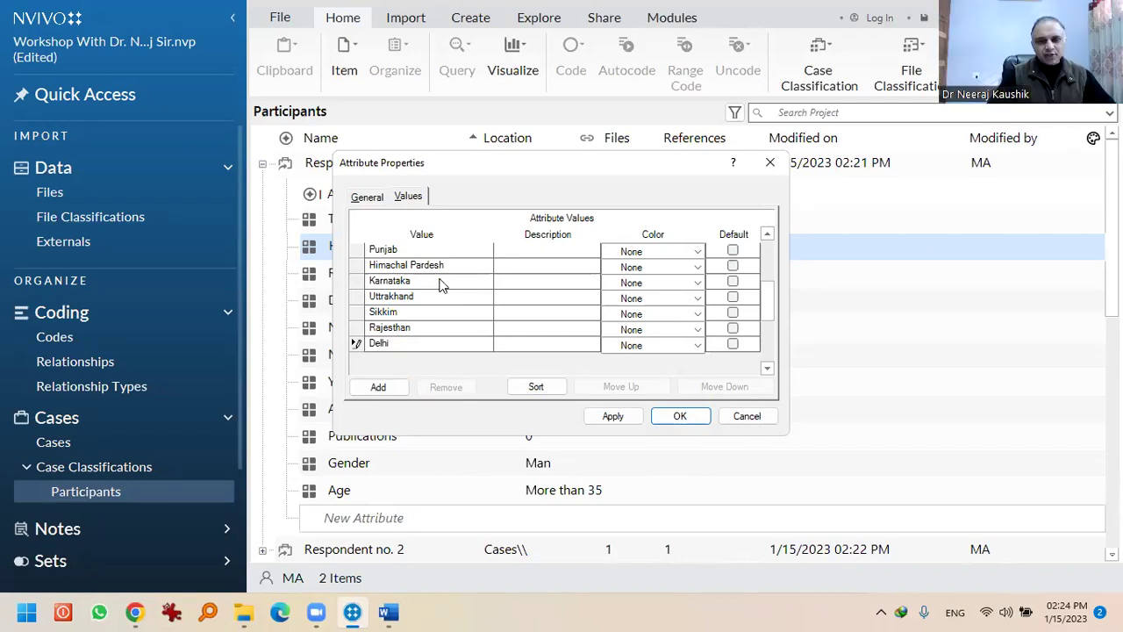
scroll(442, 285, up, 1)
scroll(441, 332, up, 1)
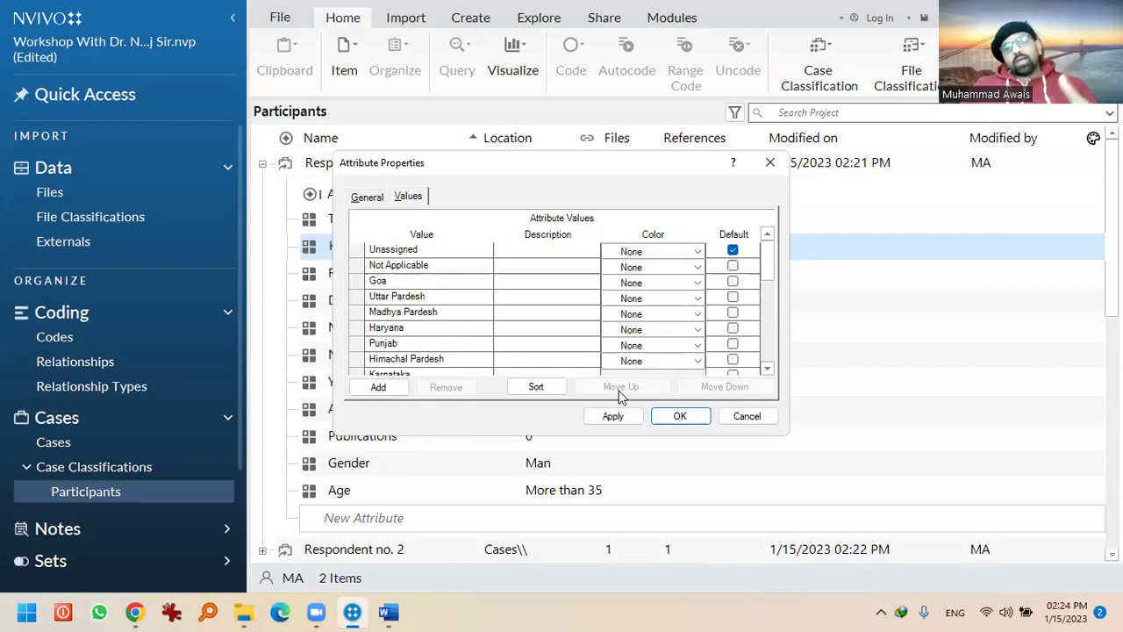
click(678, 418)
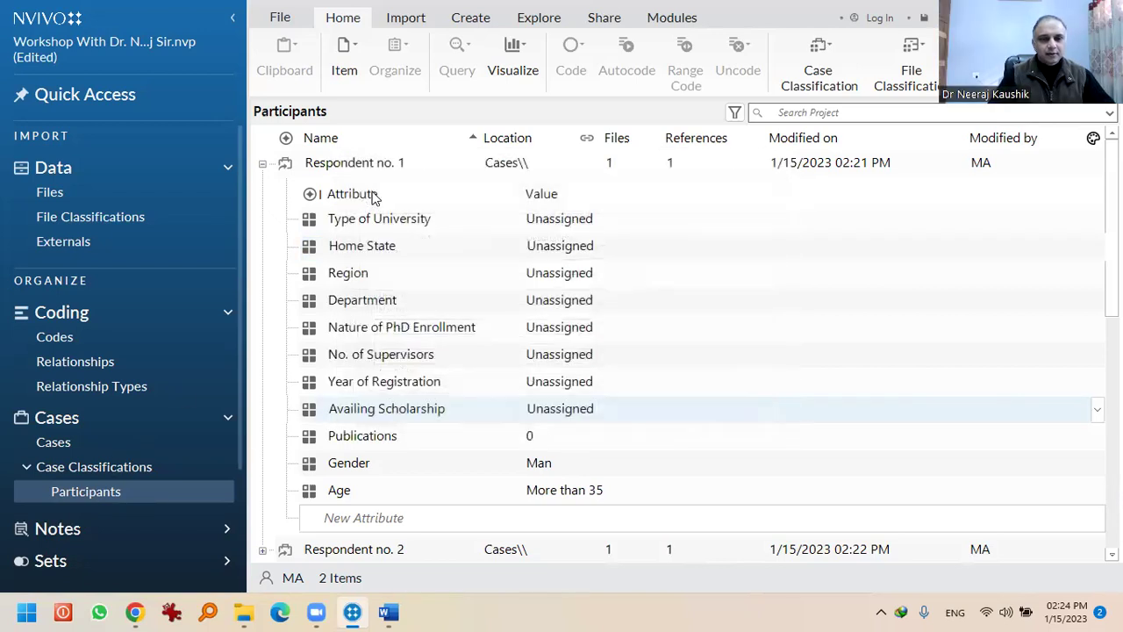
Open the attribute values of the case Respondent no. 2 and set its Type of University to Central
click(53, 442)
click(401, 188)
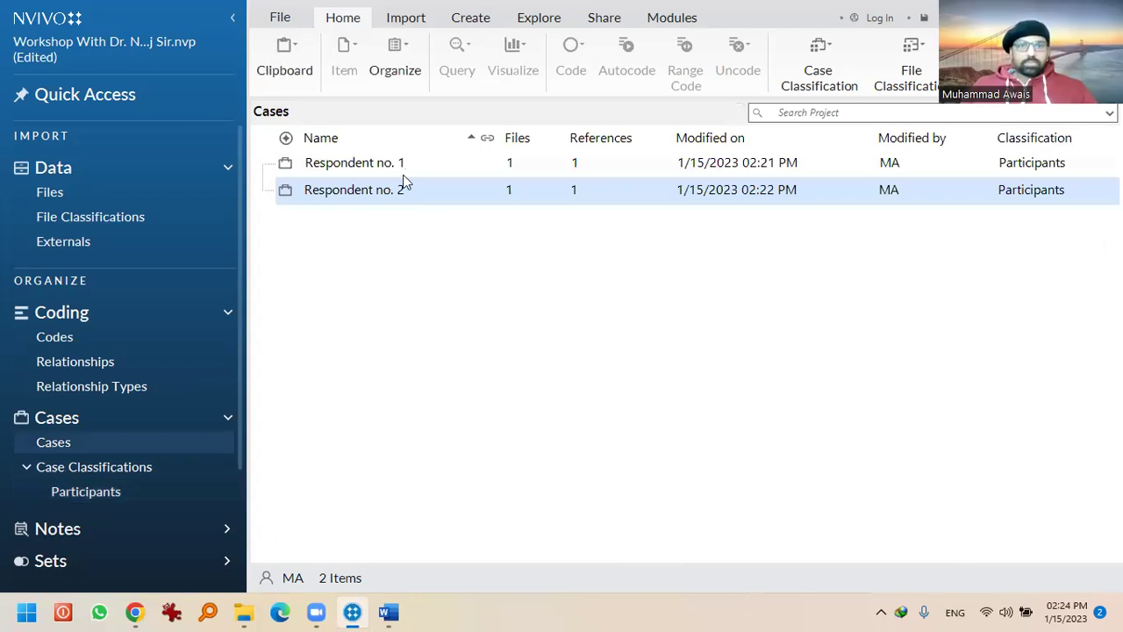
right_click(399, 189)
key(ctrl+shift+p)
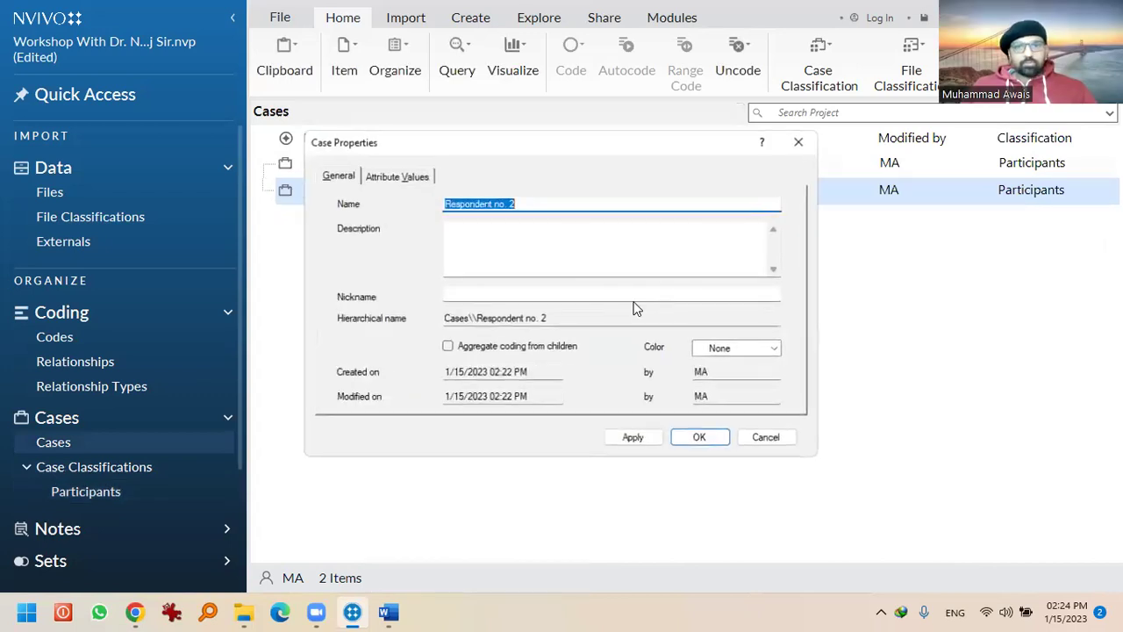
key(ctrl+Tab)
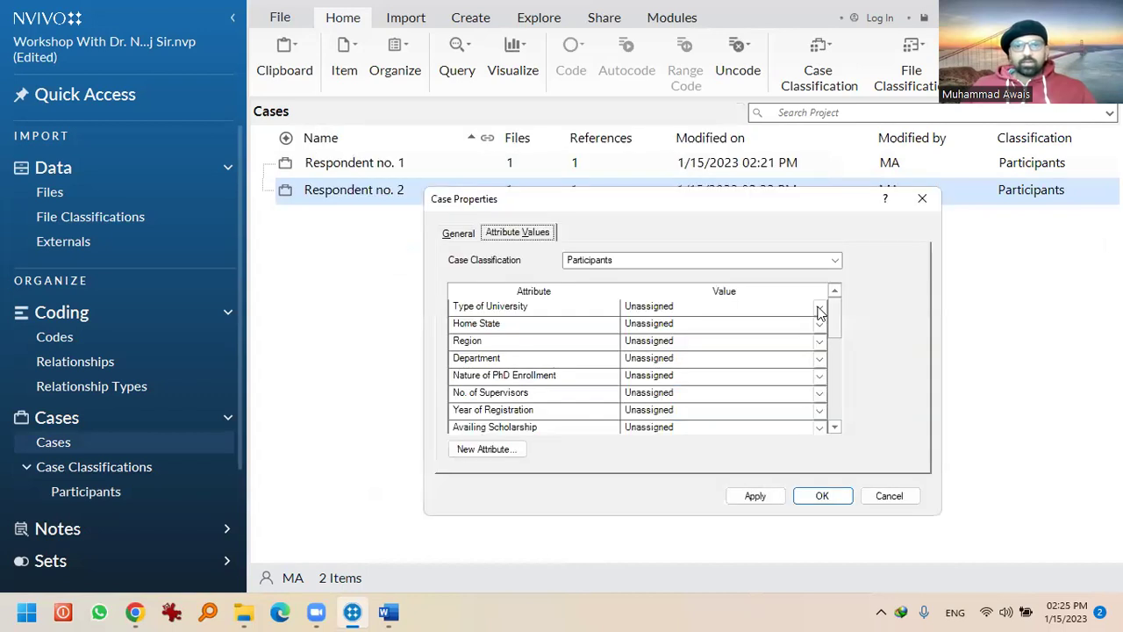
click(820, 310)
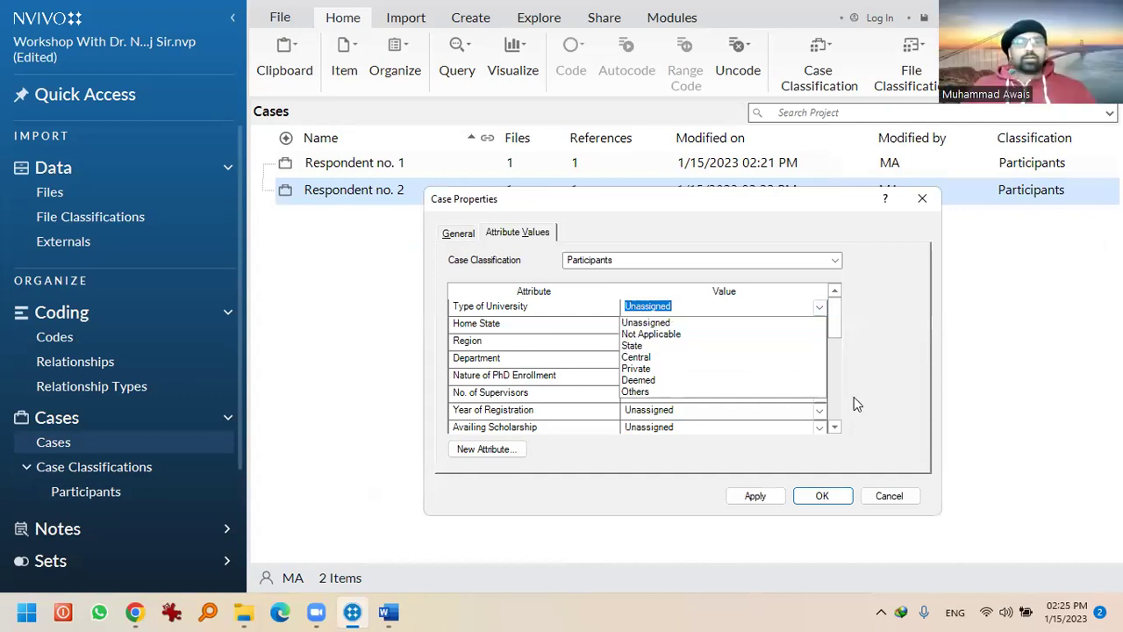
click(847, 327)
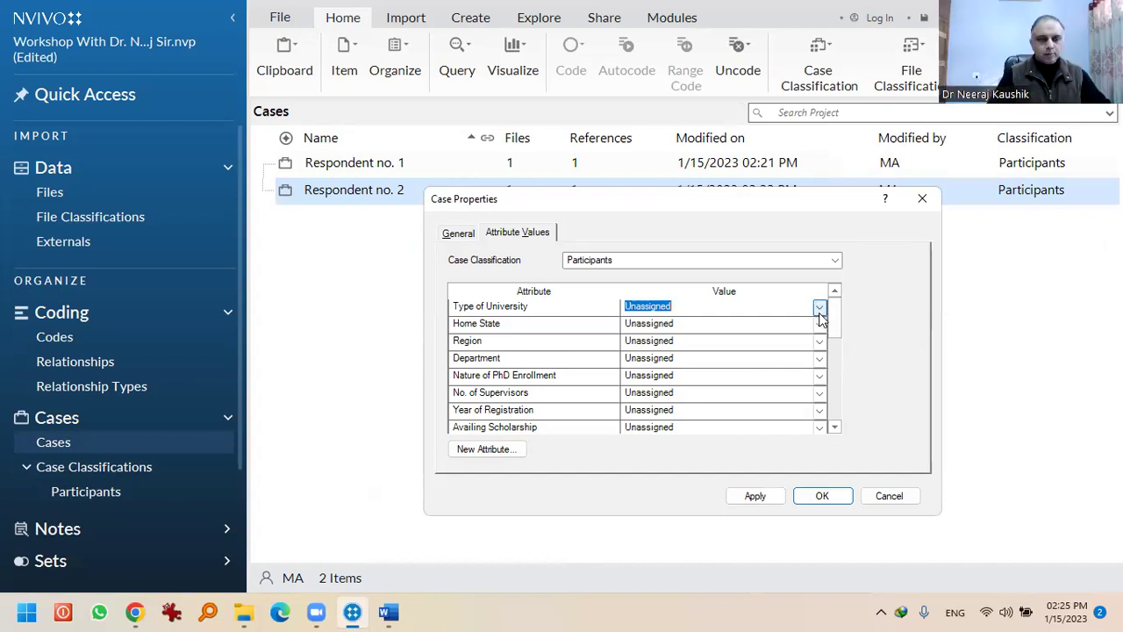
click(819, 307)
click(773, 357)
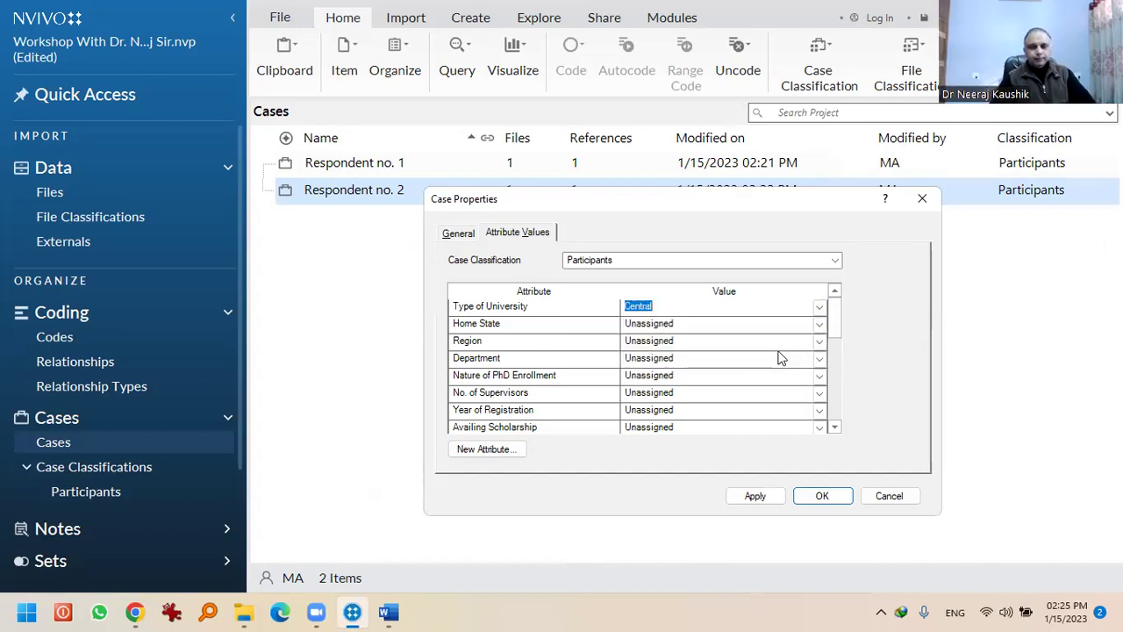
Set the Home State of Respondent no. 2 to Uttar Pardesh
click(819, 326)
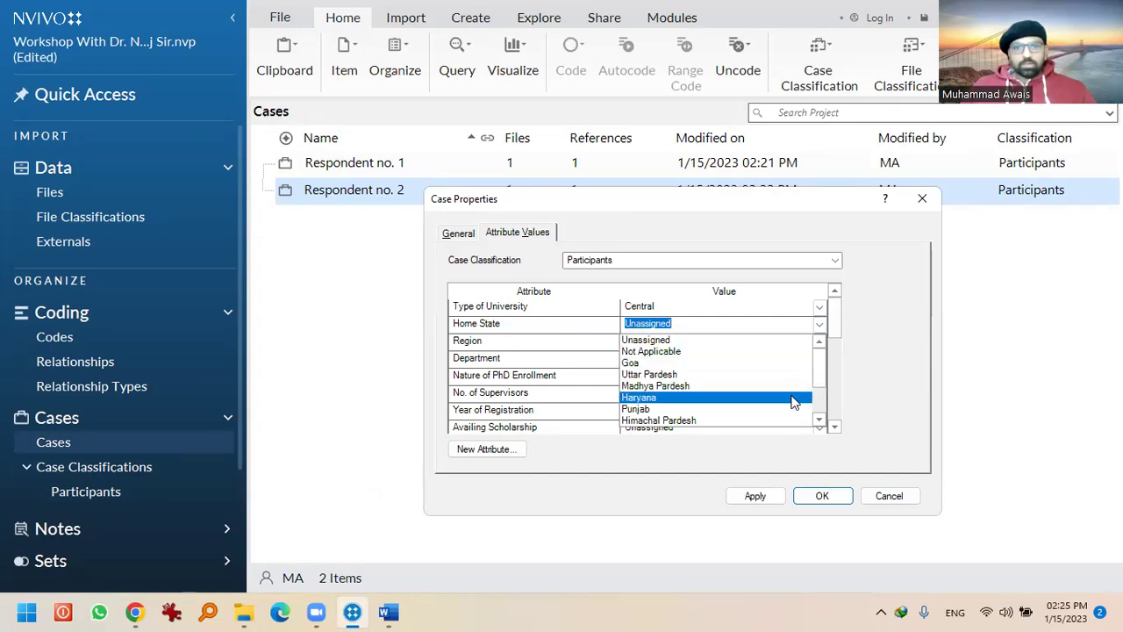
scroll(777, 411, down, 1)
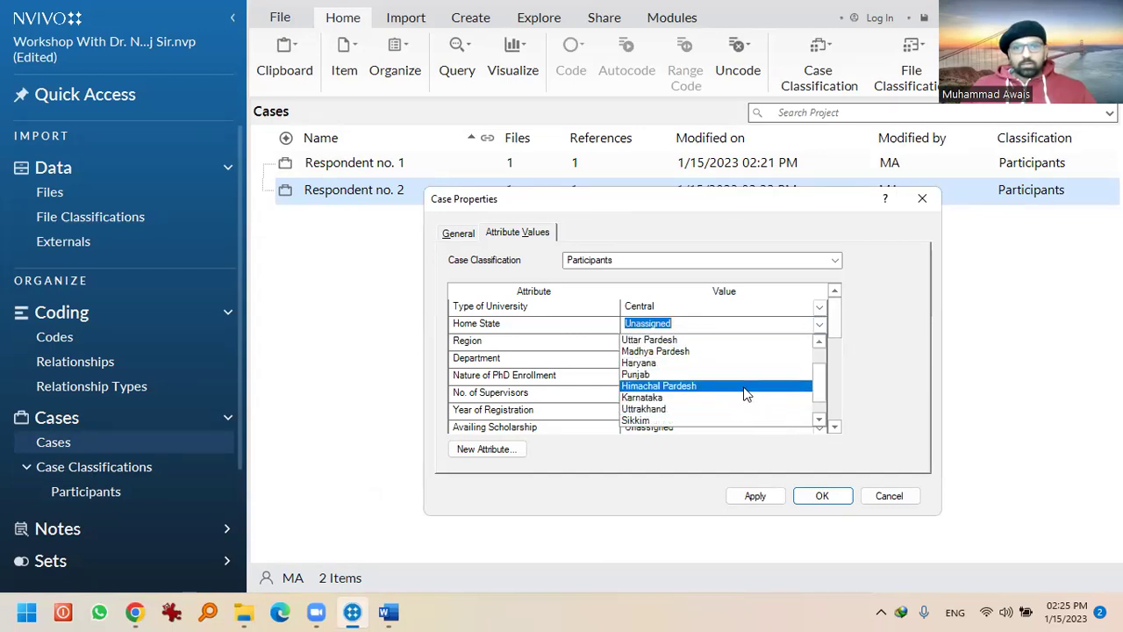
scroll(744, 392, up, 1)
click(716, 380)
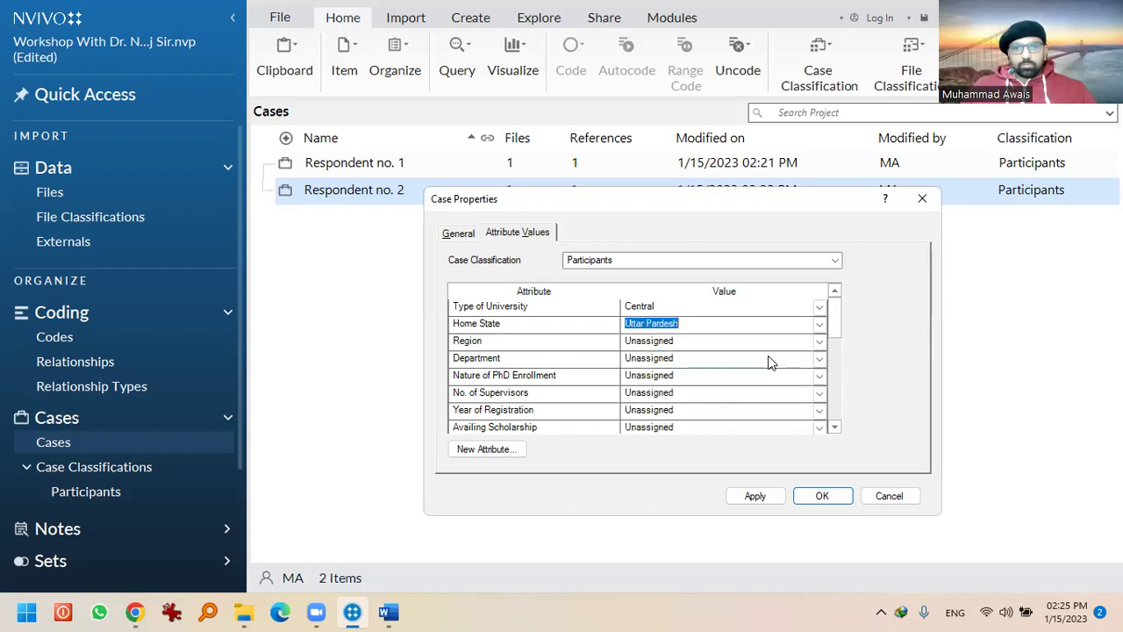
Set the Region of Respondent no. 2 to North India and the Department to Management
click(819, 343)
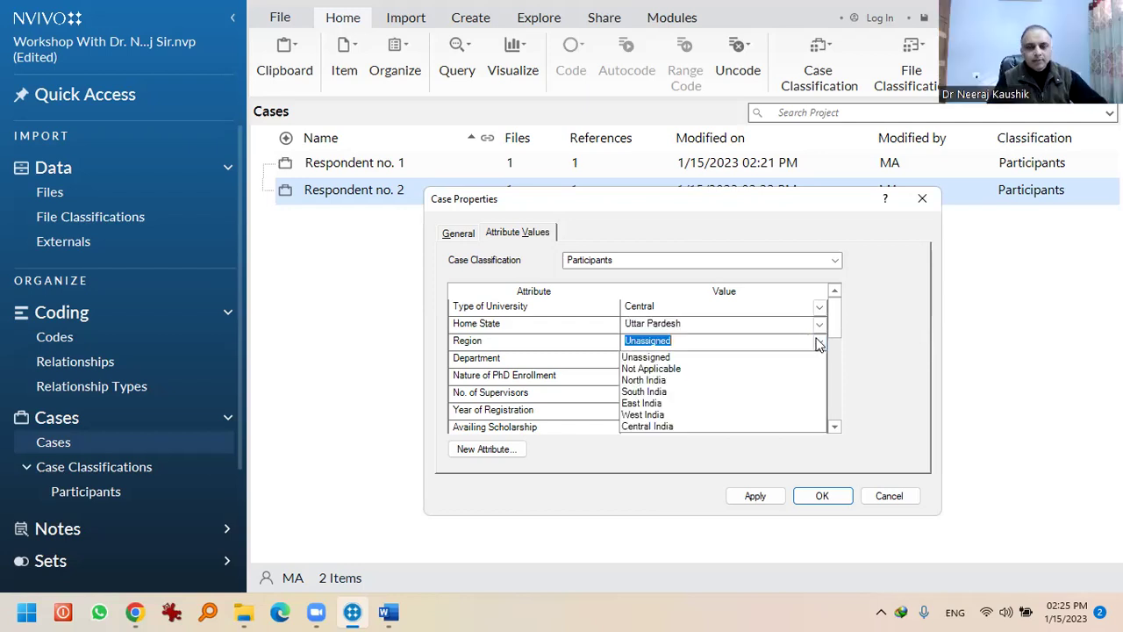
click(772, 386)
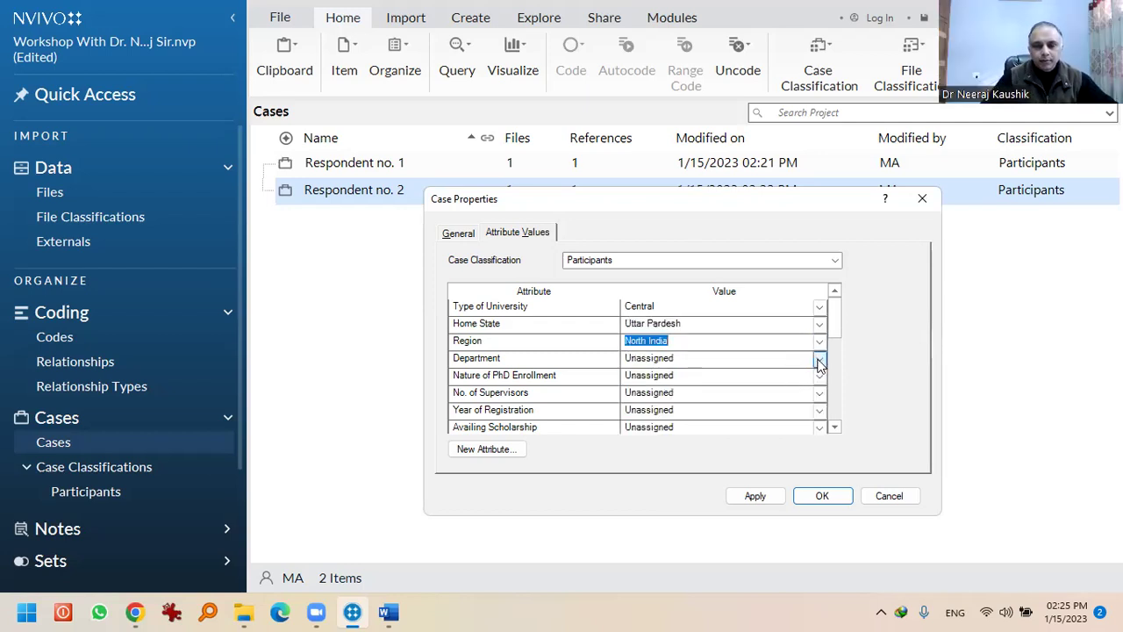
click(818, 360)
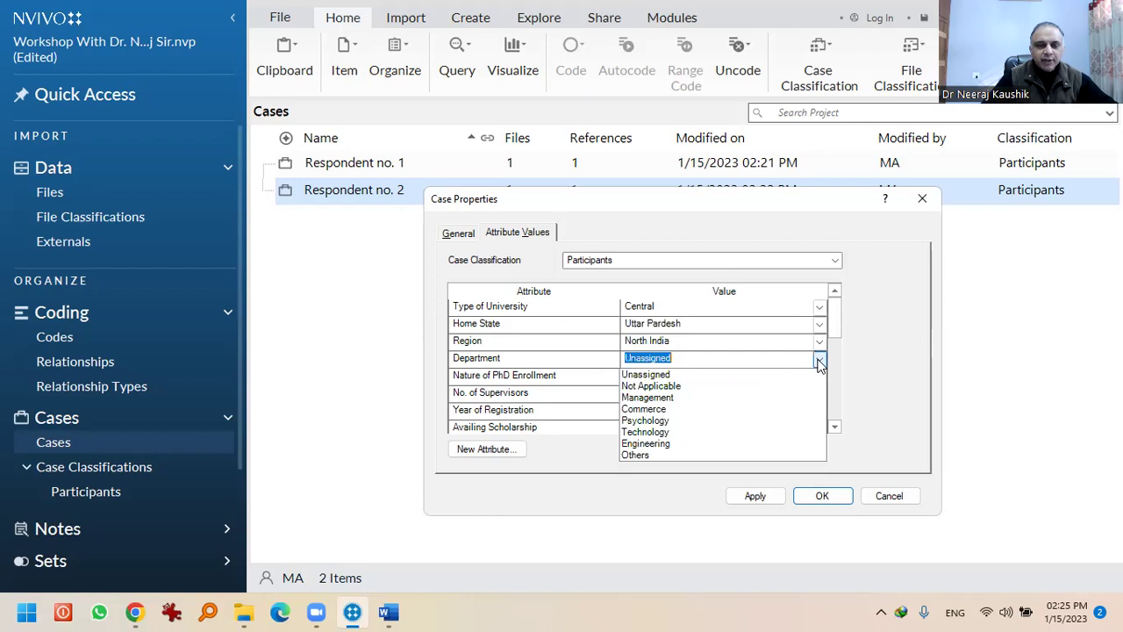
click(772, 397)
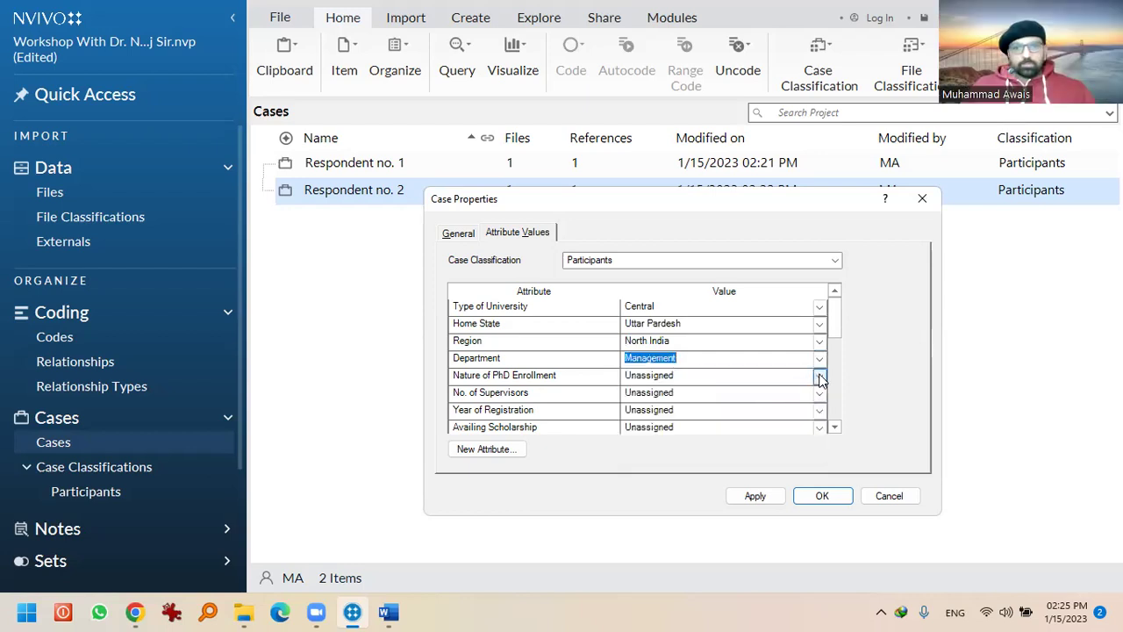
Set the Nature of PhD Enrollment of Respondent no. 2 to Full Time and the No. of Supervisors to 1
click(820, 379)
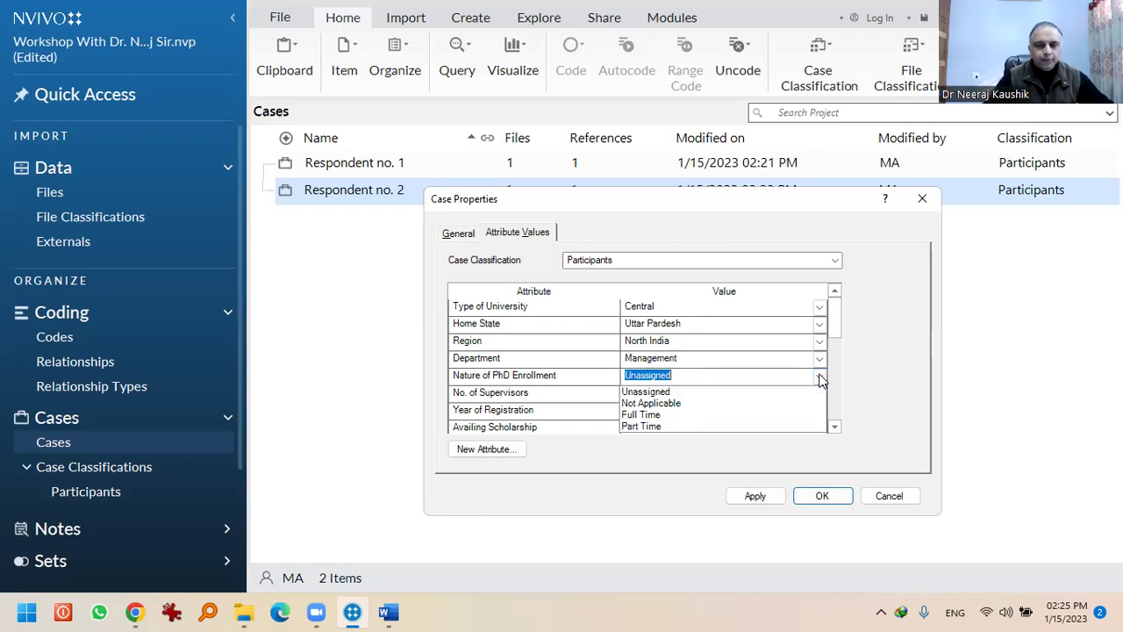
click(770, 421)
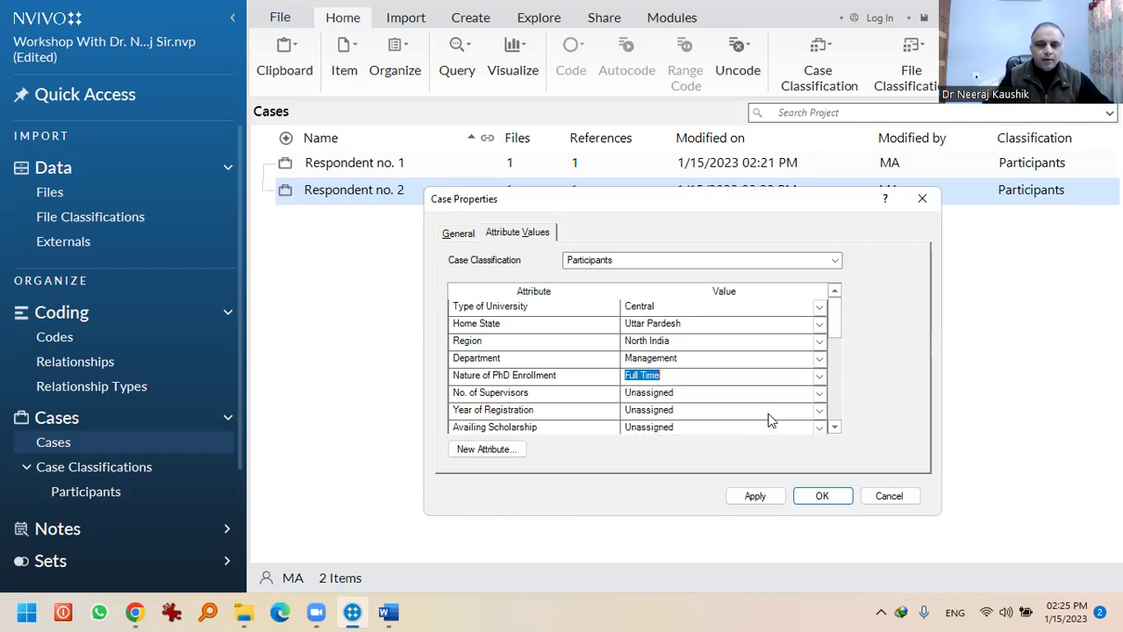
click(820, 394)
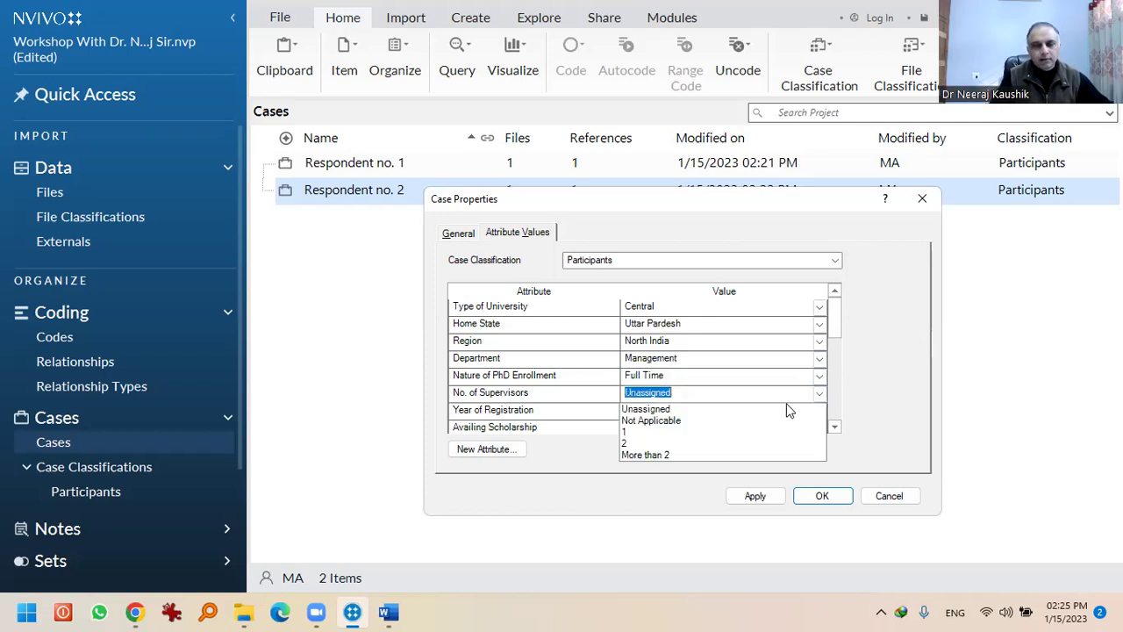
click(760, 430)
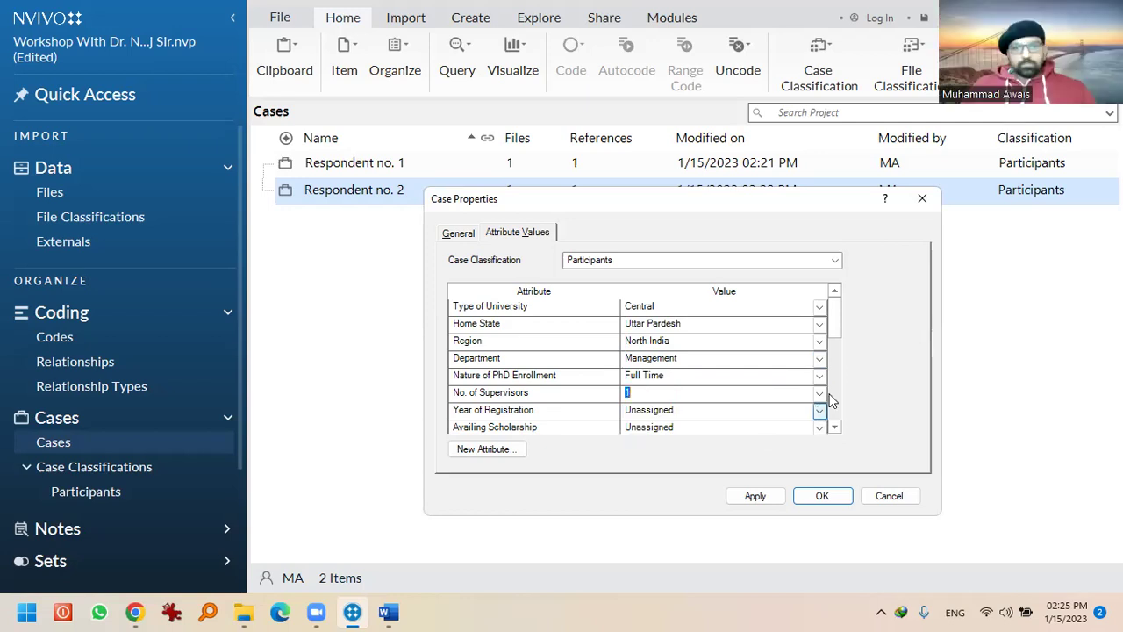
Set the Year of Registration of Respondent no. 2 to 2022 and Availing Scholarship to Yes
scroll(784, 381, down, 1)
click(820, 358)
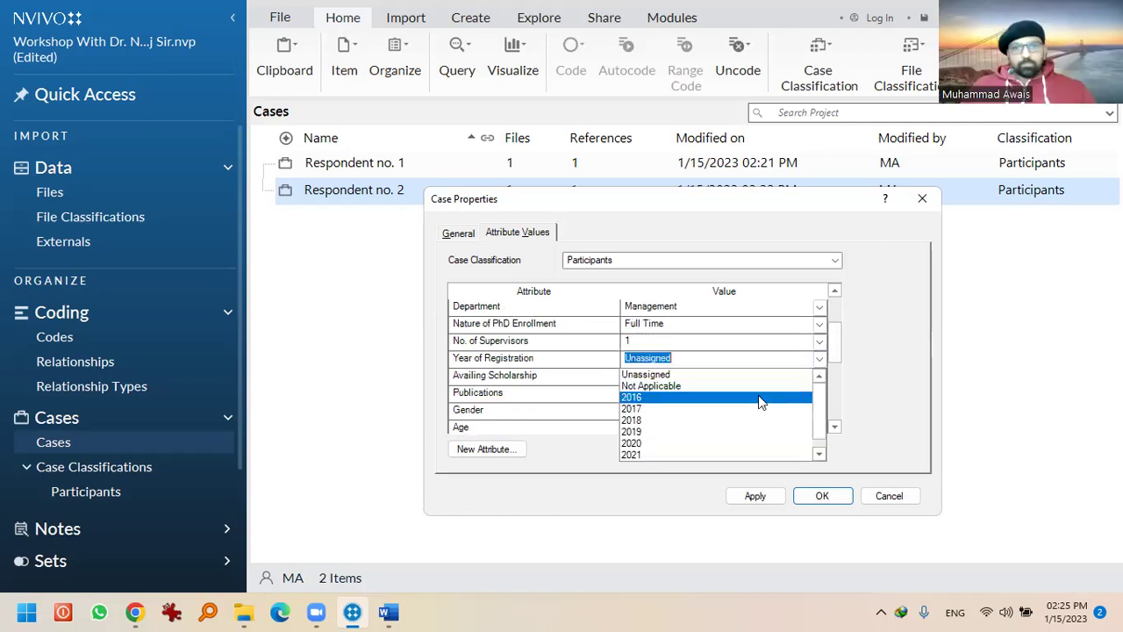
scroll(705, 446, down, 1)
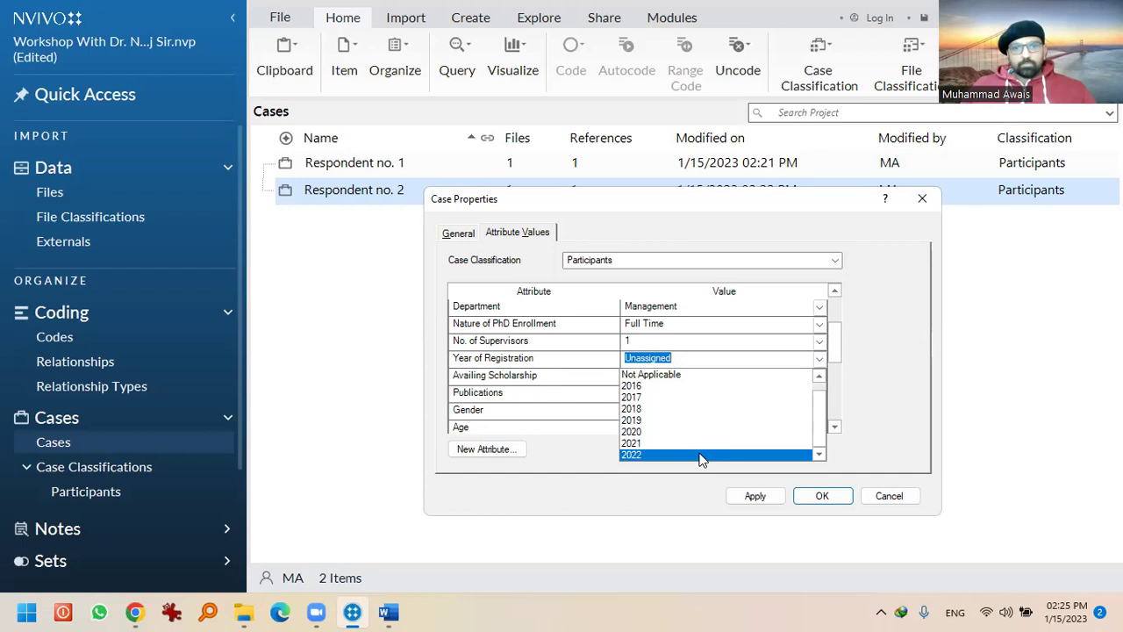
click(708, 454)
click(818, 375)
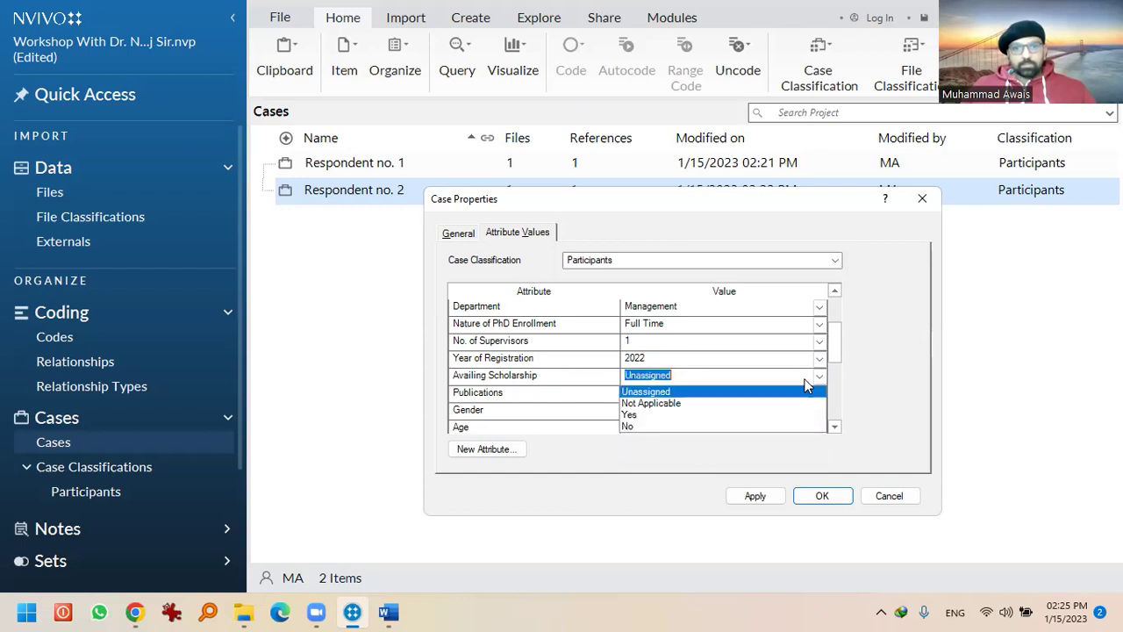
click(739, 414)
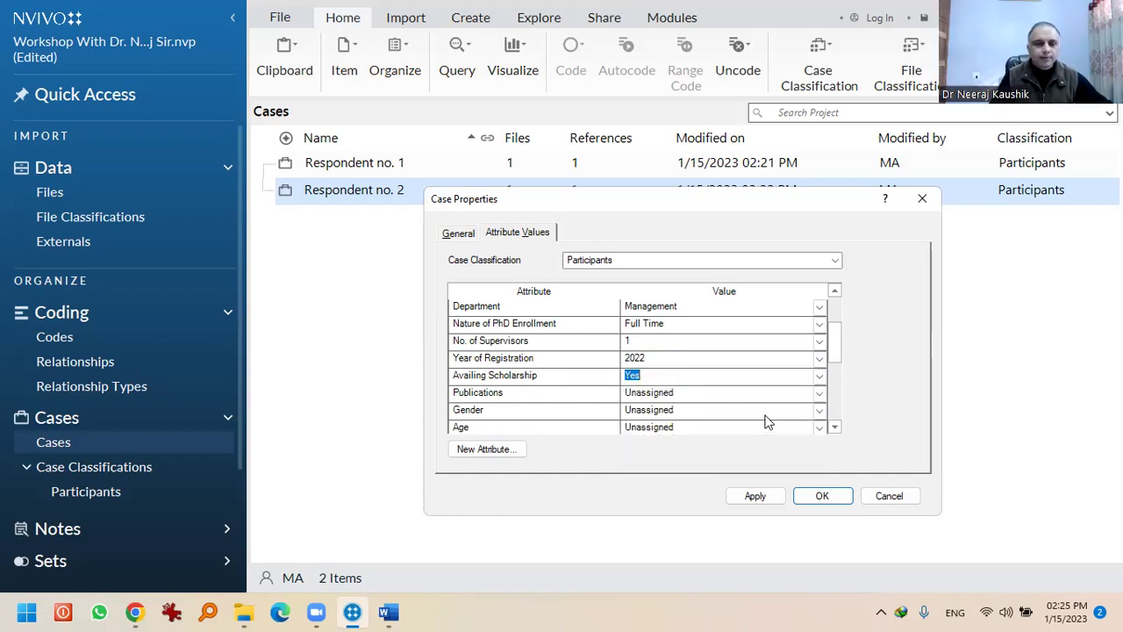
Set the Publications of Respondent no. 2 to 4 and the Gender to Woman
click(819, 394)
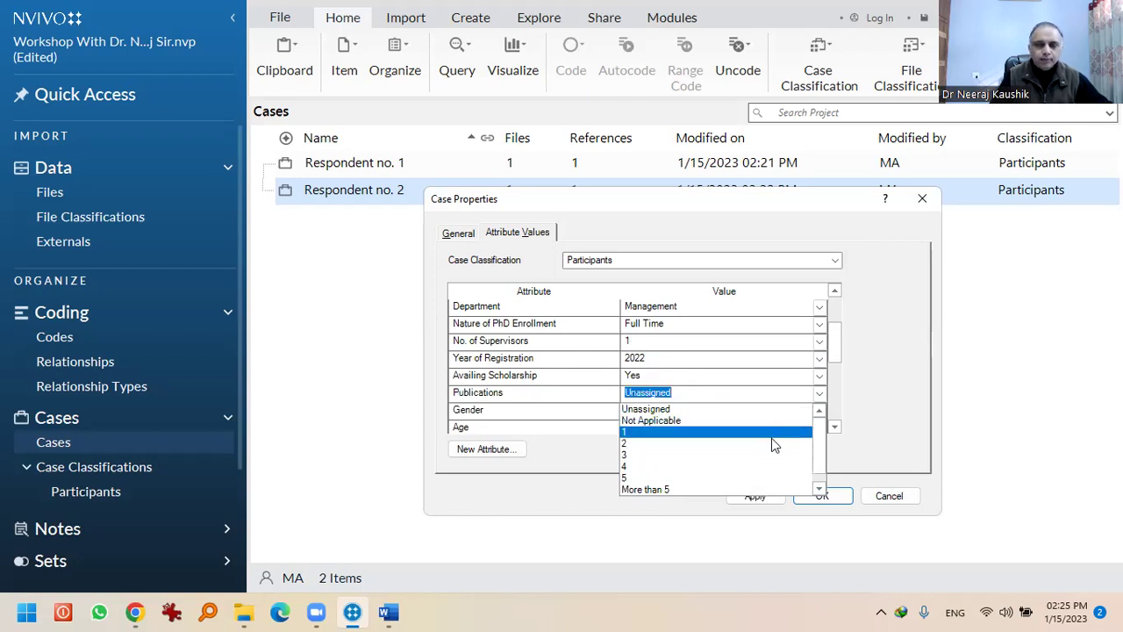
click(750, 465)
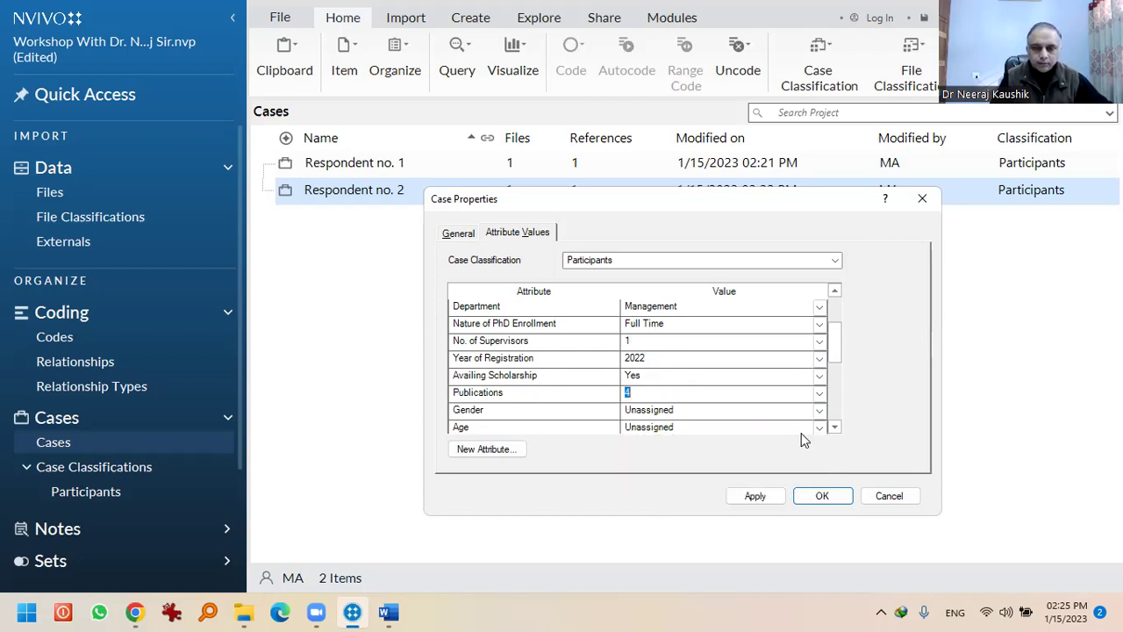
click(819, 414)
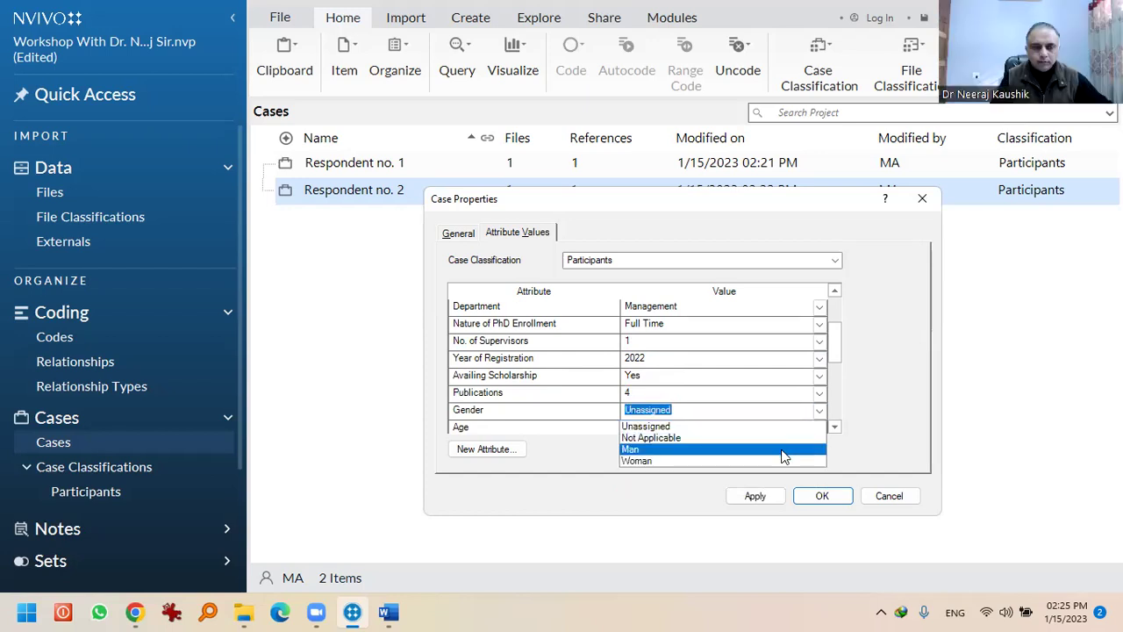
click(779, 461)
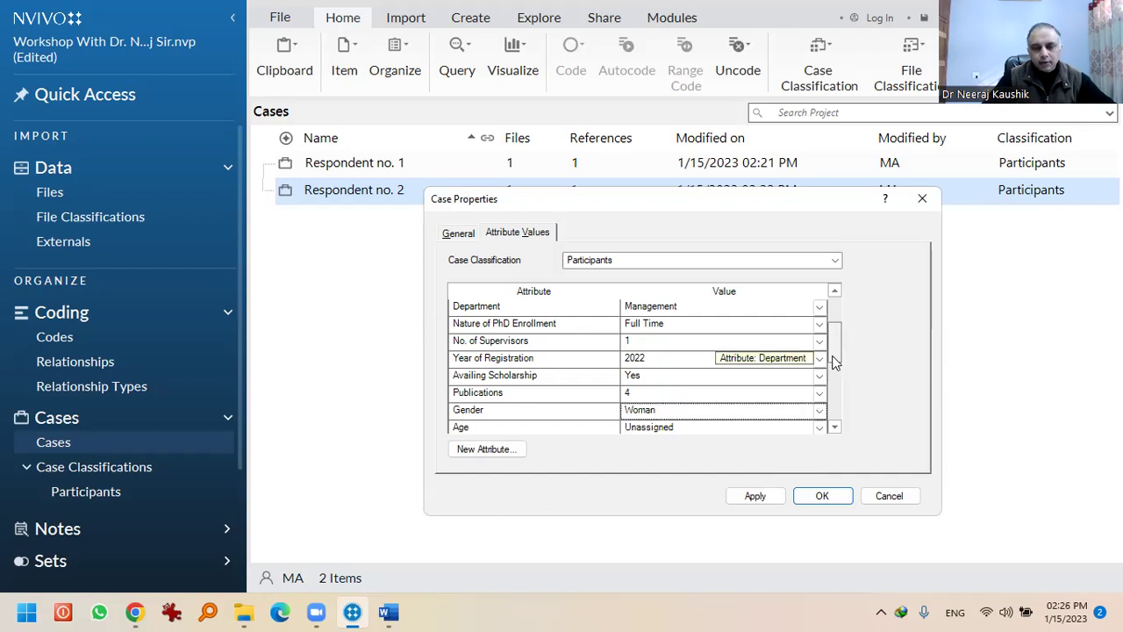
Set the Age of Respondent no. 2 to 31-35 and save the case properties
drag(834, 363, 829, 392)
click(820, 361)
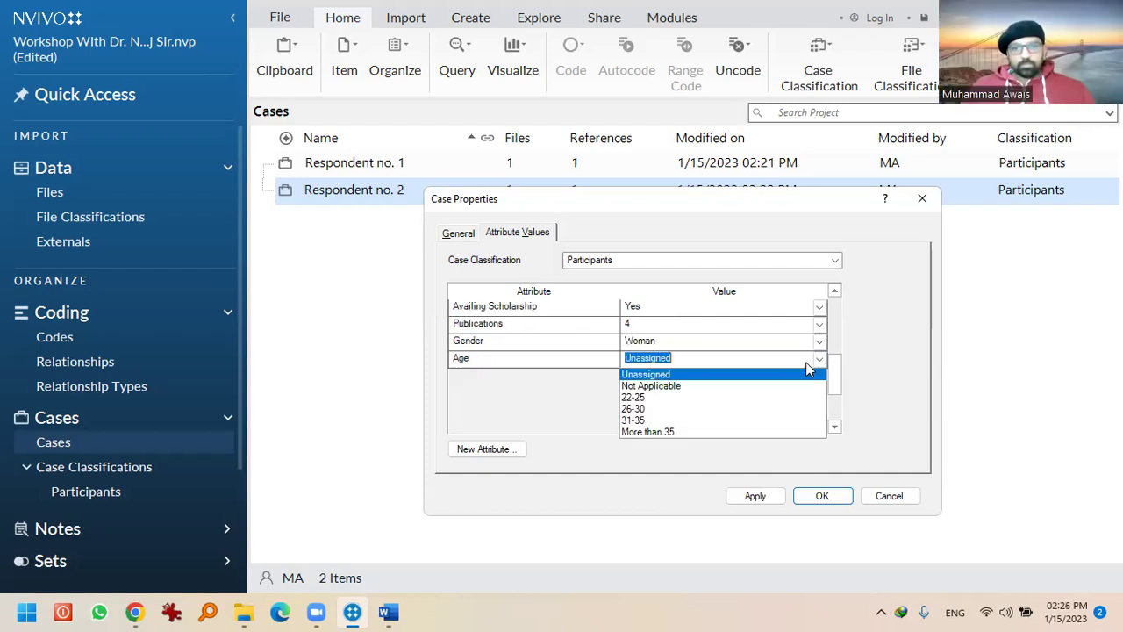
click(770, 421)
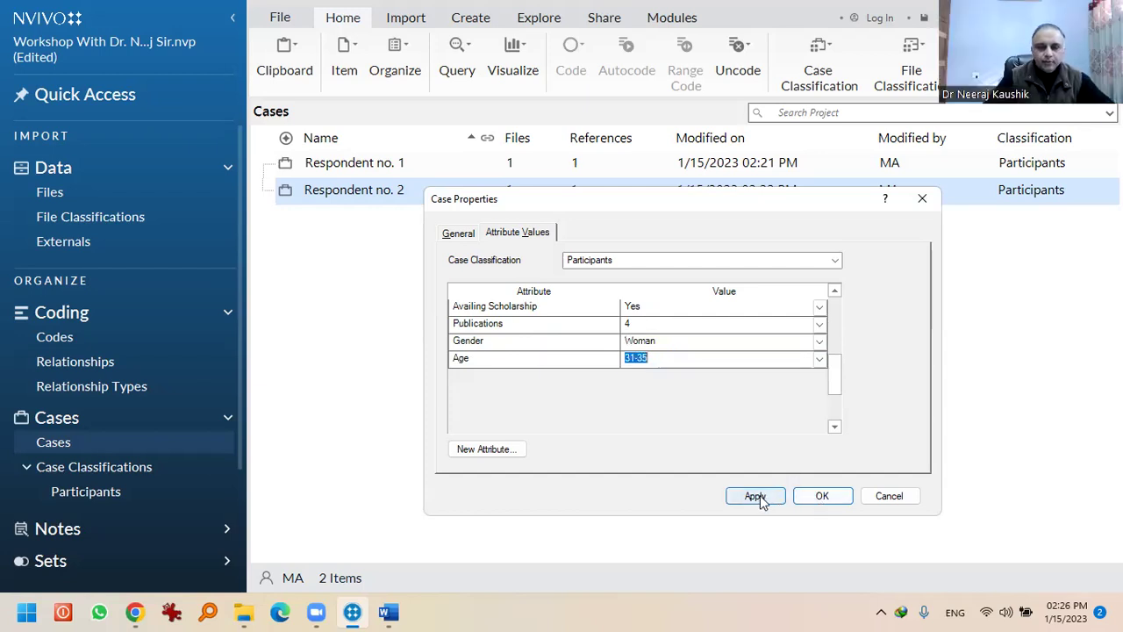
click(819, 496)
click(45, 193)
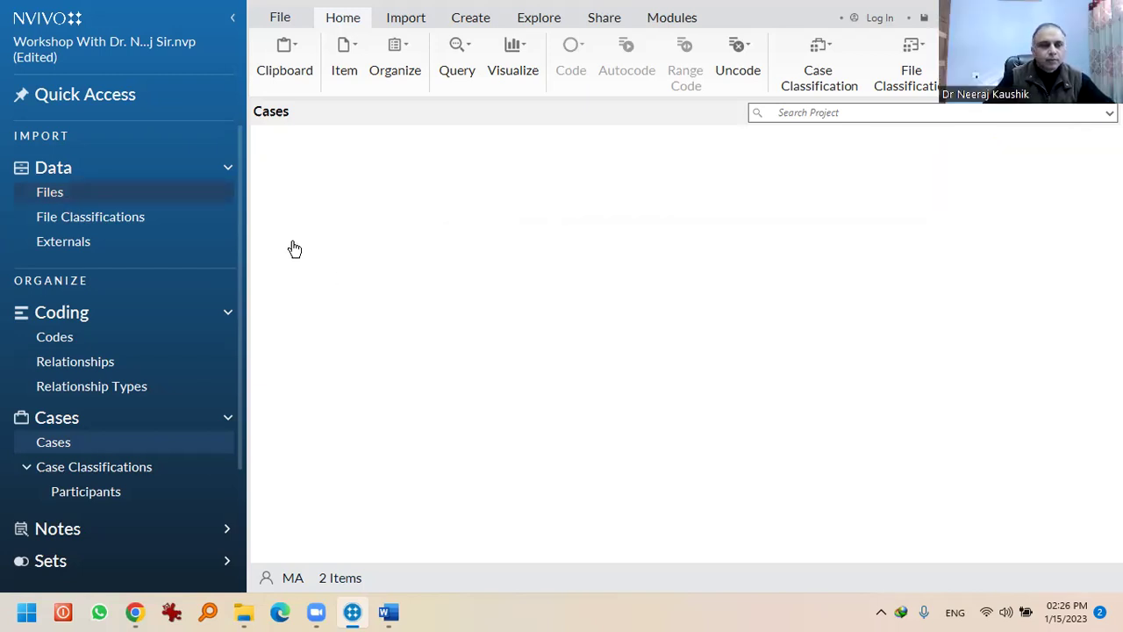
click(288, 219)
right_click(284, 209)
click(401, 193)
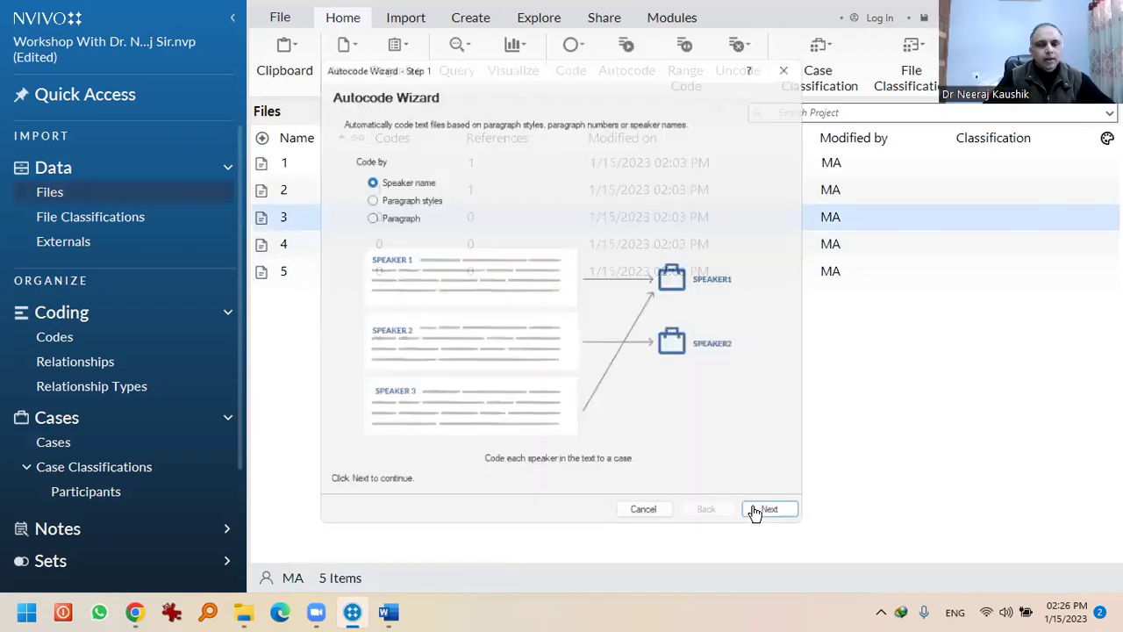
click(755, 512)
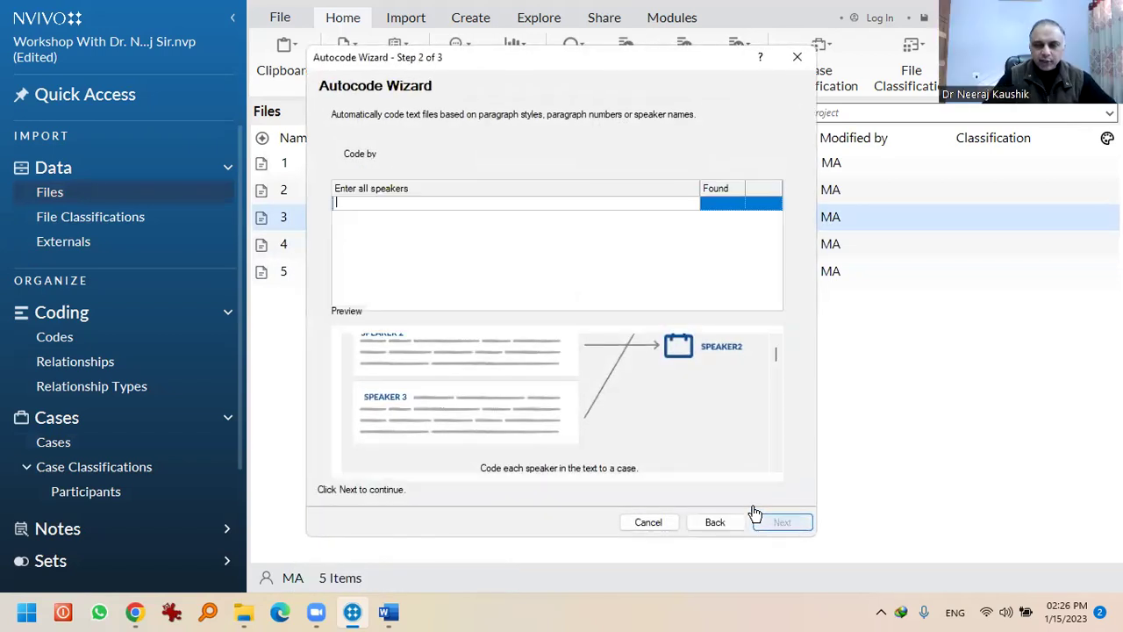
key(Escape)
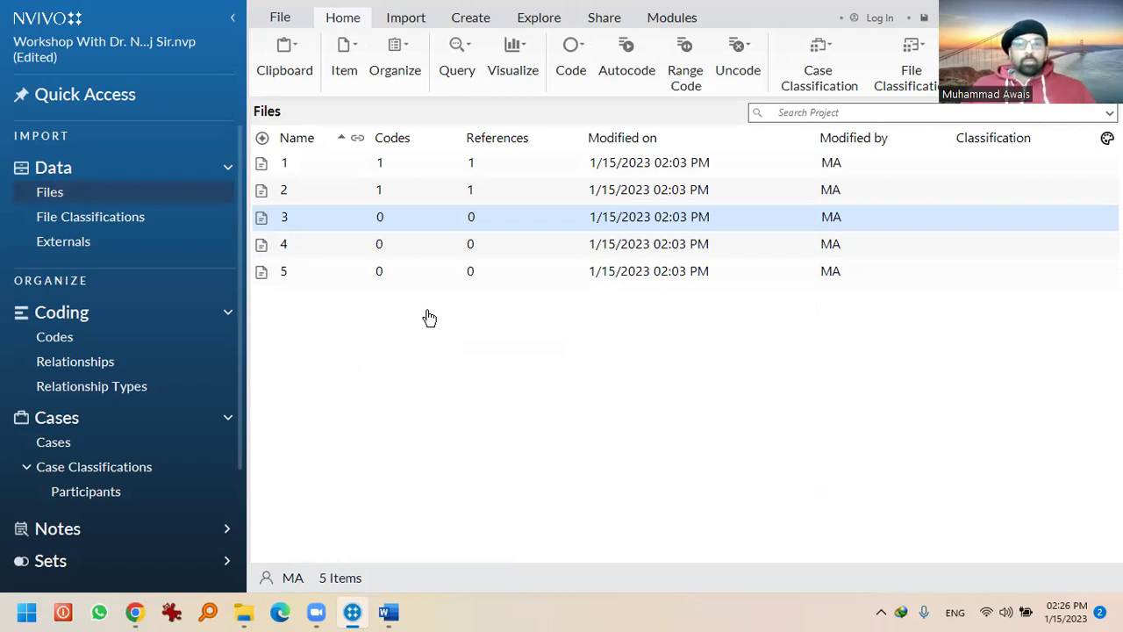
click(82, 441)
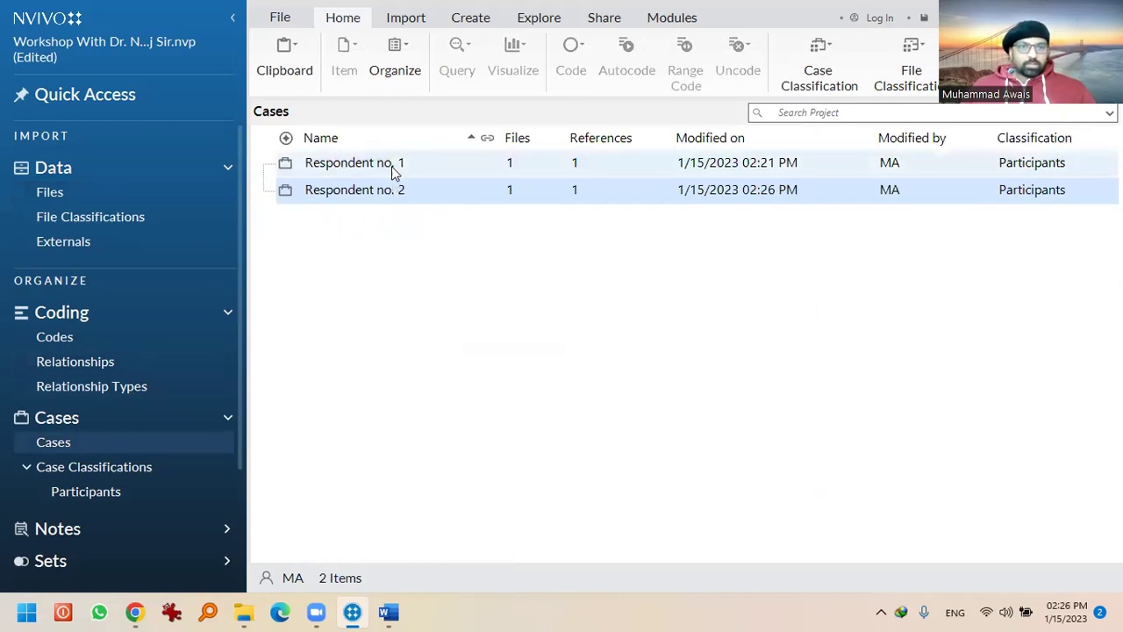
click(82, 192)
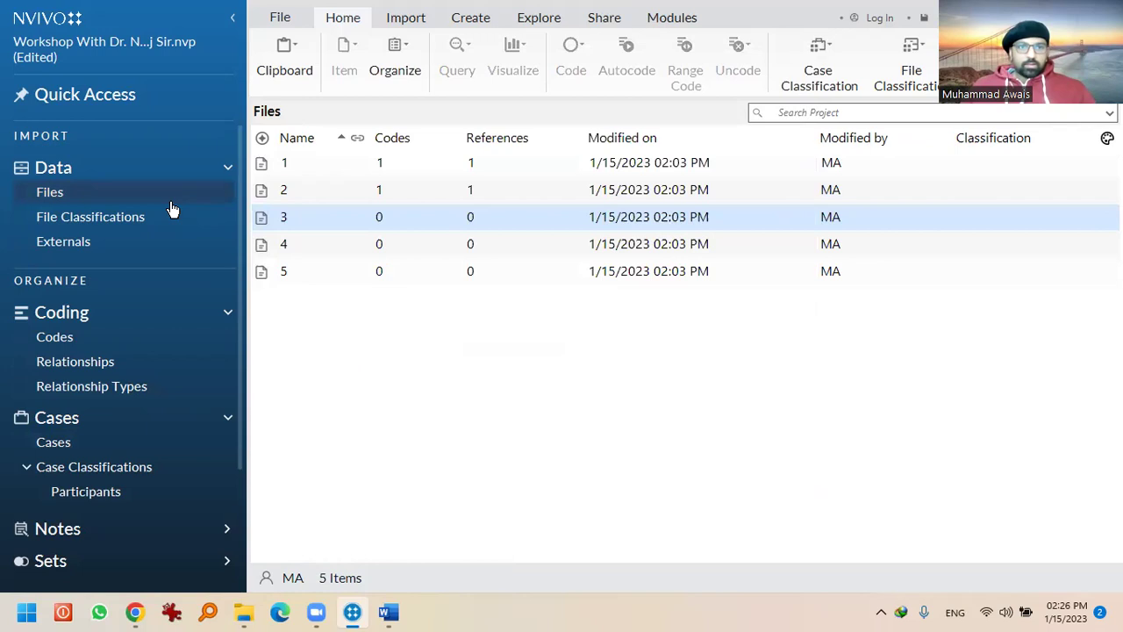
click(371, 193)
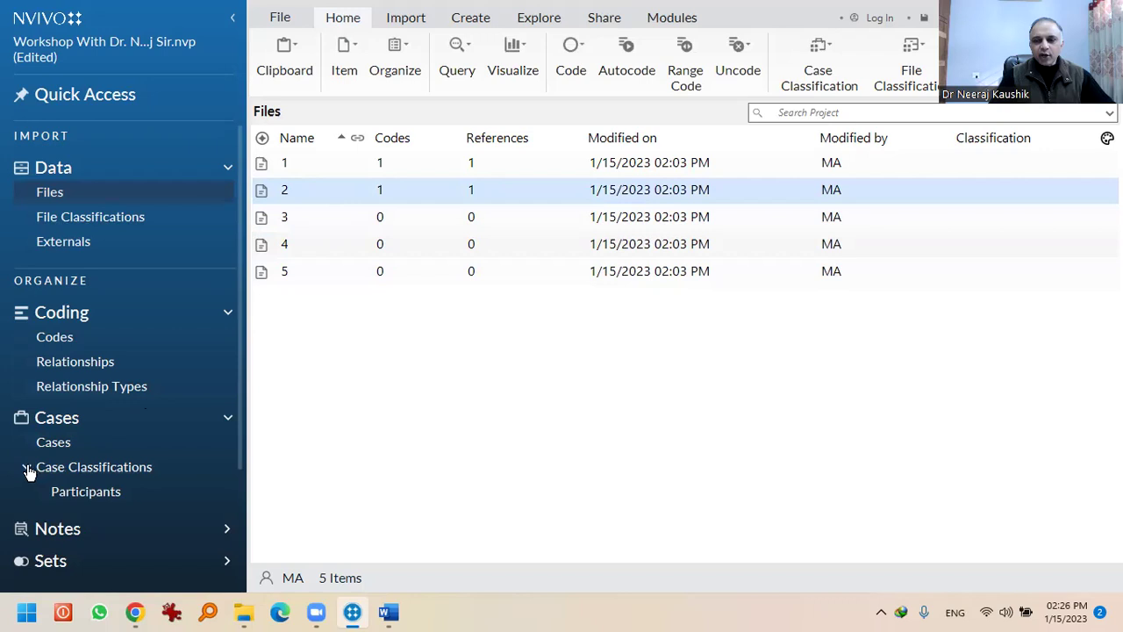
click(347, 396)
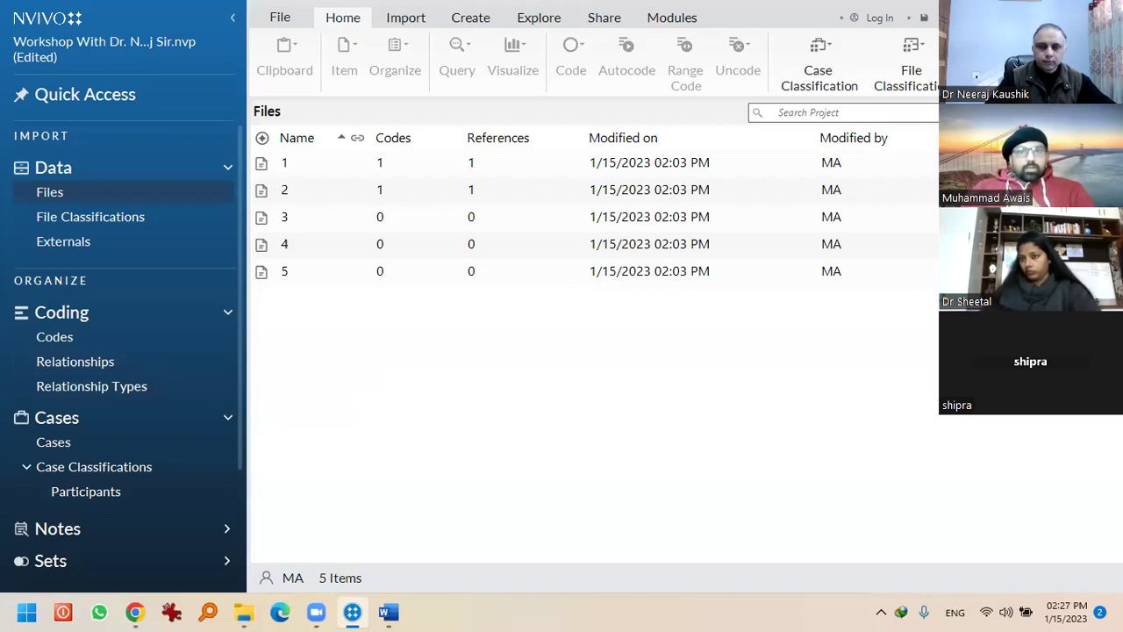
Save the workshop project and close it
click(281, 17)
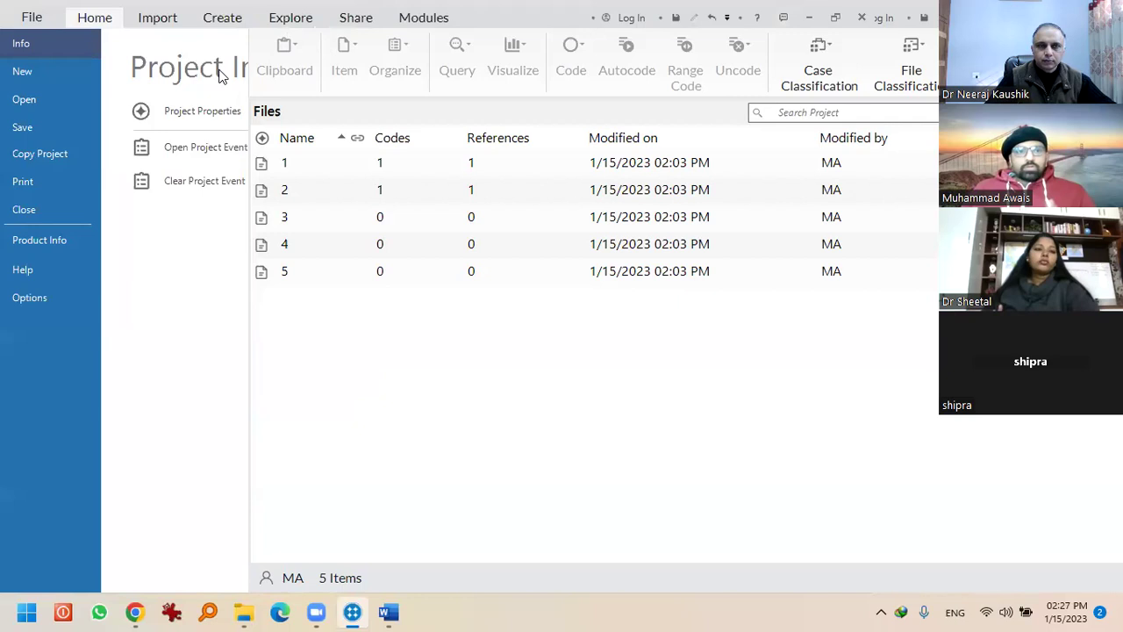
click(61, 128)
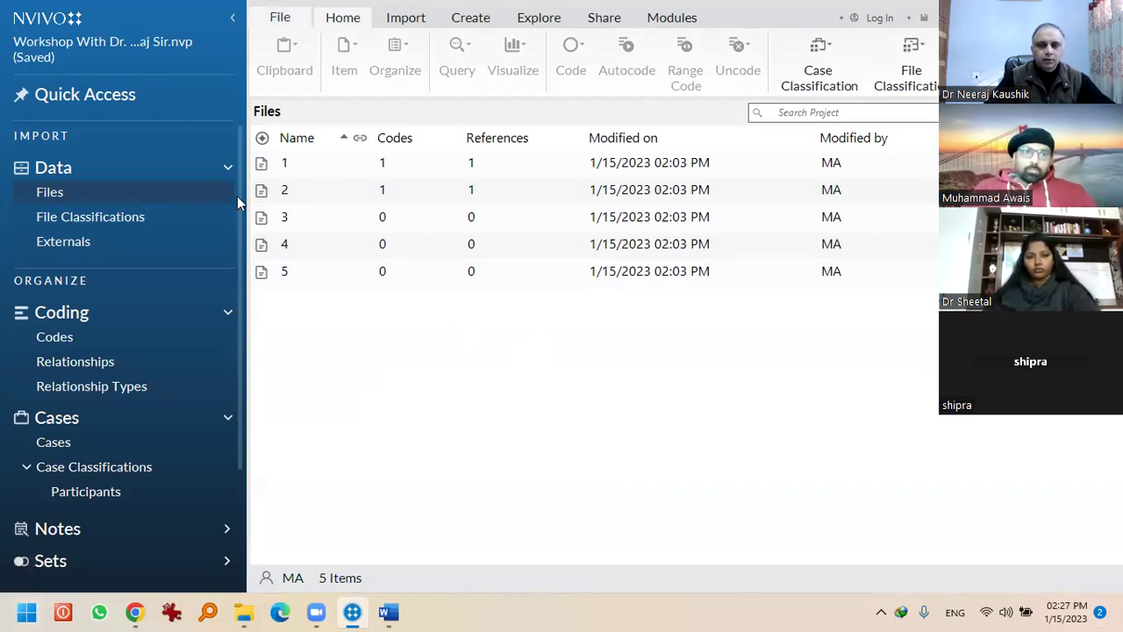
key(alt+f)
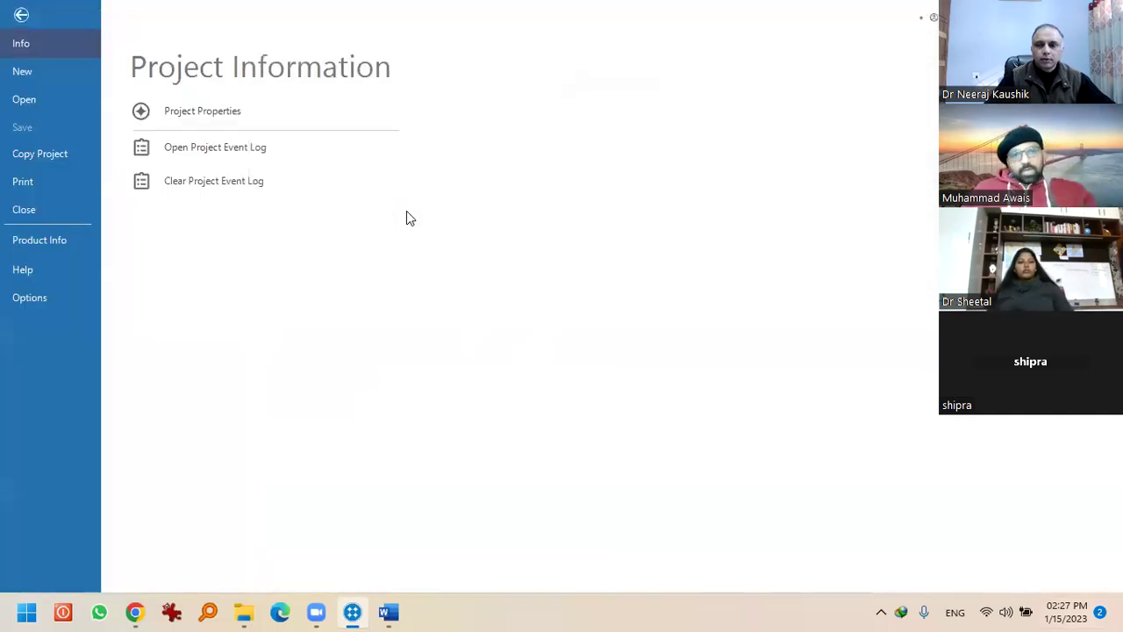
key(Escape)
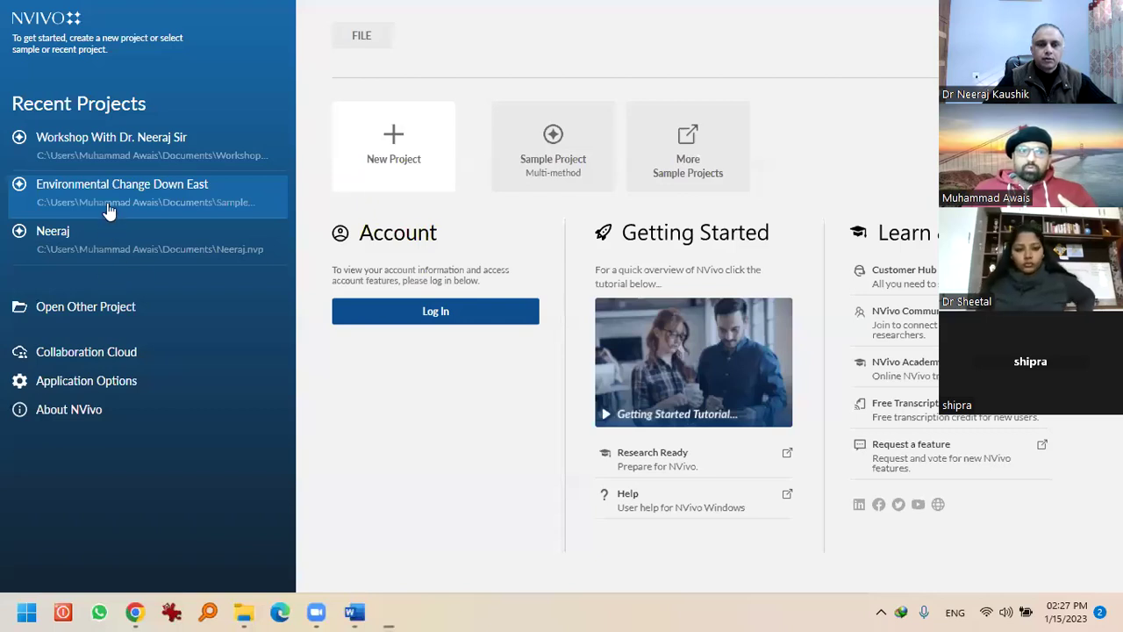
Reopen the saved workshop project from the recent projects
click(109, 133)
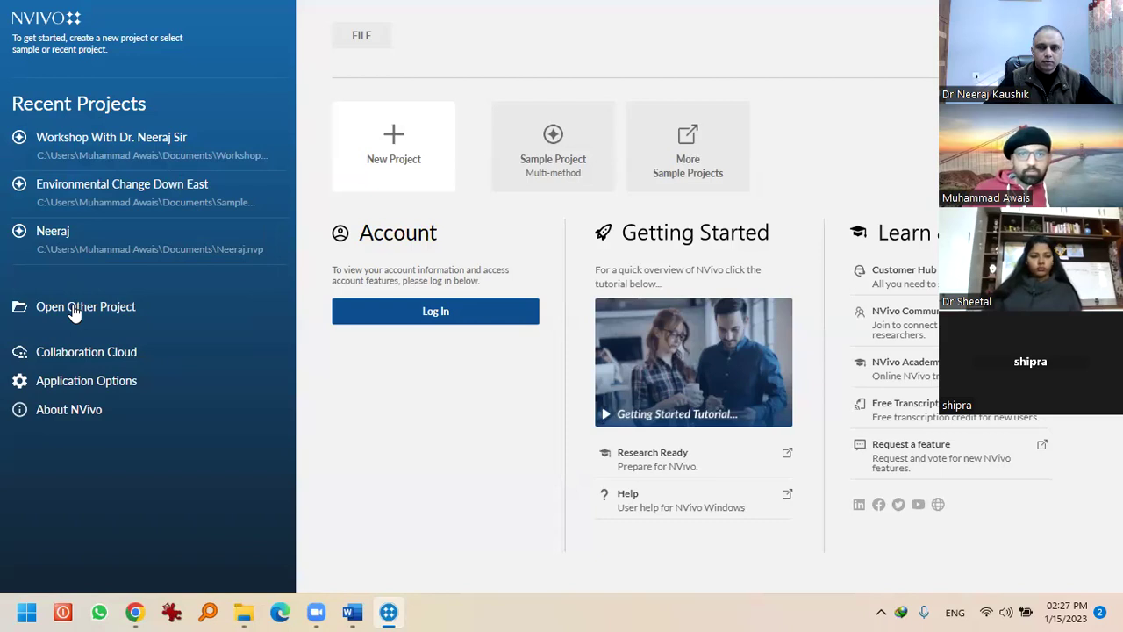
click(226, 235)
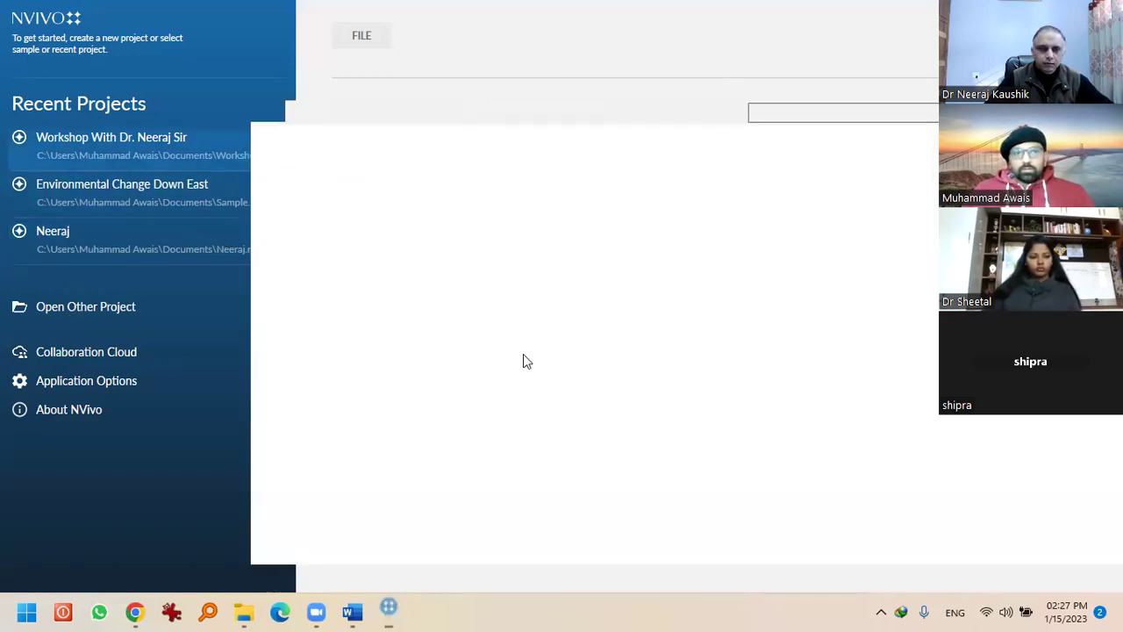
click(261, 191)
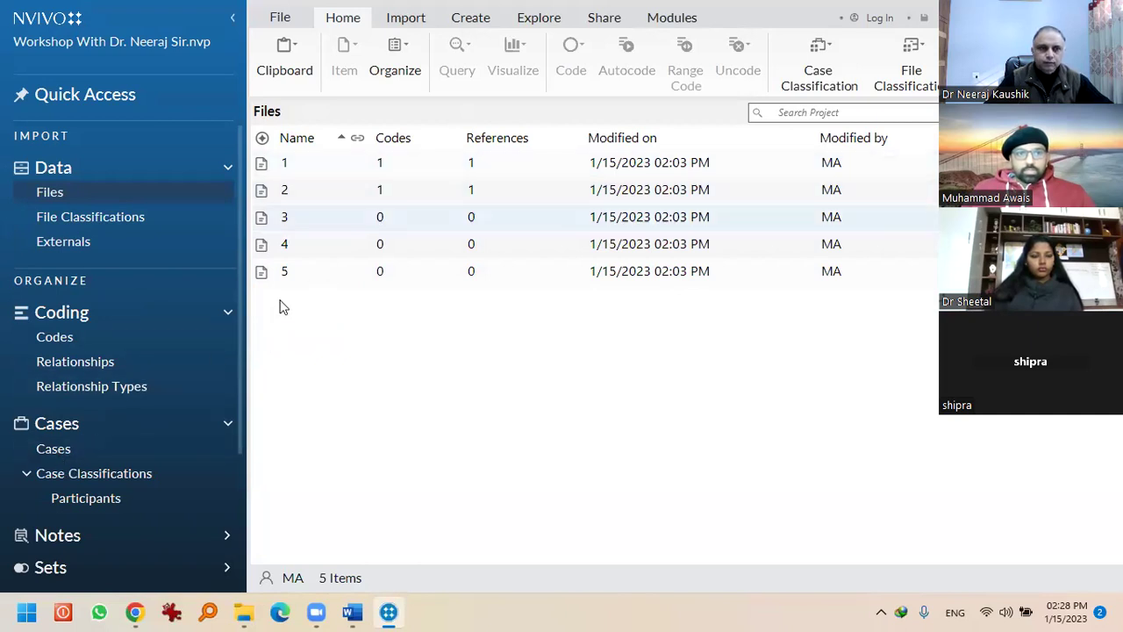
Open file 2 to examine its questionnaire answers and look over the source documents in the Anonymous folder
double_click(325, 191)
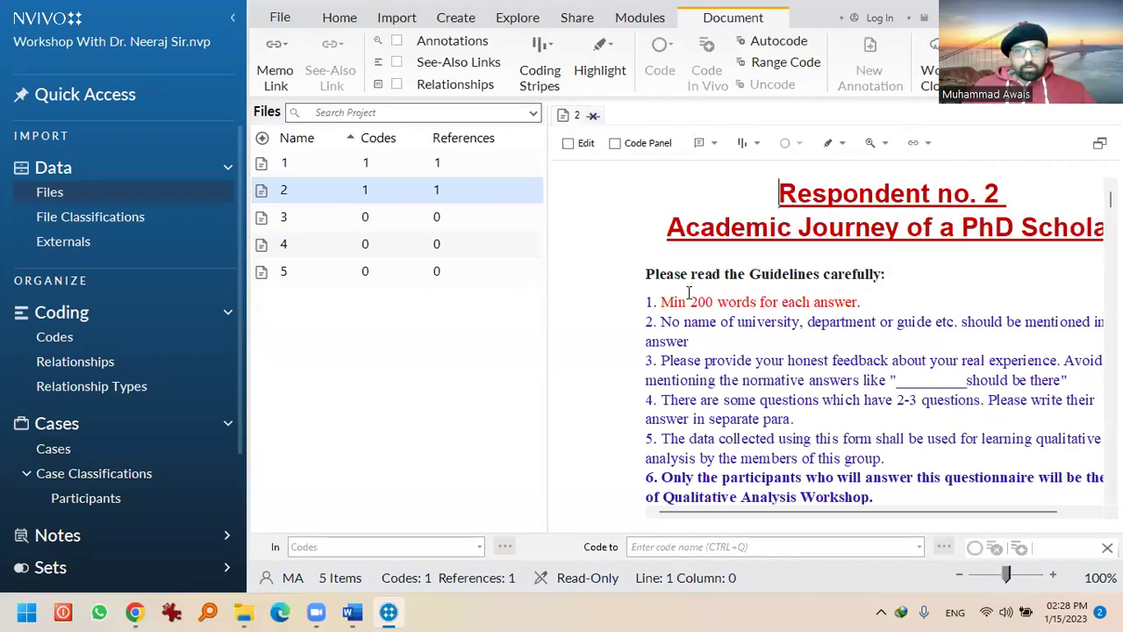
scroll(703, 290, down, 5)
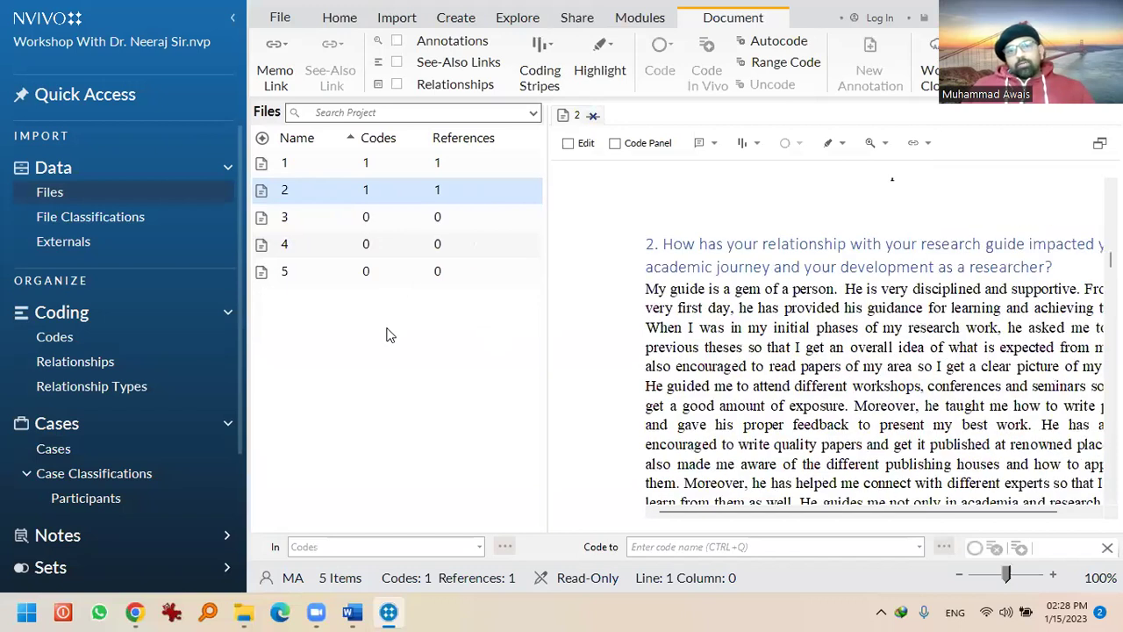
click(390, 335)
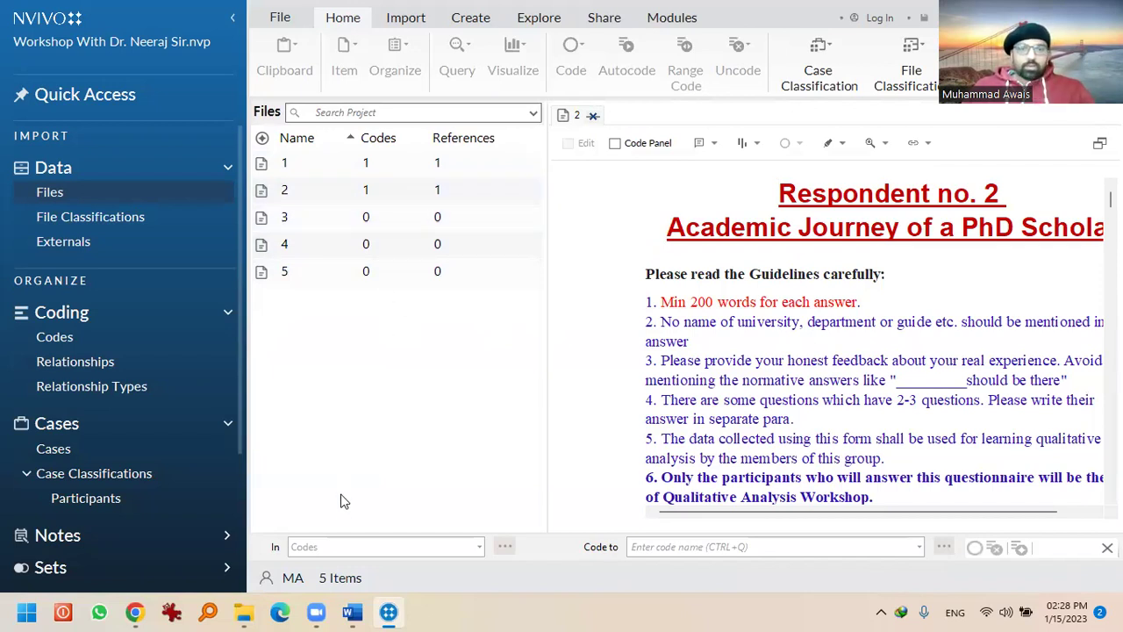
click(246, 612)
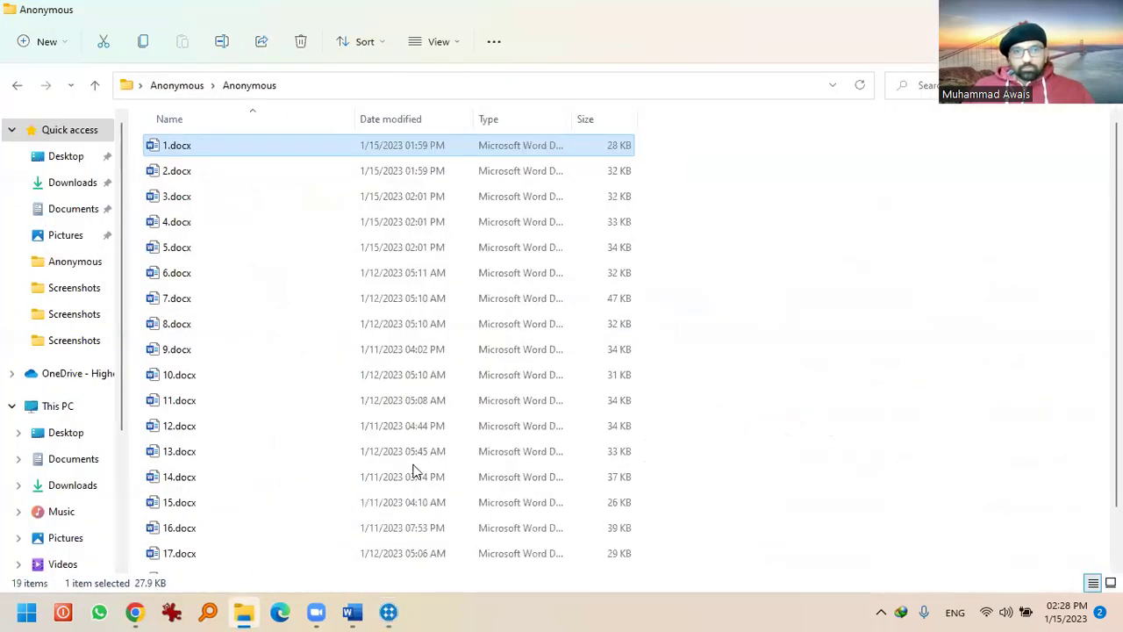
key(alt+Tab)
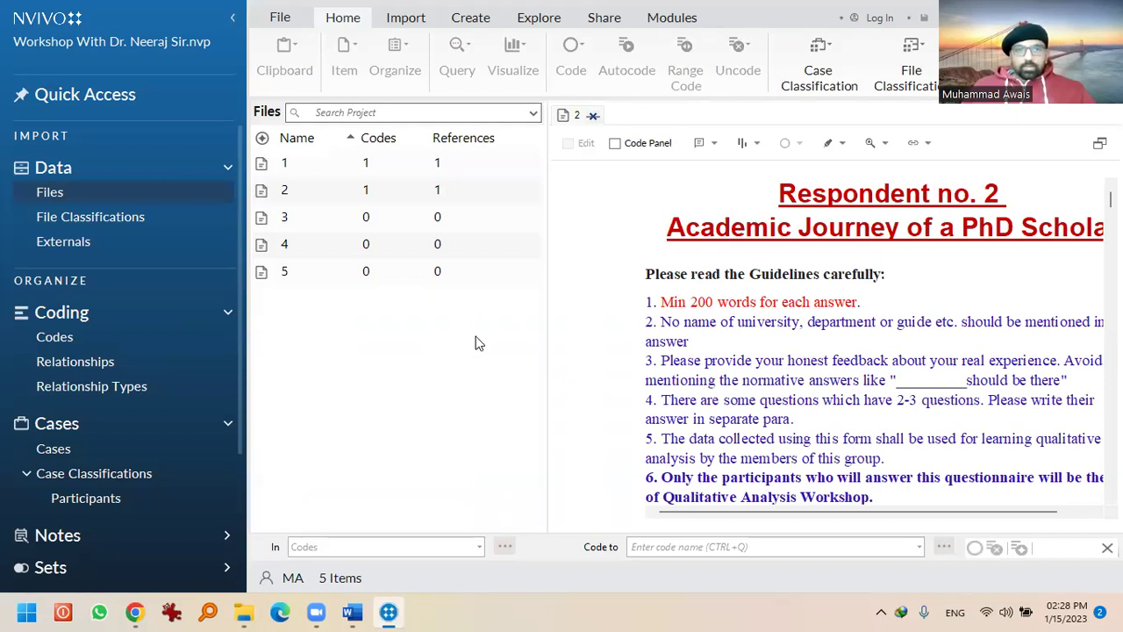
Go through the respondent details in file 2 and highlight the full text of question 1 about communicating the research topic
scroll(691, 357, down, 5)
scroll(691, 356, down, 1)
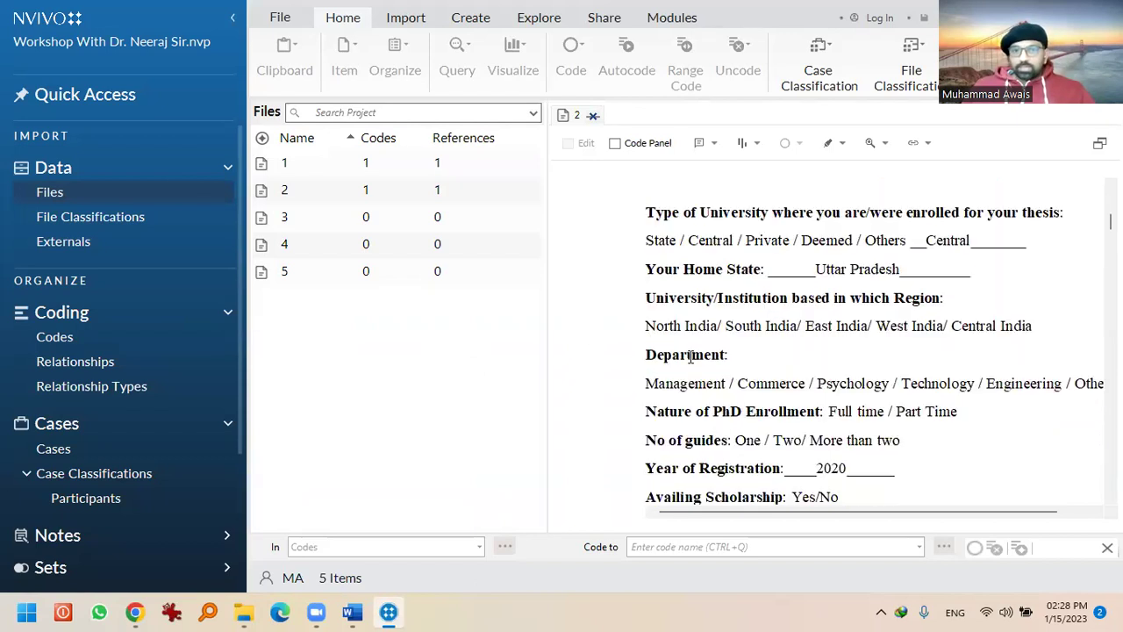
scroll(675, 283, down, 5)
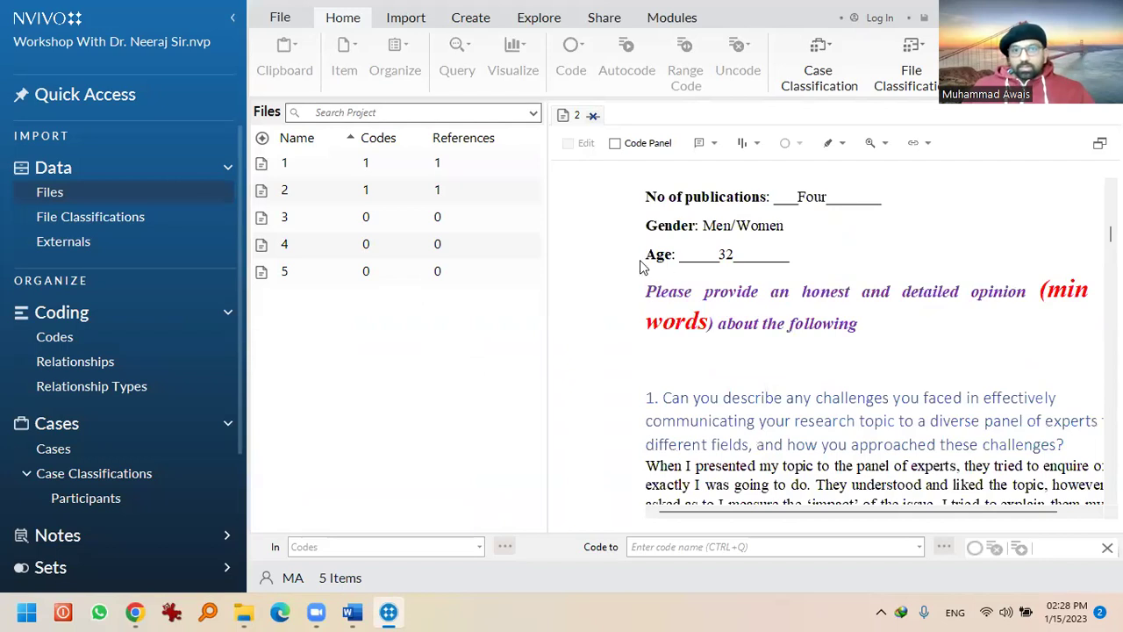
scroll(643, 267, down, 2)
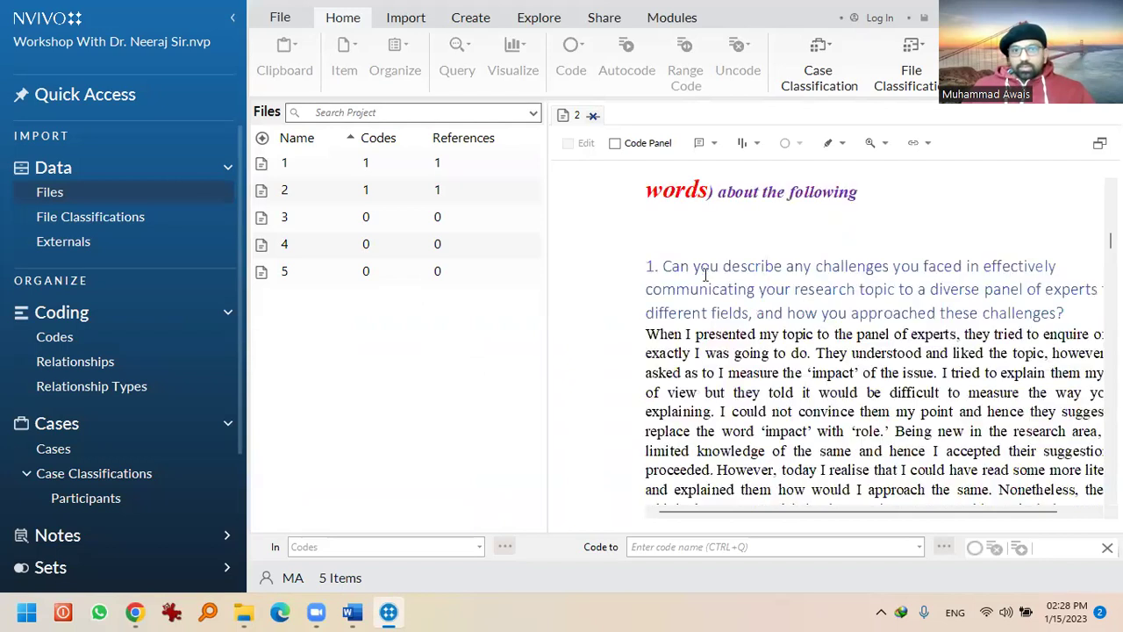
click(1078, 314)
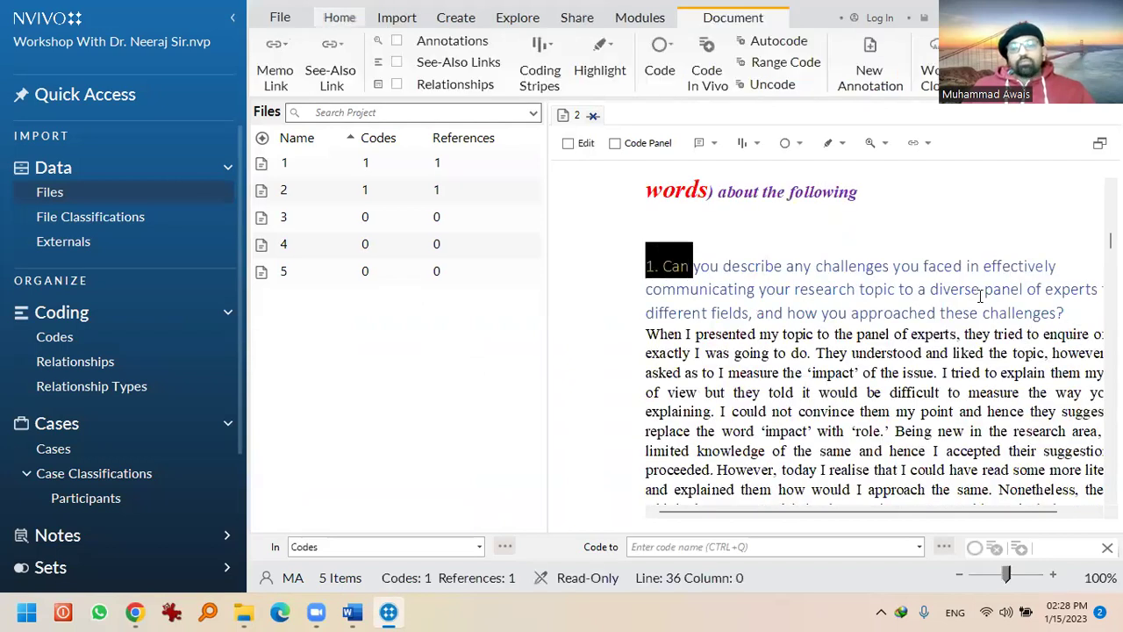
triple_click(667, 260)
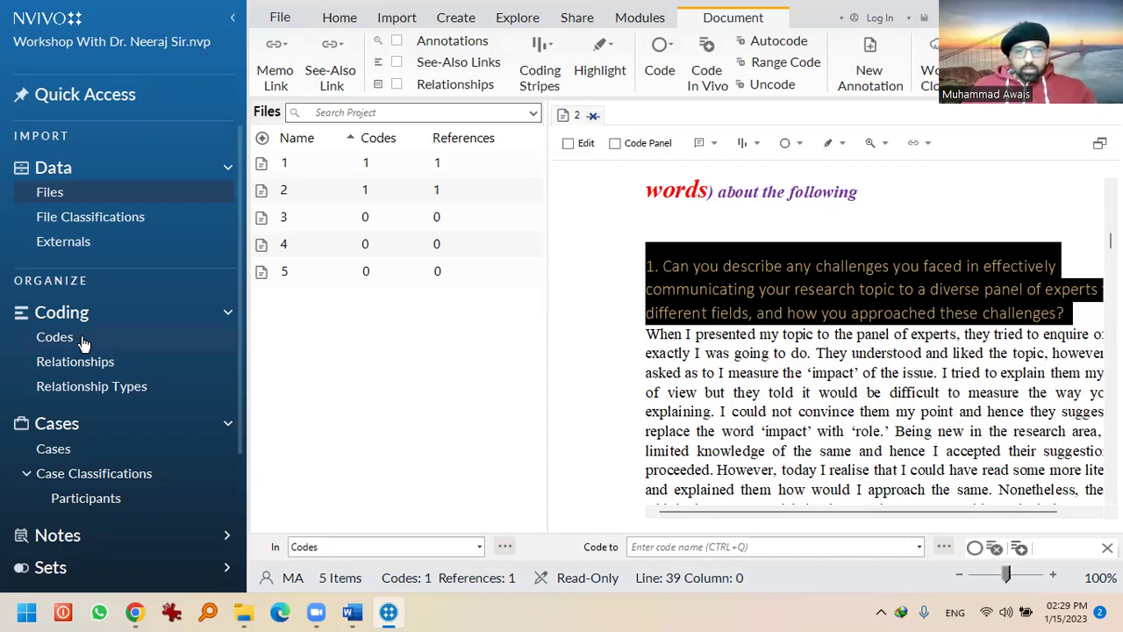
Create a new code named "Question 1 - Topic Problem" in the project's codes
click(55, 337)
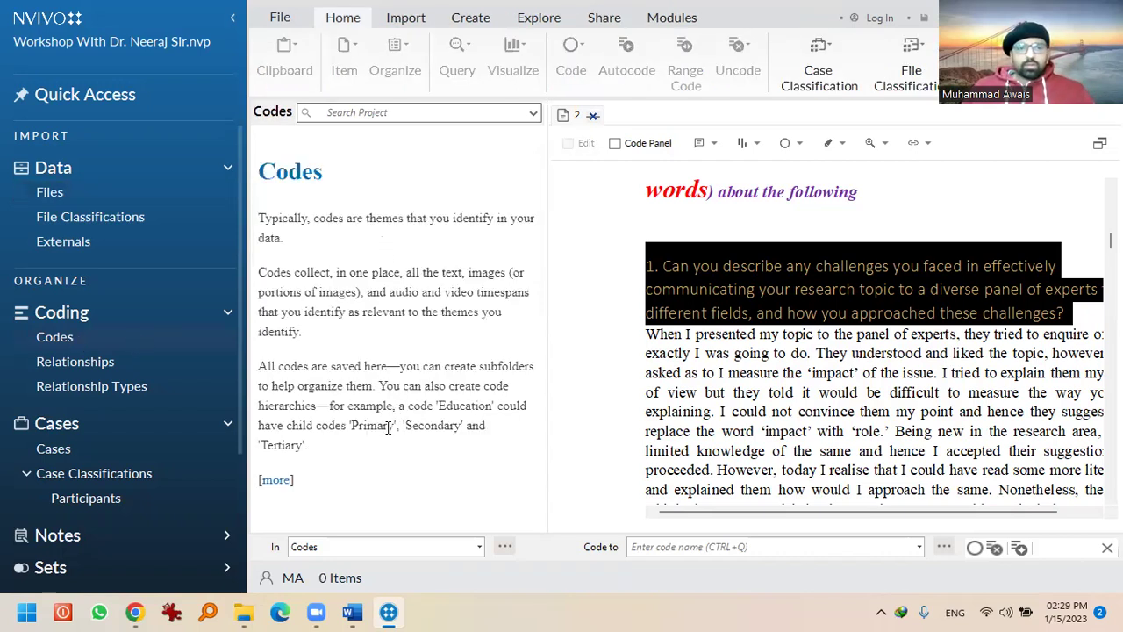
right_click(396, 204)
click(401, 200)
text(Question 1 -)
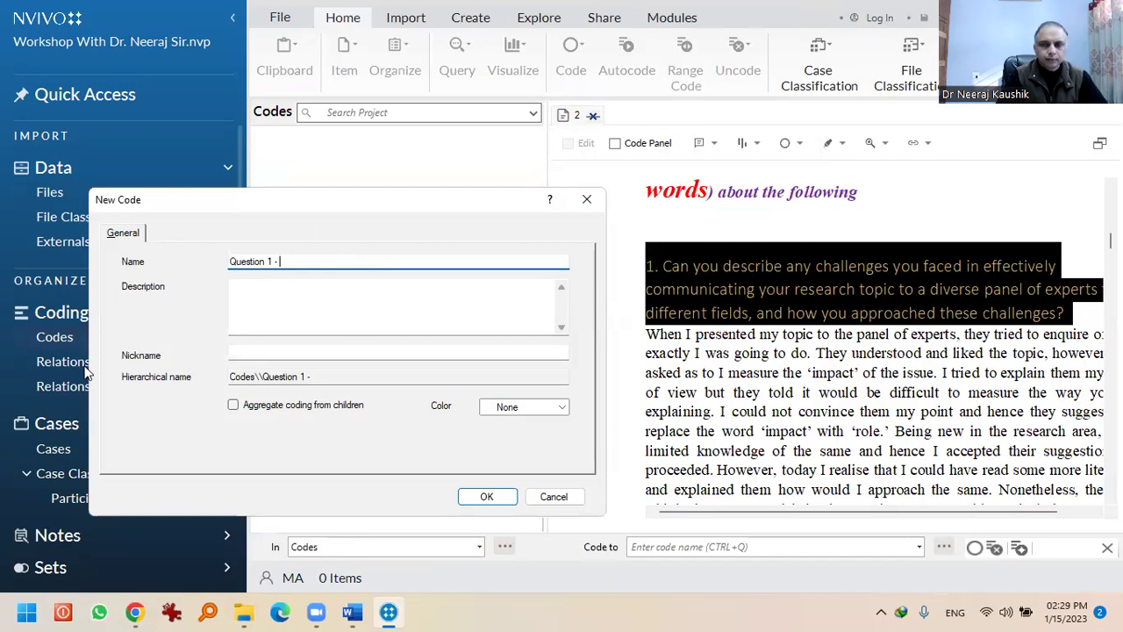
text(Topic Problem)
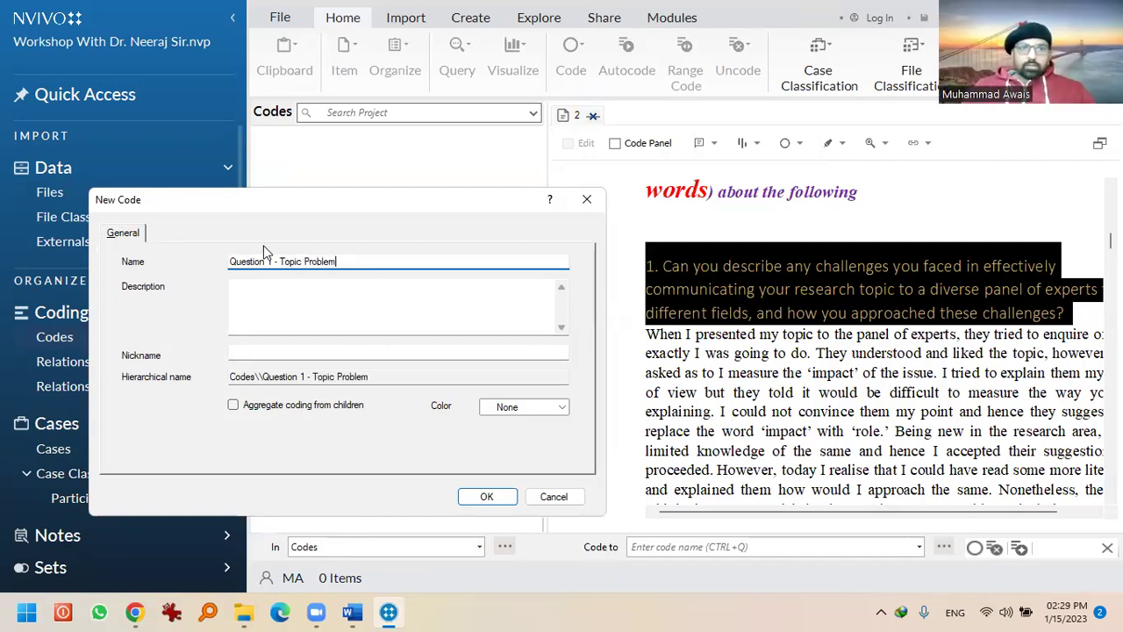
drag(272, 261, 229, 261)
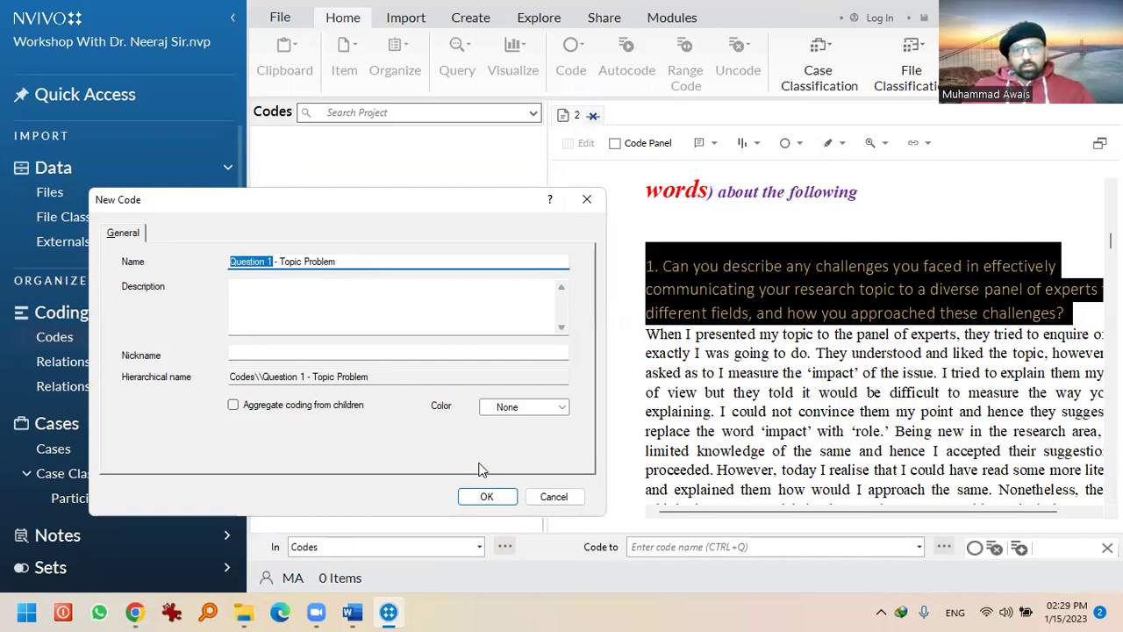
click(497, 496)
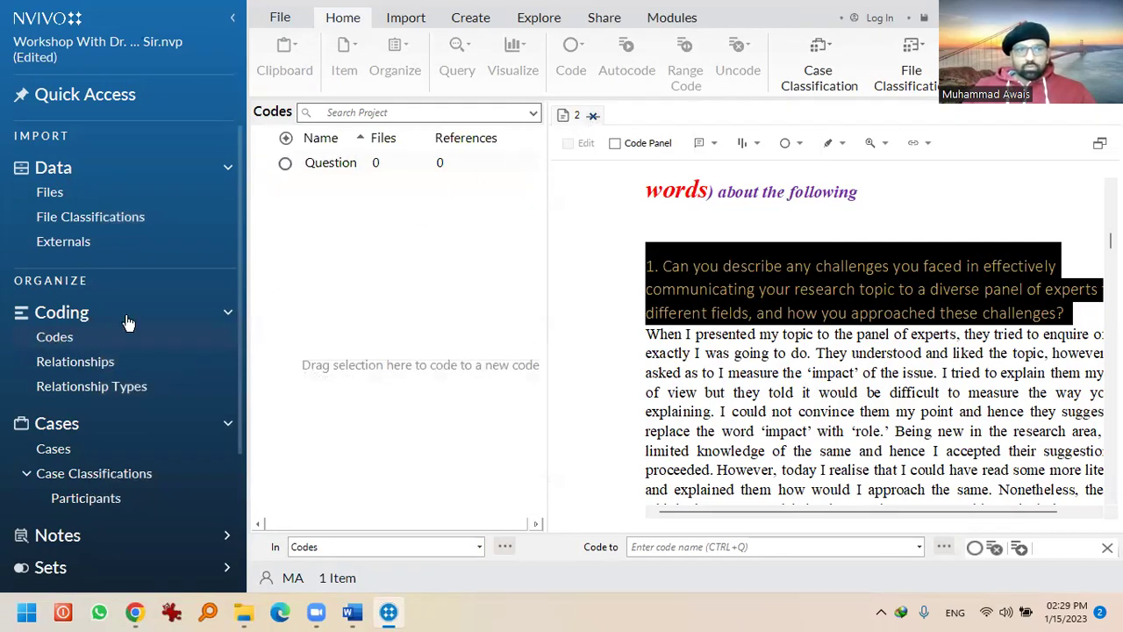
Return to the project's files and open file 1
right_click(392, 249)
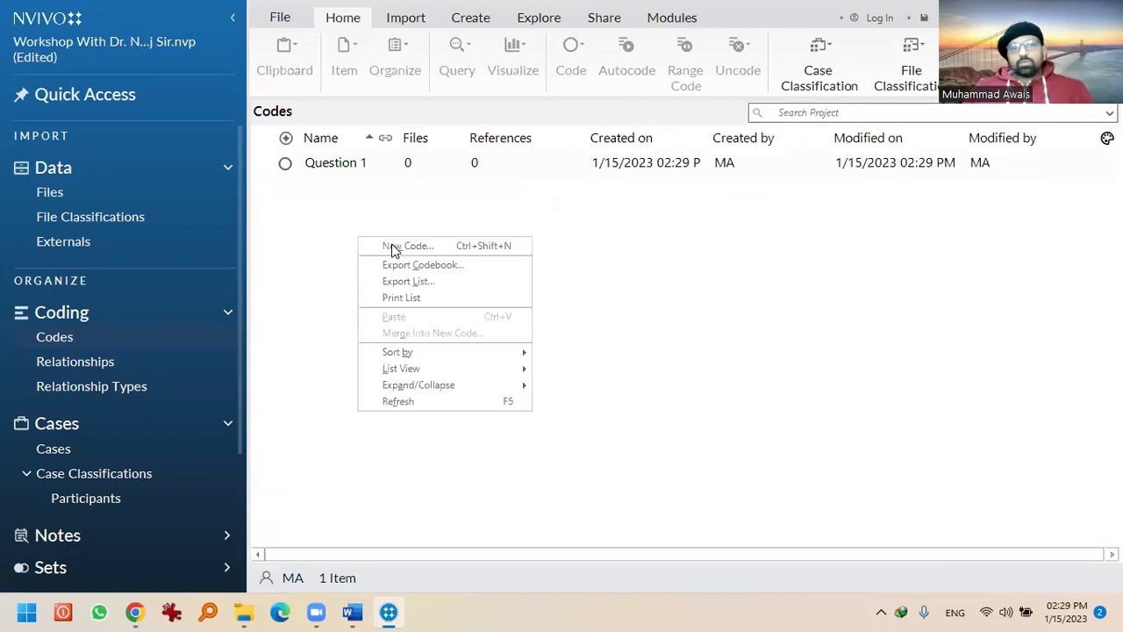
click(327, 226)
click(126, 198)
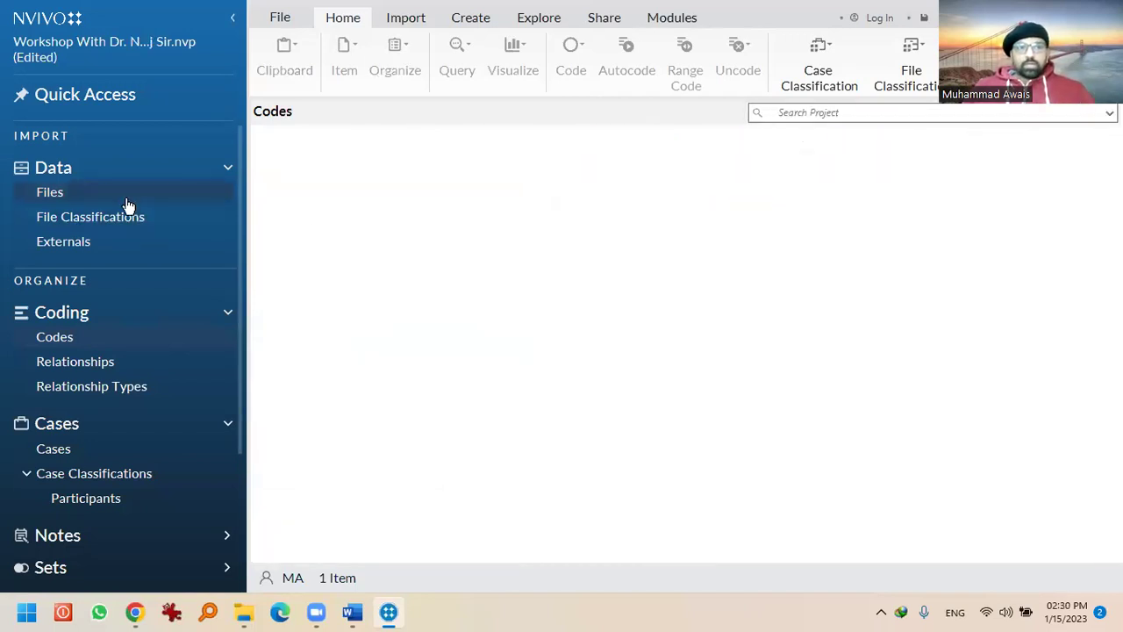
click(351, 170)
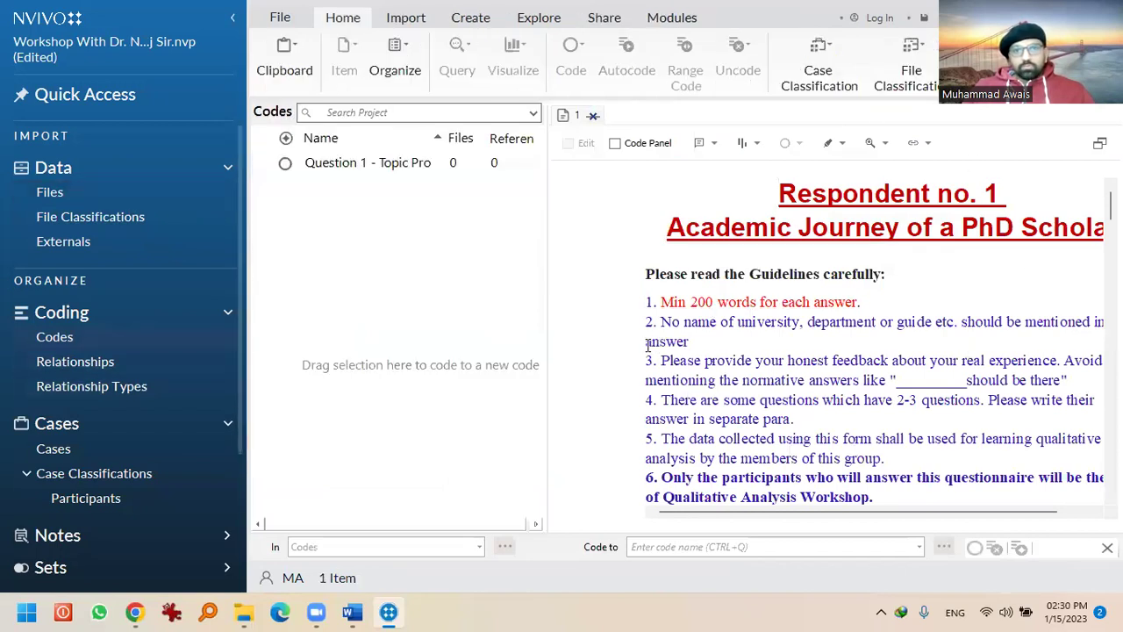
Select the full answer to question 1 in file 1 and try to code it to "Question 1 - Topic Problem"
scroll(647, 329, down, 3)
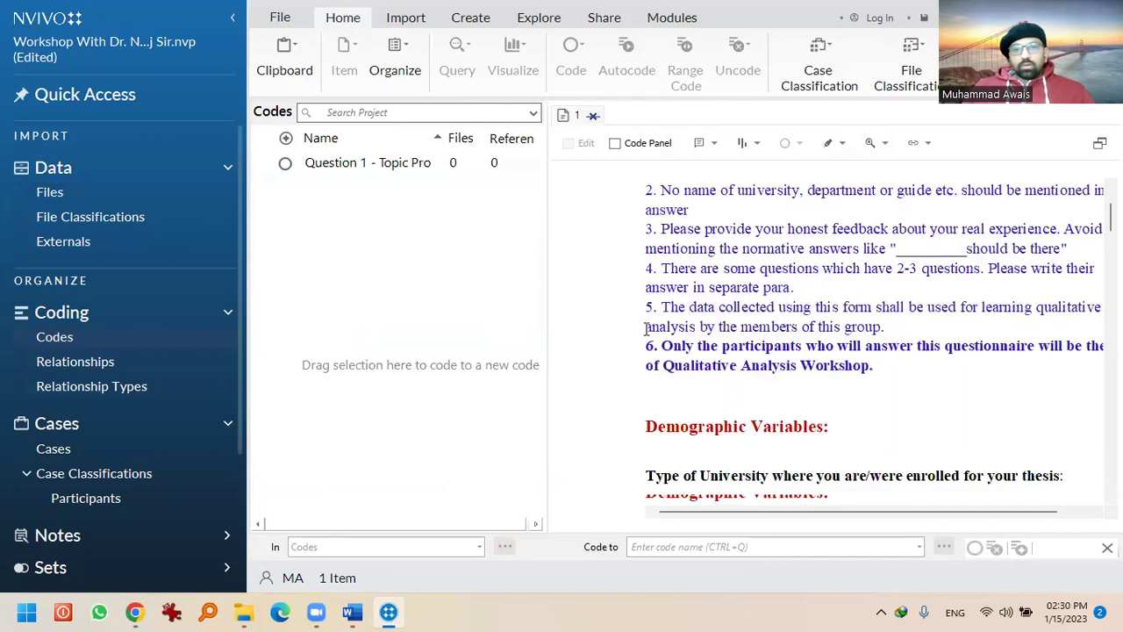
scroll(682, 349, down, 6)
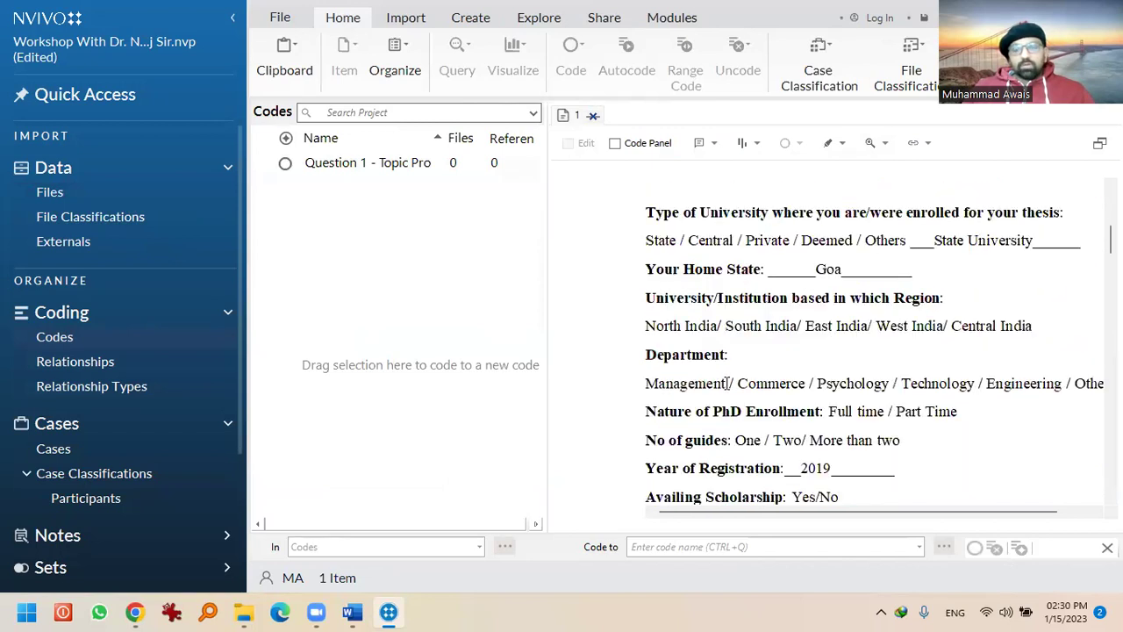
scroll(726, 383, up, 10)
triple_click(737, 366)
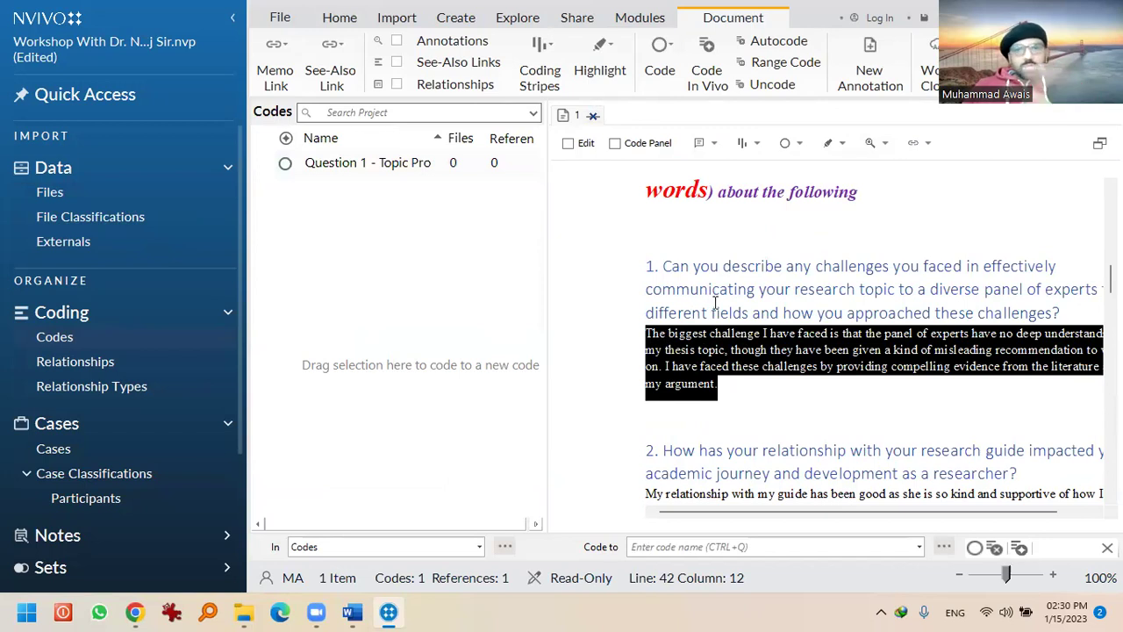
click(653, 334)
mouse_move(647, 333)
mouse_down()
mouse_move(676, 335)
mouse_move(723, 389)
mouse_move(545, 299)
mouse_move(349, 158)
mouse_move(430, 193)
mouse_move(407, 180)
mouse_move(412, 172)
mouse_up()
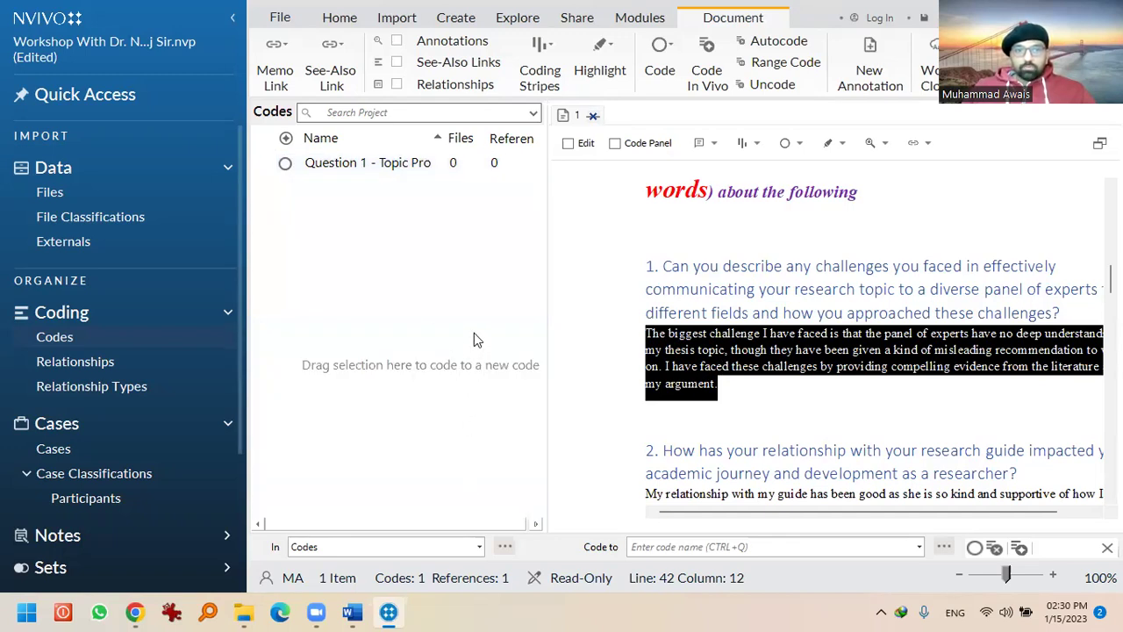
Open the Autocode Wizard for file 1, examine its code-by options, and close it
click(90, 216)
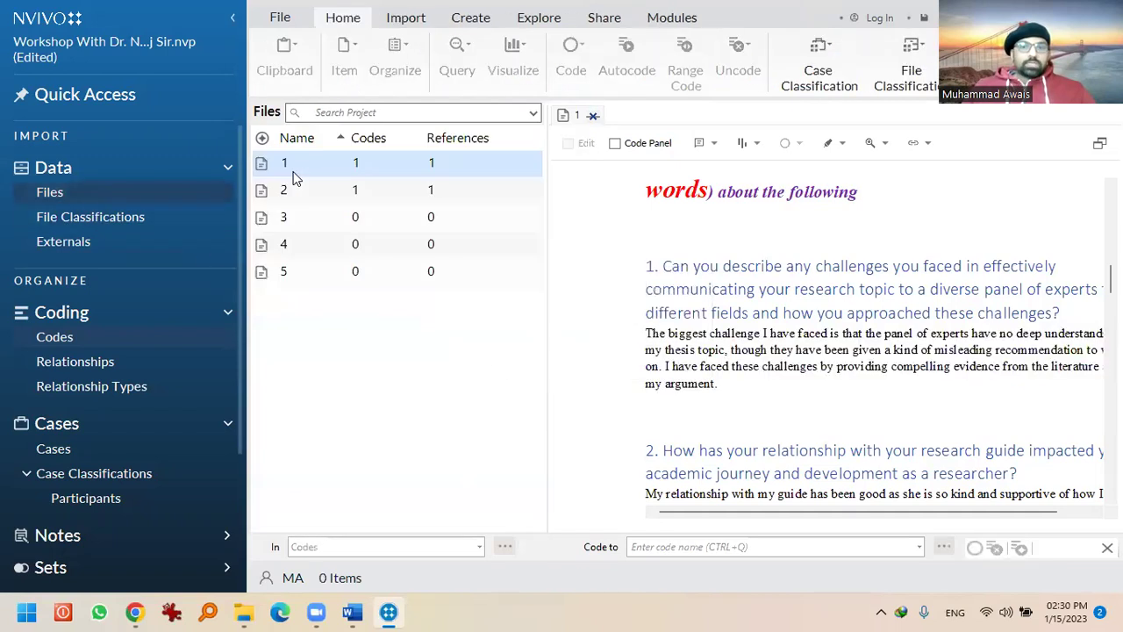
right_click(338, 165)
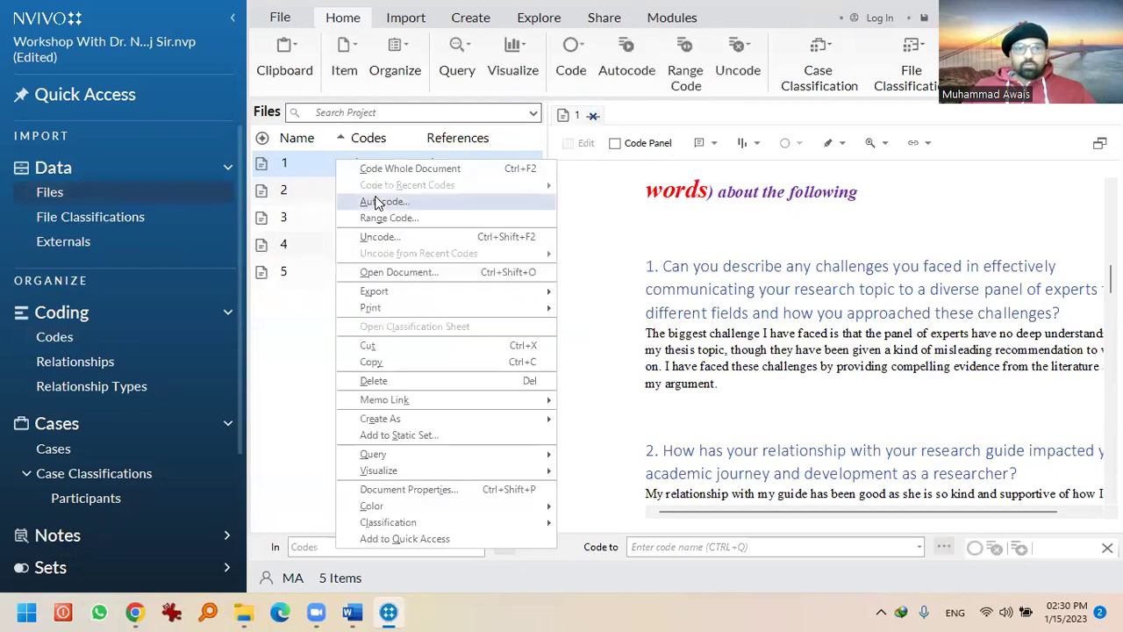
click(376, 202)
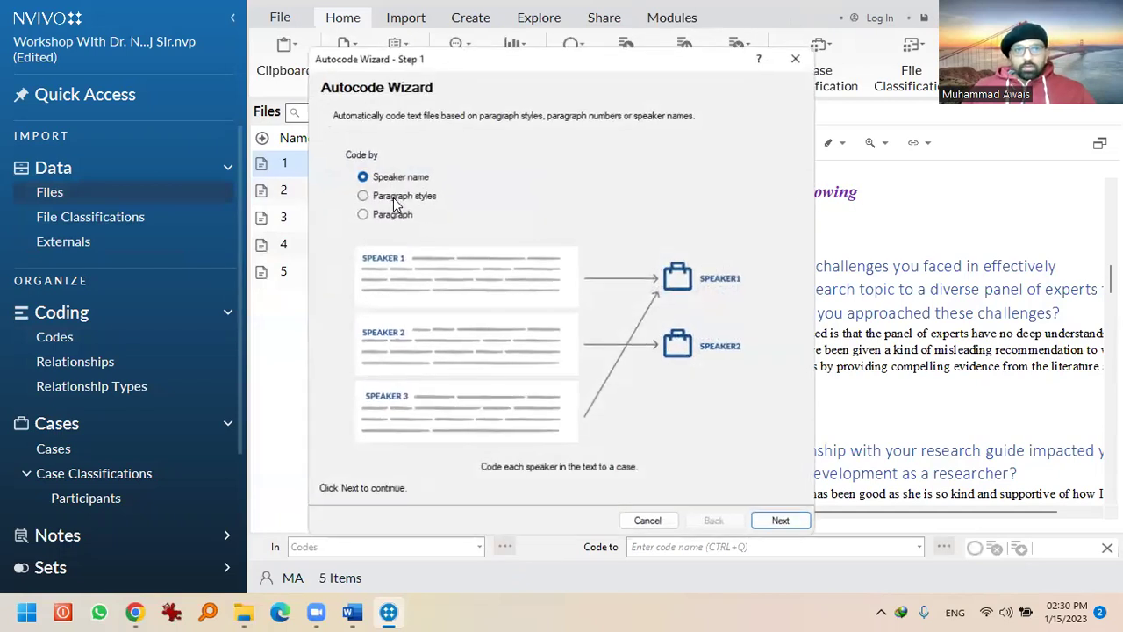
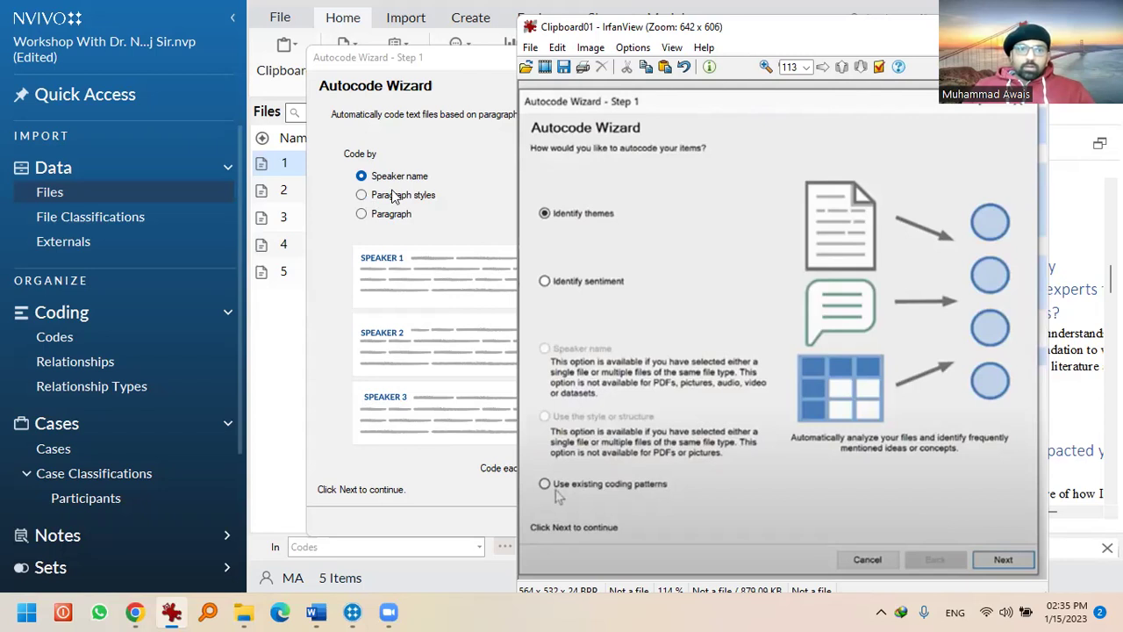
key(Escape)
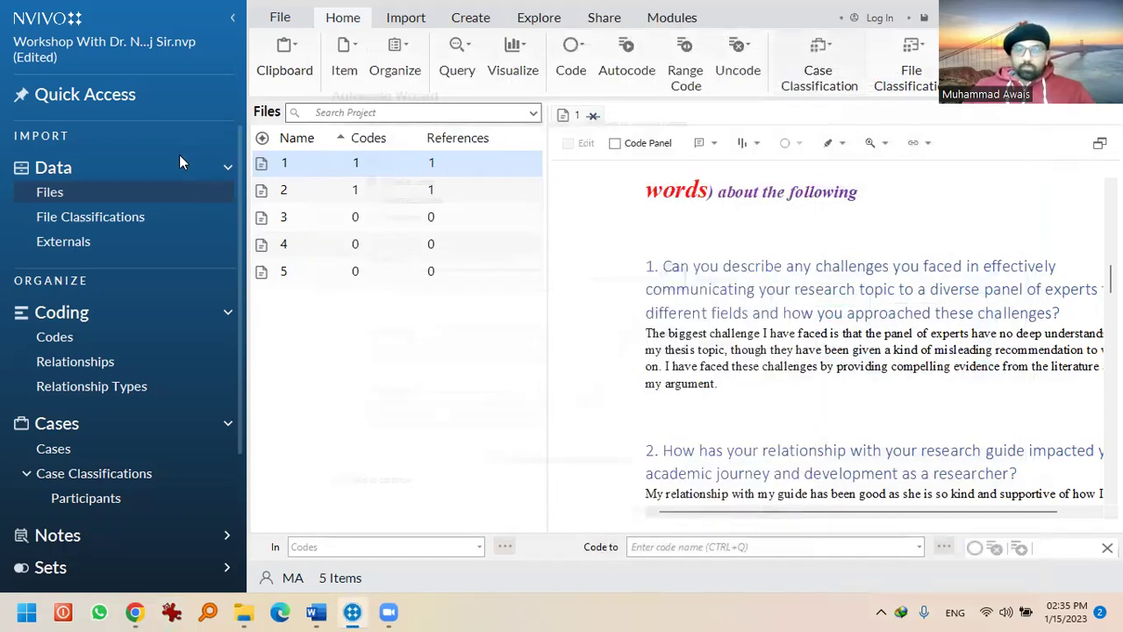
Switch to the Anonymous folder and open 3.docx in Word at question 1
key(alt+Tab)
scroll(181, 204, up, 1)
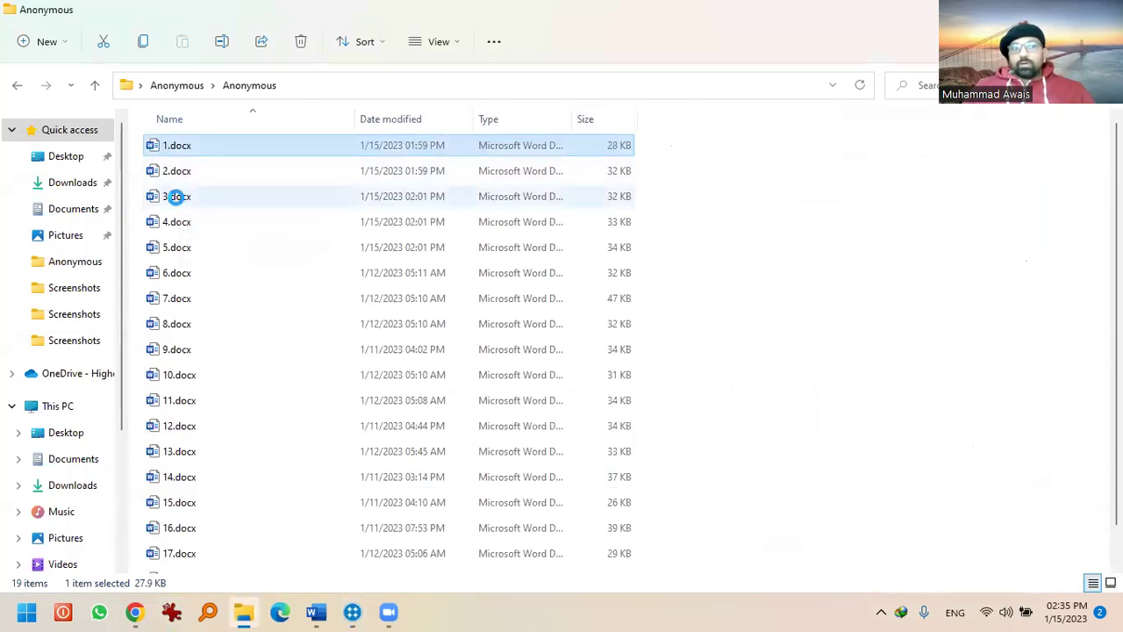
click(178, 197)
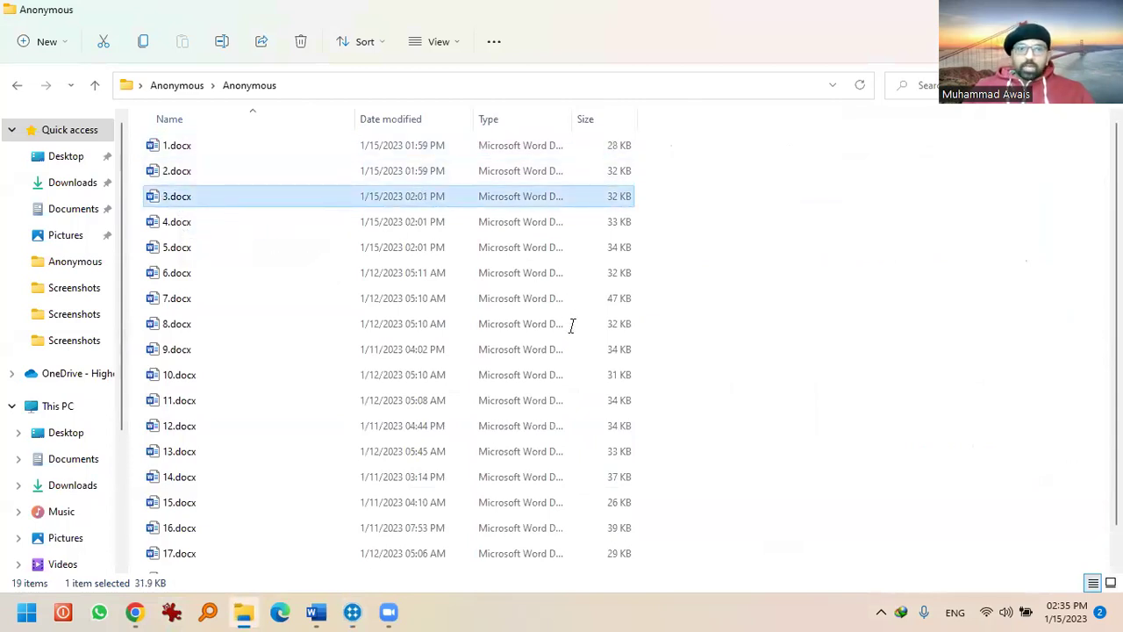
key(alt+Tab)
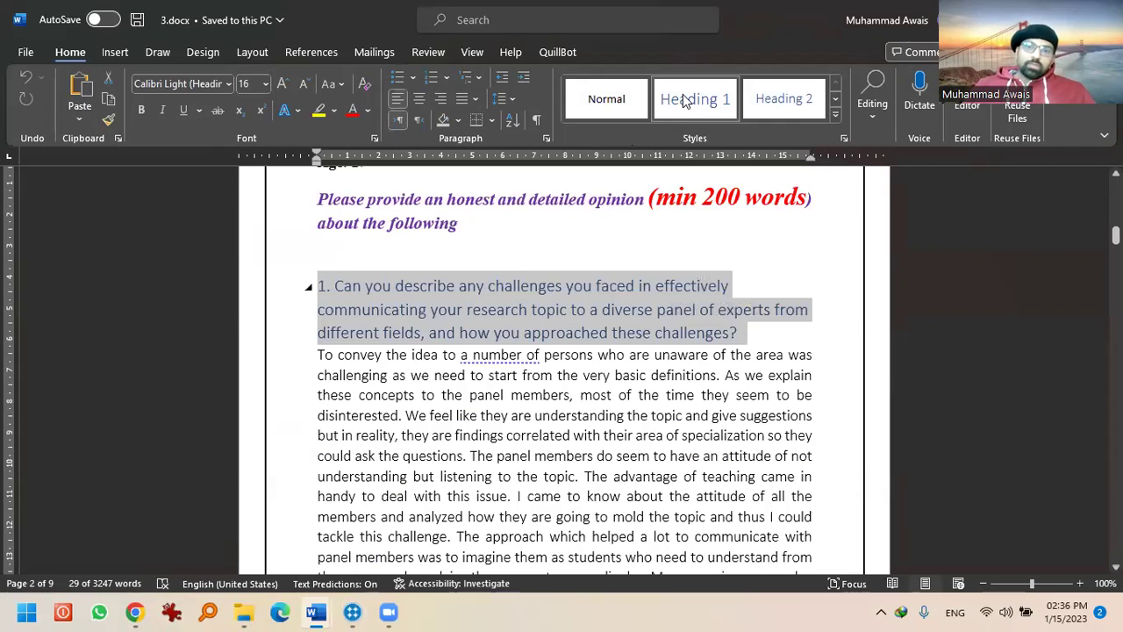
Select the question 2 and question 3 headings in 3.docx in turn to check their applied paragraph style
scroll(533, 380, down, 1)
scroll(533, 379, down, 2)
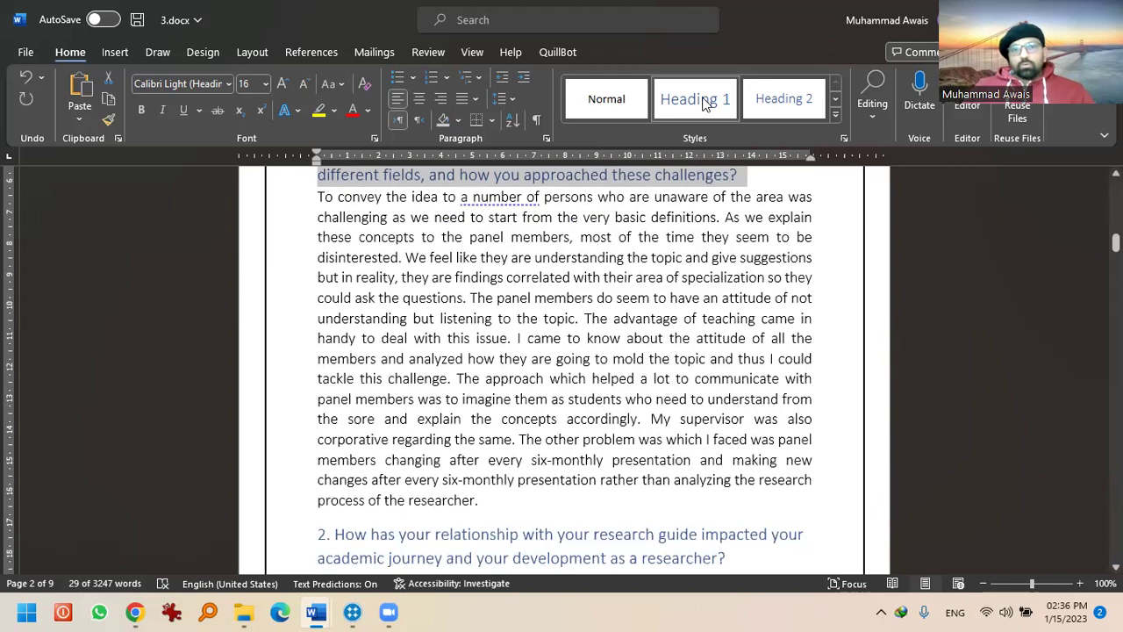
scroll(717, 100, down, 3)
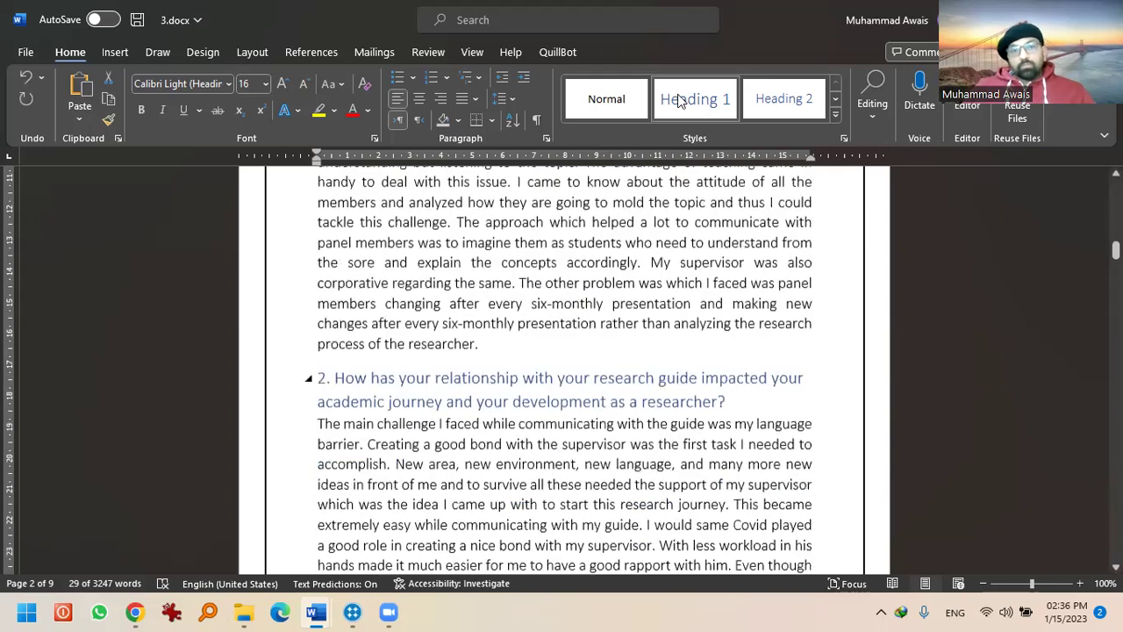
triple_click(437, 394)
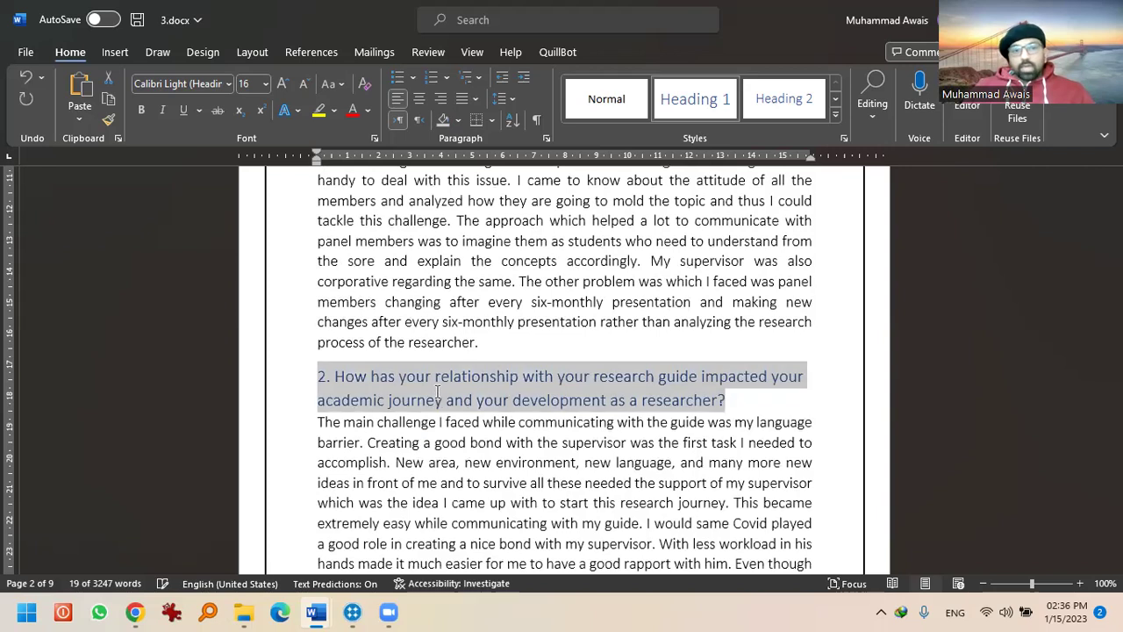
scroll(316, 364, down, 2)
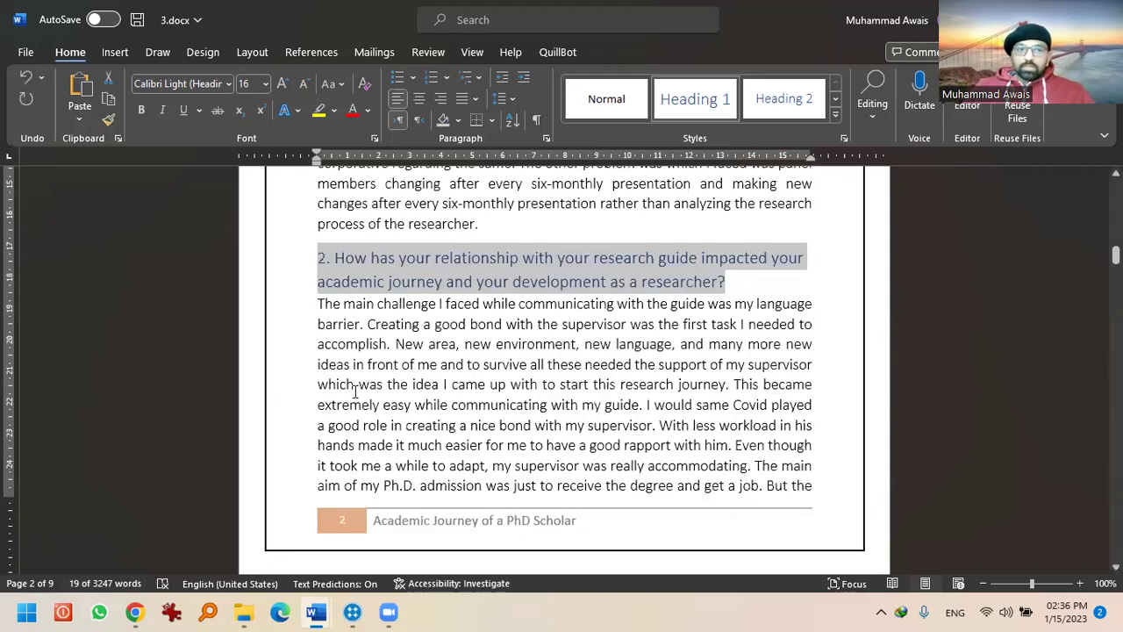
scroll(355, 392, down, 7)
triple_click(465, 353)
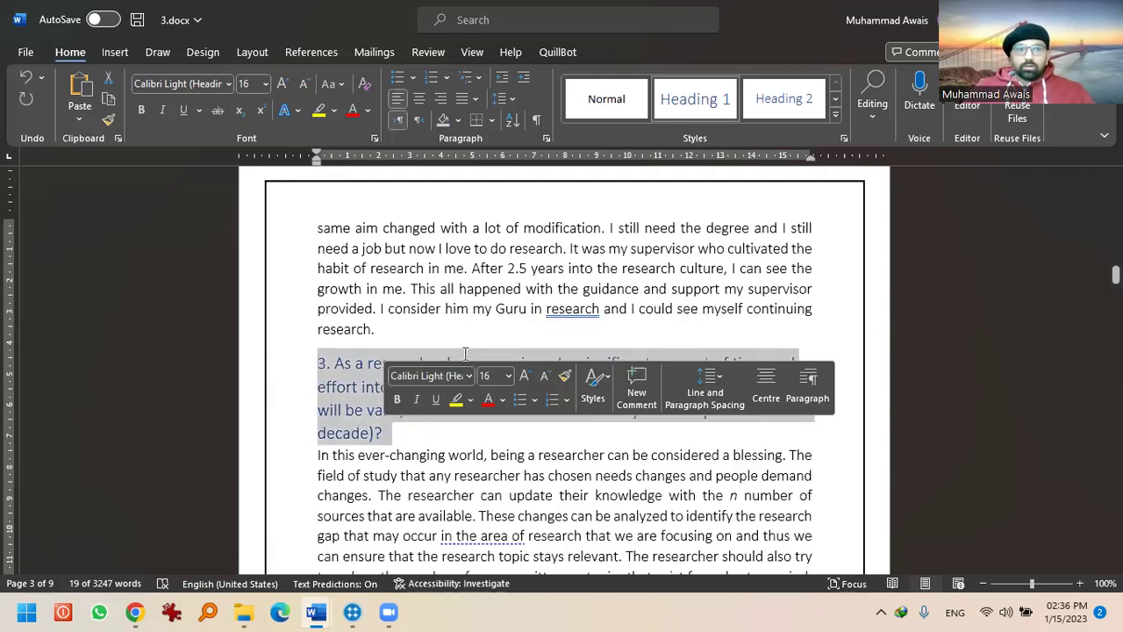
double_click(298, 399)
scroll(321, 351, down, 1)
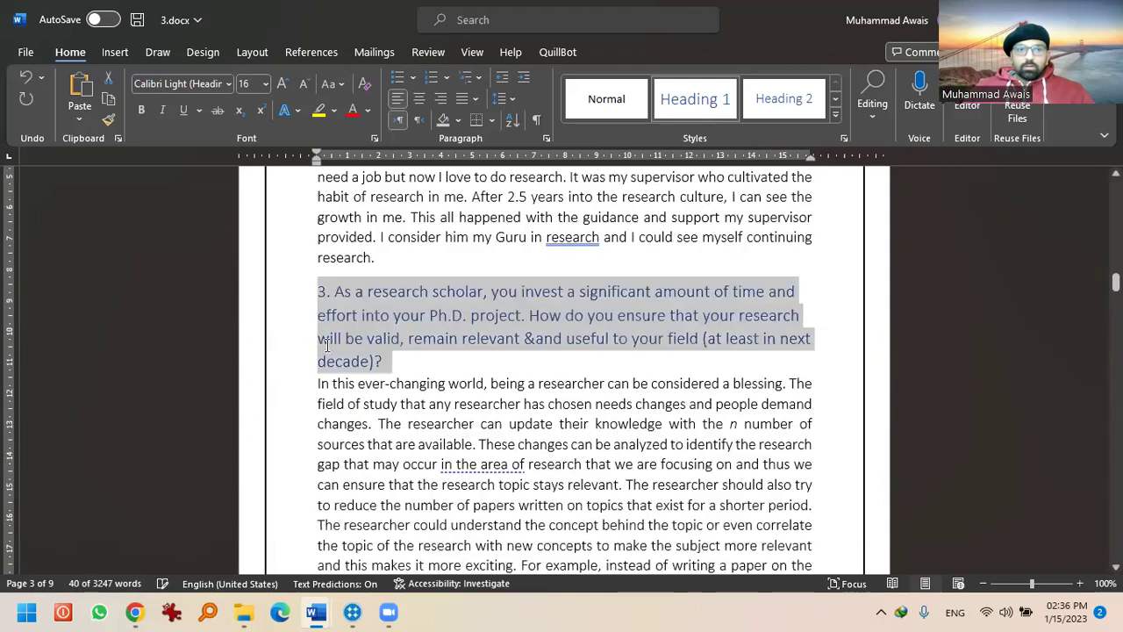
Check the paragraph style of the question 4 and question 5 headings in 3.docx and look over question 6
scroll(497, 345, down, 3)
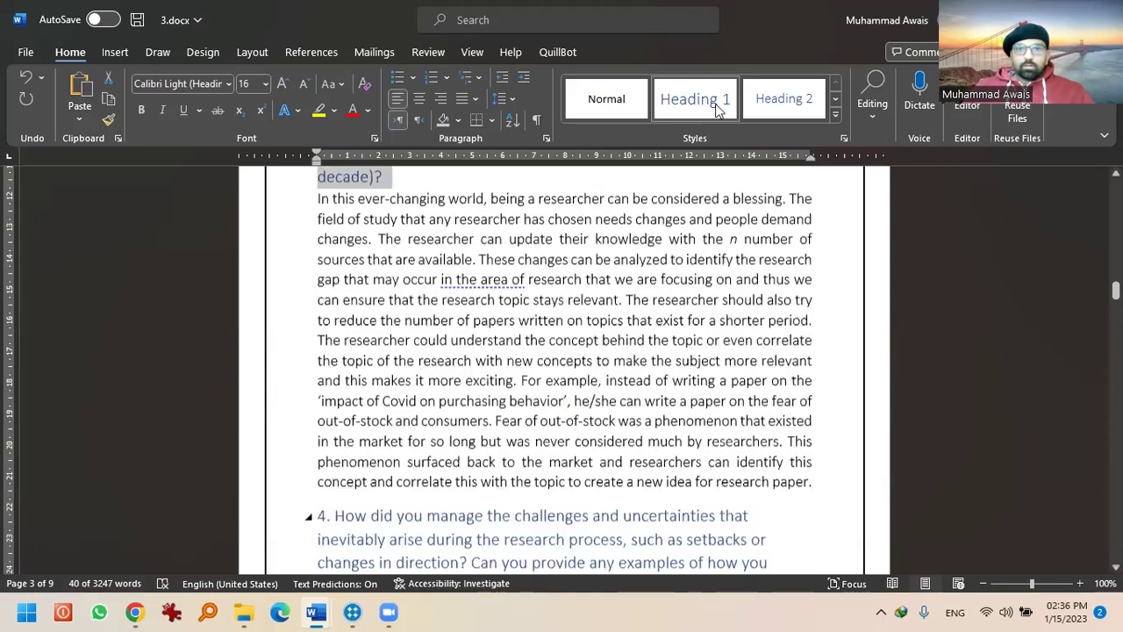
scroll(446, 386, down, 3)
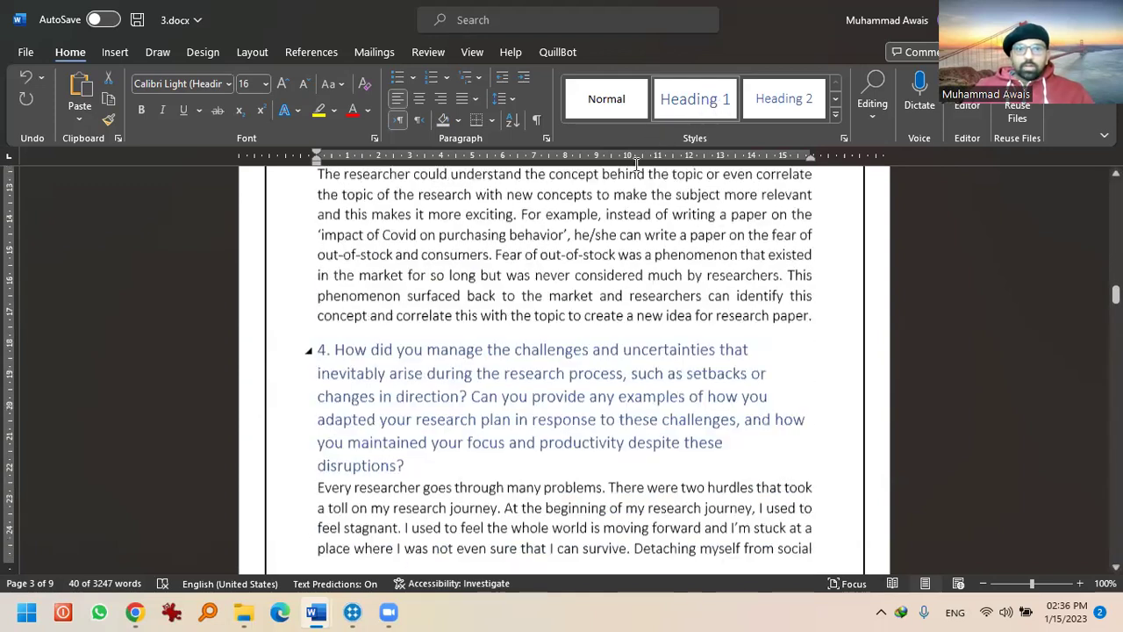
triple_click(443, 383)
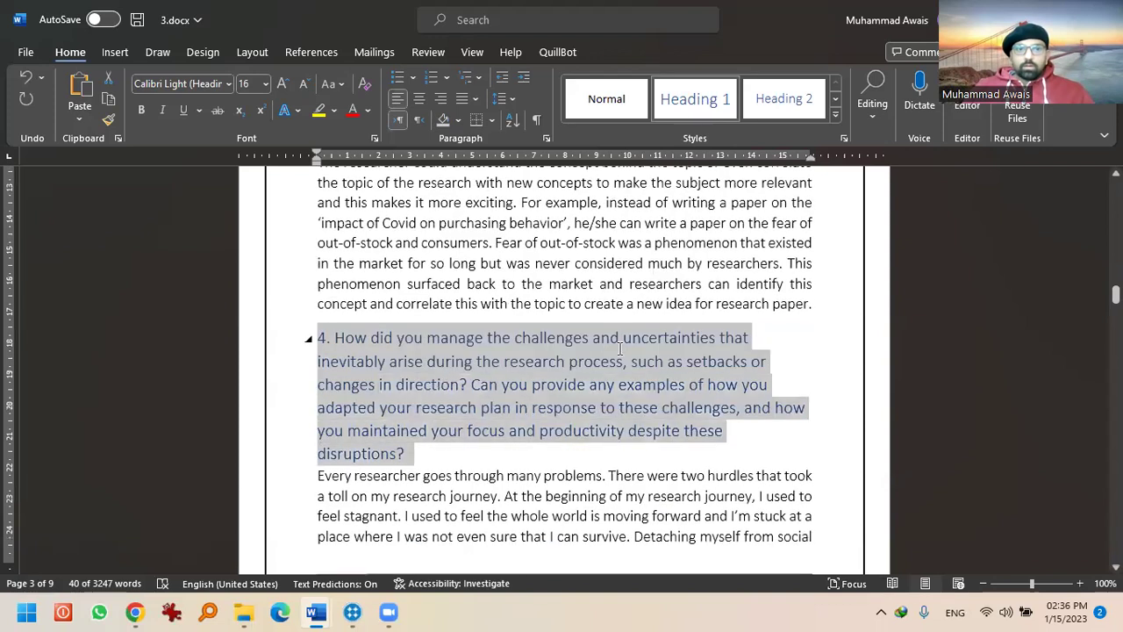
scroll(632, 351, down, 2)
scroll(523, 254, down, 6)
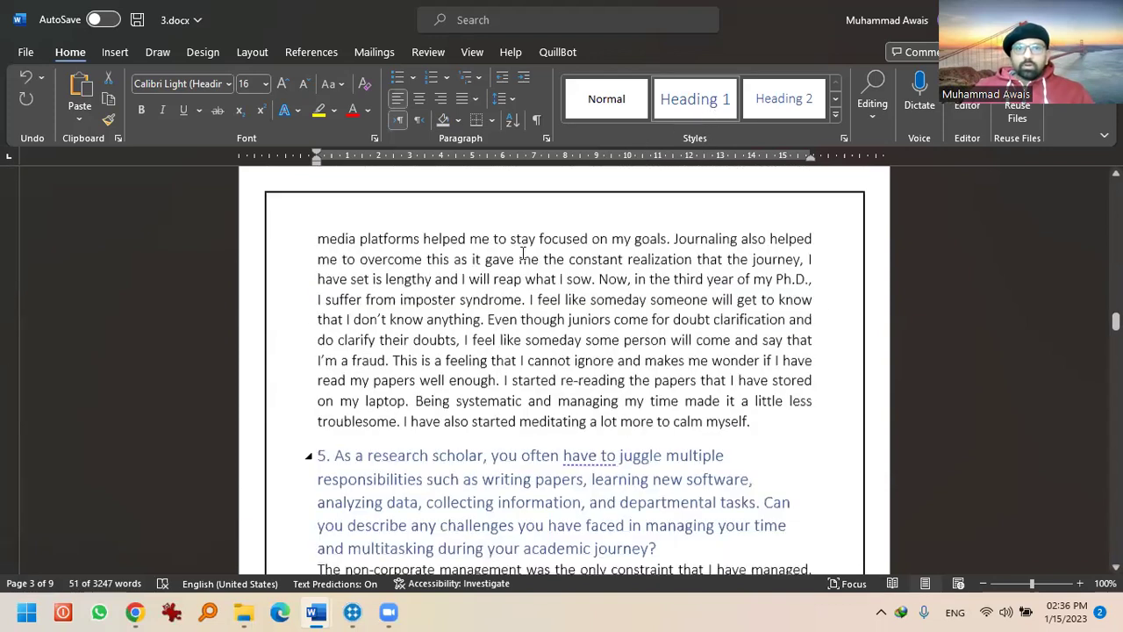
scroll(362, 367, down, 3)
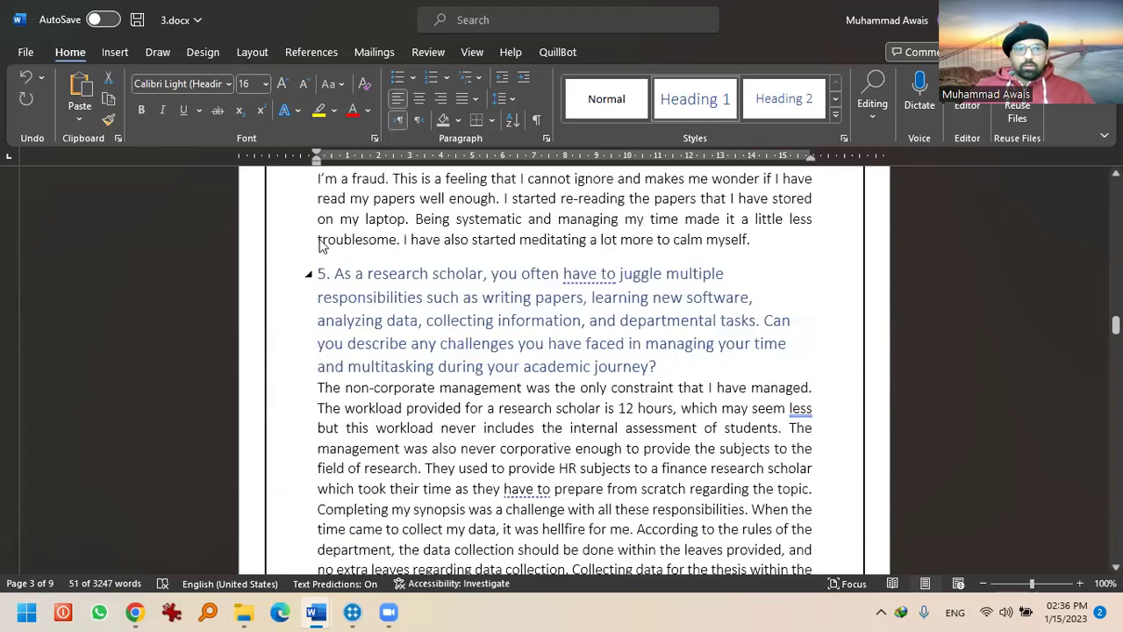
triple_click(333, 263)
scroll(466, 325, down, 1)
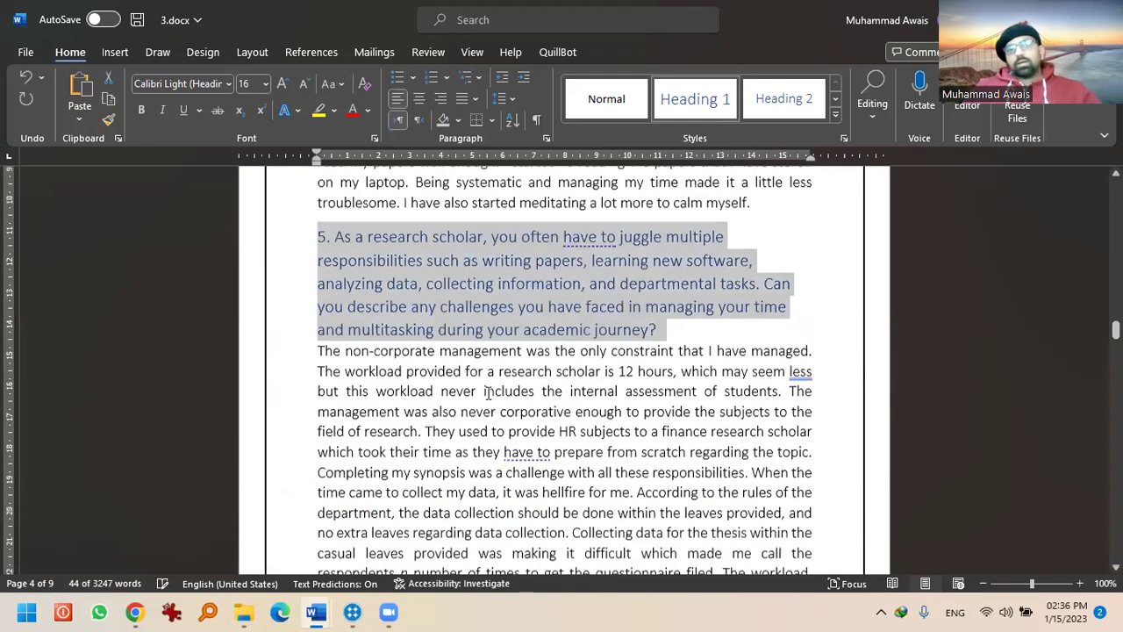
scroll(488, 397, down, 2)
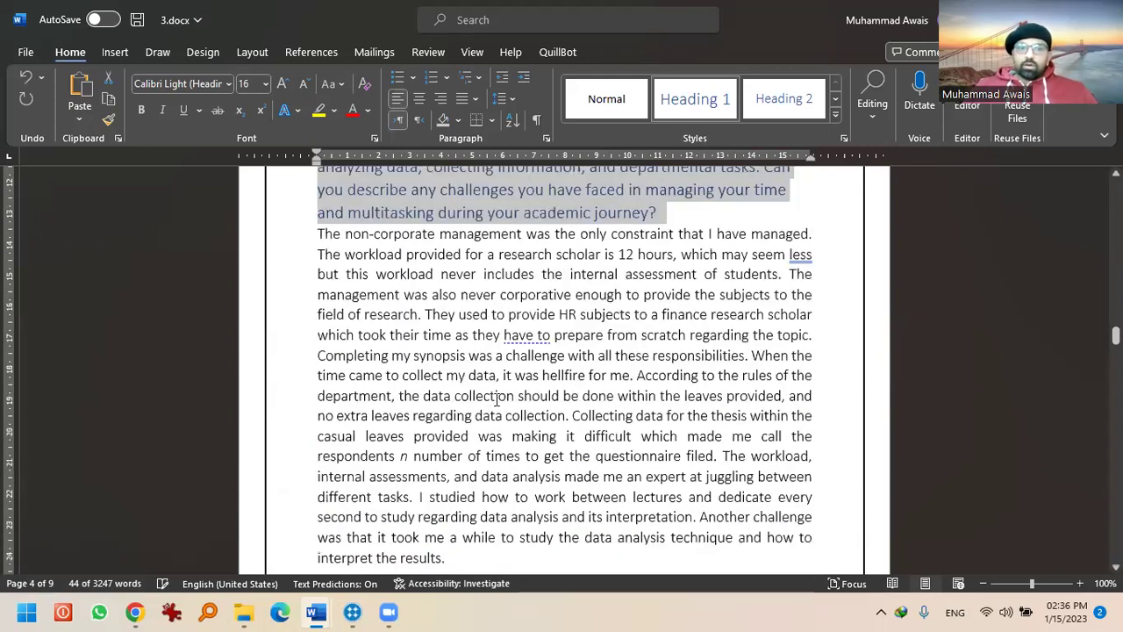
scroll(497, 399, down, 4)
scroll(553, 290, down, 5)
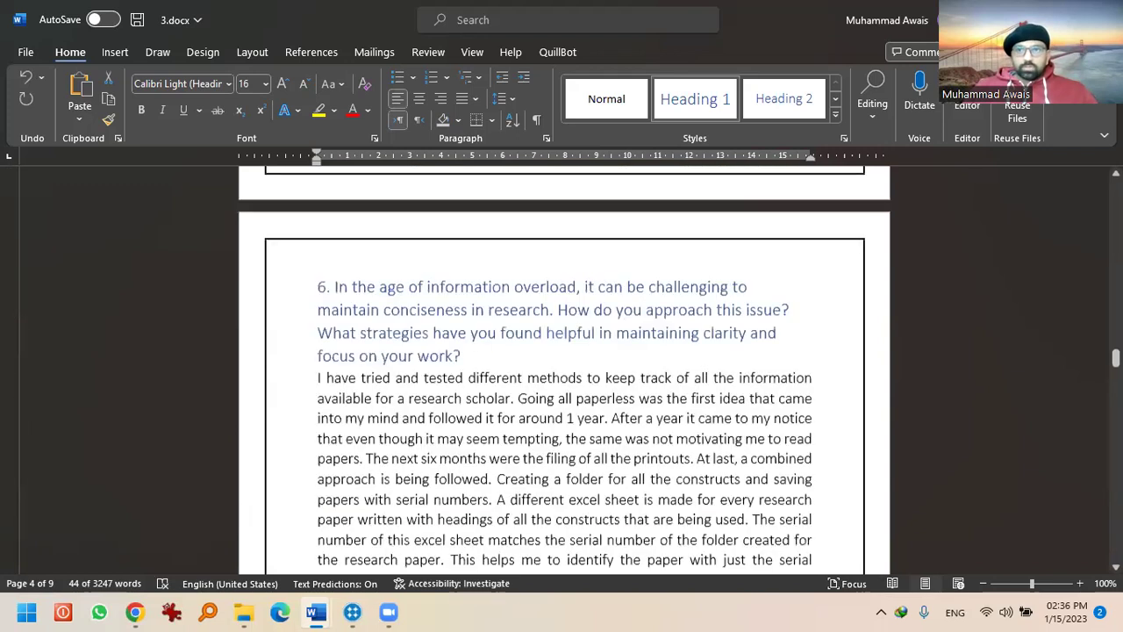
scroll(495, 330, down, 4)
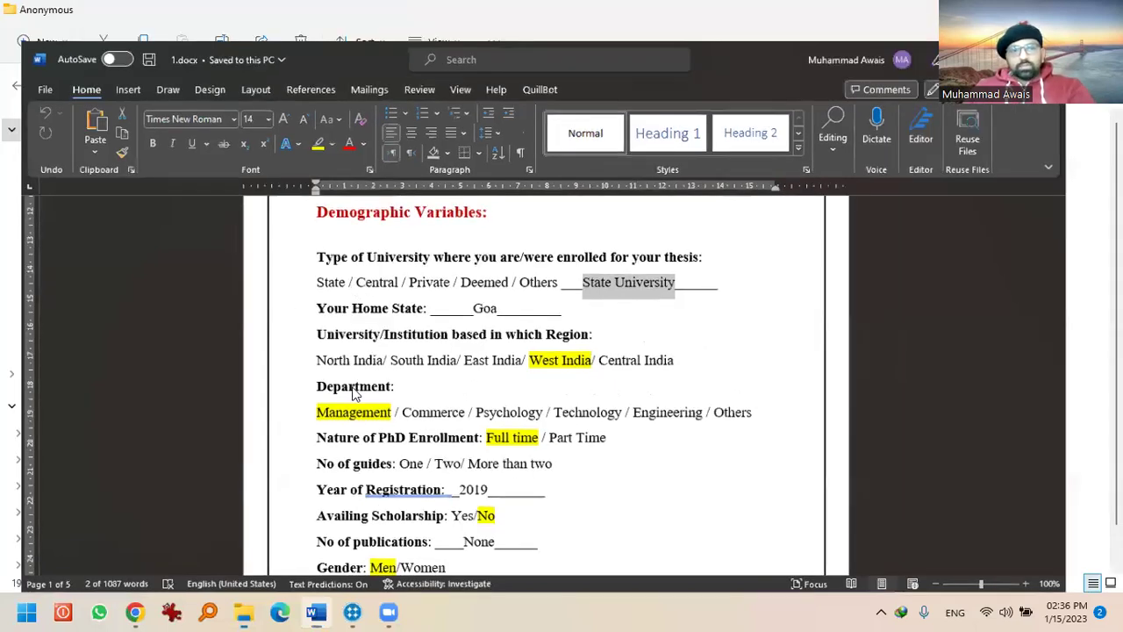
Switch to NVivo and delete files 3, 4 and 5 from the project
key(alt+Tab)
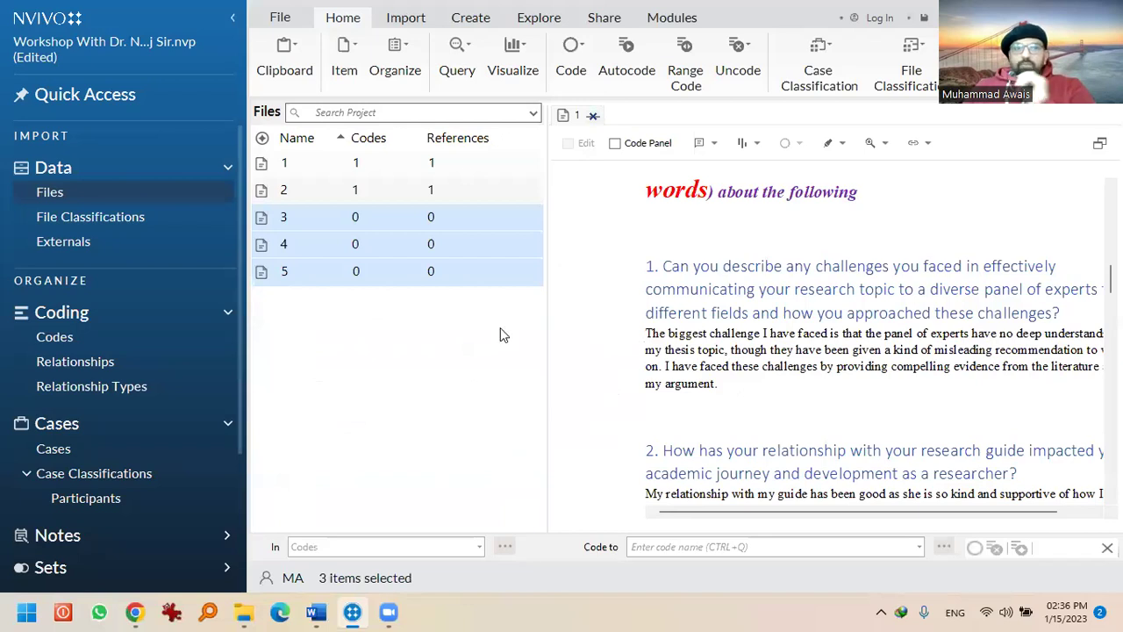
key(Delete)
key(Return)
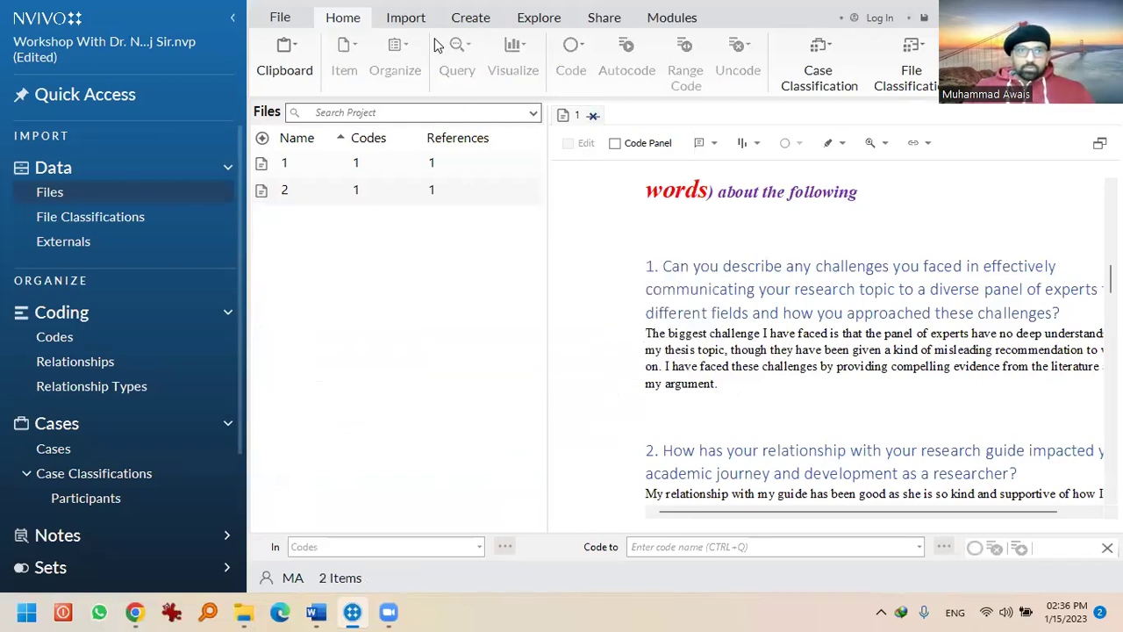
Import 3.docx from the Anonymous folder with its name kept as 3, and close the Autocode Wizard without coding
click(406, 19)
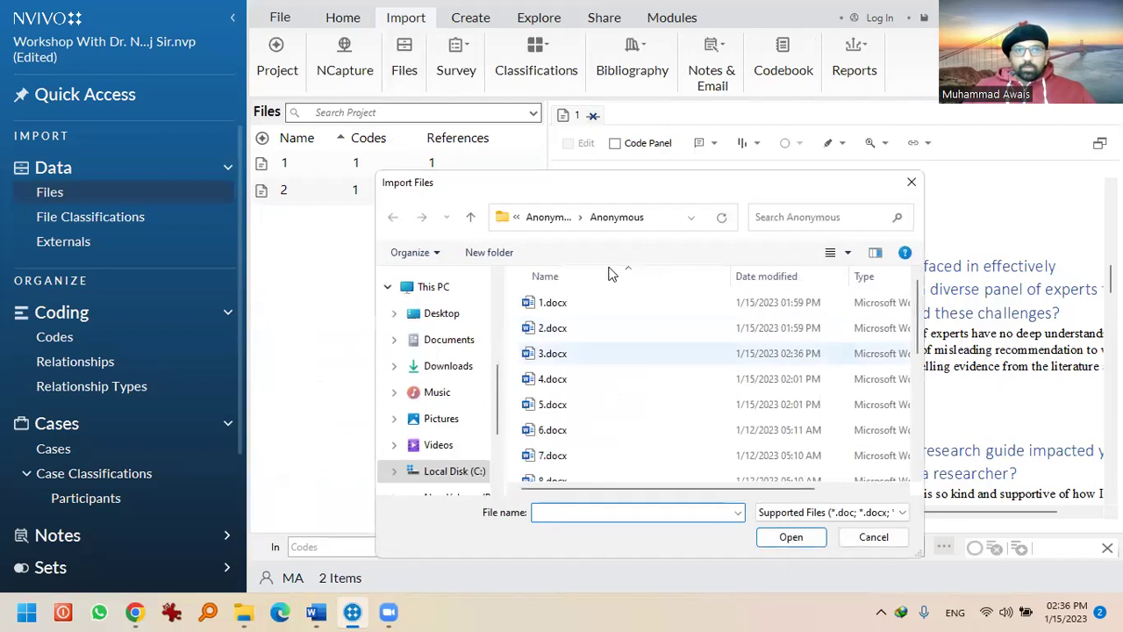
key(Return)
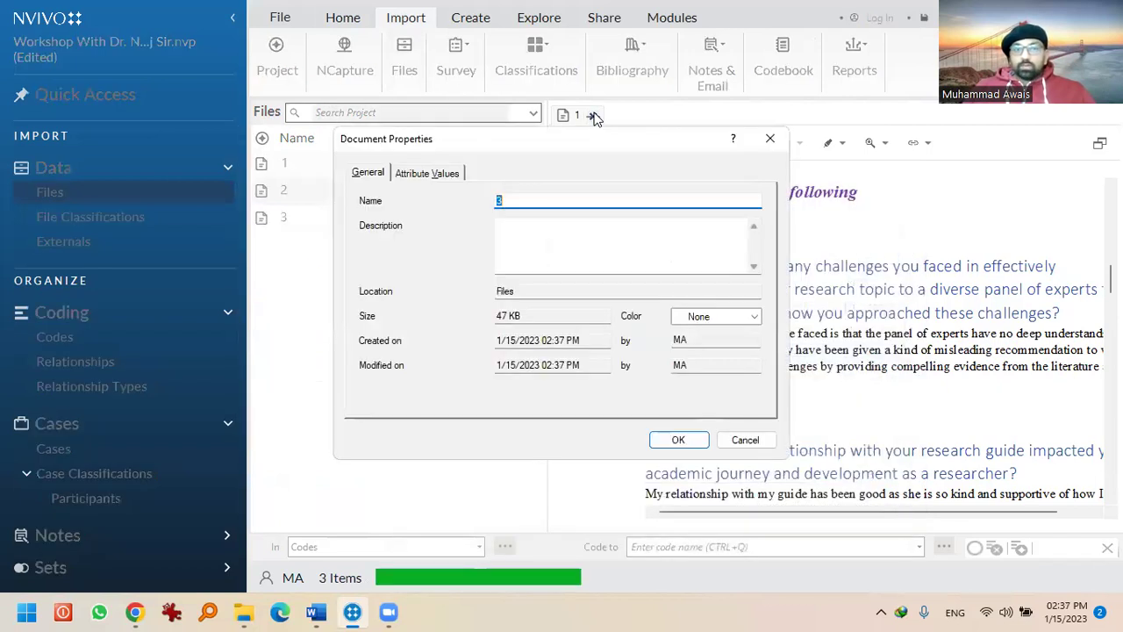
key(Return)
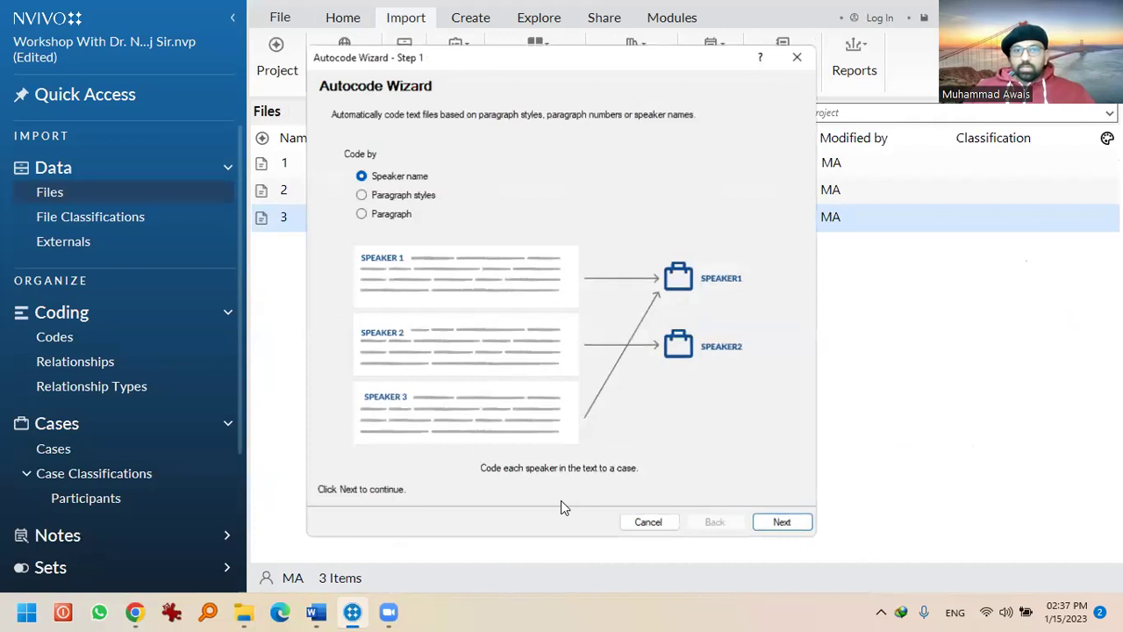
key(Escape)
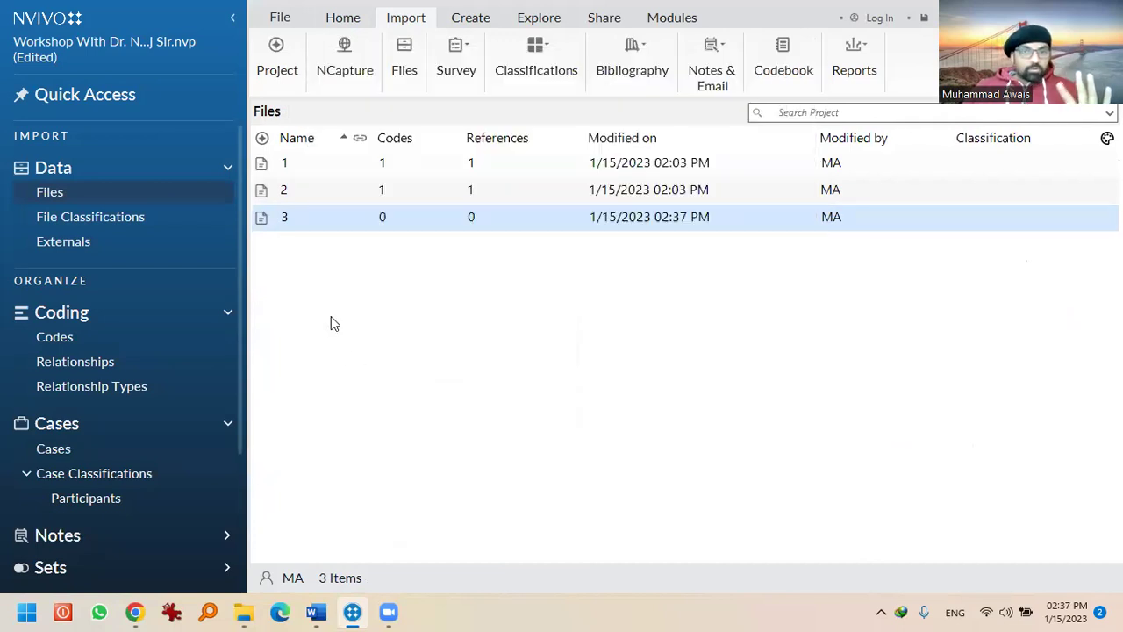
Open file 1, examine the question 1 heading and its answer, and close the file
double_click(288, 173)
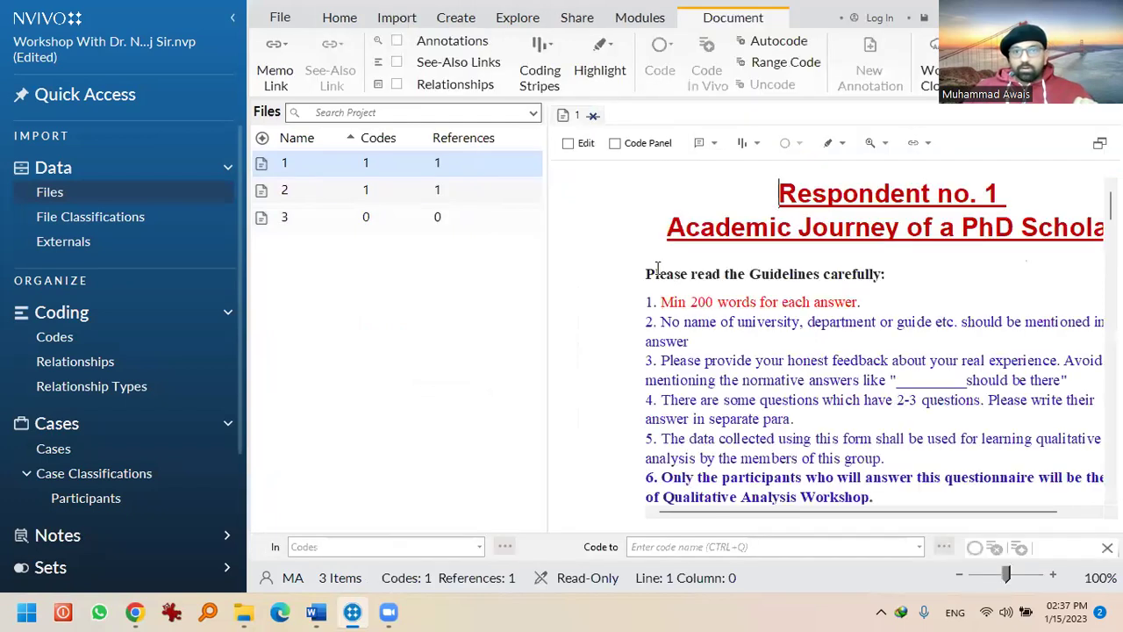
scroll(733, 281, down, 5)
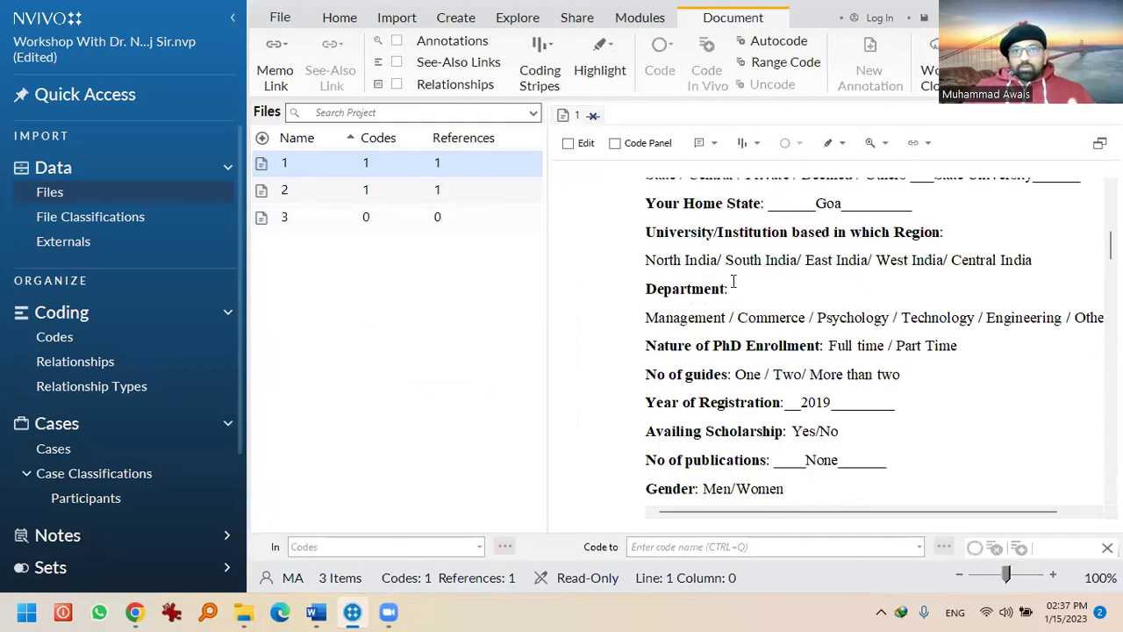
scroll(734, 280, down, 3)
scroll(734, 280, down, 6)
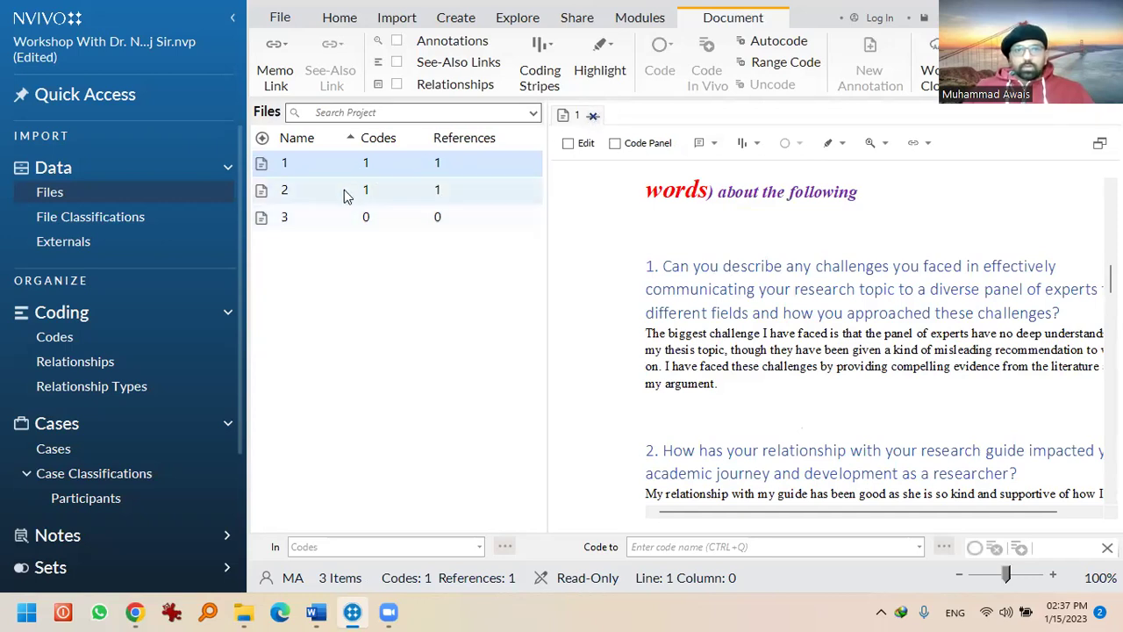
drag(649, 263, 724, 269)
drag(654, 268, 792, 287)
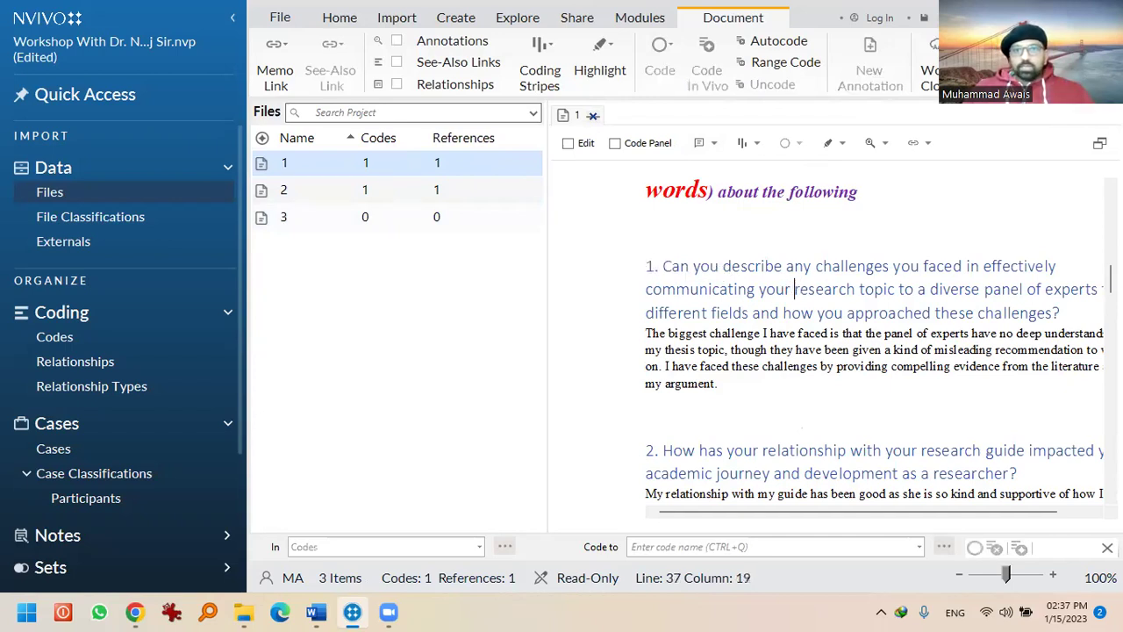
click(1067, 312)
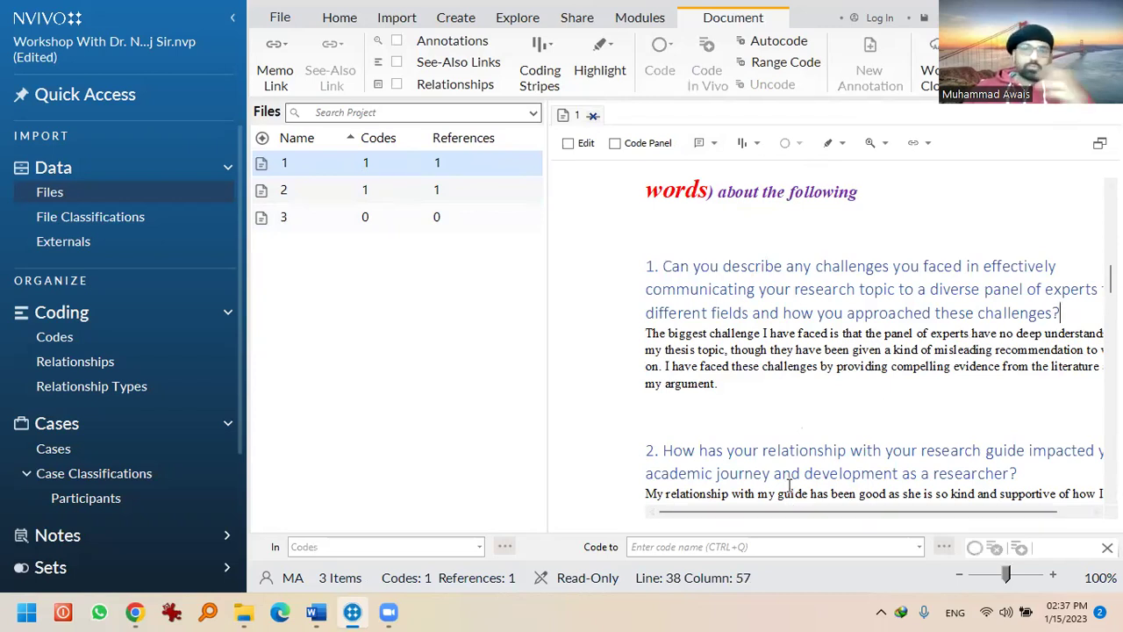
click(591, 116)
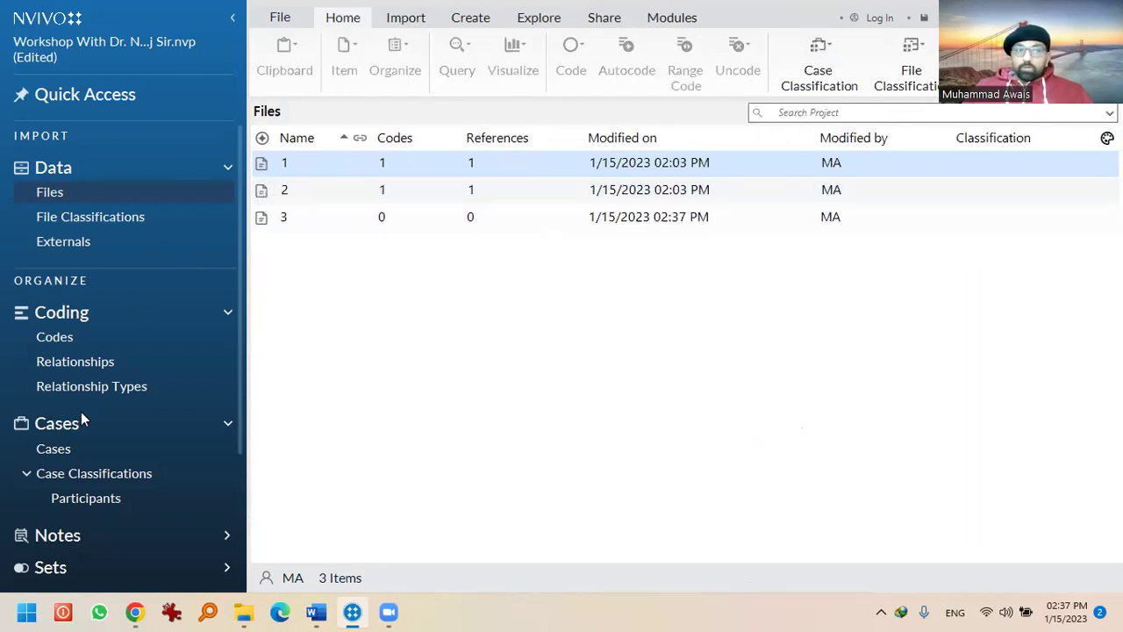
Check the Codes list and return to the project's Files list
click(71, 342)
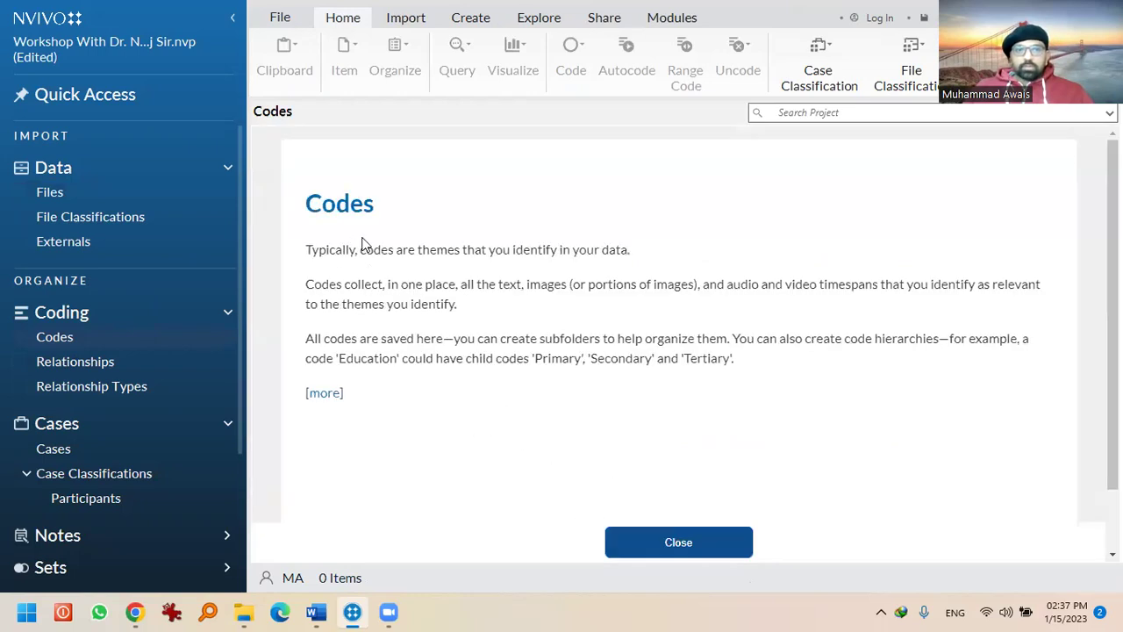
right_click(364, 226)
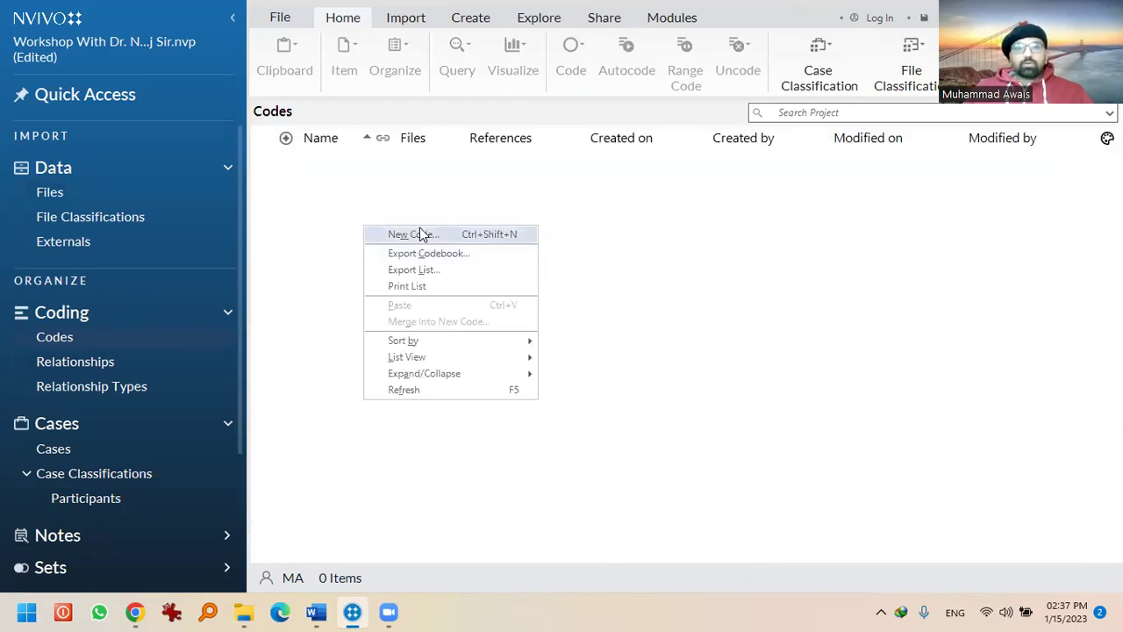
click(88, 192)
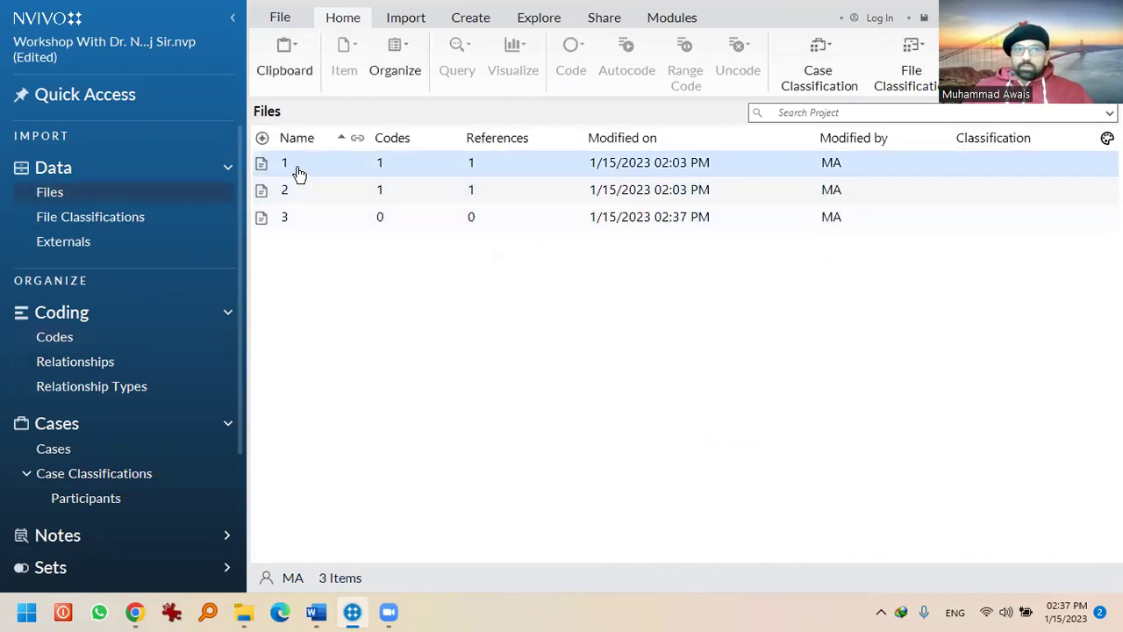
Set up autocoding of file 1 by paragraph styles, with heading 1 as the selected style
right_click(299, 167)
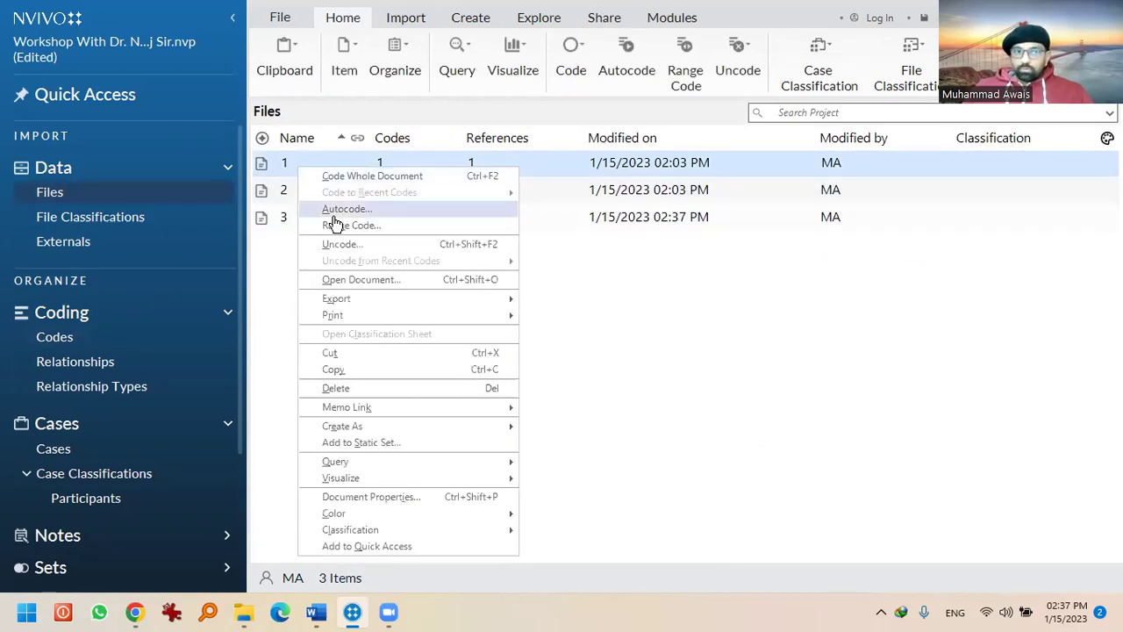
click(338, 210)
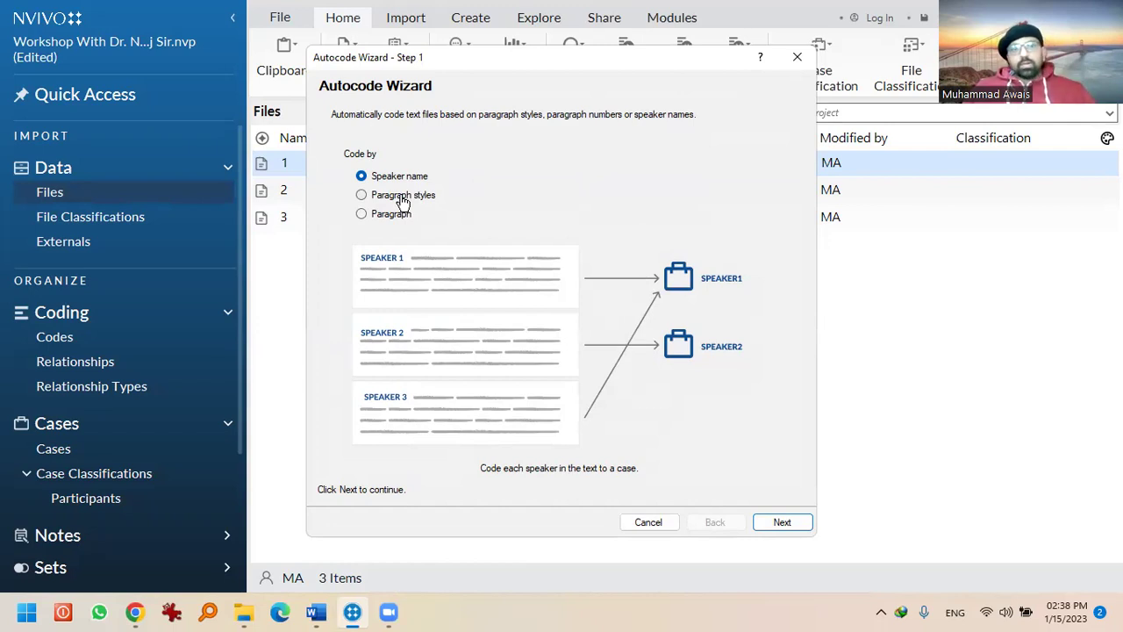
click(403, 202)
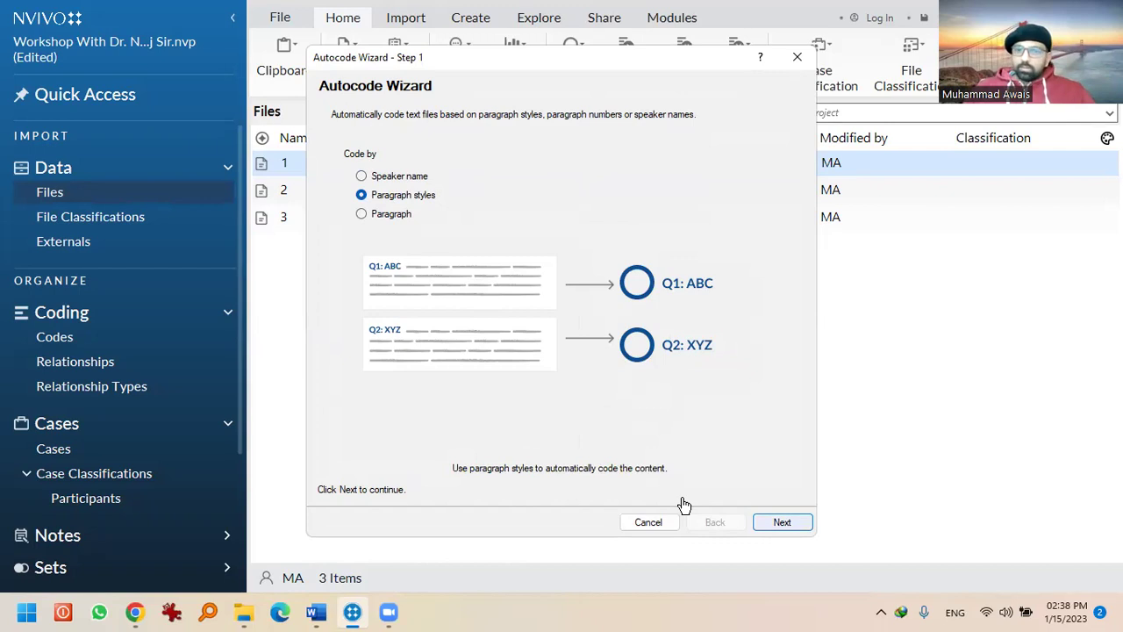
click(782, 522)
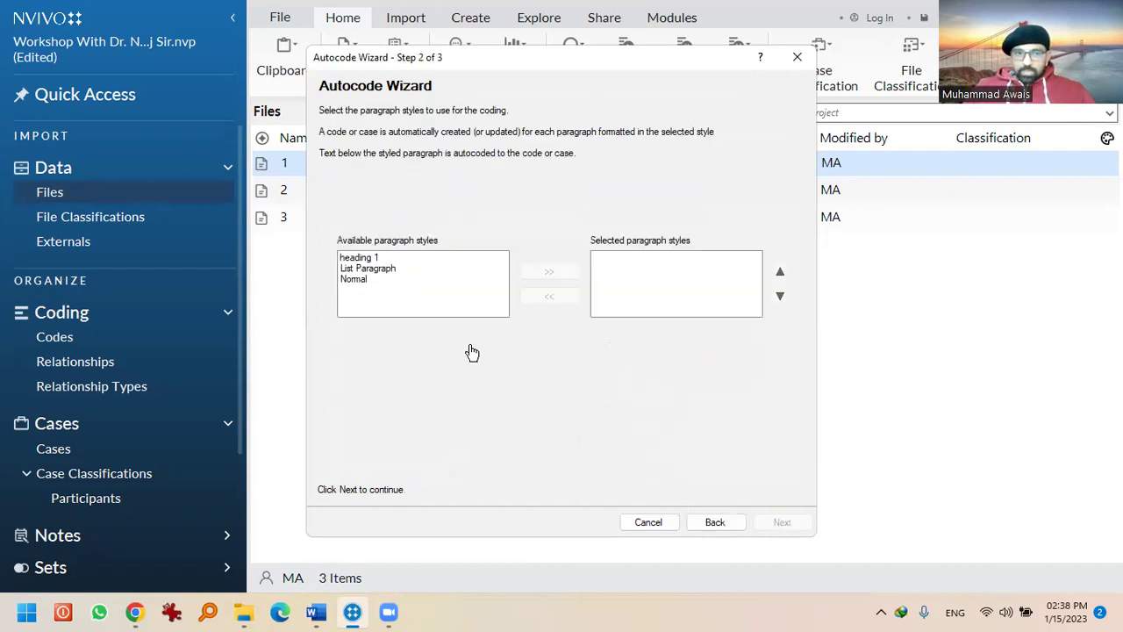
click(359, 258)
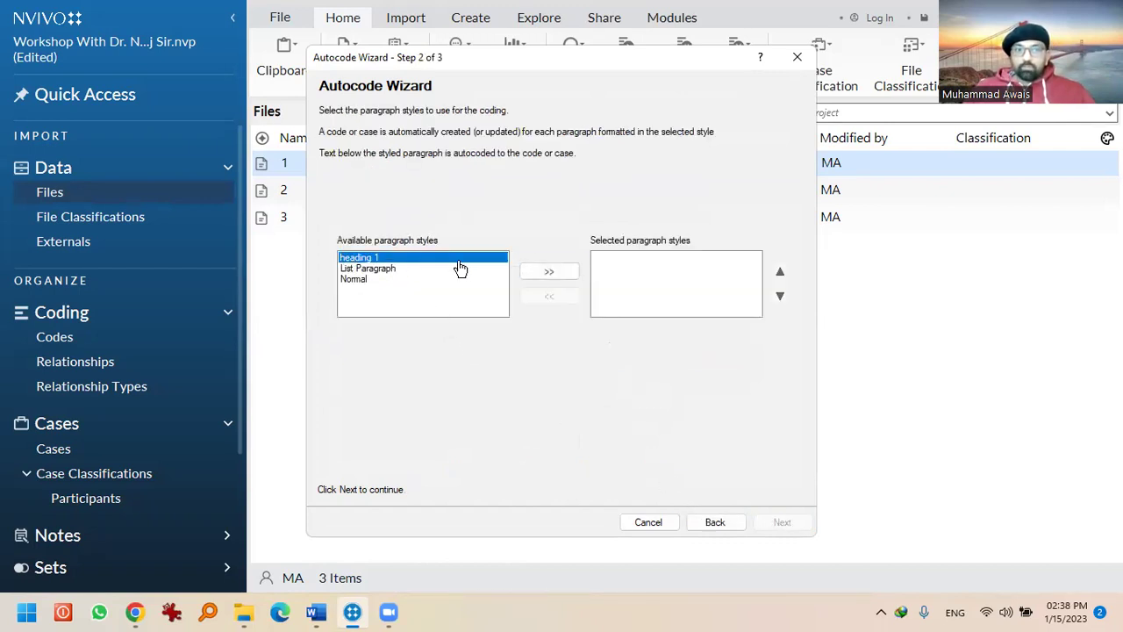
click(546, 274)
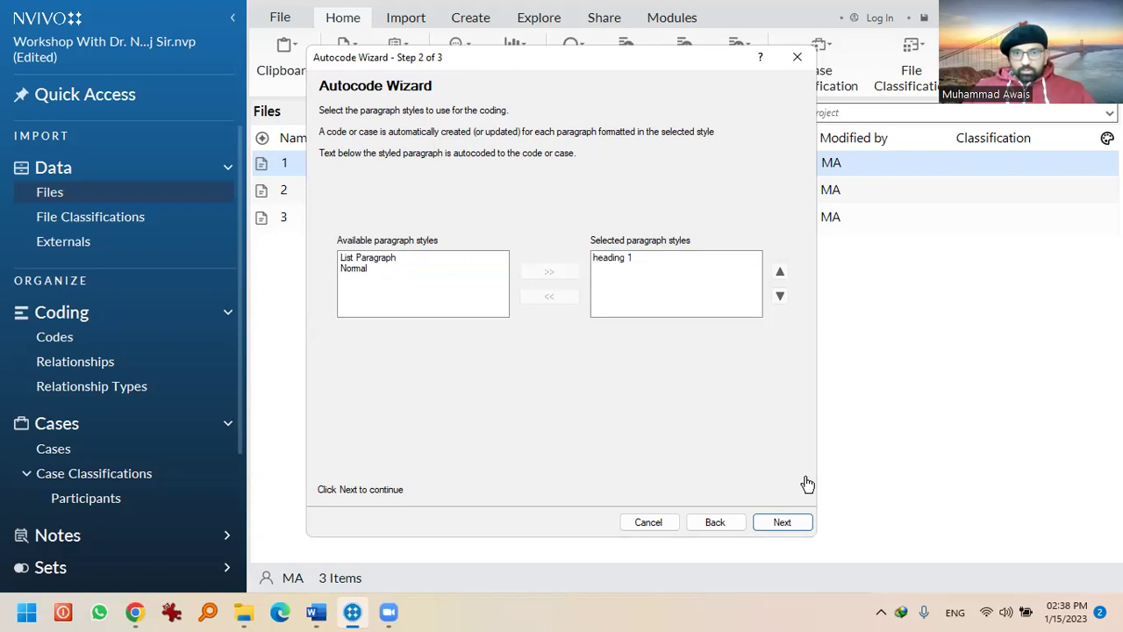
key(Return)
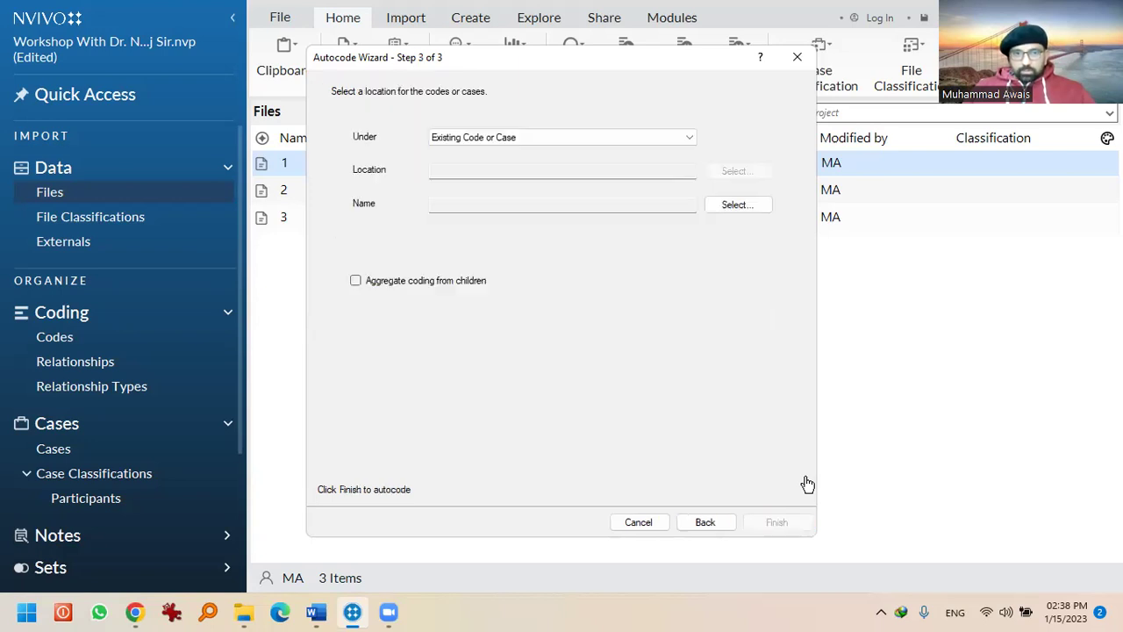
Place the autocoded results under a new code named Question Wise Themes and run the autocoding
click(489, 140)
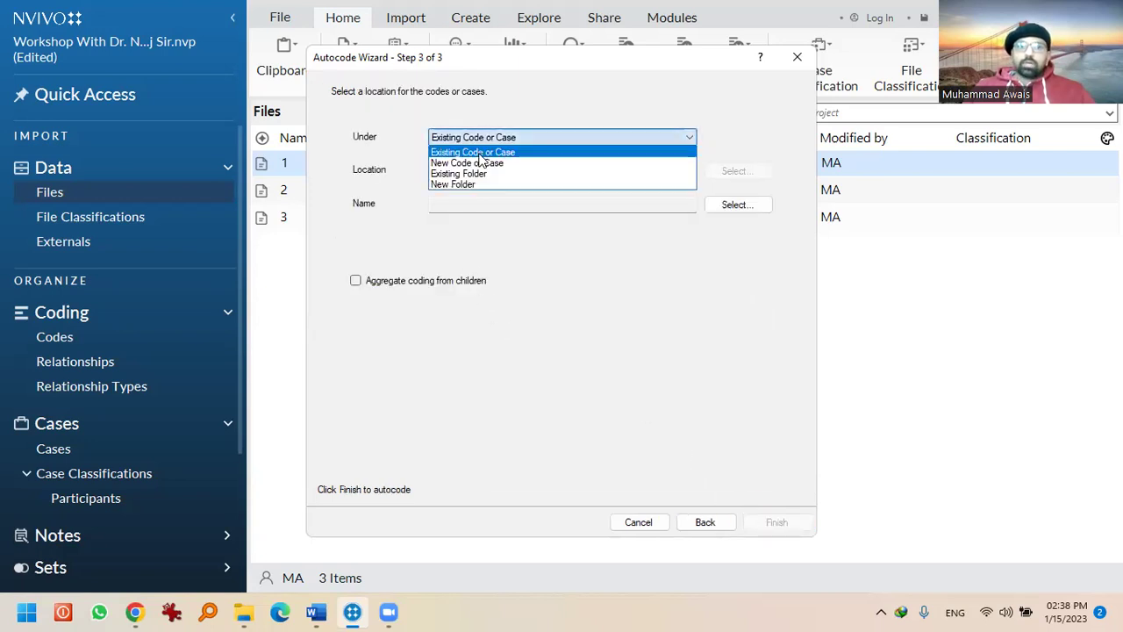
click(473, 165)
click(454, 202)
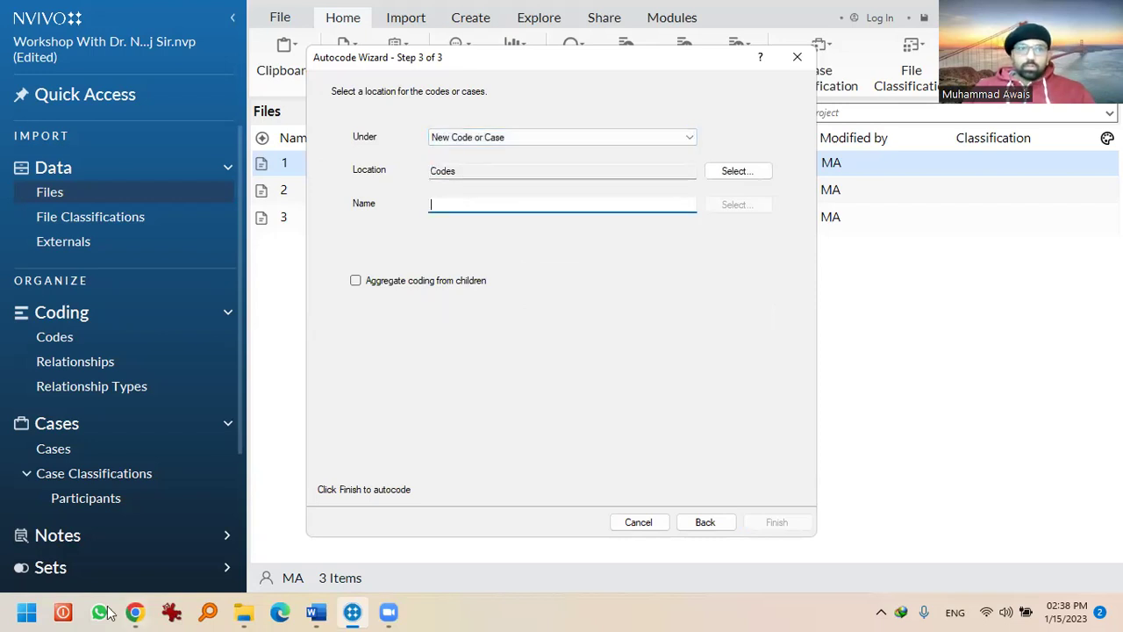
text(Question)
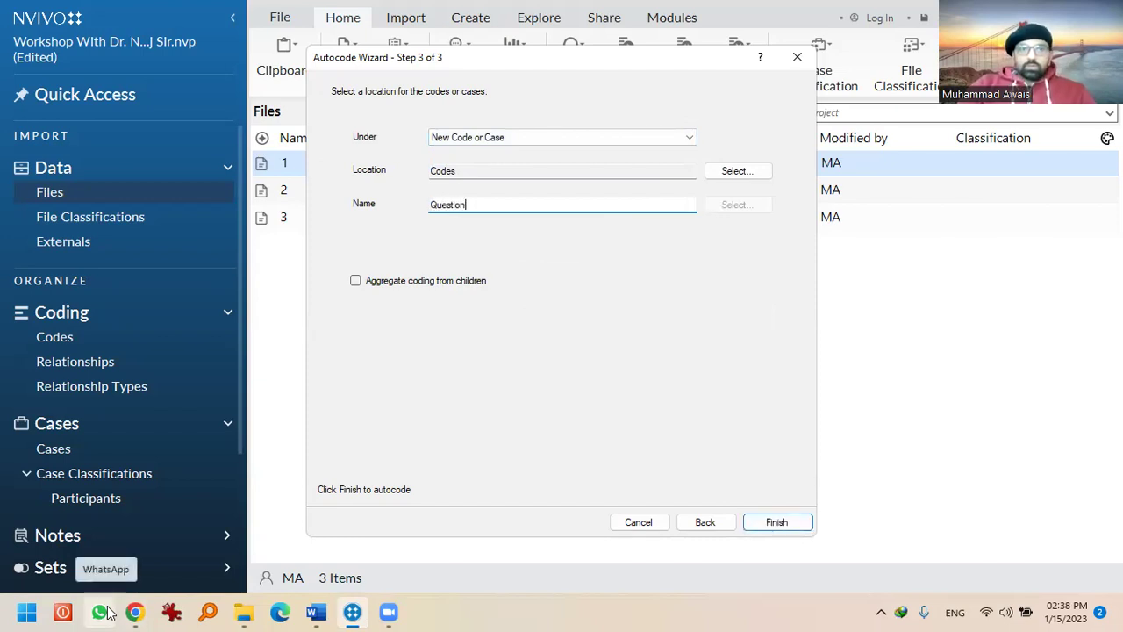
text( Qs)
key(BackSpace)
key(BackSpace)
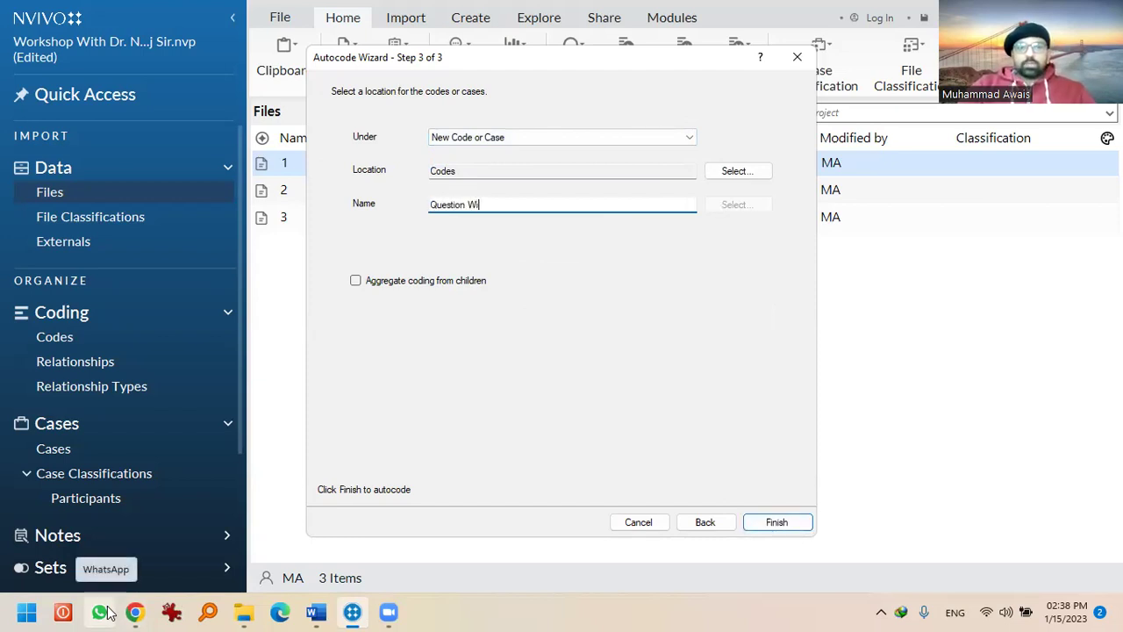
text(Wise Themes)
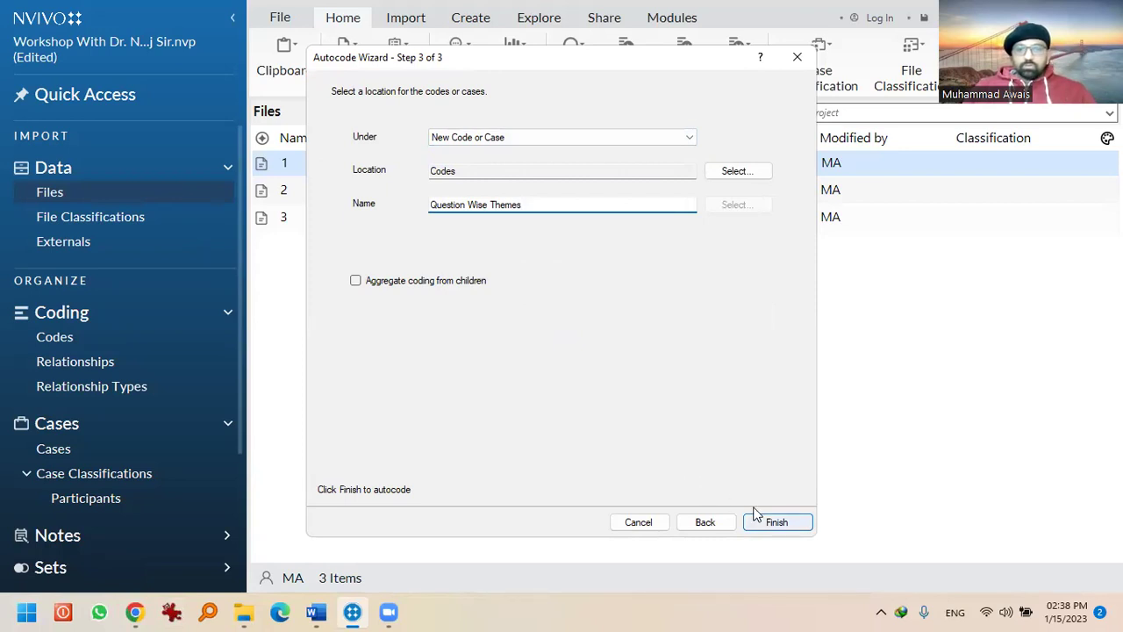
key(Return)
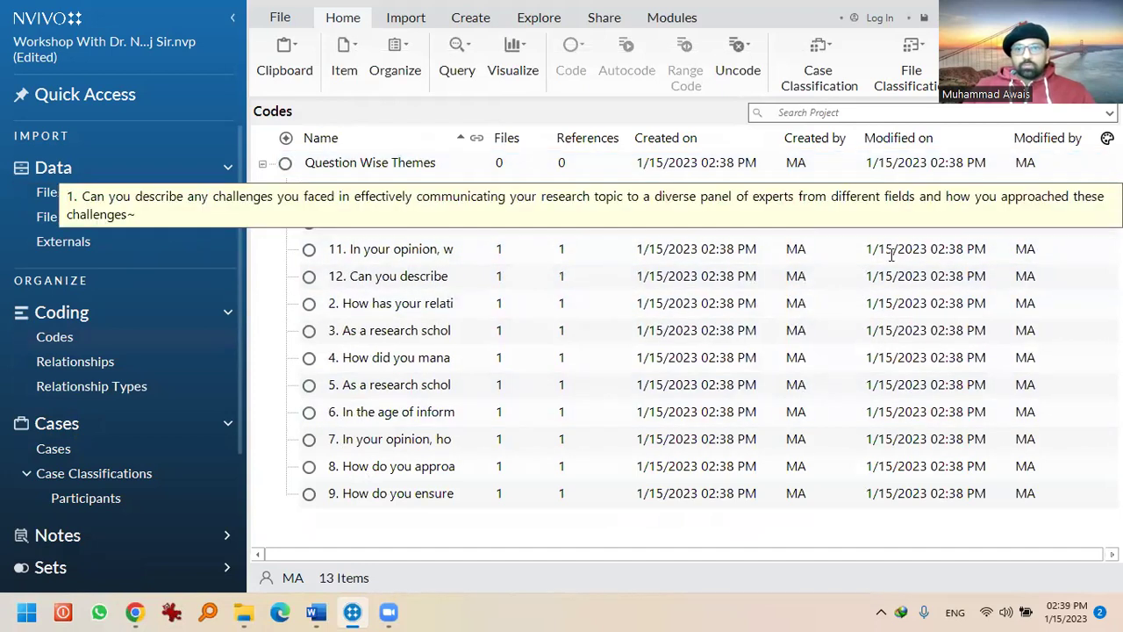
Open the question 1 and question 2 codes to examine their coded text, and close the question 2 code
double_click(582, 218)
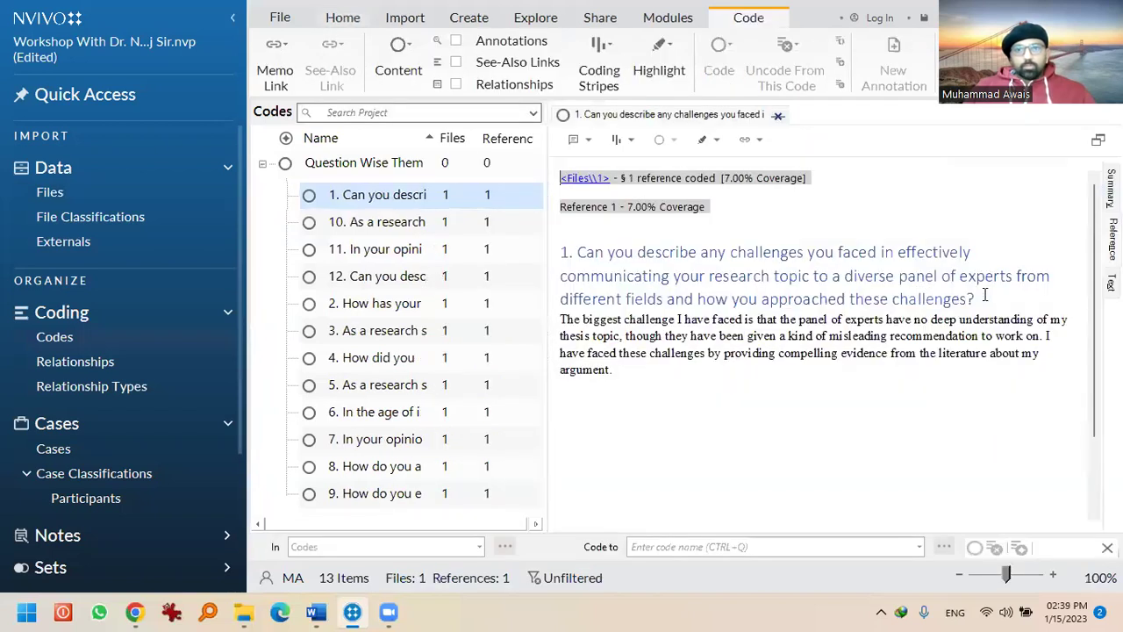
triple_click(786, 307)
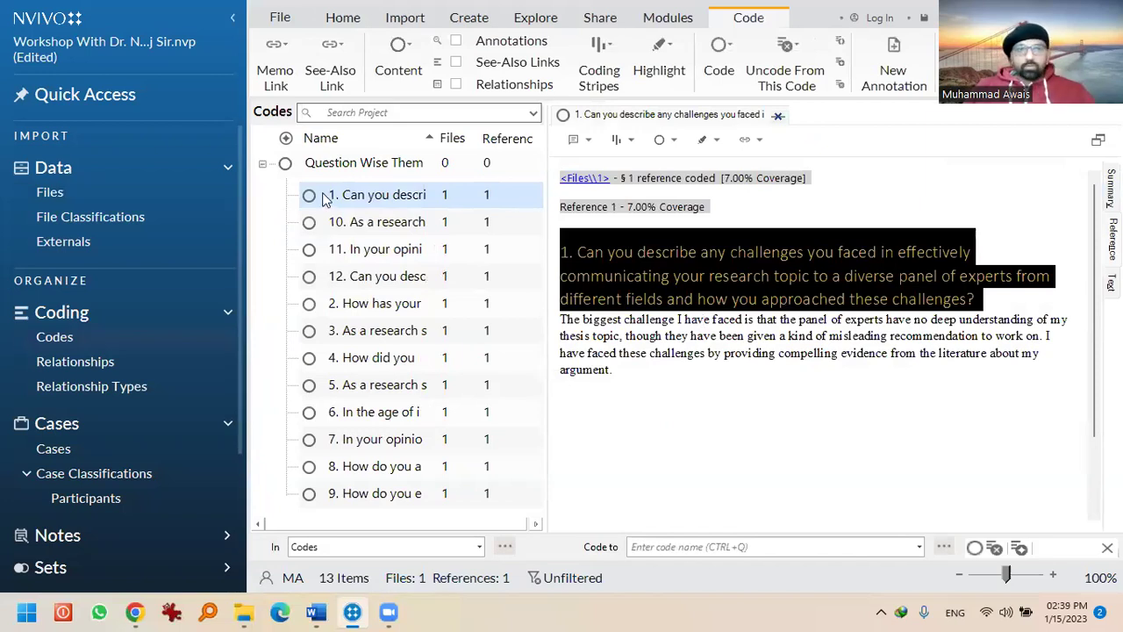
click(333, 303)
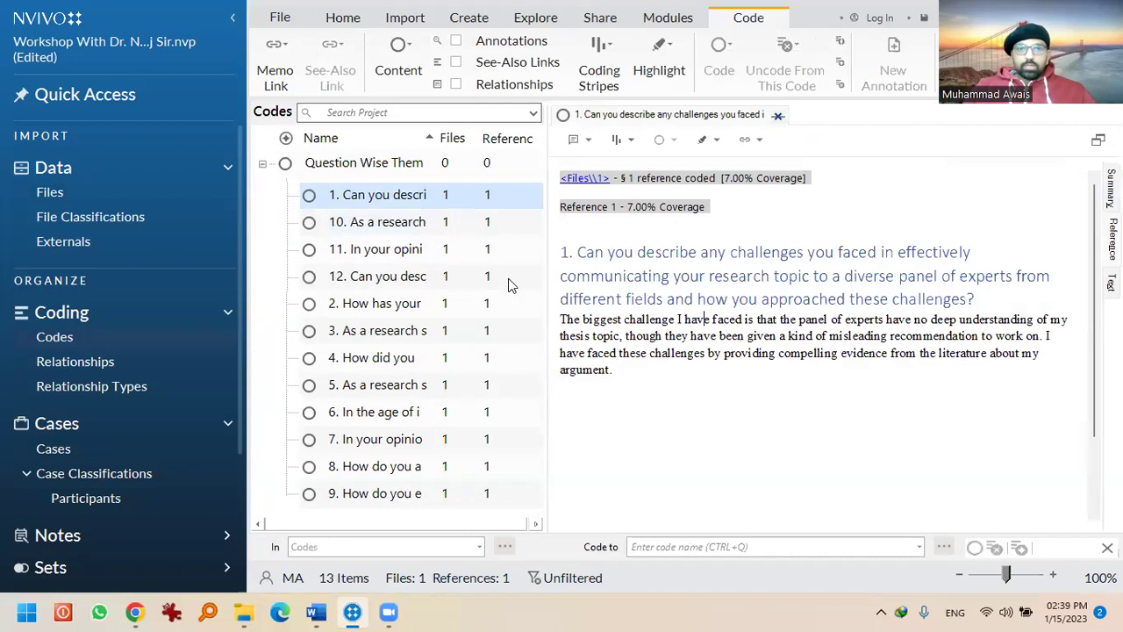
double_click(386, 304)
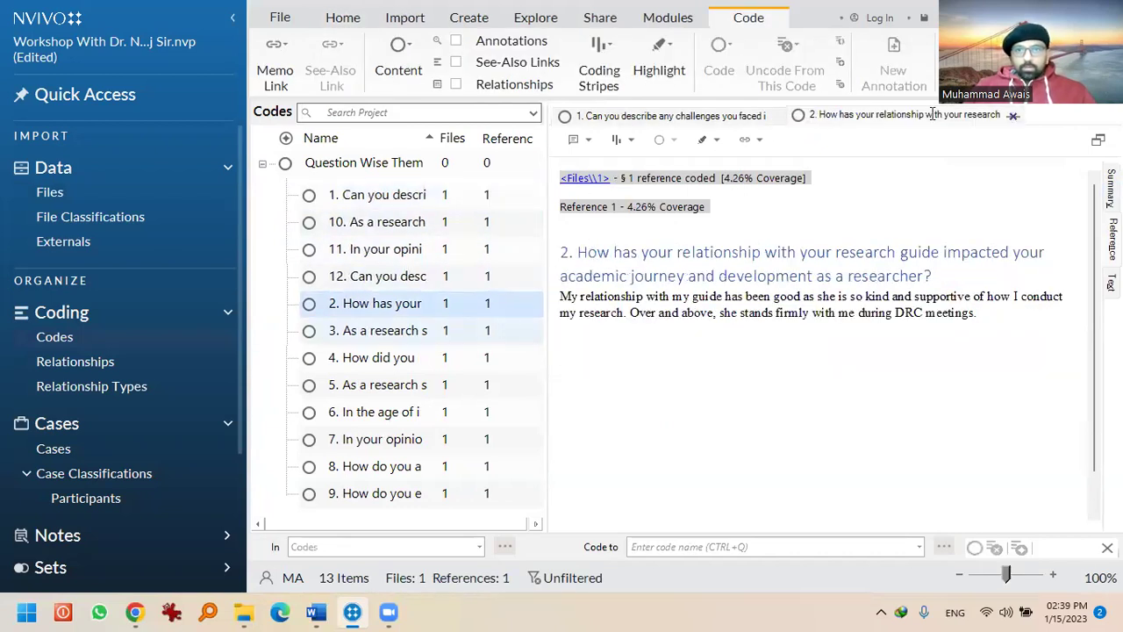
key(Down)
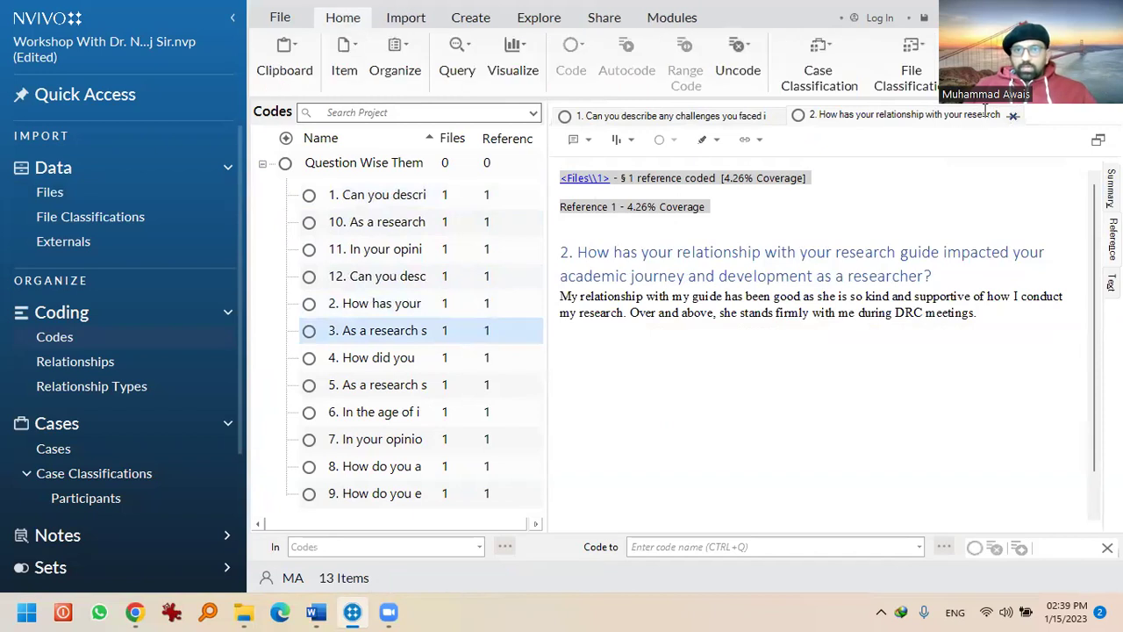
click(965, 112)
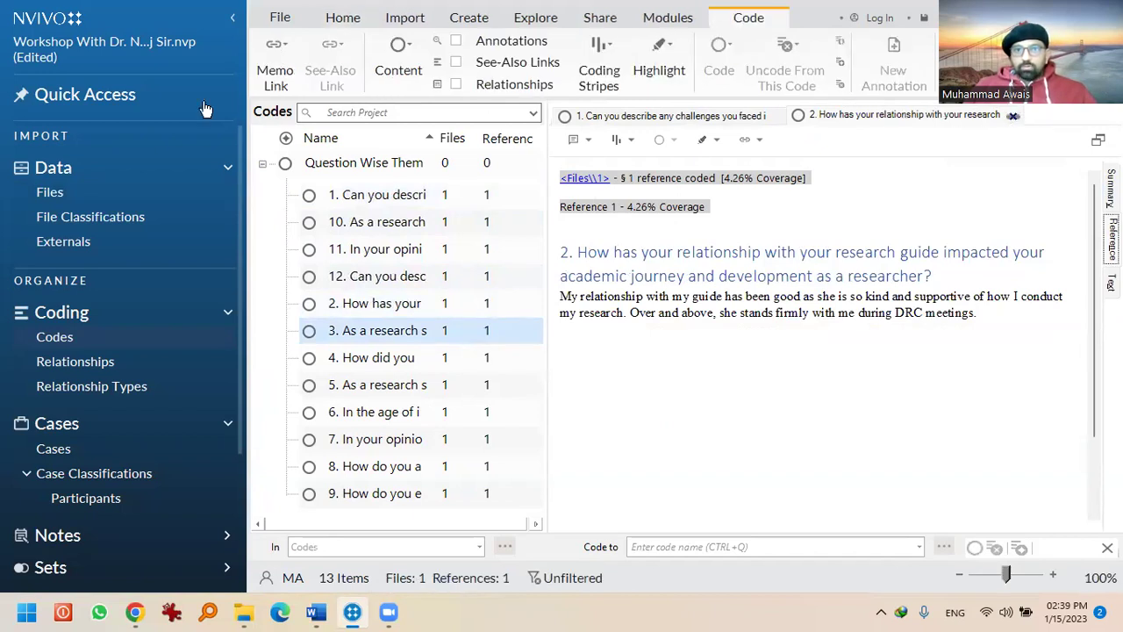
key(ctrl+F4)
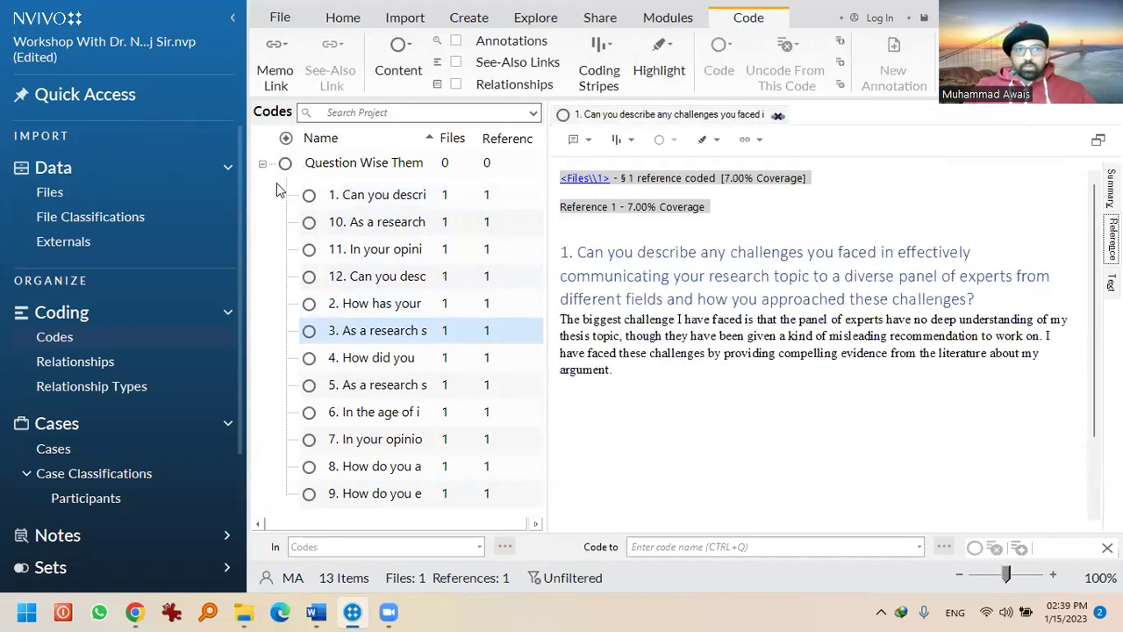
Close the open code and set up autocoding of file 2 by paragraph styles, with heading 1 as the selected style
key(ctrl+F4)
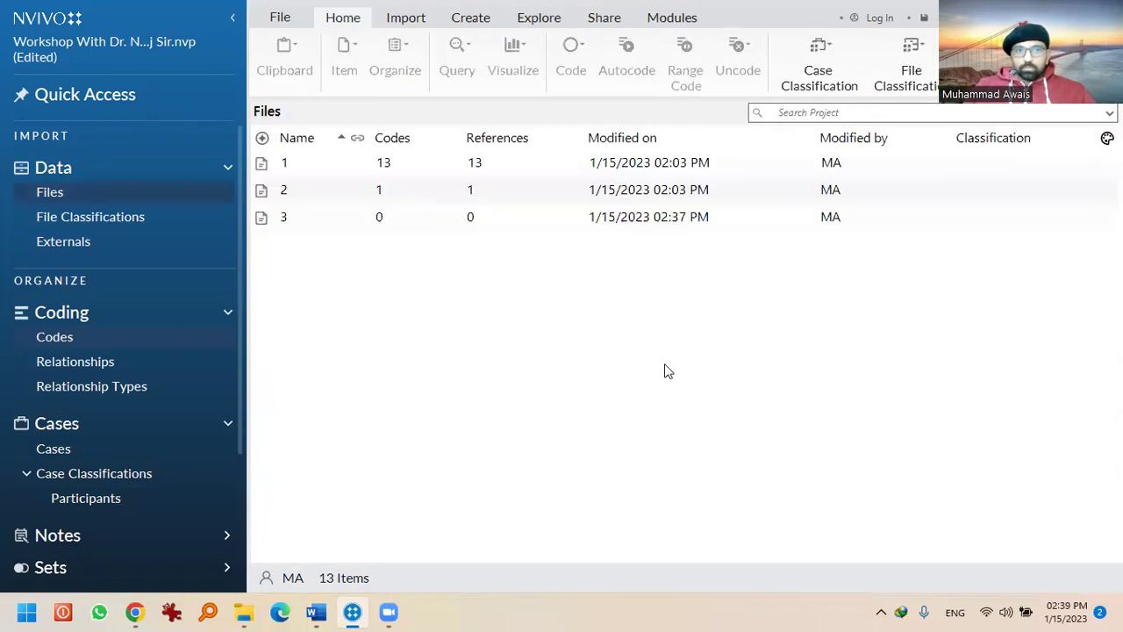
key(shift+F10)
key(Return)
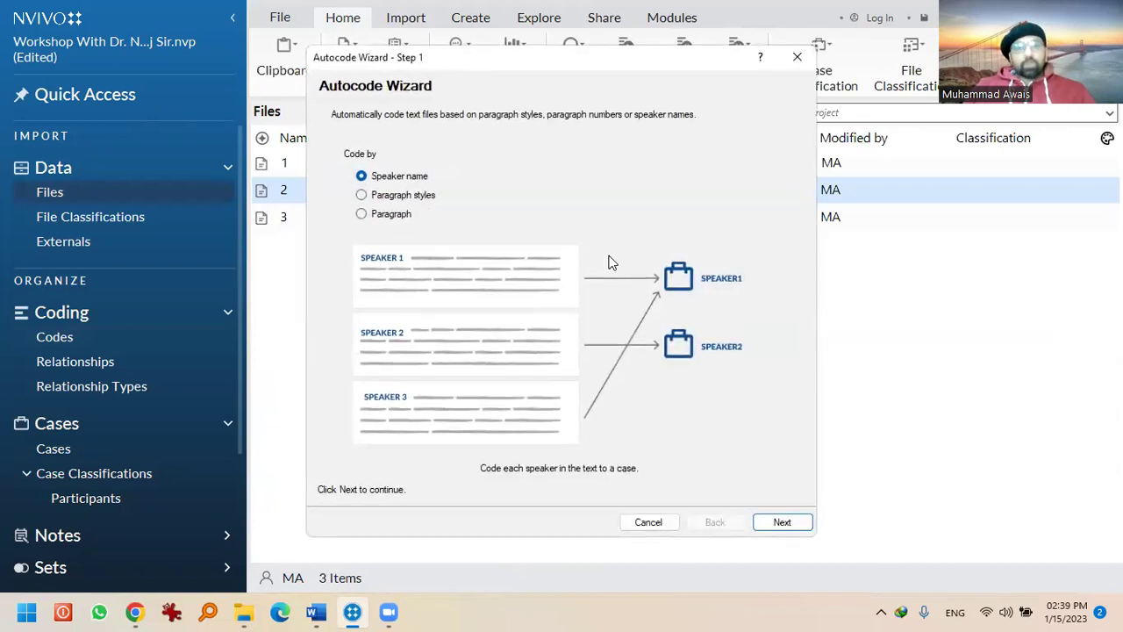
key(Down)
key(Return)
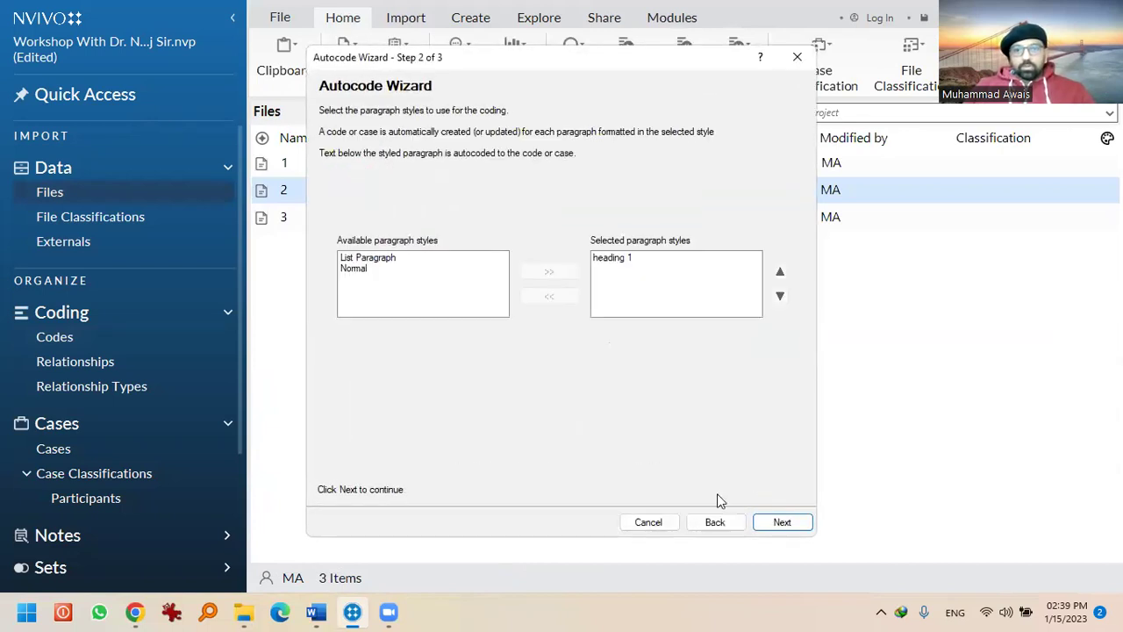
key(Return)
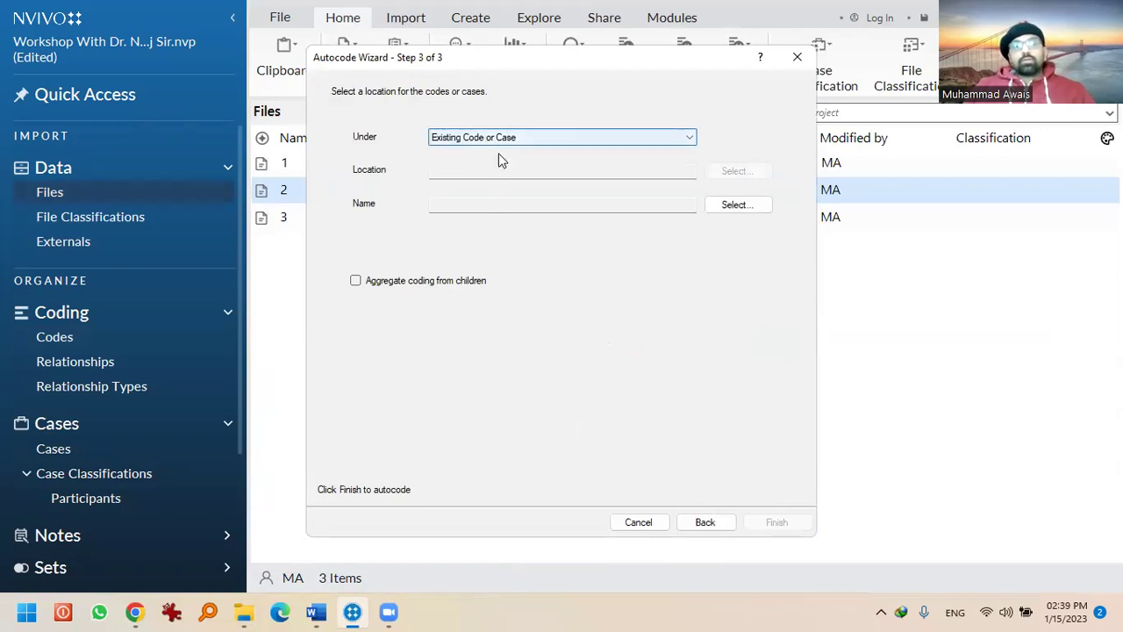
Place file 2's autocoded results under the existing Question Wise Themes code and run the autocoding
click(735, 205)
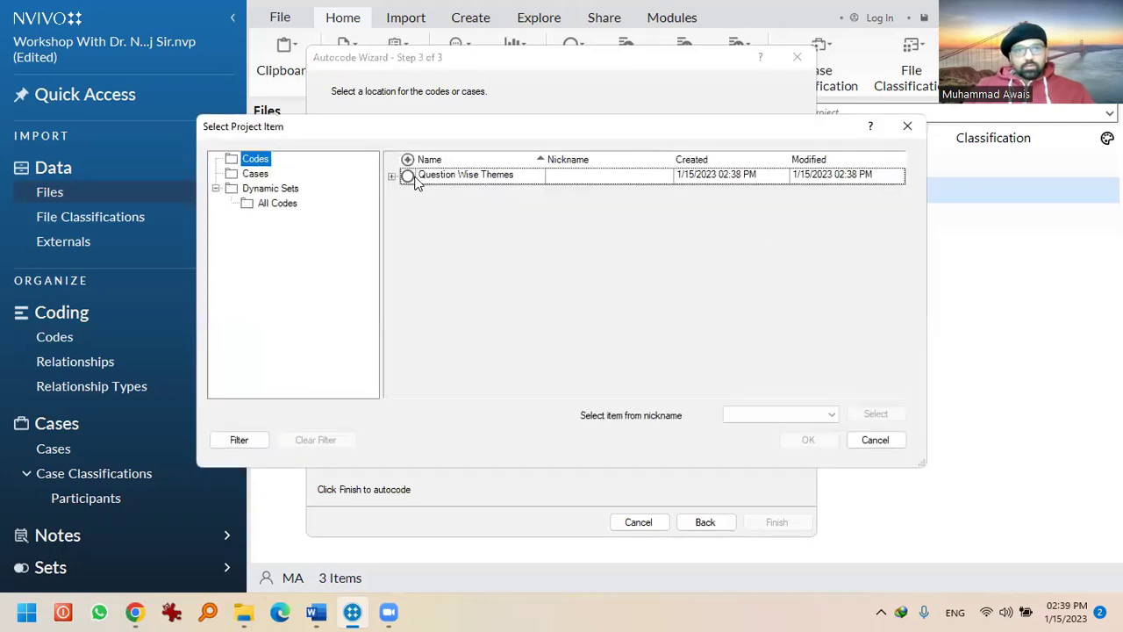
click(409, 176)
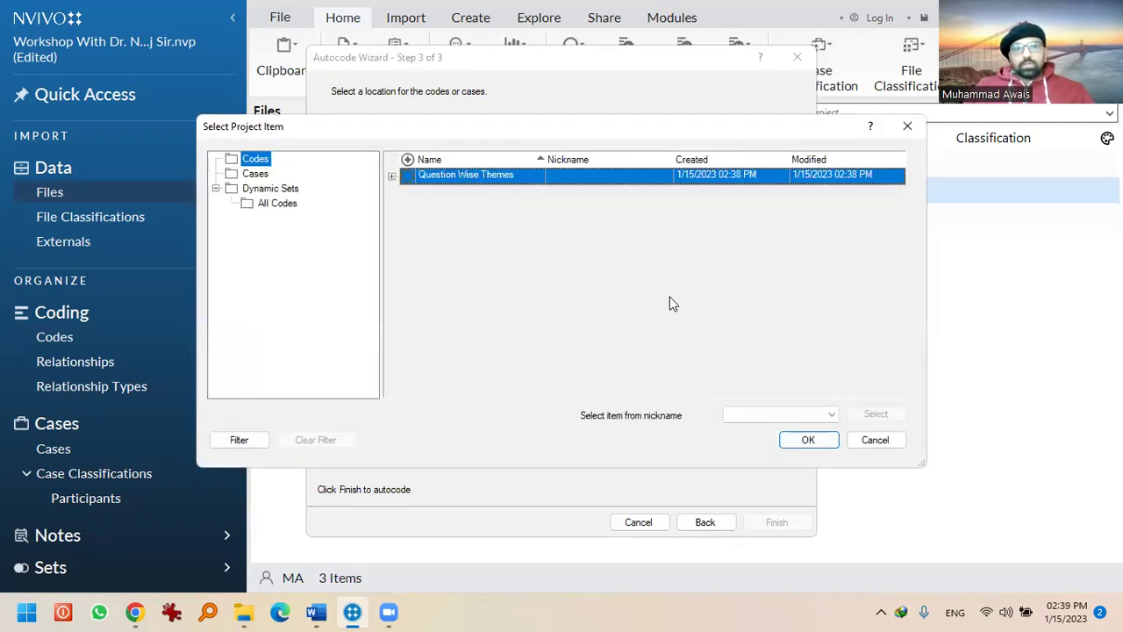
click(791, 445)
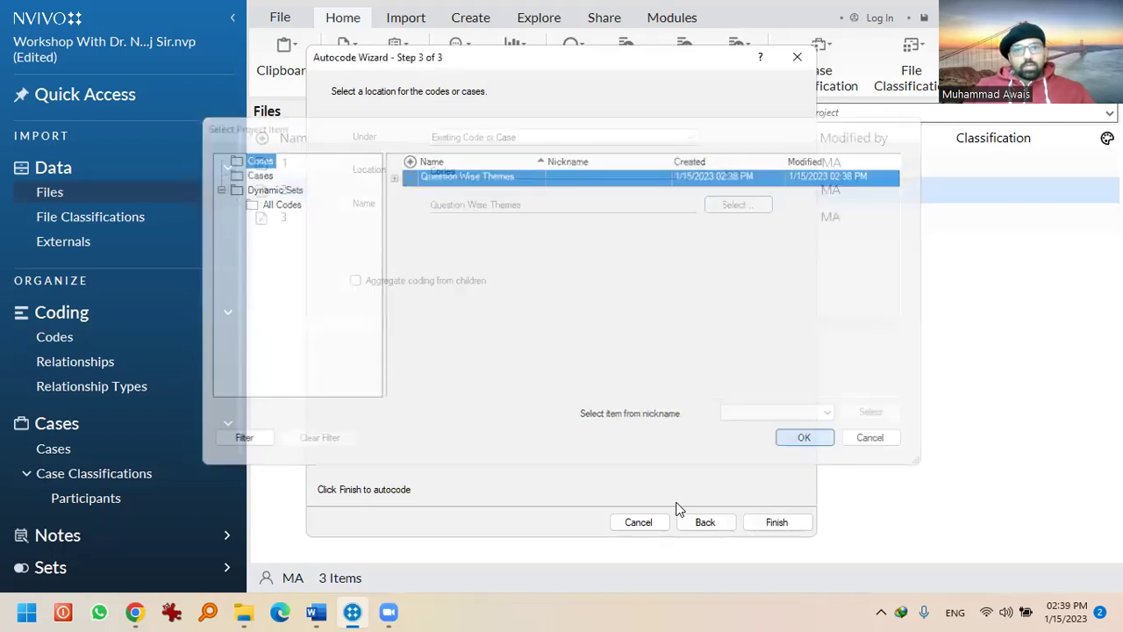
key(Return)
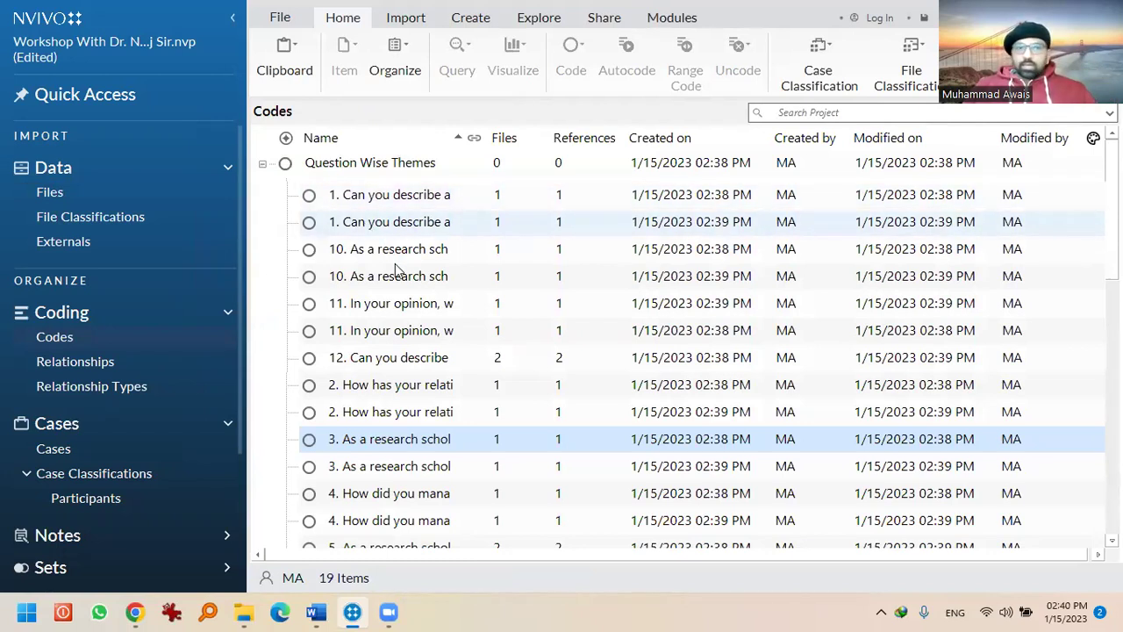
Merge the duplicate question 1 code into the original question 1 code, keeping the default merge options
click(388, 221)
key(ctrl+x)
right_click(392, 197)
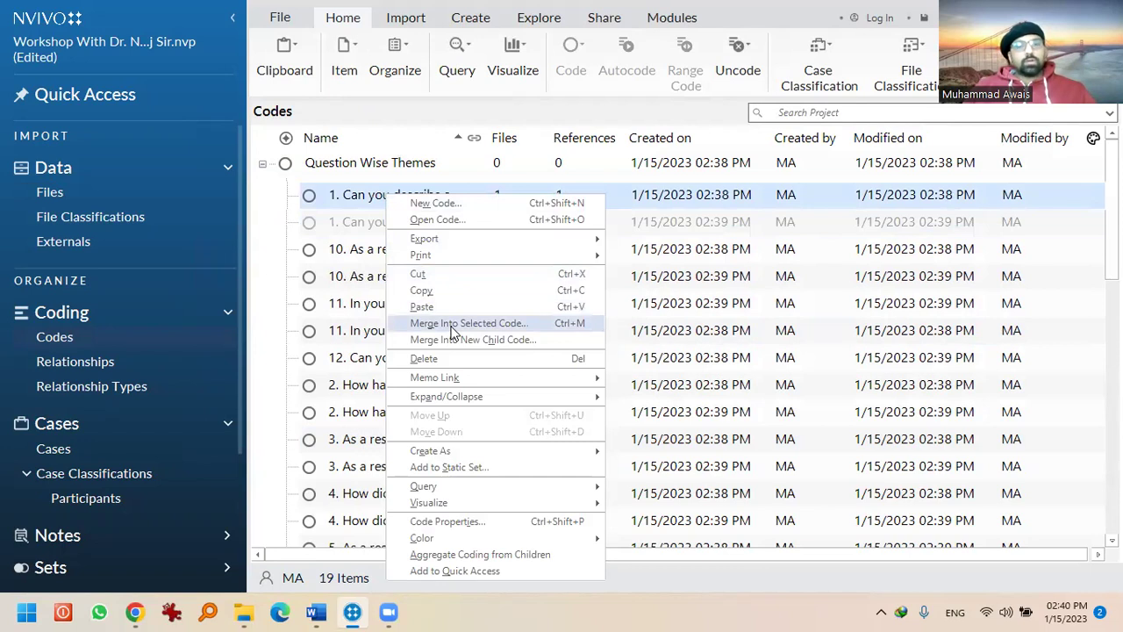
click(452, 324)
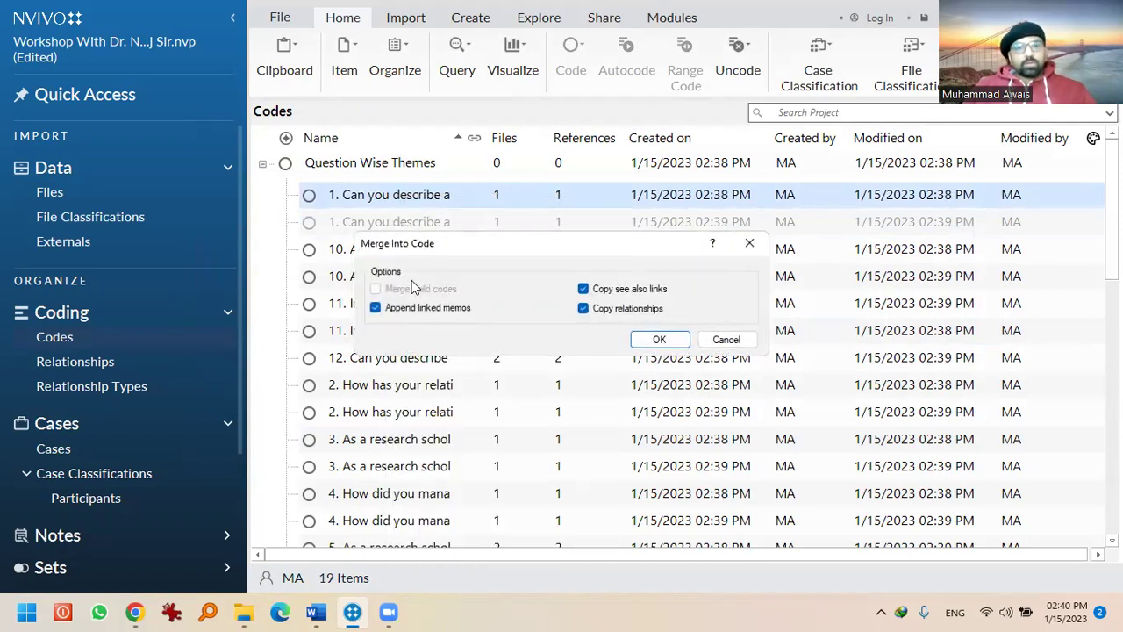
click(660, 340)
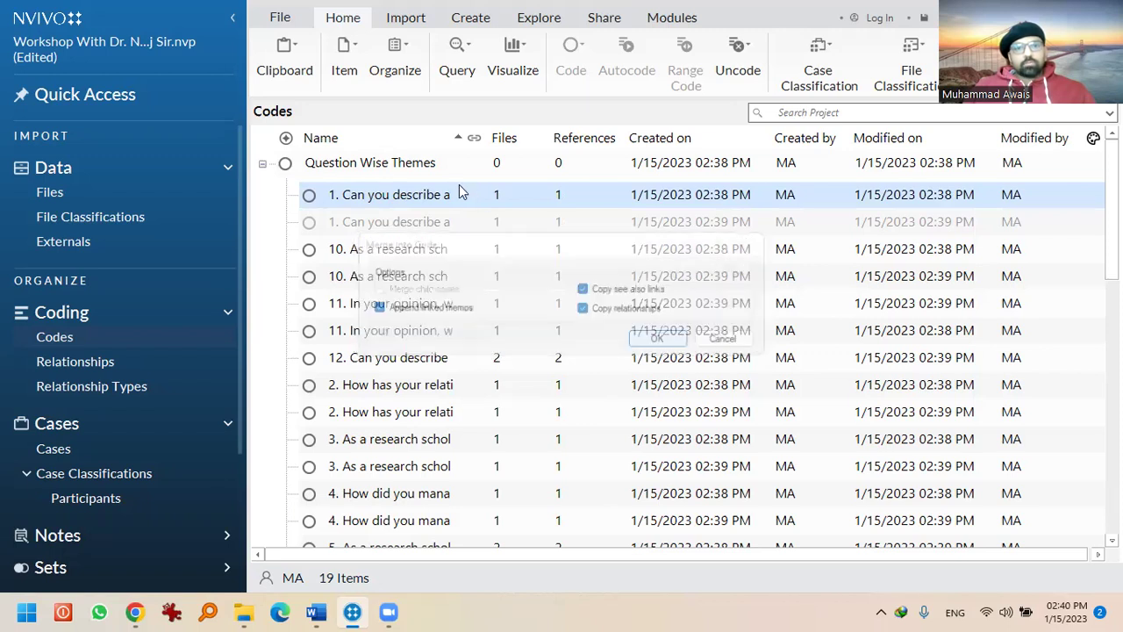
Examine the merged question 1 code's references, and merge the duplicate question 10 code into its counterpart
click(377, 196)
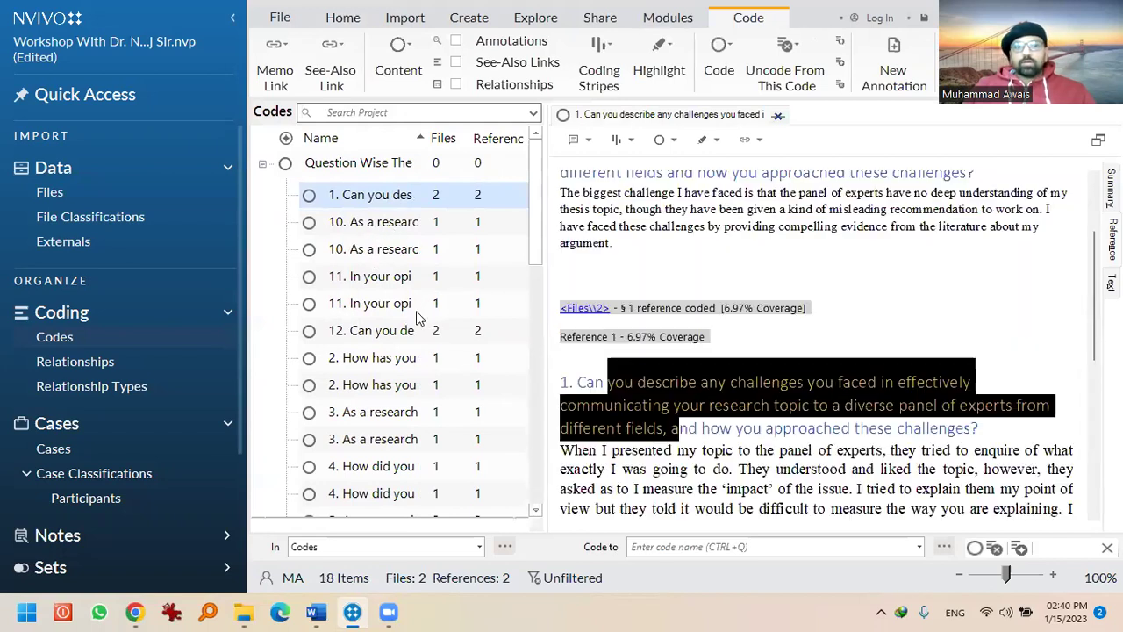
scroll(651, 349, up, 2)
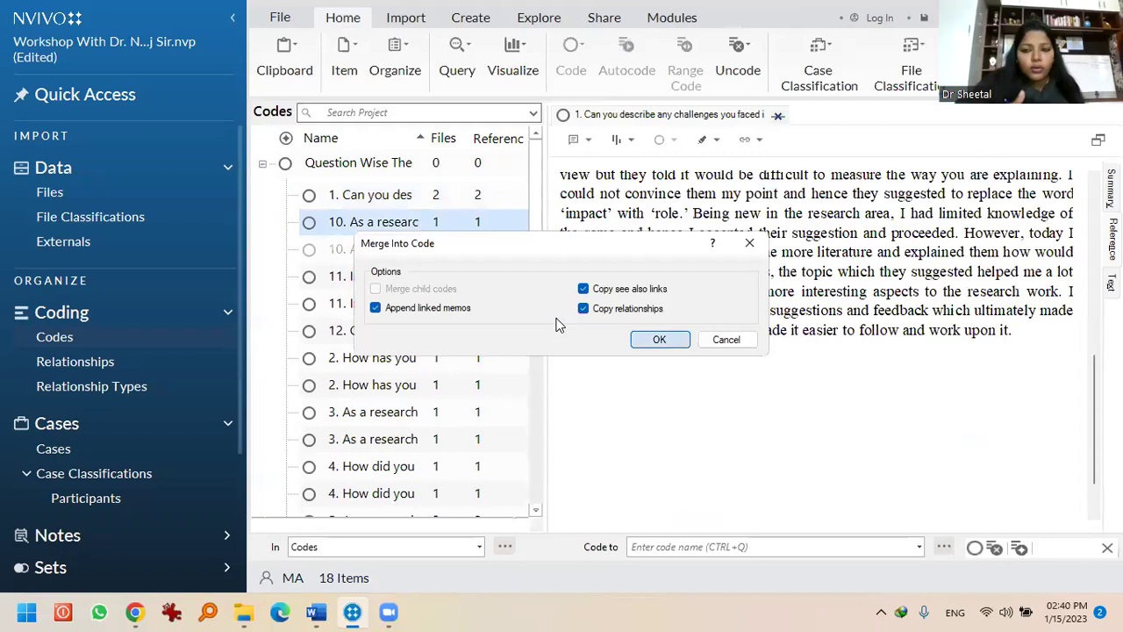
click(660, 339)
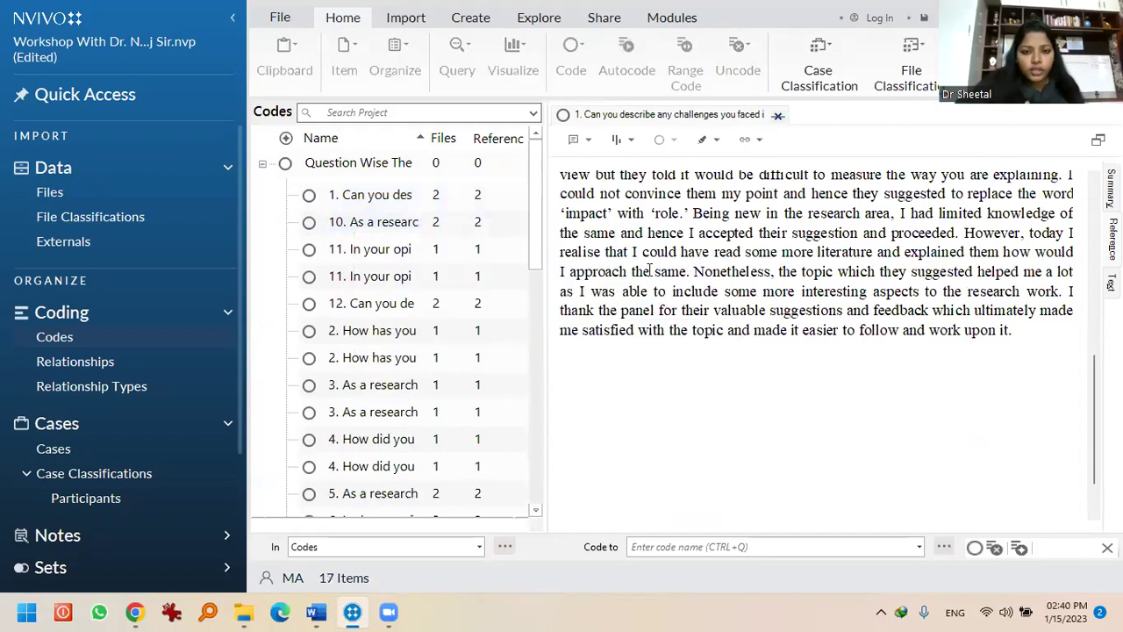
click(778, 115)
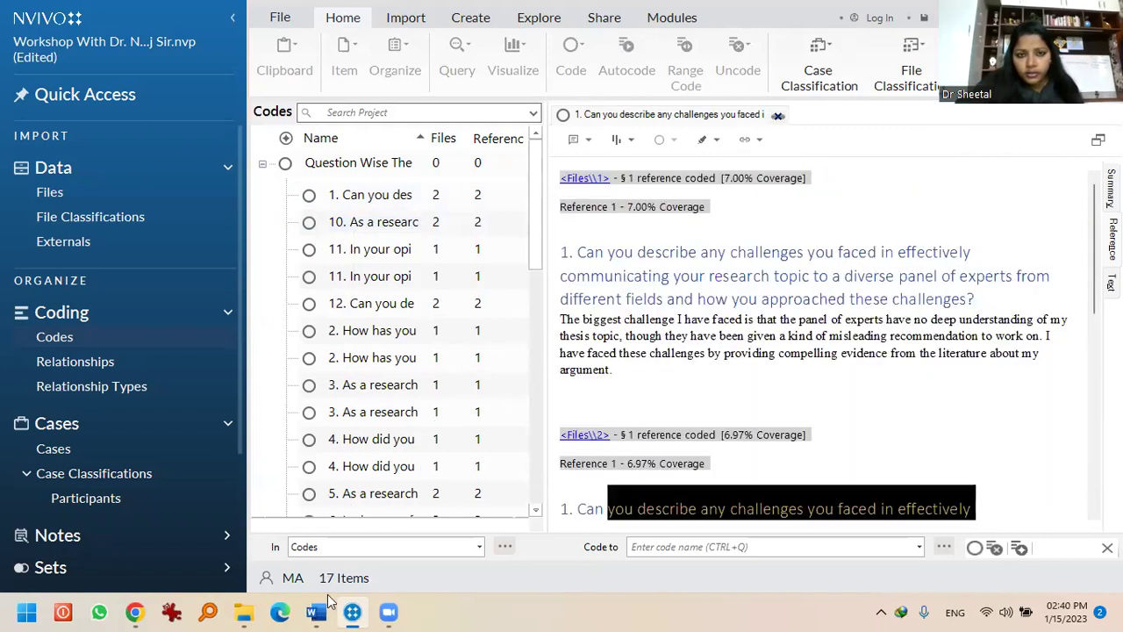
key(ctrl+F4)
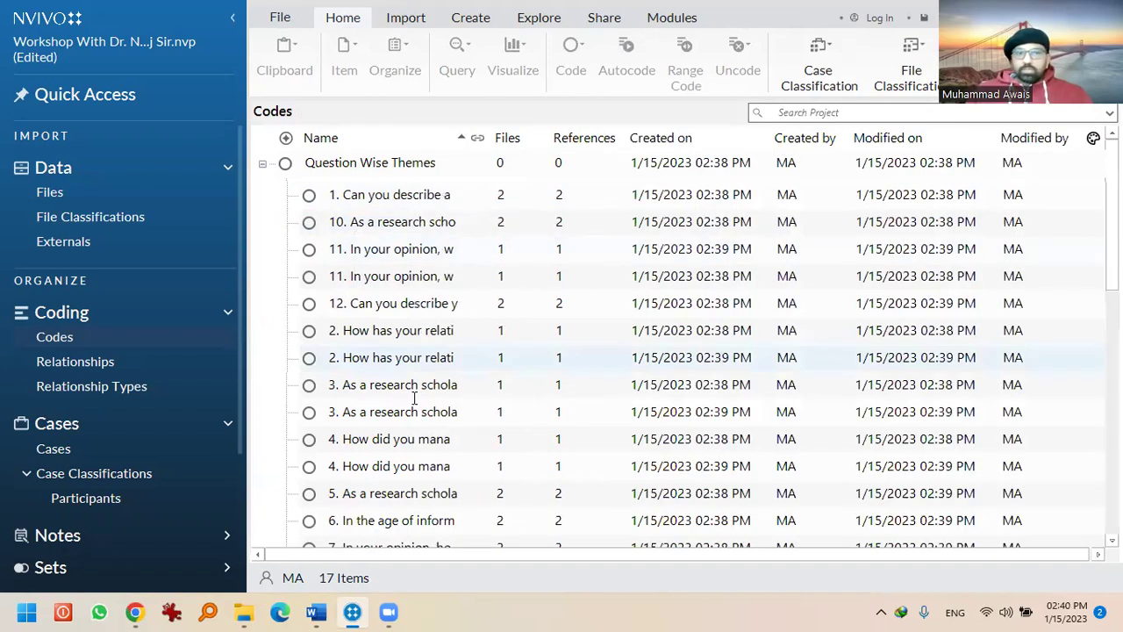
Switch to Word and examine the numbering and wording of the Heading 1 questions in 1.docx
key(alt+Tab)
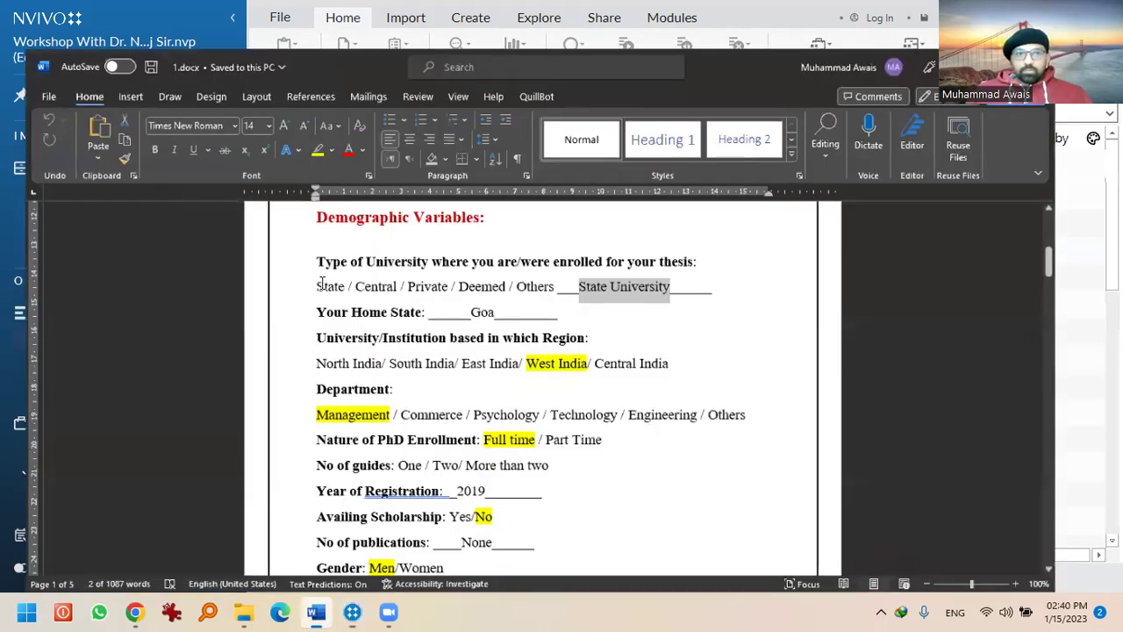
key(super+Up)
scroll(324, 463, down, 2)
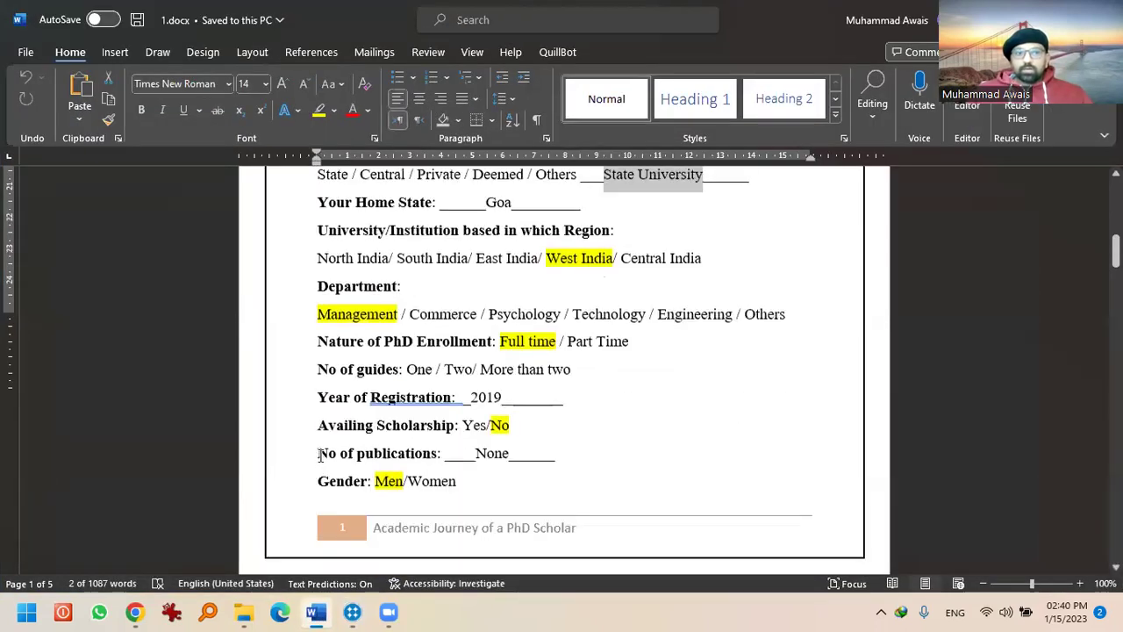
scroll(323, 453, down, 6)
scroll(359, 427, up, 2)
double_click(321, 456)
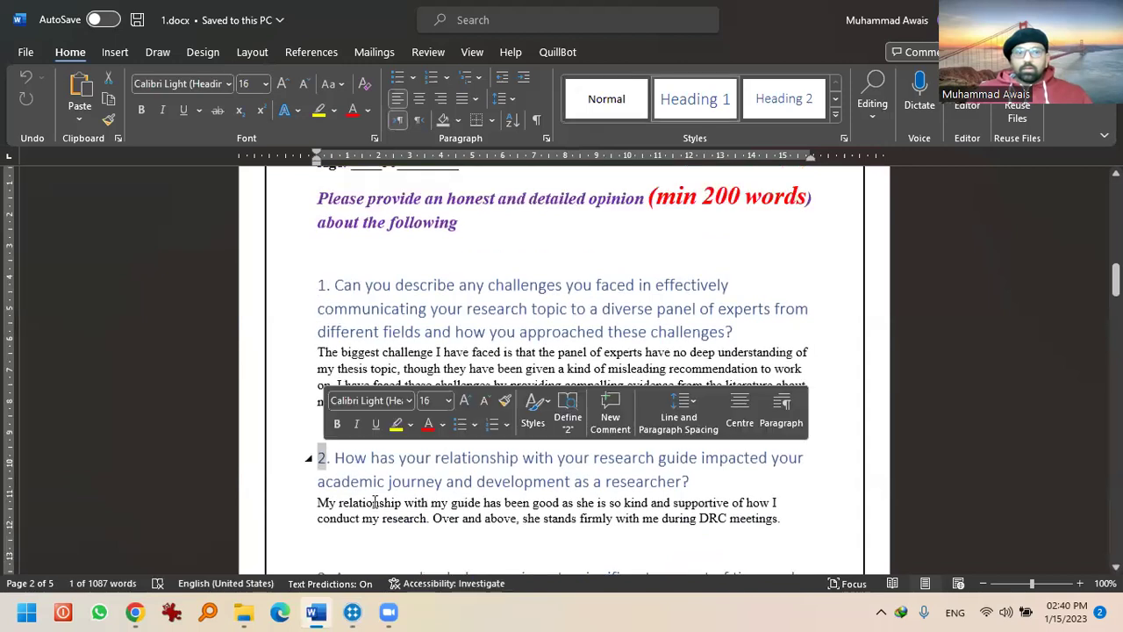
scroll(273, 274, down, 2)
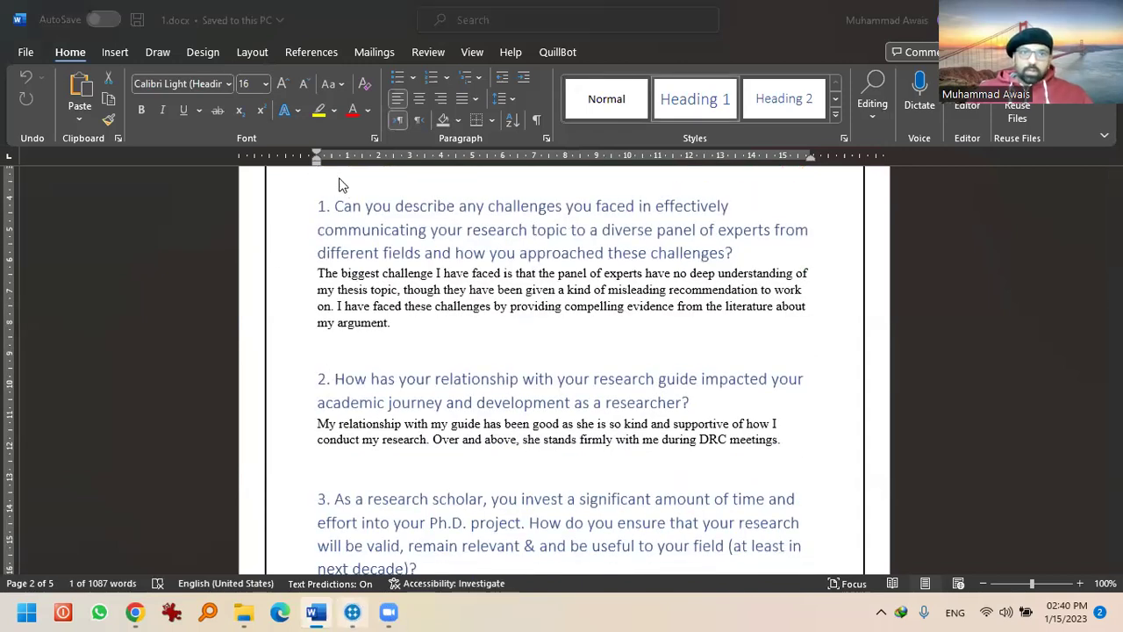
Switch back to NVivo, delete the Question Wise Themes code with its child codes, and show the project's Files list
key(alt+Tab)
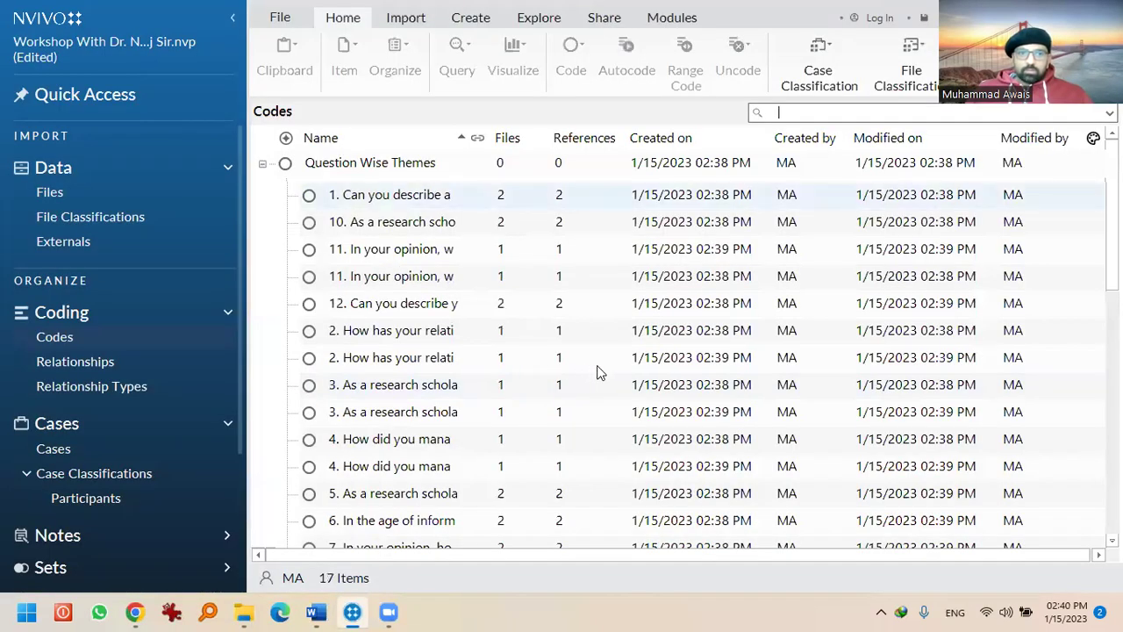
right_click(337, 163)
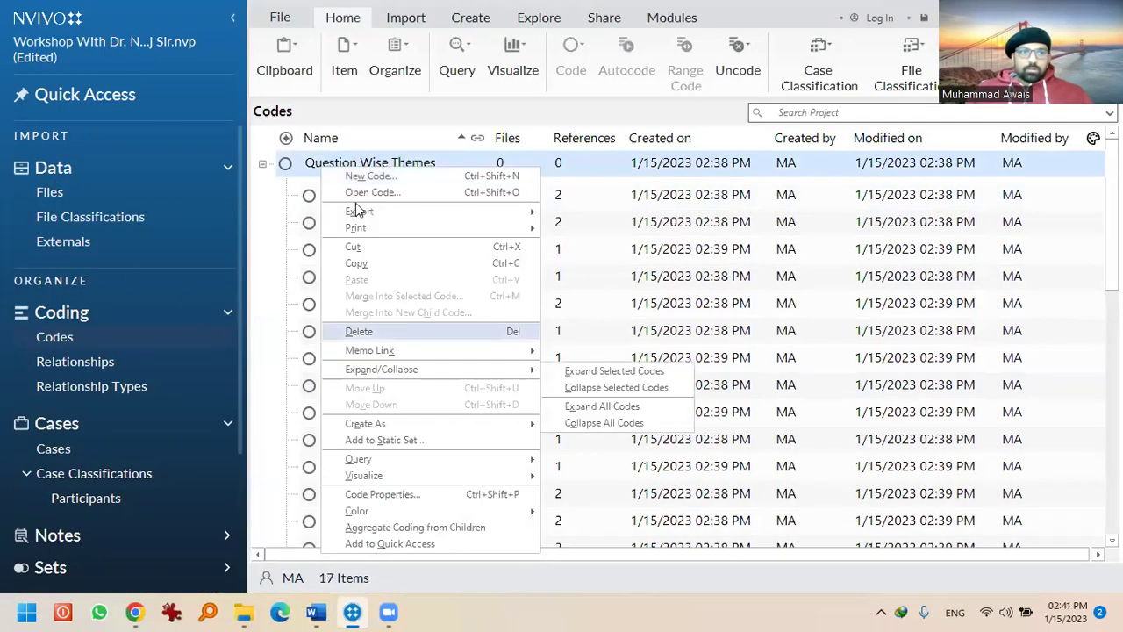
click(355, 201)
click(50, 191)
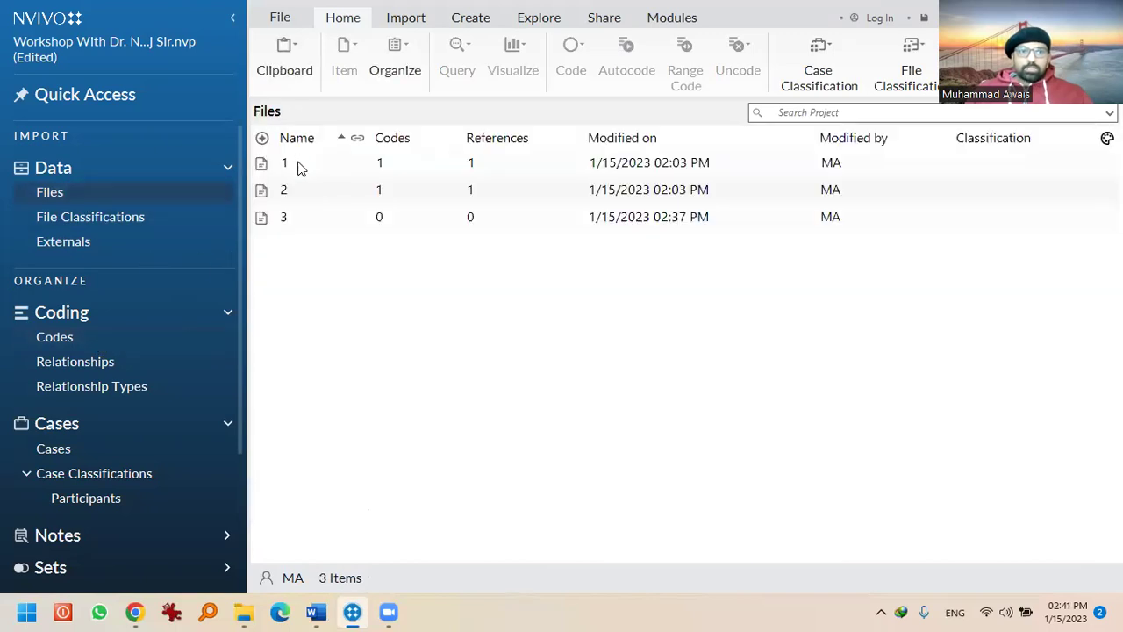
Open the 1.docx interview in Word and go to its numbered Heading 1 questions
click(299, 166)
double_click(299, 166)
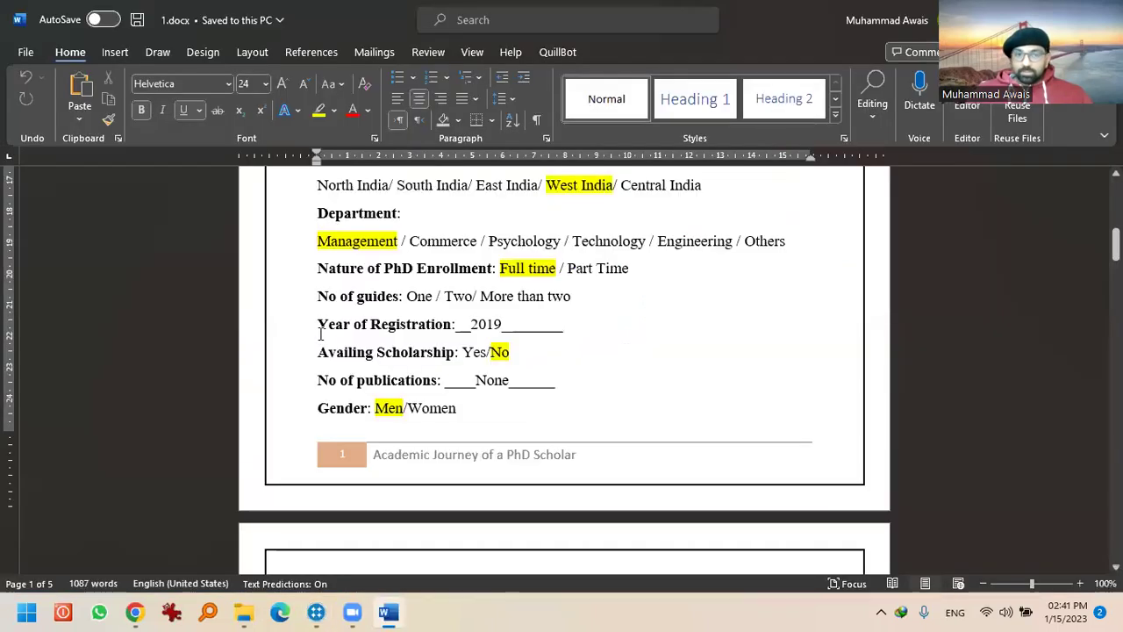
scroll(319, 332, down, 1)
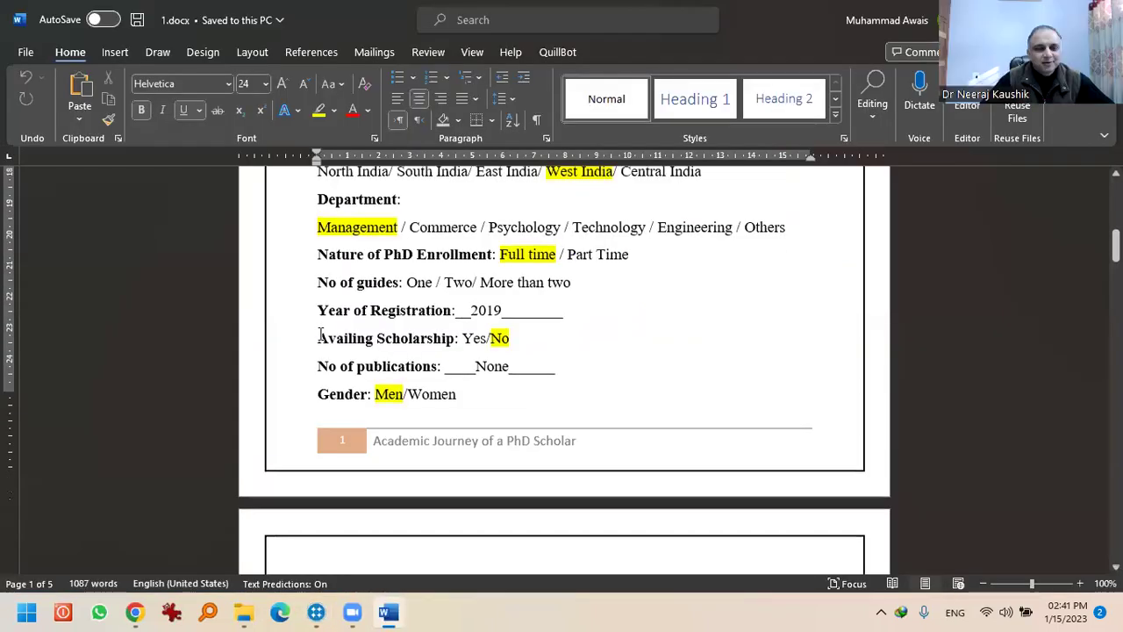
scroll(320, 336, down, 10)
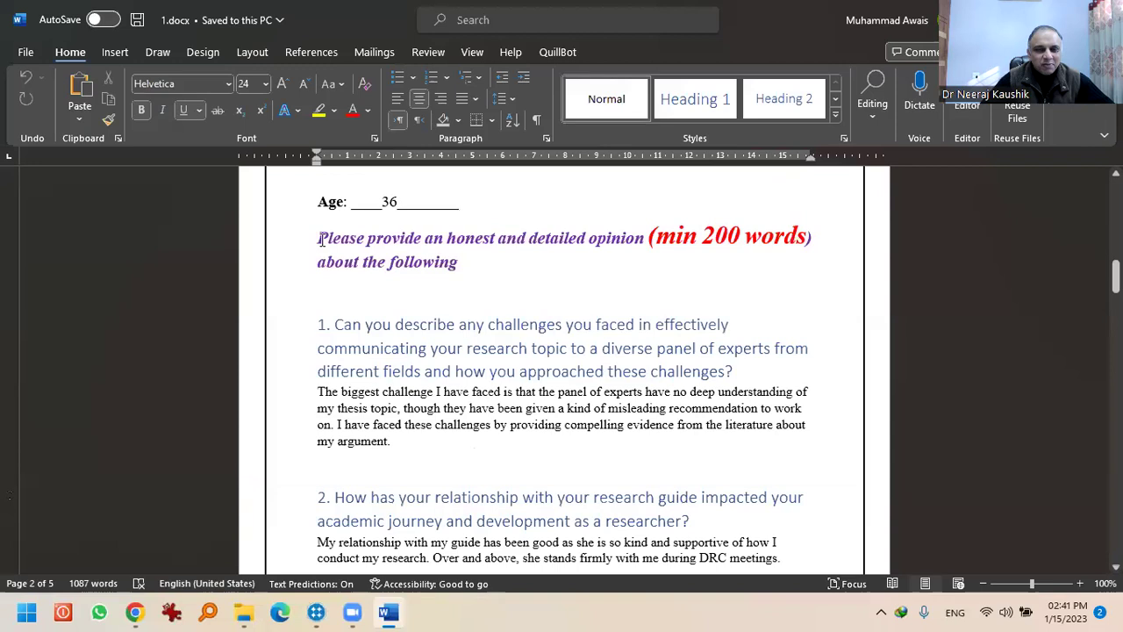